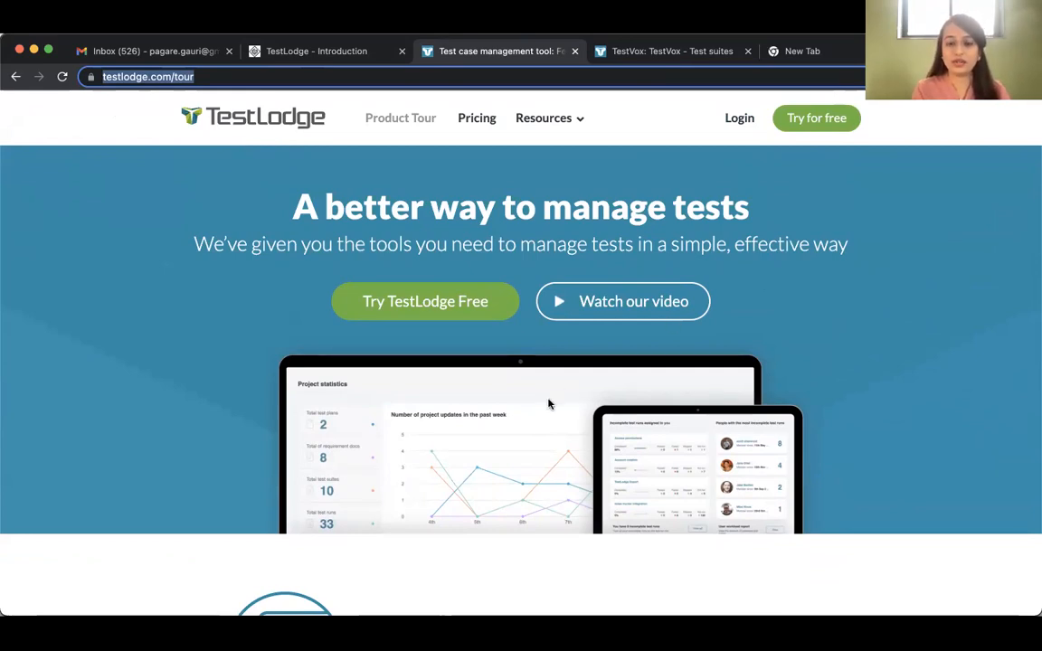
Examine the TestLodge product tour page, including test plans, requirements, customization, dashboards and reporting, and team collaboration
scroll(548, 410, down, 10)
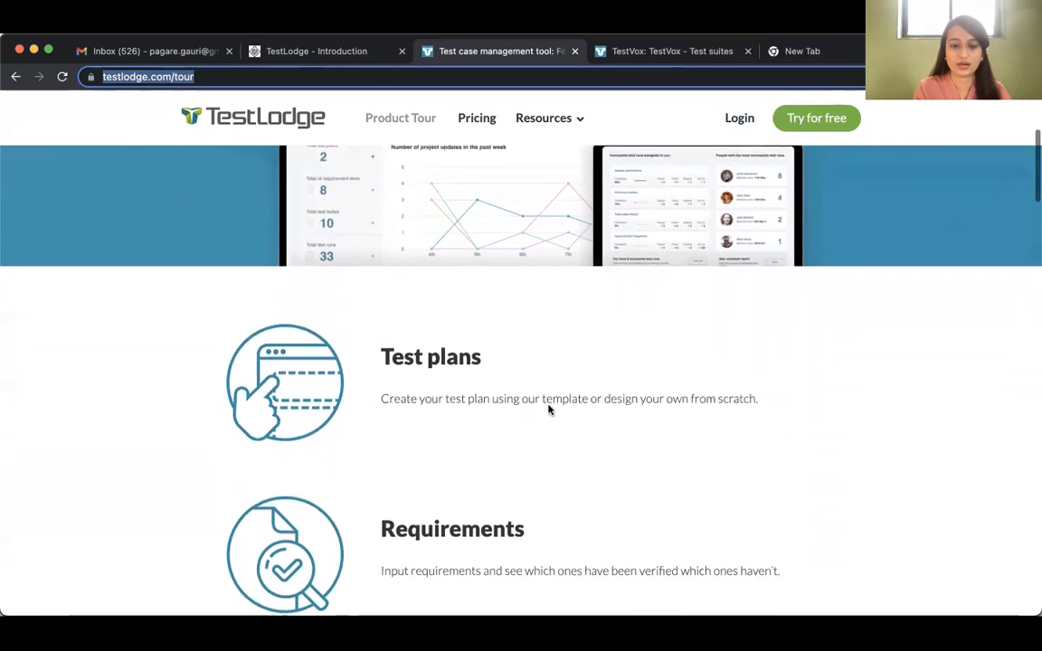
scroll(548, 410, down, 10)
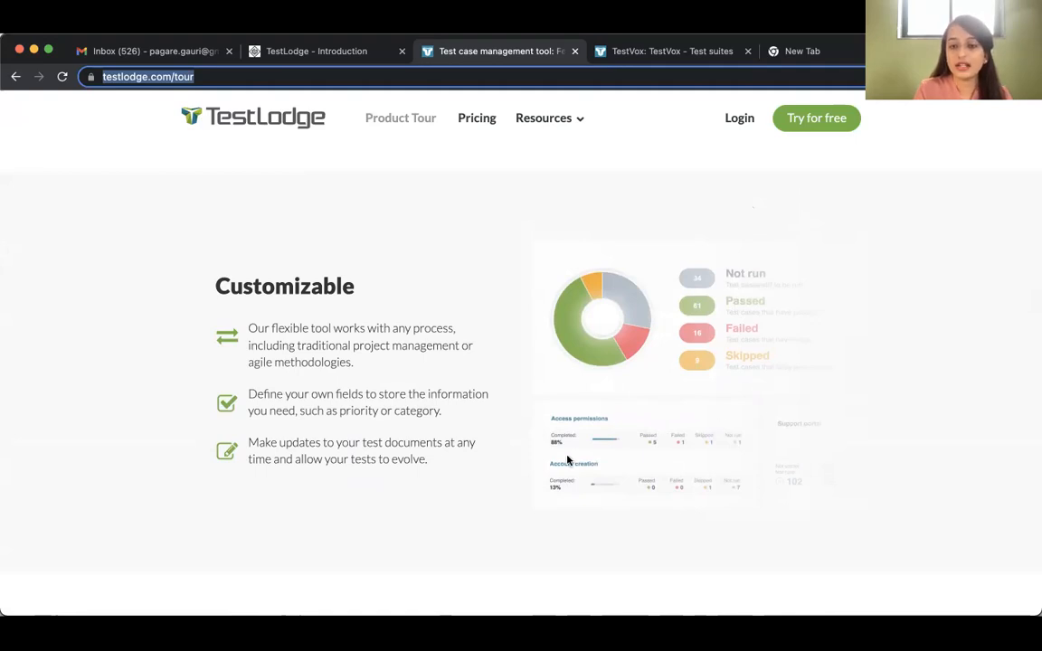
scroll(565, 460, down, 5)
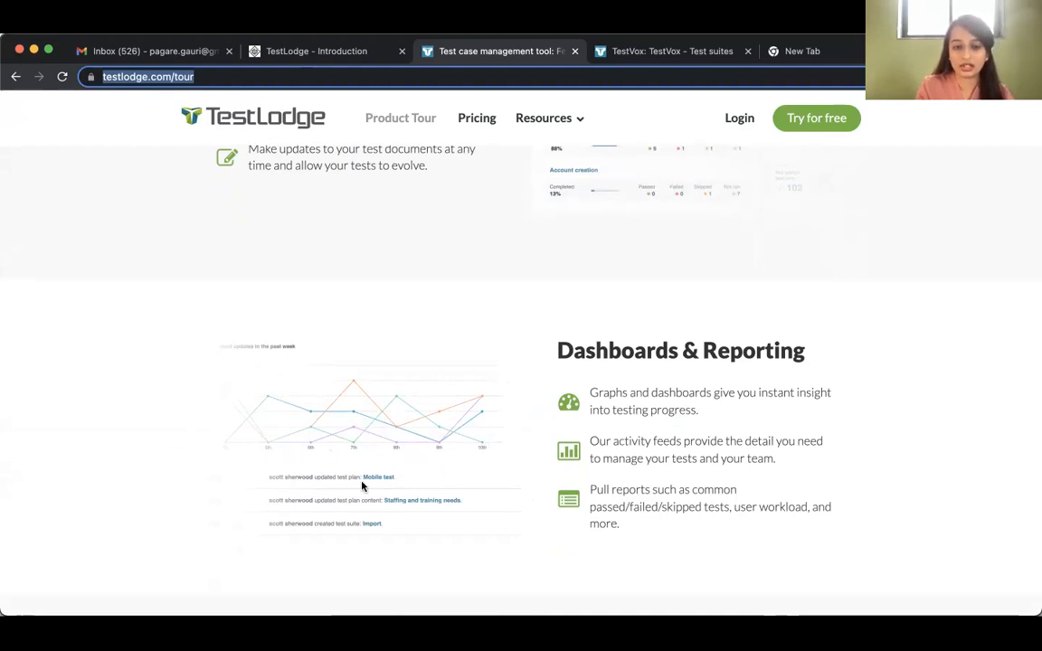
scroll(360, 486, down, 1)
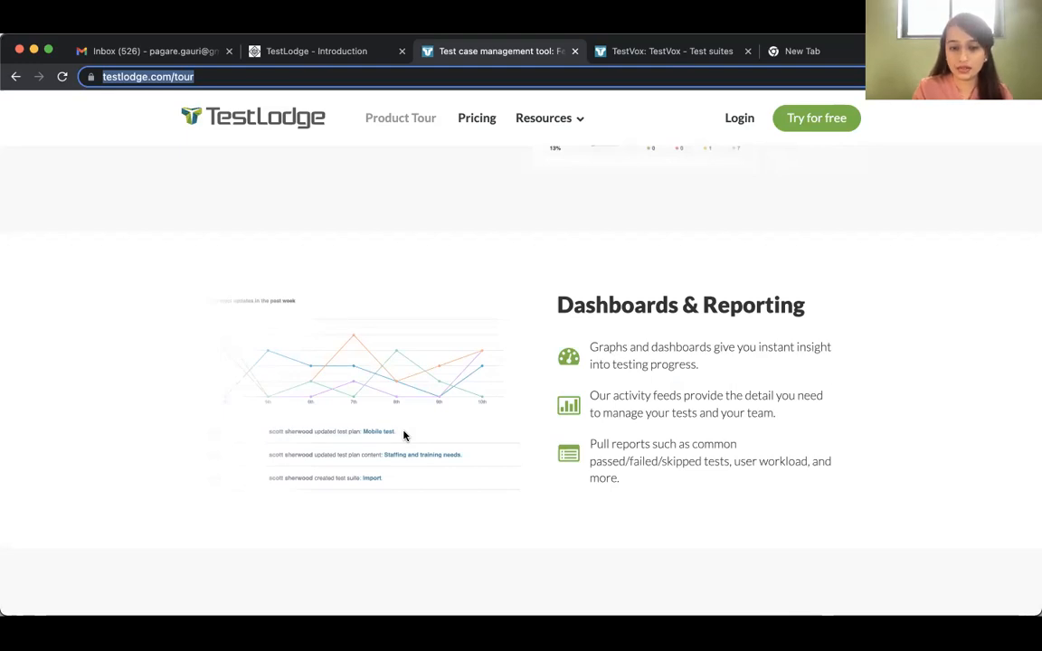
scroll(403, 437, down, 5)
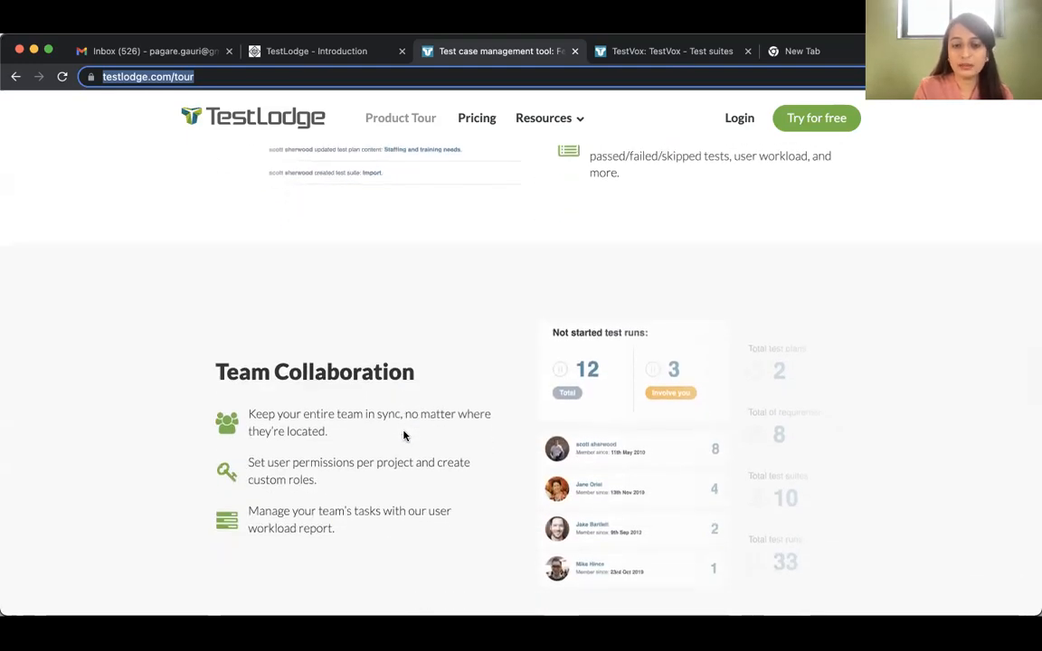
scroll(403, 436, down, 1)
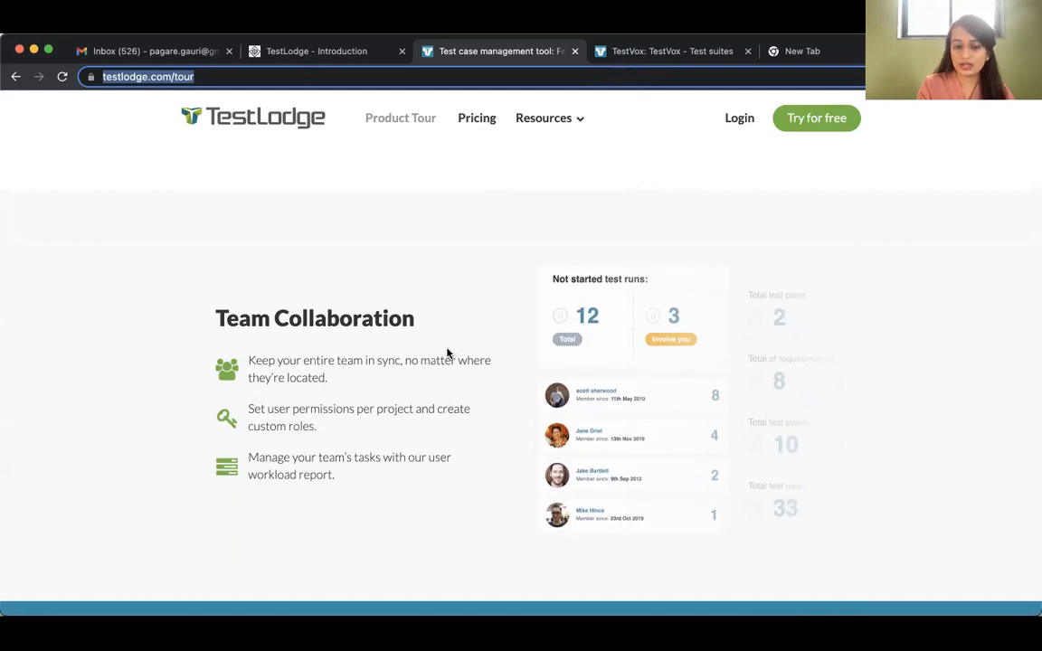
scroll(447, 353, down, 5)
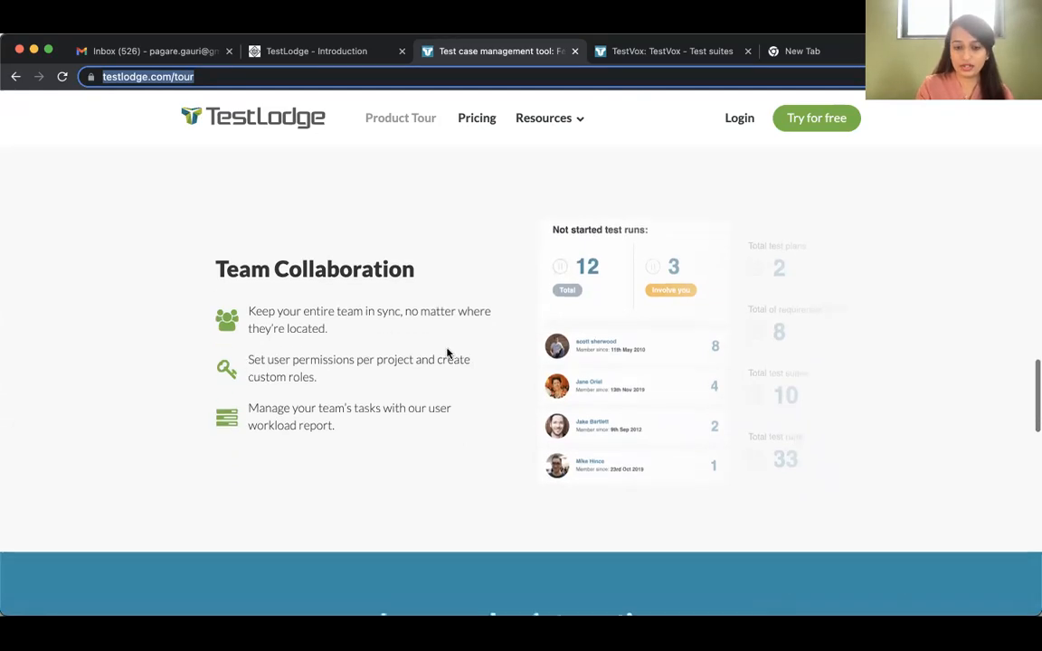
scroll(447, 353, down, 2)
scroll(446, 353, up, 3)
scroll(447, 353, up, 15)
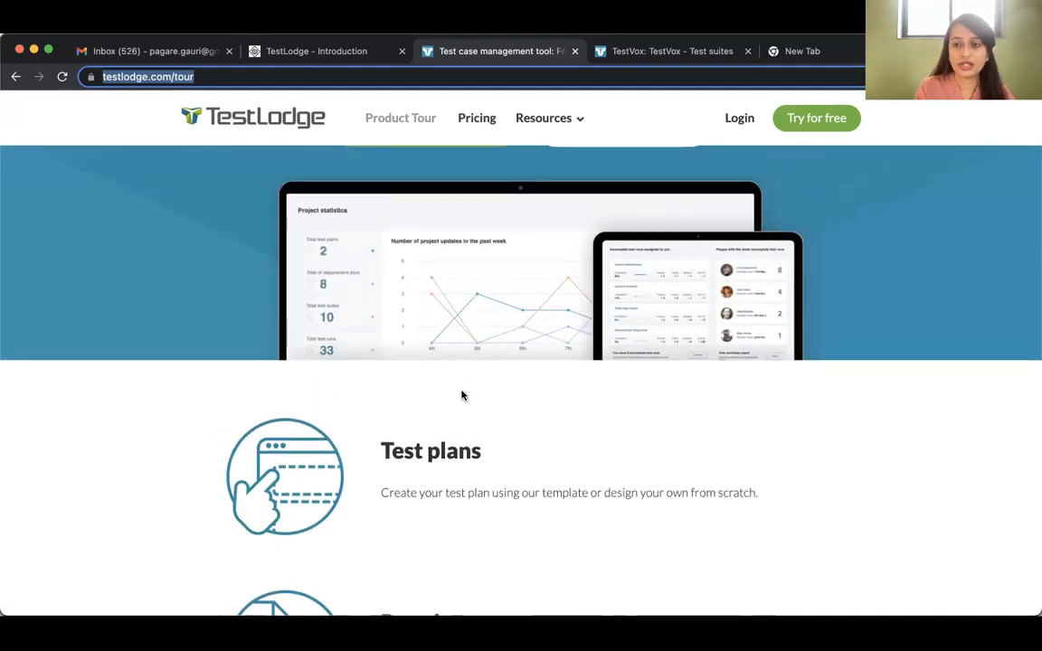
Open the TestVox project's overview, and use the login link on the product tour page to reach the account profile
click(657, 56)
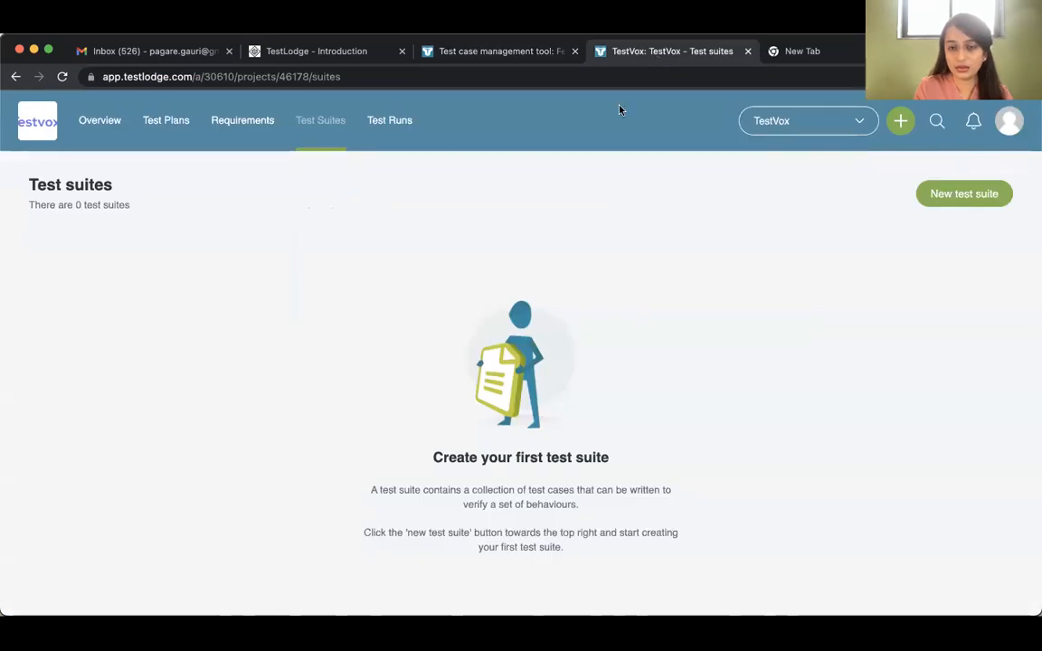
click(100, 120)
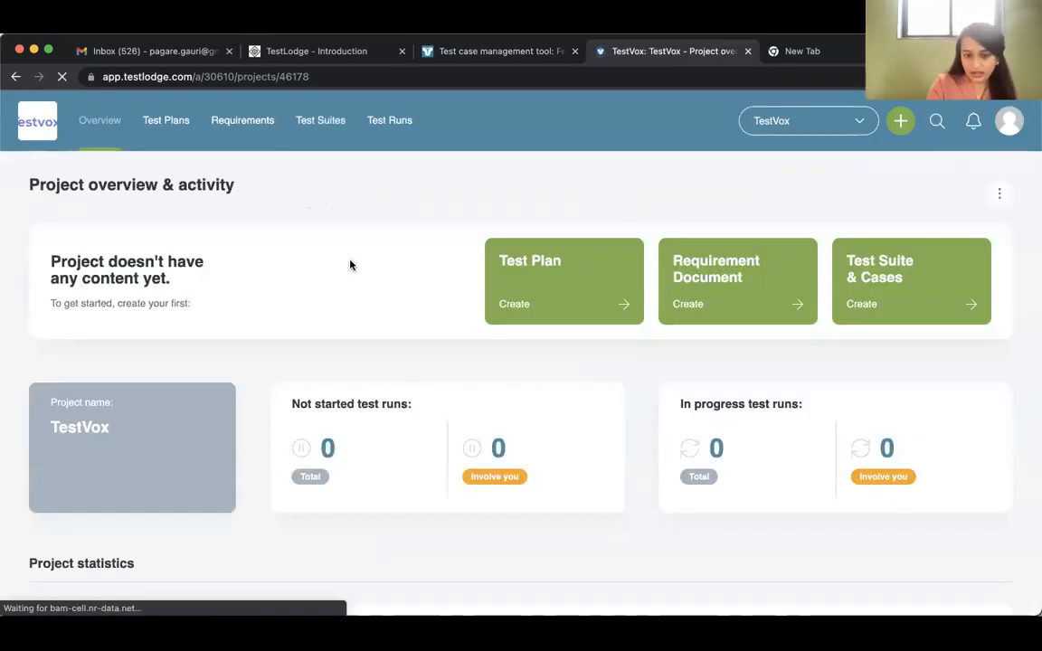
click(471, 51)
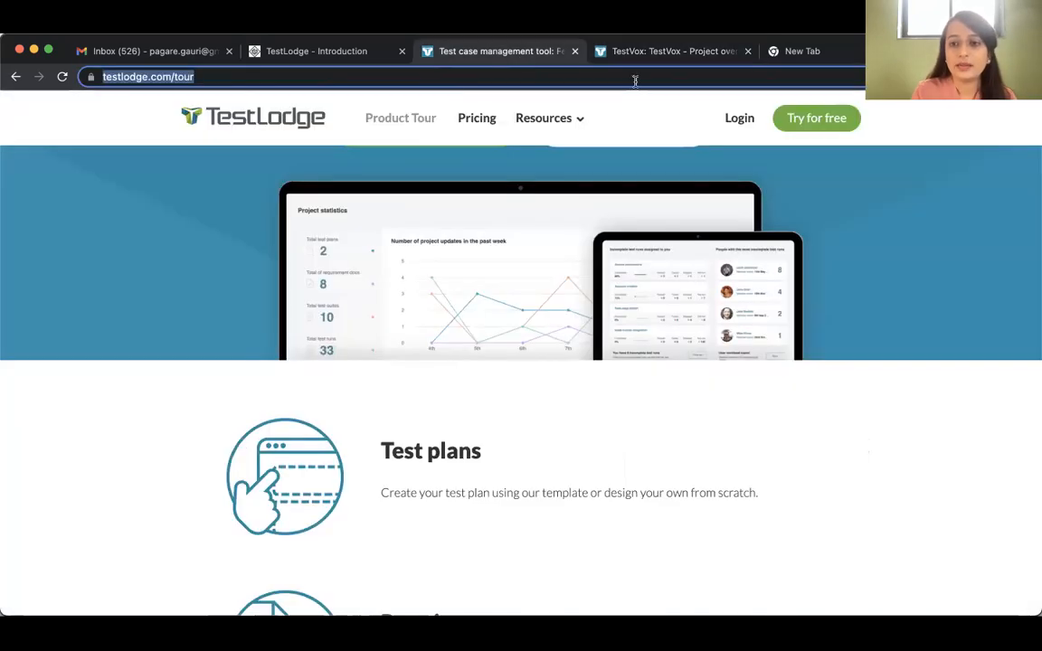
click(740, 118)
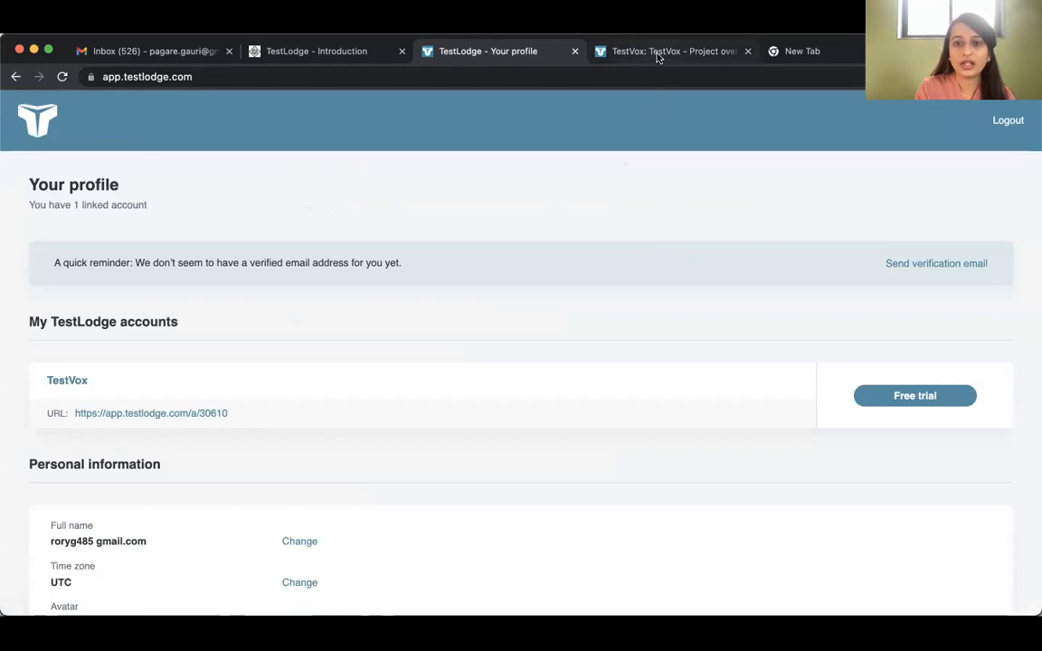
Return to the TestVox project overview and look over its activity and statistics
click(593, 50)
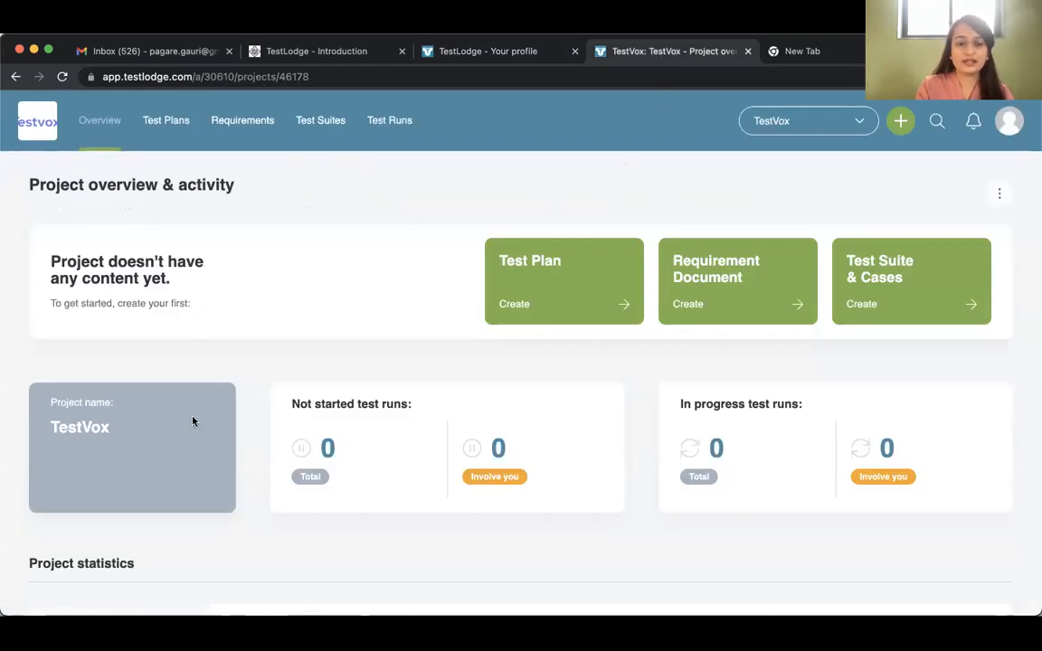
scroll(193, 421, down, 1)
scroll(193, 420, up, 1)
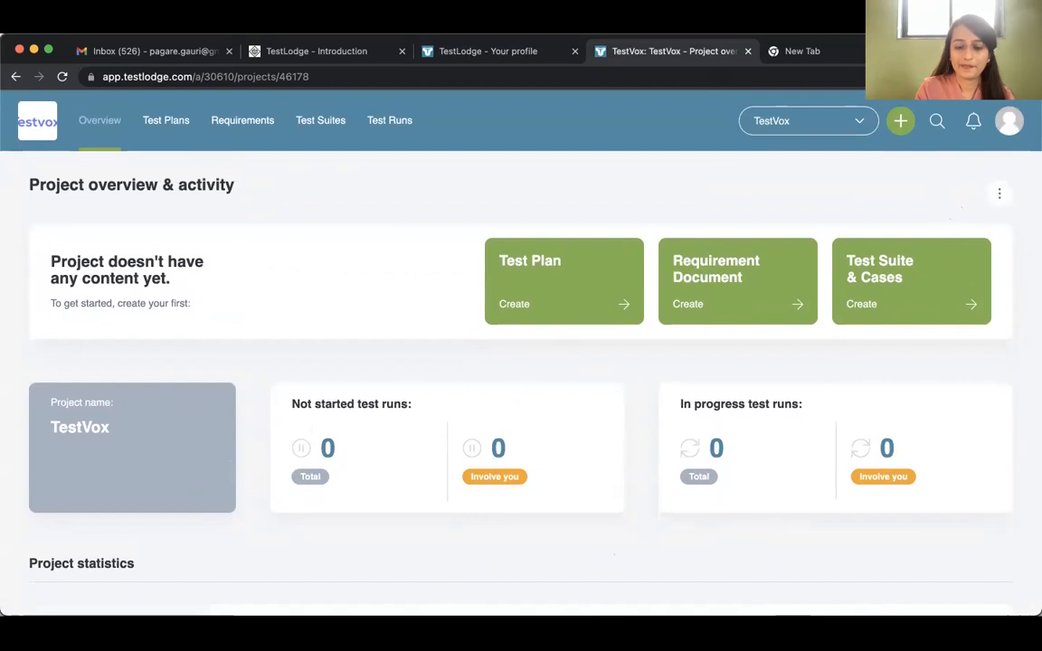
Switch to the Testlodge presentation in PowerPoint and display the Users & Roles slide
key(super+Tab)
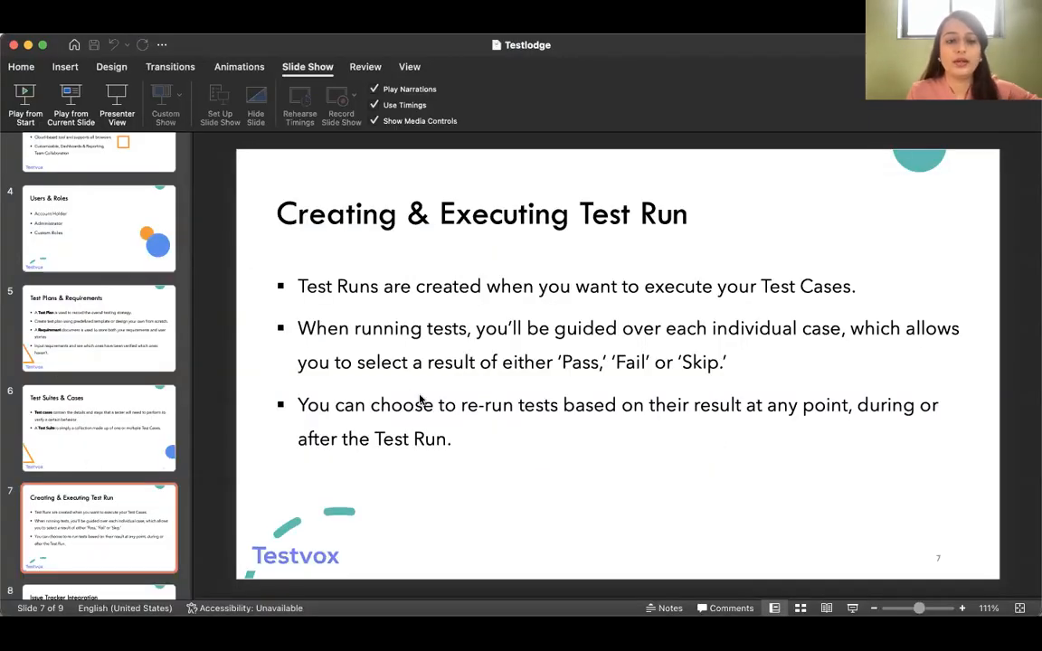
click(78, 249)
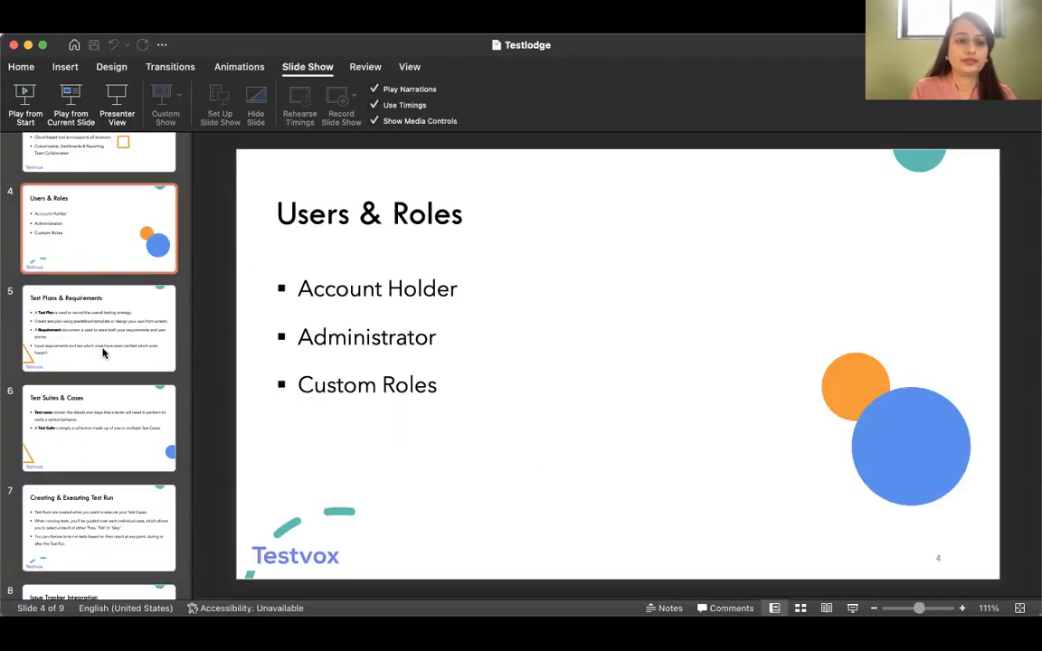
scroll(104, 354, up, 3)
click(93, 225)
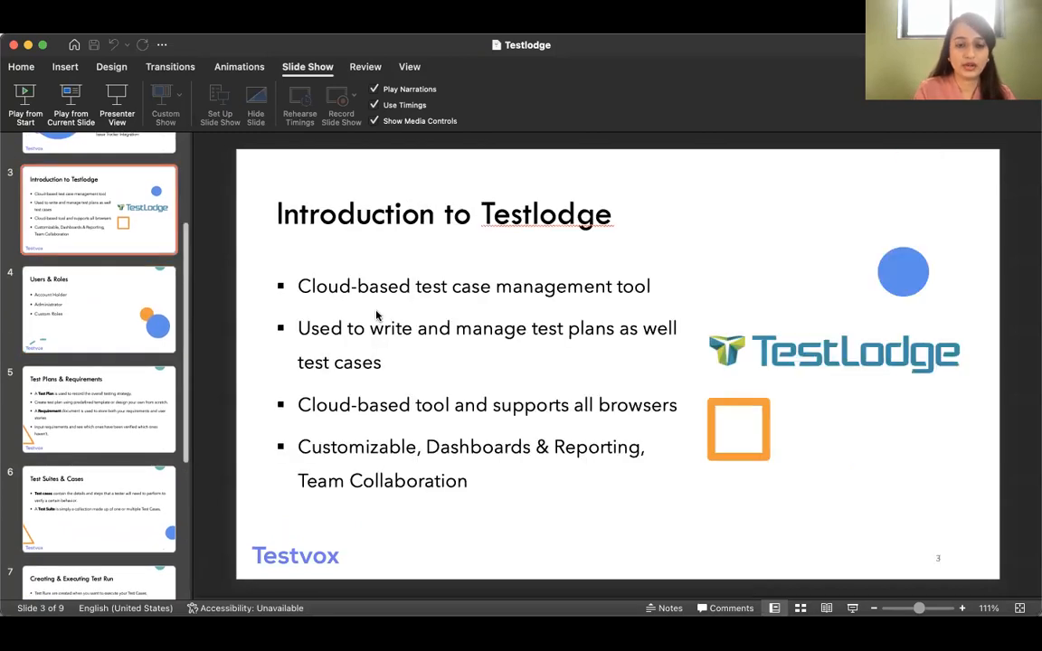
click(103, 294)
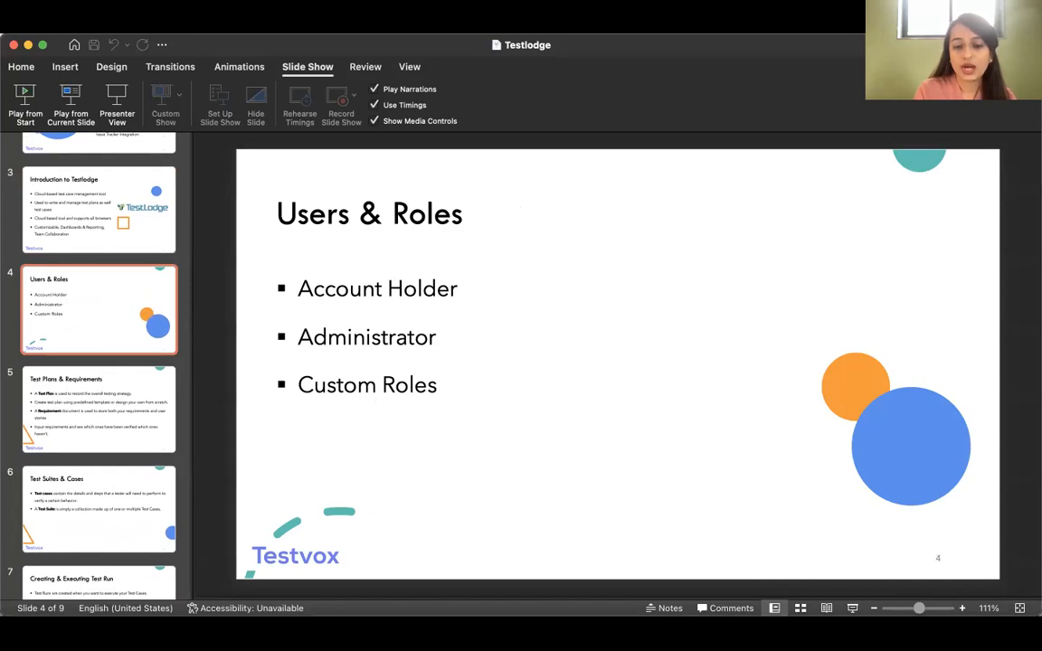
Switch back to Chrome and open the TestVox account's projects page
key(super+Tab)
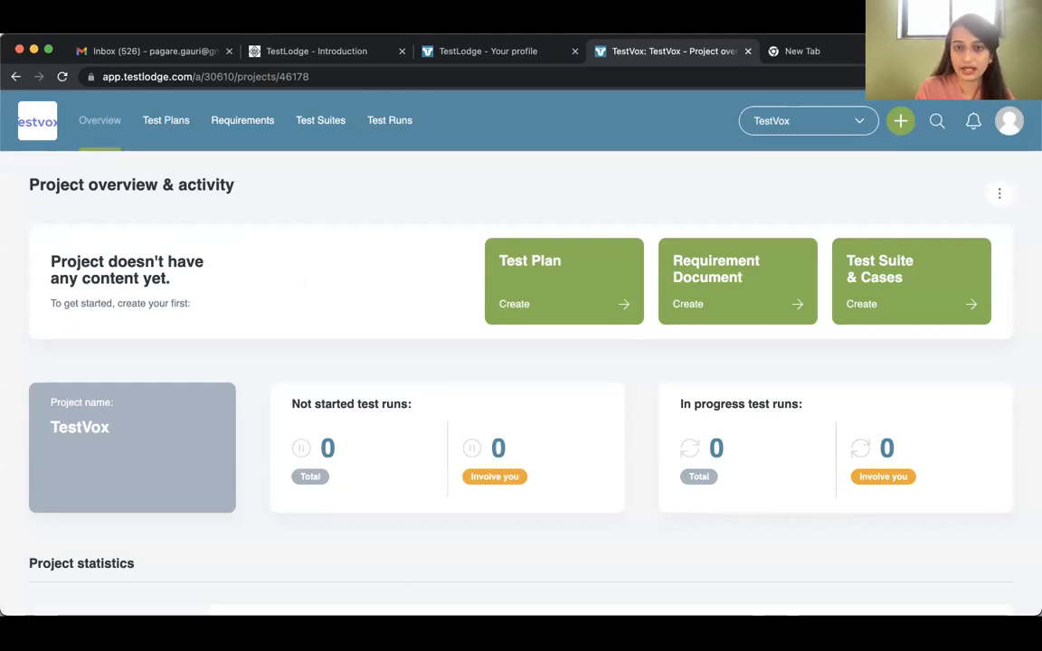
click(98, 127)
click(30, 114)
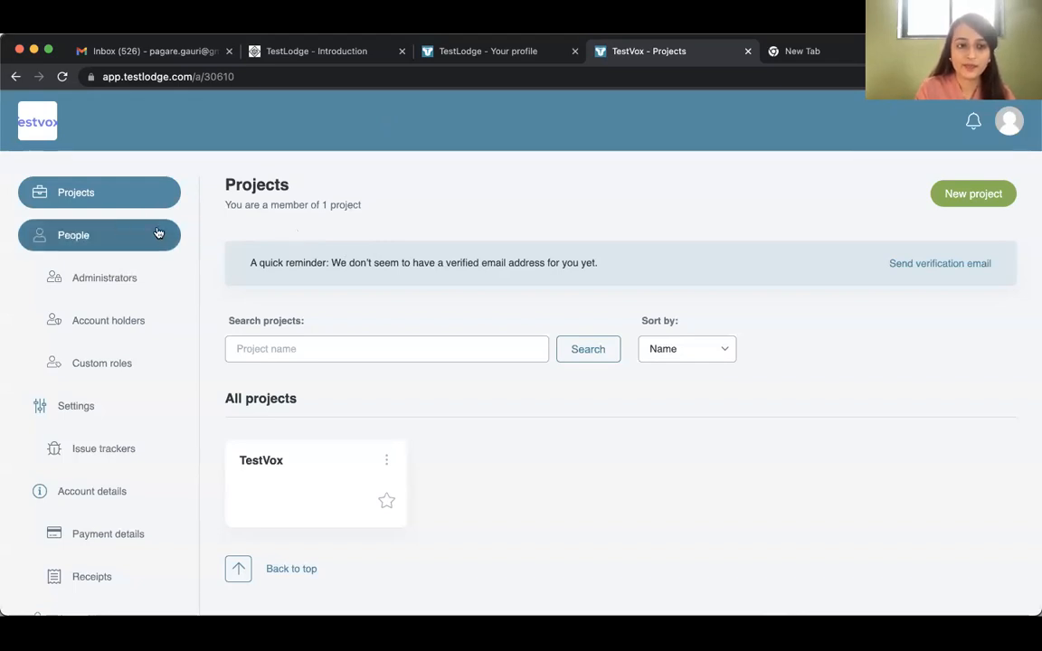
Log out of the current TestLodge profile and log in with the other saved e-mail address and password
click(501, 56)
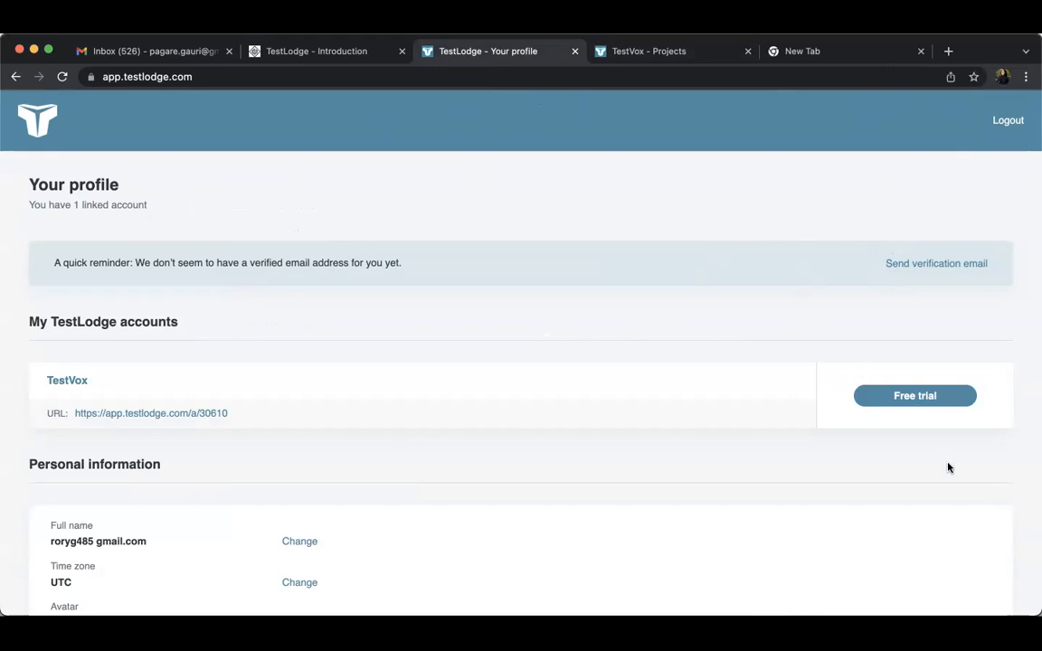
click(1007, 121)
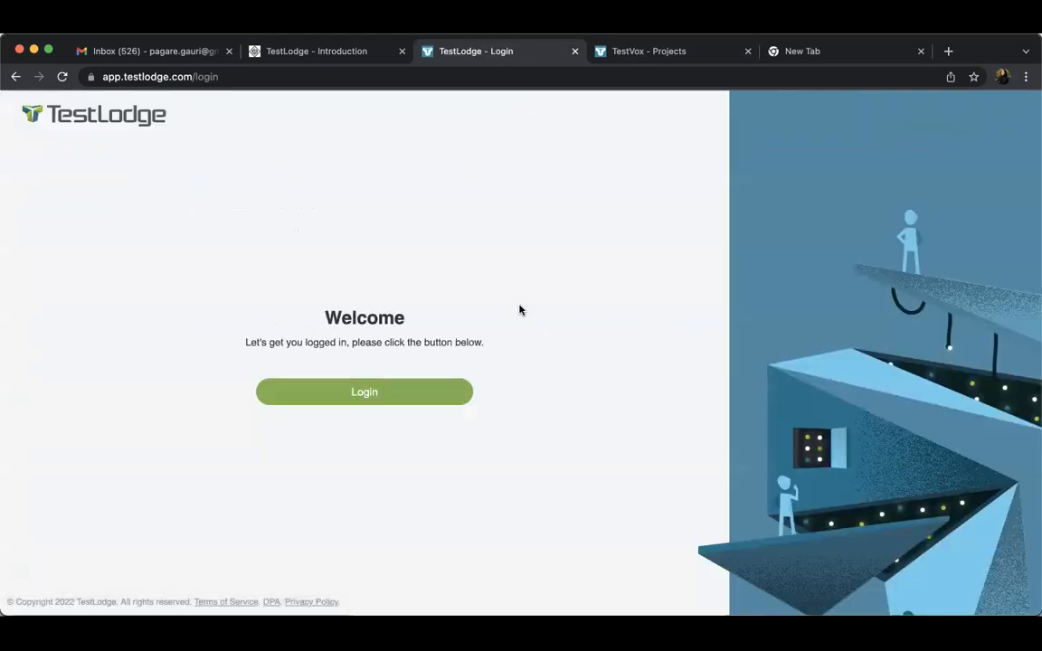
click(370, 392)
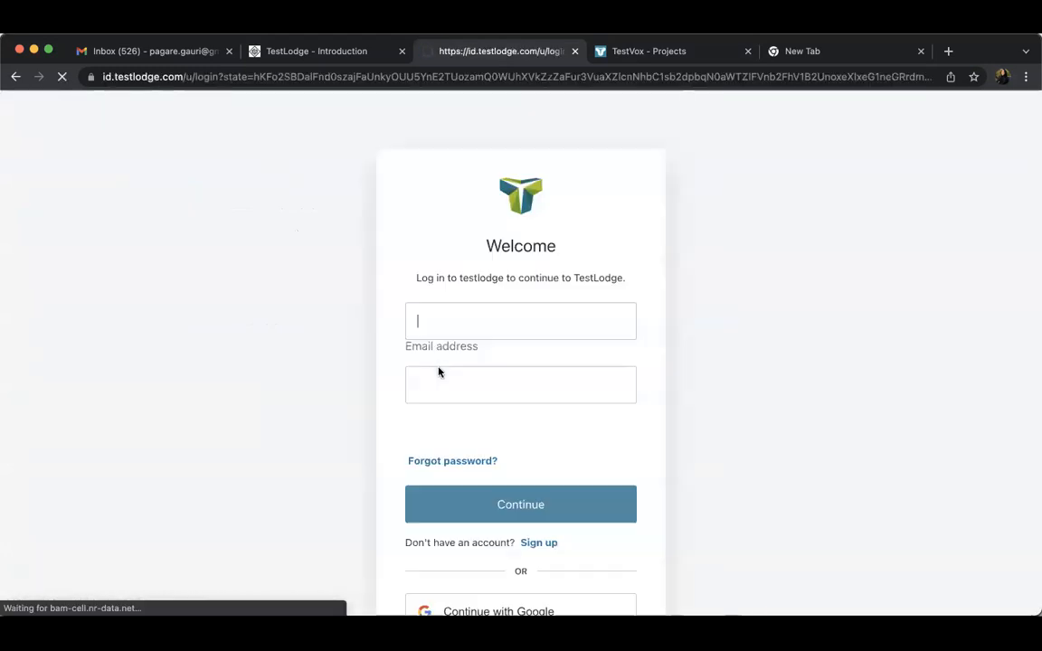
click(504, 331)
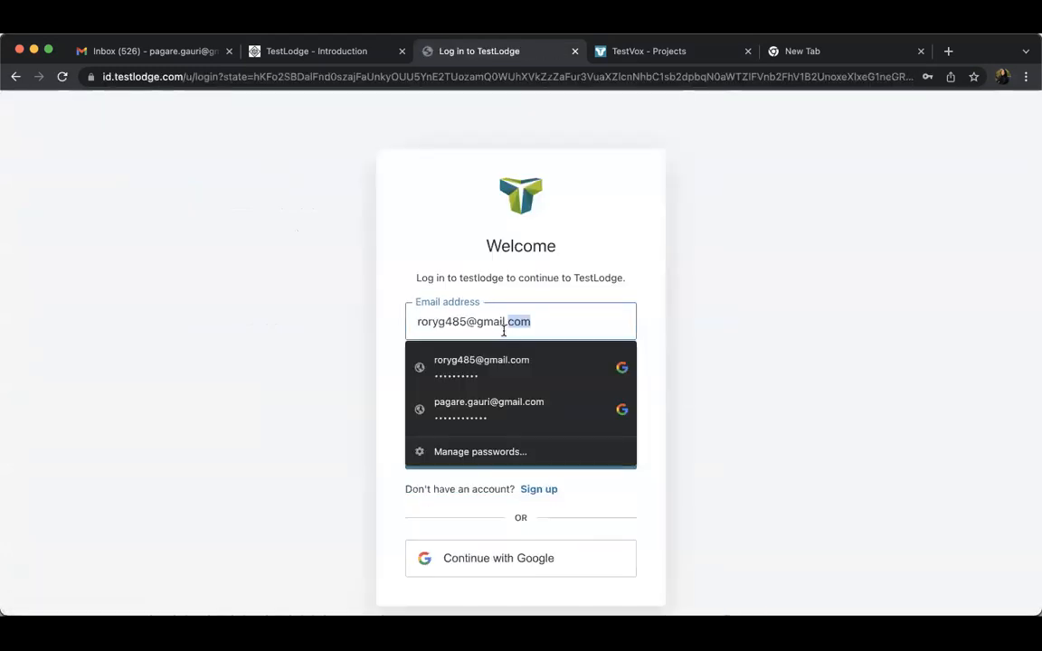
click(498, 404)
click(502, 462)
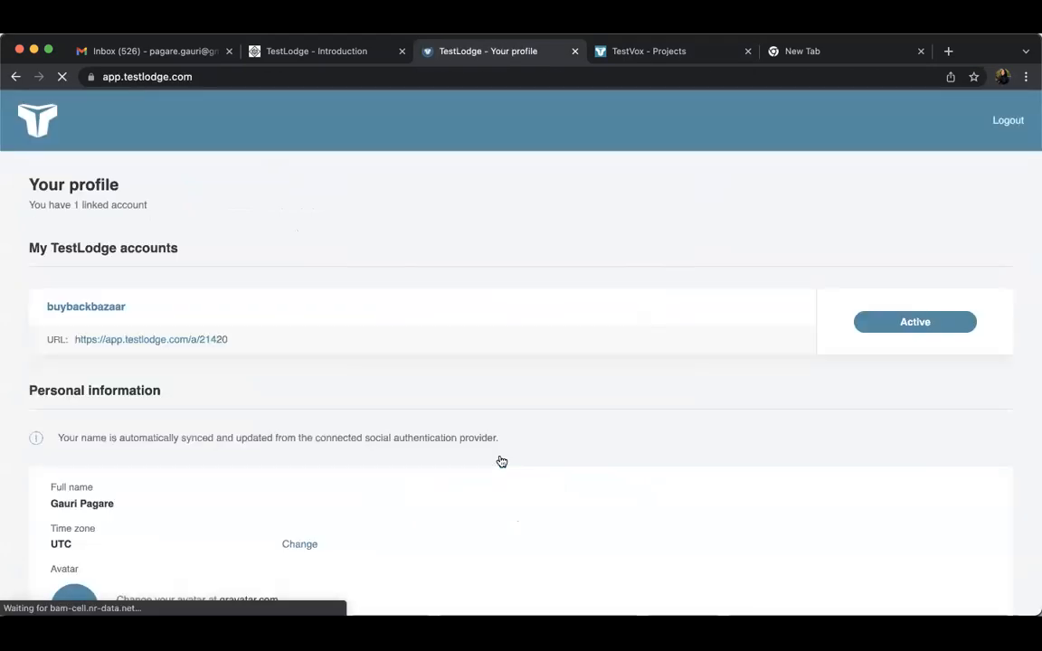
Open the buybackbazaar account from the profile page and open its BBB Core project
scroll(344, 396, down, 1)
scroll(344, 396, down, 1)
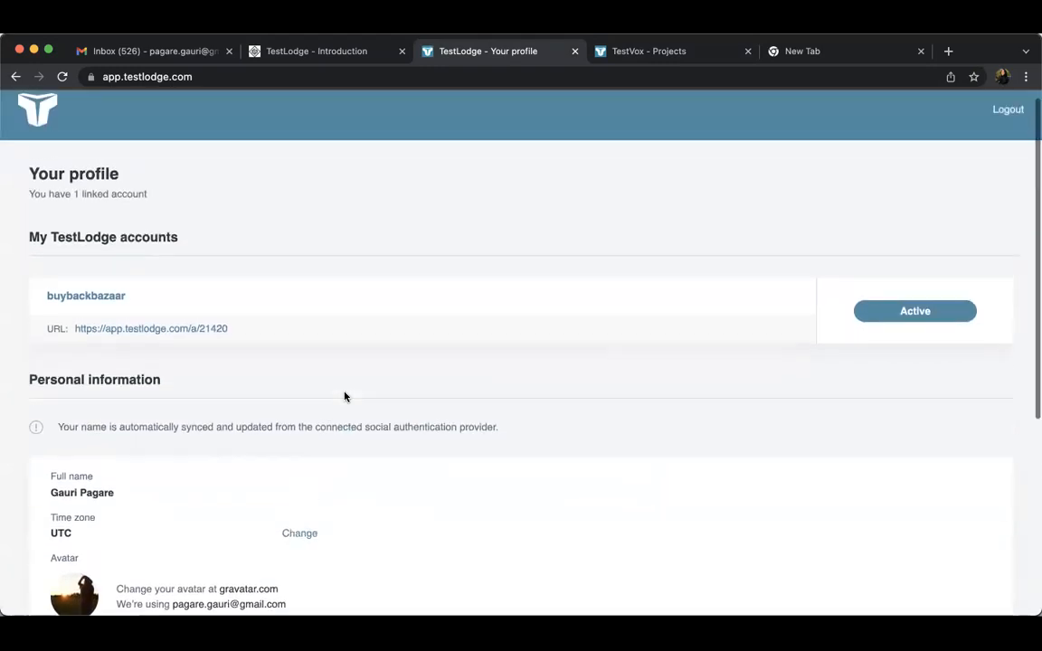
scroll(344, 396, up, 2)
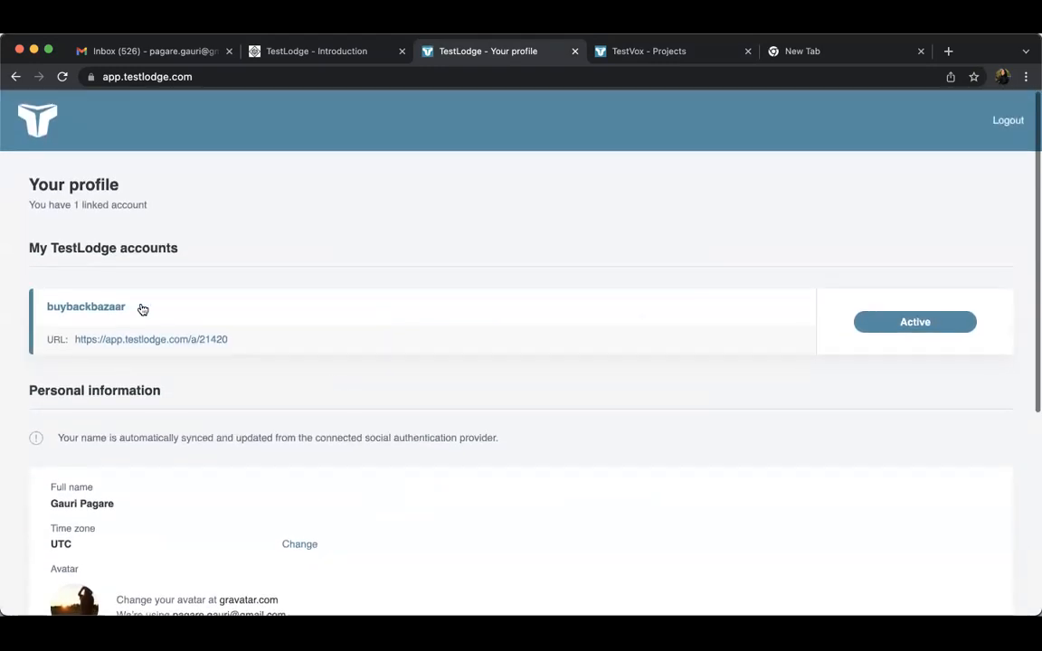
click(102, 347)
click(297, 414)
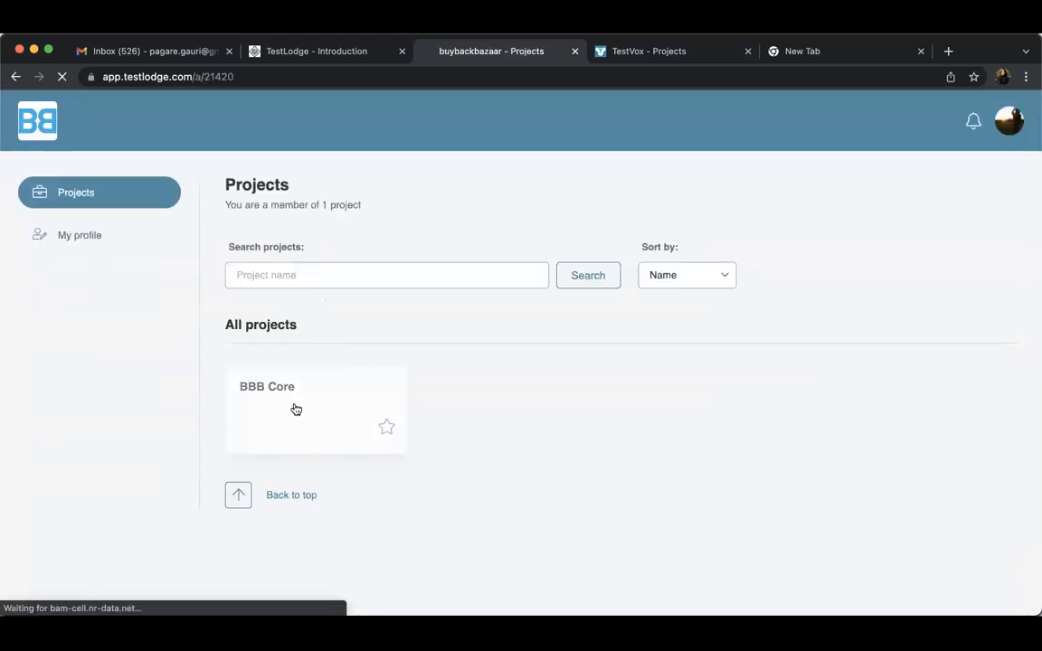
Examine the BBB Core overview's test run counts, project statistics, weekly updates graph and incomplete test runs section
scroll(296, 410, down, 2)
scroll(295, 410, down, 3)
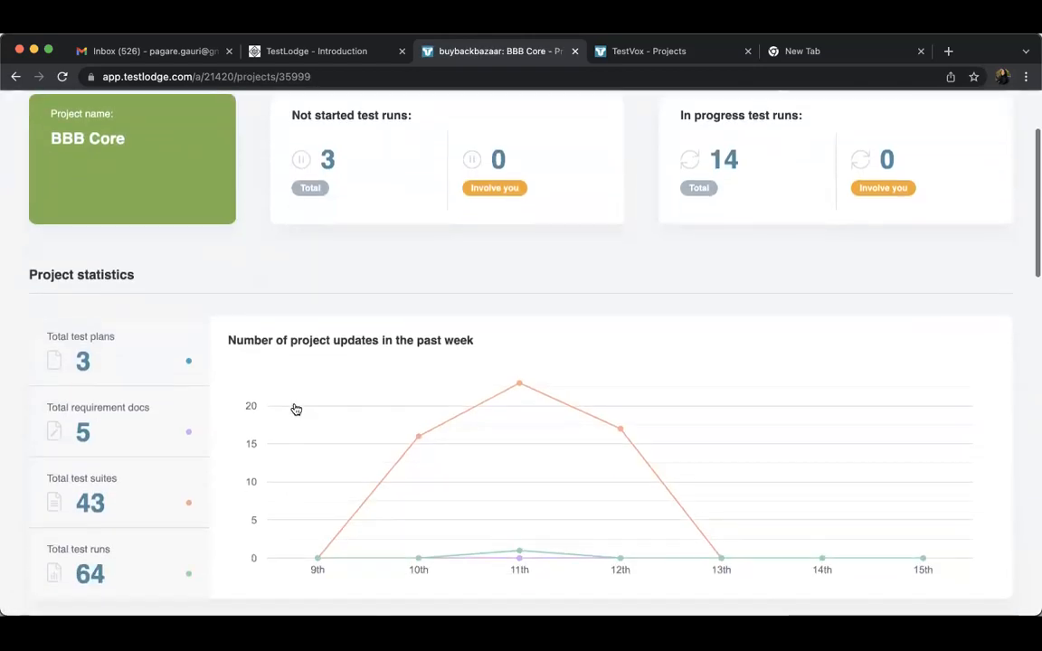
scroll(296, 410, up, 1)
scroll(296, 410, down, 1)
scroll(296, 410, down, 5)
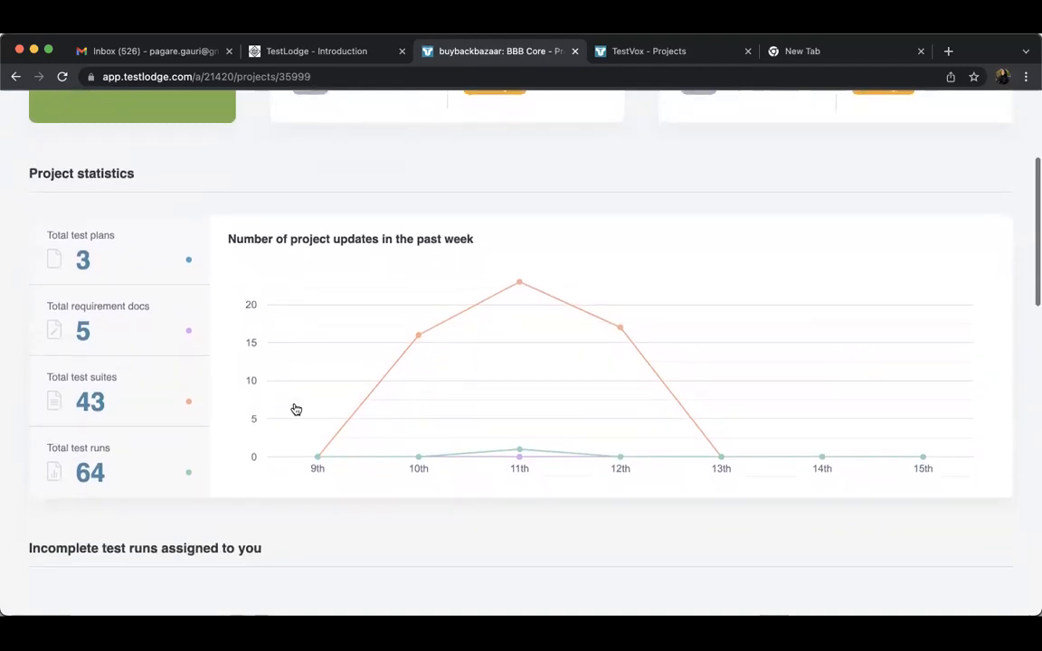
scroll(296, 410, up, 6)
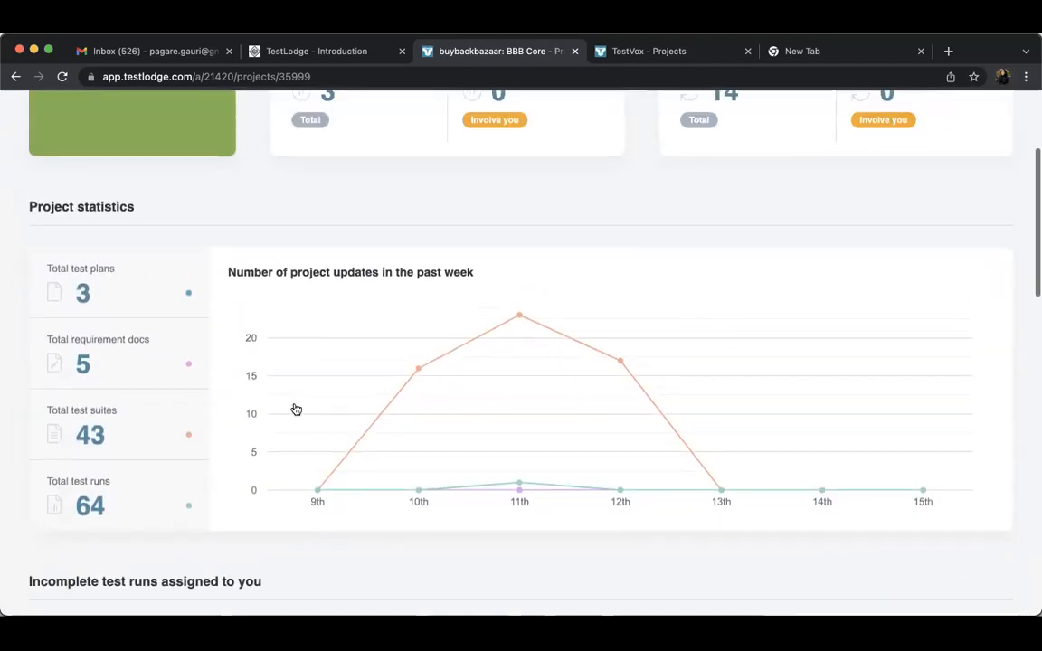
scroll(296, 410, up, 1)
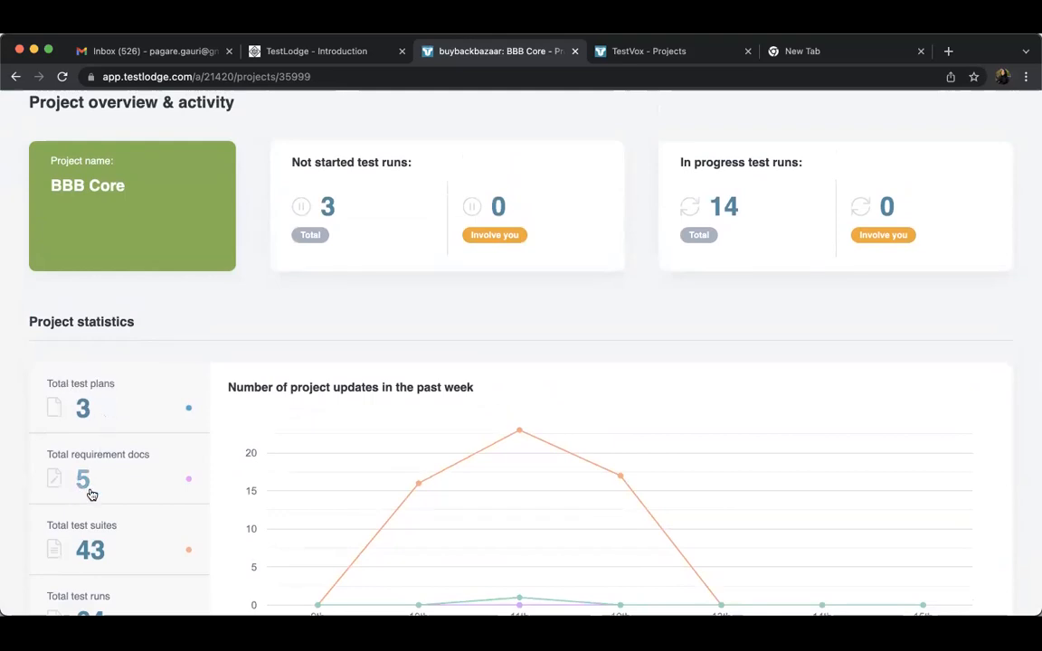
scroll(128, 481, down, 5)
scroll(127, 481, down, 3)
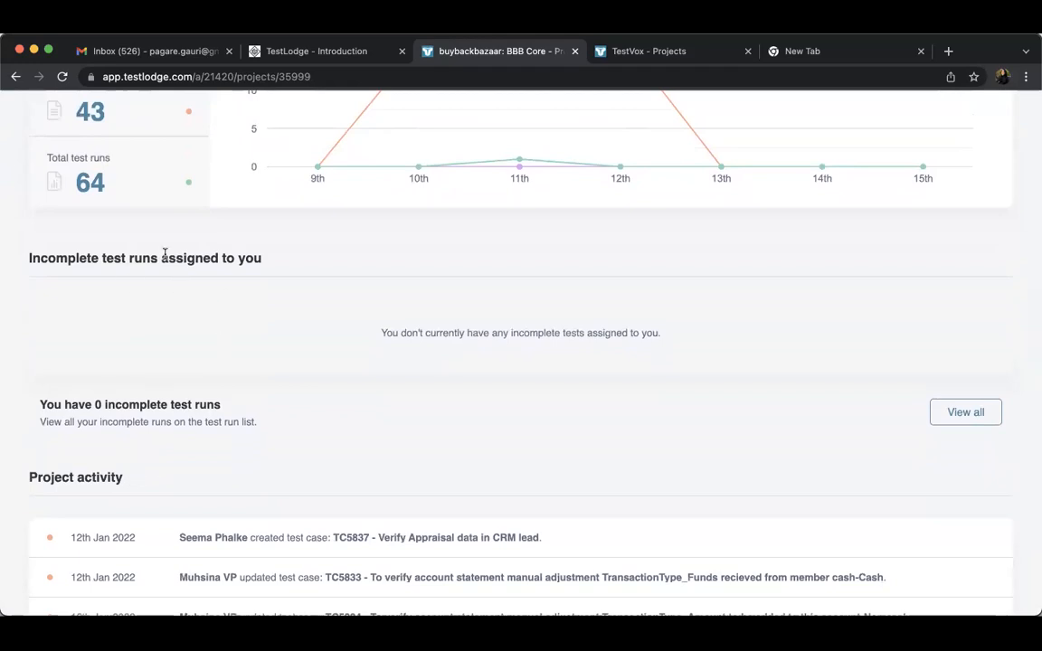
triple_click(195, 269)
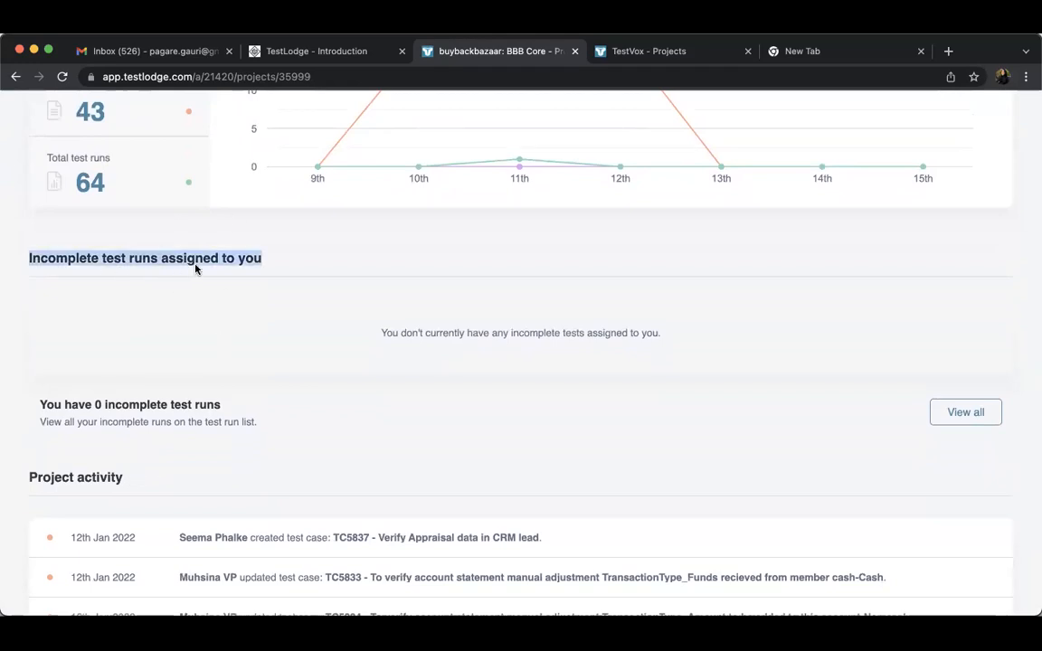
click(346, 335)
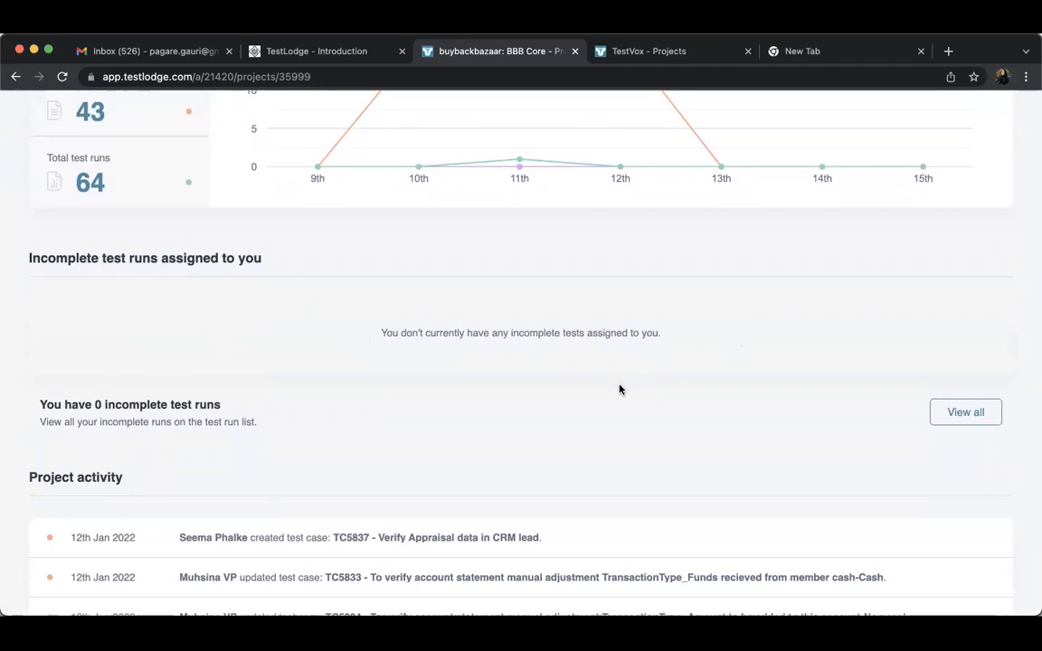
Examine the BBB Core project activity list down to its oldest entry and return to the overview's start
scroll(656, 416, down, 3)
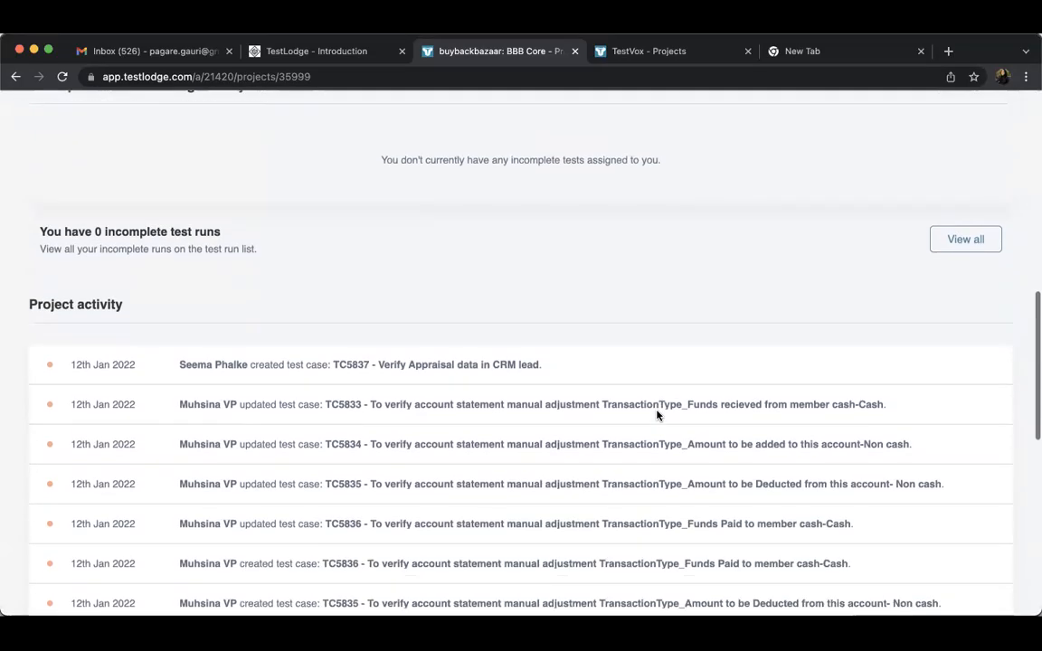
scroll(656, 415, down, 2)
scroll(362, 416, down, 2)
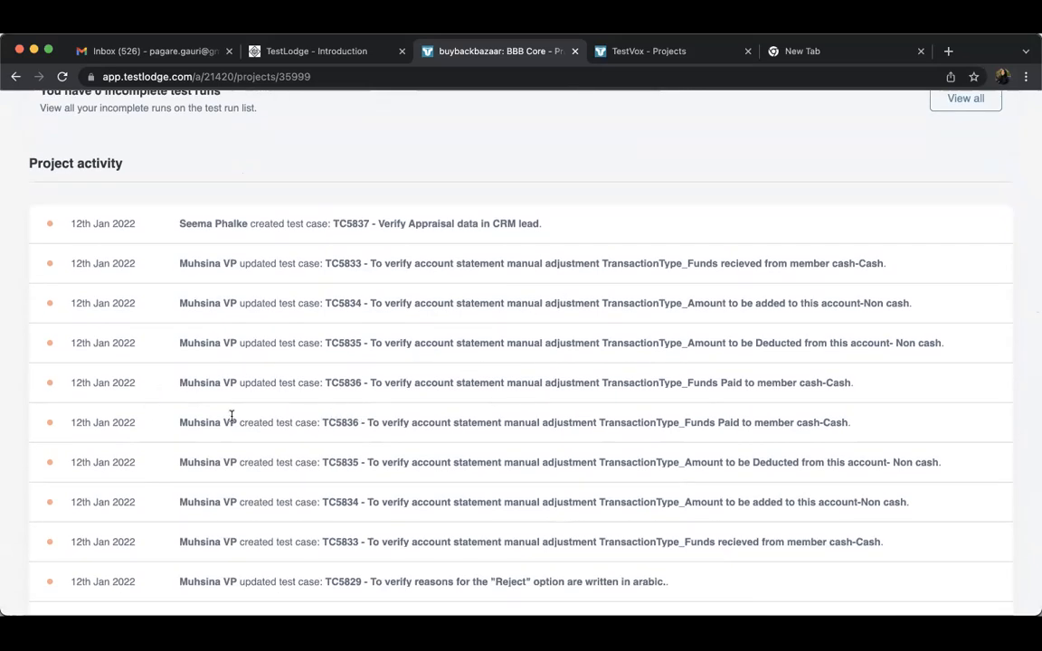
scroll(351, 485, down, 7)
scroll(351, 485, down, 3)
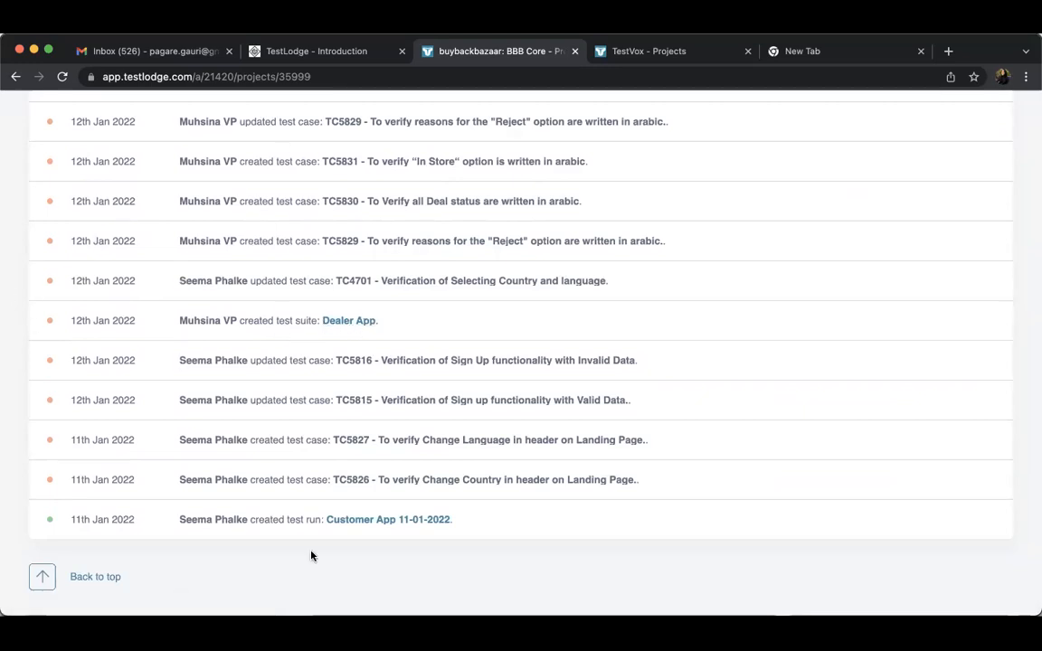
scroll(318, 465, up, 20)
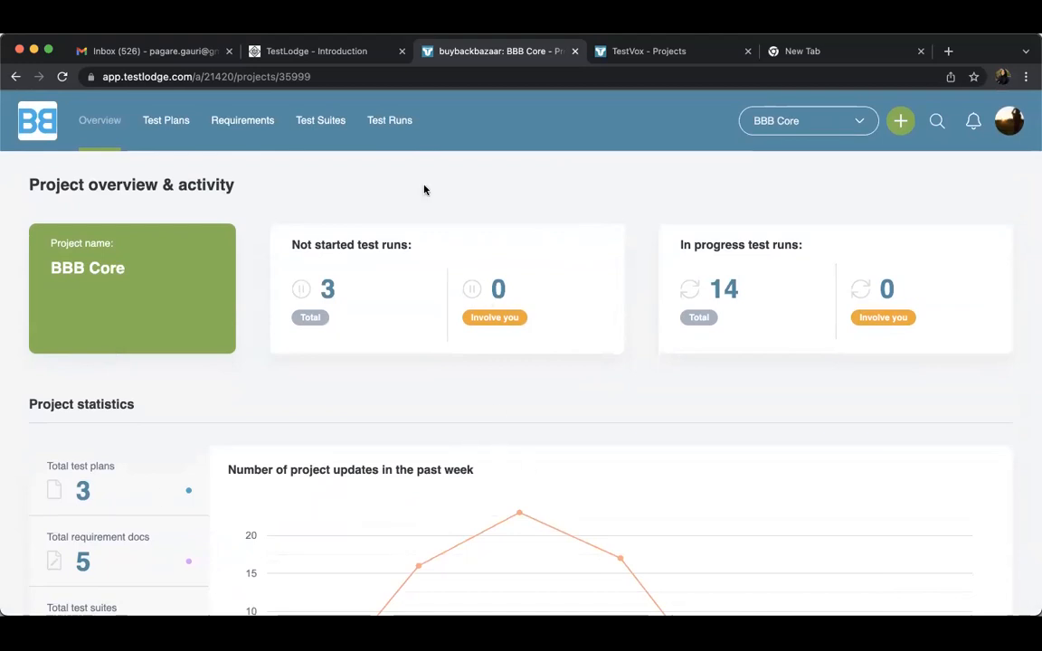
Open the Customer App 11-01-2022 test run and examine its summary chart and test case statuses
click(389, 122)
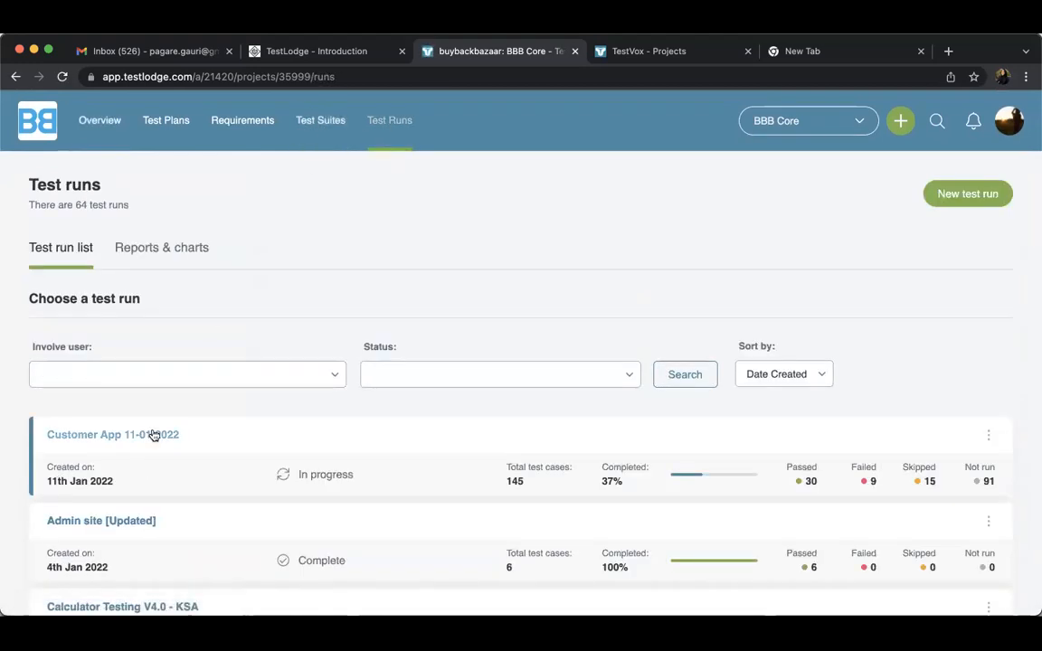
click(154, 435)
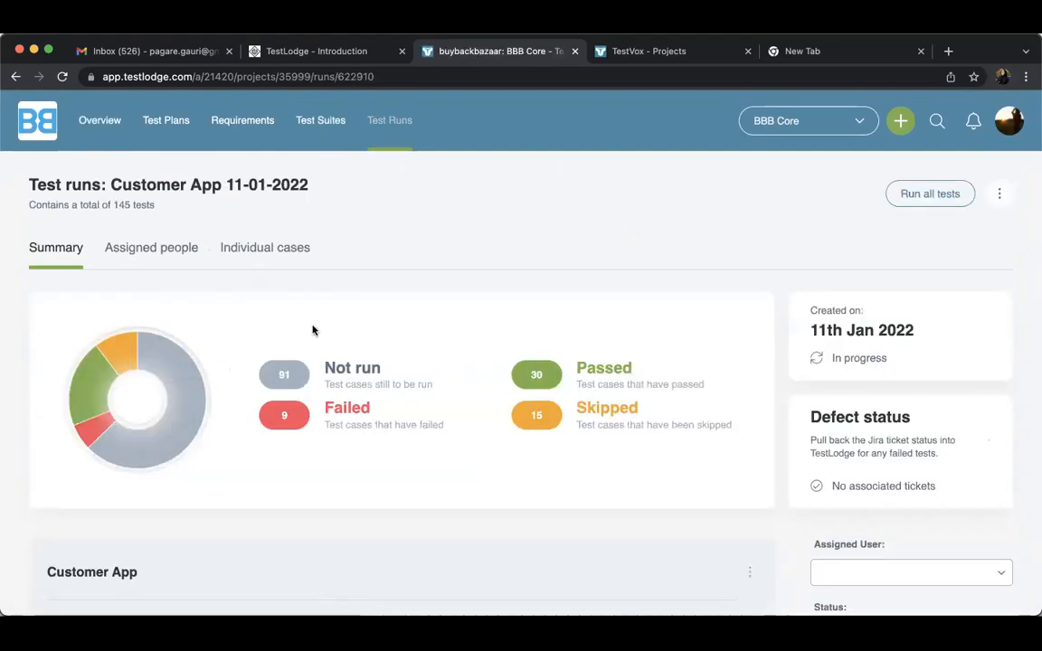
scroll(315, 332, down, 2)
scroll(314, 333, up, 2)
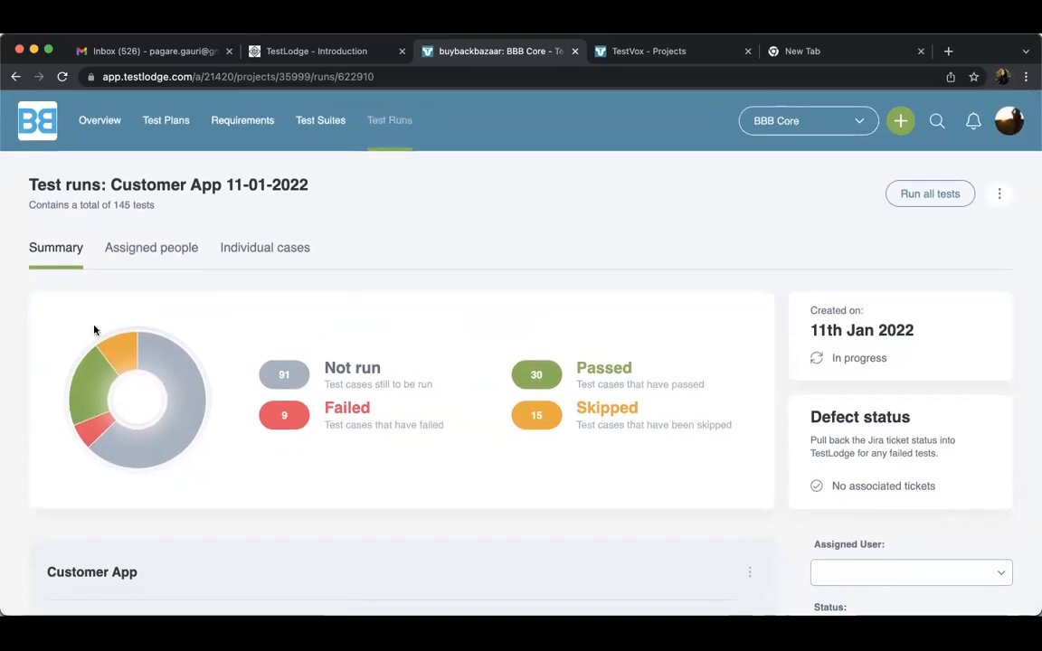
mouse_move(108, 365)
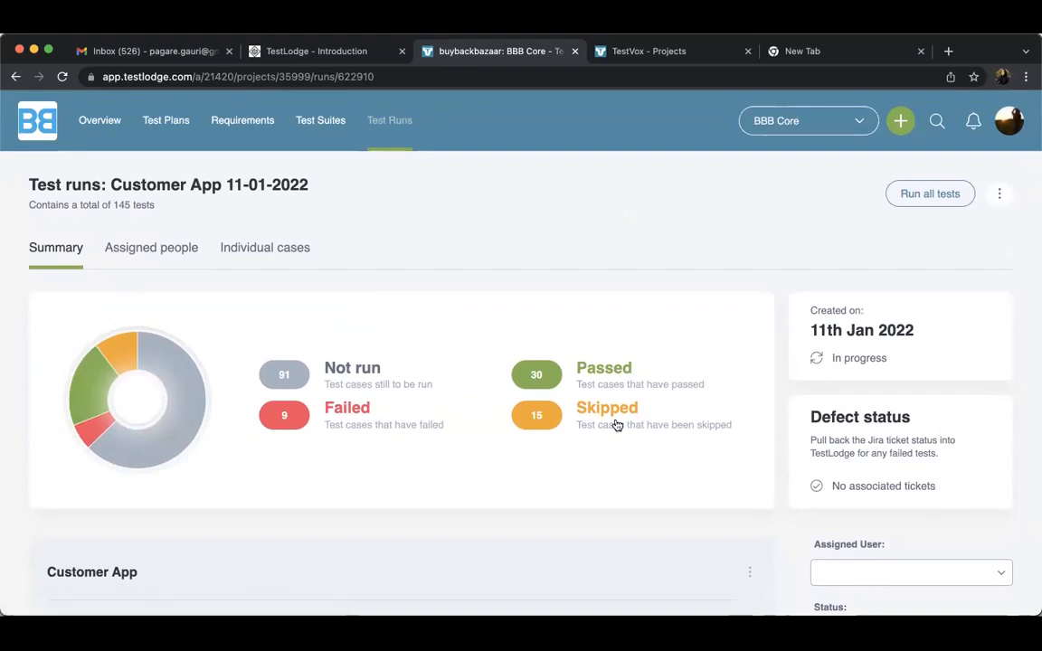
Log out of the current TestLodge profile and log in with the trial account's saved e-mail address and password
click(1008, 122)
click(870, 279)
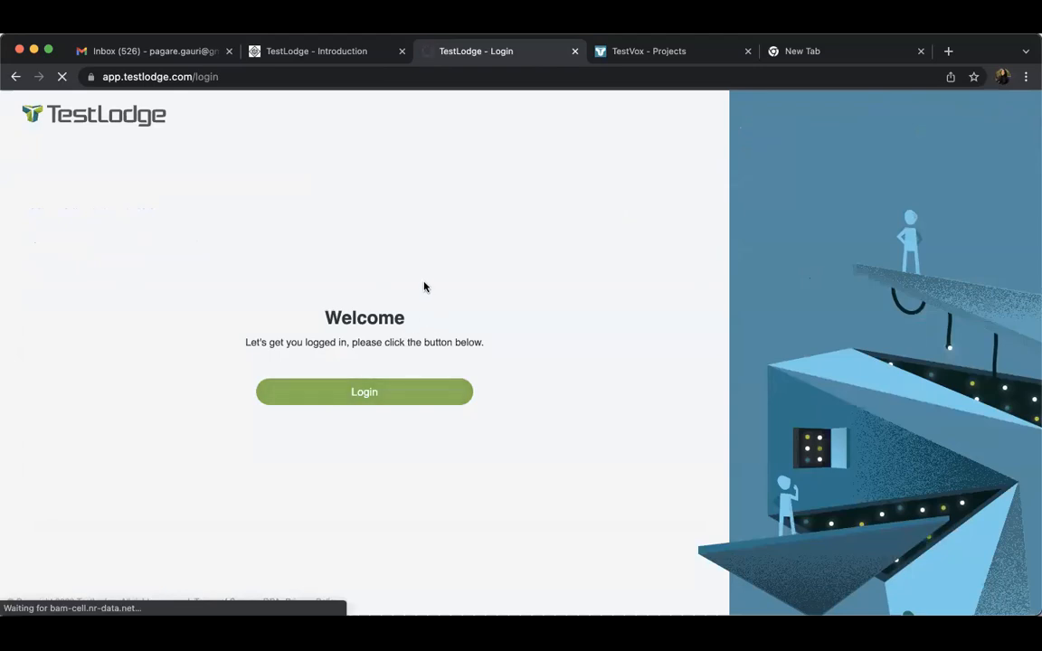
click(419, 376)
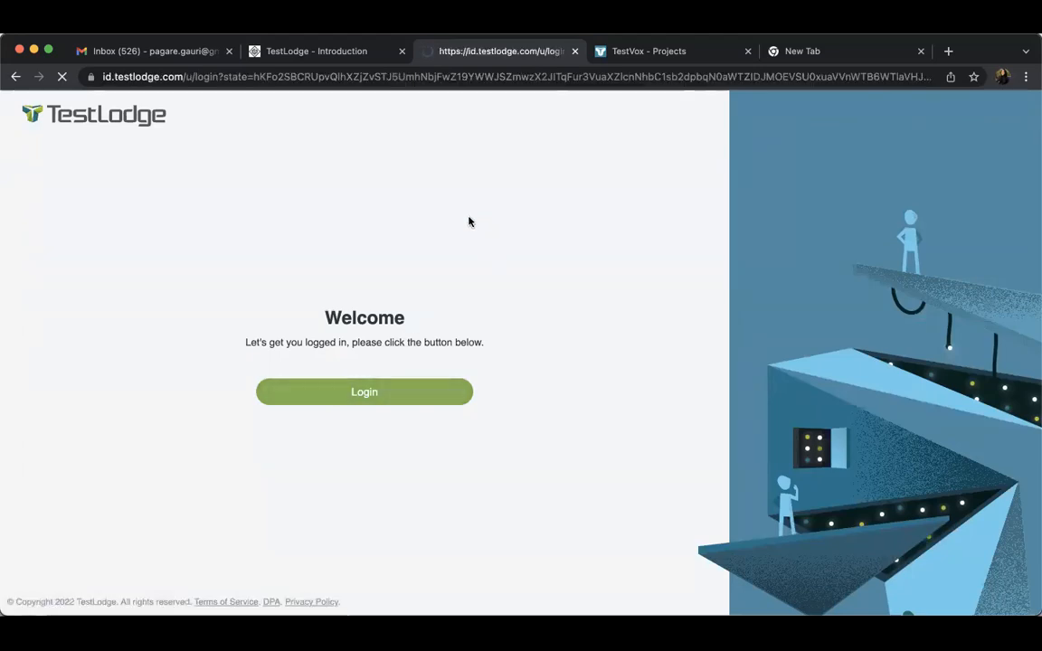
click(521, 328)
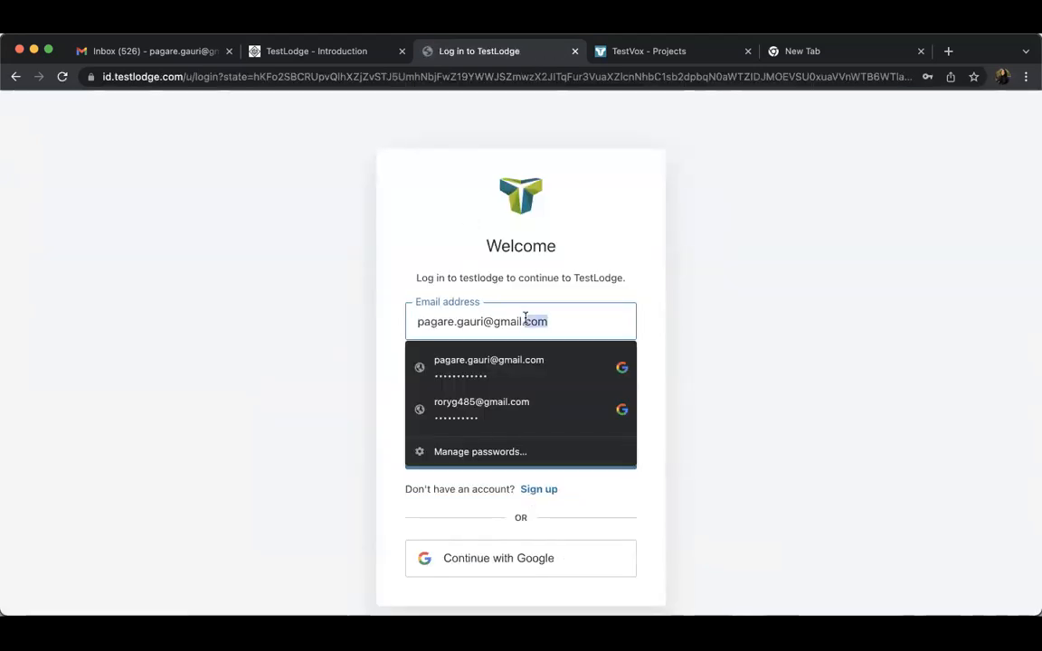
click(514, 400)
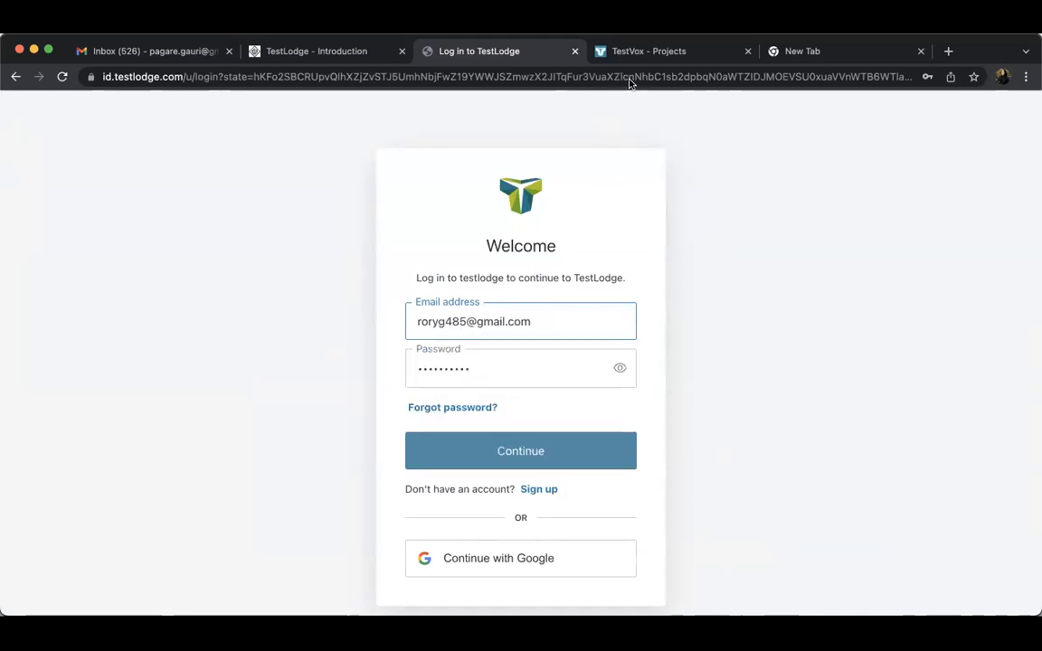
click(495, 452)
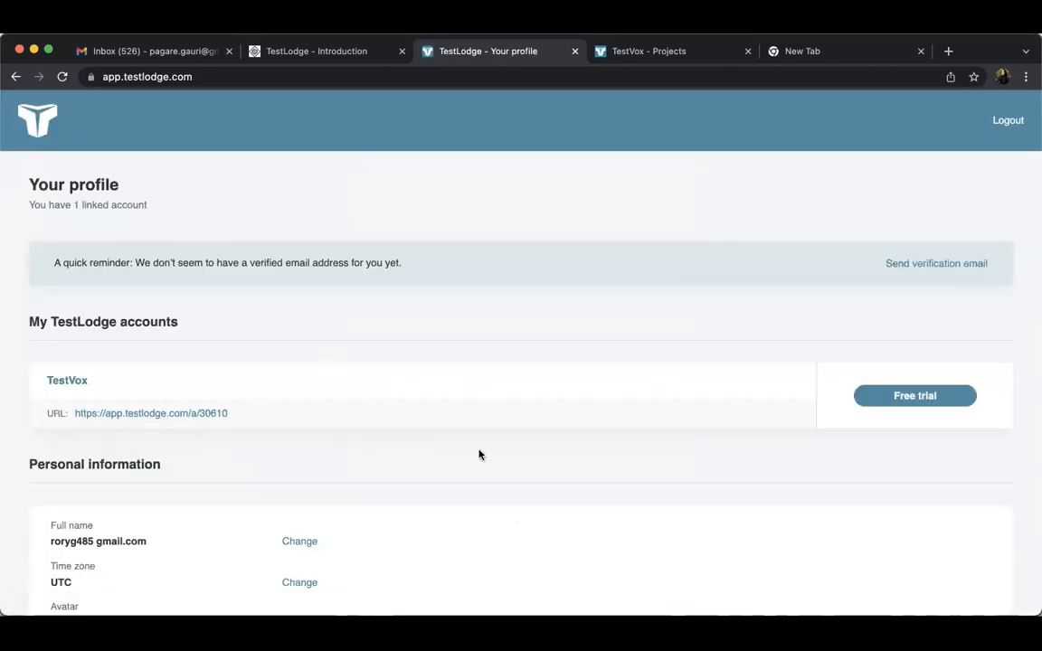
Review the profile page's account and personal information, and open the TestVox account through its URL
scroll(480, 454, down, 3)
scroll(479, 454, down, 2)
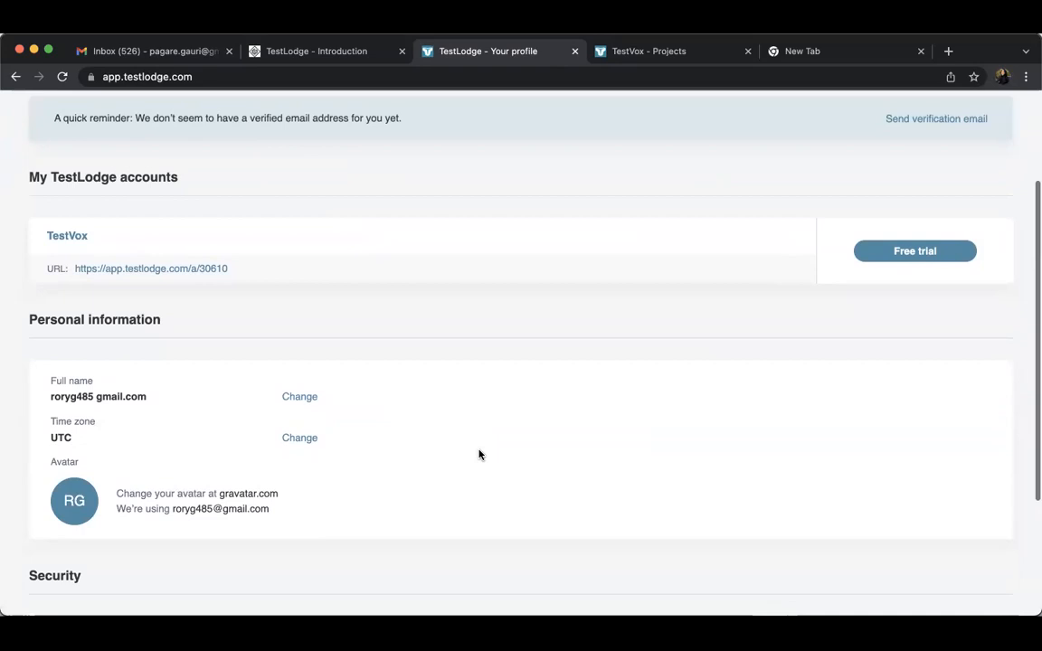
scroll(480, 454, up, 2)
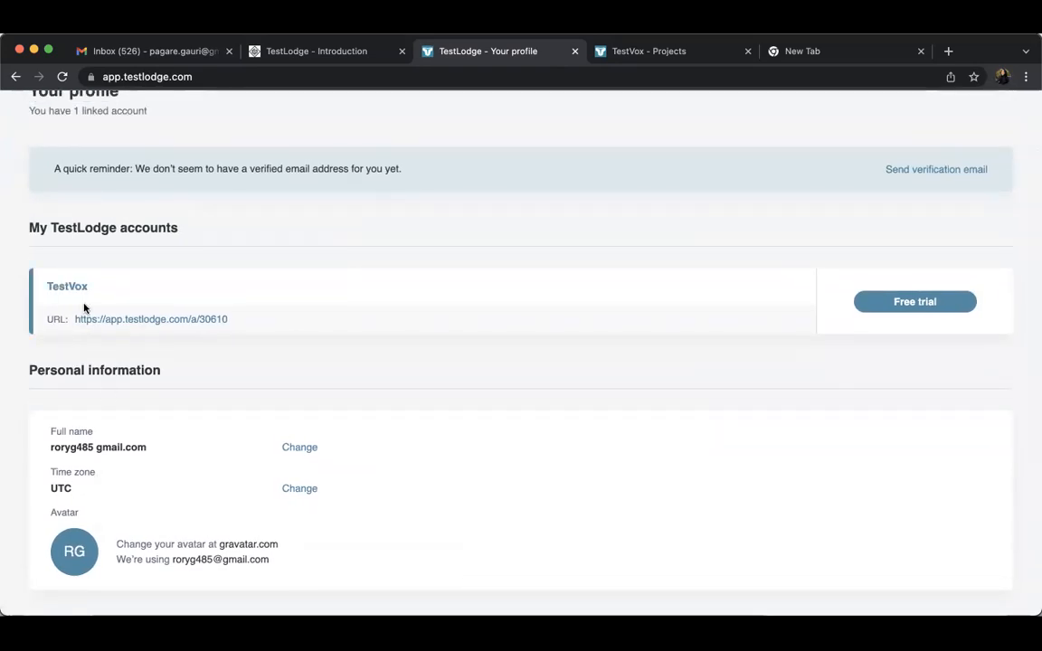
click(140, 321)
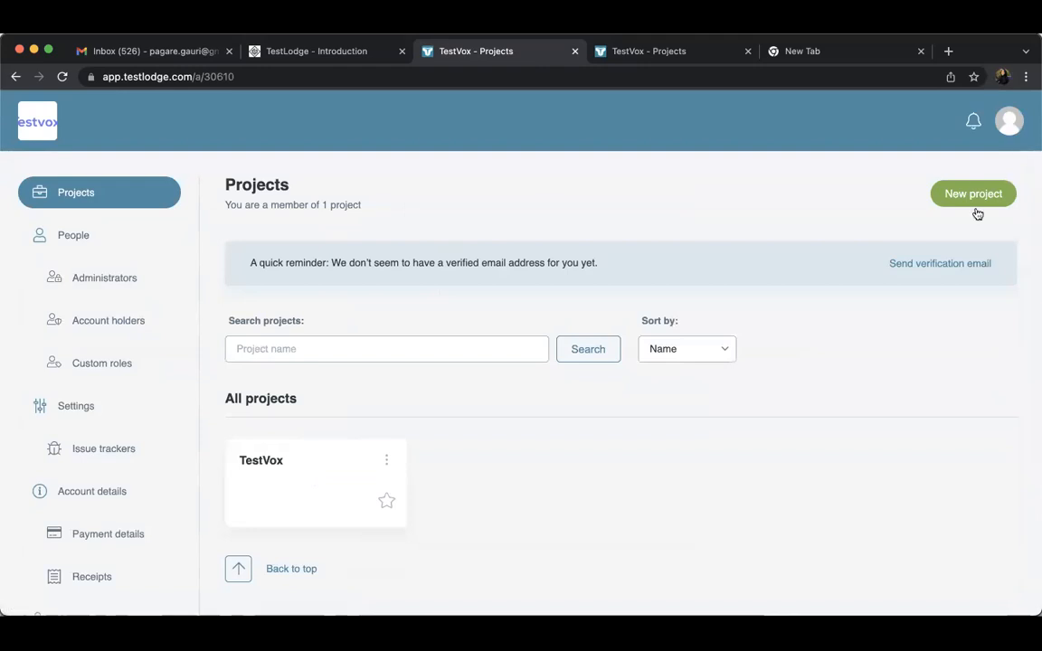
View the new project form and return to the projects list without adding a project
click(963, 197)
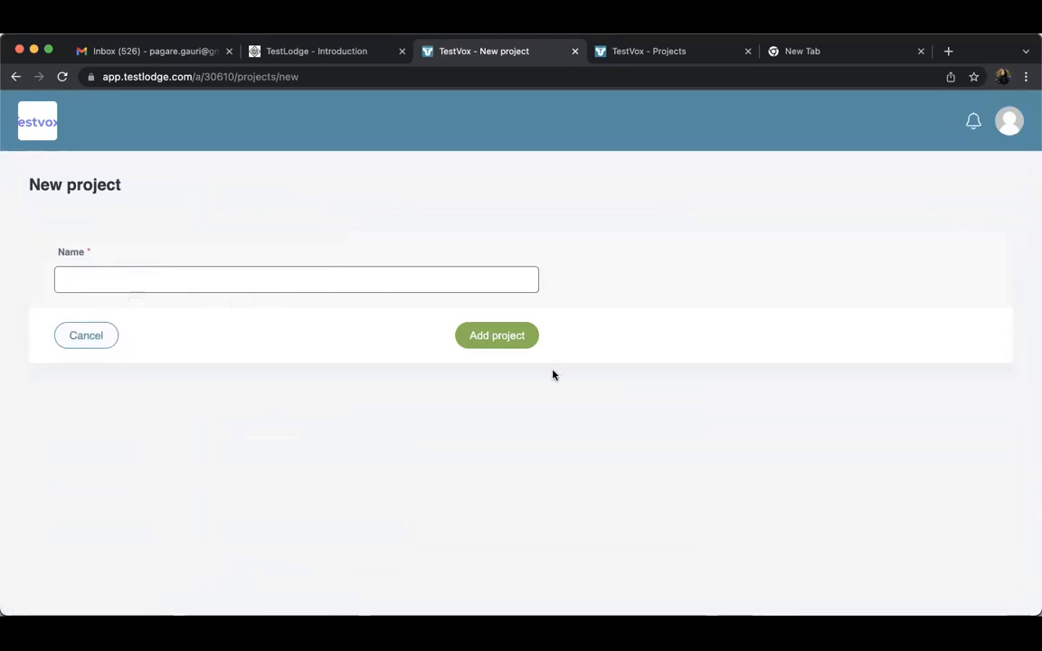
click(104, 344)
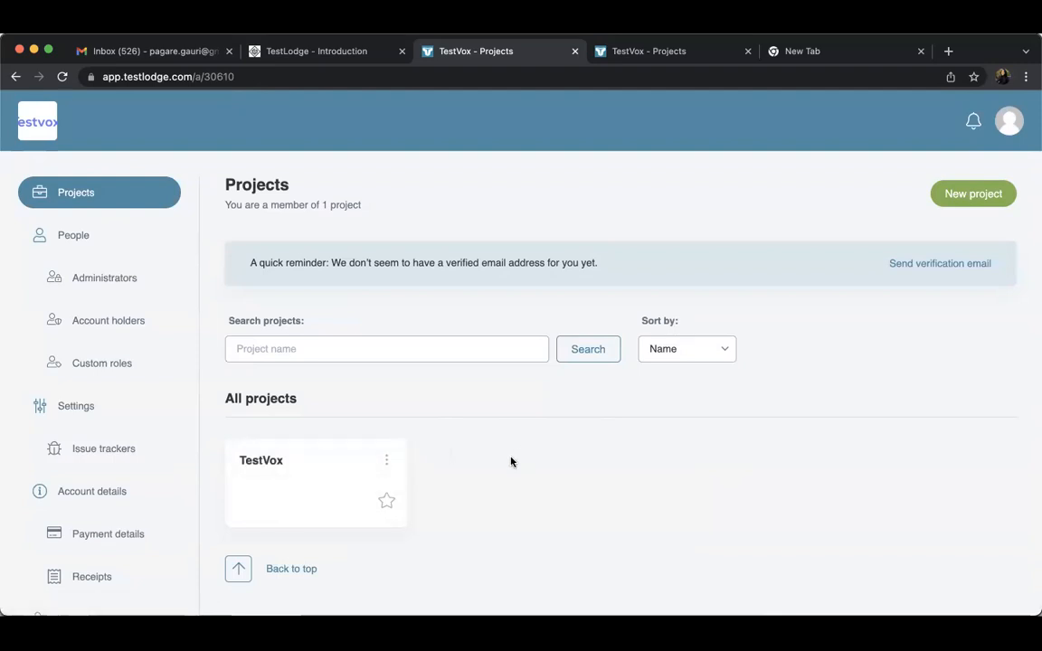
Open the Administrators page and examine each listed administrator privilege and the person selection for granting privileges
click(66, 237)
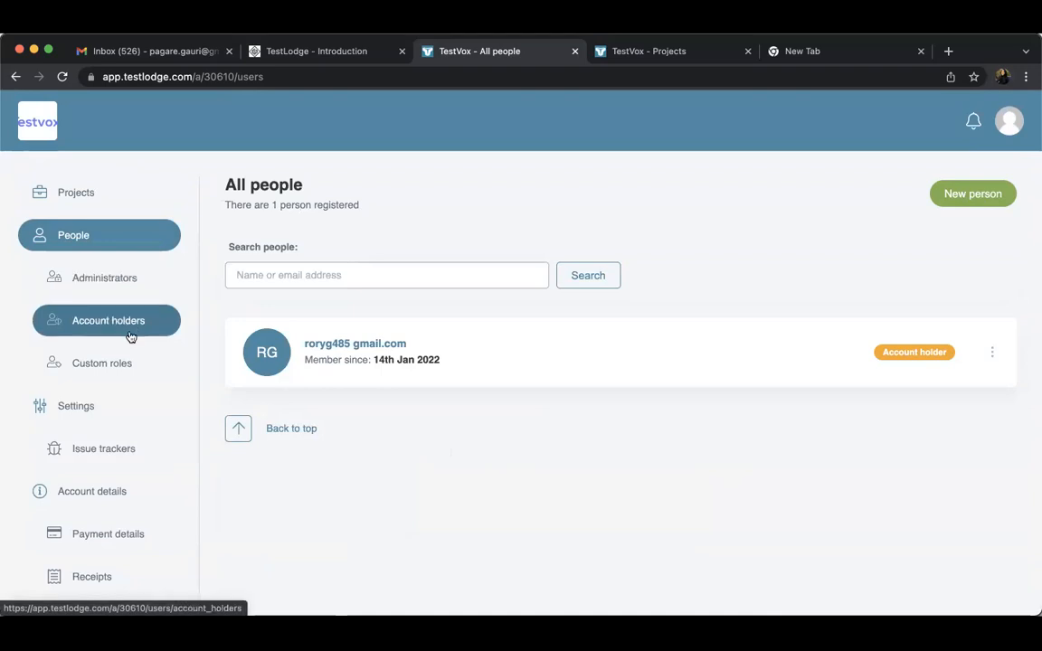
click(120, 283)
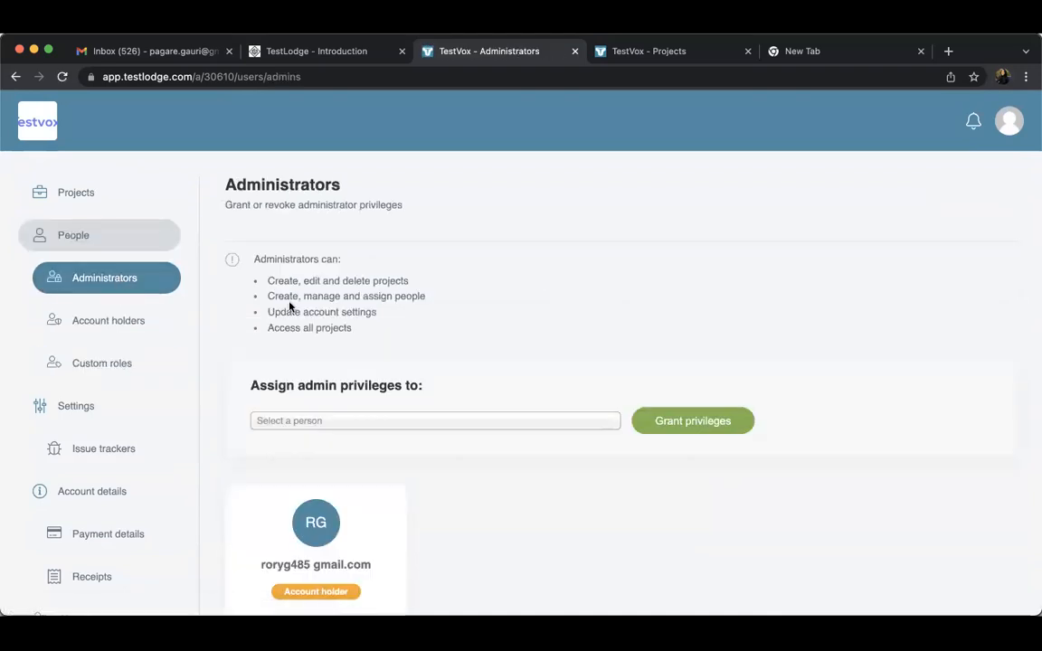
triple_click(289, 305)
click(356, 328)
triple_click(341, 278)
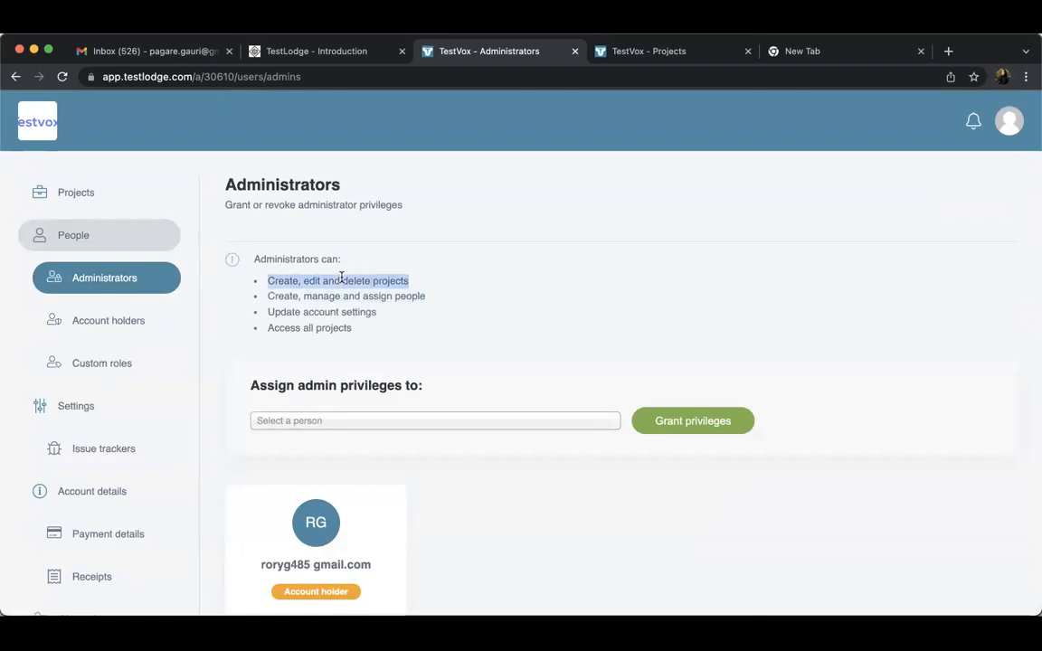
triple_click(358, 328)
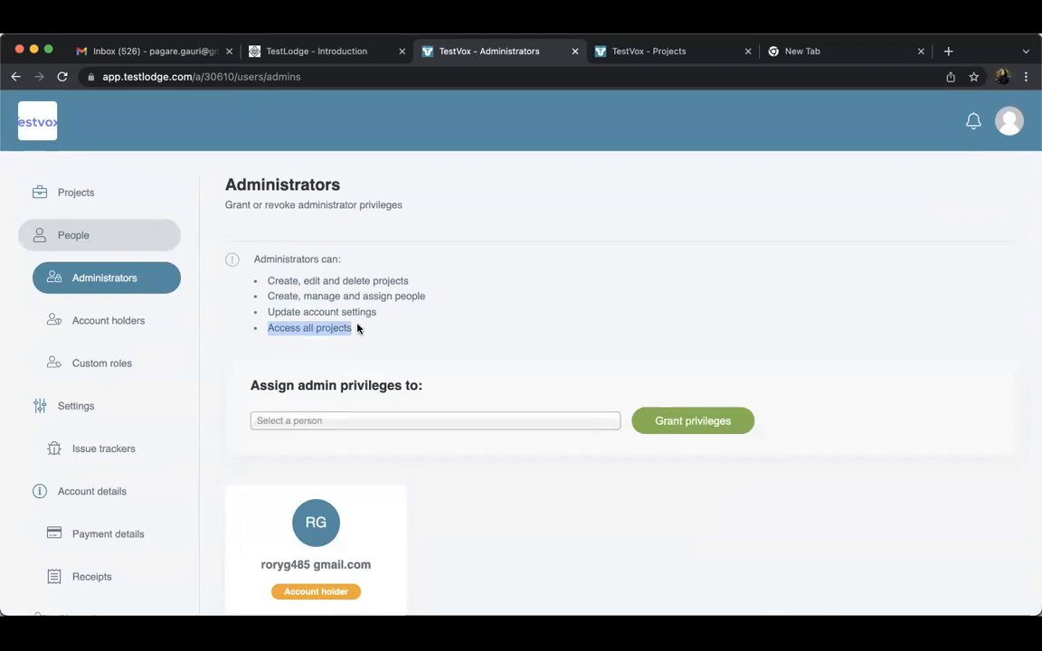
click(421, 296)
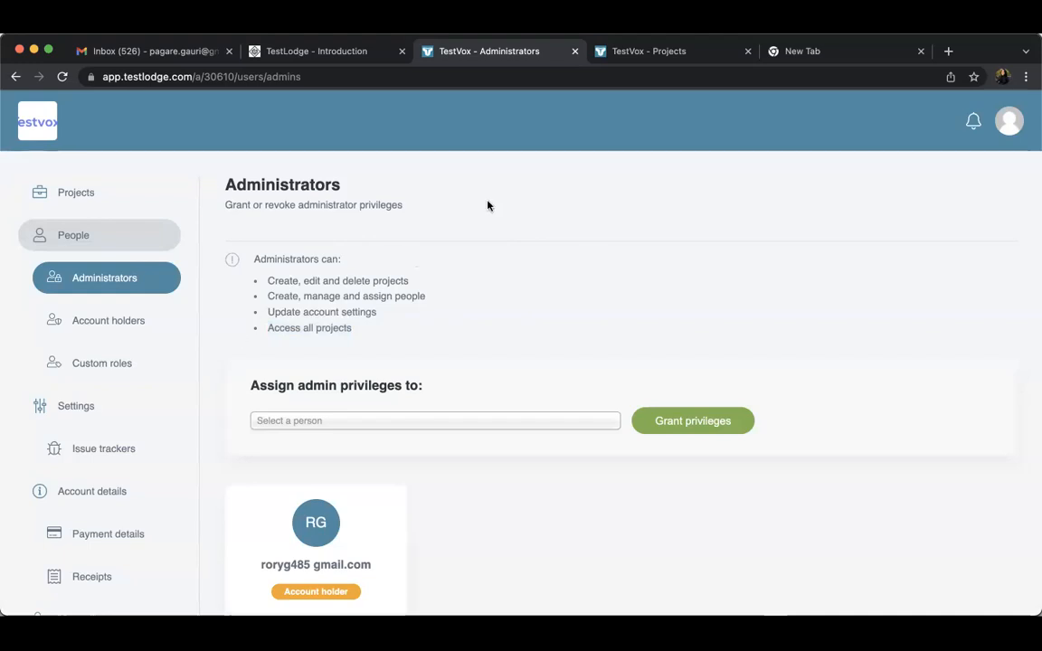
triple_click(315, 281)
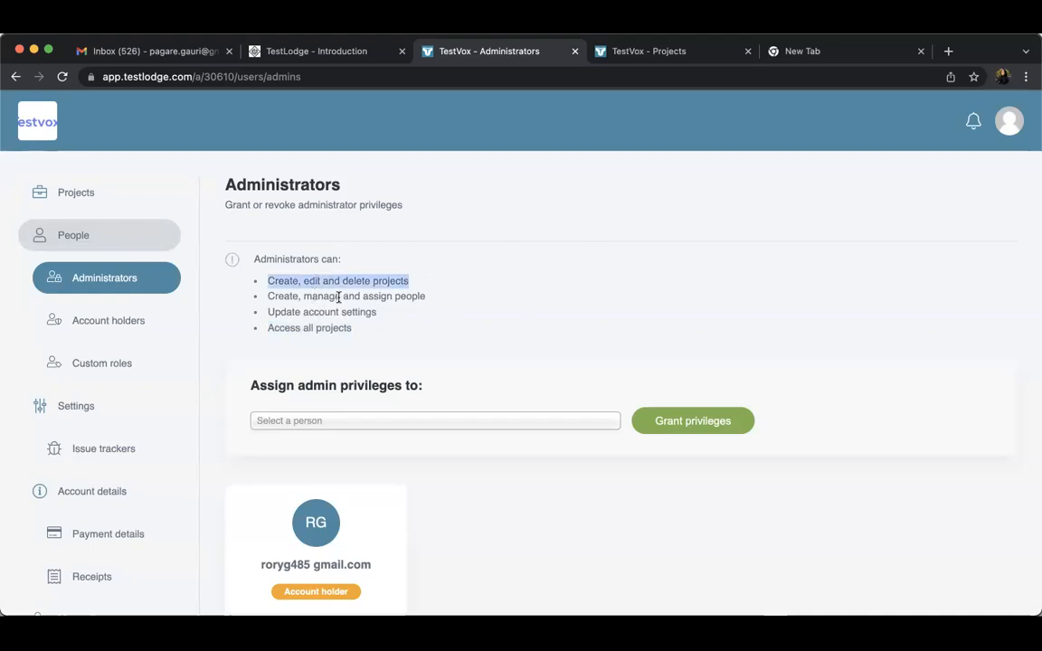
triple_click(338, 297)
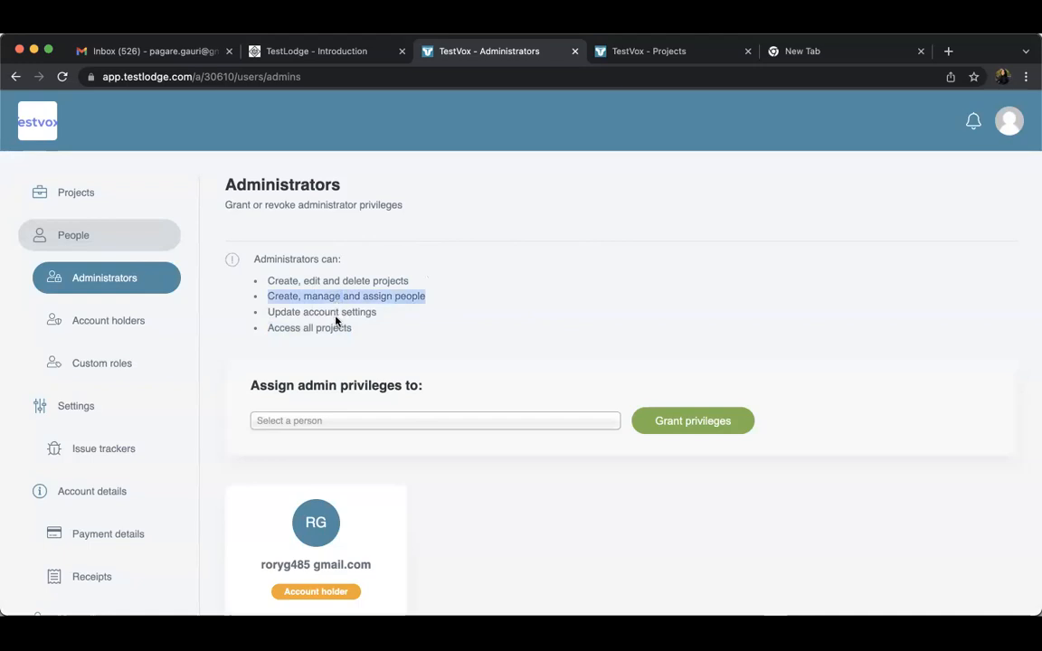
triple_click(335, 312)
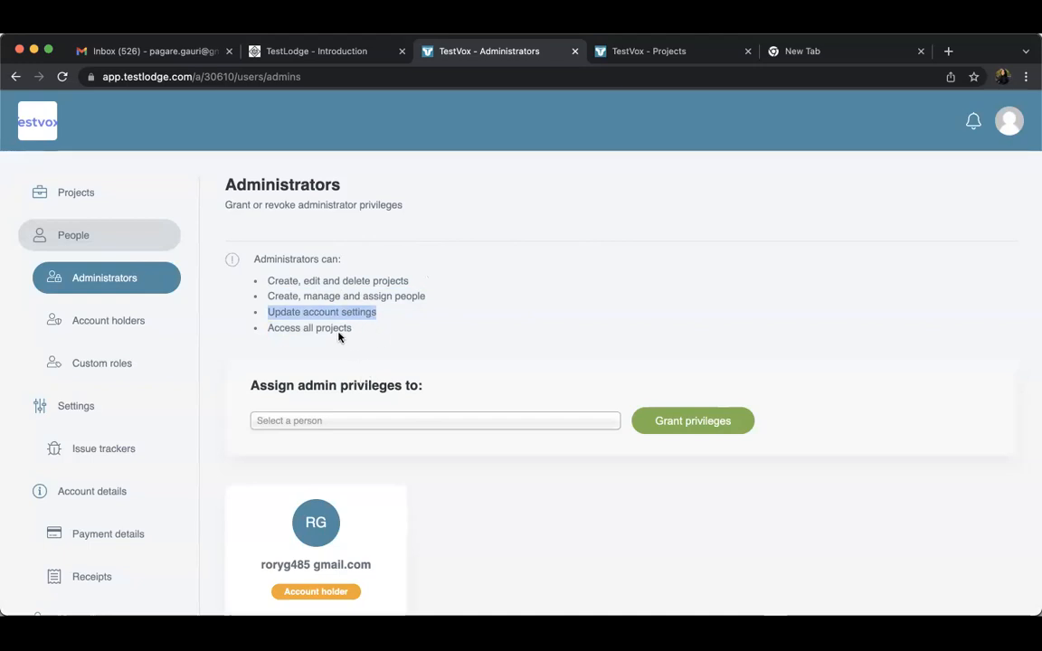
triple_click(333, 328)
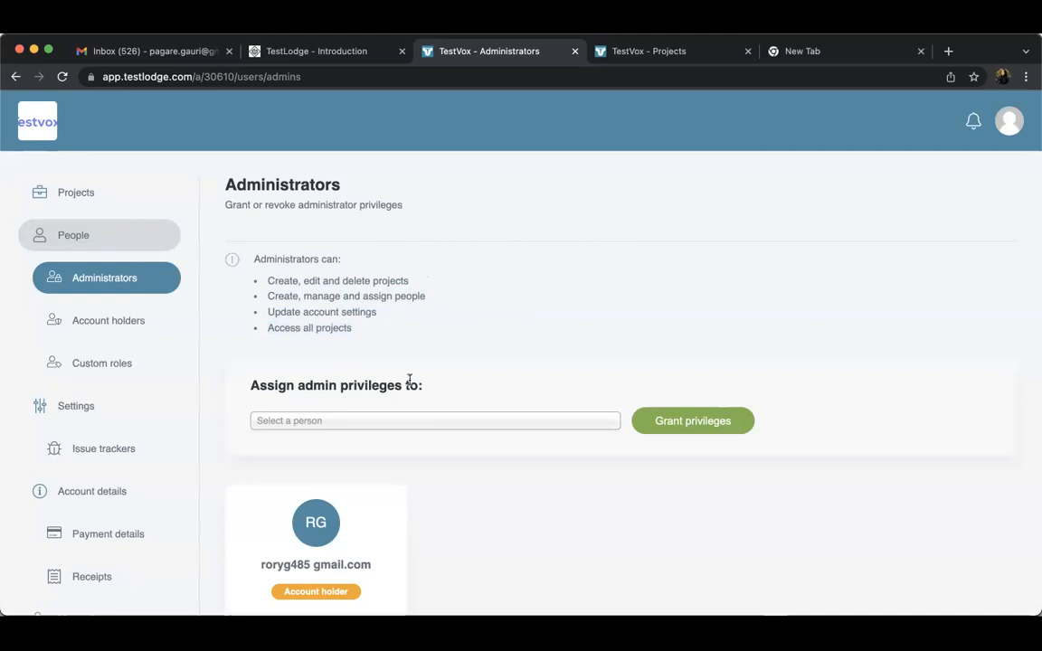
click(380, 433)
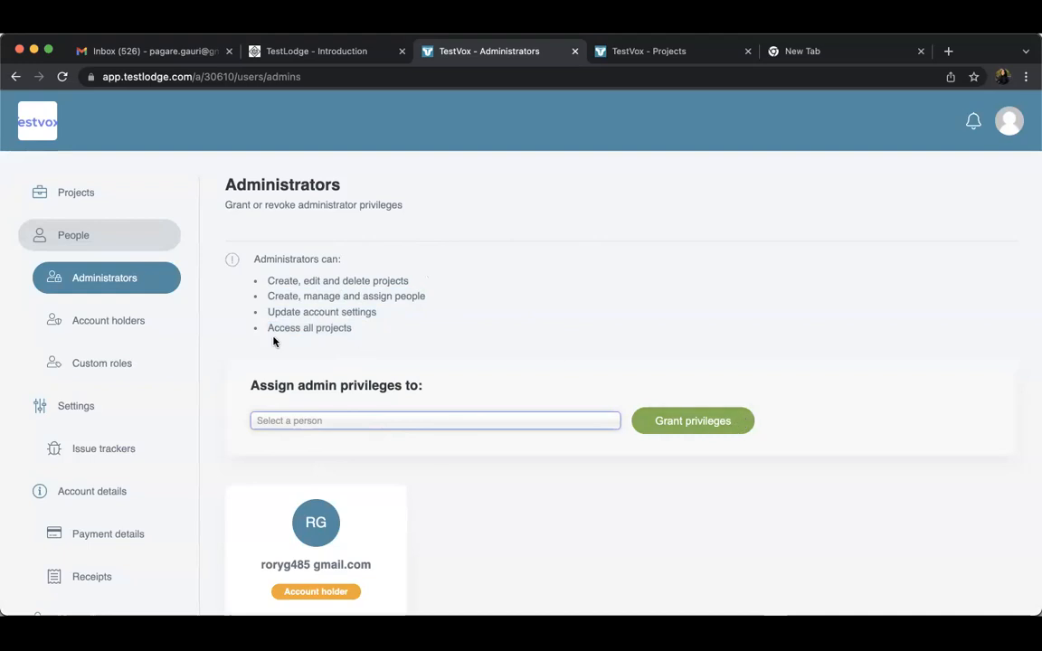
Return to the account's list of all people and open the form for creating a new person
click(81, 201)
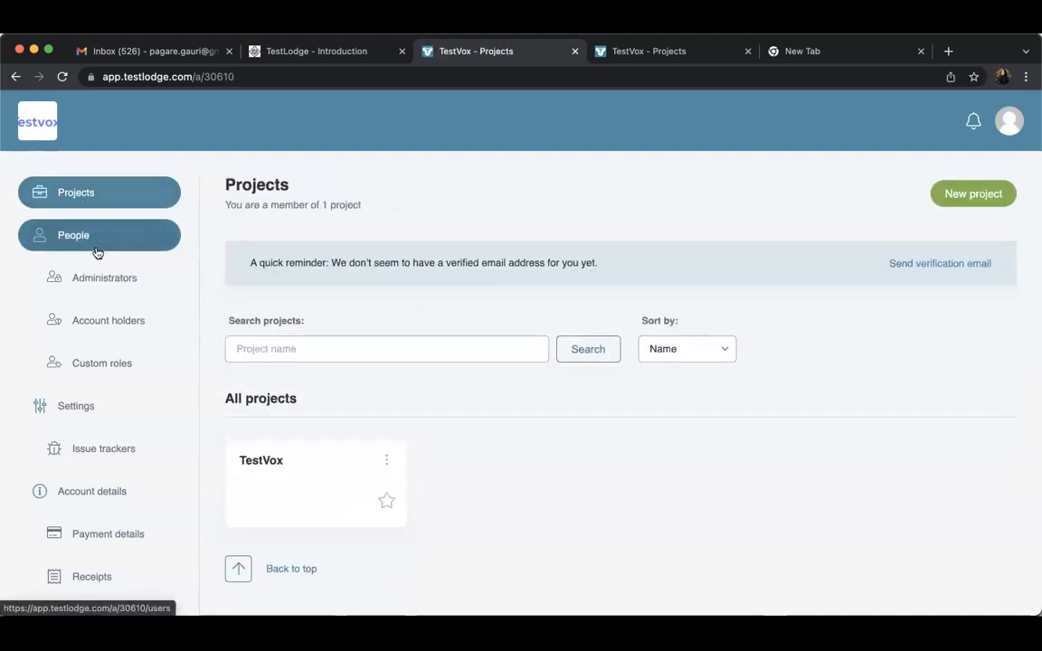
click(74, 235)
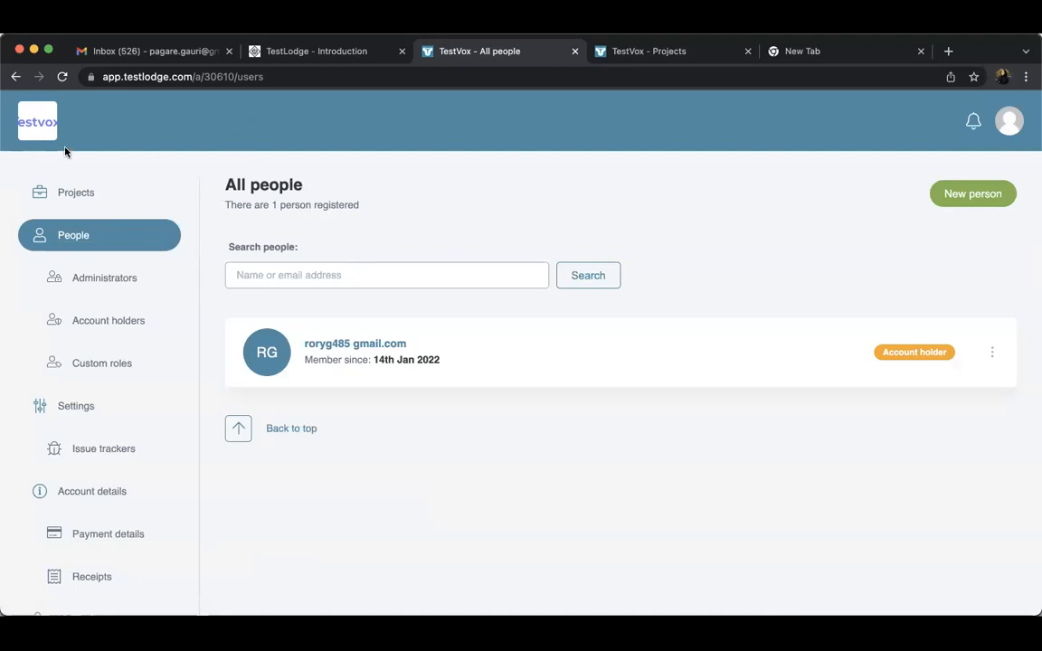
click(968, 196)
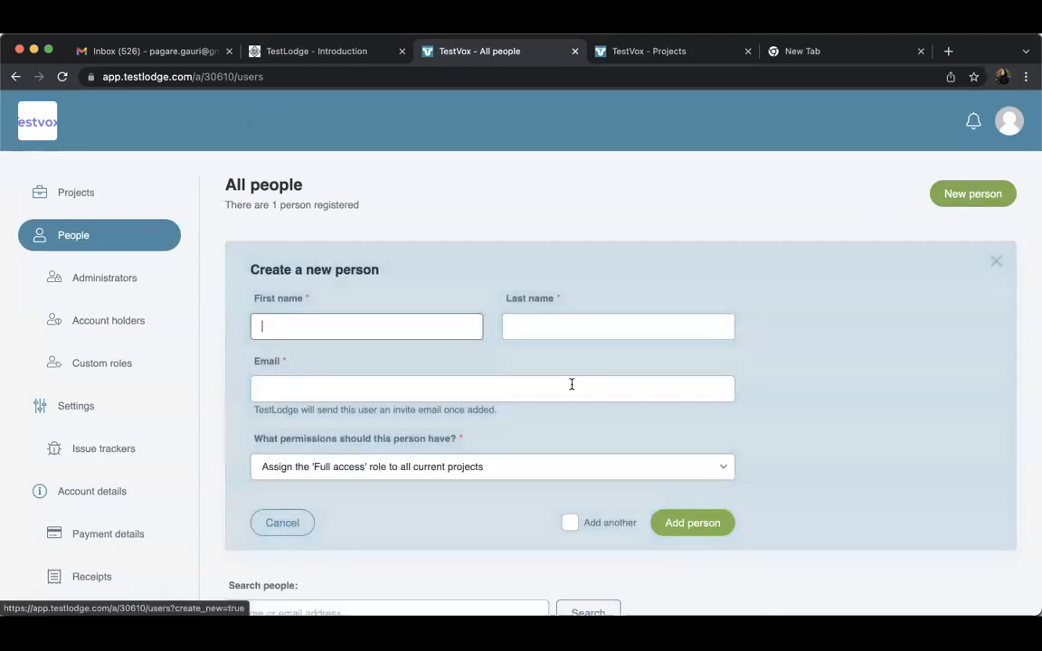
Fill in the new person's first name, last name and e-mail address
click(548, 330)
click(414, 398)
click(398, 332)
click(396, 396)
click(417, 335)
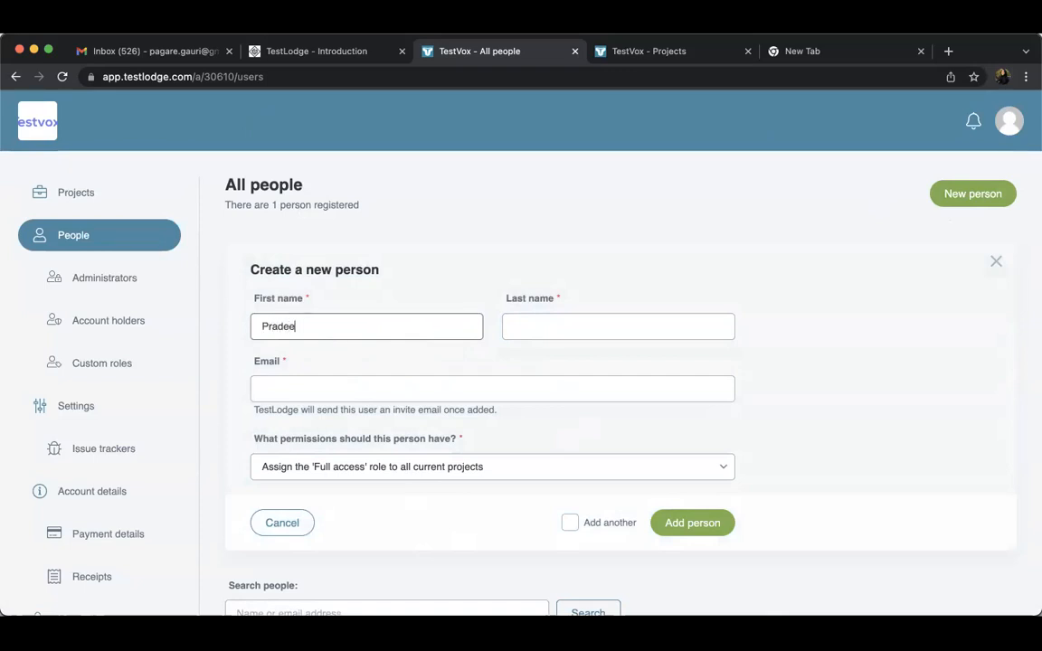
key(Tab)
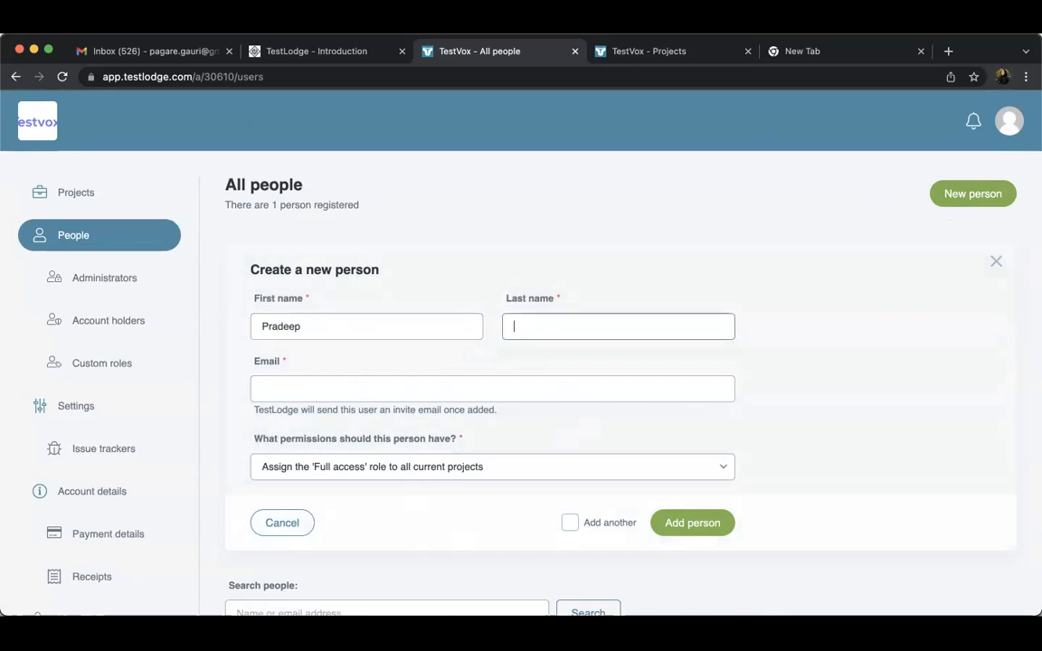
key(Tab)
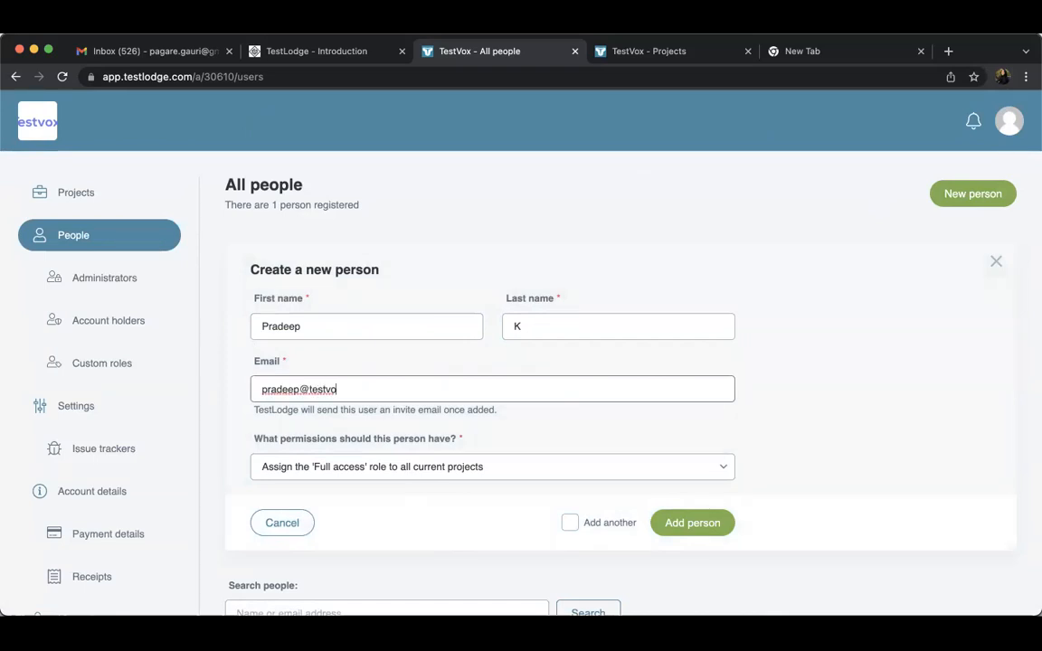
Review the permission options and keep the 'Full access' role to all current projects for the new person
click(377, 475)
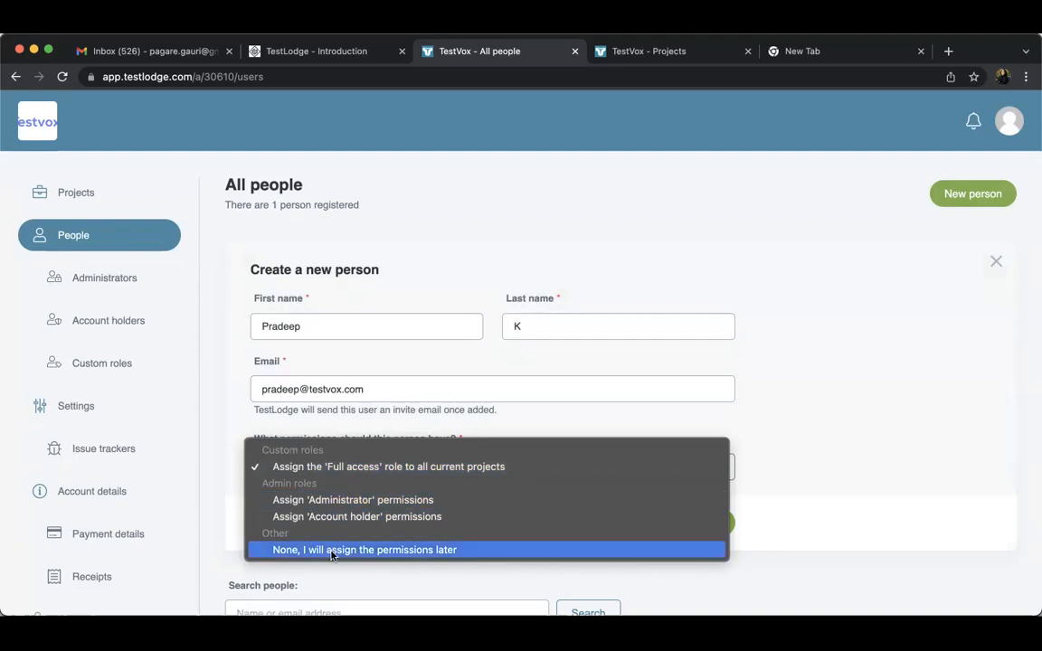
click(317, 468)
click(376, 477)
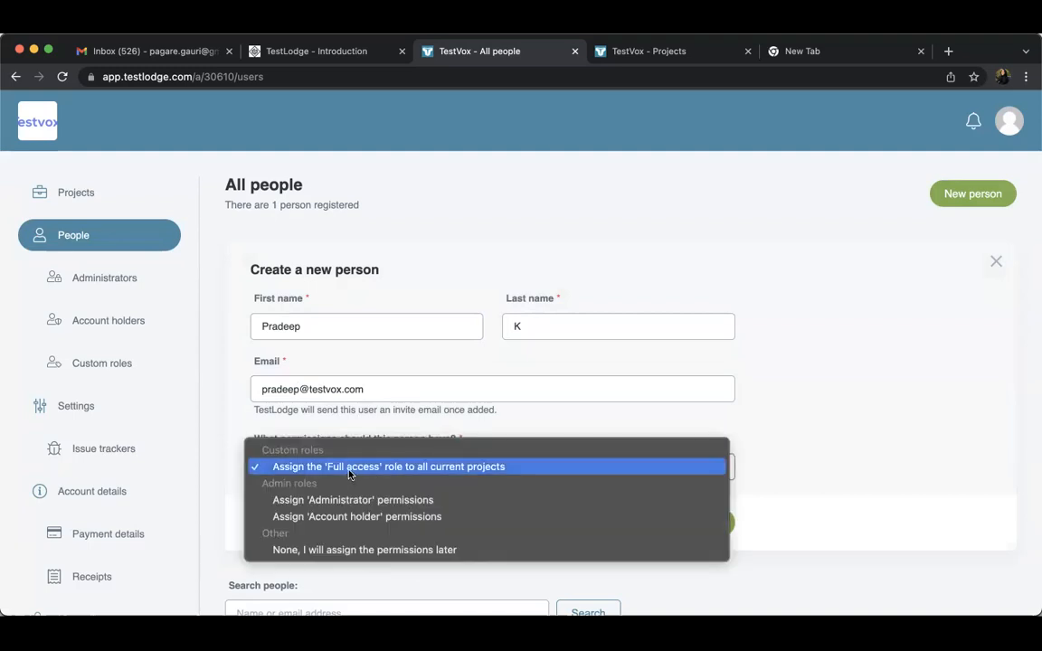
click(351, 475)
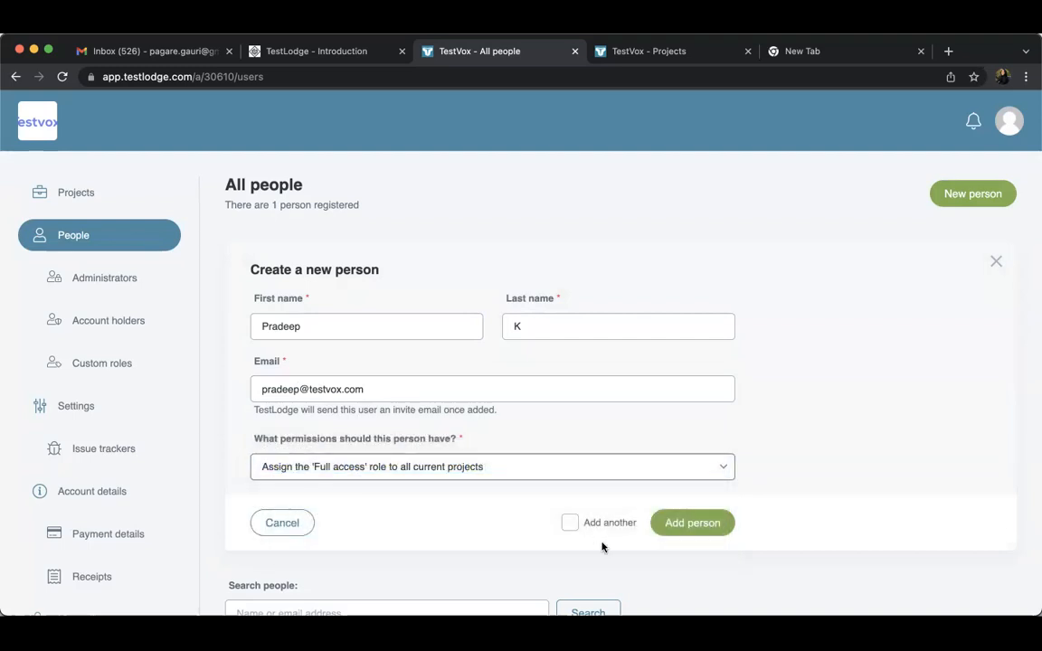
Add the new person to the account and revisit the list of administrator privileges
click(687, 530)
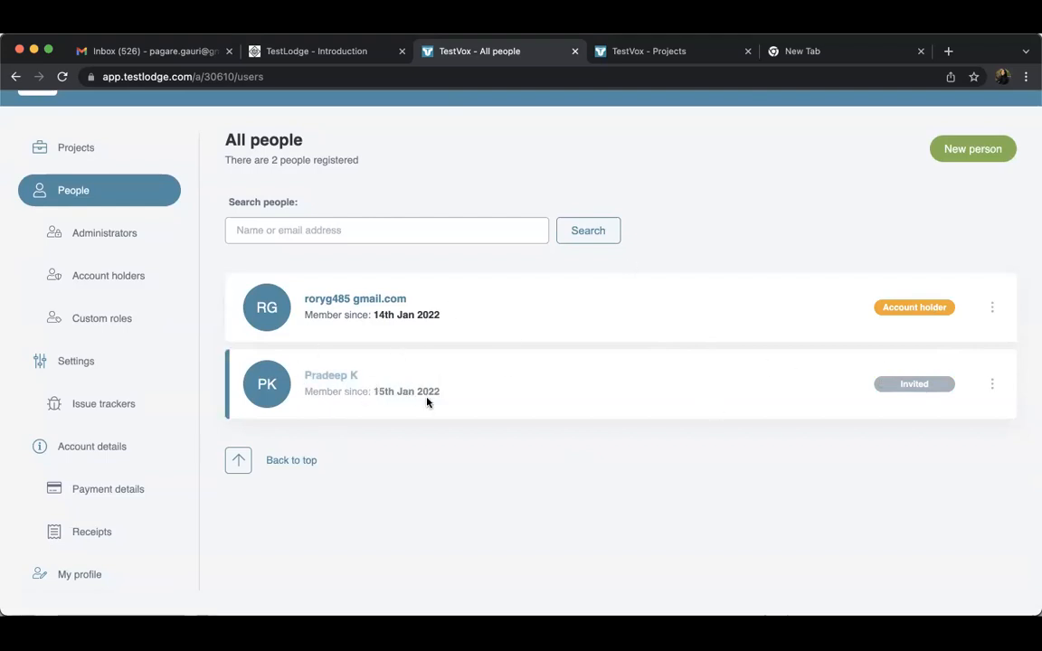
scroll(427, 402, up, 2)
click(98, 289)
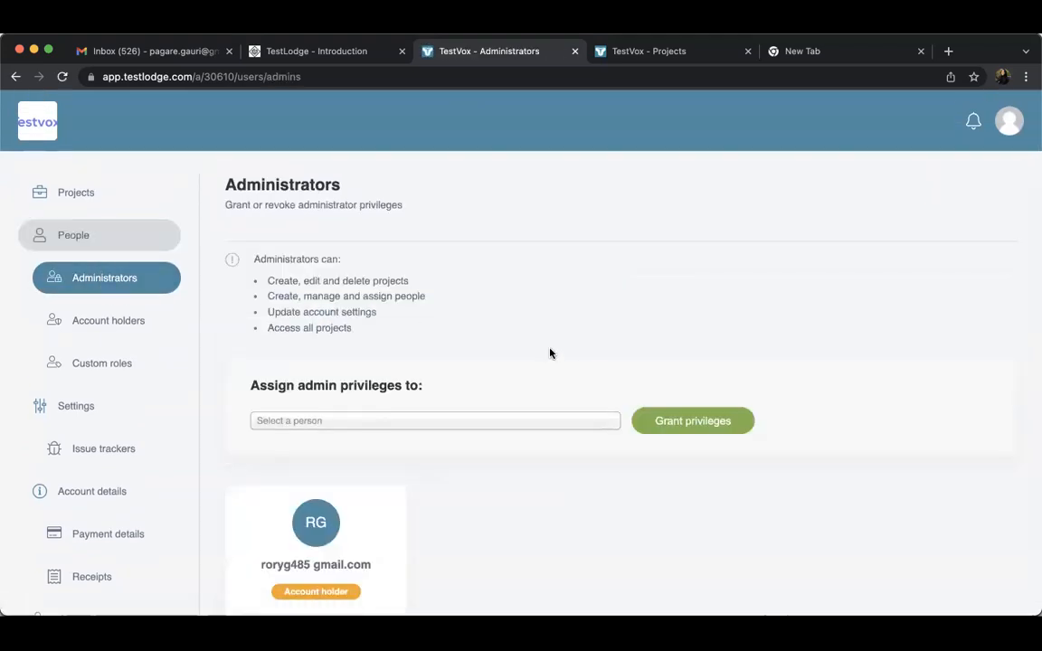
drag(365, 335, 282, 281)
Open the Account holders page and examine the listed account holder privileges and the current holder
click(116, 328)
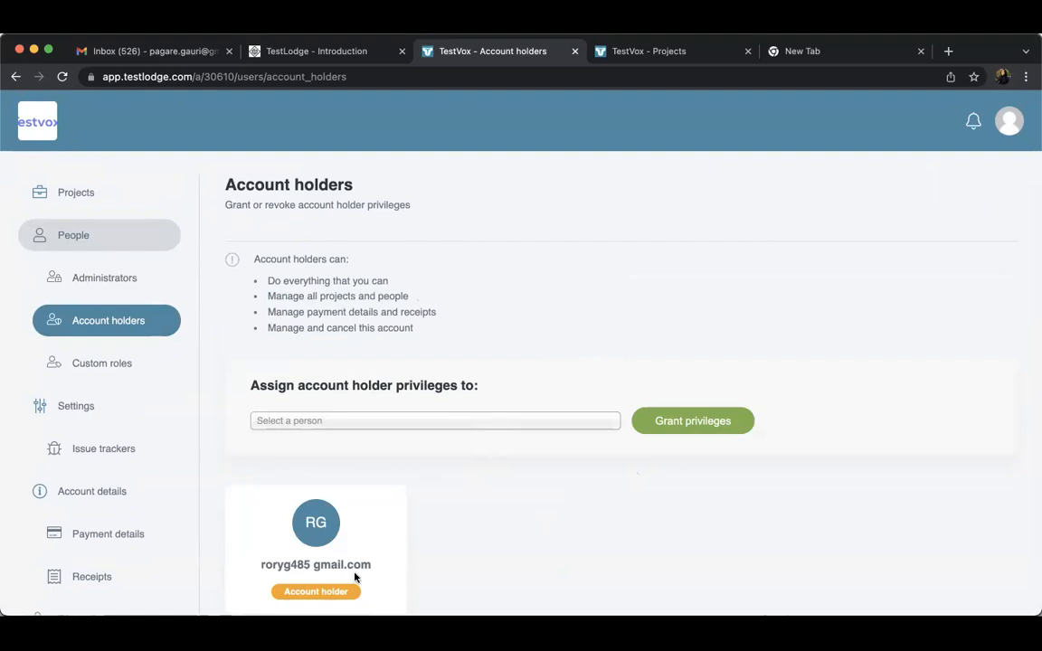
scroll(354, 576, down, 2)
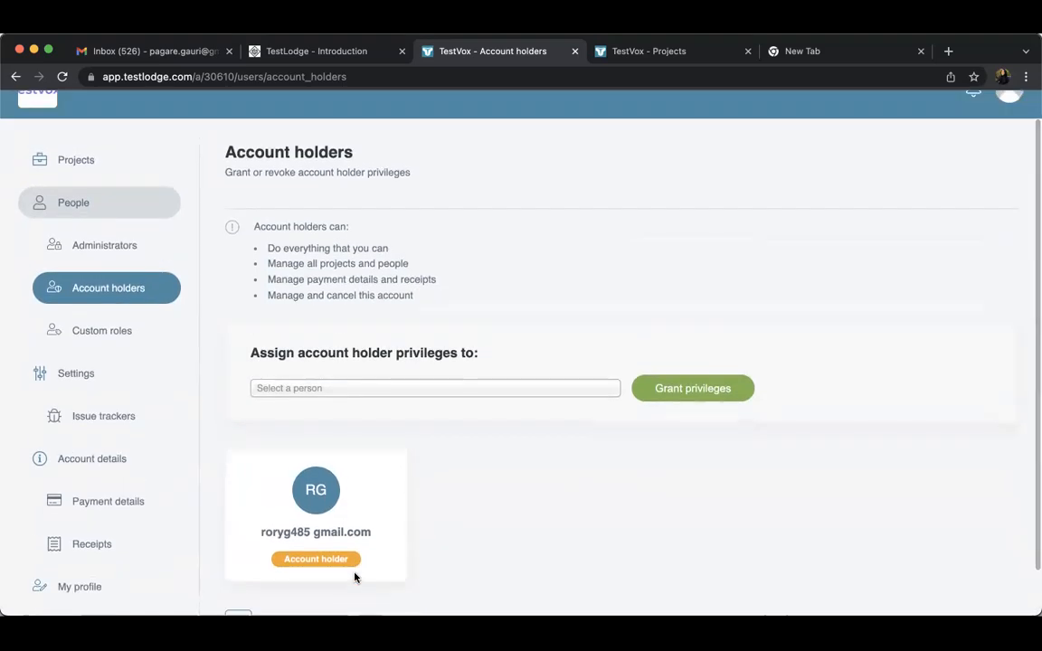
scroll(354, 576, up, 2)
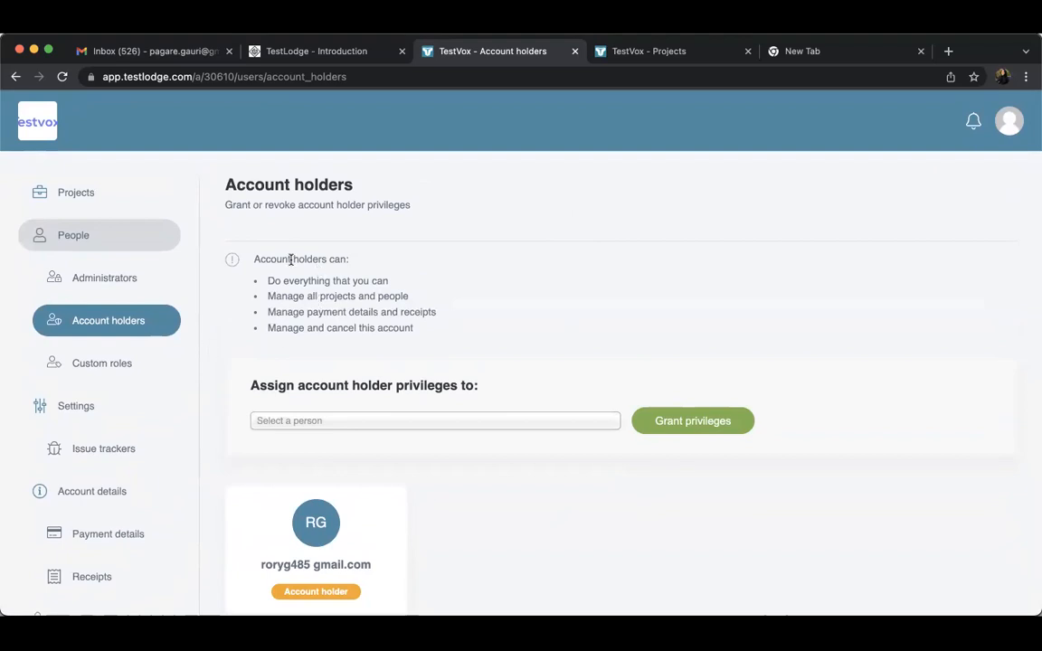
drag(415, 339, 256, 272)
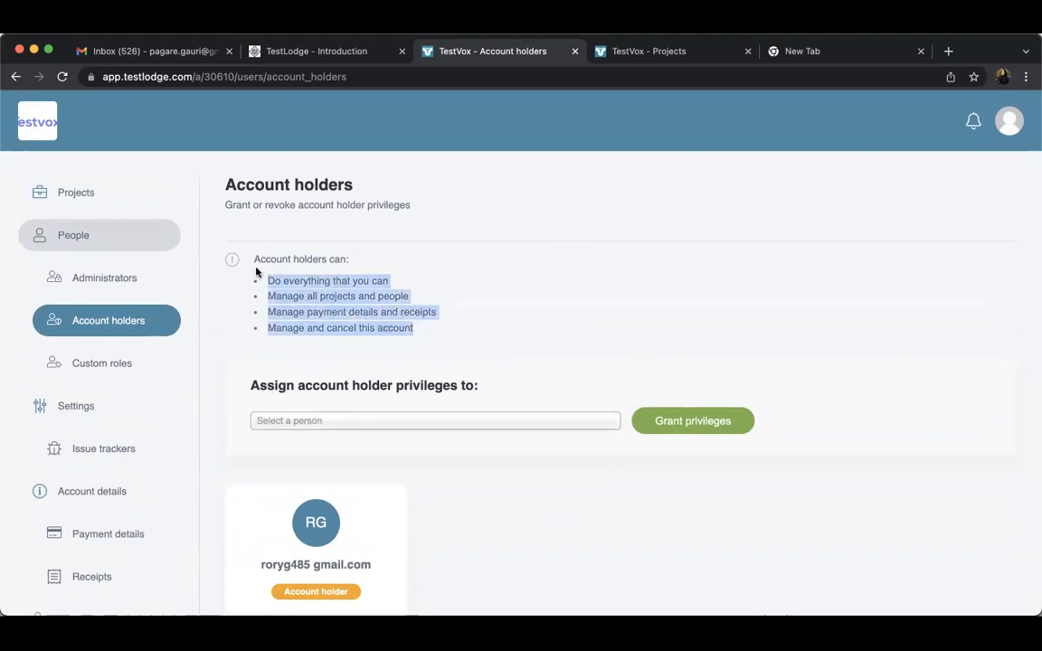
click(357, 322)
Open the Custom roles page and examine the Full access role's rights for test plans, requirements, test suites and test runs
click(107, 364)
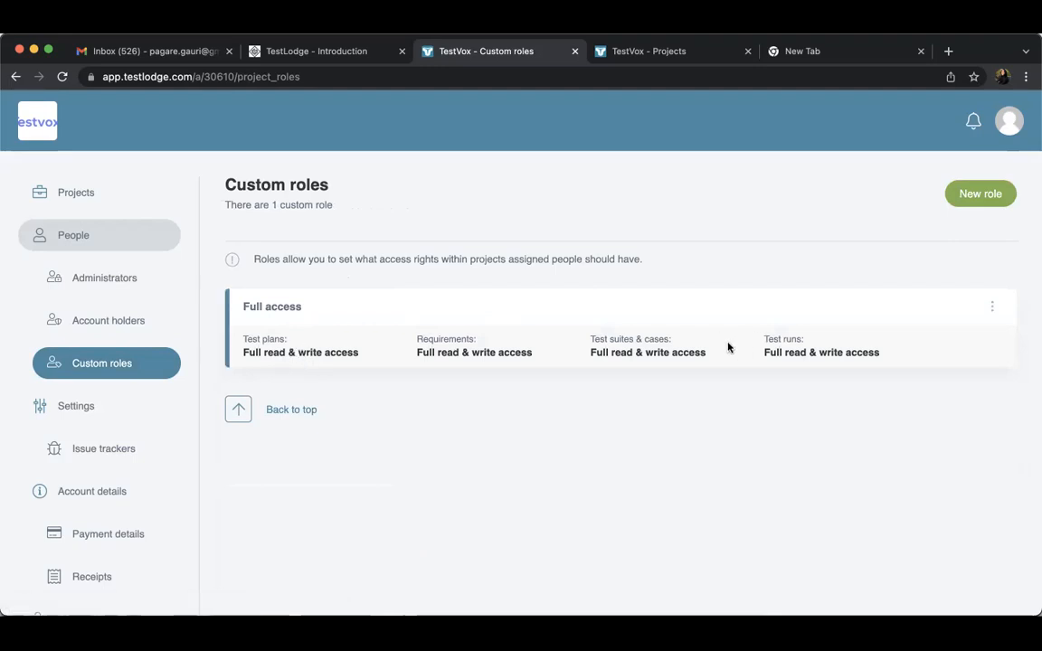
triple_click(293, 344)
triple_click(474, 346)
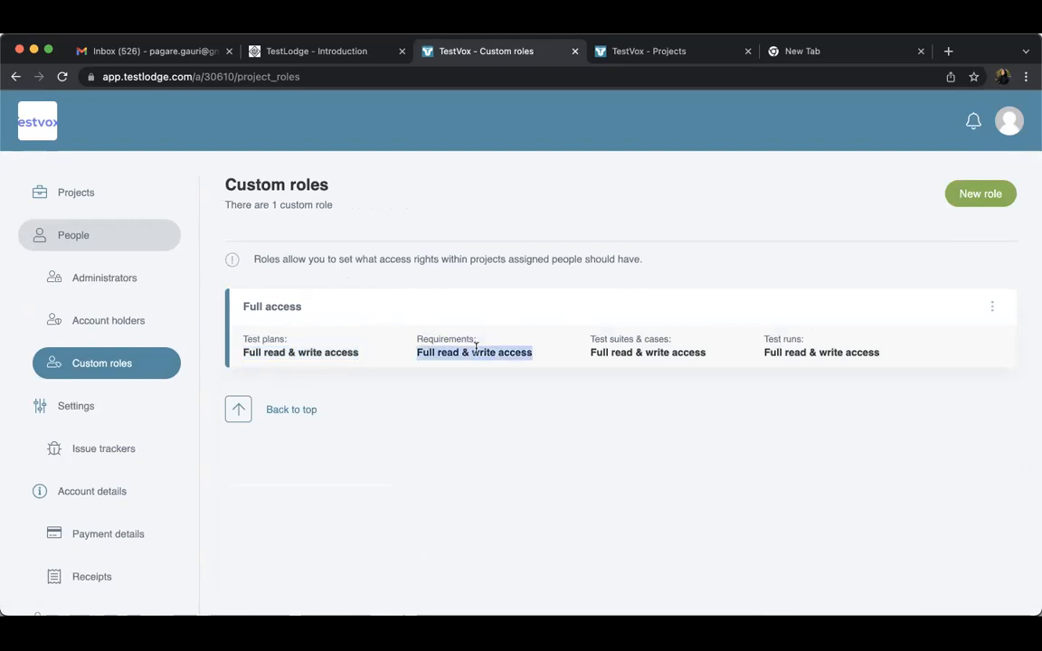
triple_click(669, 354)
click(806, 354)
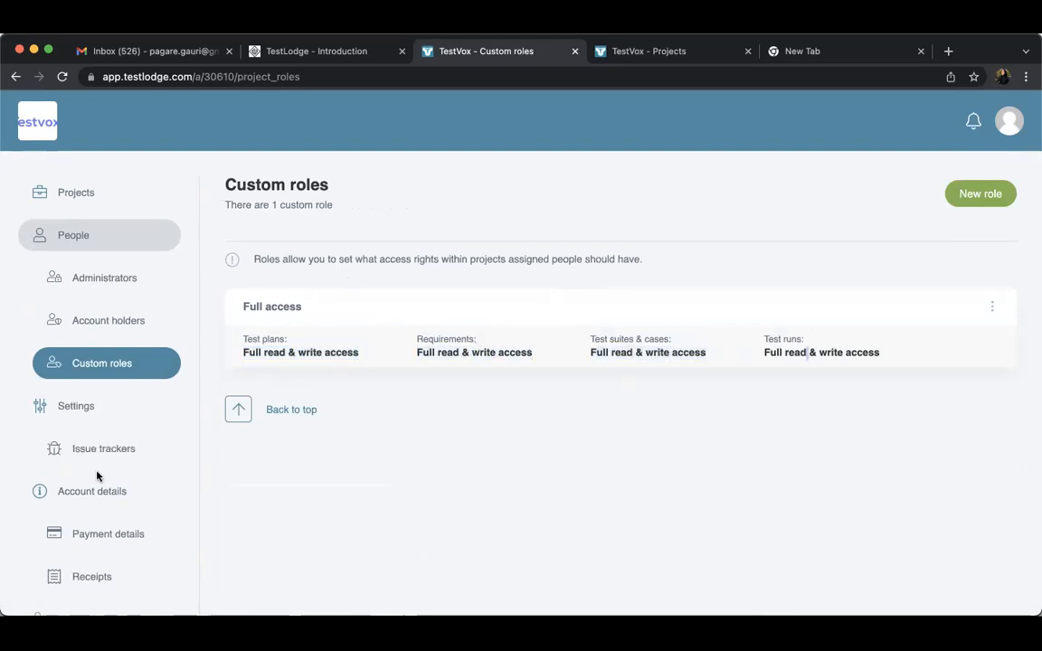
Open the issue tracker integration settings and bring up the form for connecting a new issue tracker
click(142, 449)
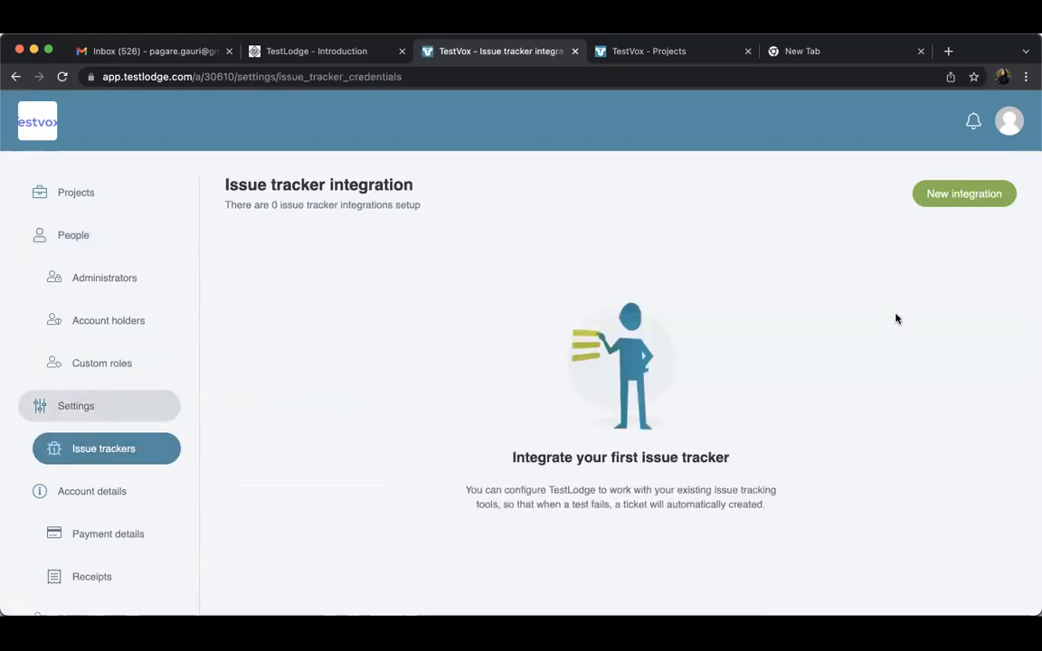
triple_click(372, 188)
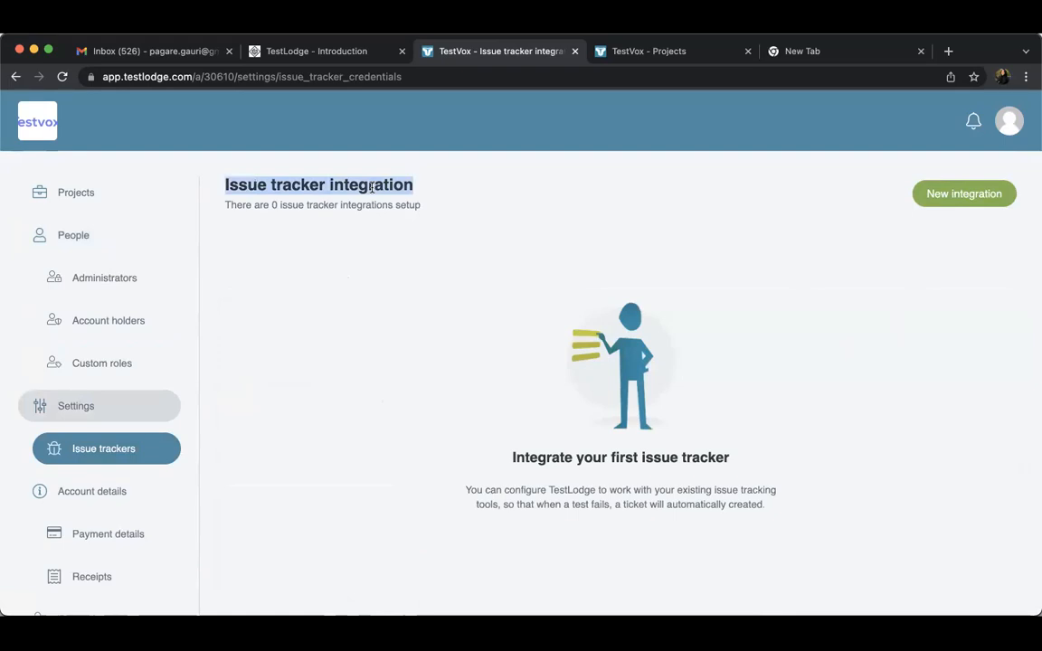
click(973, 195)
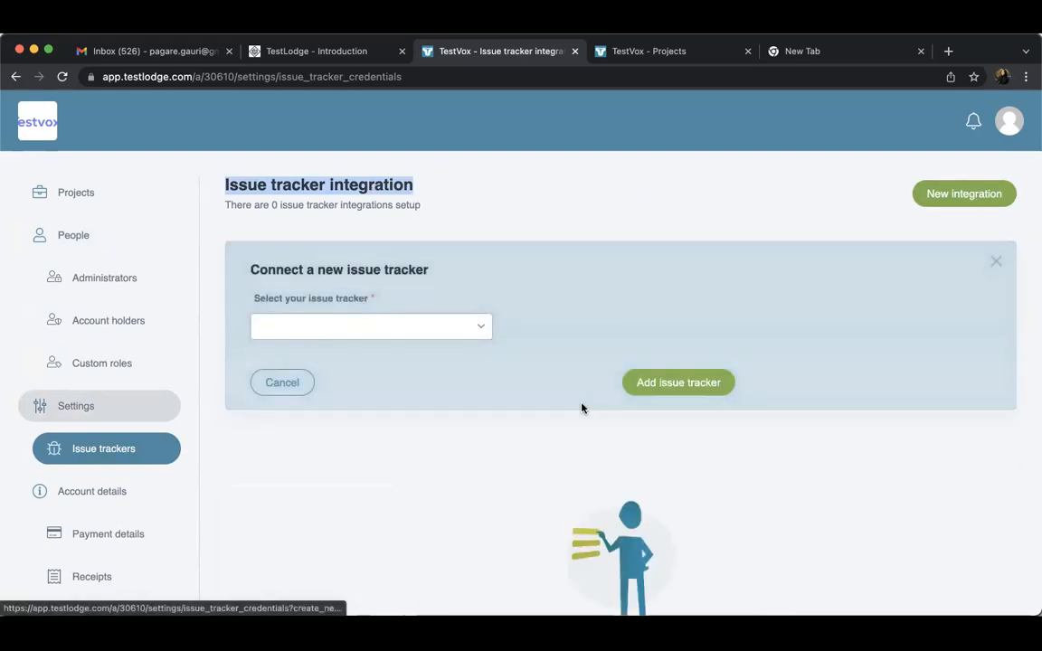
Preview the connection forms for Jira, Bugzilla and Mantis, and return the issue tracker choice to Jira
click(431, 336)
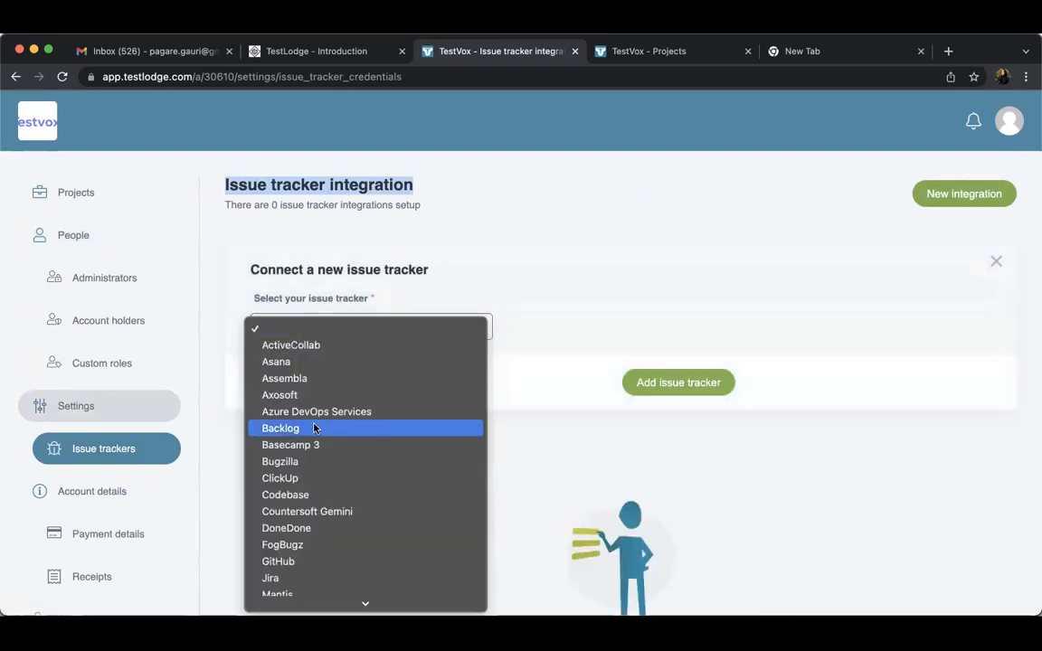
click(271, 578)
click(340, 328)
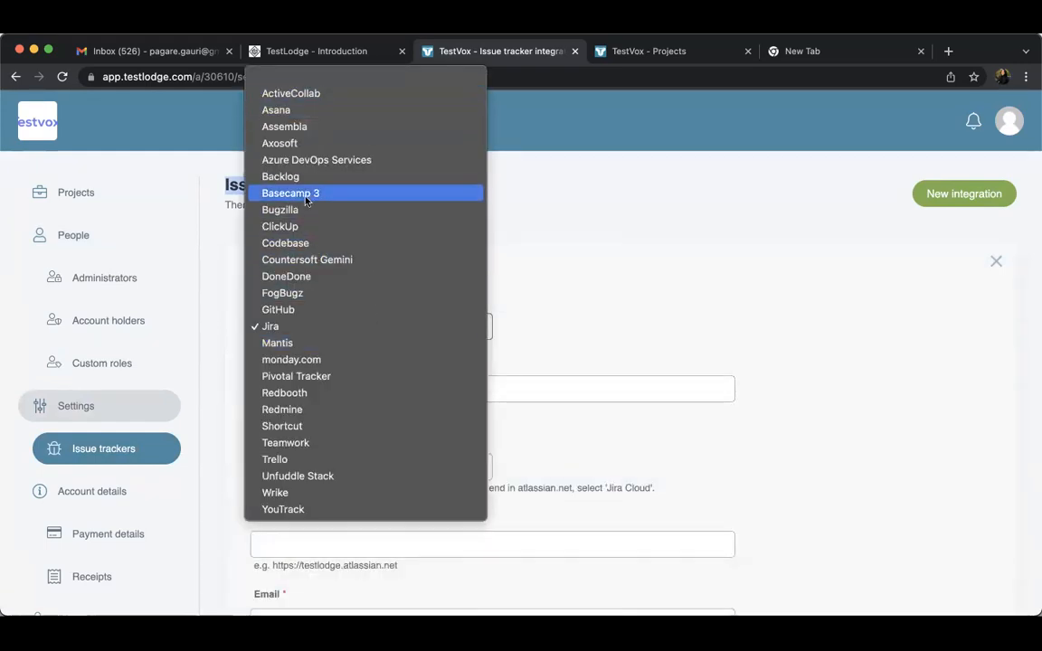
click(292, 216)
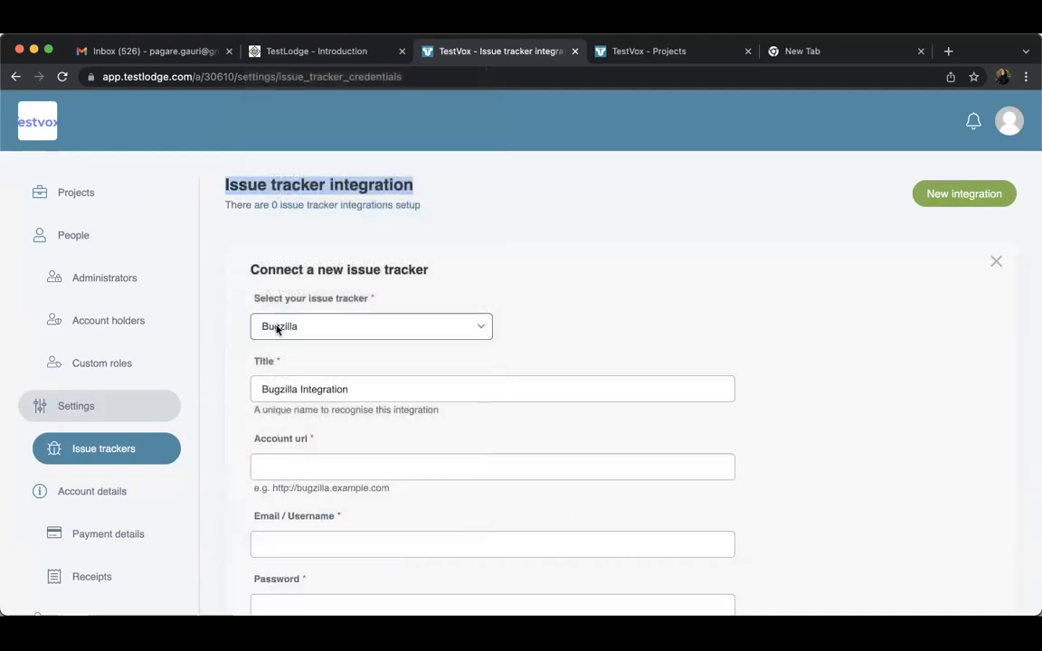
click(285, 326)
click(279, 459)
click(300, 323)
click(290, 311)
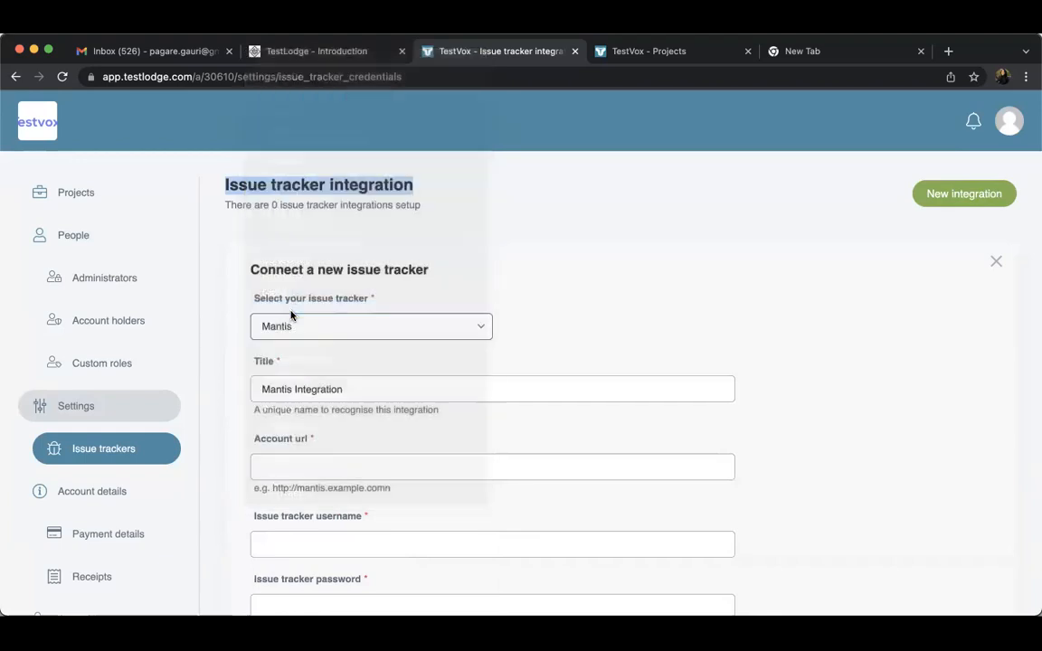
Examine the Jira integration's install type, account URL, email and API token fields, and cancel the form without adding the tracker
scroll(437, 408, down, 3)
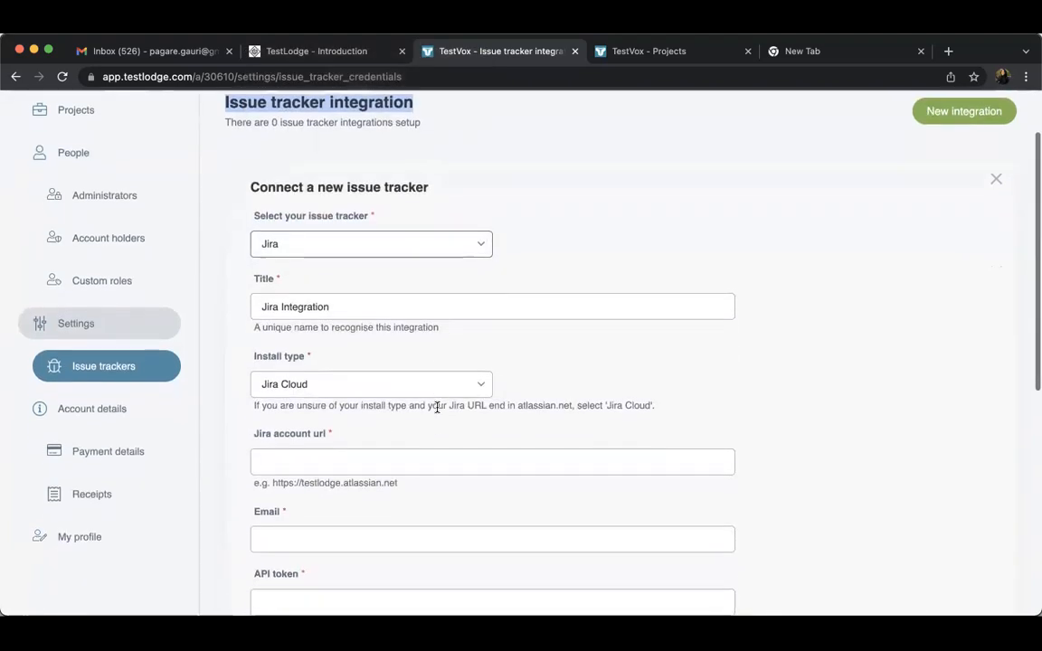
scroll(437, 408, down, 2)
click(386, 379)
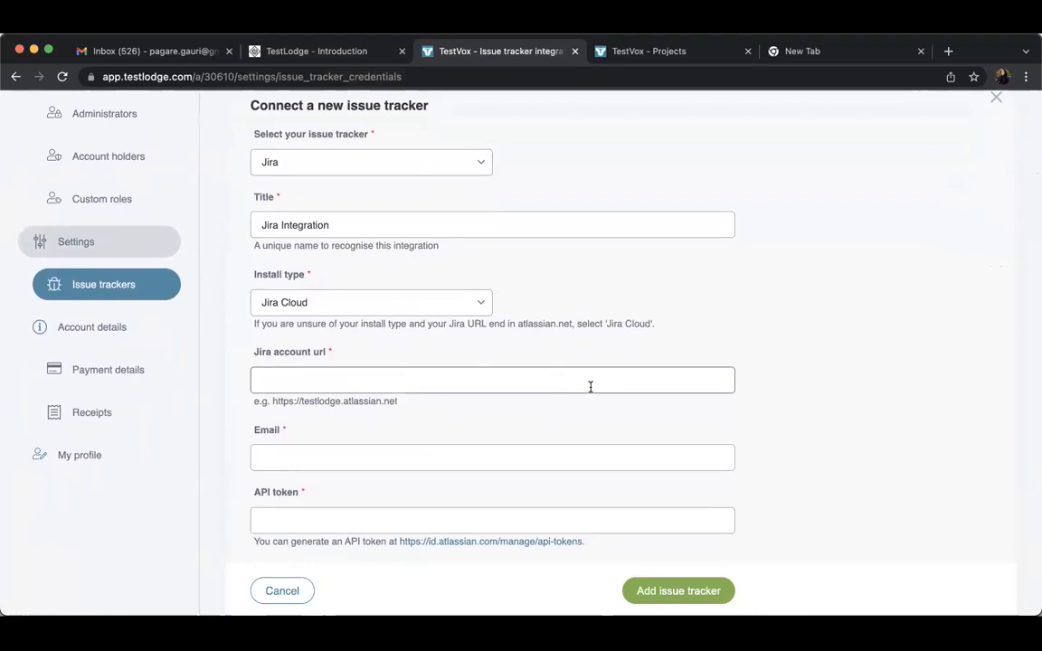
scroll(436, 409, down, 2)
click(413, 401)
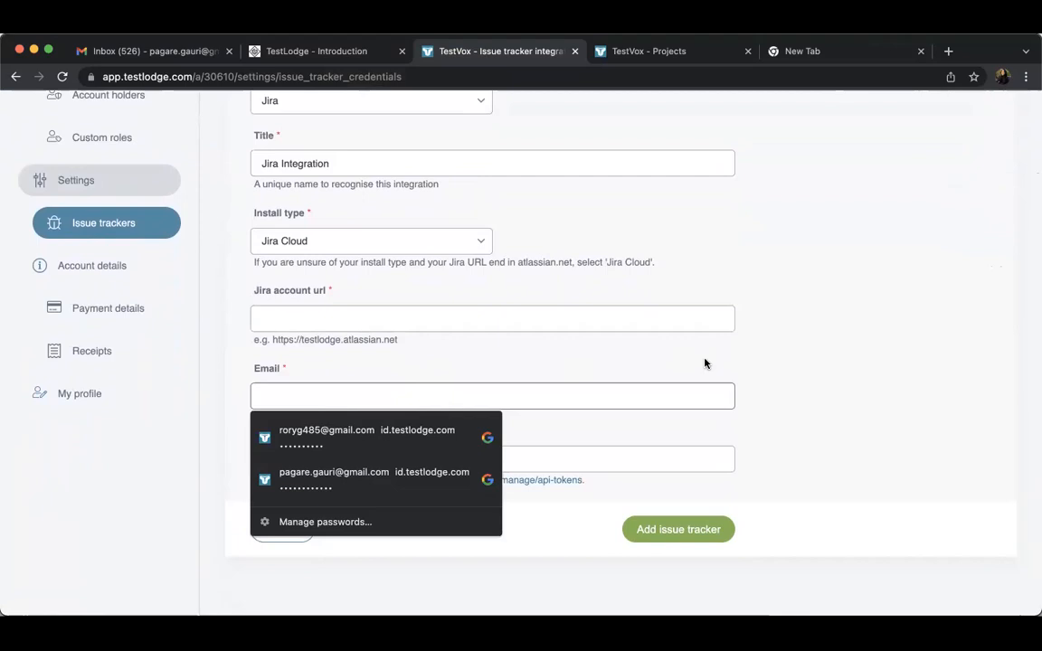
click(651, 435)
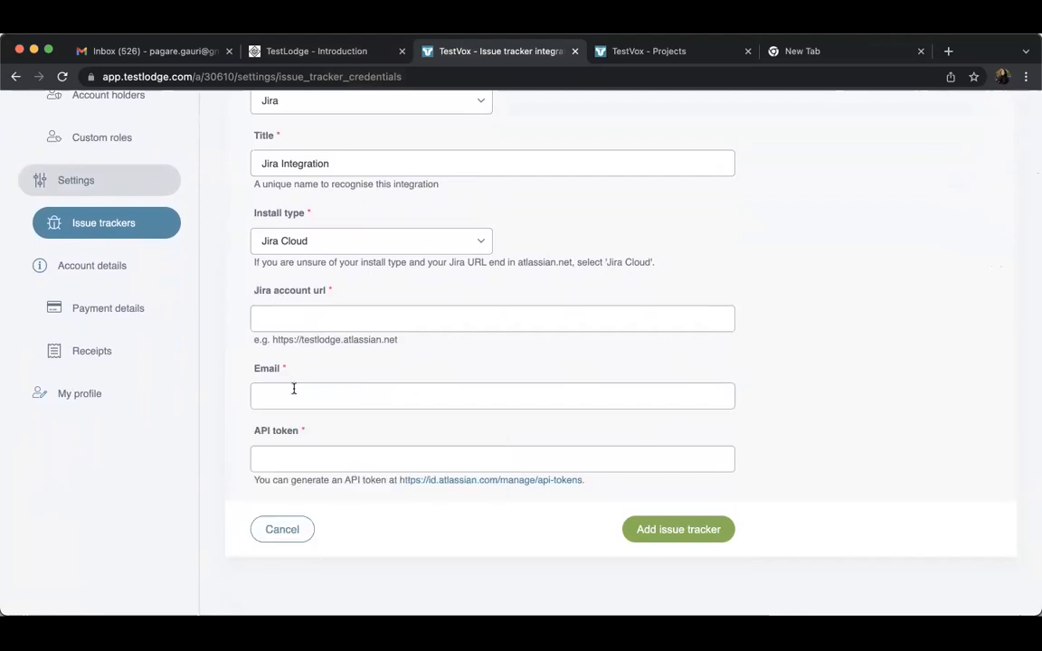
click(298, 463)
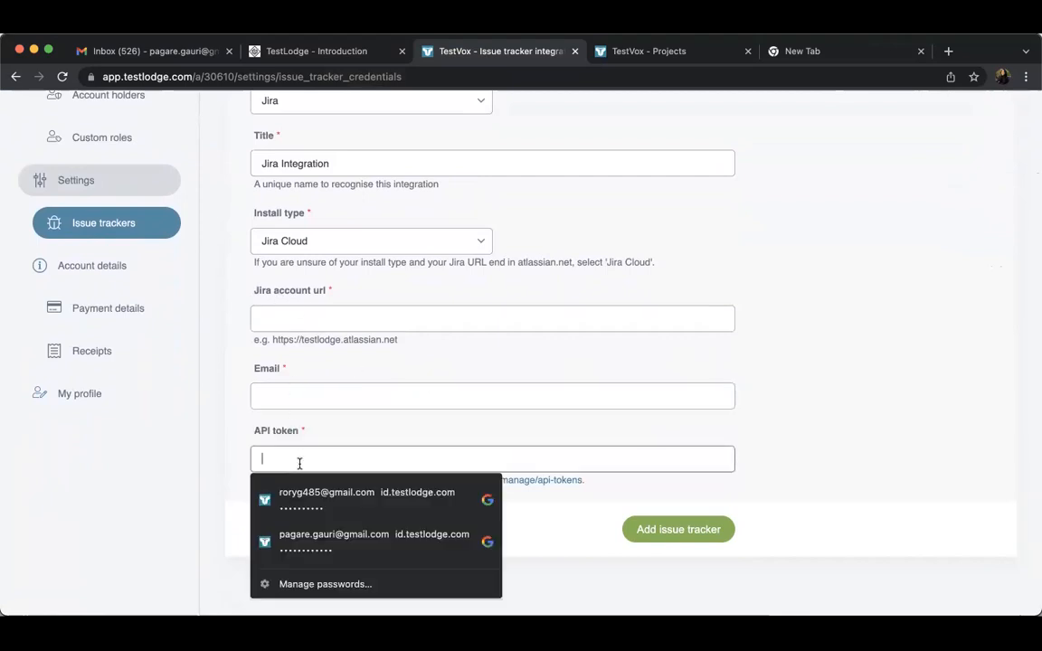
click(387, 424)
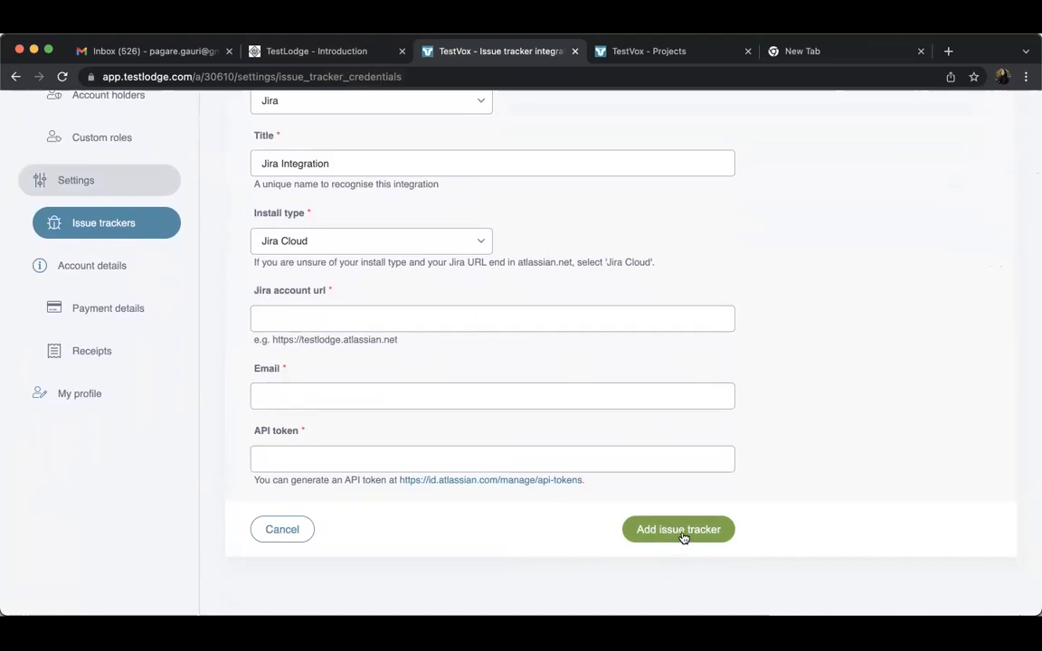
click(283, 532)
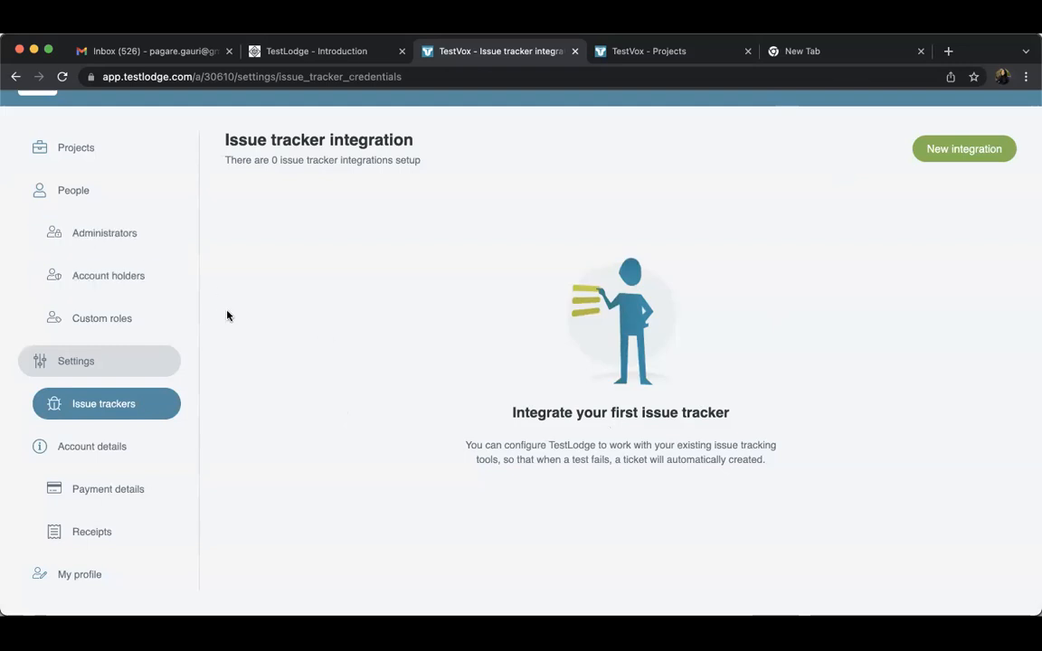
Return to the projects list and open the TestVox project's overview to look over its content options and test run summary
click(104, 150)
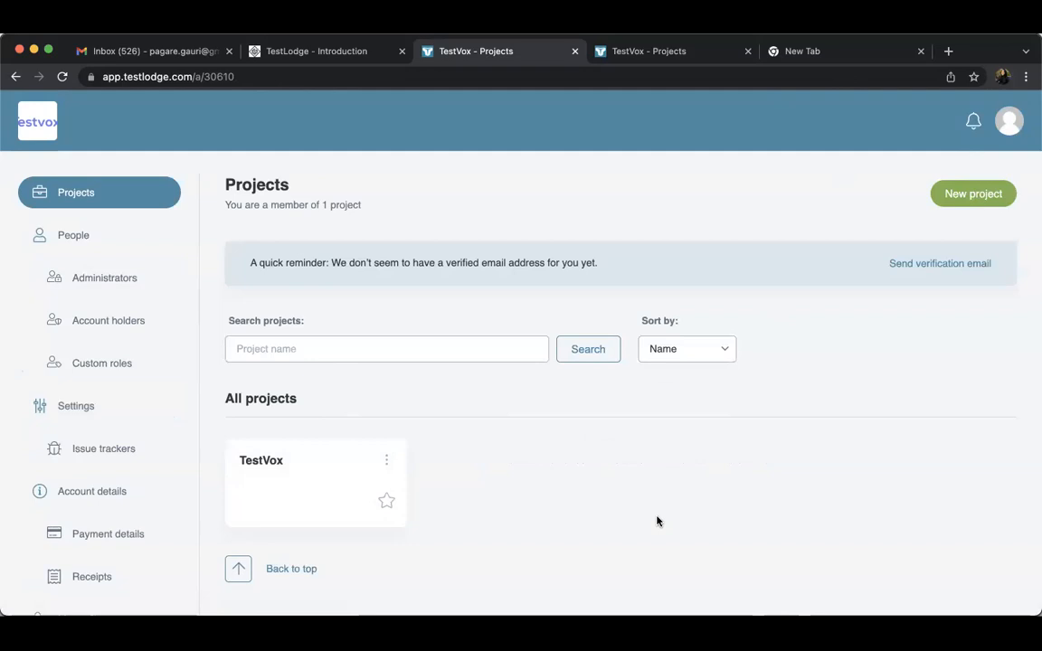
click(291, 474)
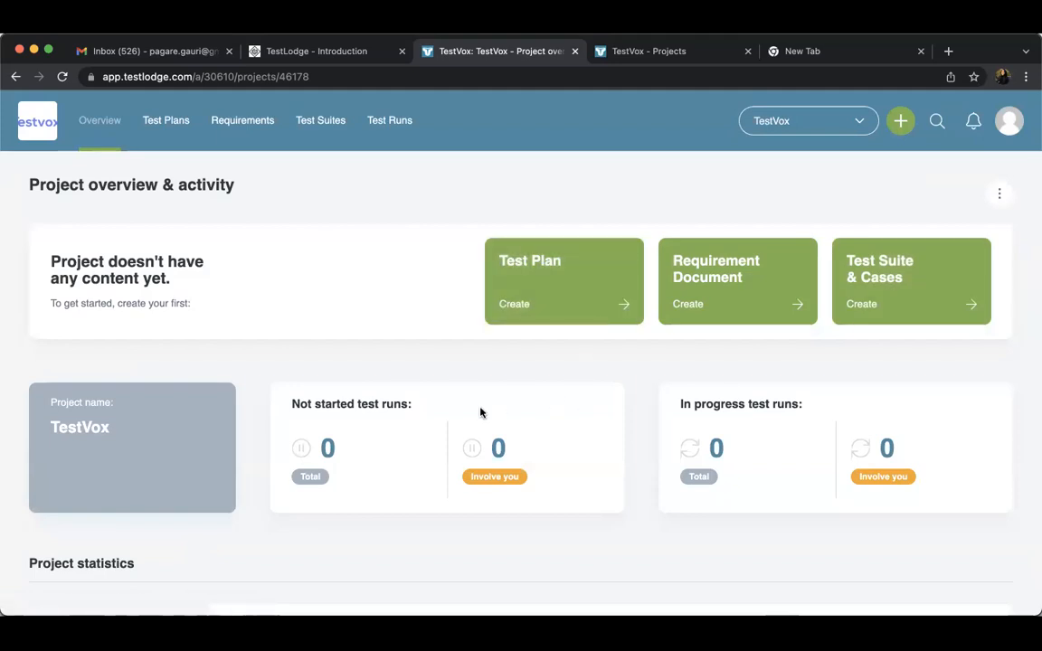
scroll(481, 411, down, 1)
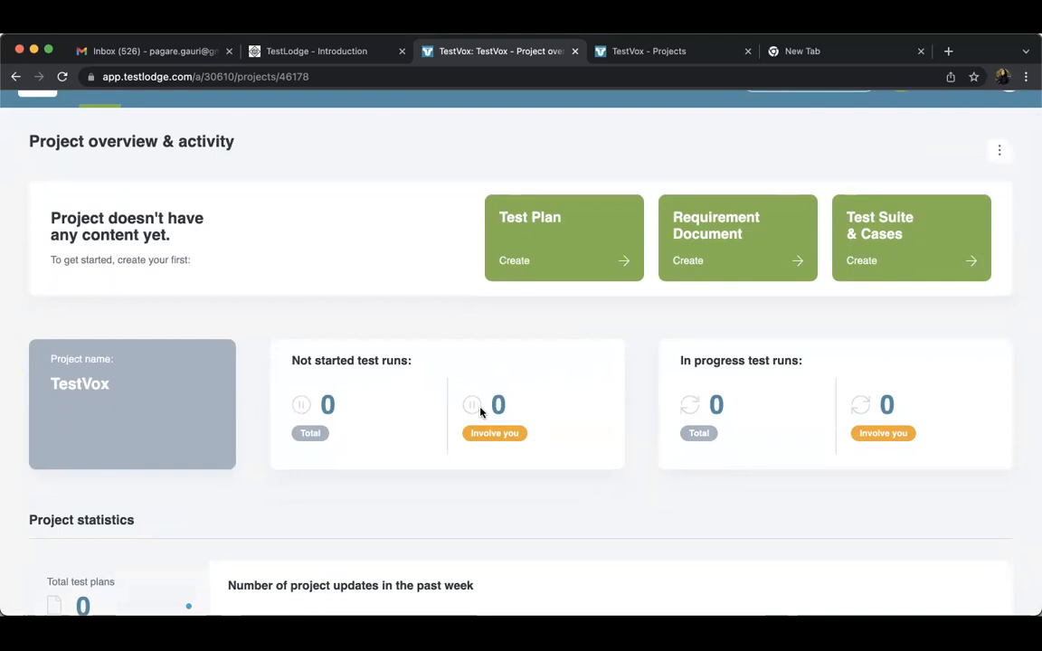
scroll(480, 411, up, 1)
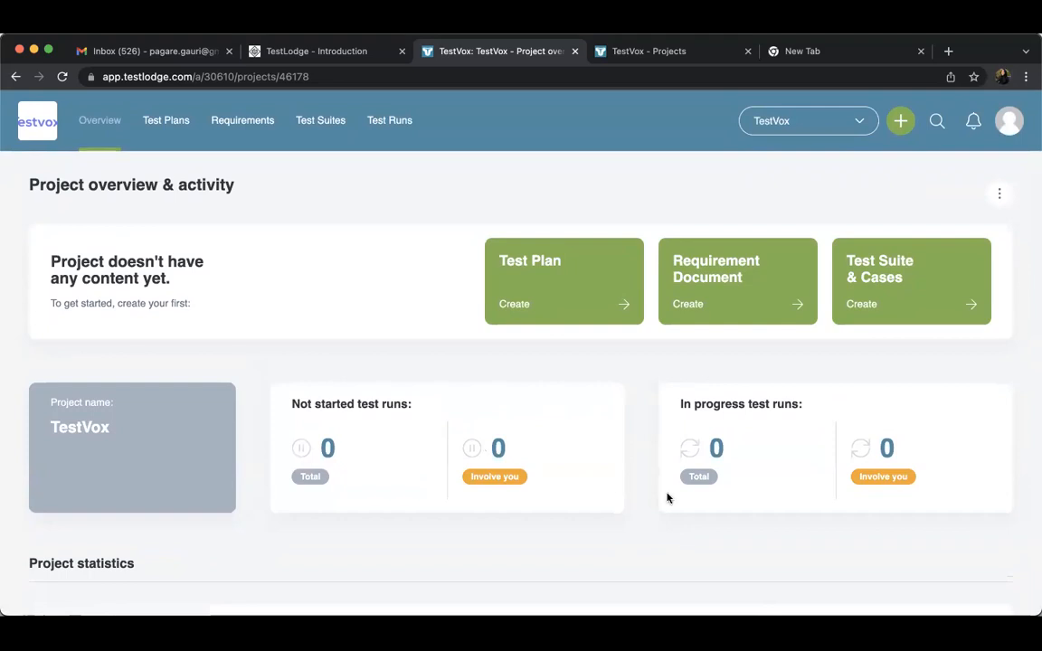
Open the TestVox project's test plans page and read the description of what a test plan records
click(550, 276)
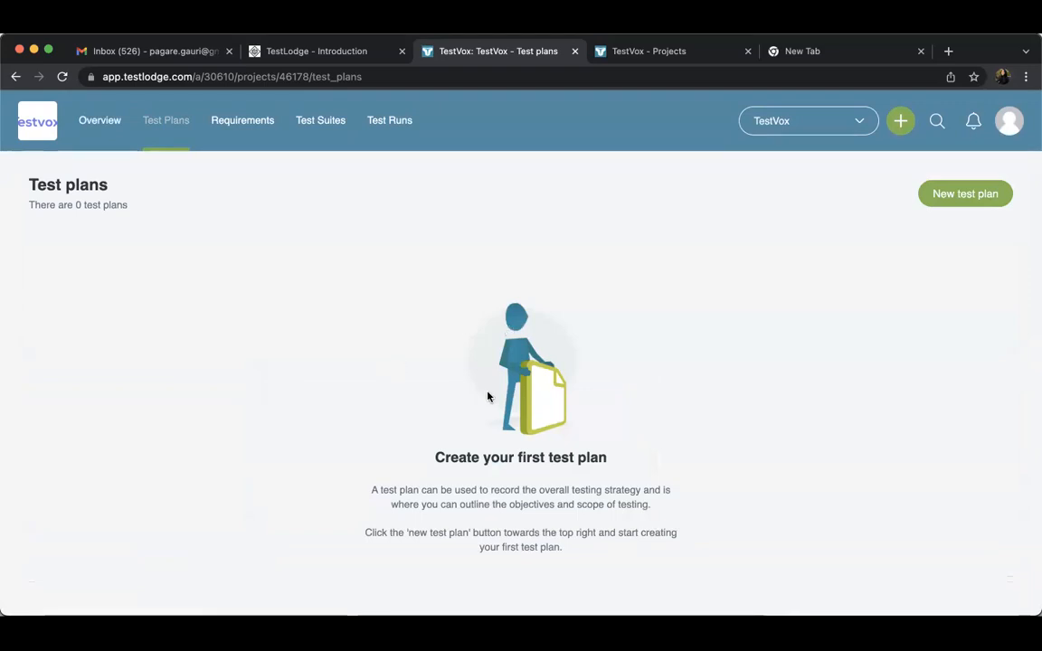
drag(364, 491, 479, 516)
double_click(521, 500)
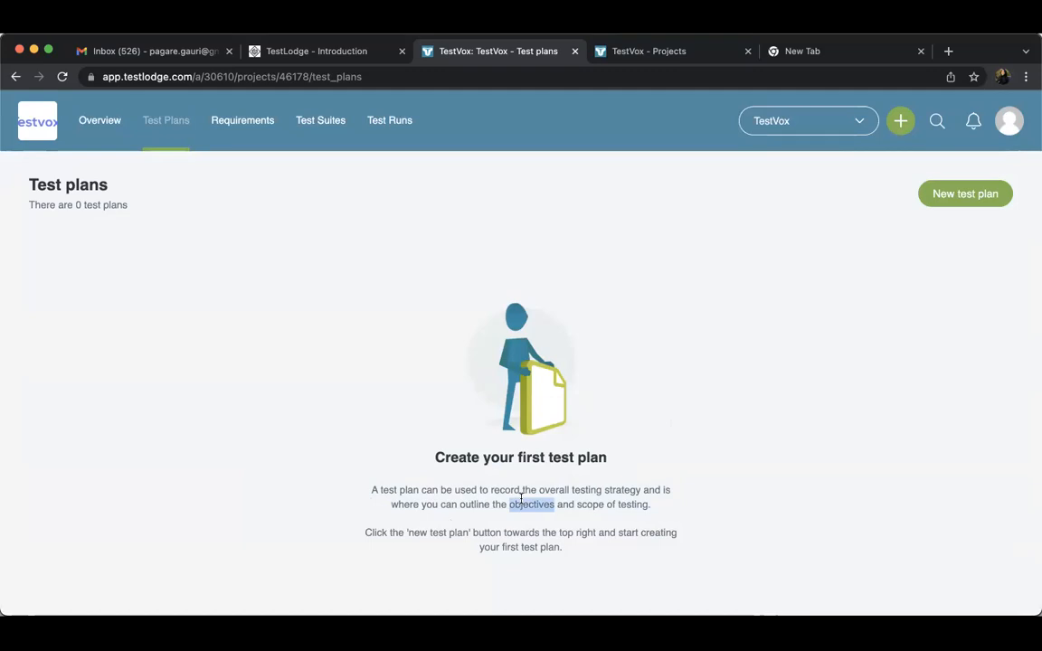
click(552, 468)
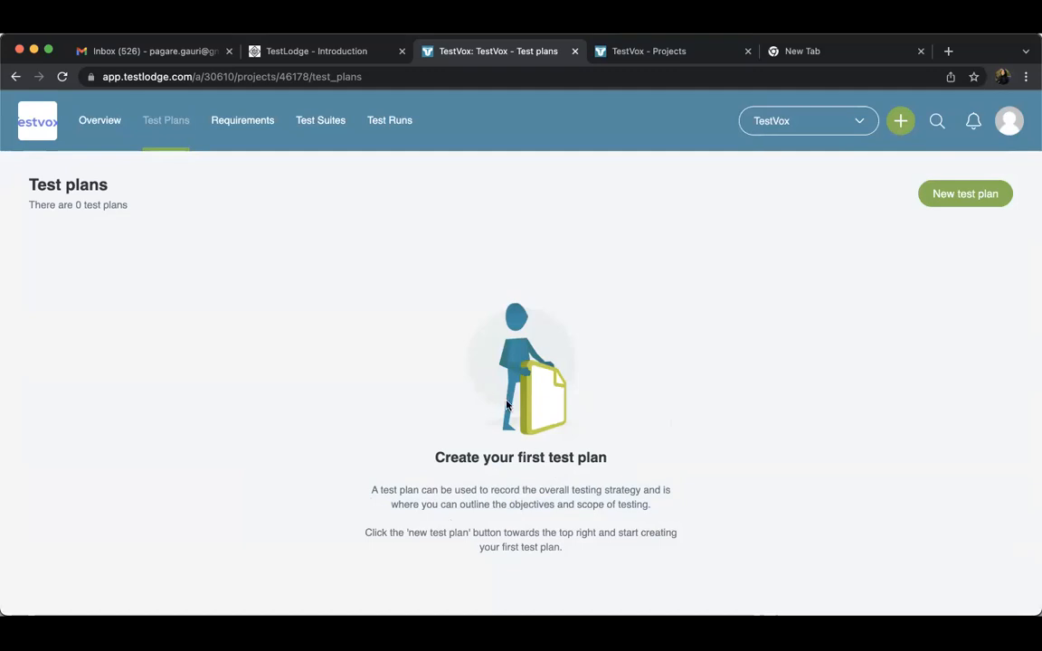
Create a new test plan named Zoom App TestPlan using the Template type
click(958, 207)
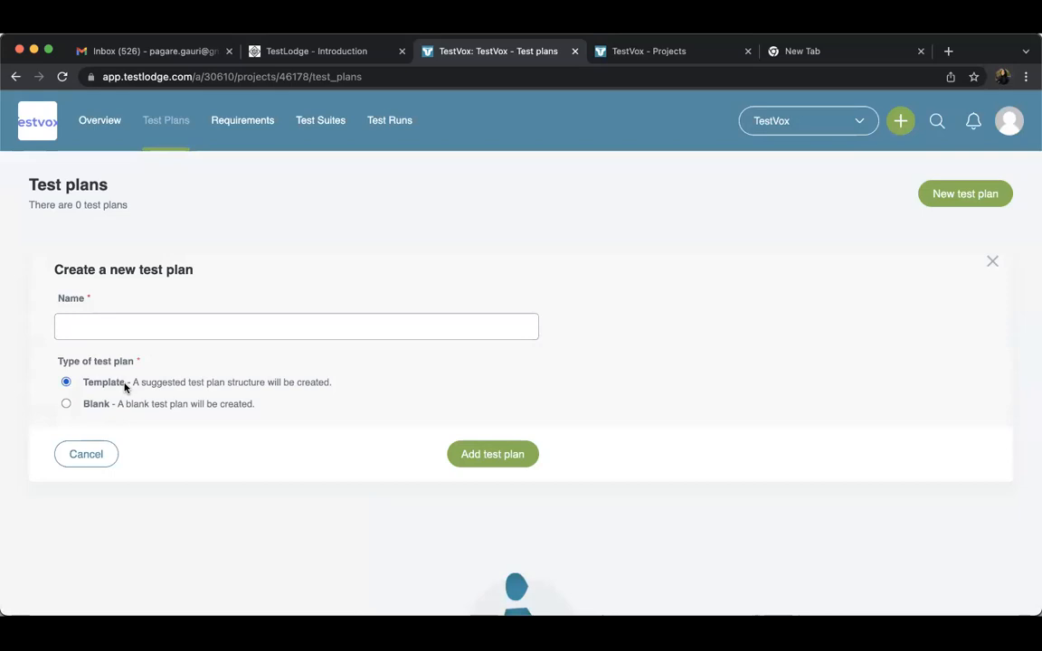
triple_click(155, 392)
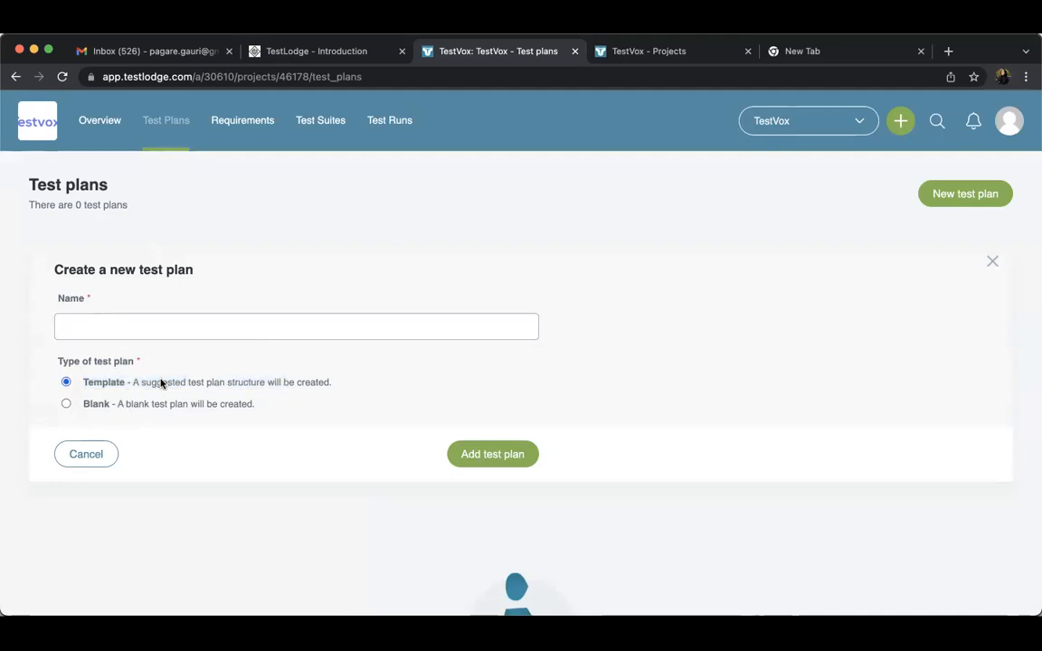
click(126, 337)
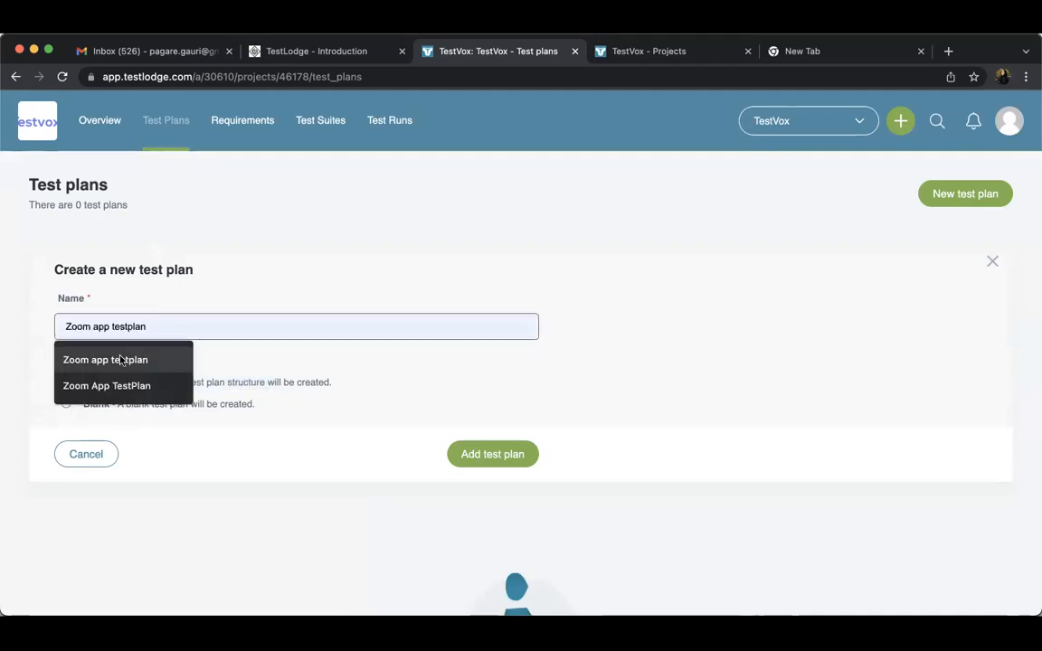
click(118, 360)
click(103, 329)
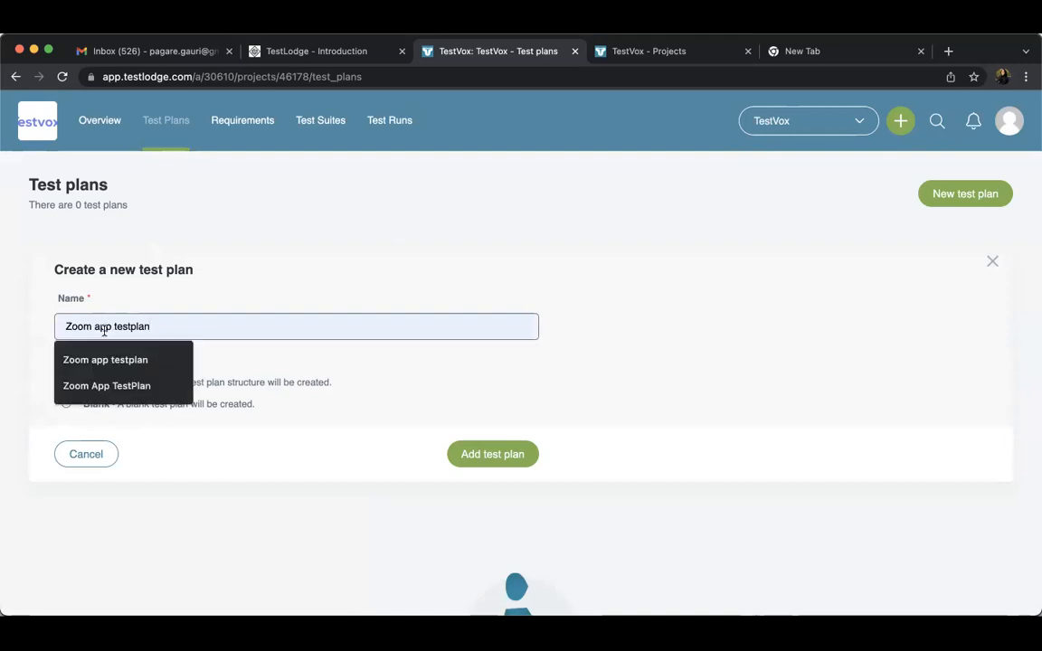
click(104, 389)
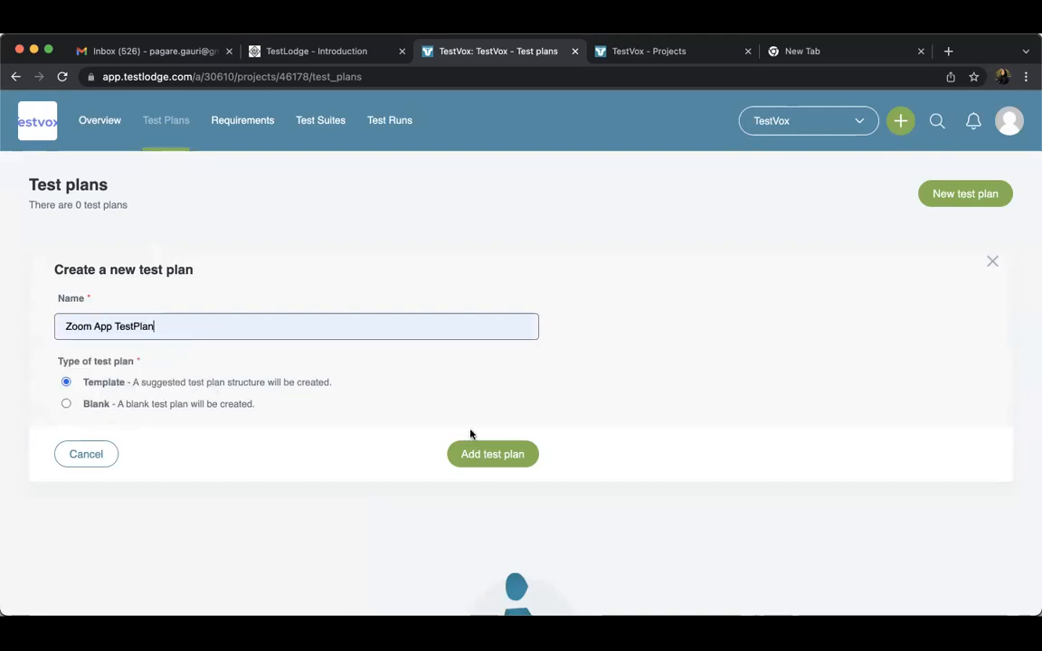
click(477, 455)
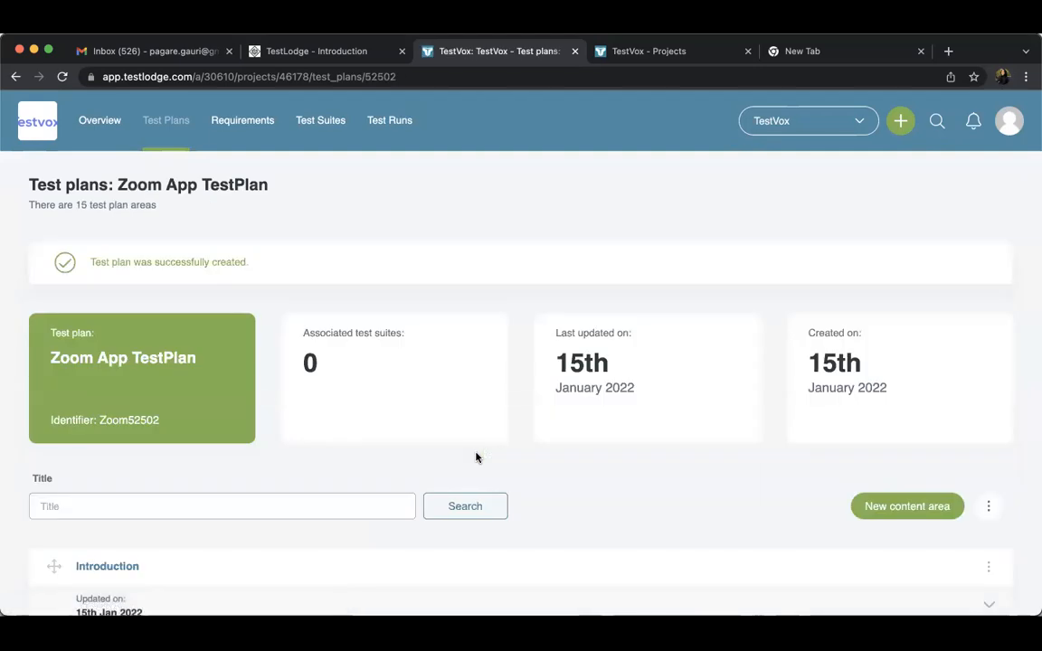
Look through the new plan's suggested content areas and check the expanded details and available actions of the Introduction area
scroll(503, 416, down, 1)
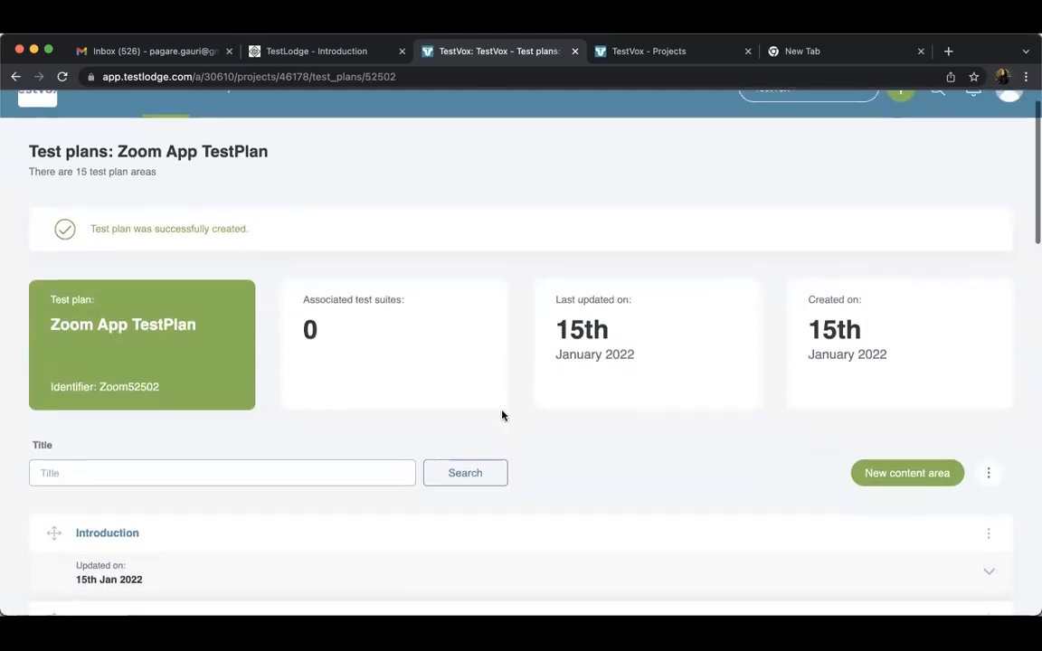
scroll(503, 416, down, 4)
scroll(503, 417, down, 3)
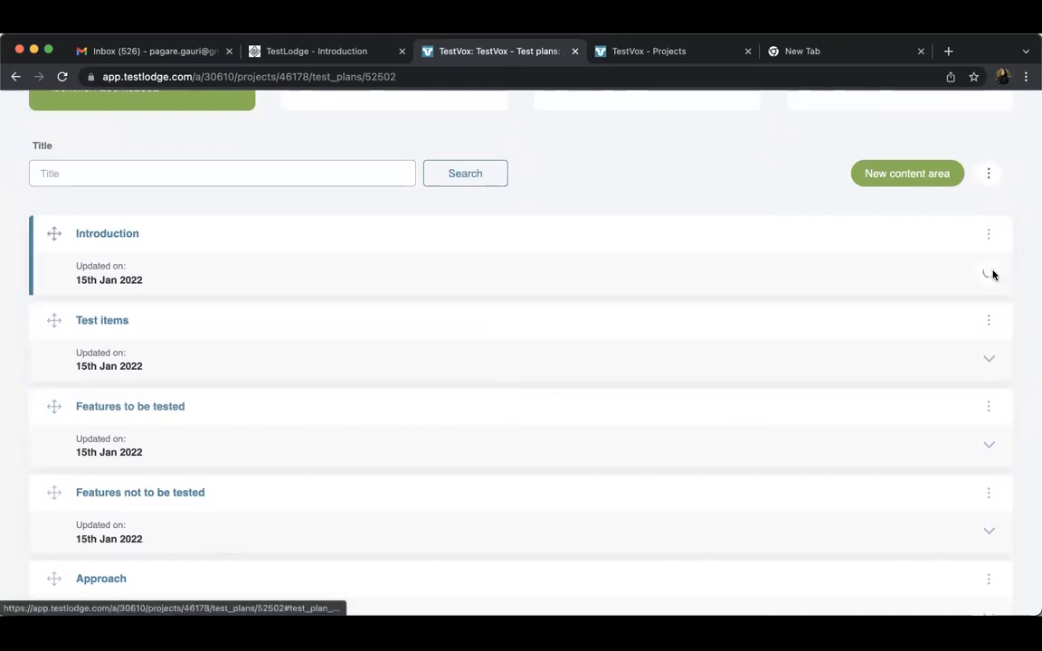
click(993, 275)
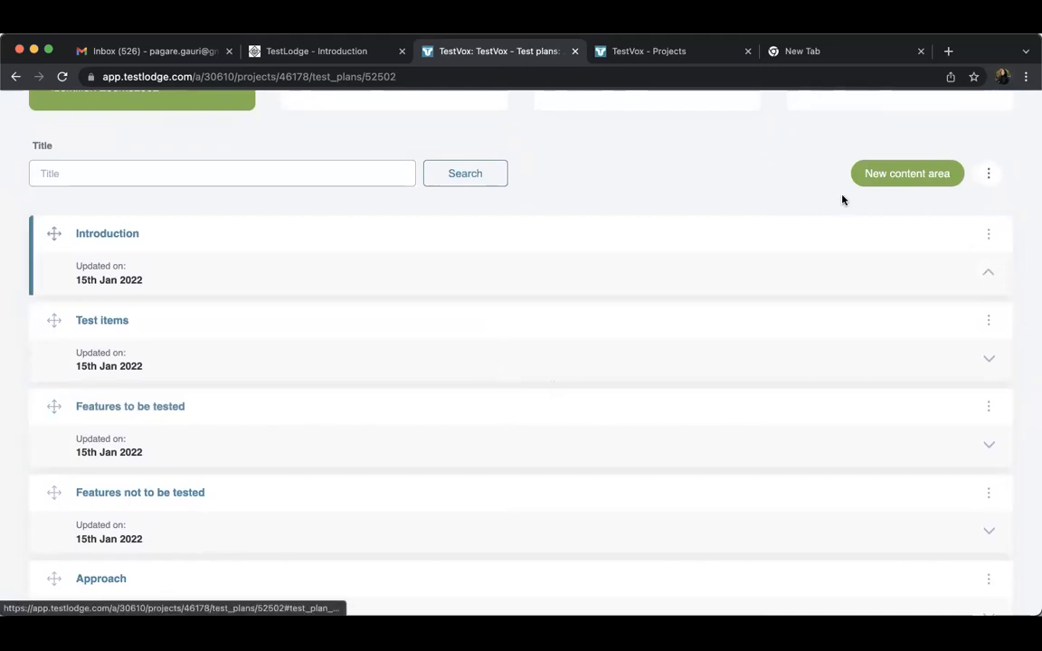
click(988, 234)
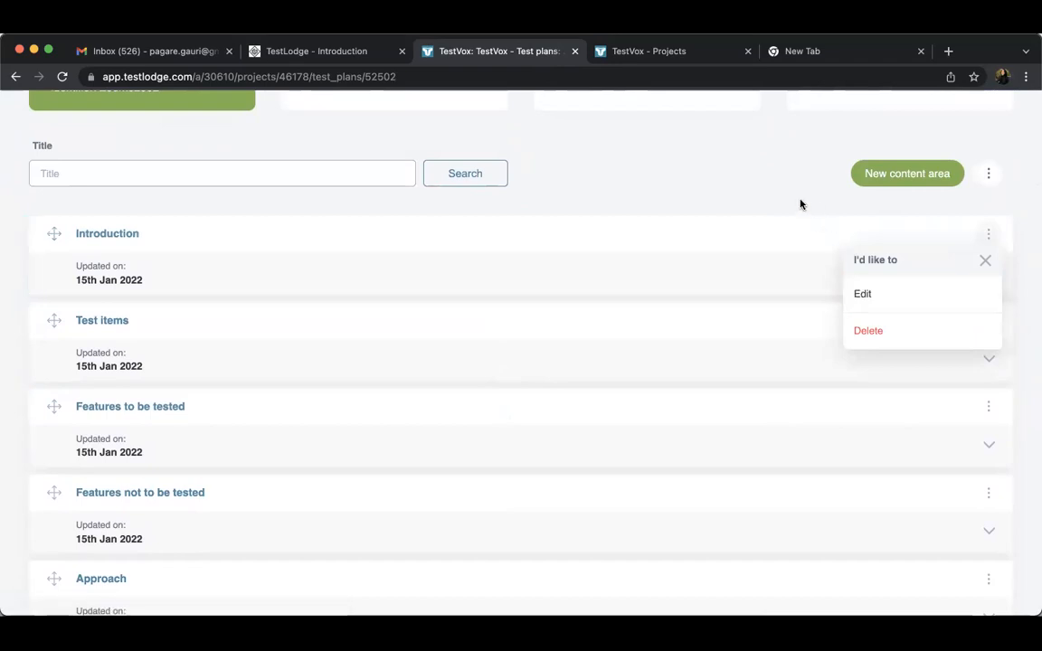
click(985, 260)
scroll(738, 217, down, 3)
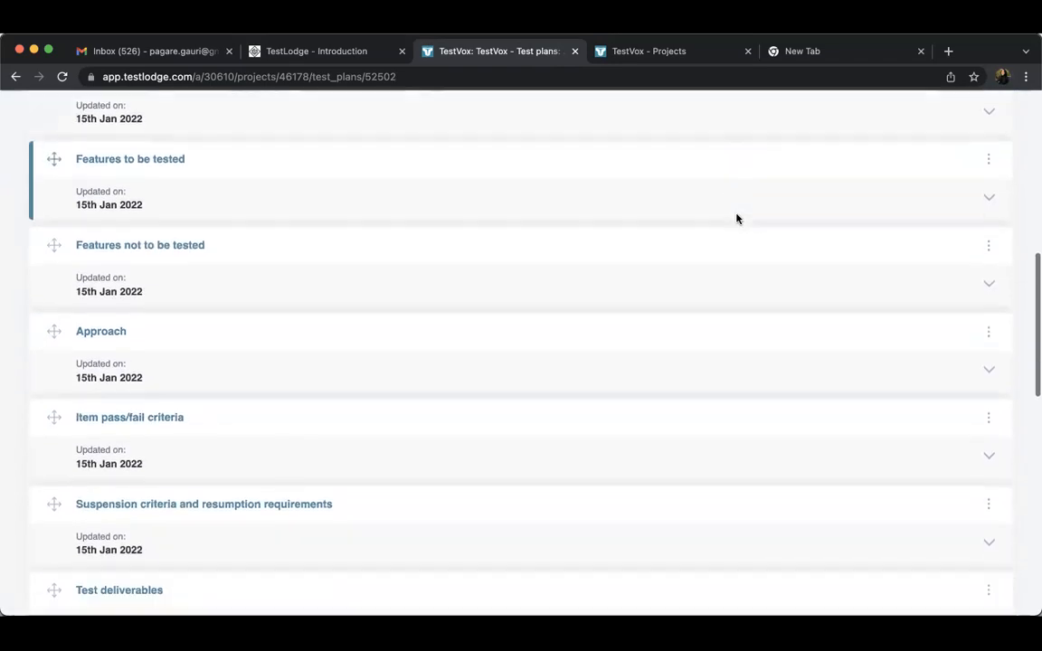
scroll(738, 218, down, 3)
scroll(737, 218, down, 6)
scroll(737, 218, up, 10)
scroll(739, 217, down, 5)
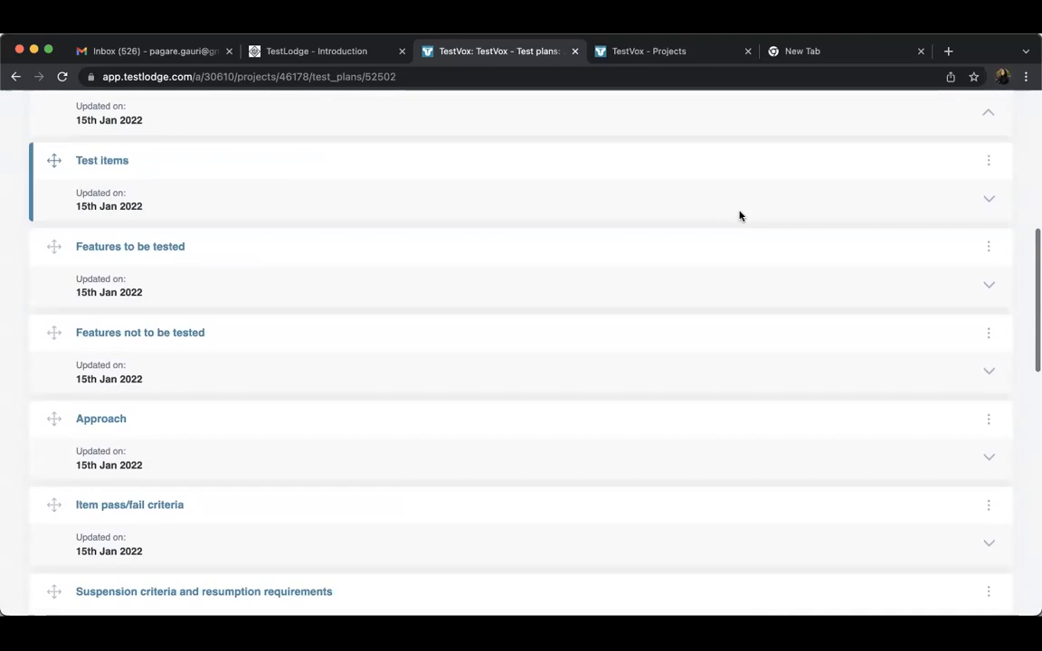
scroll(697, 366, down, 1)
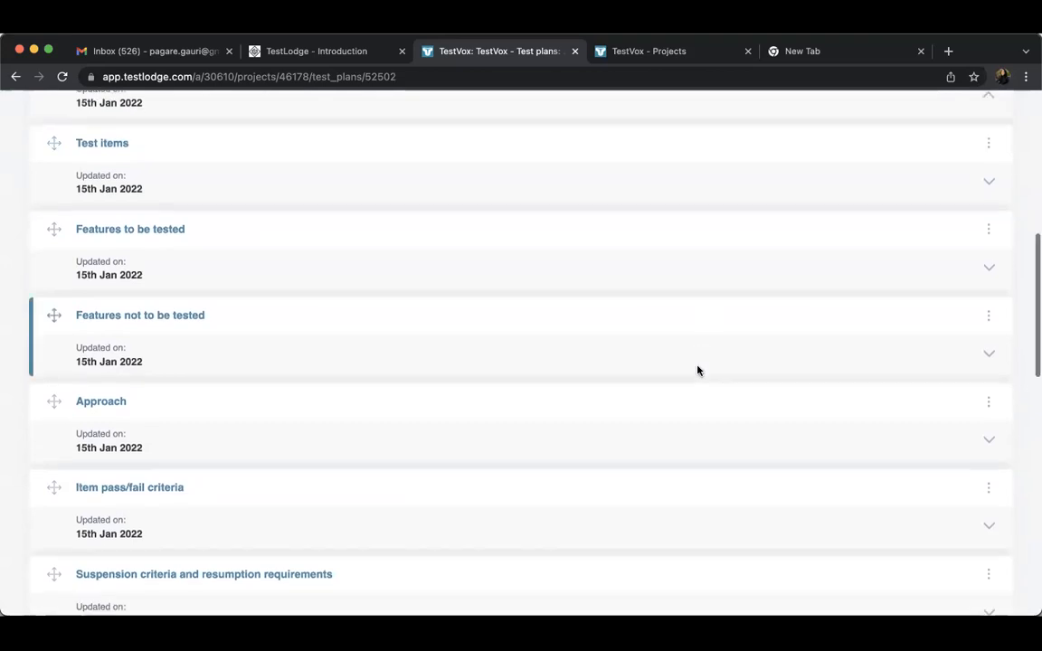
scroll(697, 366, up, 4)
Edit the Introduction area, enter "Zoom - Video call app." as its content, and save the changes
click(988, 361)
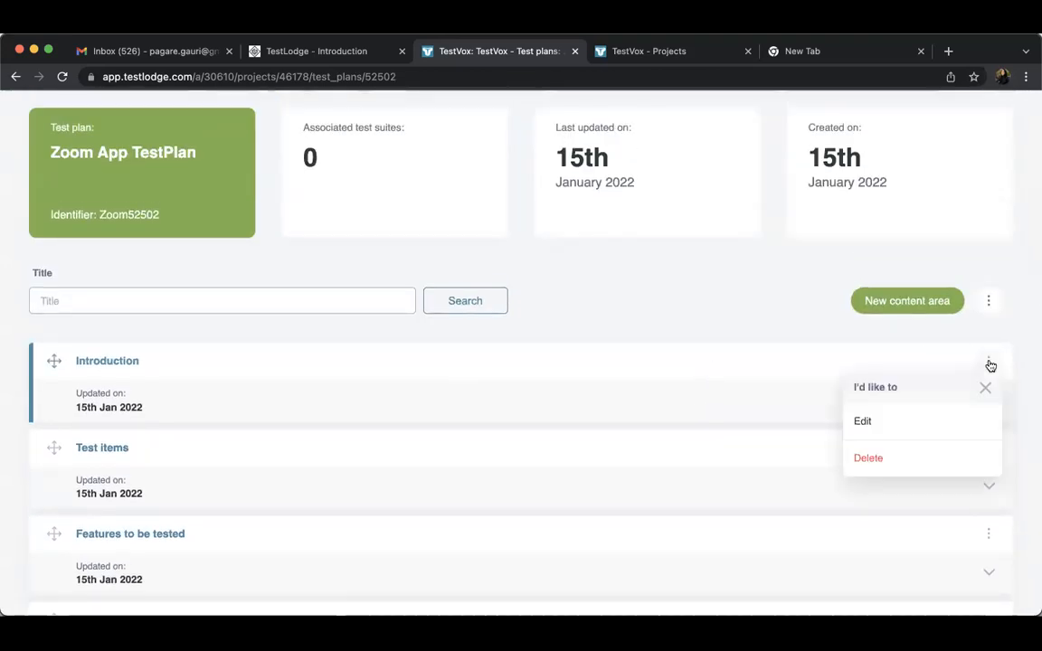
click(898, 423)
click(224, 483)
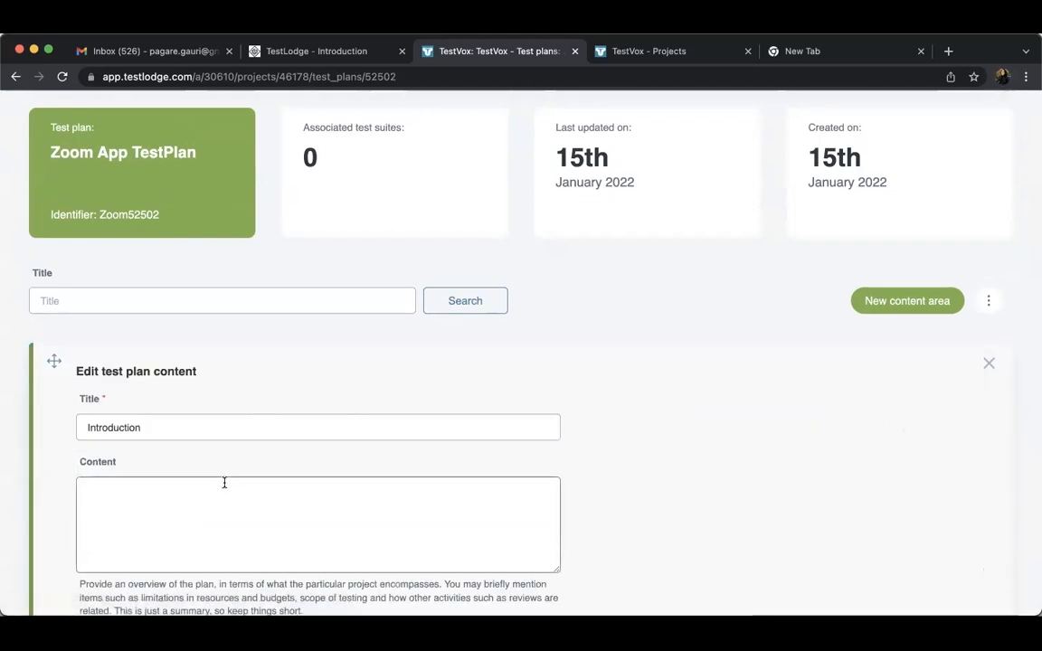
scroll(224, 483, down, 2)
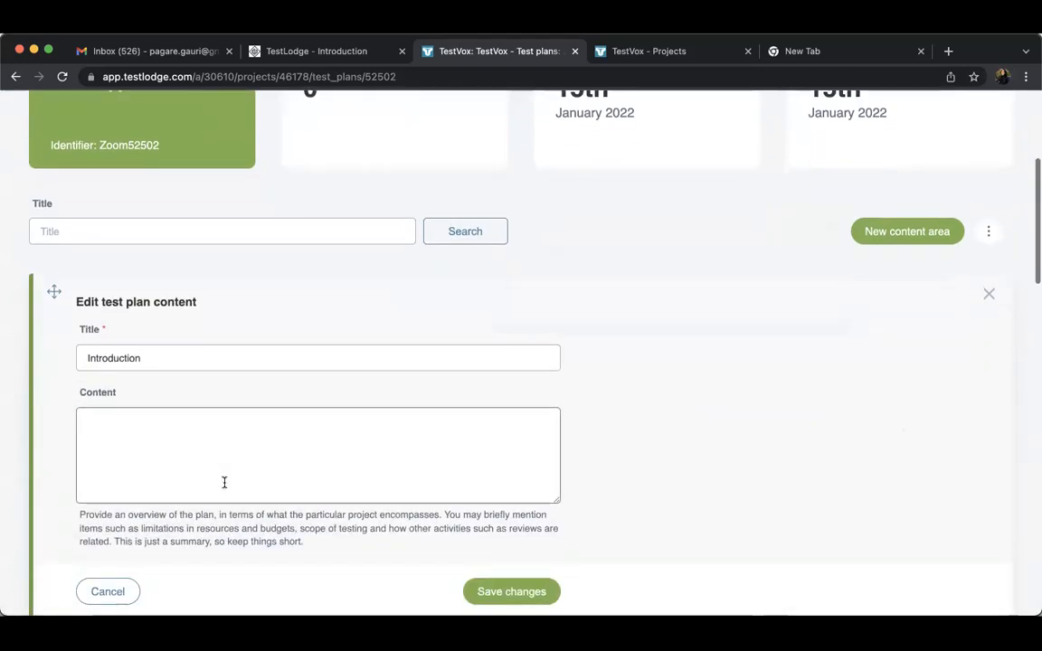
text(Z)
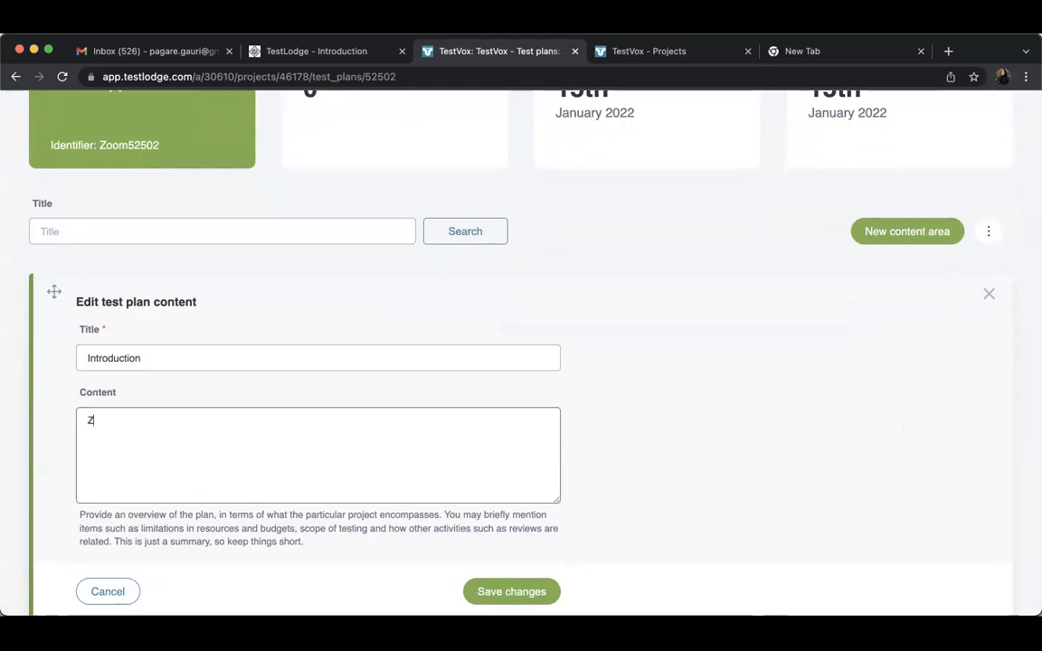
text(oom - Video call app.)
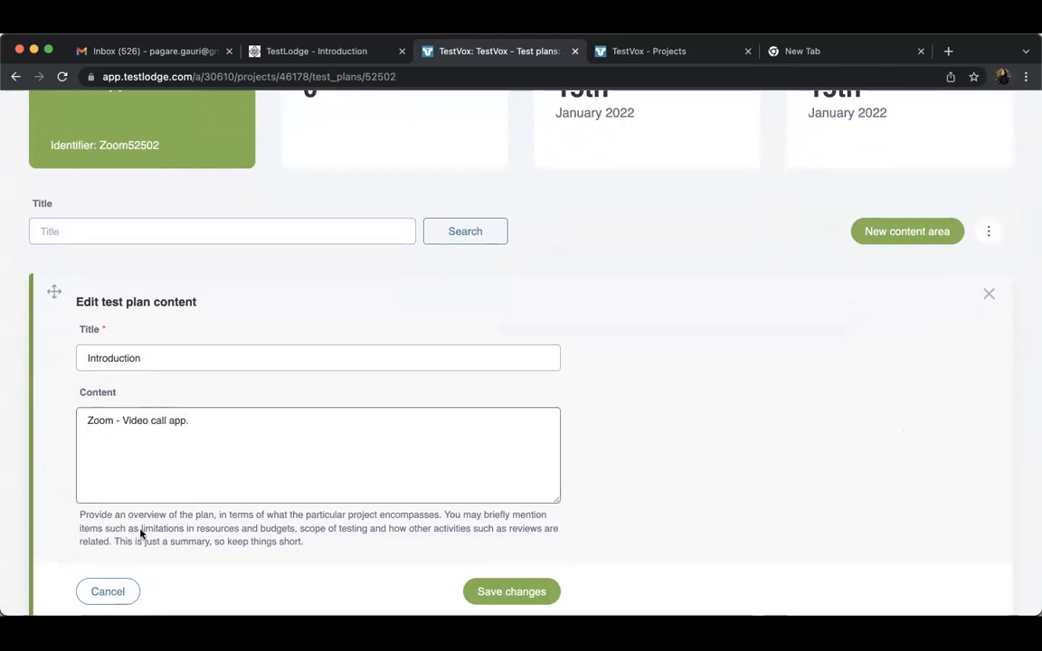
click(492, 592)
Fill the content of the Features to be tested area with "Screen sharing" and save it
scroll(492, 594, down, 3)
scroll(492, 594, up, 1)
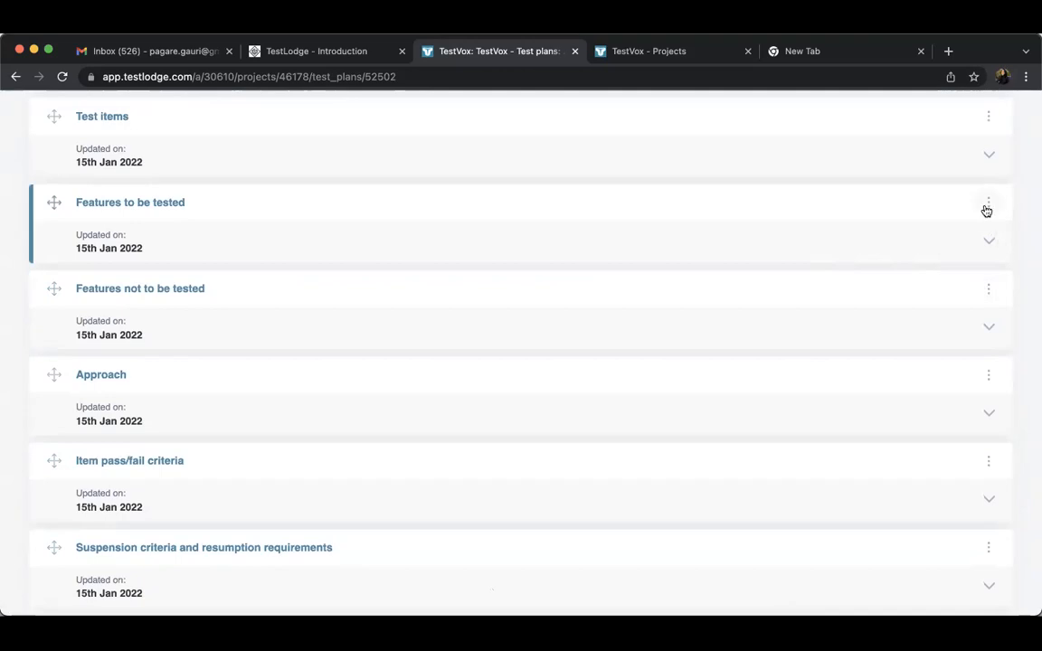
click(988, 201)
click(897, 271)
click(292, 352)
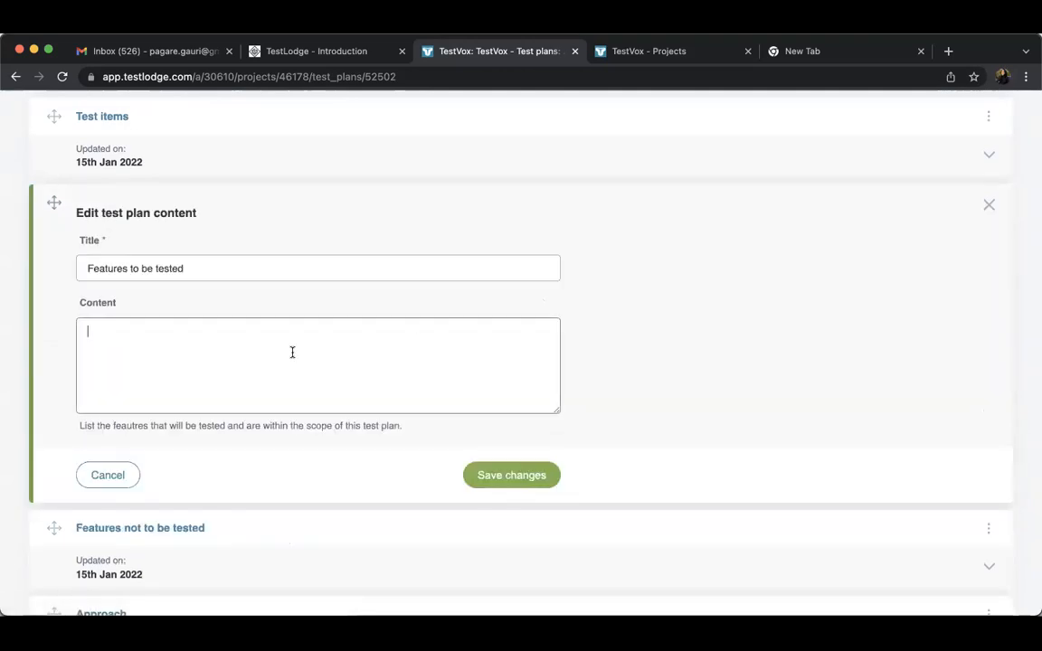
text(Screen sharing)
click(514, 475)
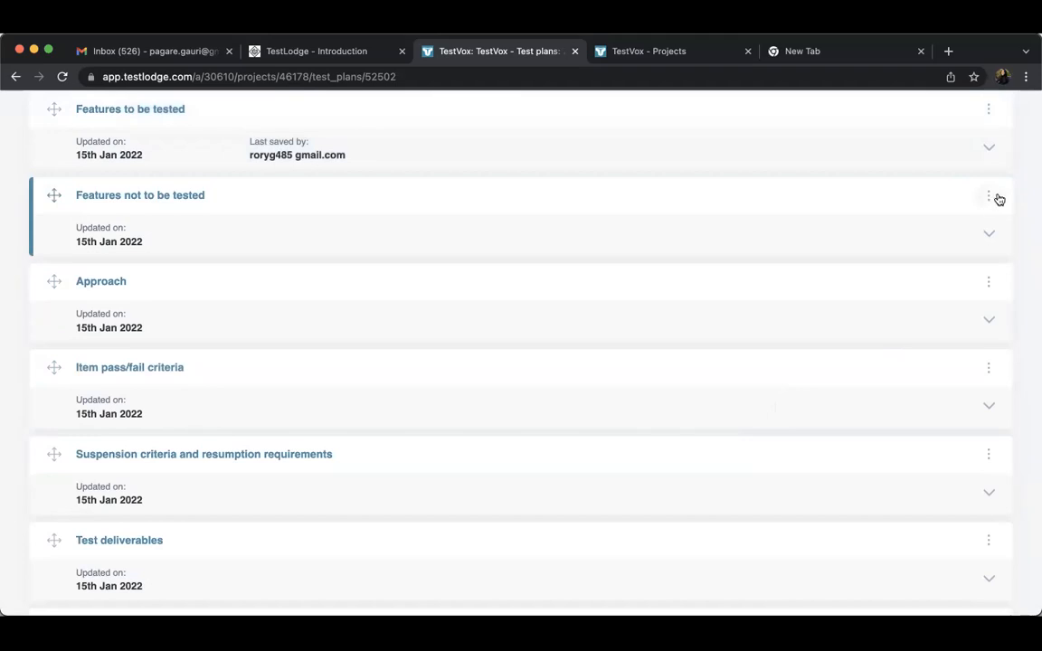
Set the Features not to be tested area's content to "Calendar schedule" and save it
click(989, 195)
click(908, 256)
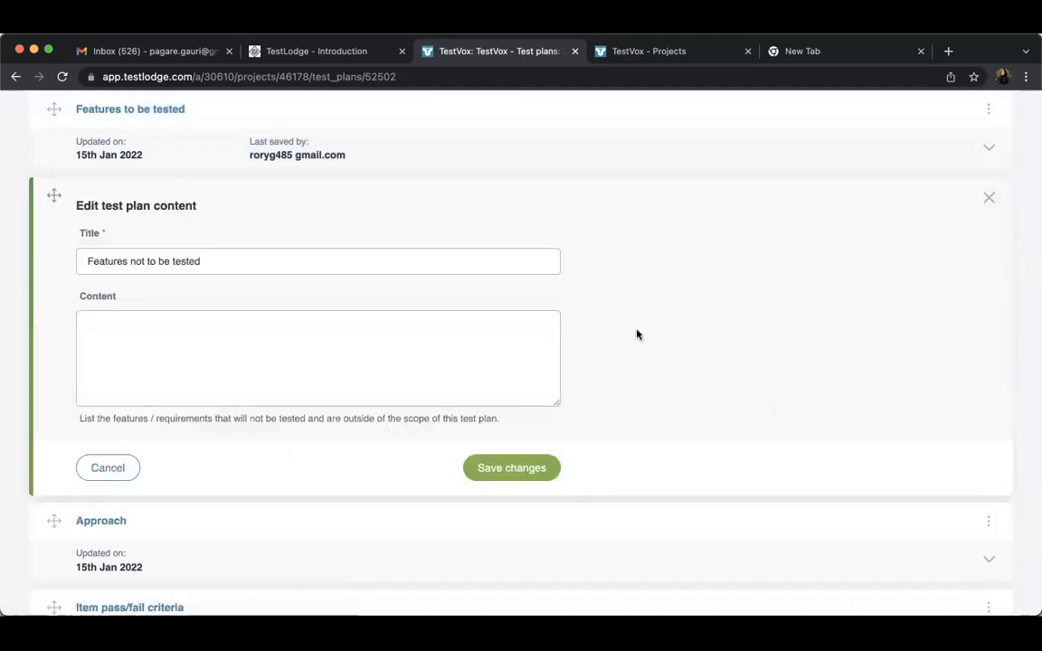
click(453, 353)
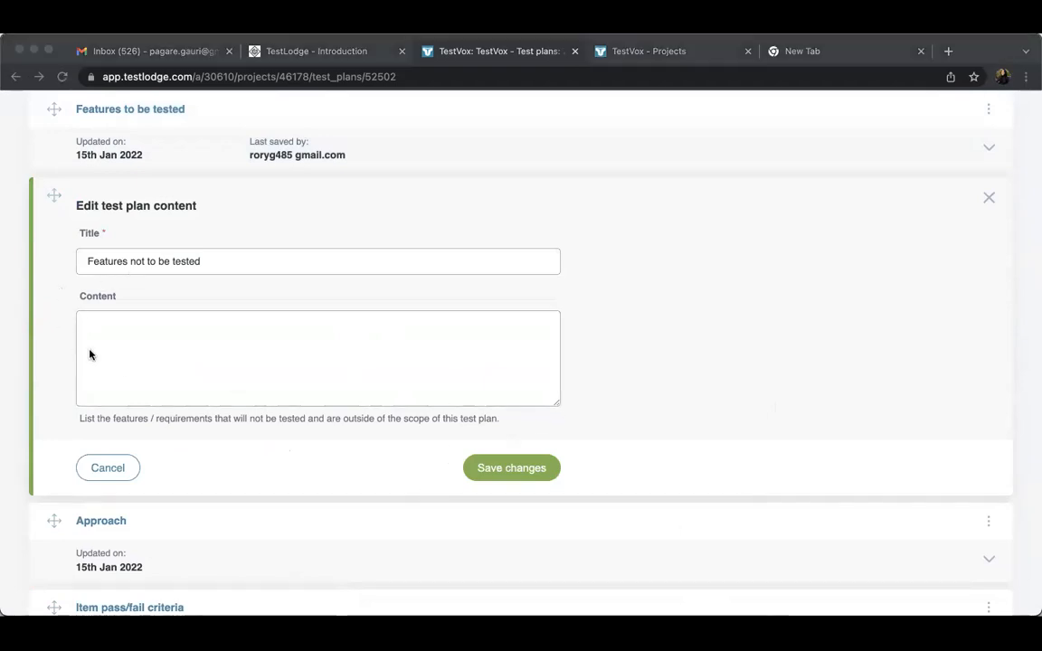
click(142, 344)
text(Cale)
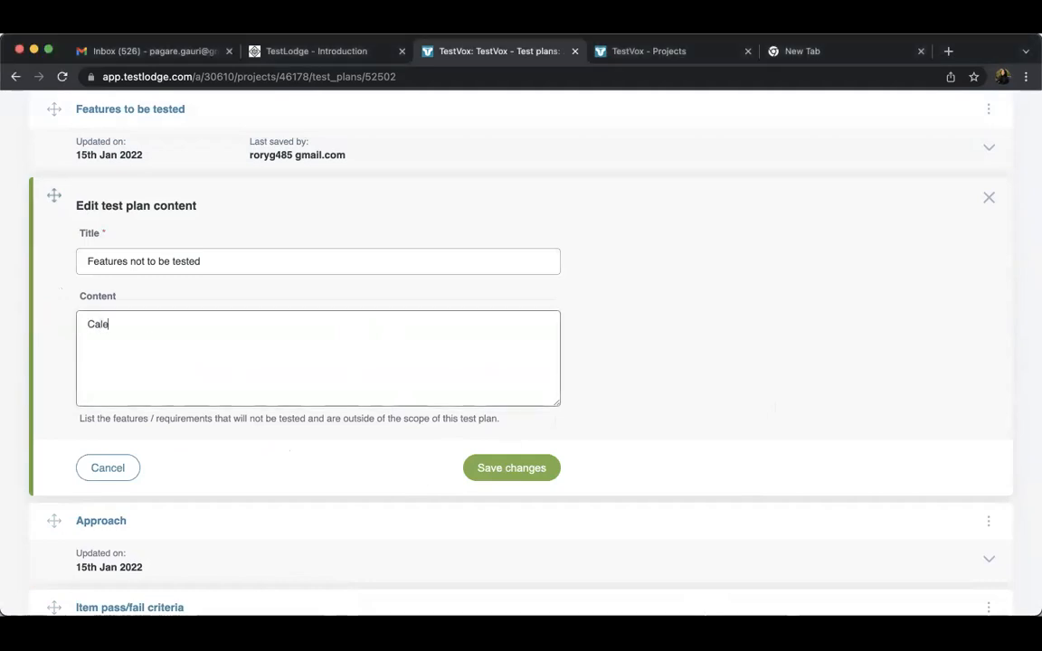
text(ndar scehdule)
click(481, 471)
Open the Test deliverables area for editing and enter "Negative test-case" and "Positive scenarios" on separate lines of its content
scroll(283, 416, down, 1)
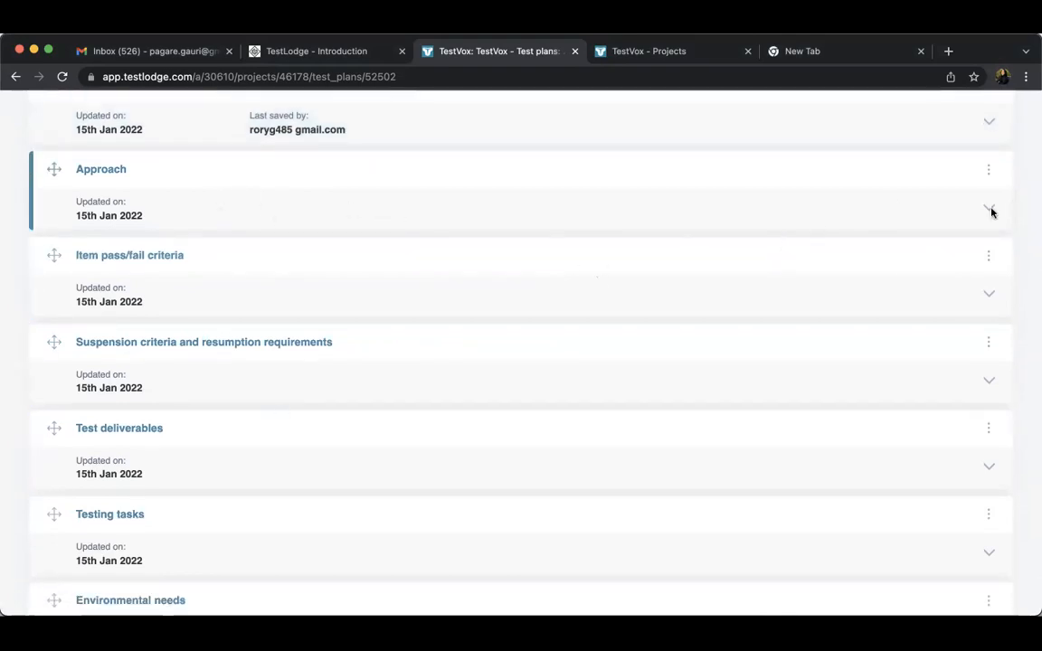
scroll(601, 477, down, 1)
scroll(601, 477, down, 1)
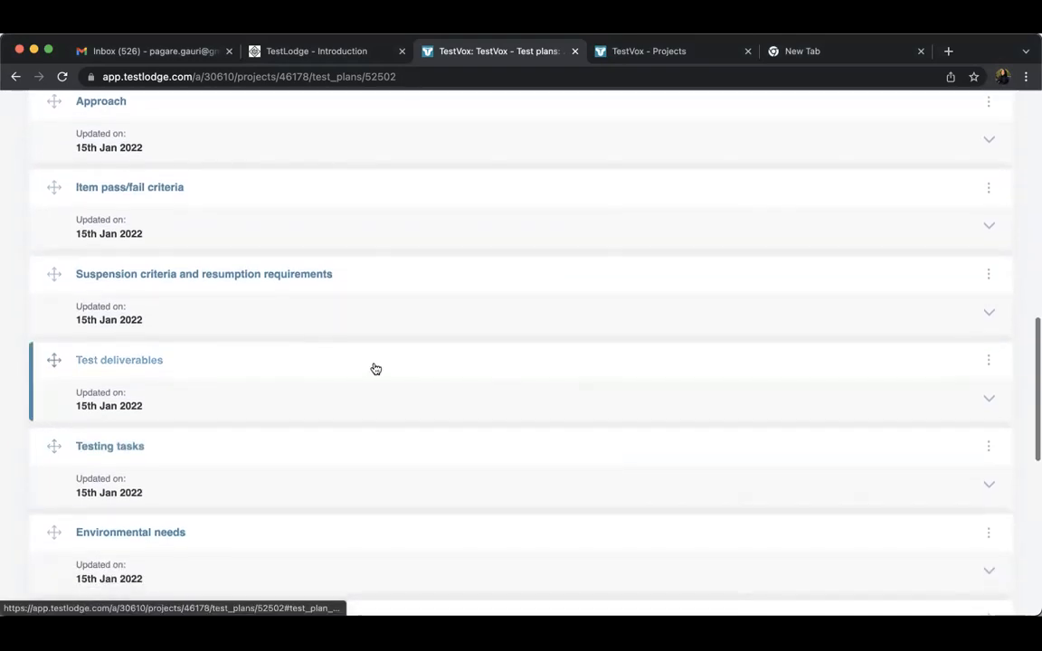
click(980, 361)
click(899, 420)
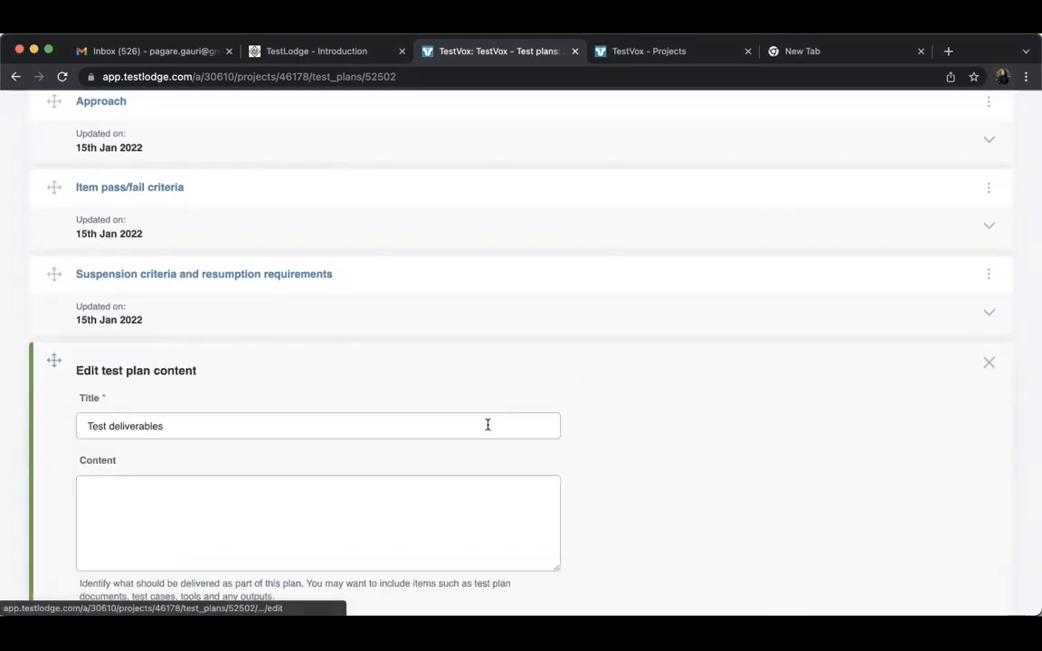
click(221, 496)
text(Te)
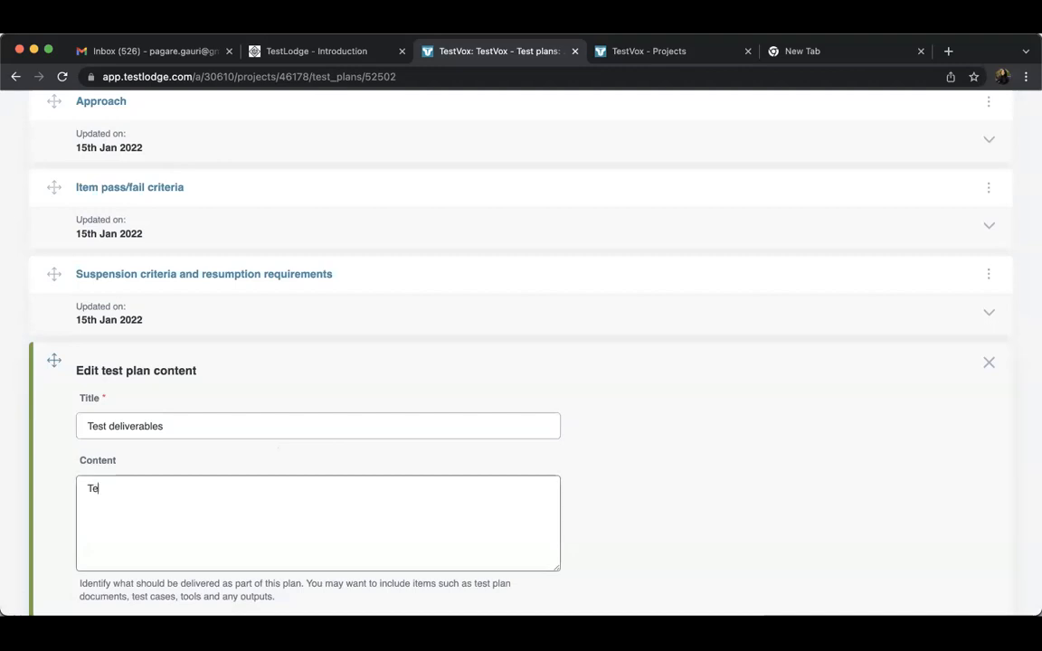
text(st-a)
key(BackSpace)
key(BackSpace)
key(BackSpace)
key(BackSpace)
key(BackSpace)
text(Negaticv)
key(BackSpace)
key(BackSpace)
text(ve test-case)
key(Return)
text(Positive scenarios)
key(Return)
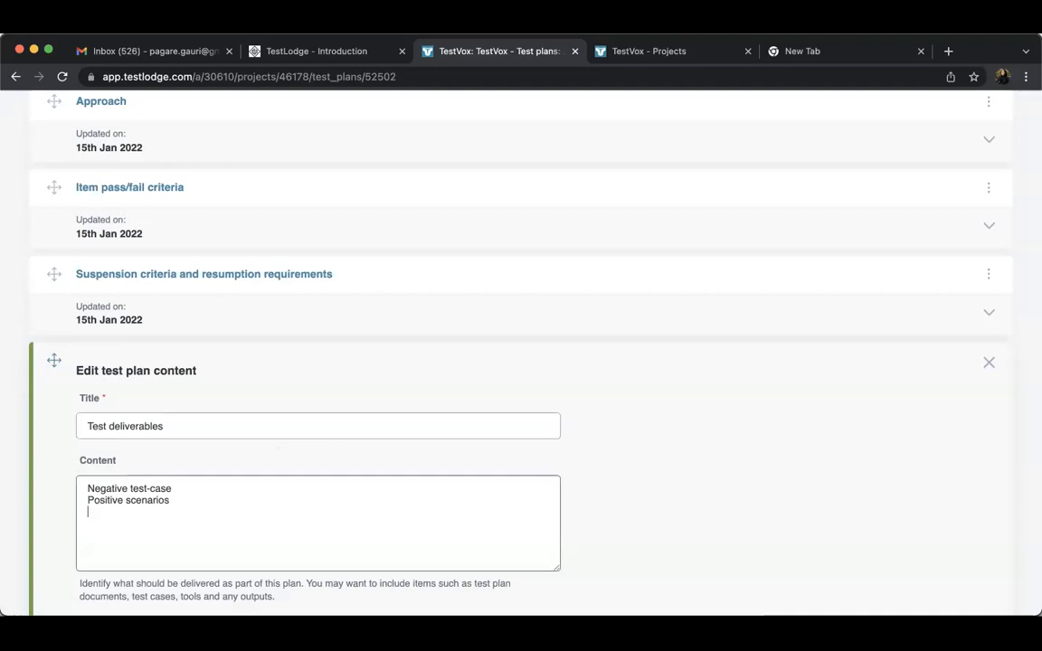
Add the lines "Screenshots" and "Functional cases" to the Test deliverables content and save the changes
text(Screenshots)
key(Return)
text(FUn)
text(unctional)
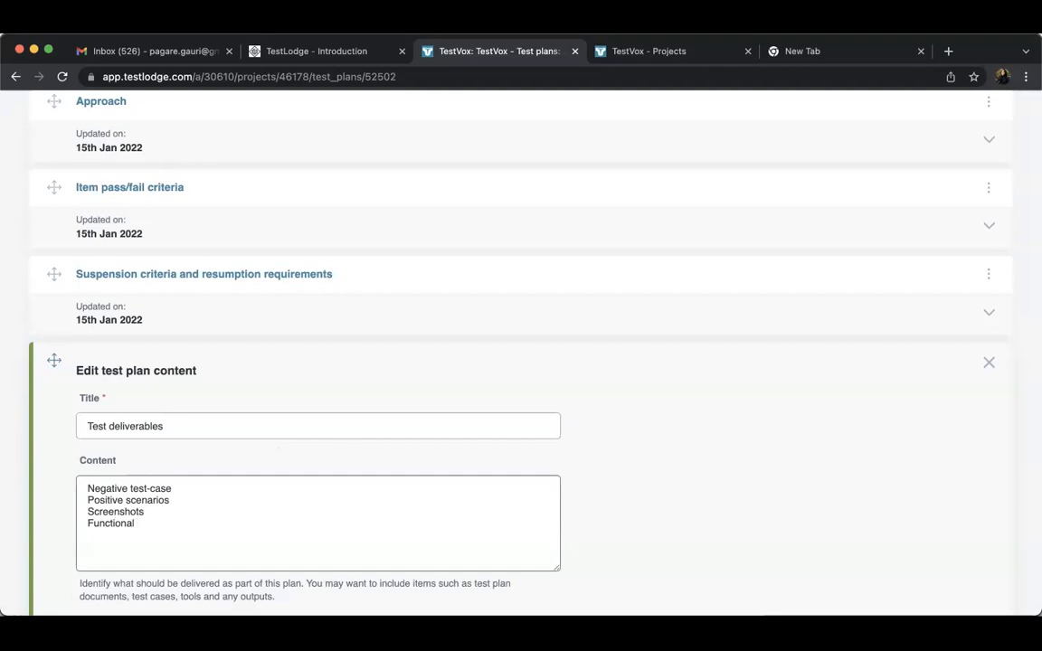
text( cases)
click(518, 530)
Delete the Schedule content area from the test plan and return to the plan's summary
scroll(516, 532, down, 5)
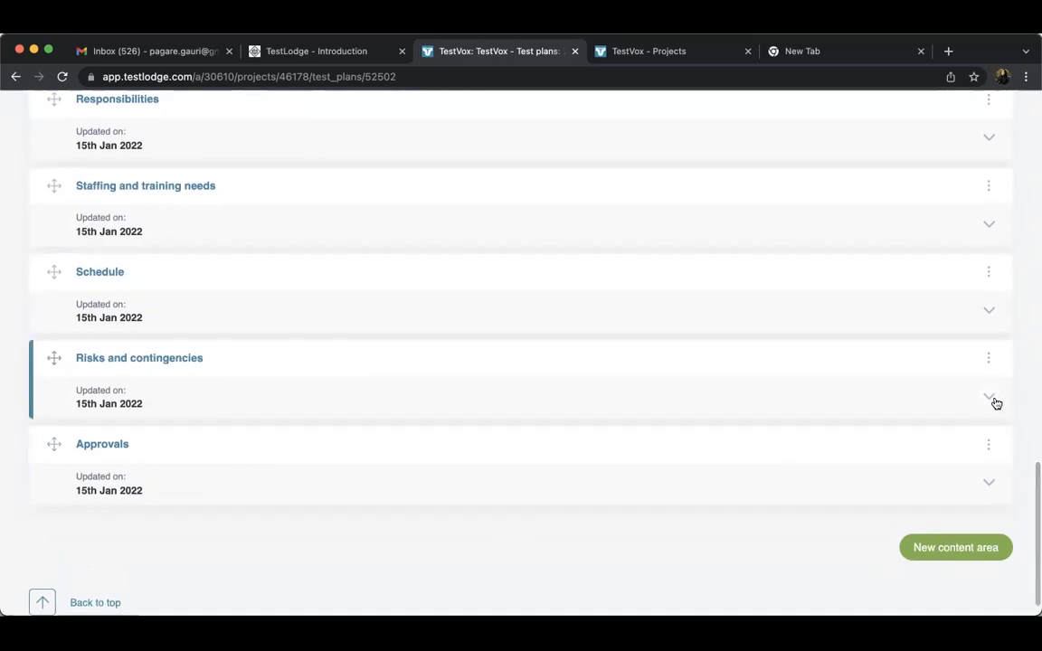
click(990, 361)
click(990, 272)
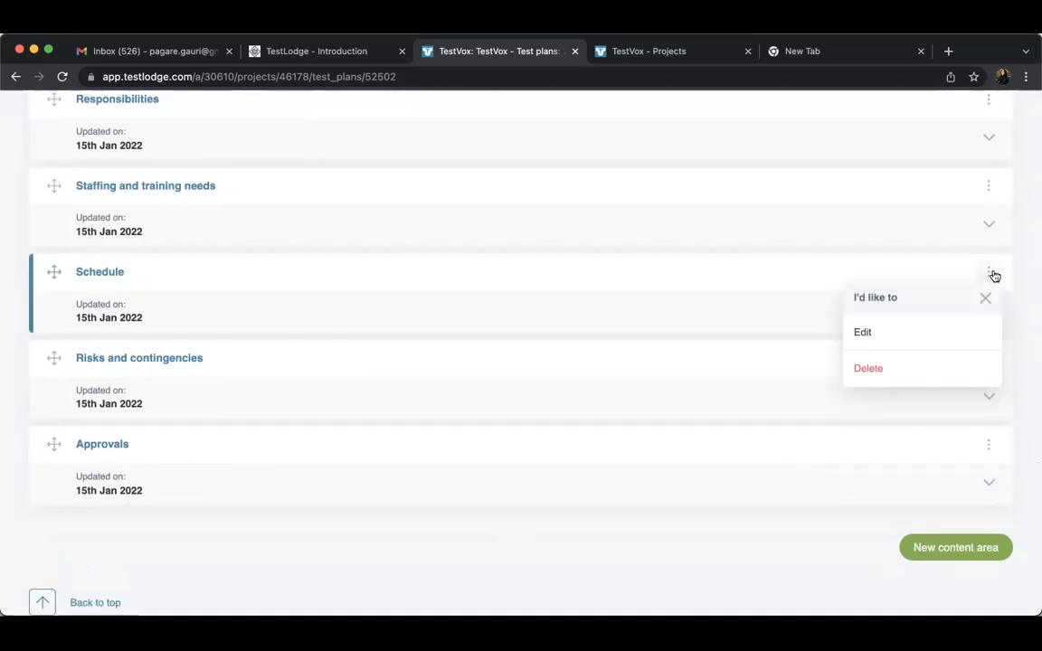
click(912, 373)
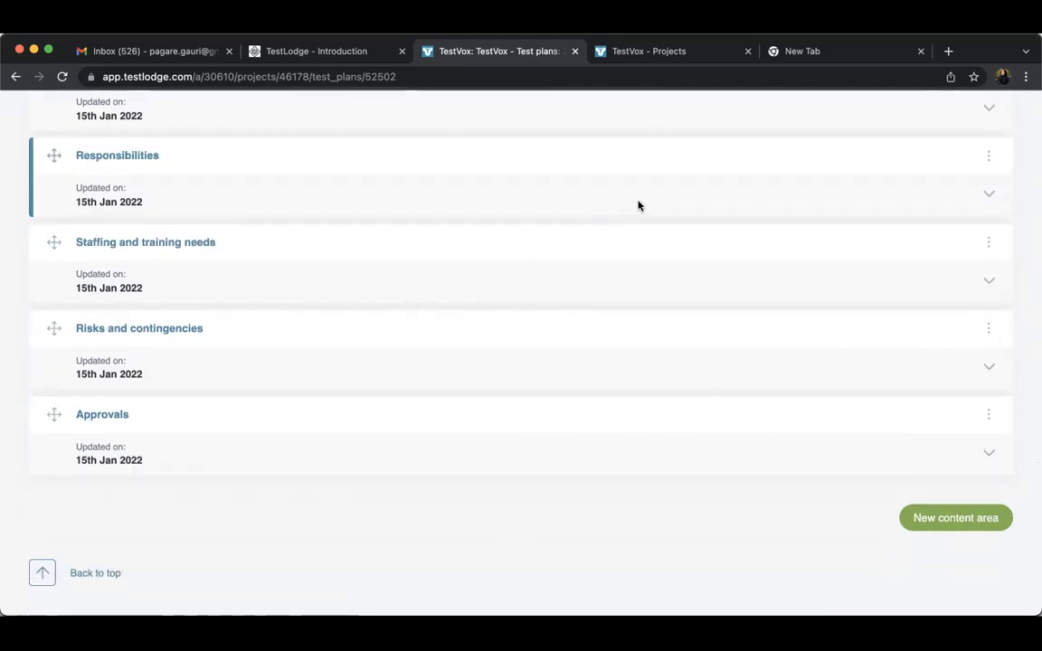
scroll(638, 204, up, 2)
scroll(639, 206, up, 12)
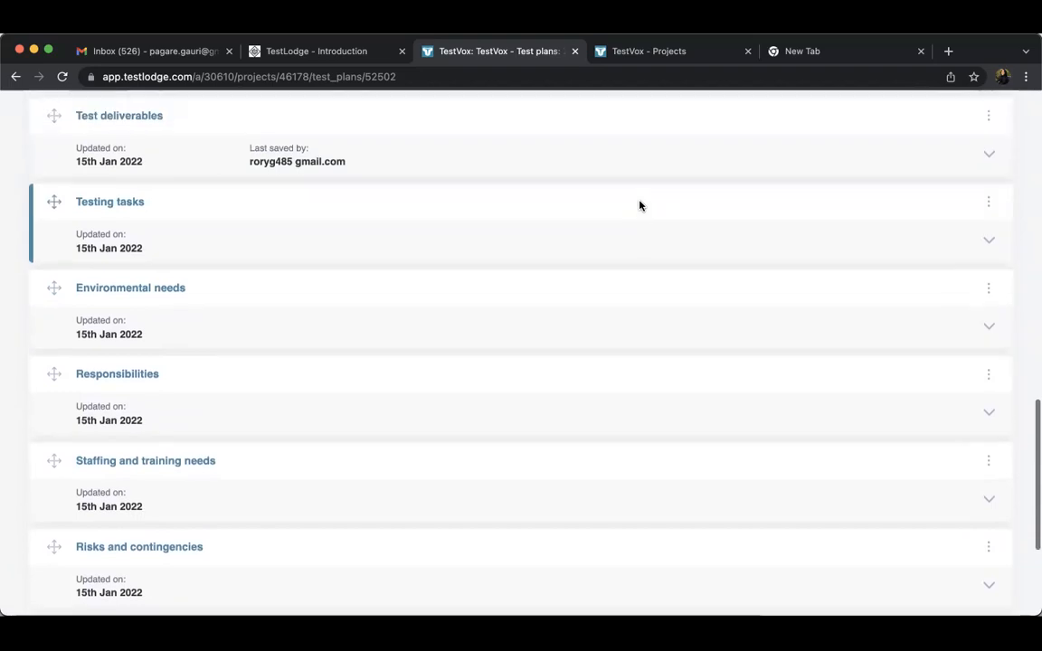
scroll(639, 205, up, 1)
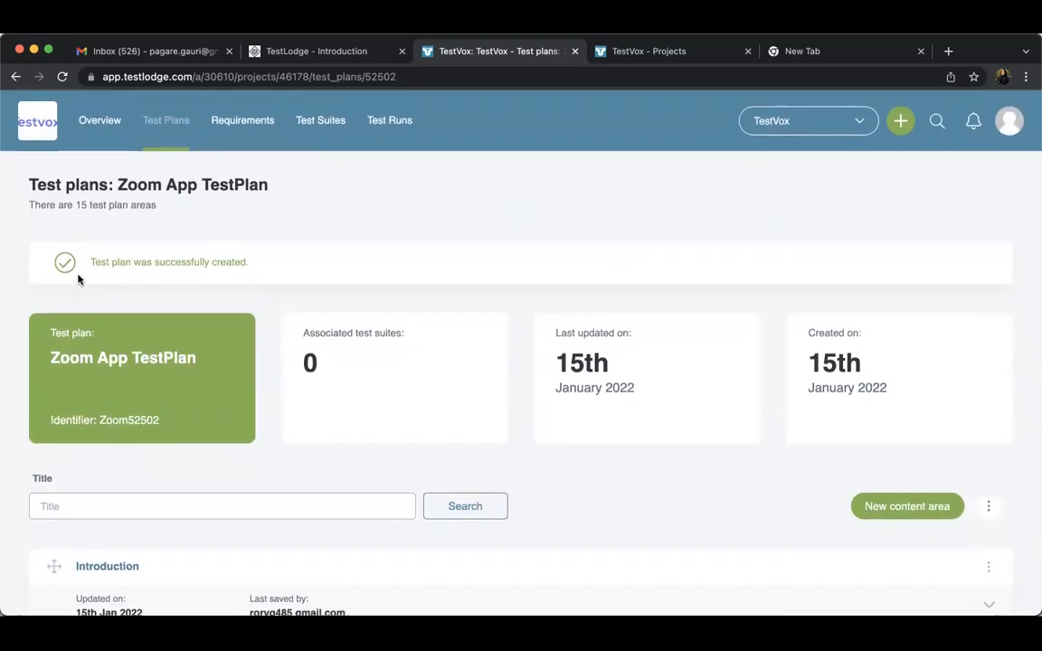
Create a requirement document titled "Zoom App Requirement" in the TestVox project and look over its page
click(247, 128)
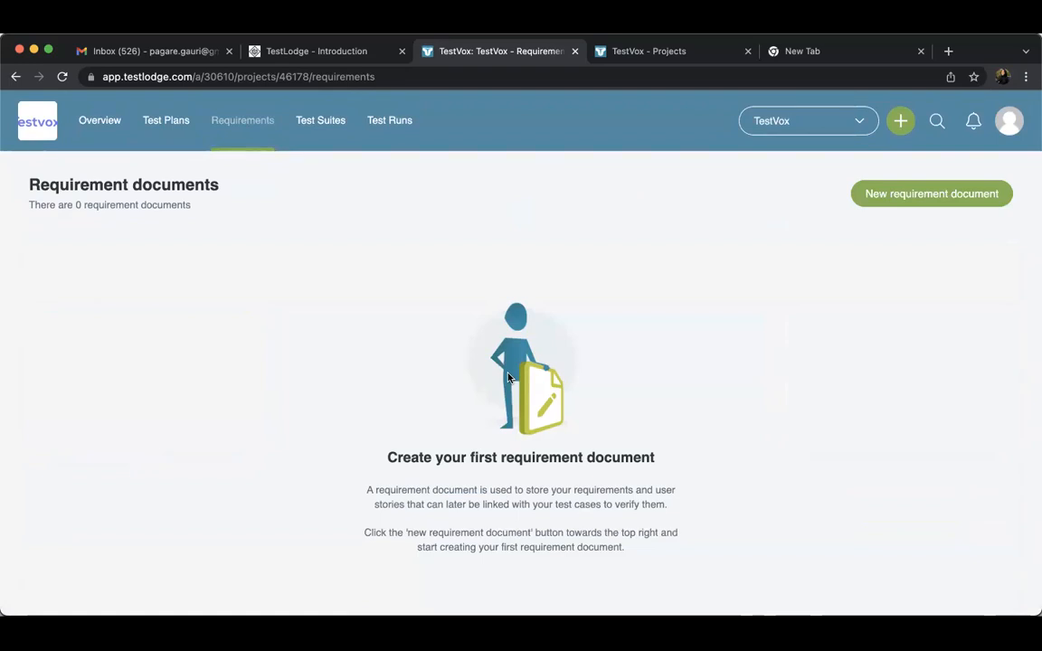
click(930, 195)
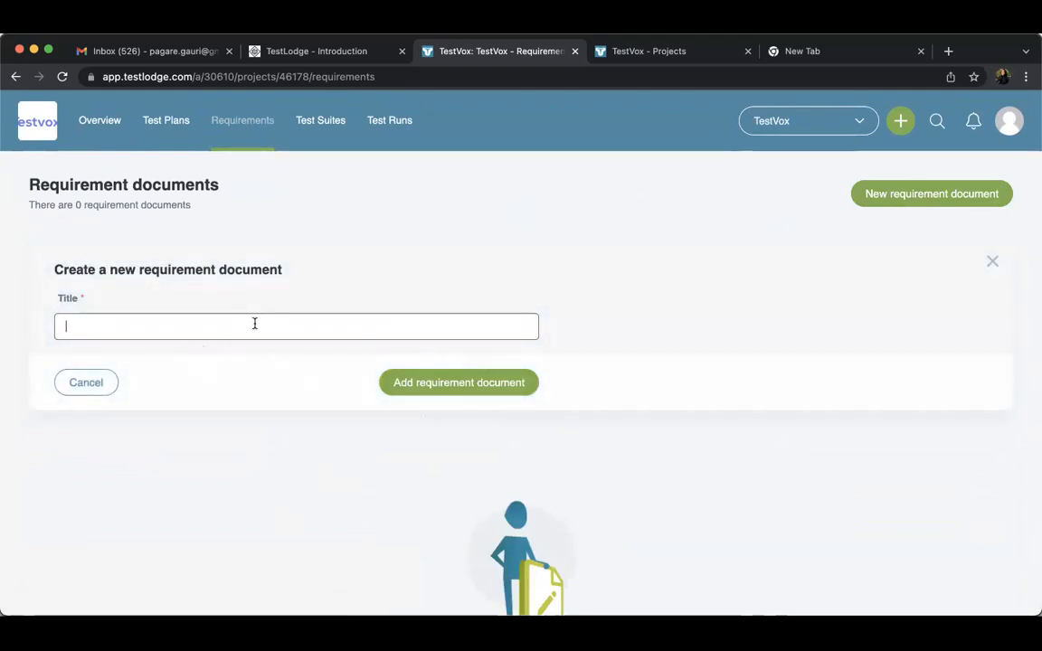
text(Zoo)
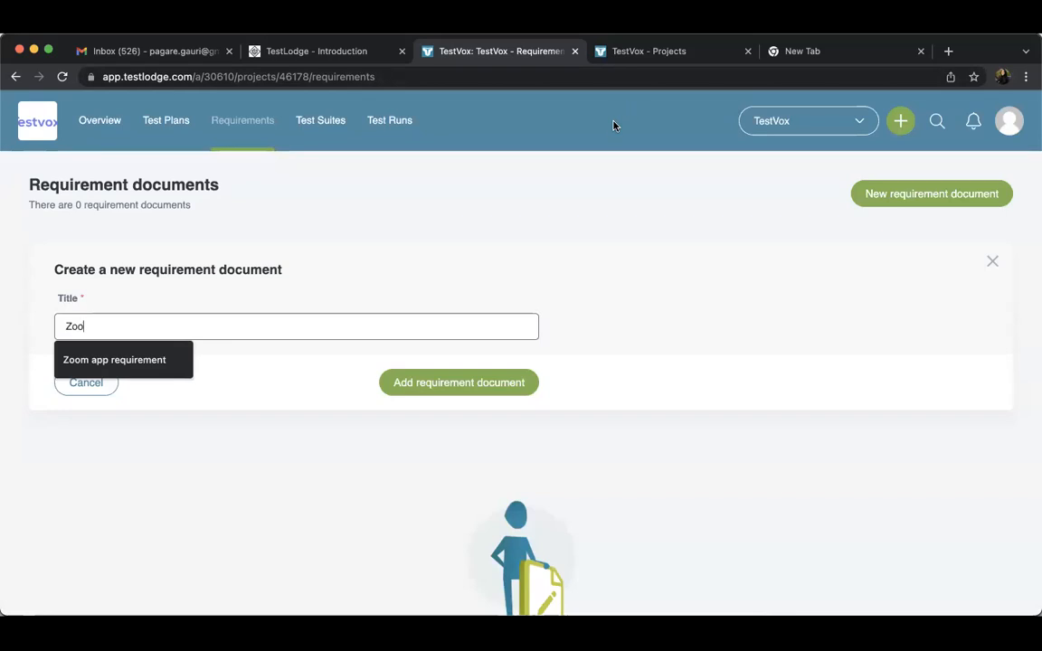
click(145, 359)
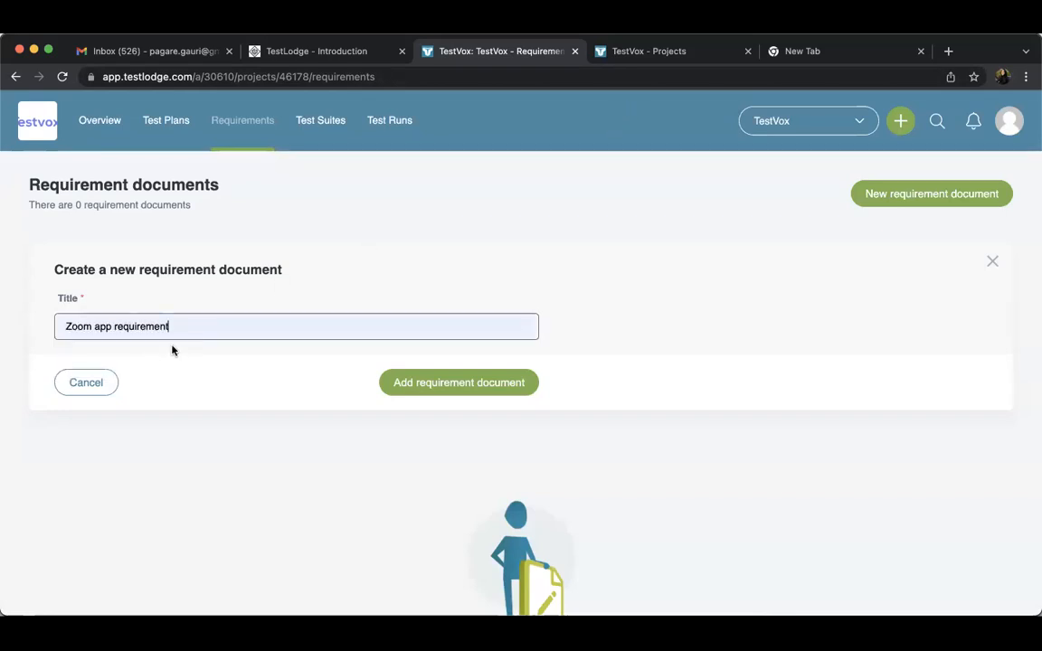
click(99, 327)
key(BackSpace)
text(A)
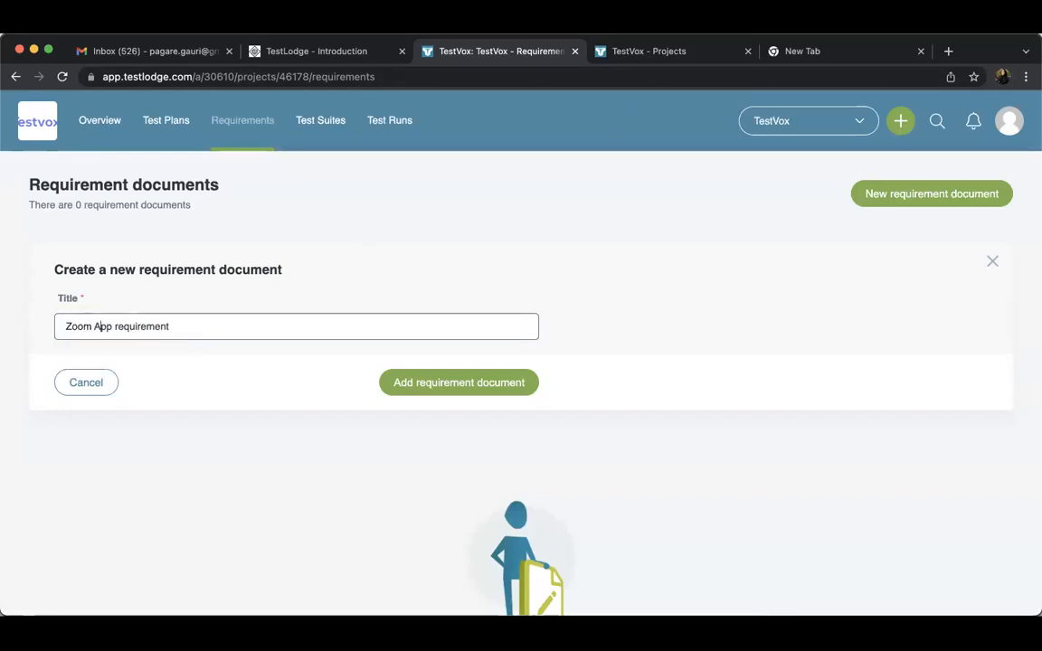
click(119, 327)
key(BackSpace)
text(R)
click(410, 388)
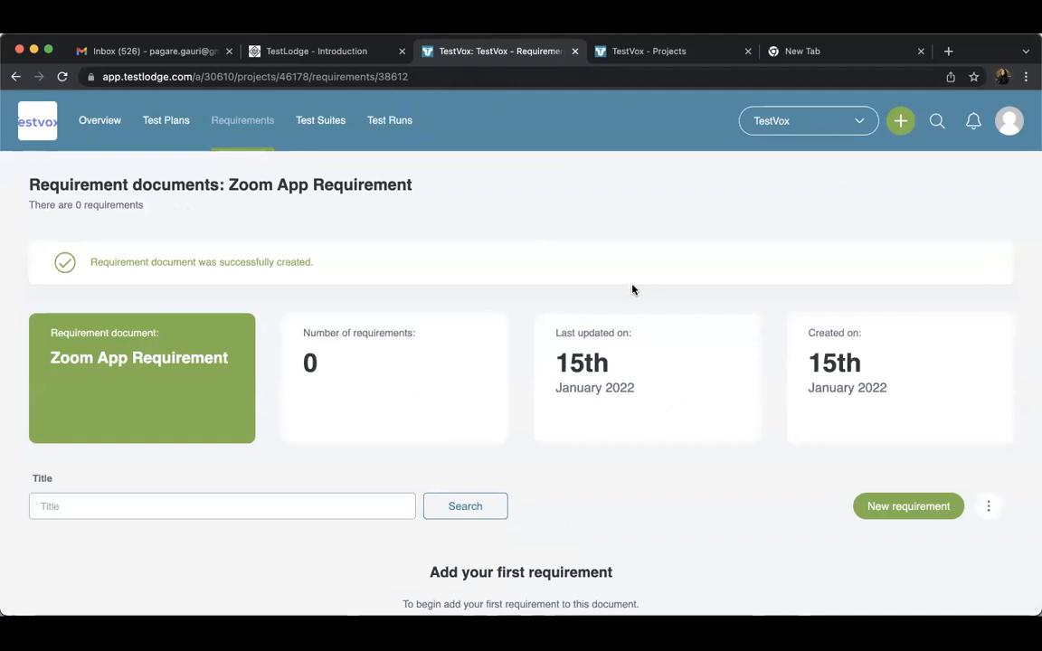
scroll(569, 452, down, 3)
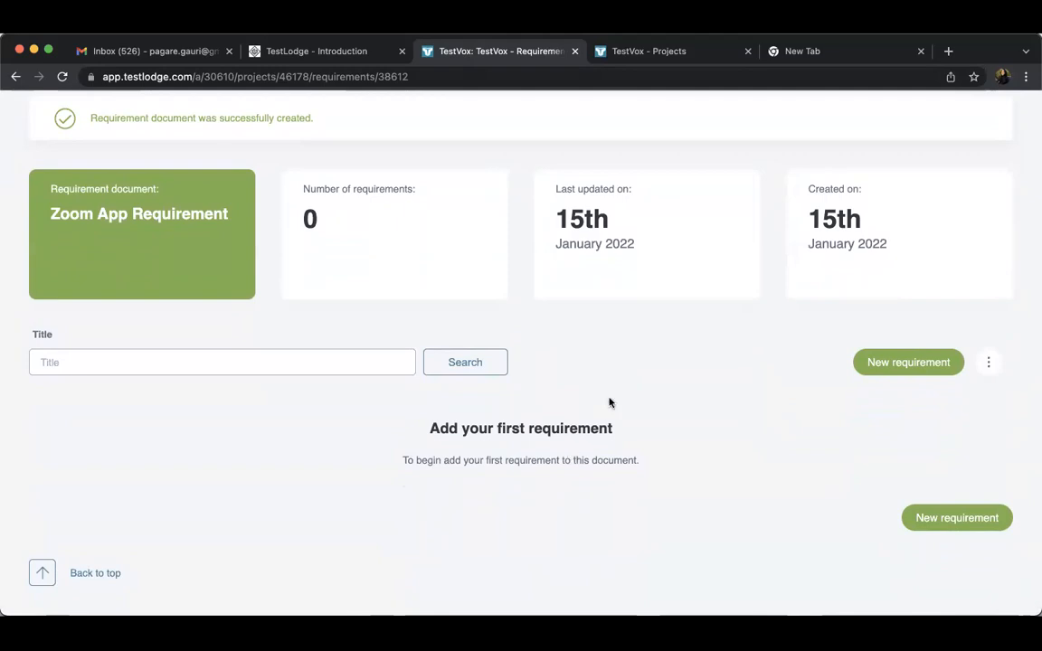
scroll(610, 401, up, 3)
Reopen the Zoom App TestPlan and delete its Approach content area
click(168, 121)
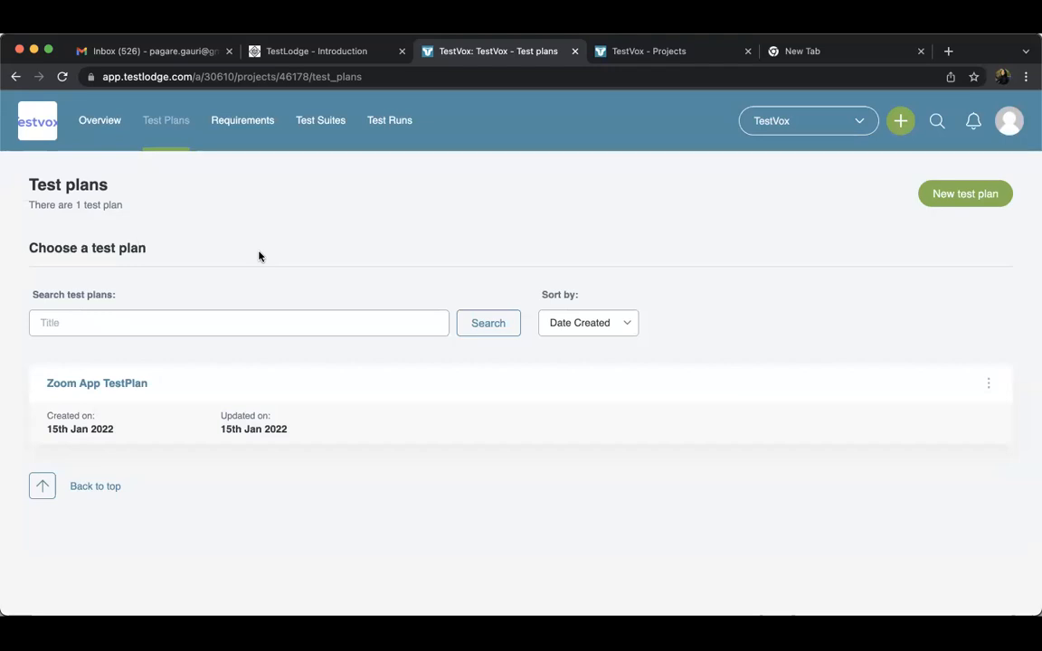
click(119, 384)
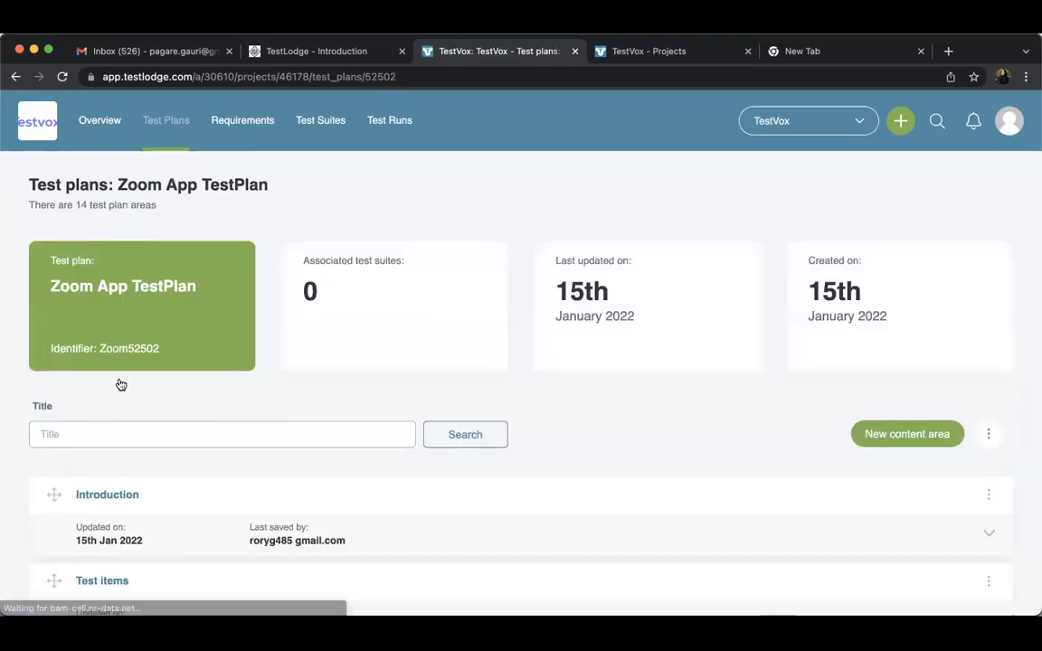
scroll(534, 477, down, 10)
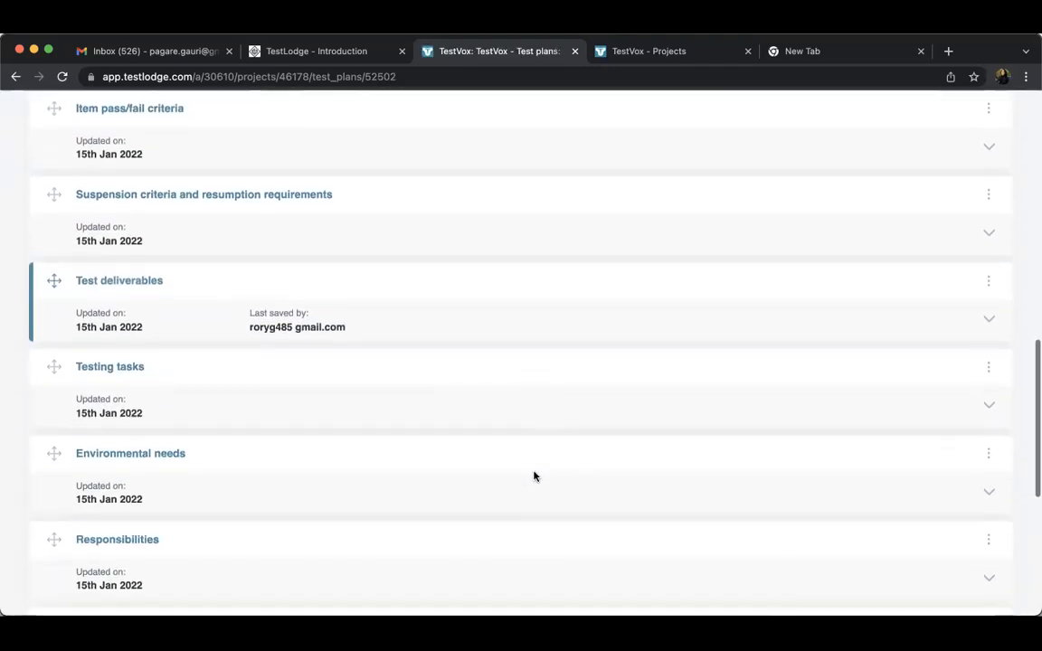
scroll(534, 476, down, 5)
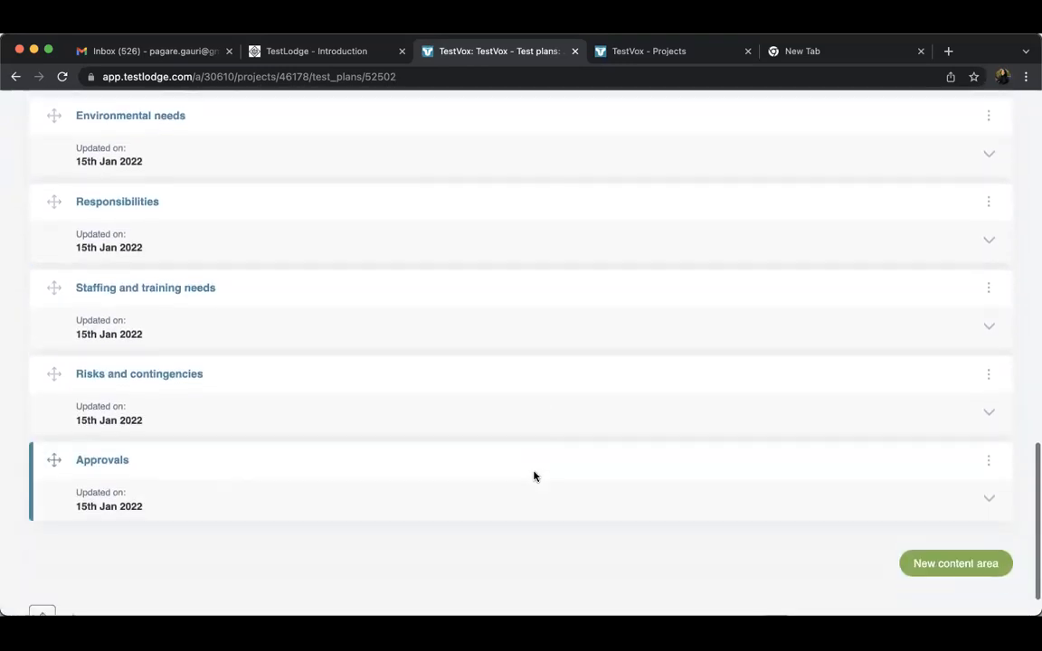
scroll(533, 476, up, 12)
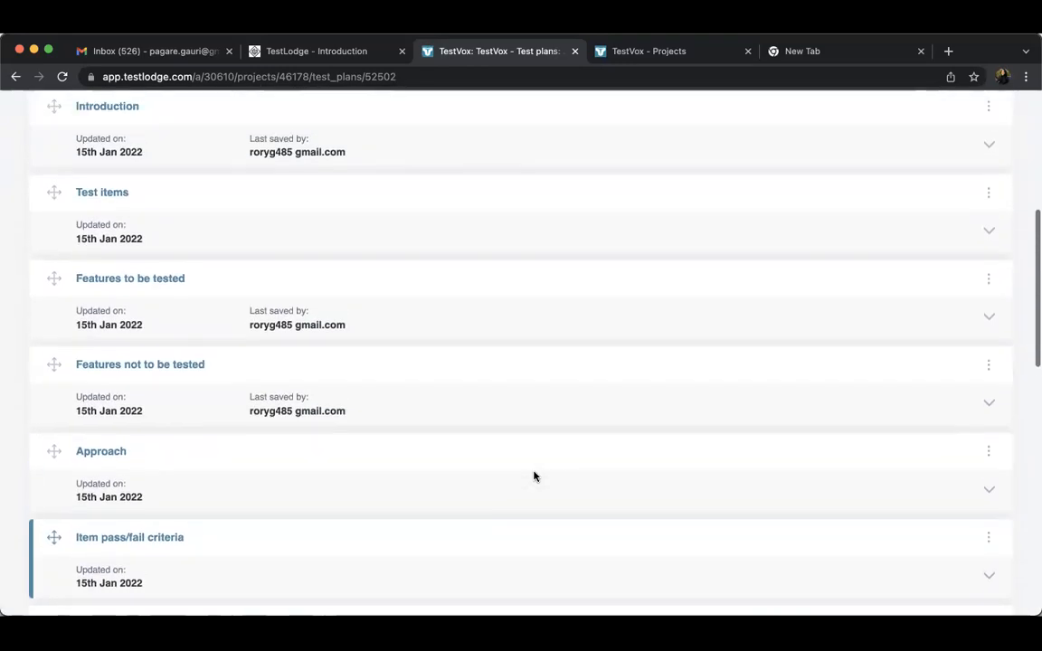
scroll(533, 477, up, 3)
click(989, 427)
scroll(693, 407, down, 5)
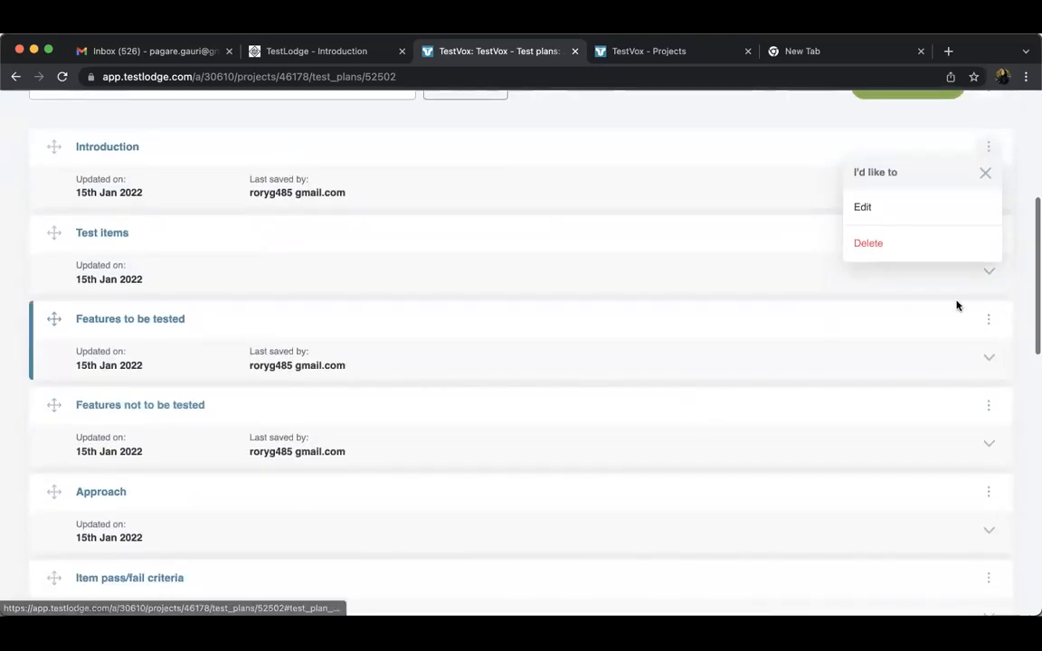
scroll(935, 423, down, 3)
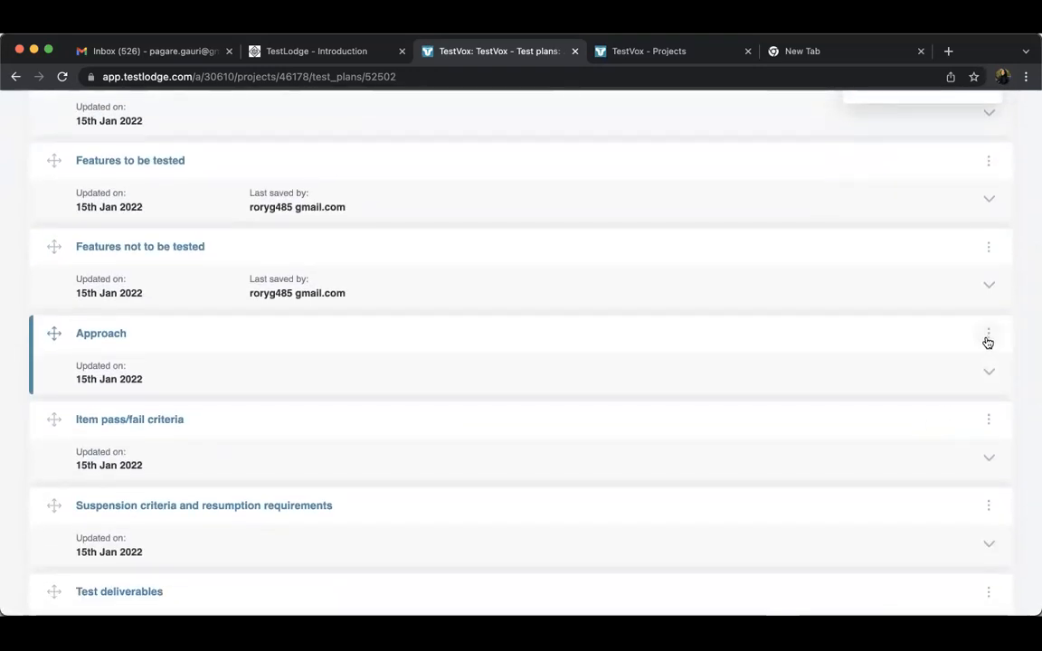
click(988, 335)
click(649, 165)
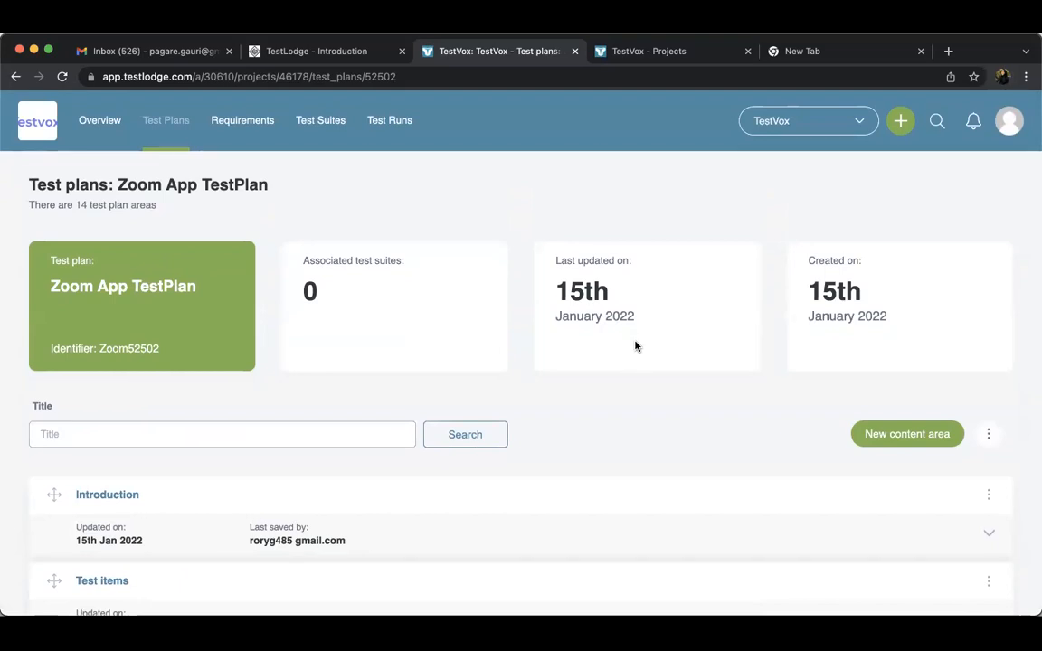
Check the additional actions available for the test plan and look through its content areas down to Approvals
click(988, 435)
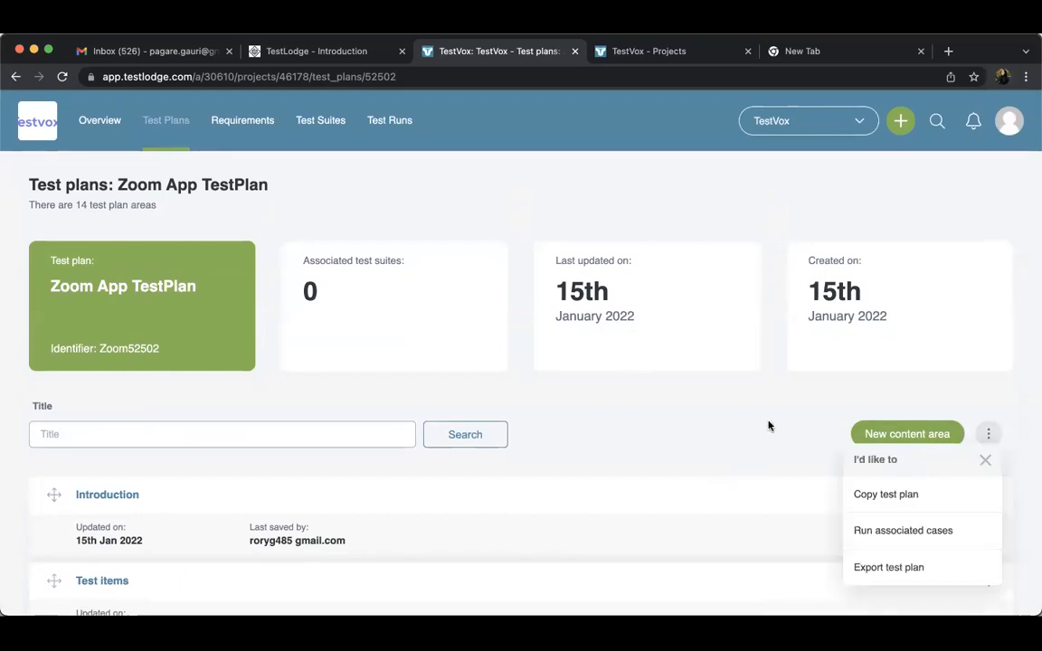
click(983, 462)
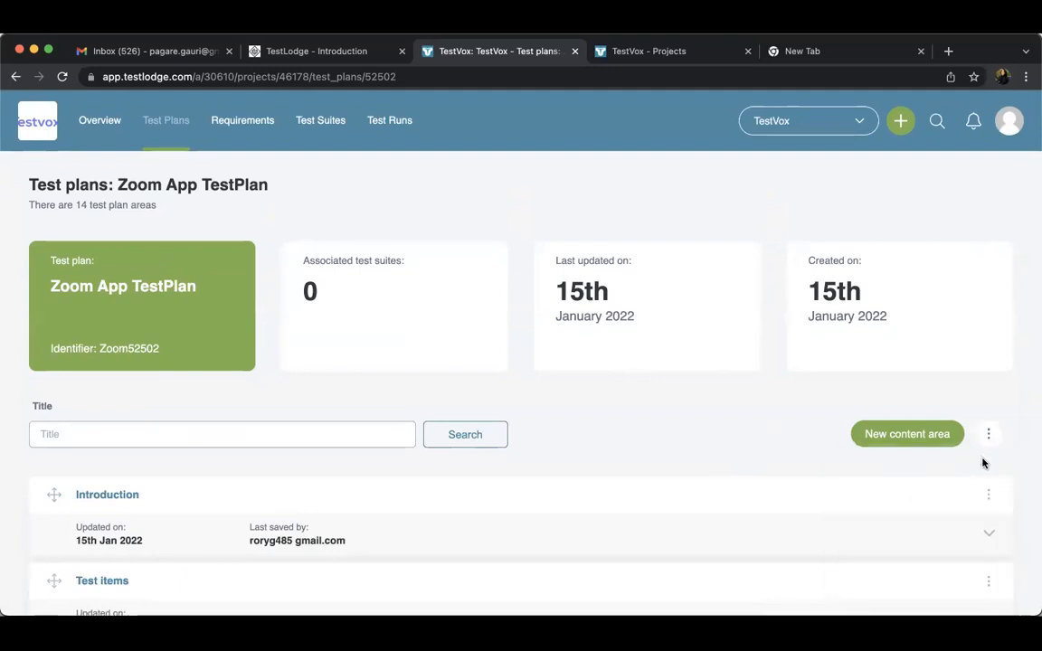
scroll(639, 443, down, 15)
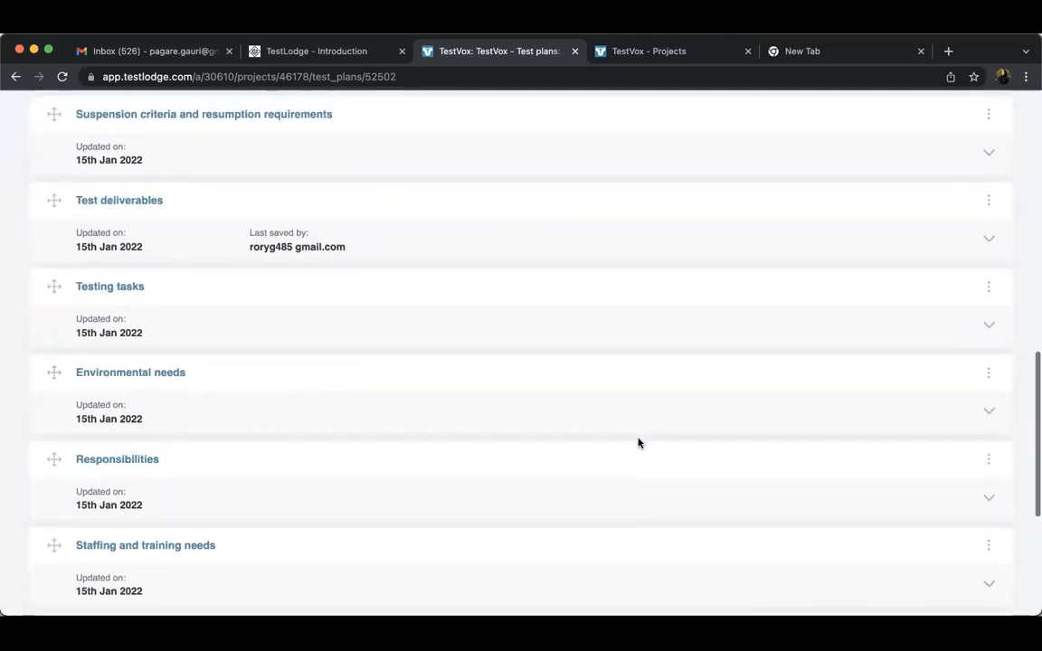
scroll(639, 443, down, 2)
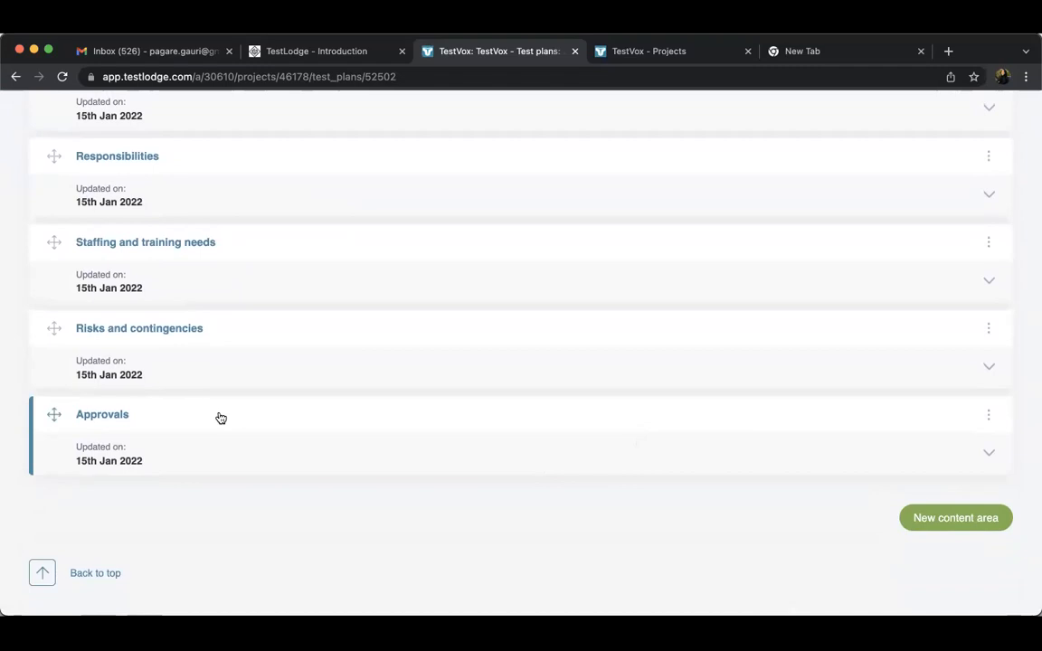
click(919, 517)
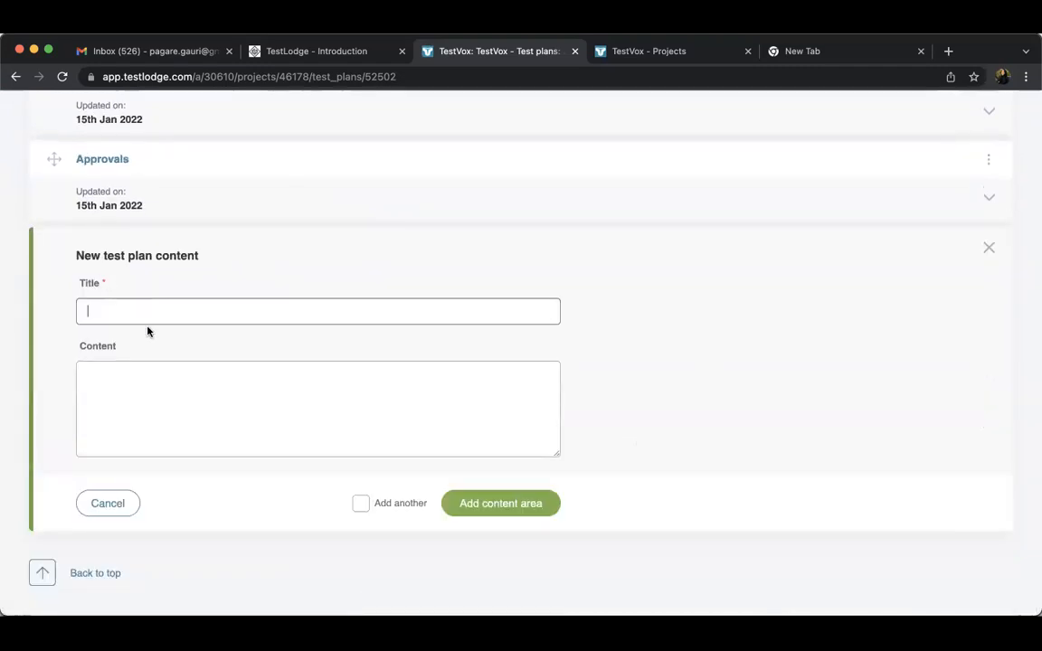
text(Tesvox)
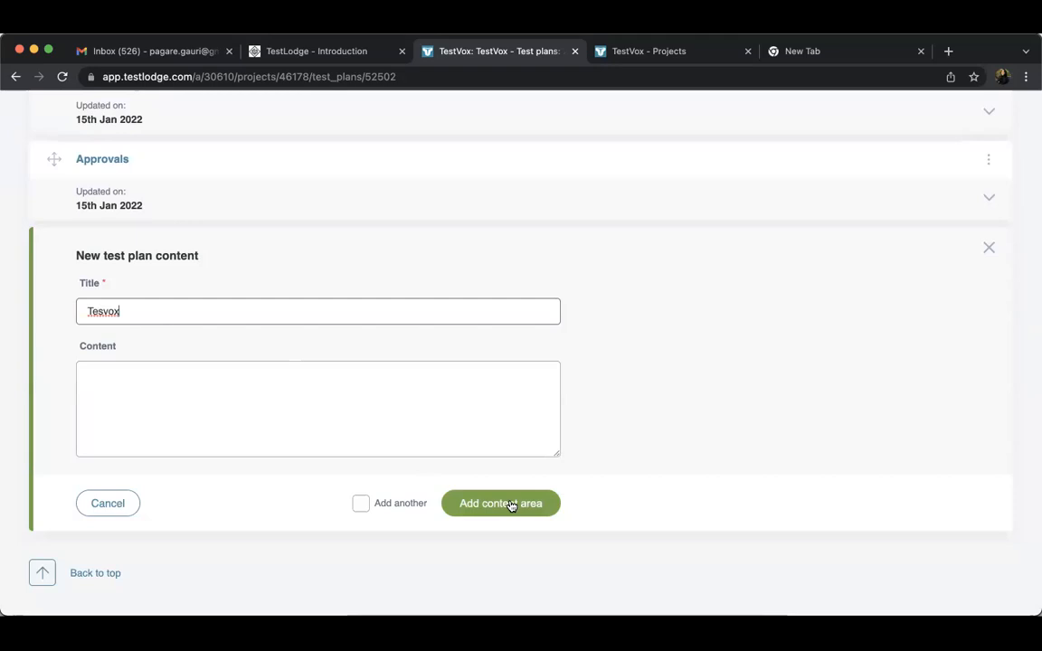
click(122, 504)
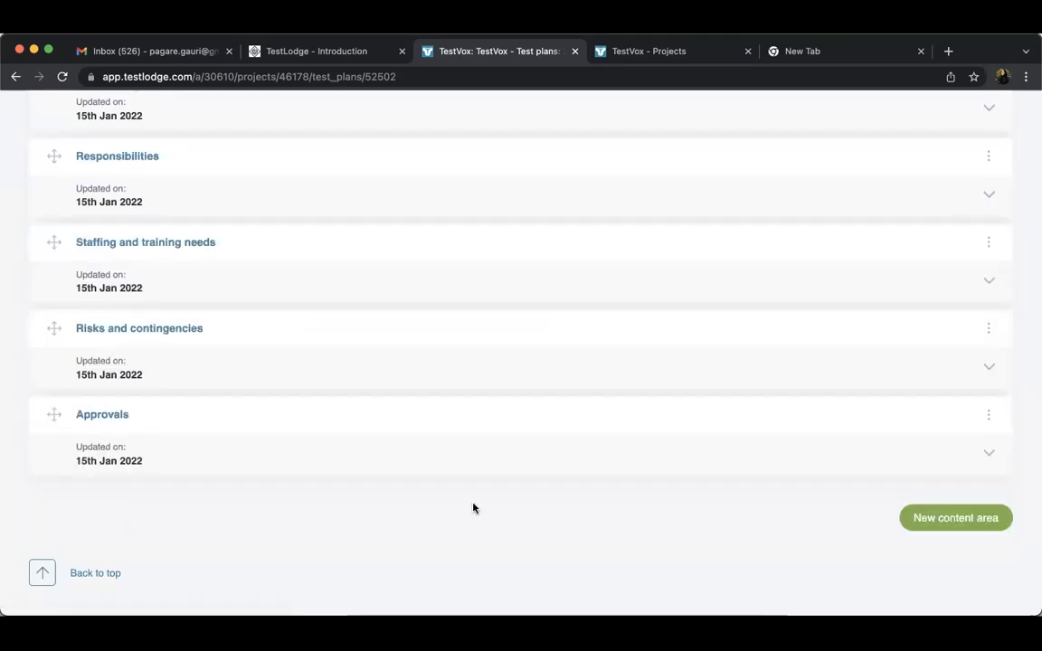
Rename the plan's Introduction content area to "Test" and save the change
scroll(473, 509, up, 10)
scroll(472, 508, up, 5)
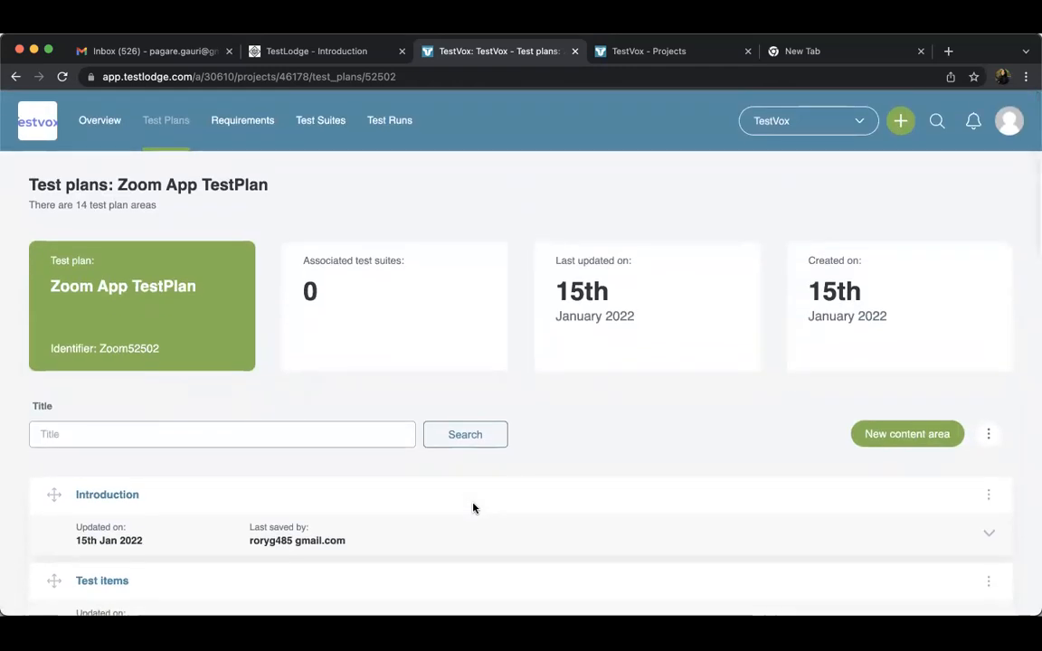
click(988, 497)
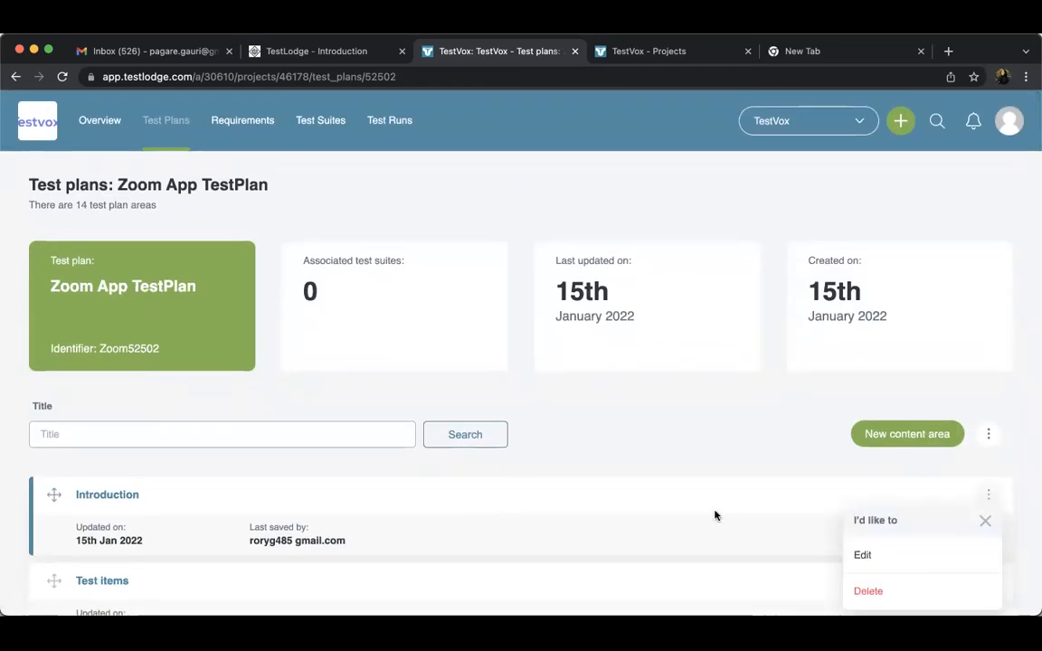
click(893, 561)
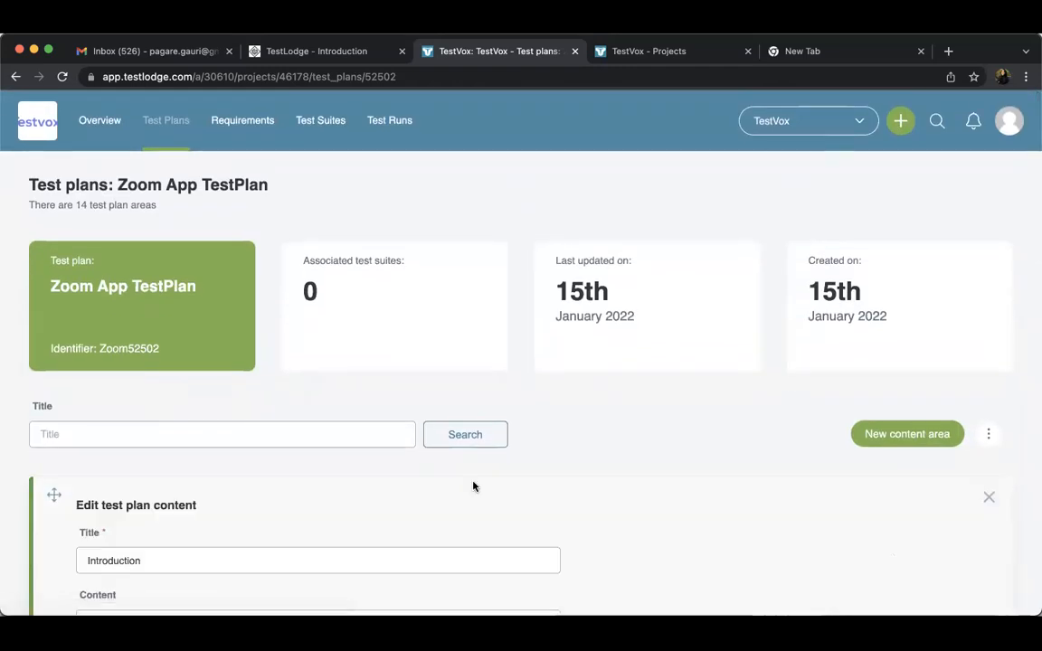
double_click(178, 554)
scroll(179, 553, down, 3)
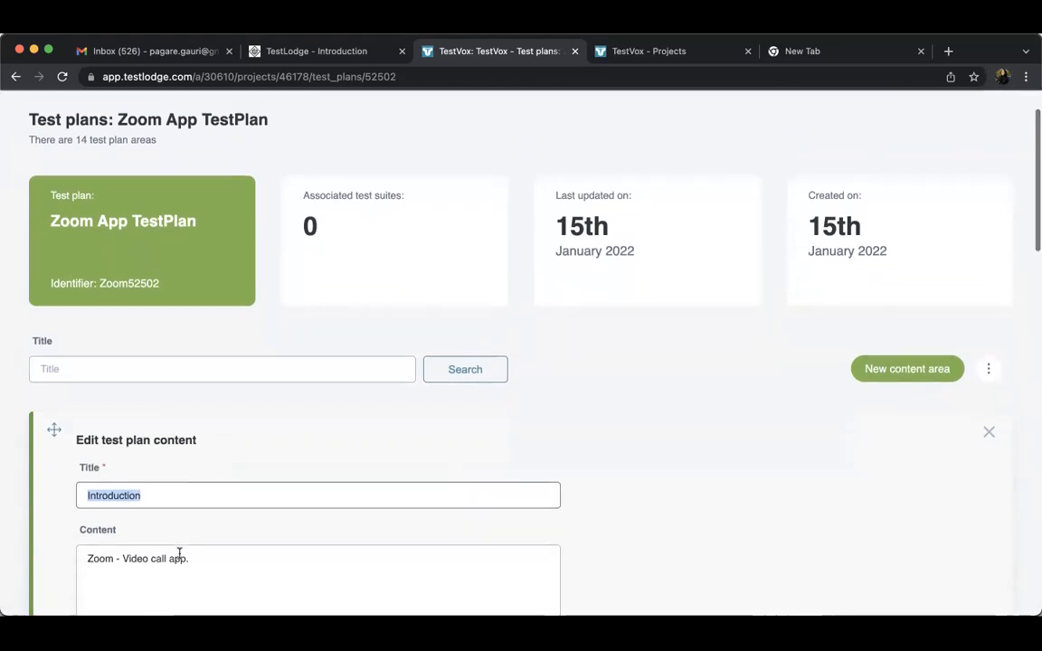
text(Test)
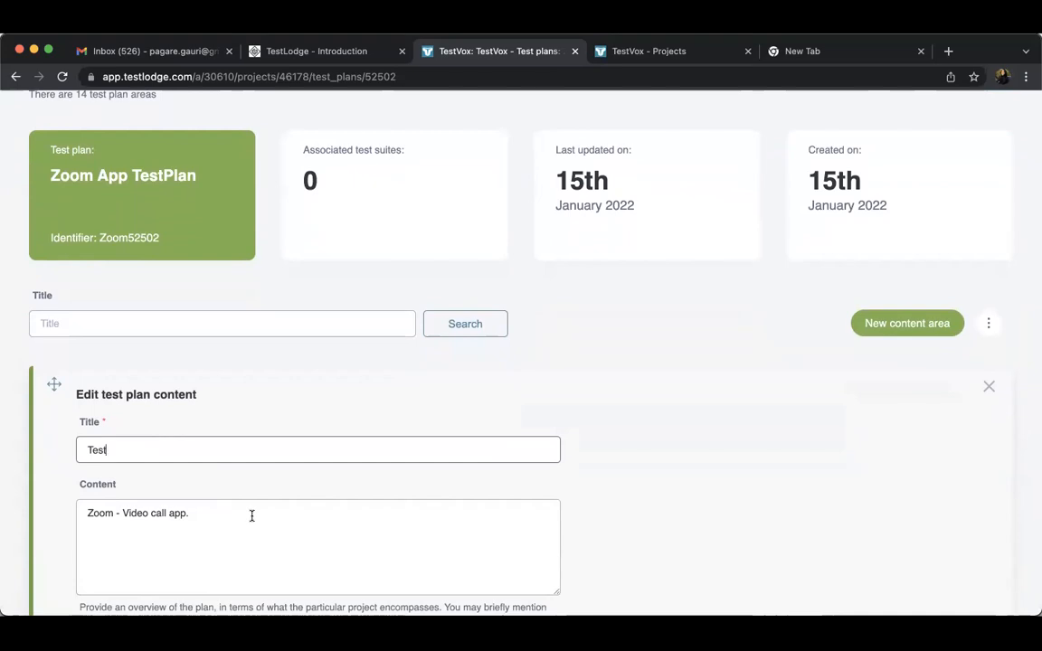
scroll(252, 516, down, 6)
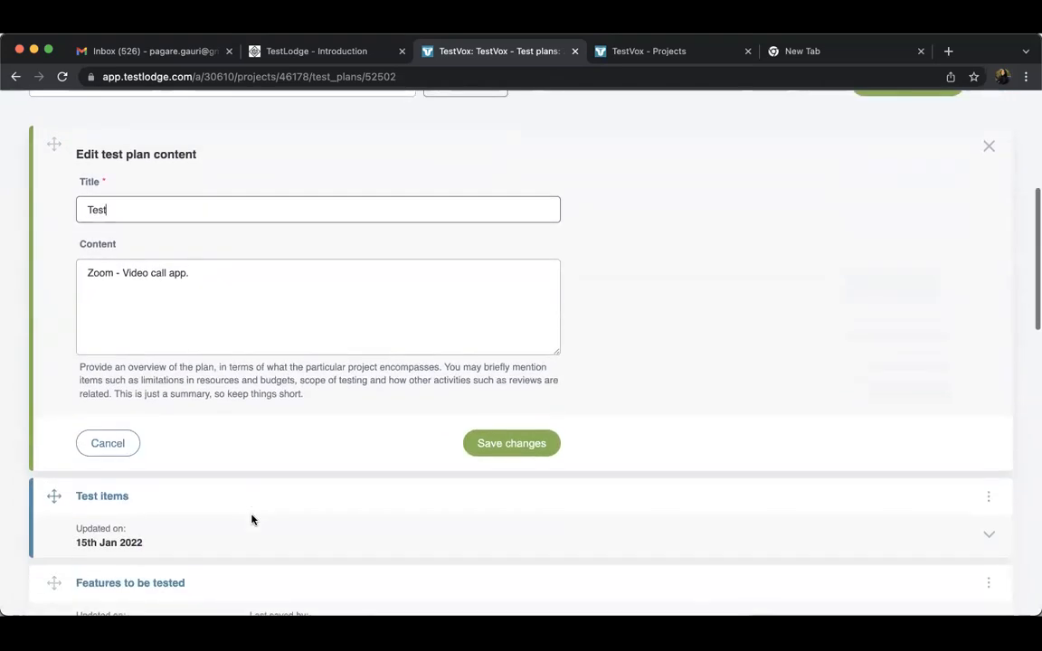
click(518, 449)
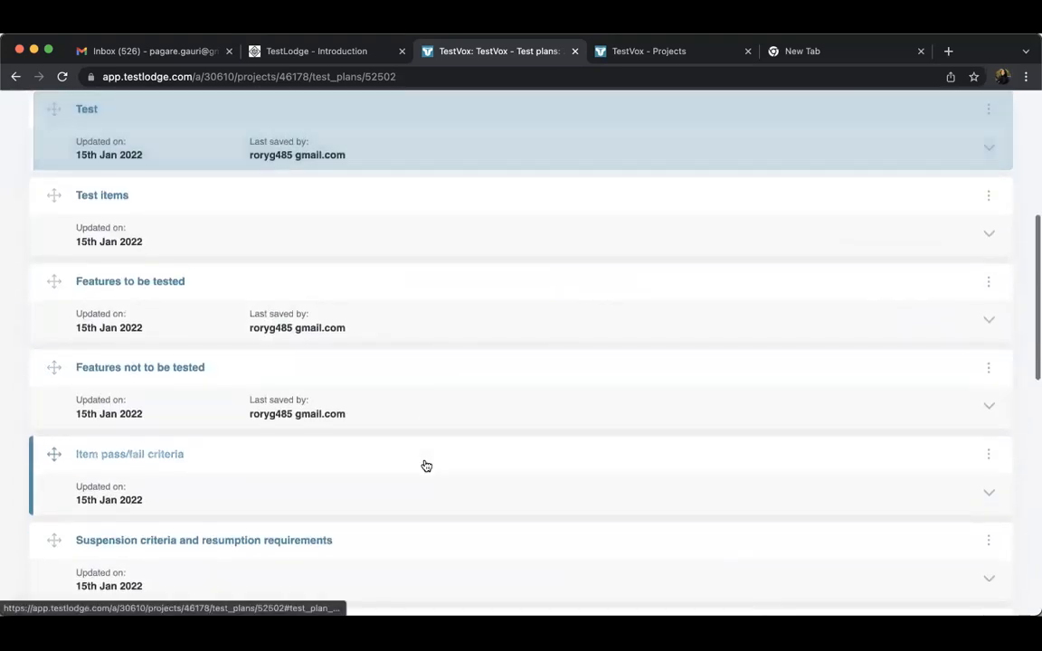
scroll(426, 547, up, 7)
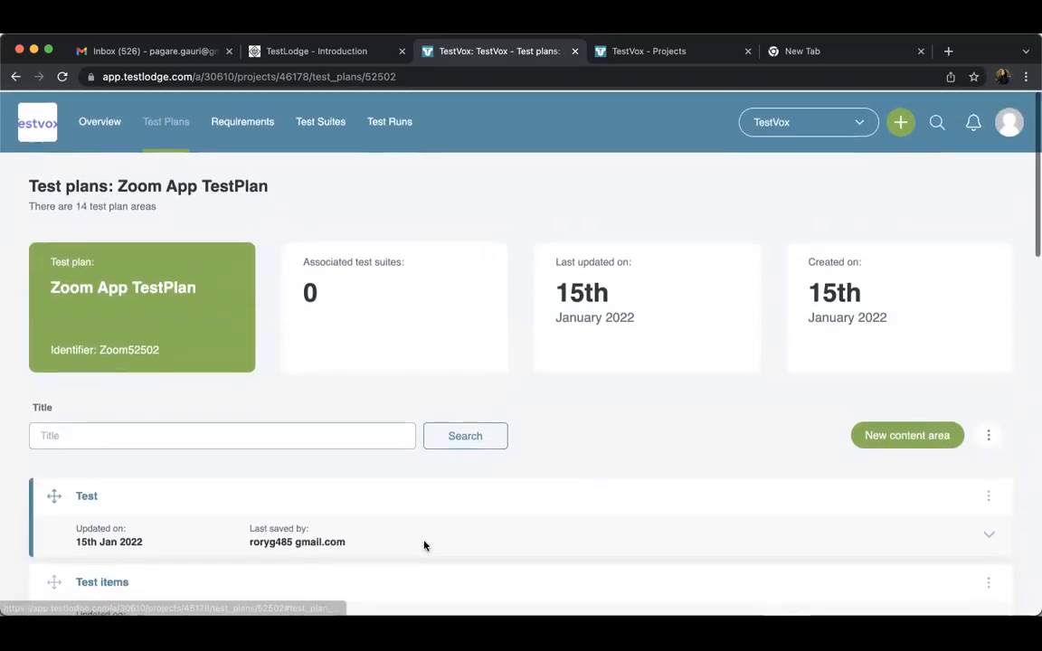
Open the Zoom App Requirement document from the project's requirement documents
click(256, 122)
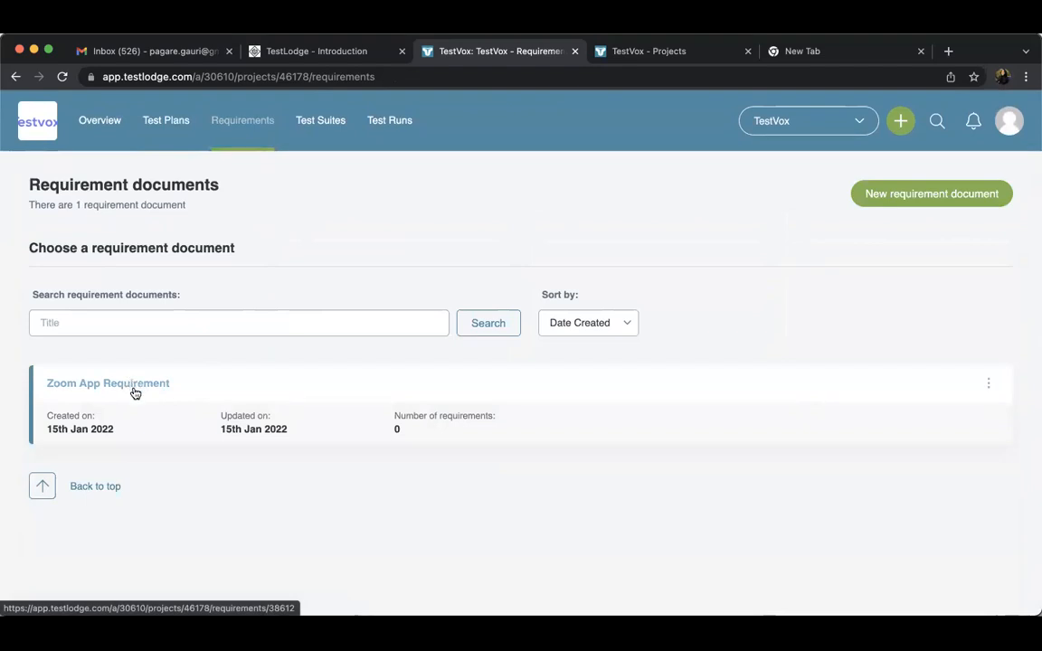
click(137, 394)
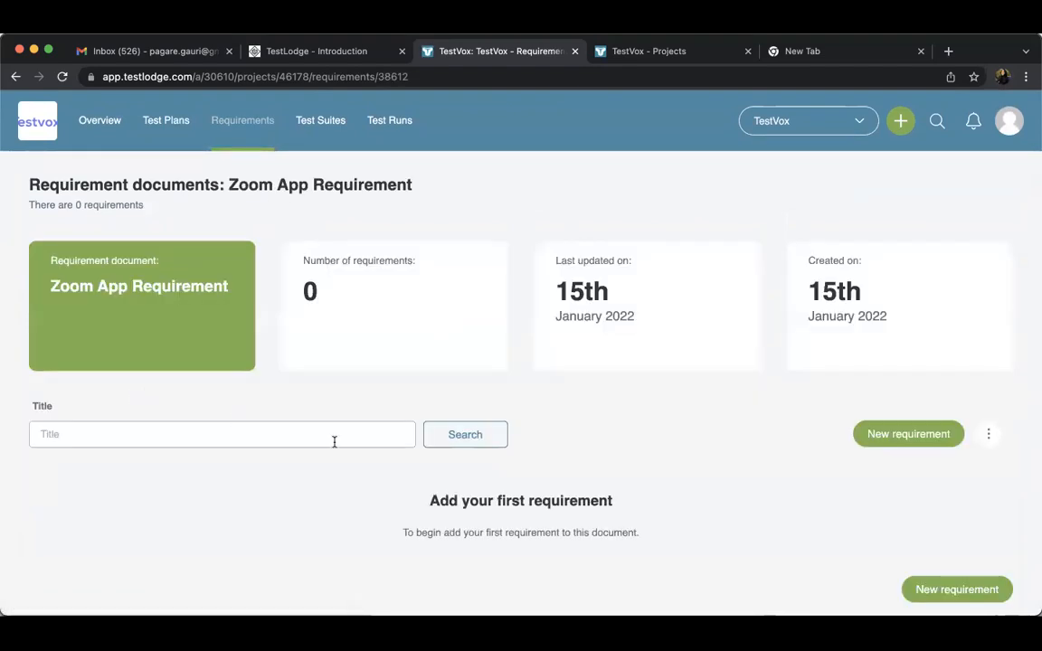
scroll(401, 457, down, 2)
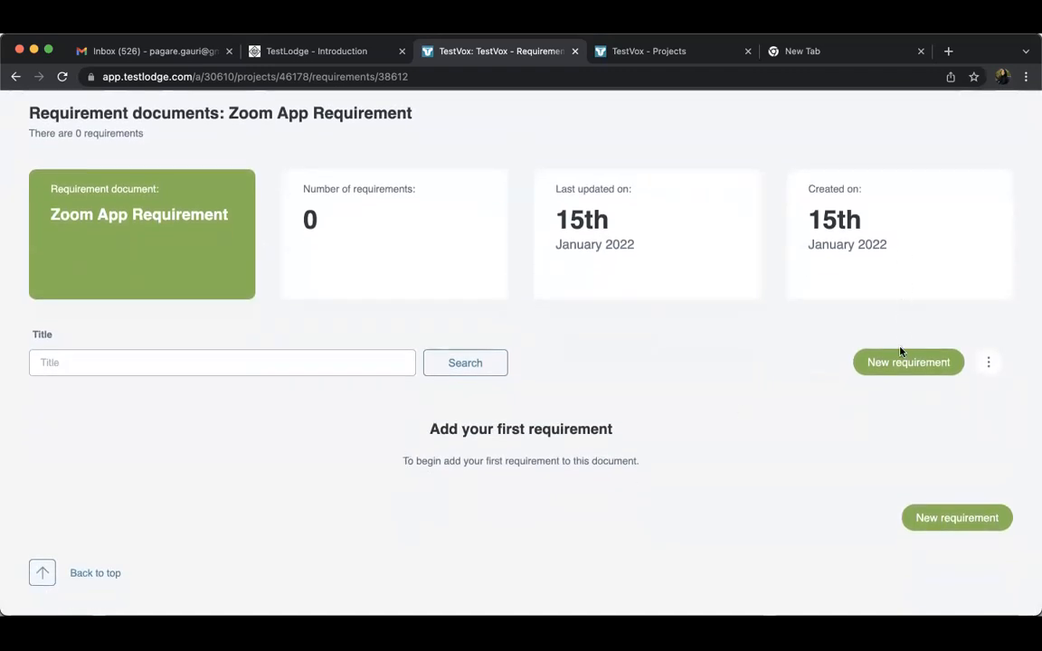
click(882, 369)
scroll(883, 375, down, 4)
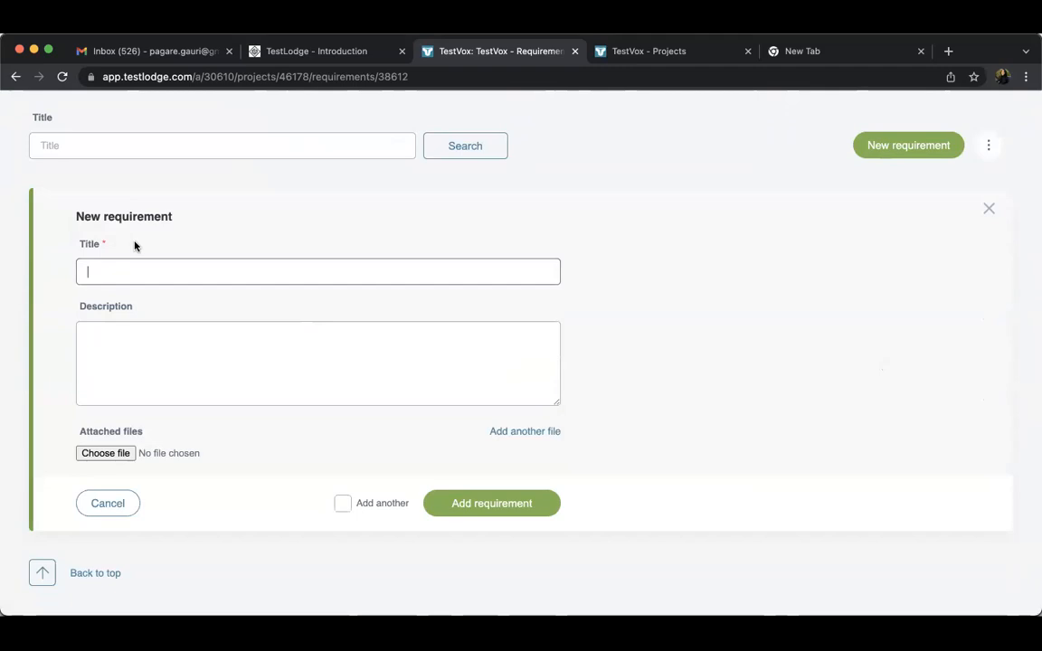
click(107, 504)
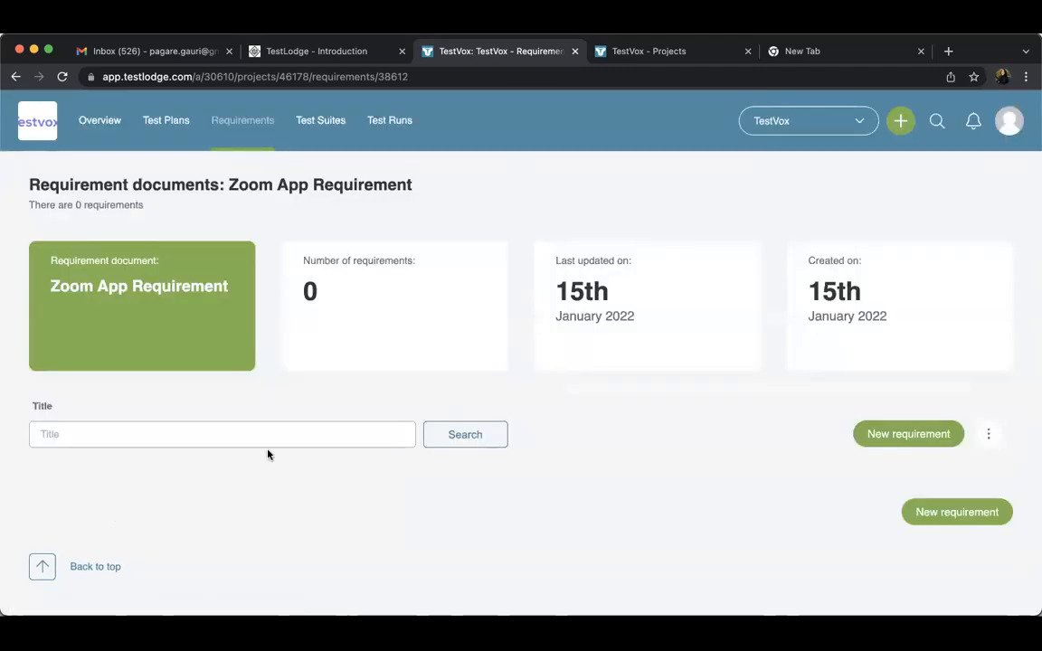
Start a new requirement in the Zoom App Requirement document with the title "Add upto 100 participants"
click(921, 441)
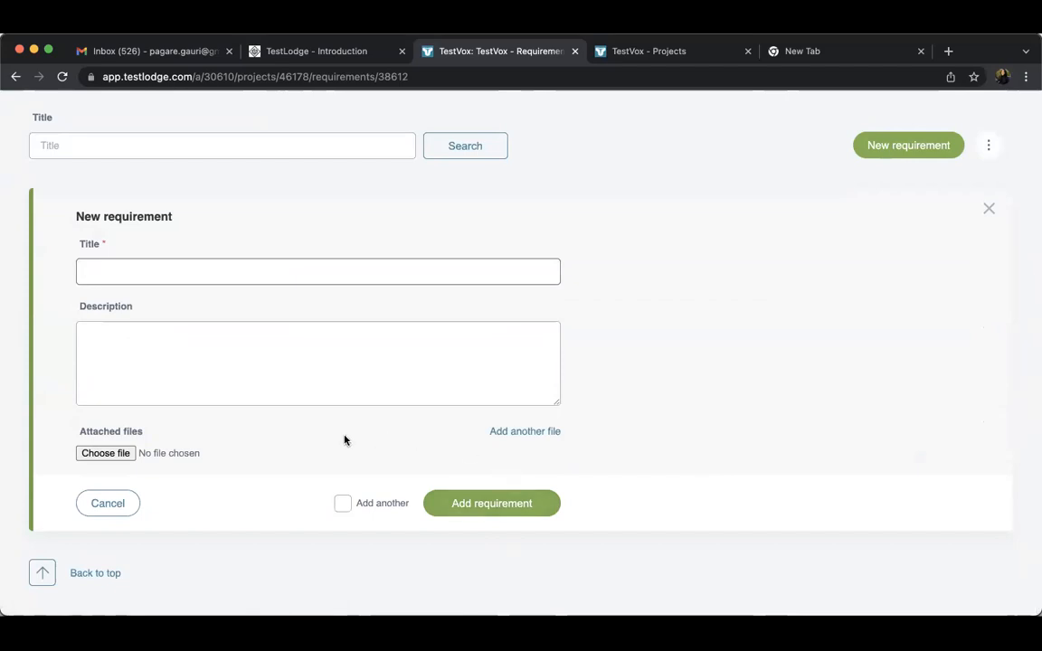
scroll(505, 321, up, 4)
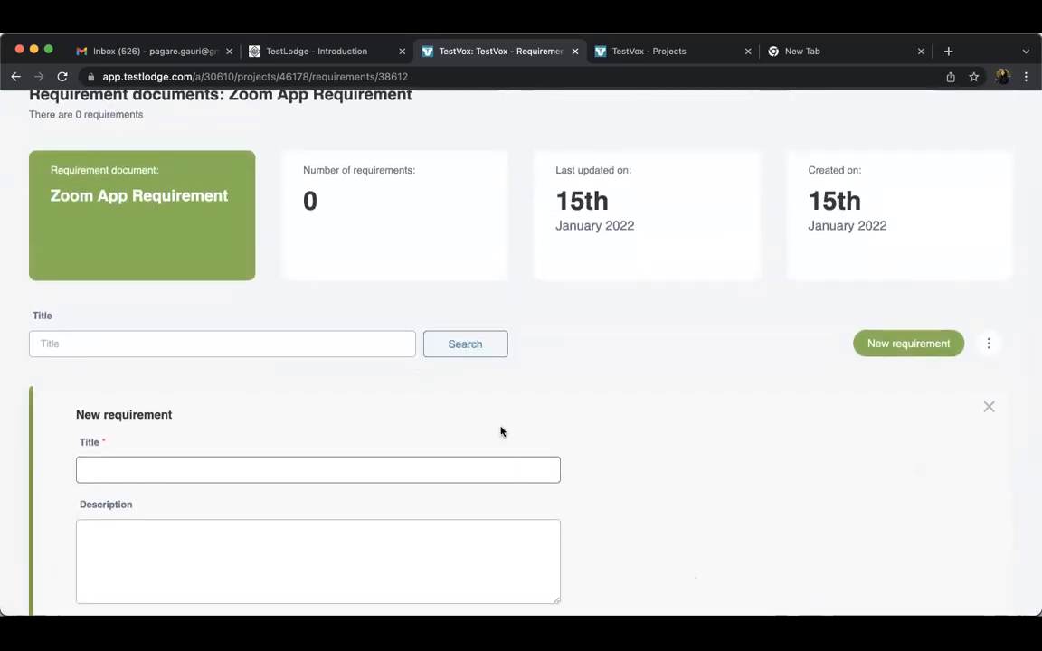
scroll(506, 431, down, 1)
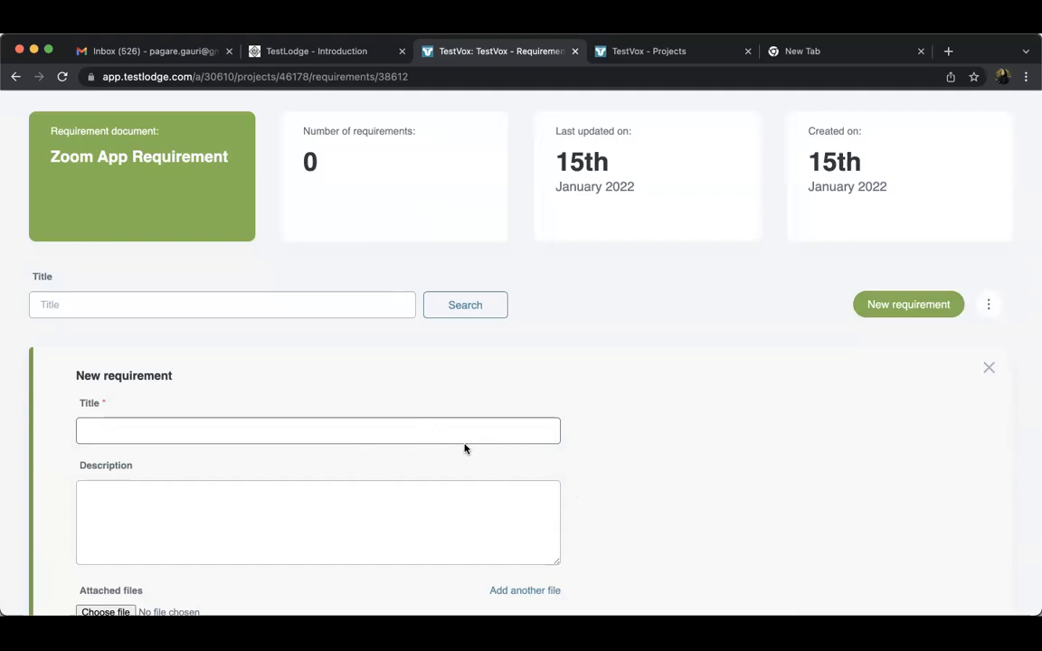
text(Add upt)
text(o 100mpart)
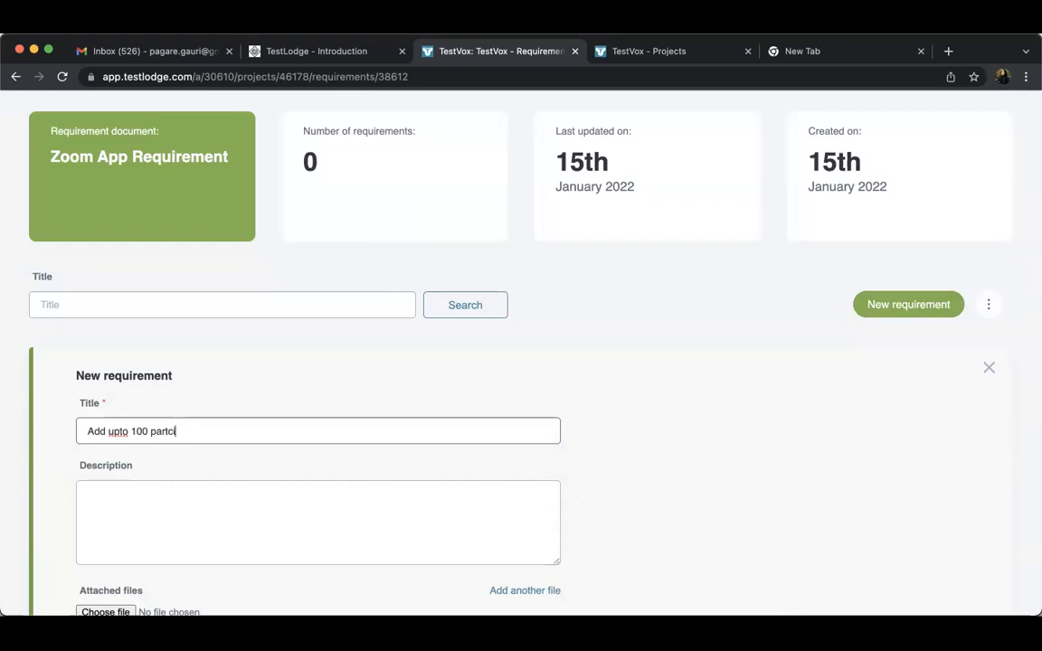
text(icipants)
Attach the file image_6487327.JPG to the new requirement
scroll(638, 462, down, 3)
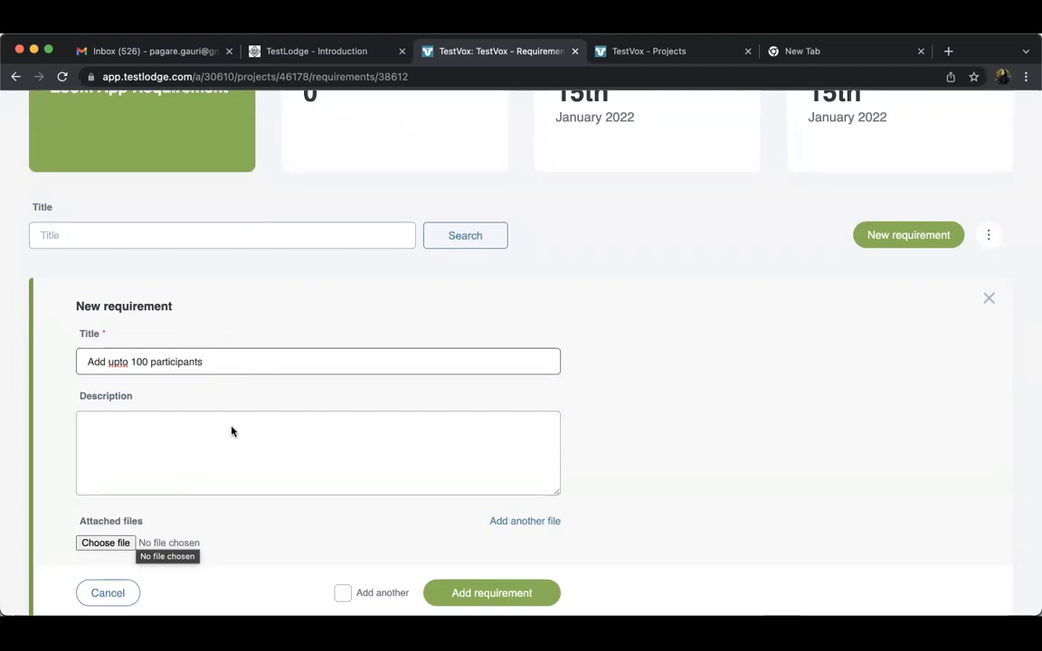
click(127, 543)
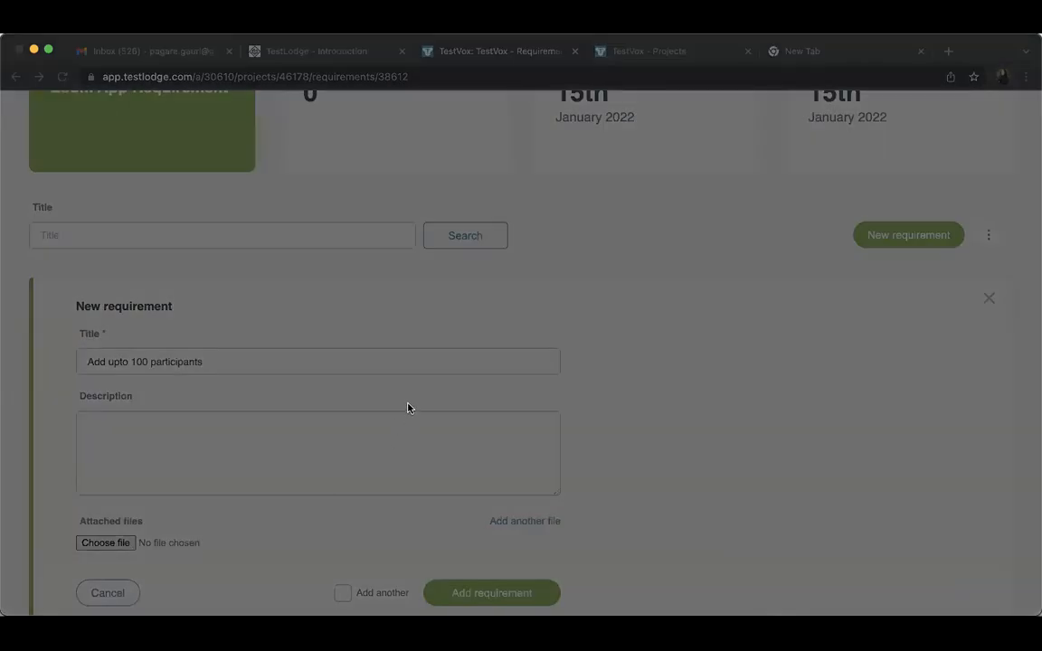
click(737, 602)
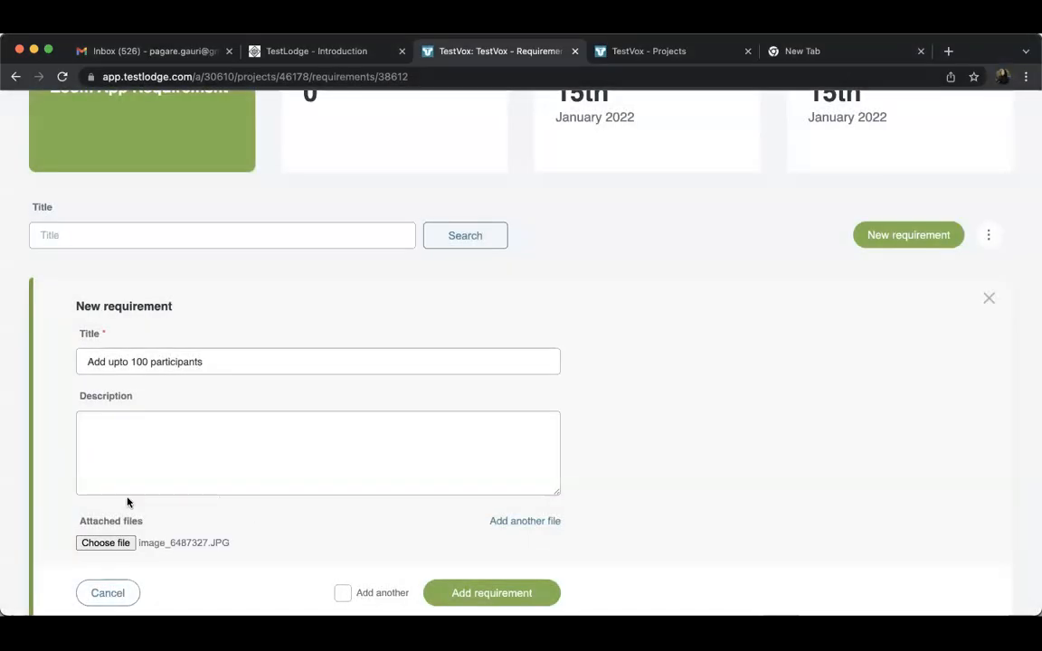
Fill in the requirement's description with two lines: "- User can add up to 100 users" and "- 101 user will be allowed or not"
click(205, 460)
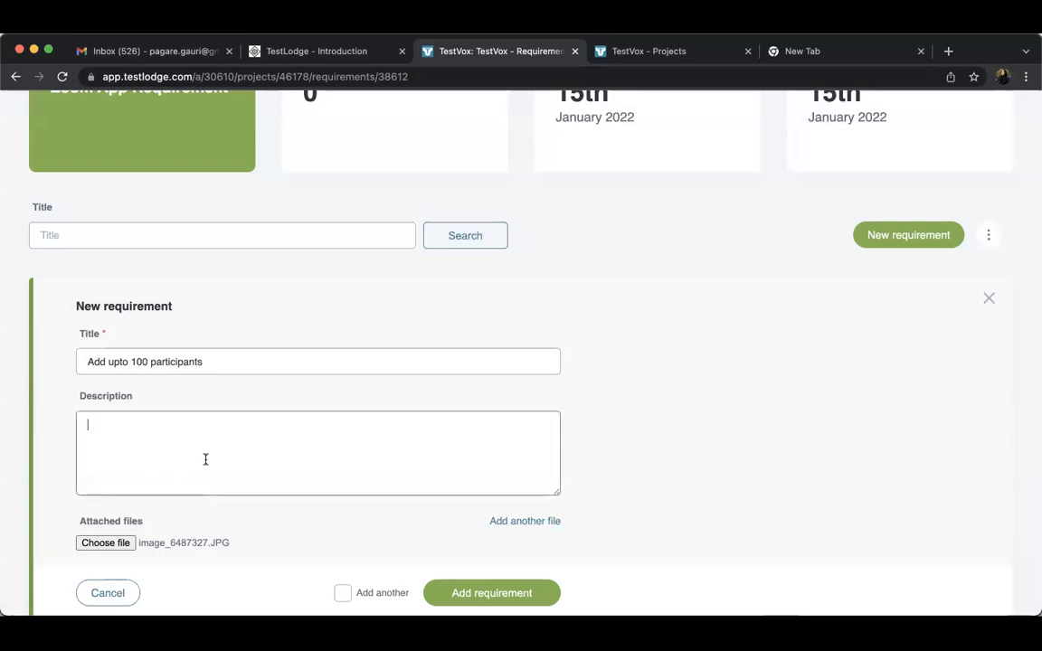
text(- User can add up)
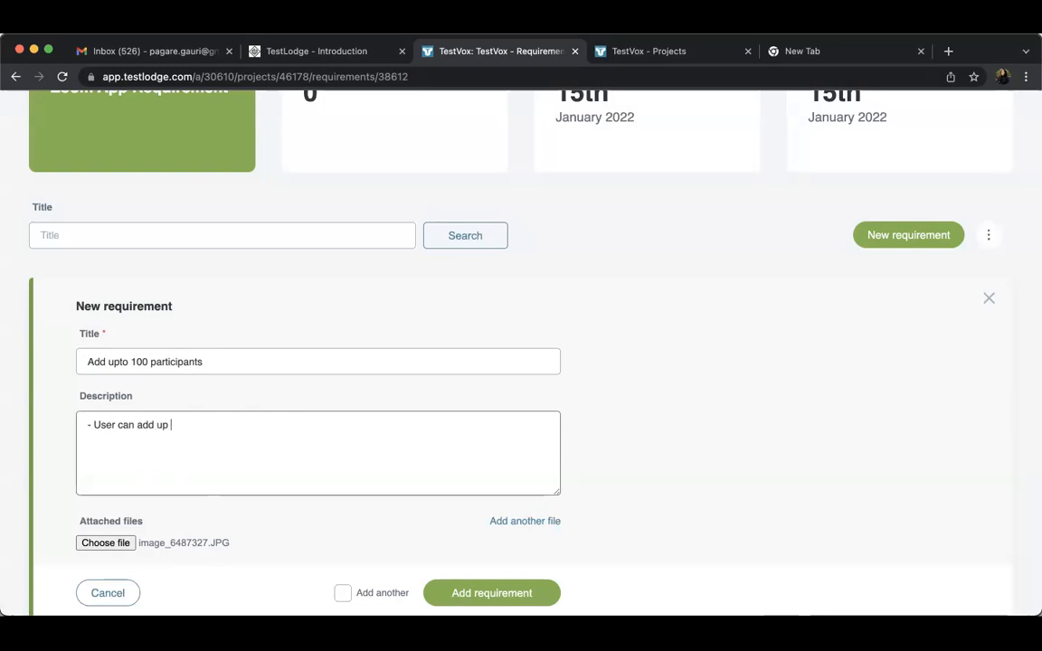
text( to 100 )
text(users - )
text(101)
text( user w)
text(ill be allowe)
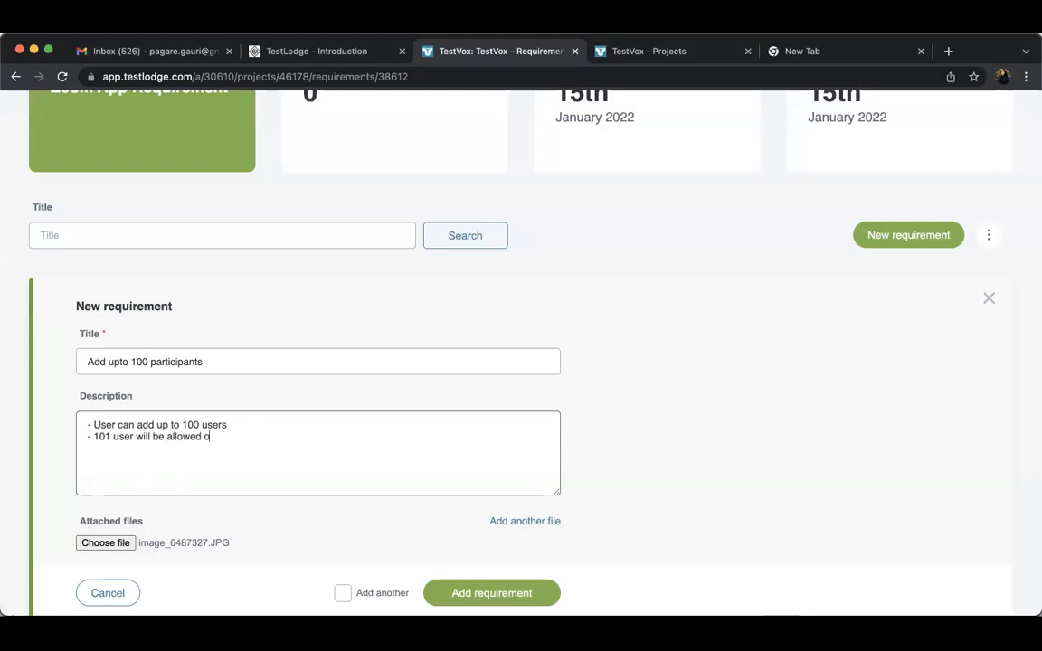
text(d or not)
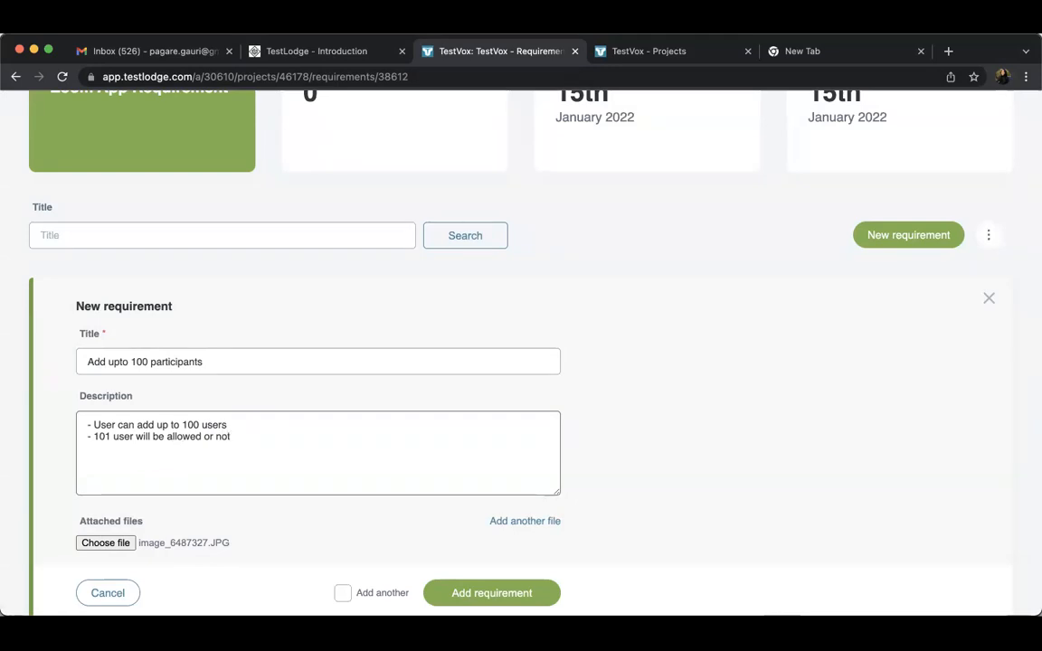
Review the completed requirement form and add the requirement to the document
scroll(217, 546, down, 1)
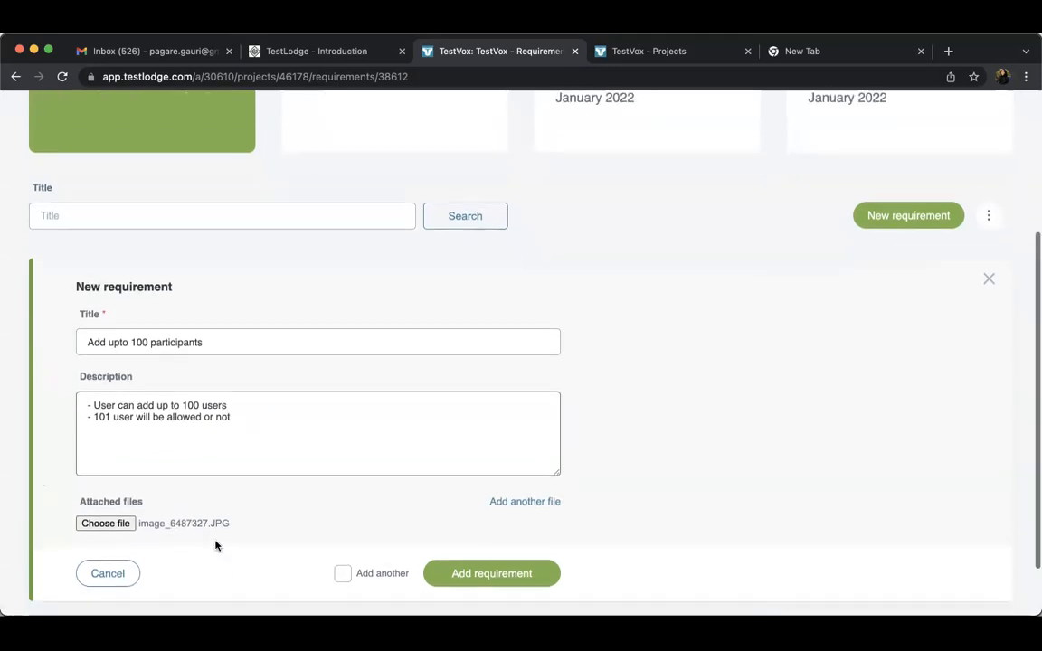
scroll(216, 545, down, 1)
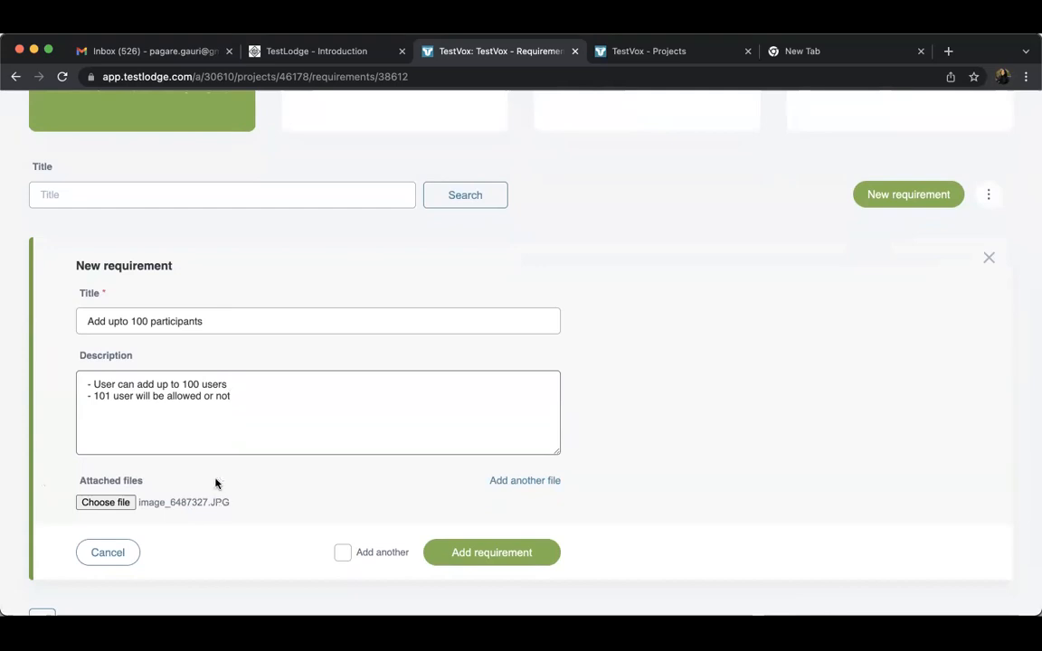
triple_click(157, 328)
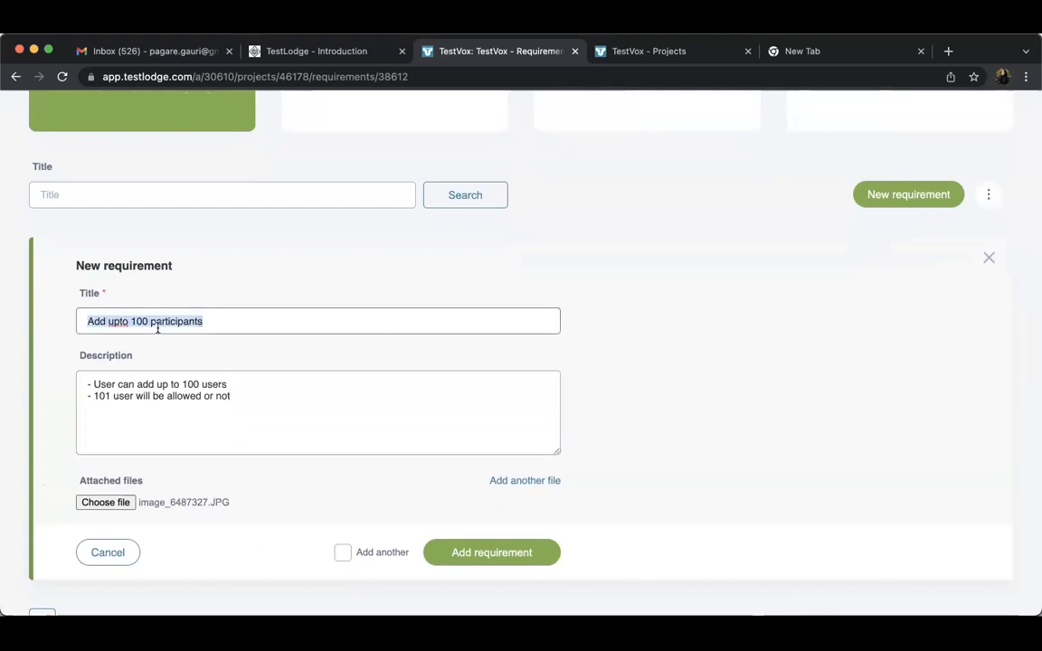
click(463, 555)
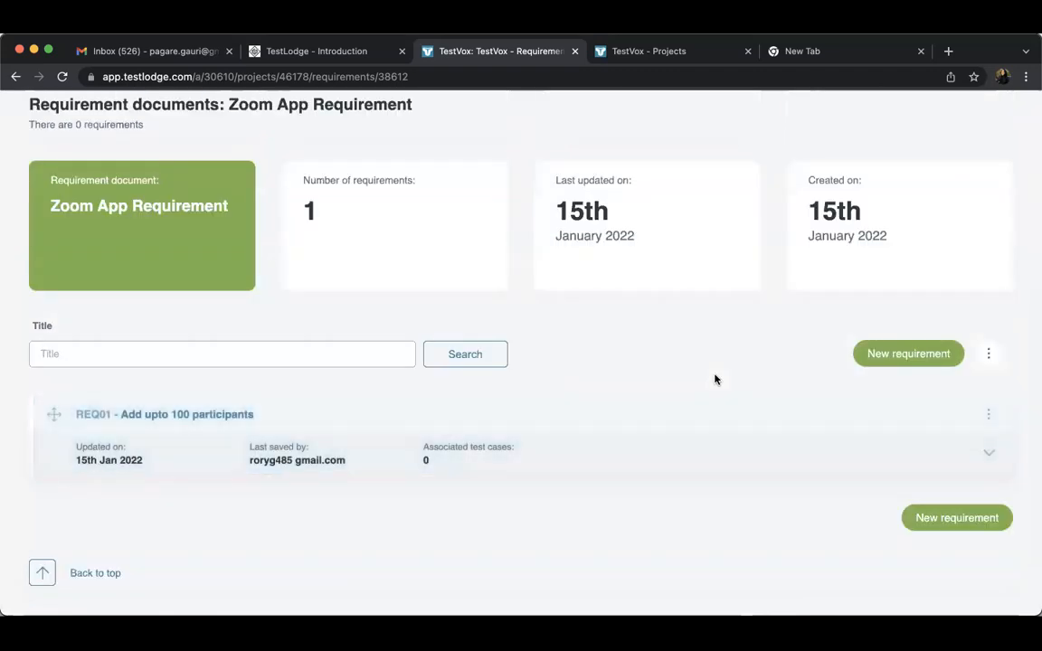
Add a second requirement titled "Screen recording" without a description or attached file
click(909, 360)
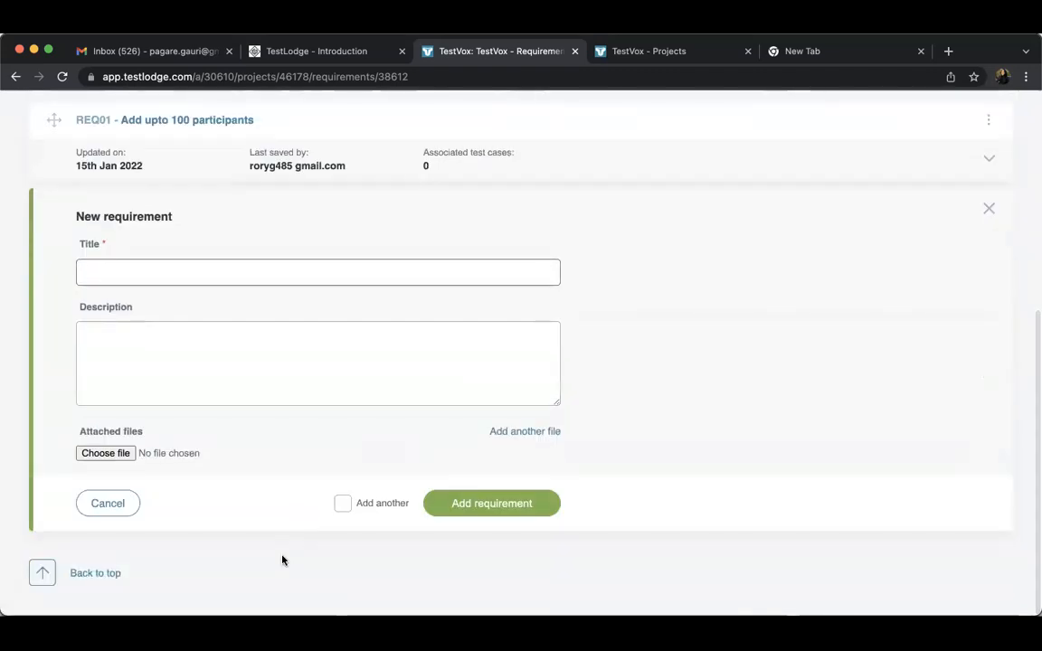
click(259, 273)
text(Screen recording)
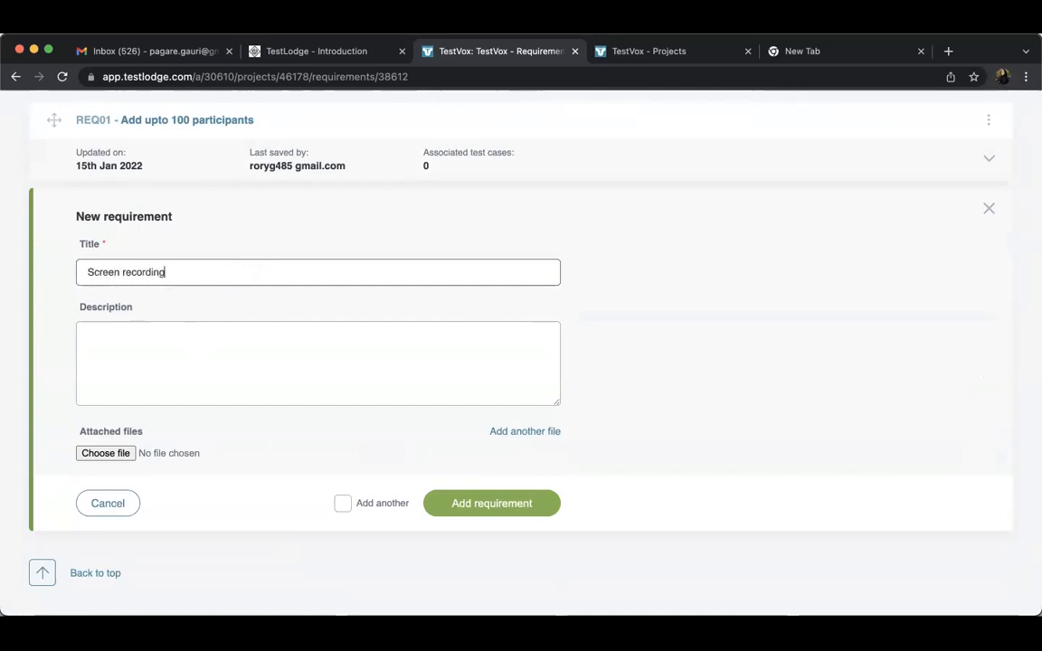
click(179, 372)
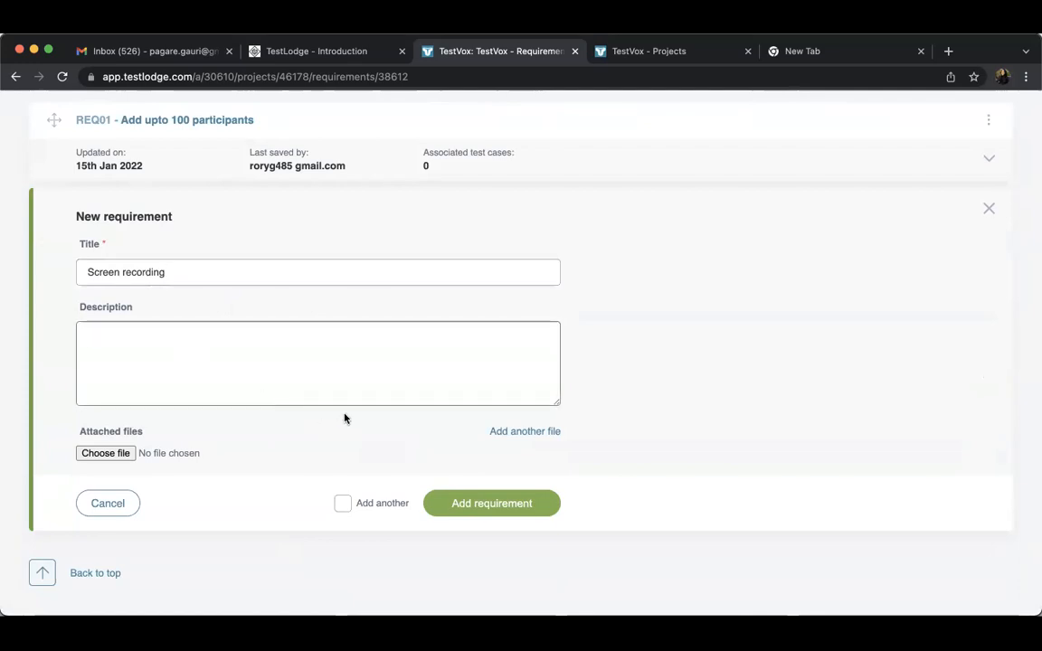
triple_click(164, 270)
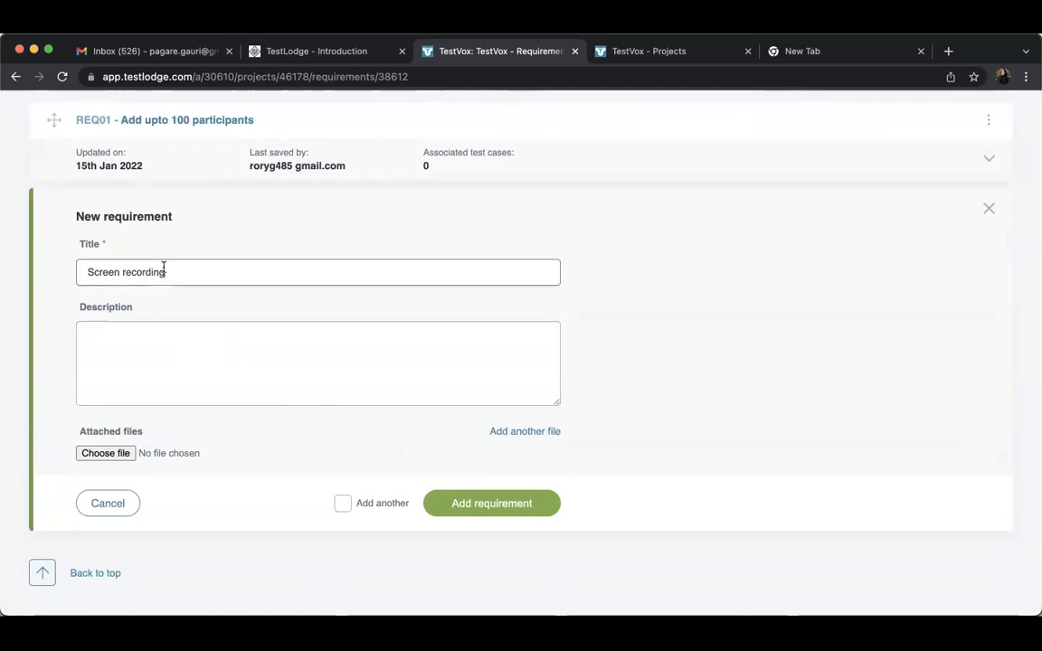
click(188, 335)
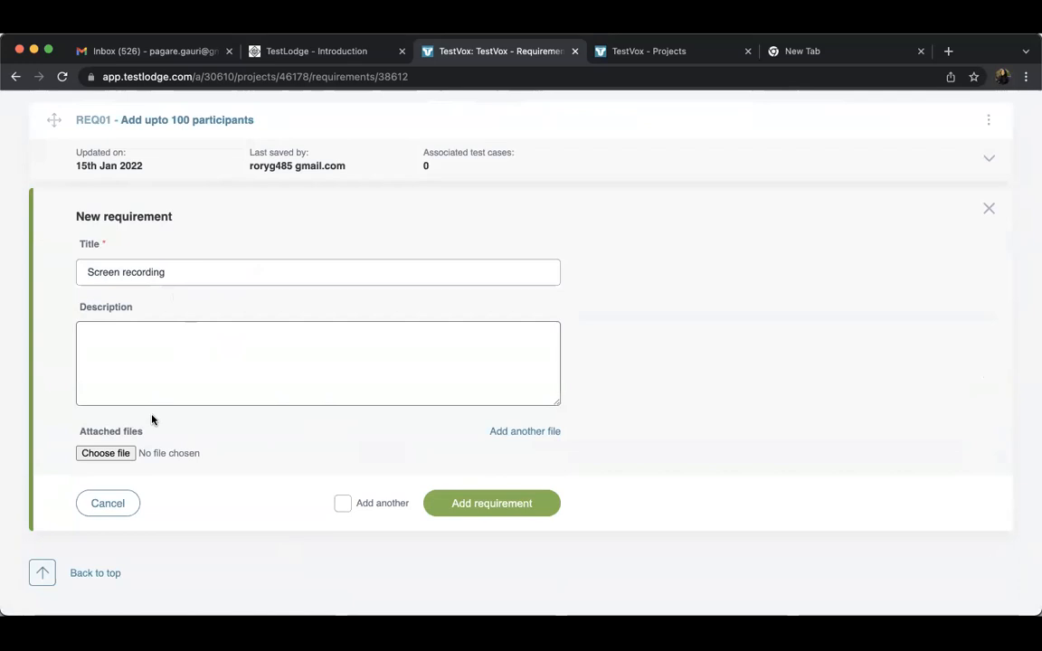
click(107, 455)
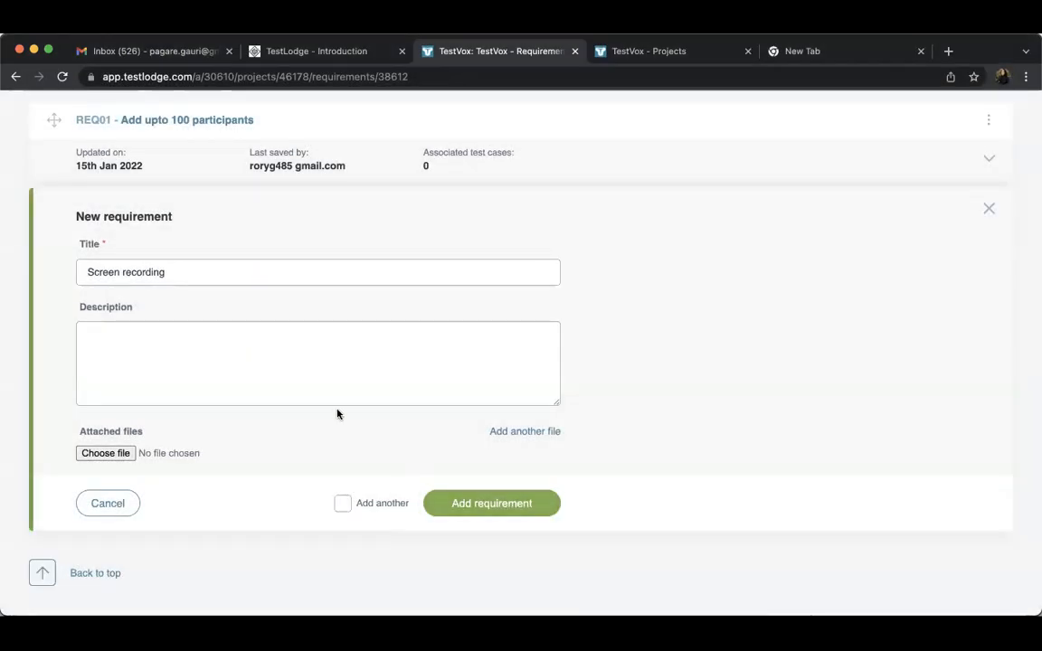
click(349, 353)
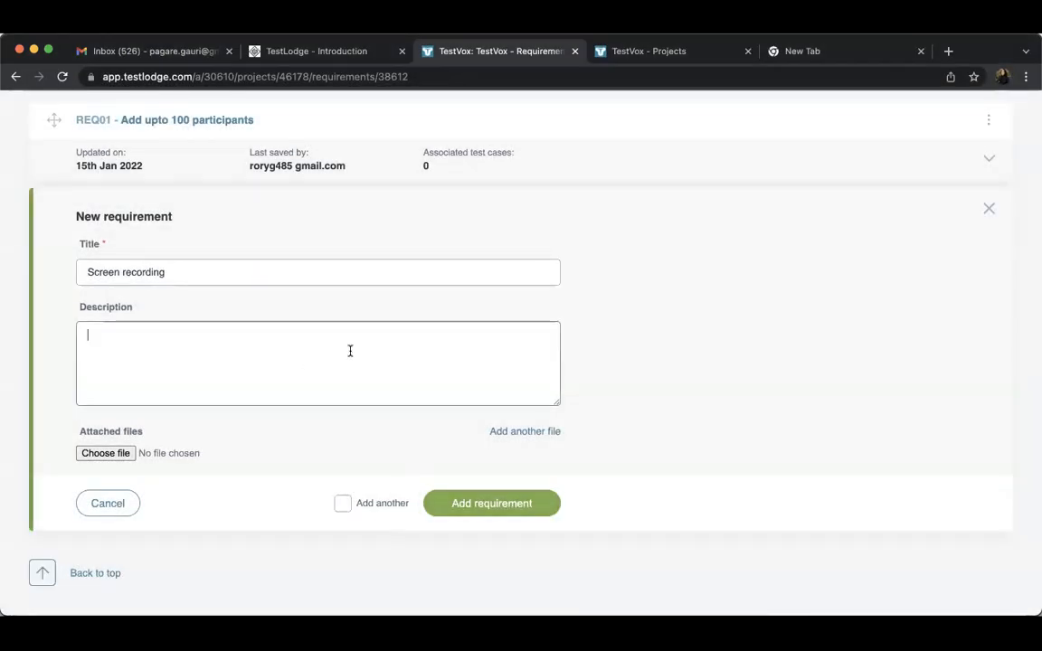
click(507, 502)
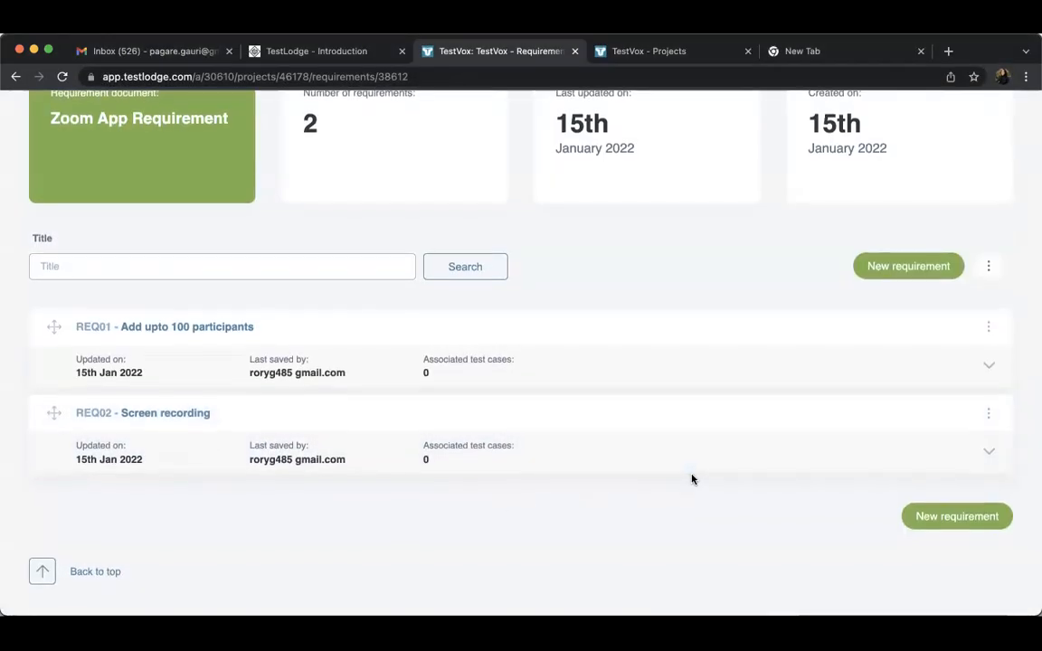
Create a test suite named "NorthLadder" in the project without an associated test plan
scroll(692, 480, up, 3)
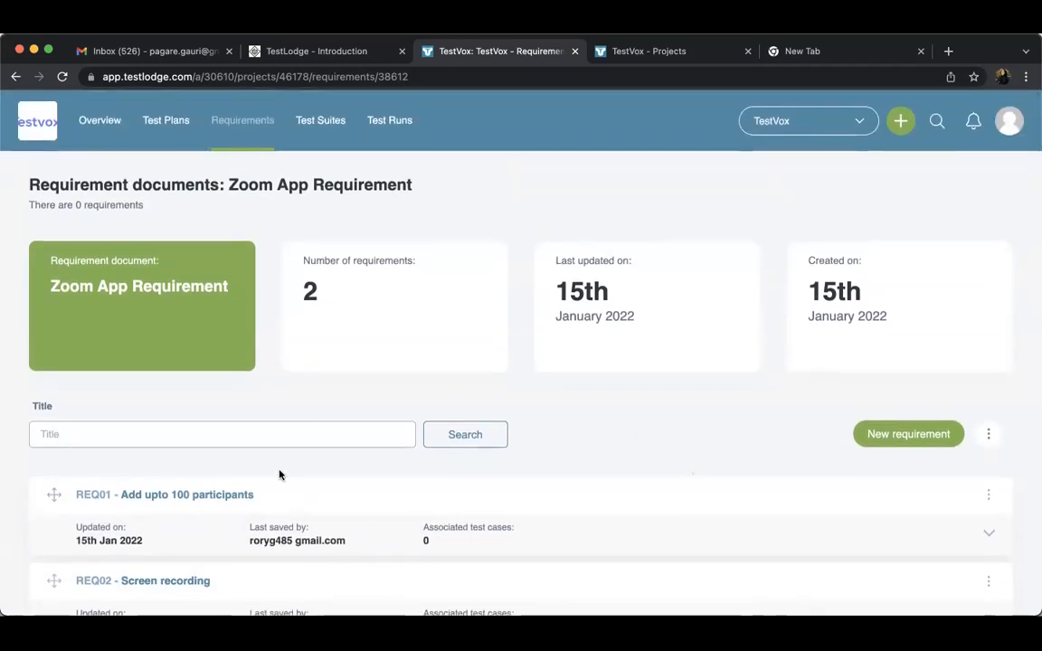
scroll(418, 472, down, 2)
scroll(419, 473, up, 2)
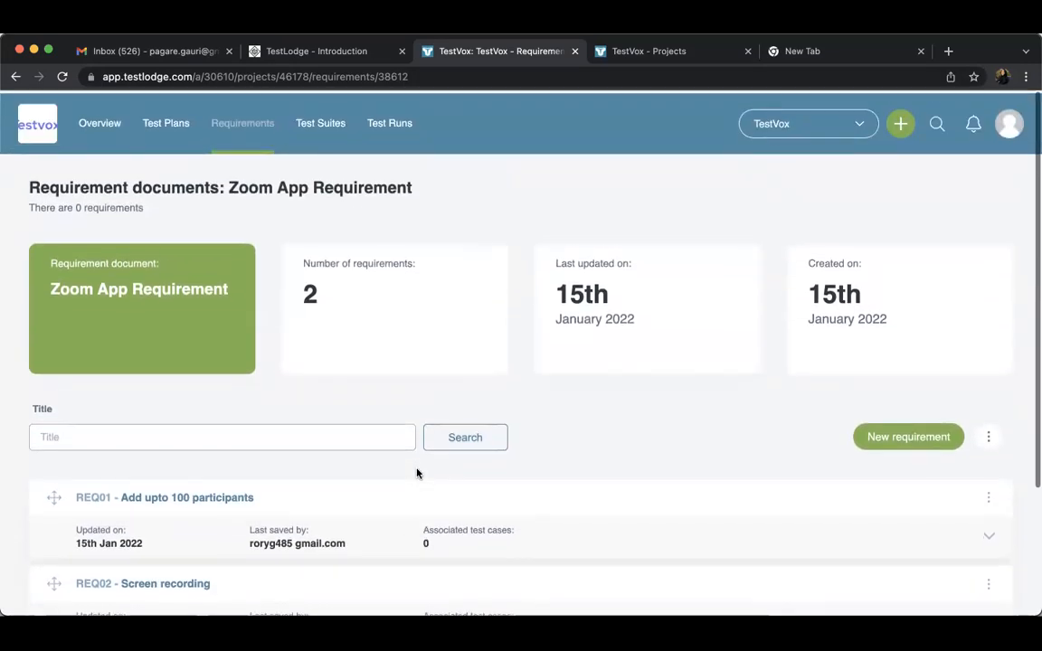
click(324, 128)
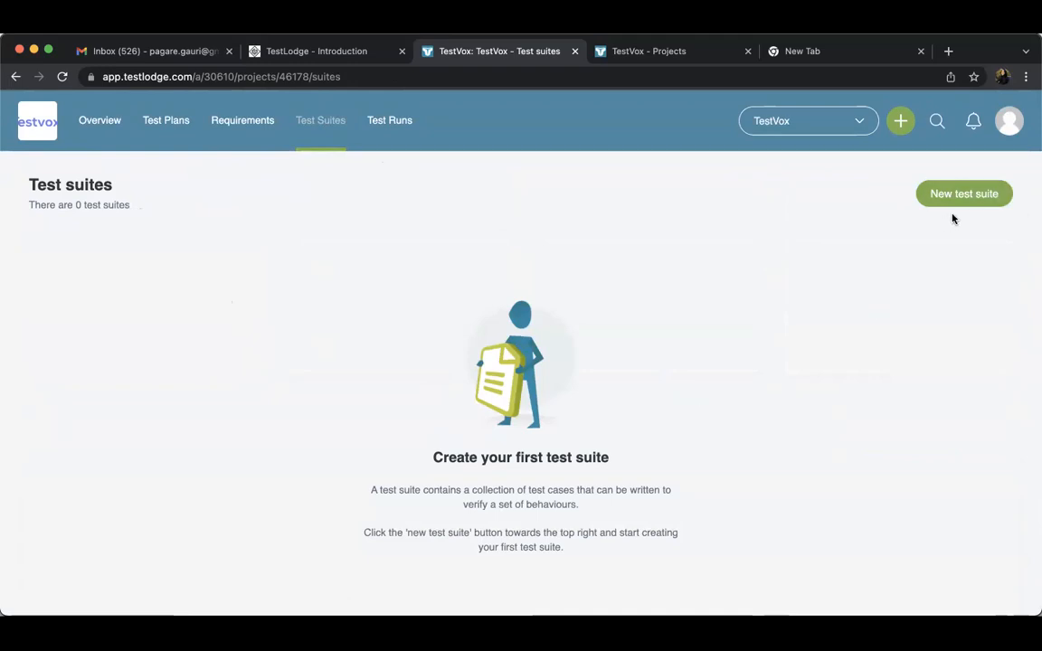
click(965, 194)
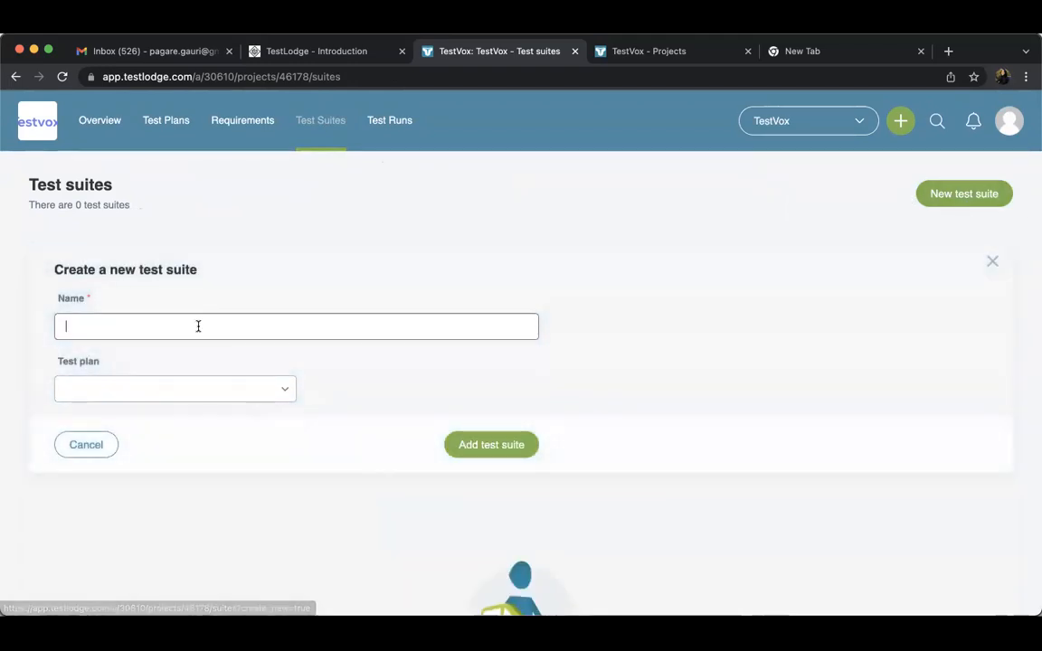
text(Nor)
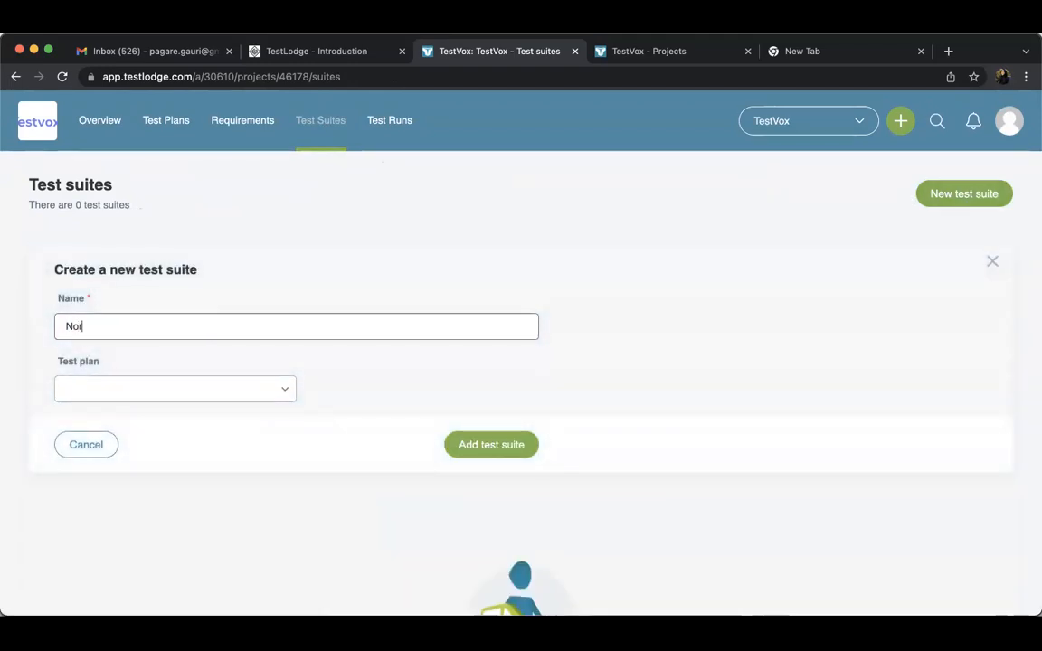
text(thLadder)
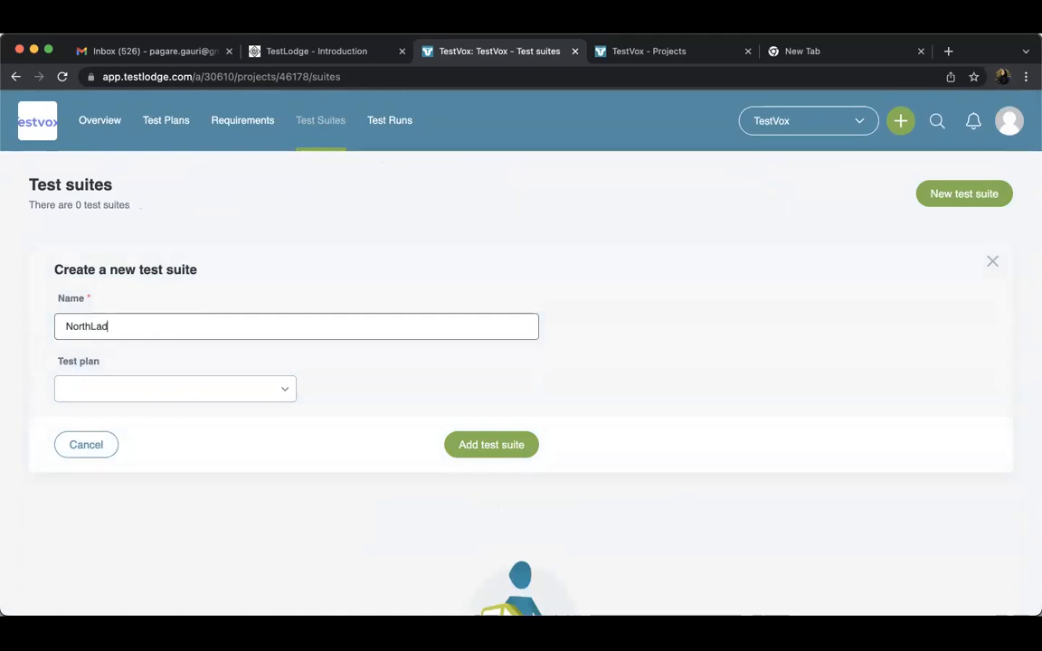
click(470, 445)
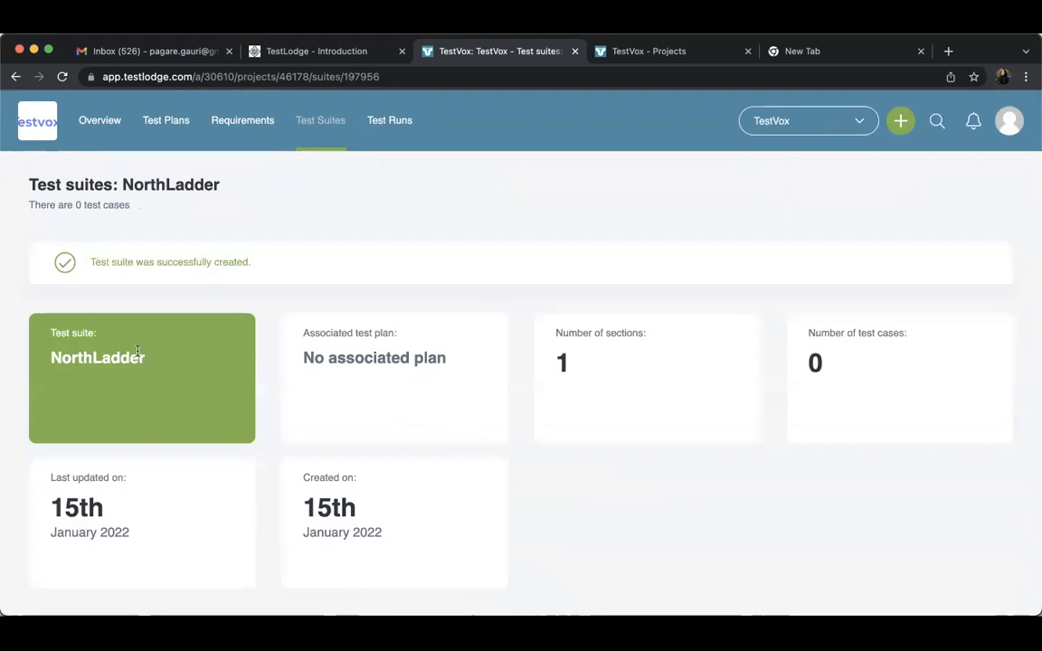
Look over the NorthLadder suite, then create another test suite named "ABC Project" without an associated test plan
scroll(565, 498, down, 2)
scroll(565, 500, down, 5)
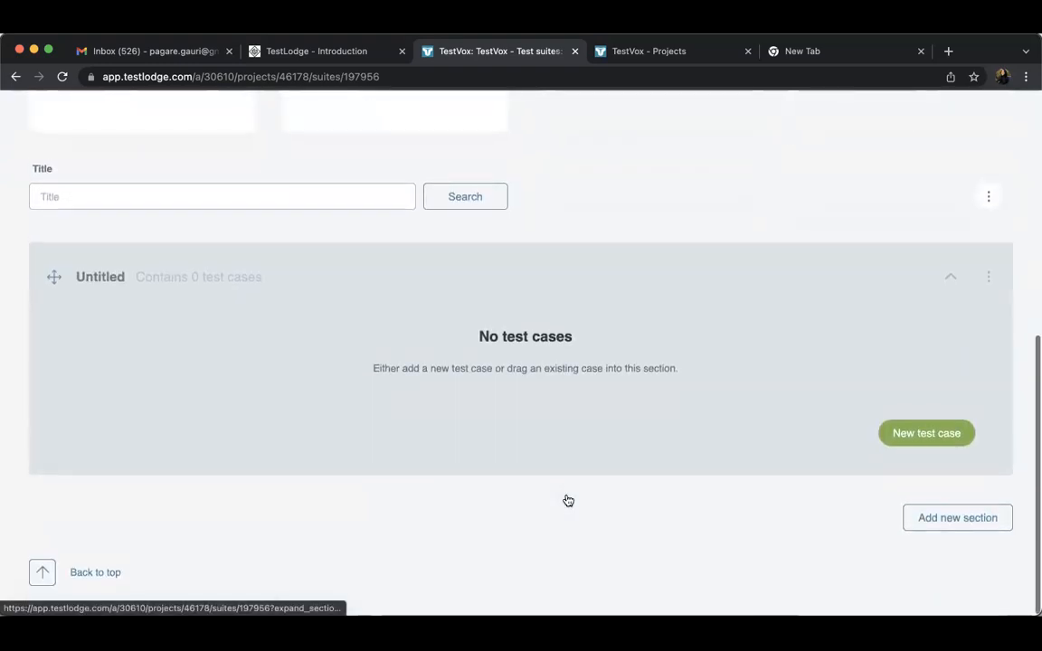
scroll(565, 499, up, 7)
click(324, 134)
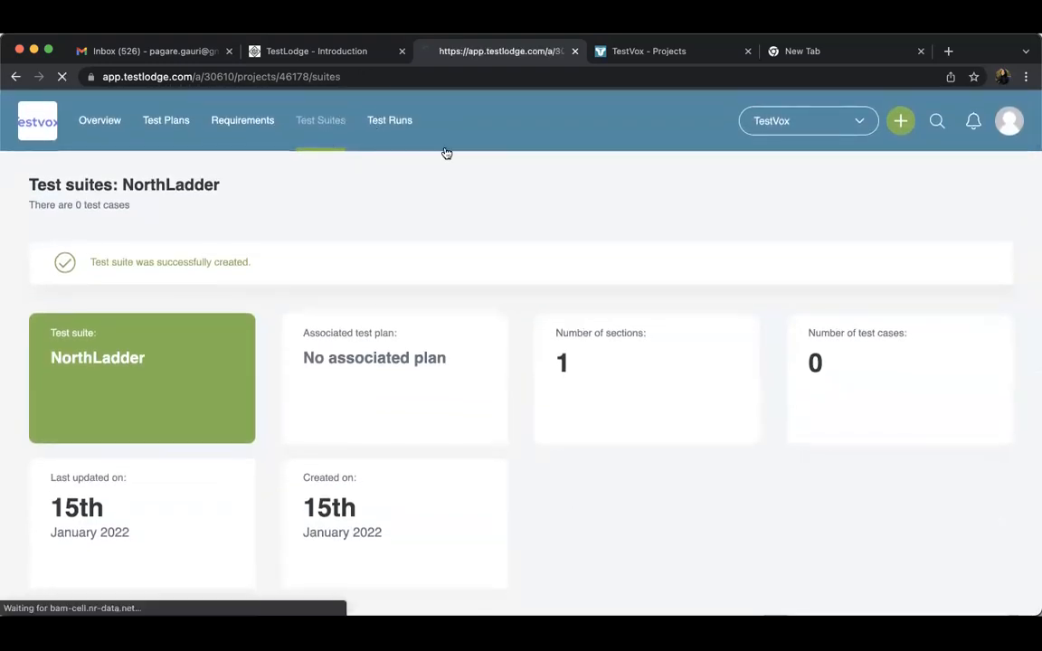
click(966, 199)
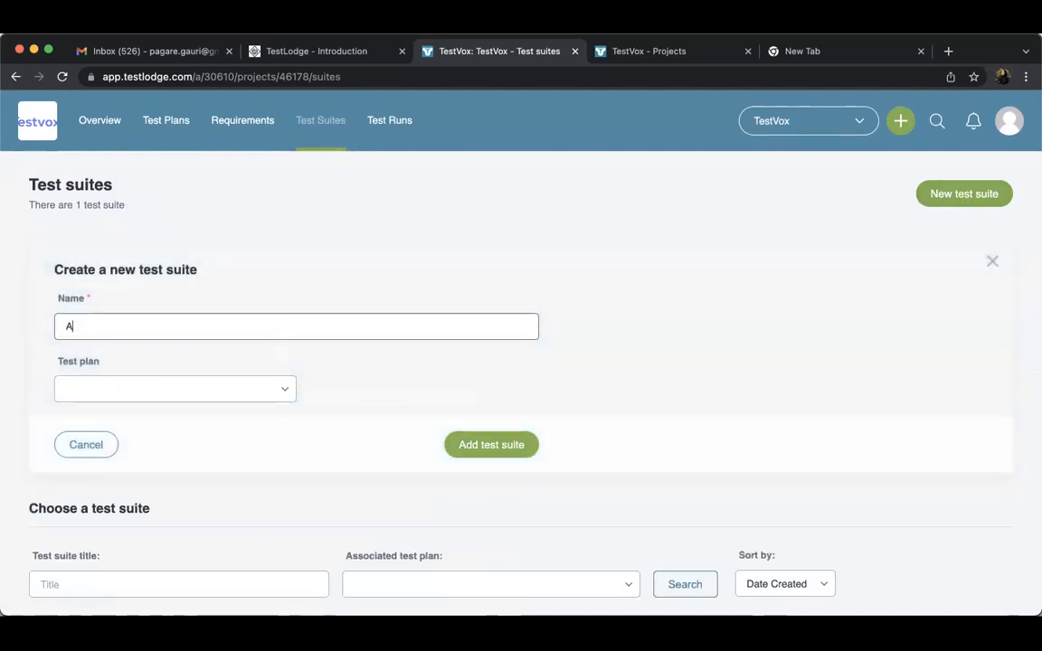
text(ABC Project)
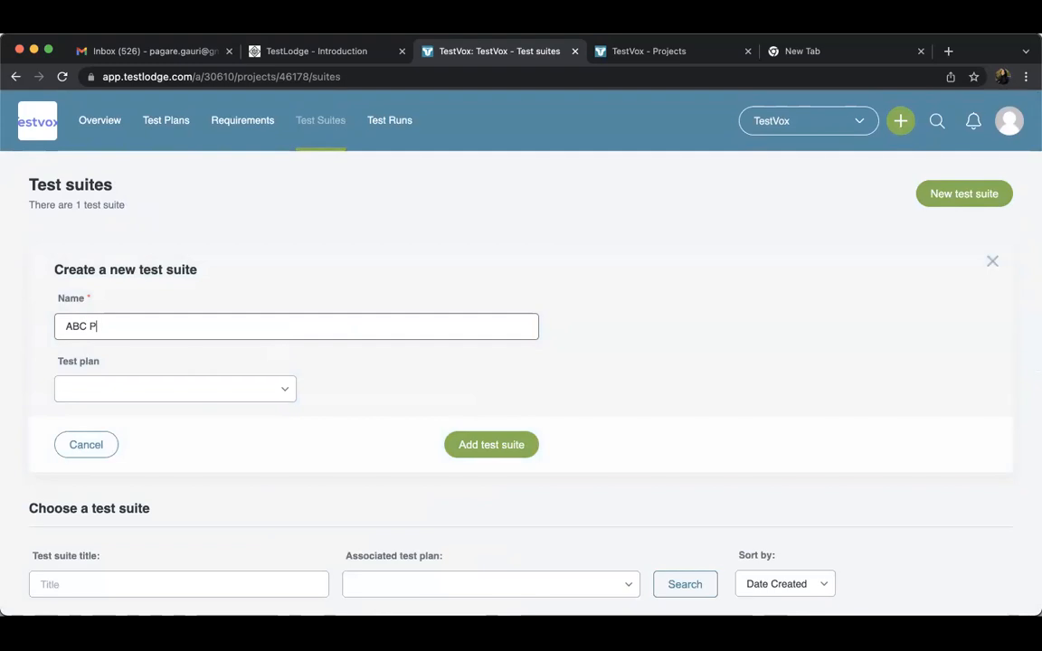
click(482, 445)
scroll(478, 526, down, 1)
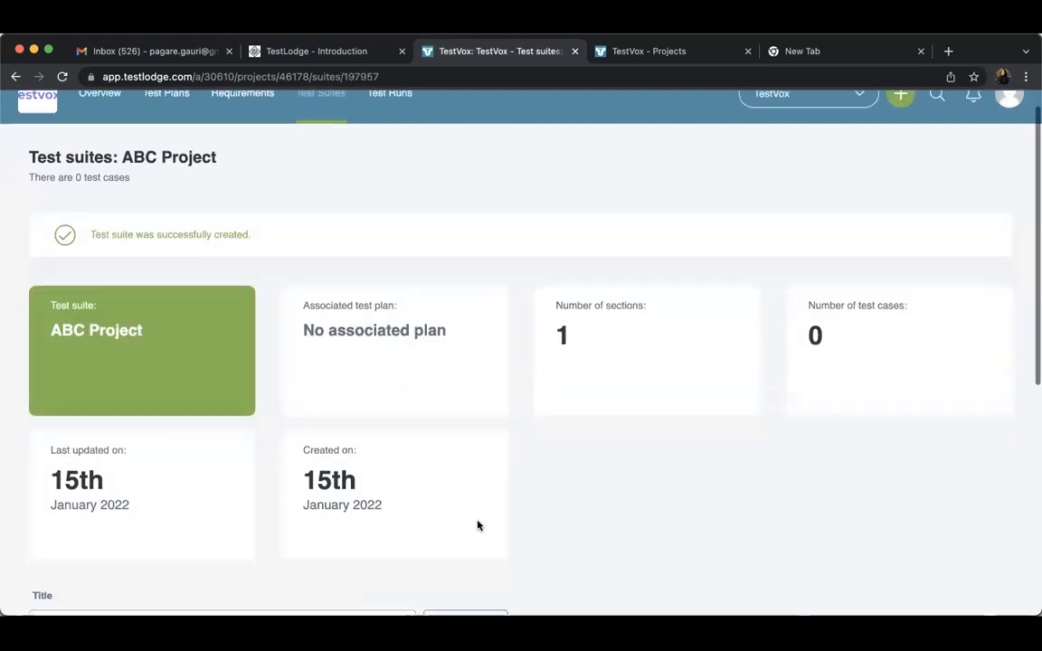
Open the ABC Project suite from the test suites list and look over its summary cards and untitled section
scroll(479, 525, up, 1)
click(337, 128)
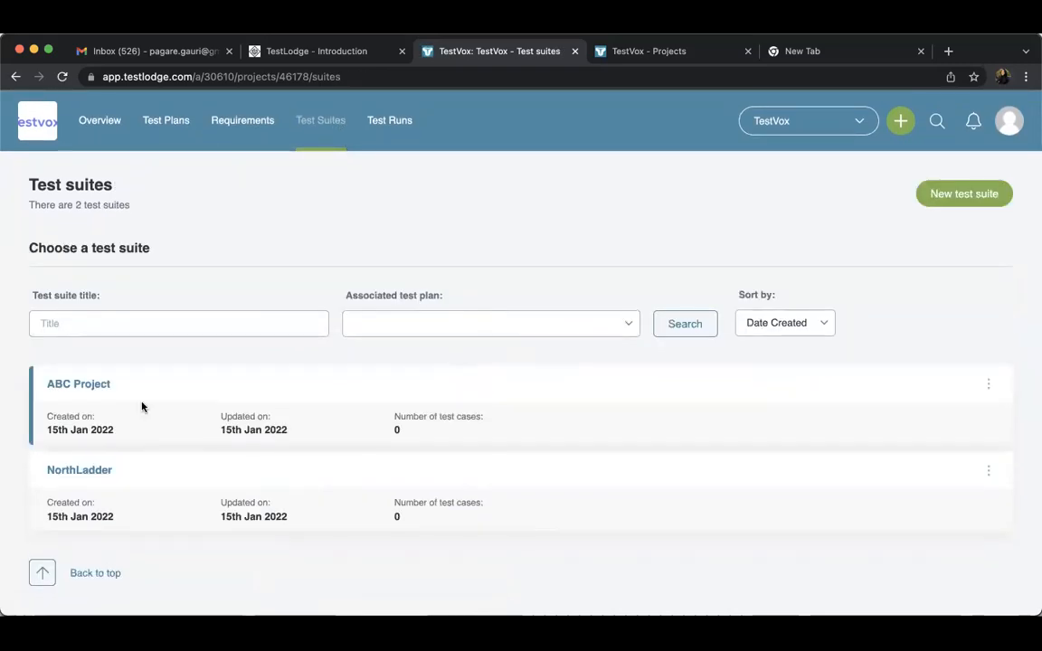
click(89, 386)
scroll(497, 398, down, 5)
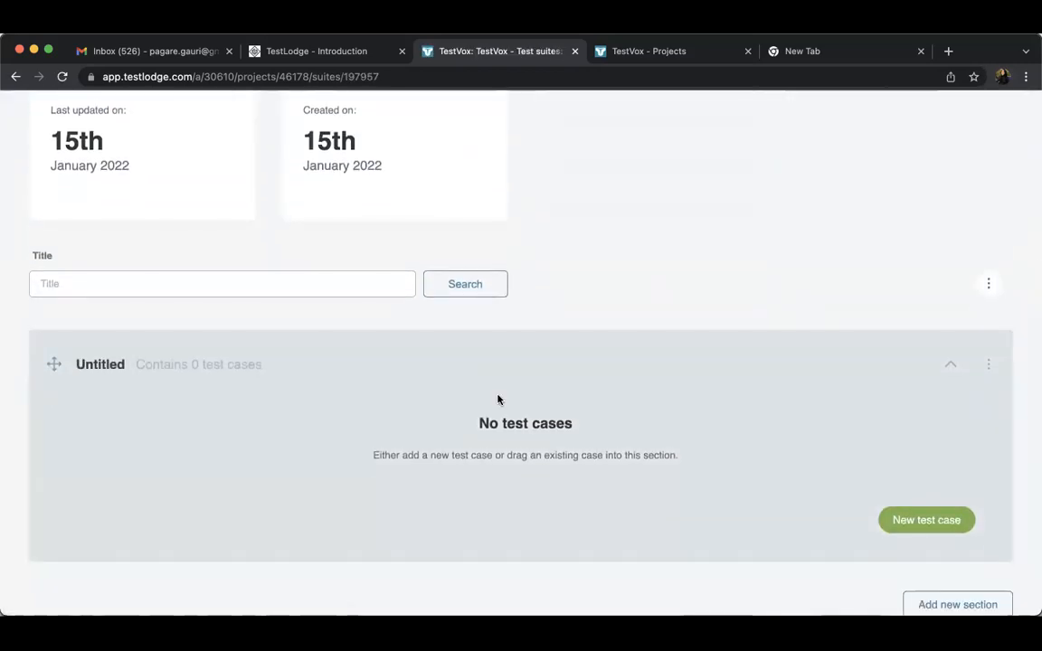
scroll(498, 399, up, 3)
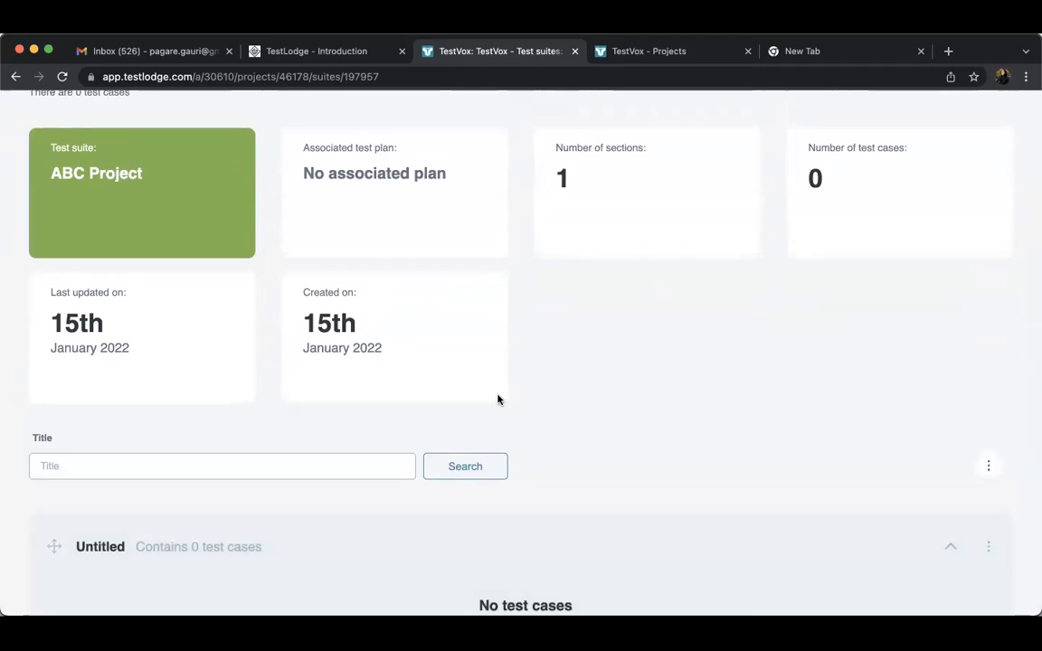
scroll(497, 398, down, 5)
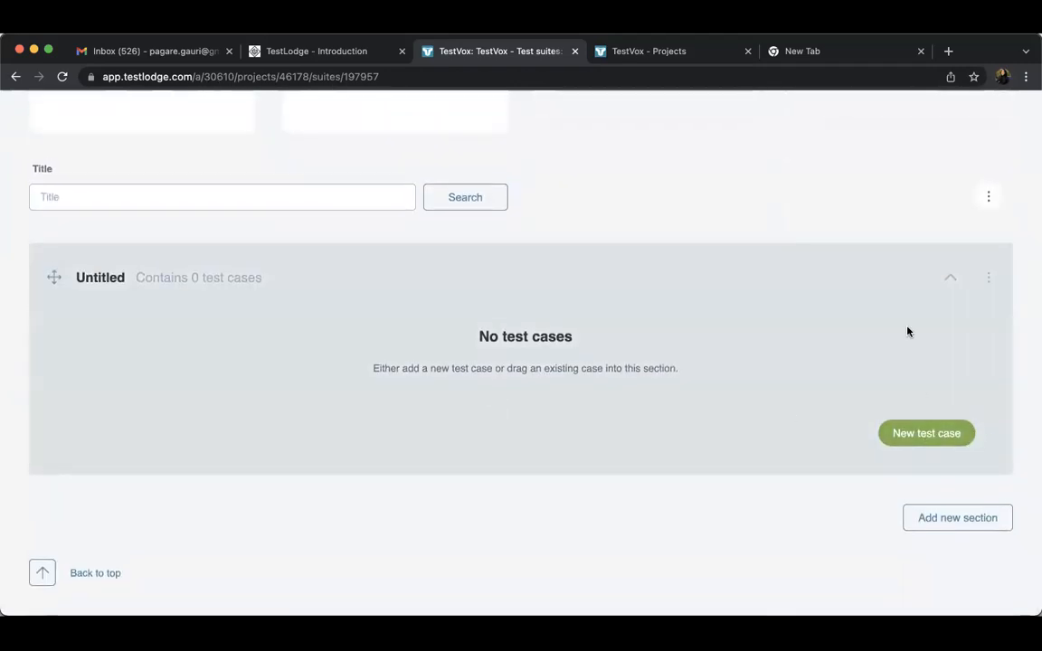
scroll(898, 318, up, 6)
scroll(898, 318, down, 5)
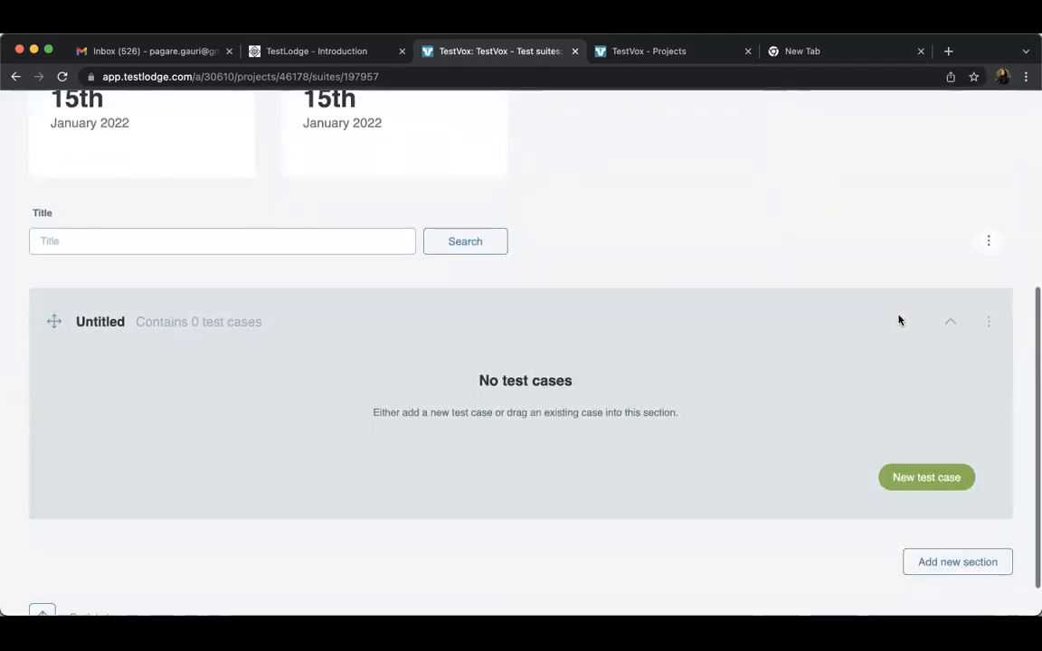
scroll(898, 318, up, 6)
Reopen the ABC Project suite from the test suites list and rename its untitled section to "Login Page"
click(322, 119)
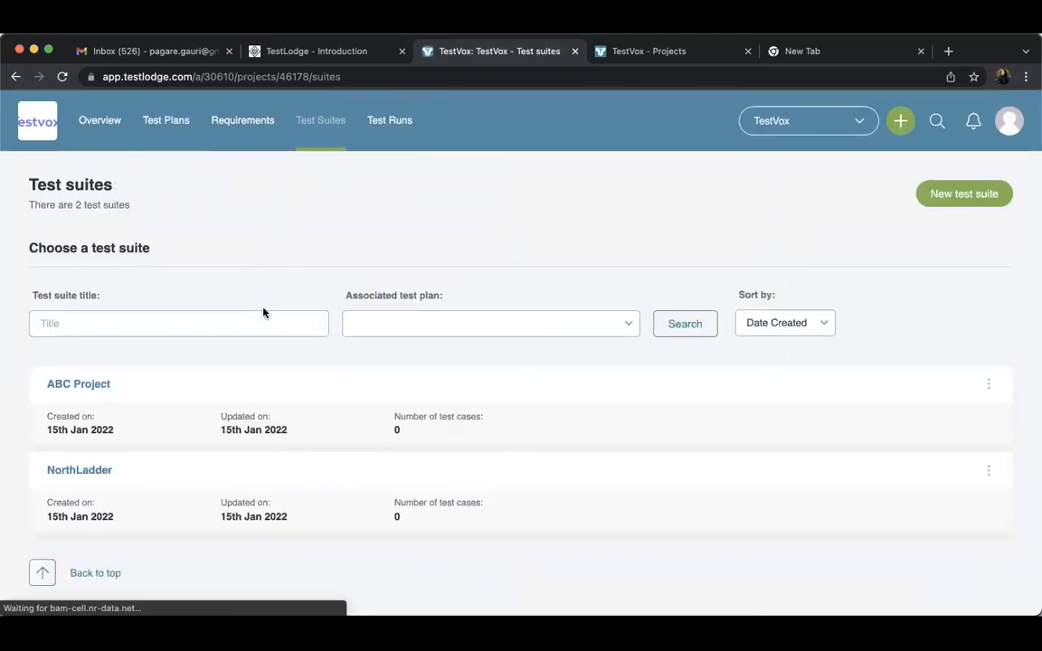
click(98, 388)
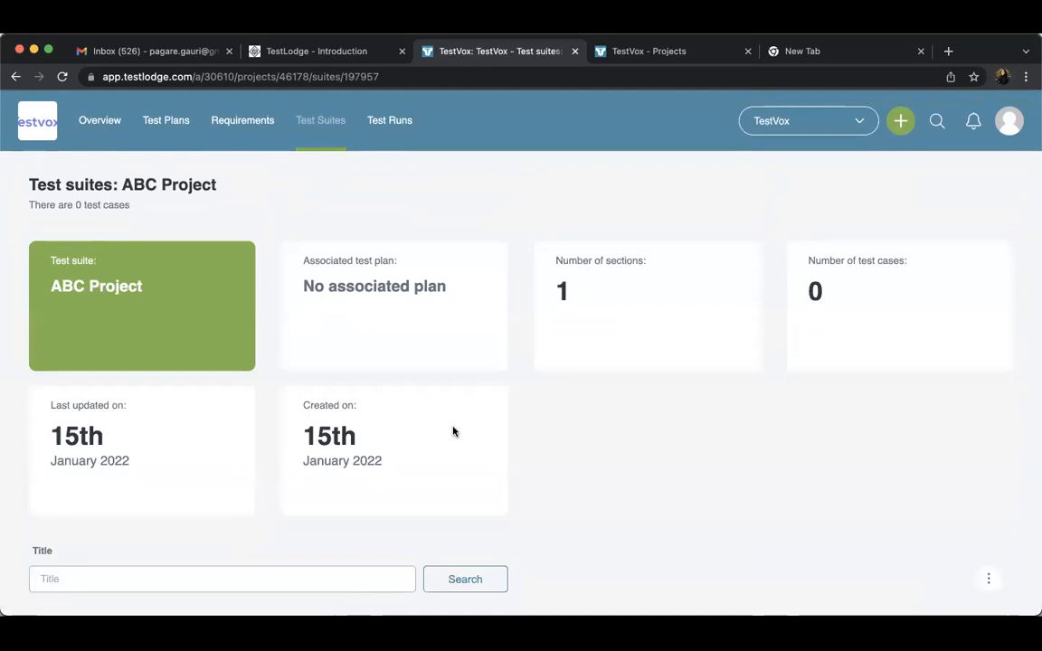
scroll(453, 432, down, 5)
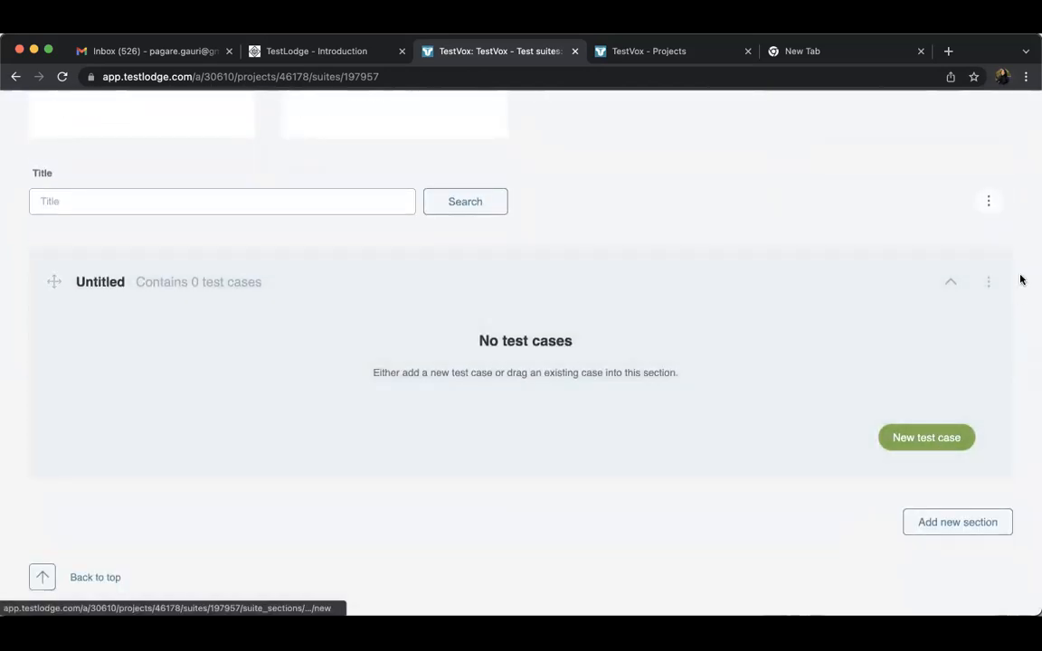
click(988, 281)
click(856, 344)
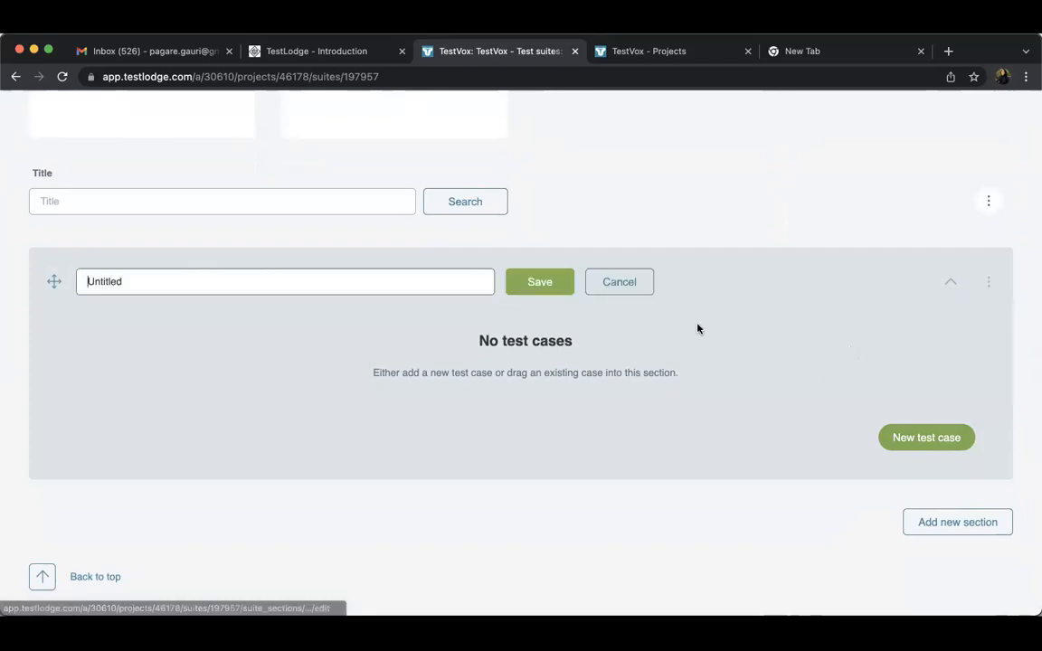
double_click(240, 276)
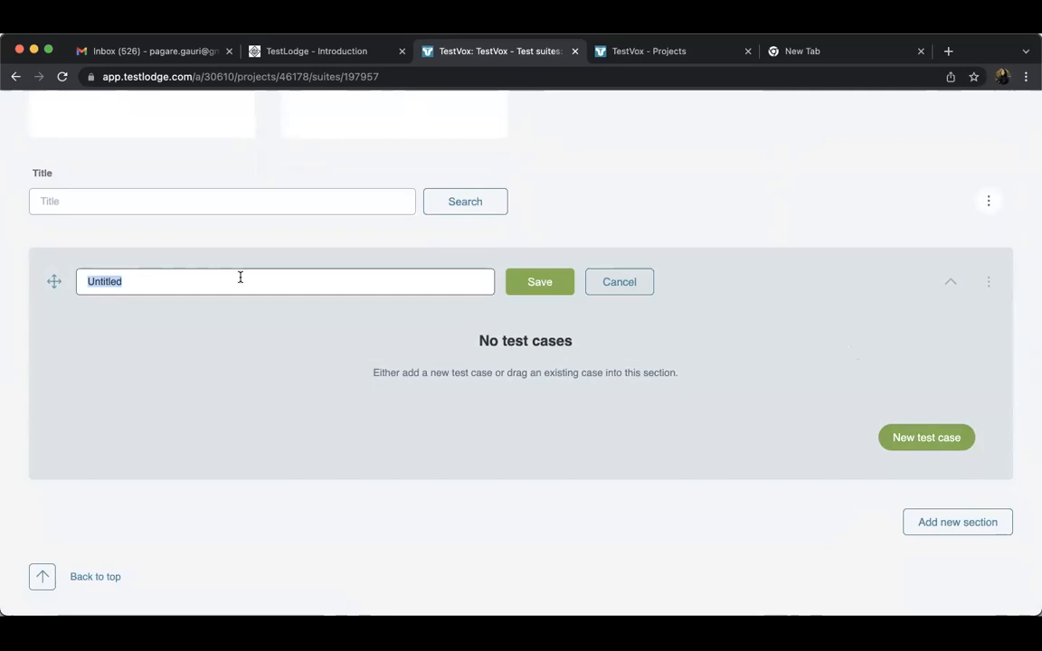
text(Login Page)
click(528, 282)
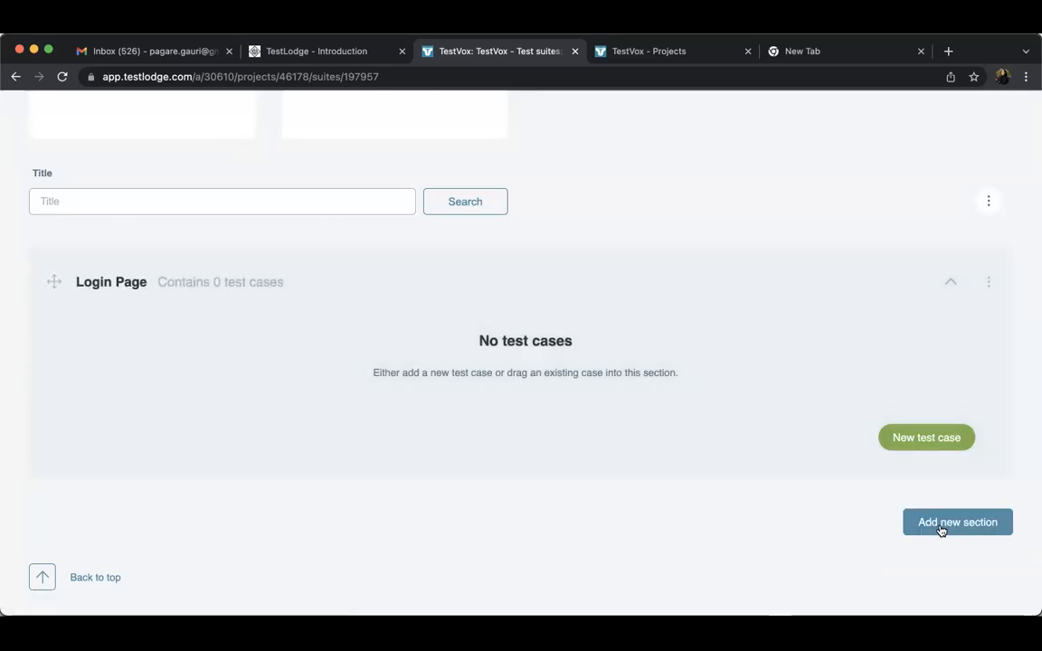
Add a new section titled "Screen Share" to the ABC Project suite
click(942, 524)
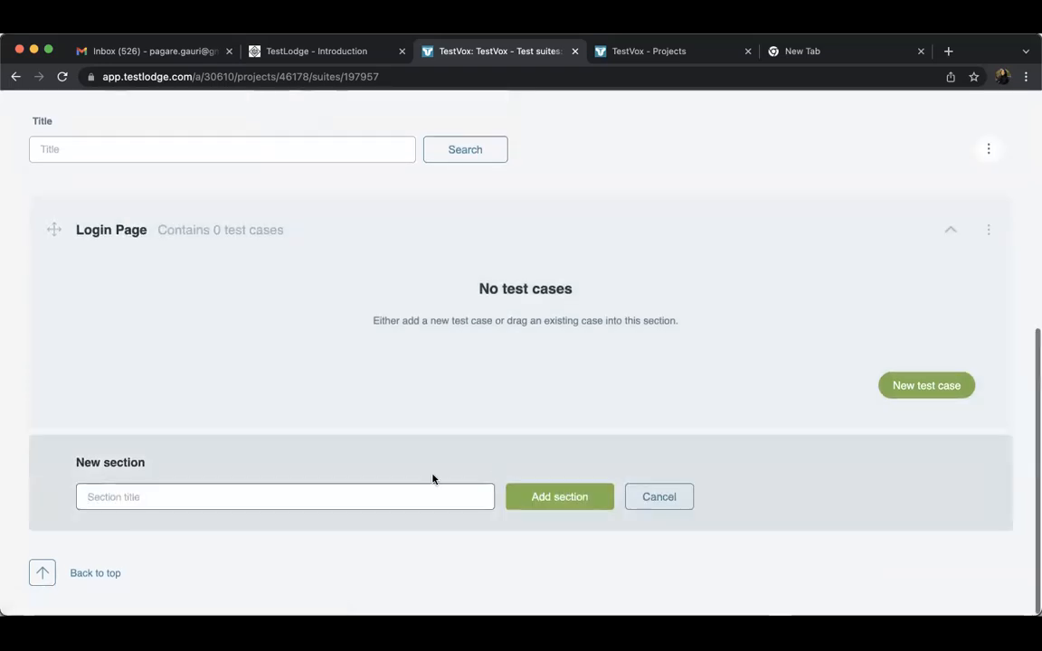
text(SC)
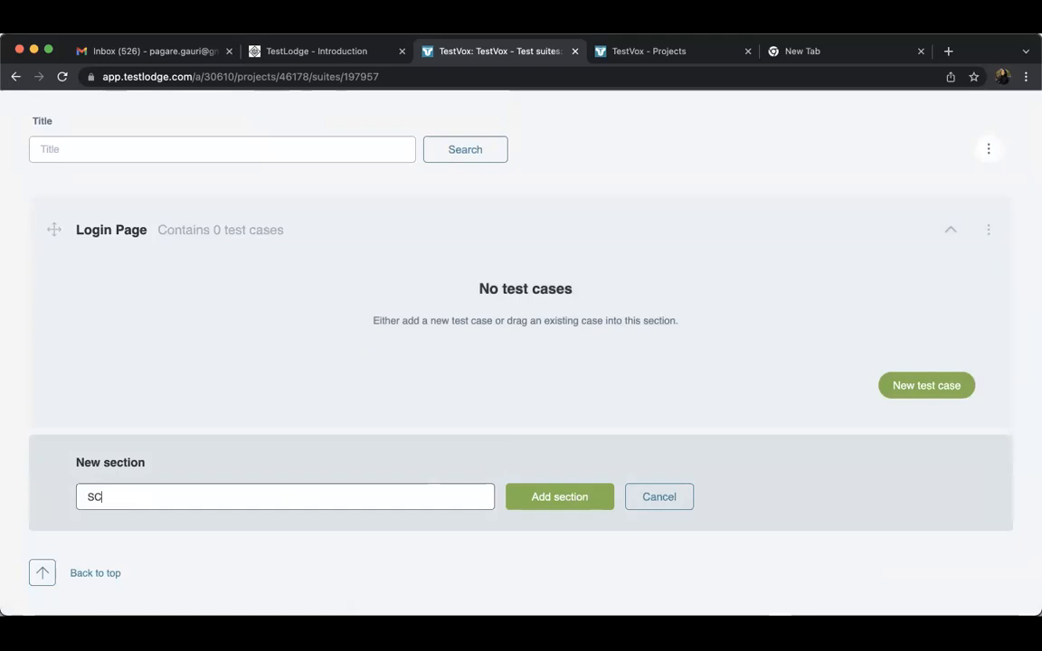
key(BackSpace)
key(BackSpace)
key(BackSpace)
text(creen Share)
click(570, 499)
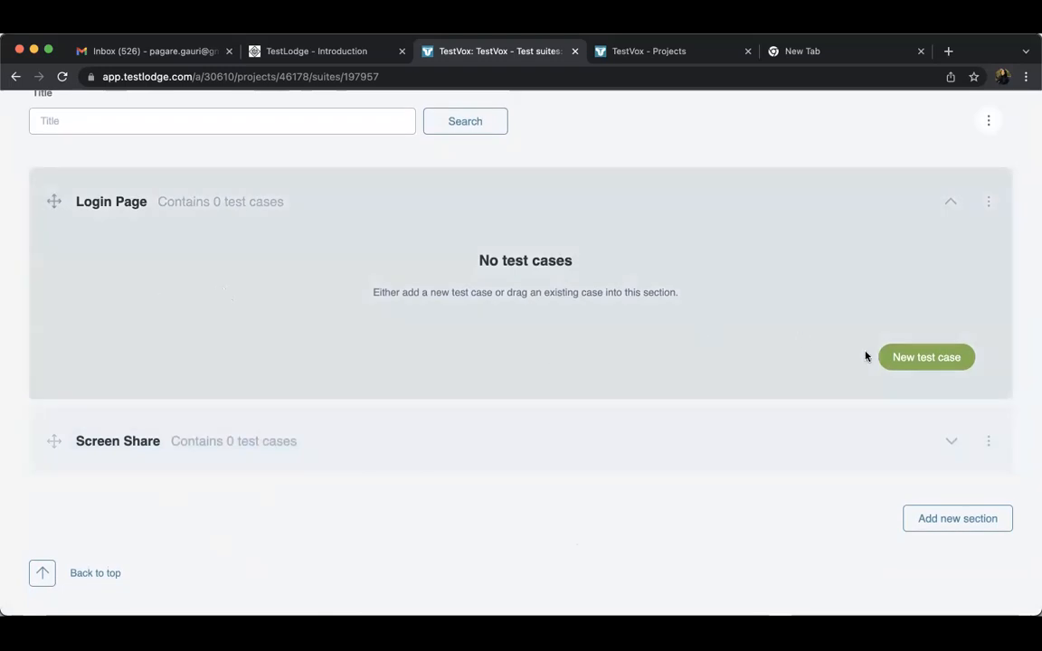
Start a new test case in the Login Page section with the title "New user login"
click(901, 359)
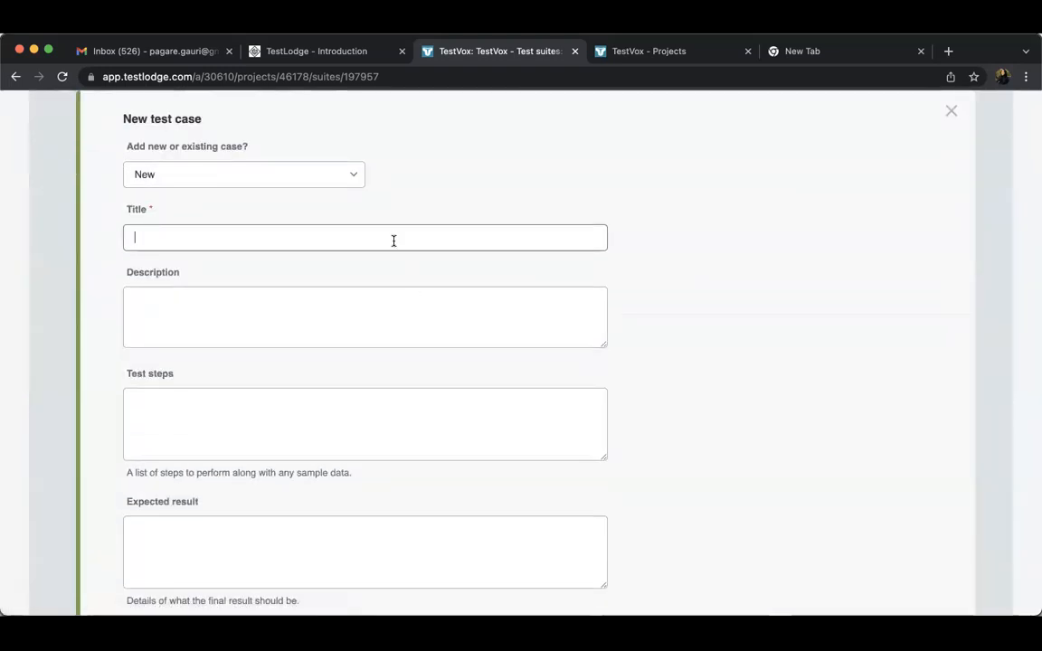
click(951, 110)
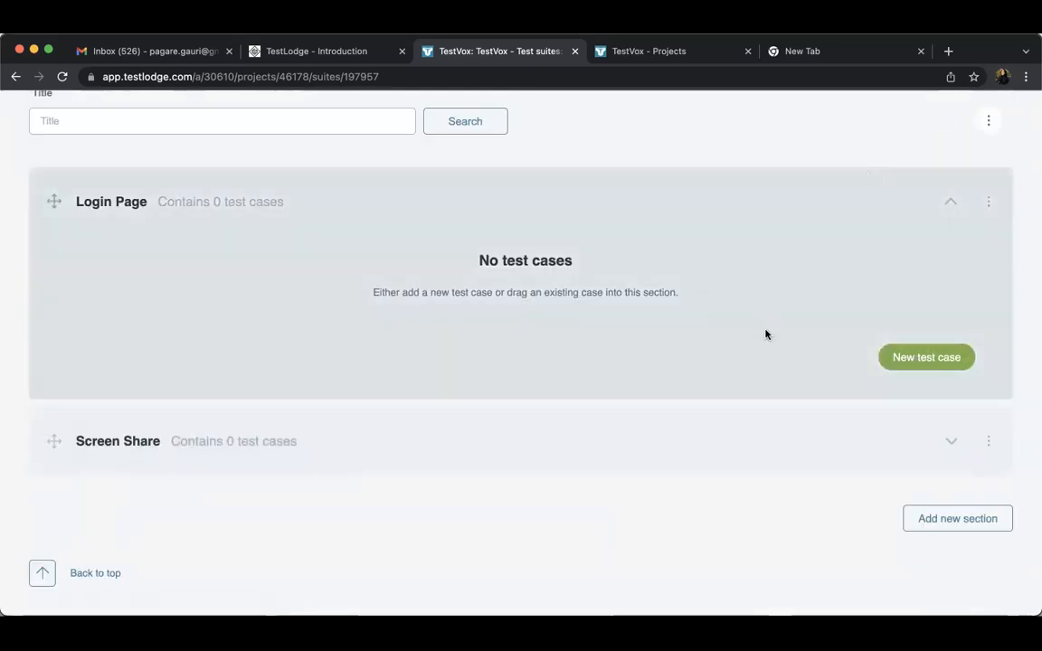
click(923, 367)
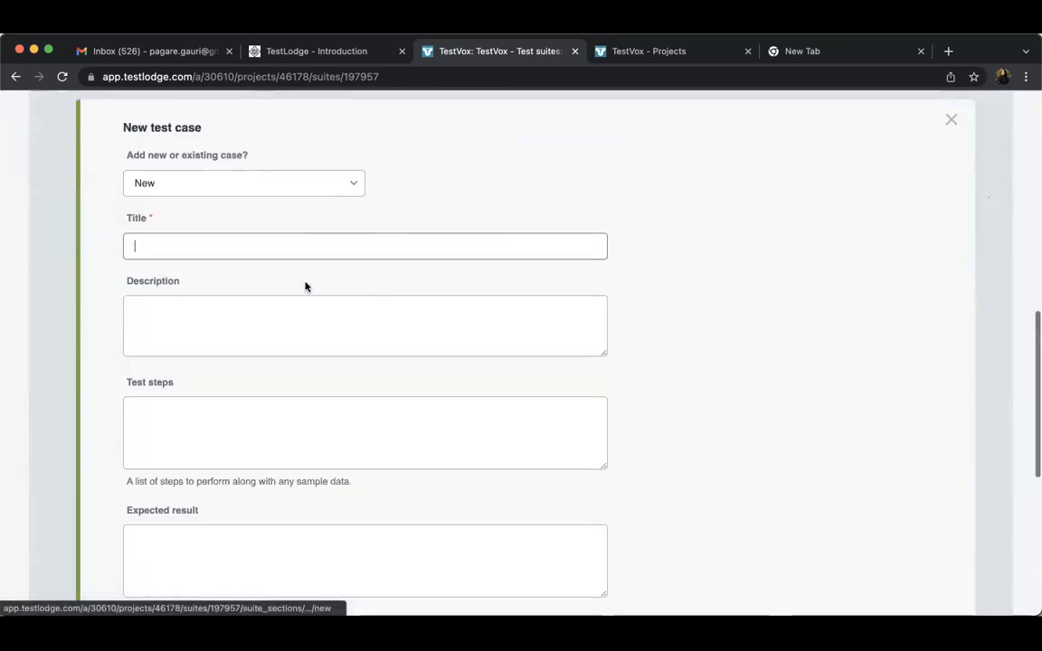
text(New user login)
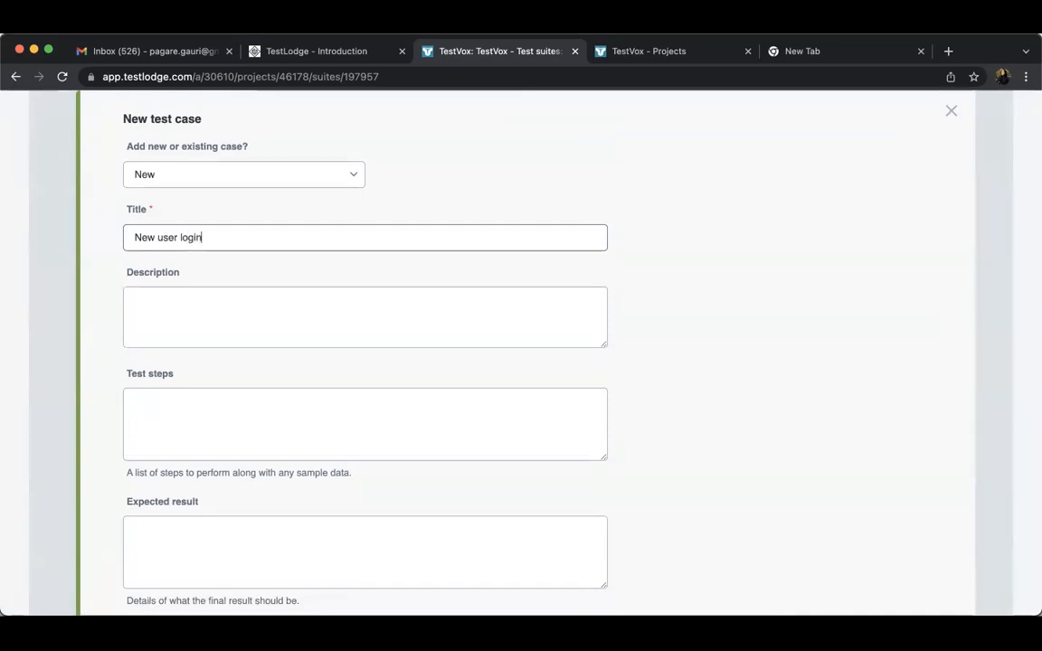
Fill in the test case description with "Precondition:" and, on a second line, "You should be able to access zoom s/w"
click(206, 327)
text(1.)
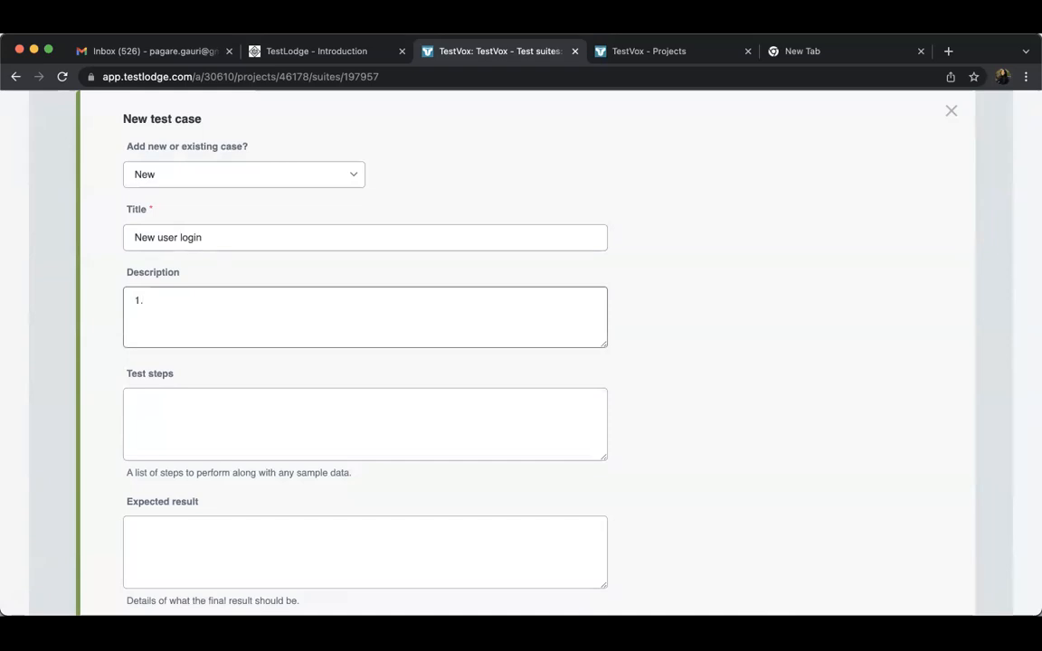
click(198, 416)
click(170, 317)
triple_click(170, 317)
text(Pre)
key(BackSpace)
key(BackSpace)
text(condition:)
key(Return)
text(You should be able to access zoom s/w)
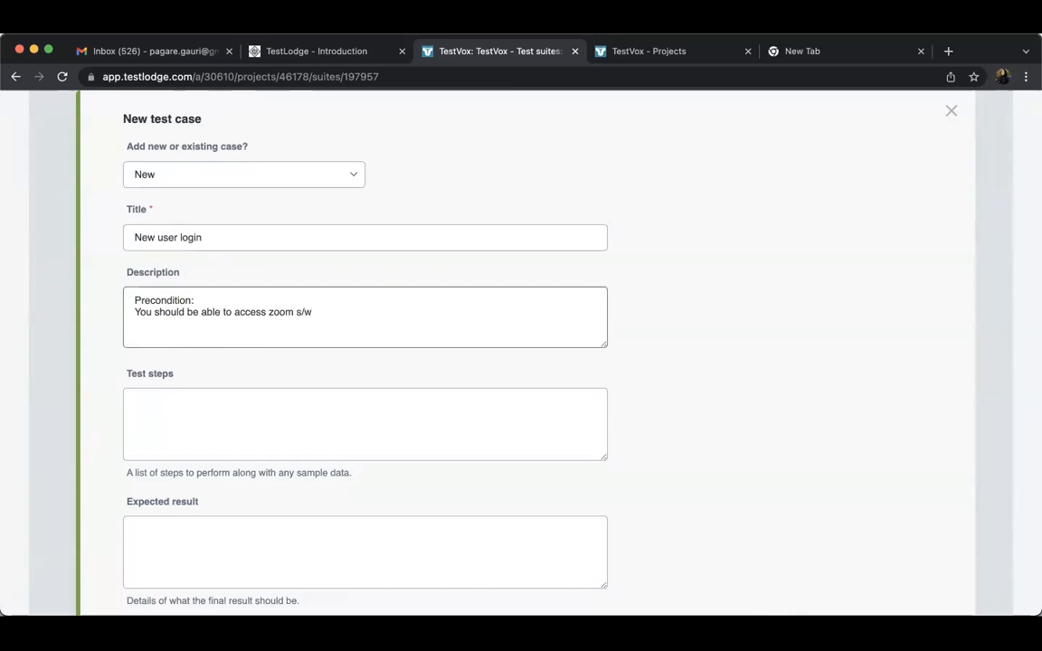
Enter "1. Goto" as the test steps of the New user login case
click(229, 426)
text(1. Log)
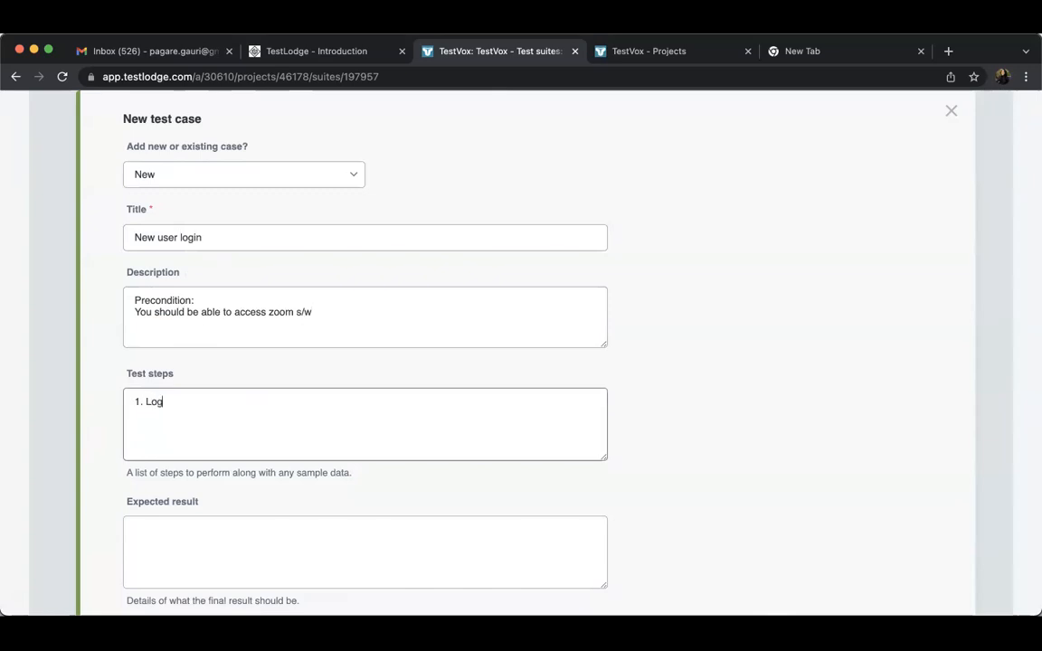
key(BackSpace)
key(BackSpace)
key(BackSpace)
text(Goto)
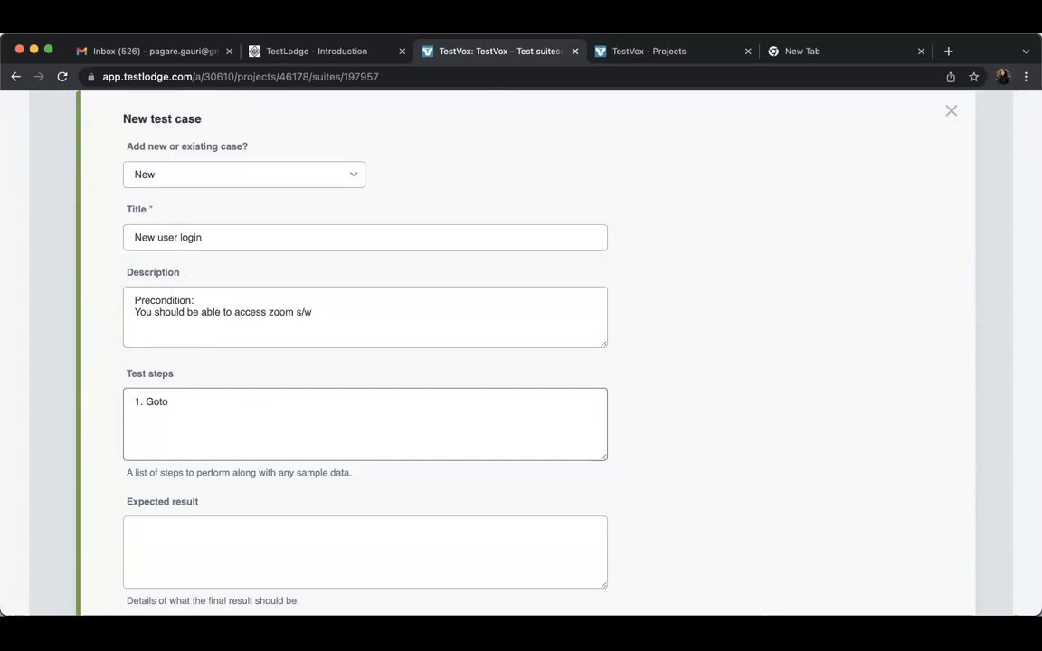
Enter "1.login should be succesfull" as the expected result and add the test case to the Login Page section
click(227, 531)
scroll(227, 532, down, 2)
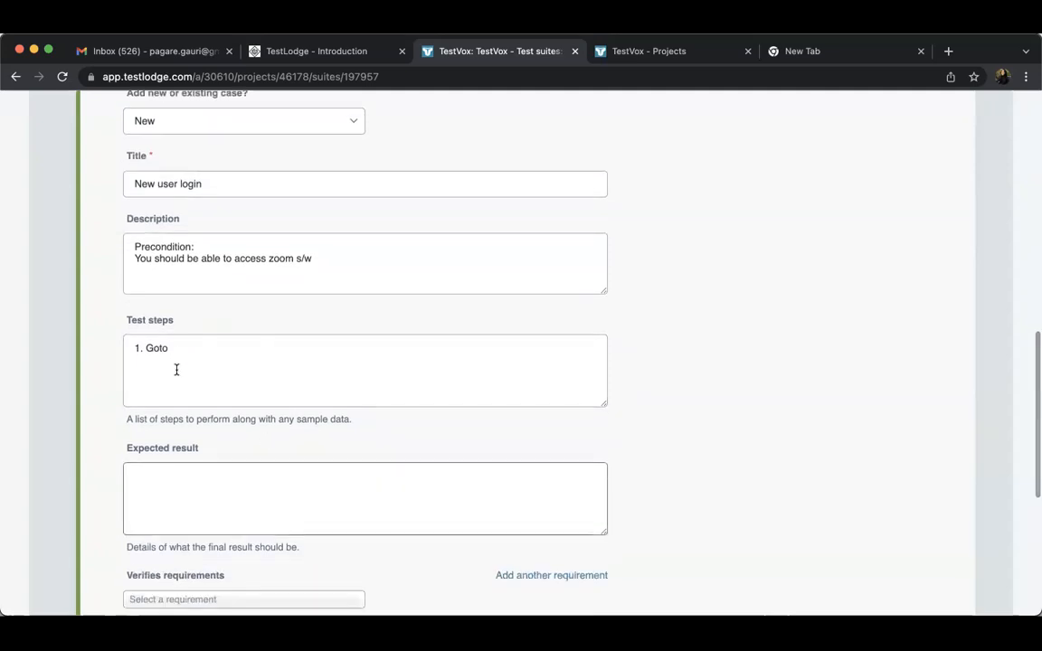
scroll(419, 489, down, 3)
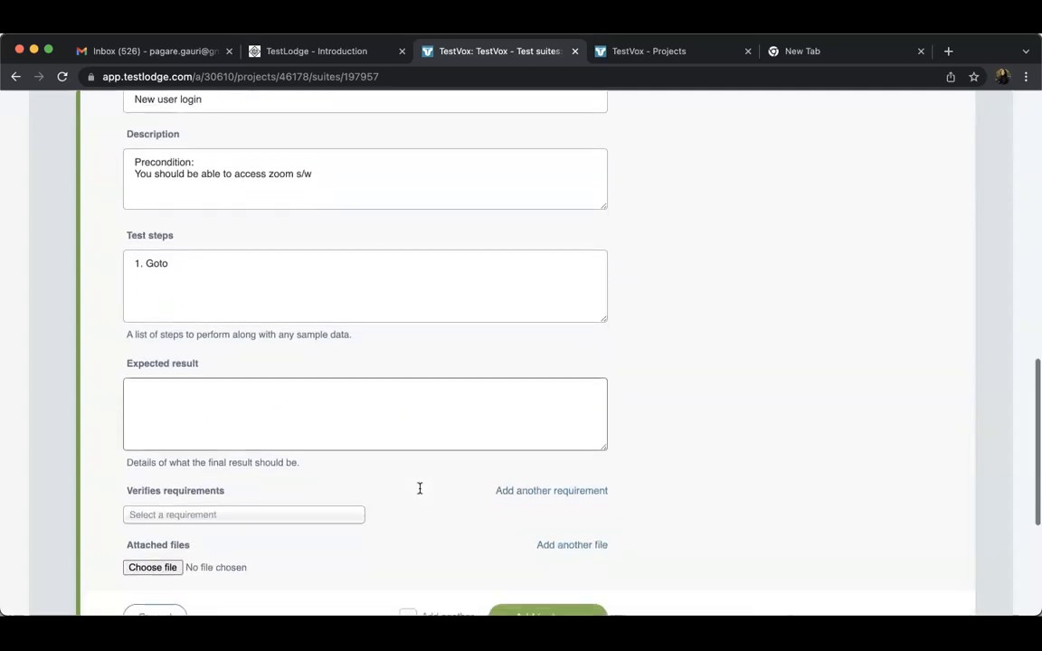
text(1.wdjwh)
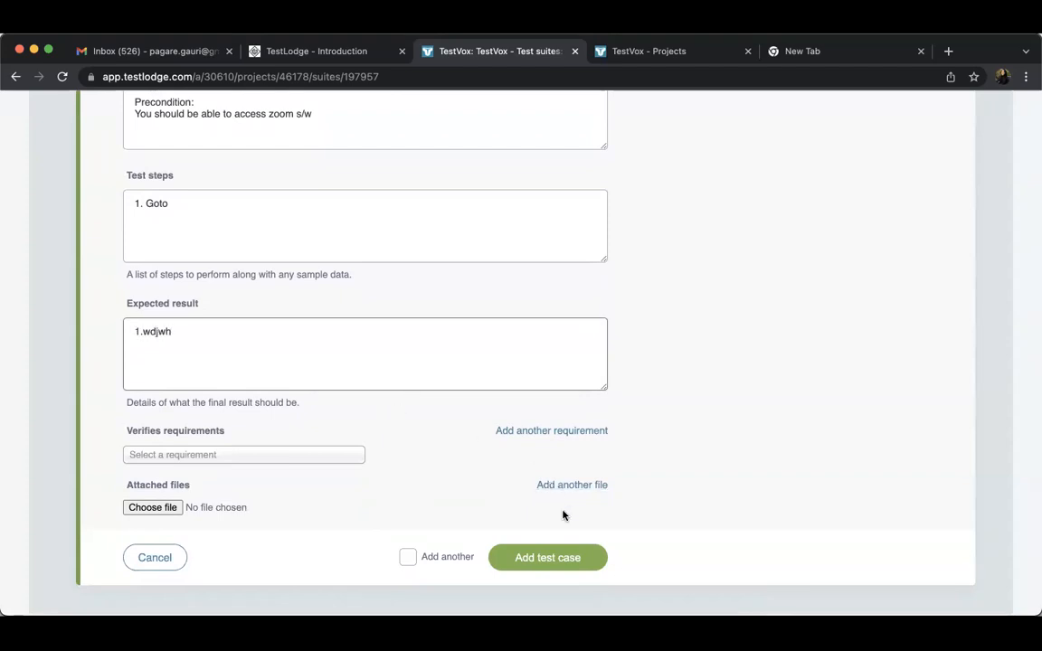
key(BackSpace)
key(BackSpace)
text(login should be succesfull)
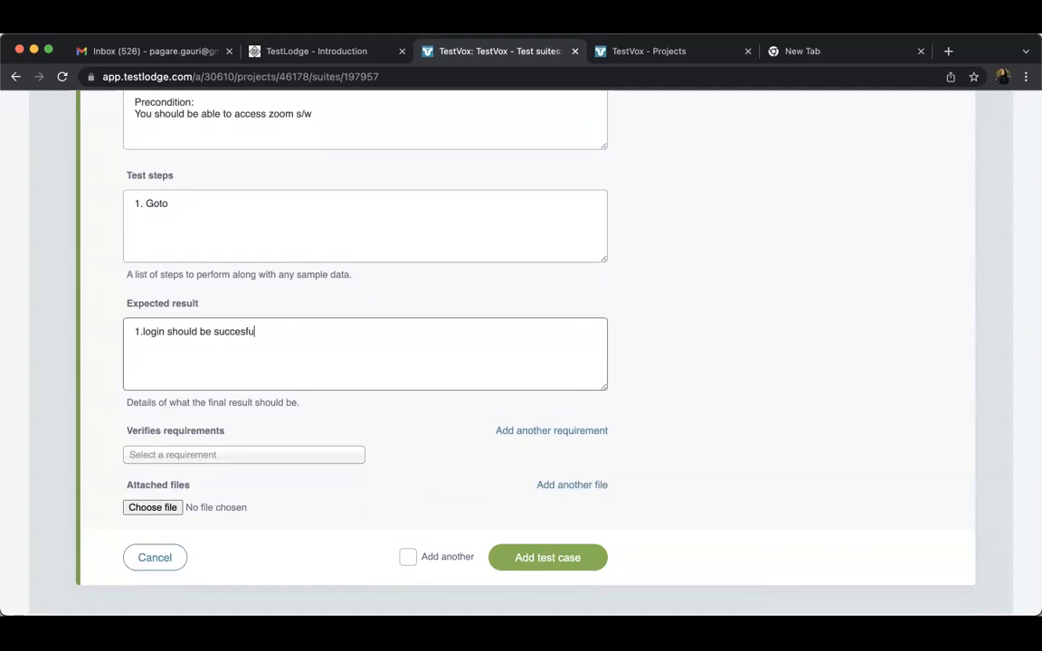
click(550, 561)
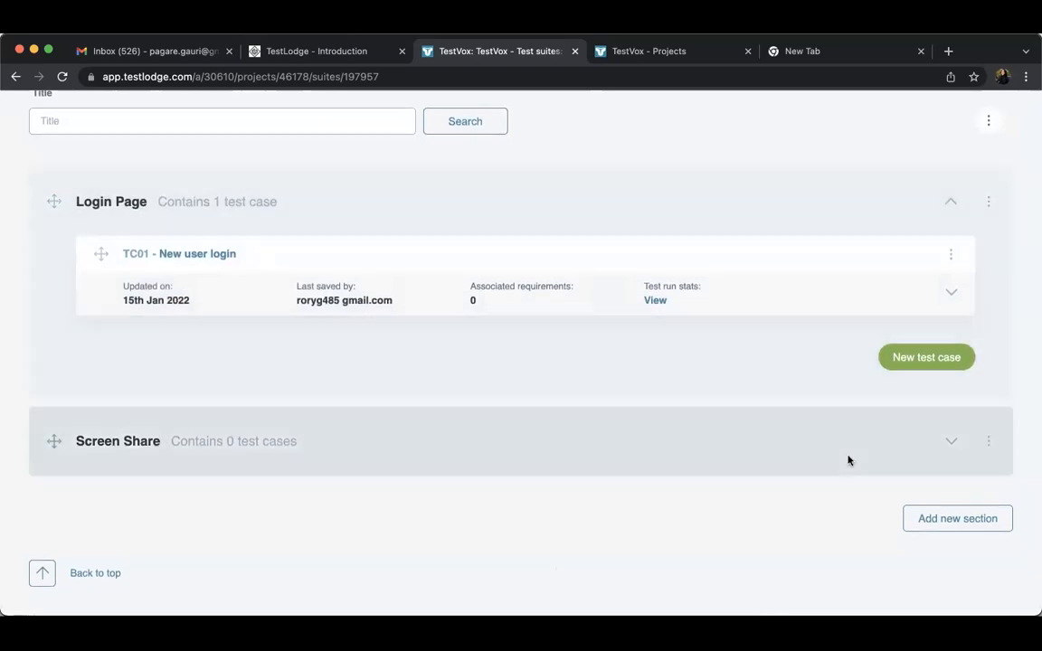
Expand the Screen Share section, open and dismiss its new test case form, and review the suite's sections and summary cards
click(950, 442)
scroll(795, 498, down, 2)
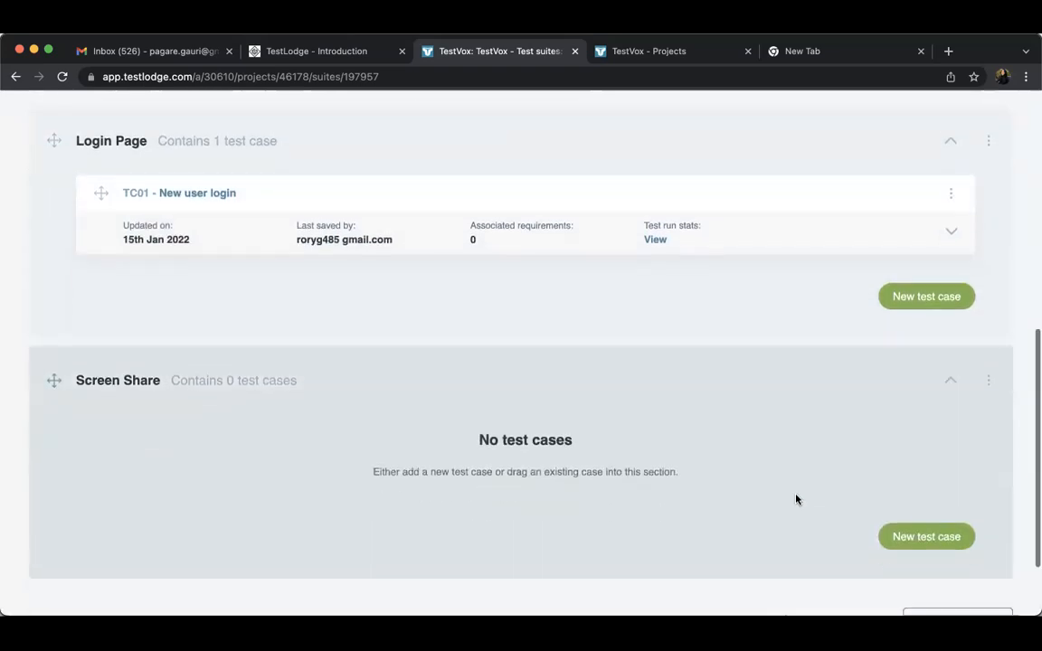
click(921, 517)
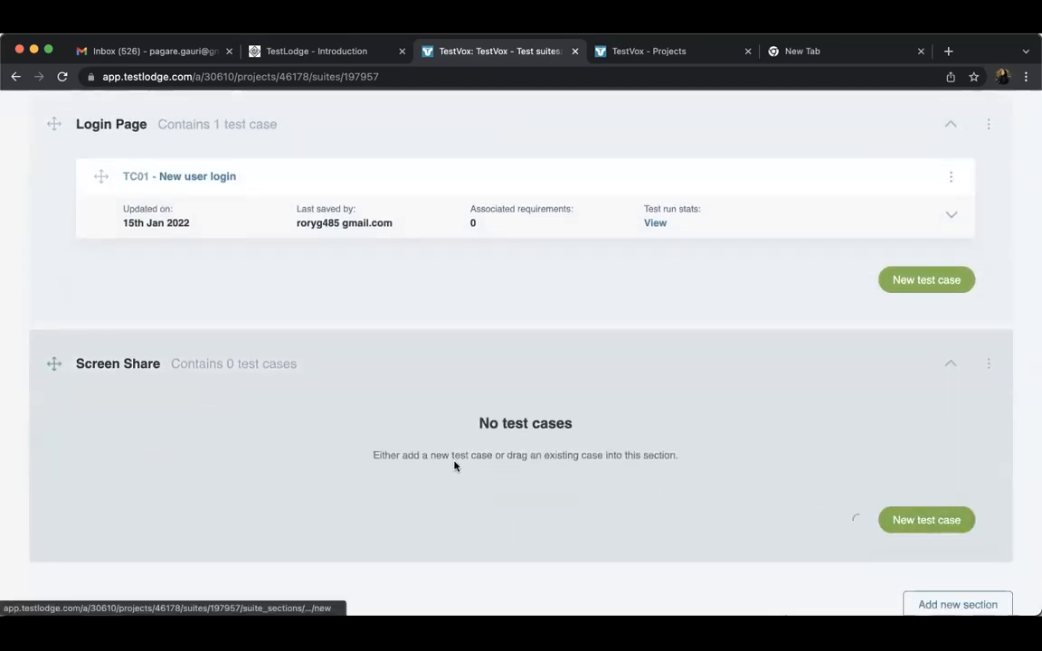
click(958, 112)
scroll(849, 409, up, 3)
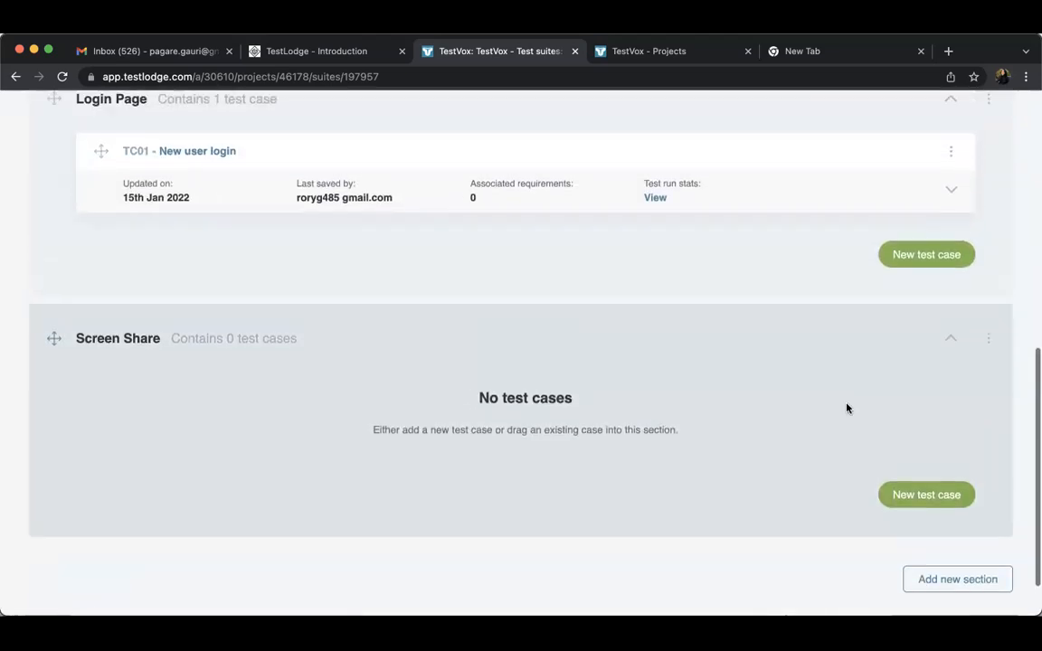
scroll(849, 411, up, 5)
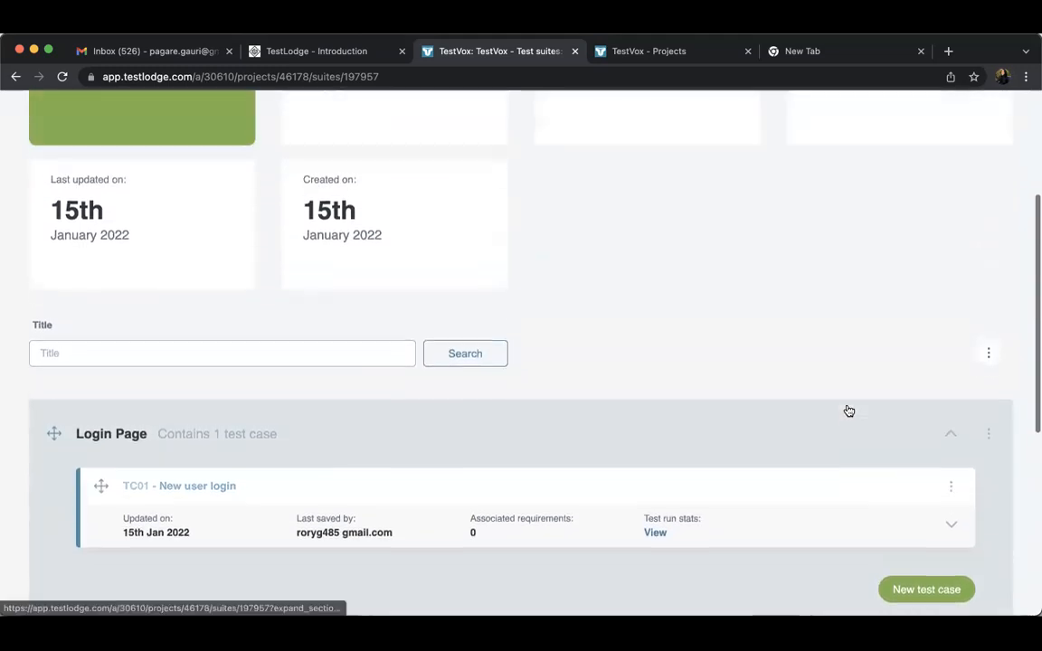
scroll(847, 410, up, 3)
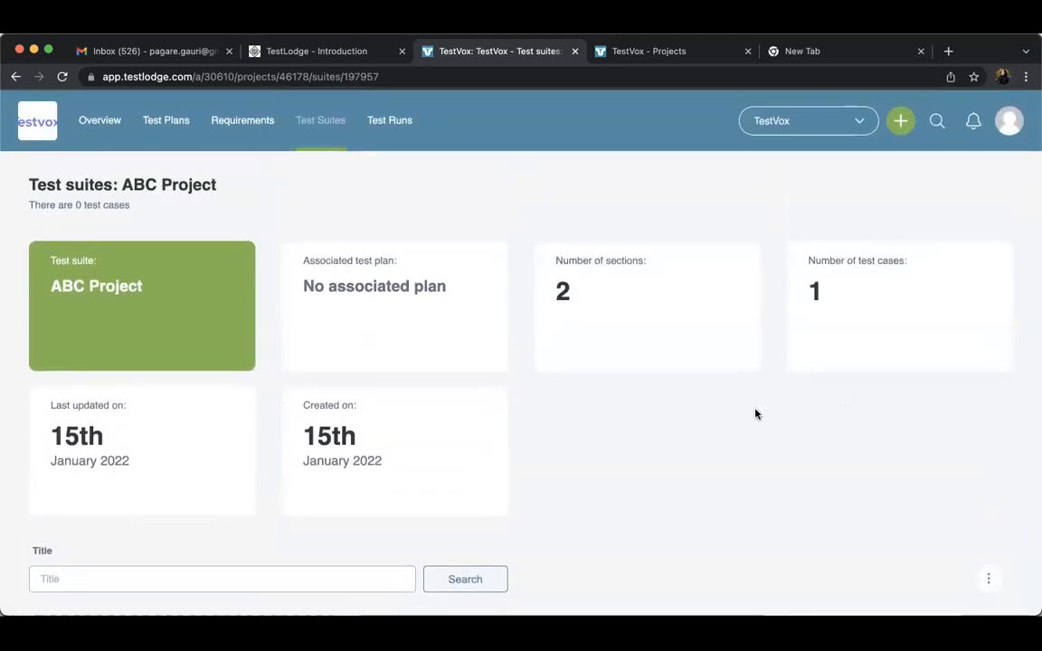
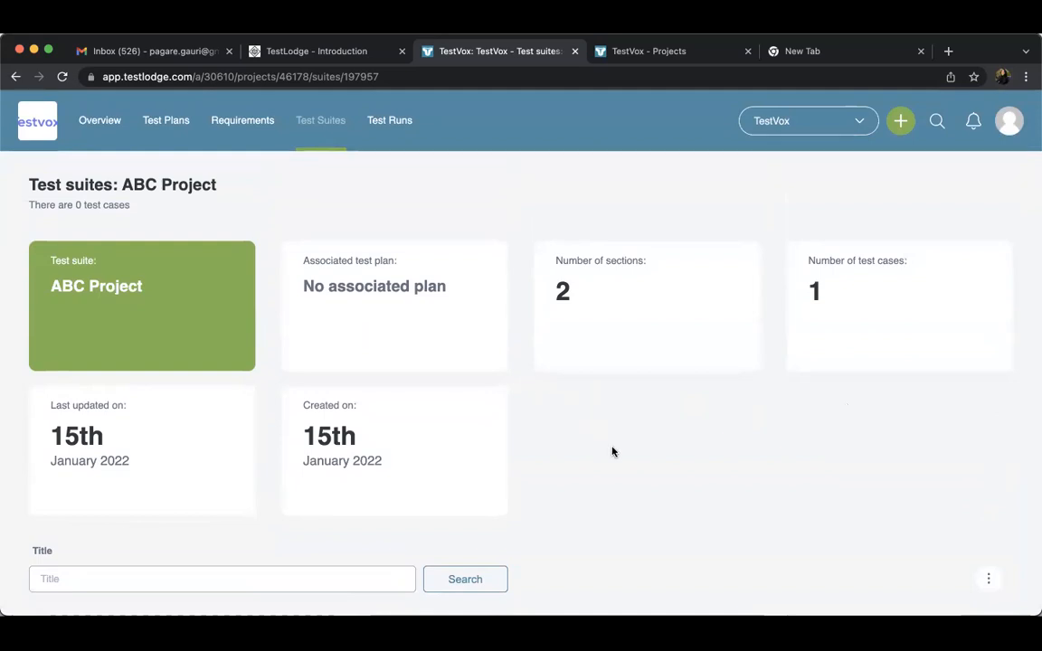
Review the ABC Project suite's summary, its Login Page section and the actions available for the suite's test cases
scroll(612, 451, down, 2)
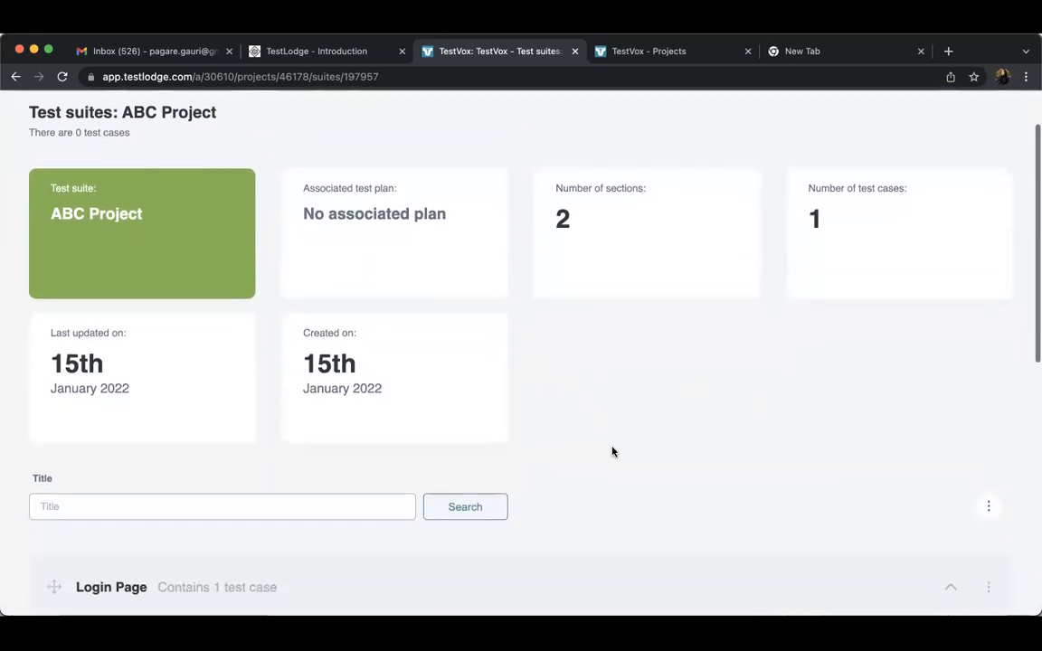
scroll(613, 451, down, 2)
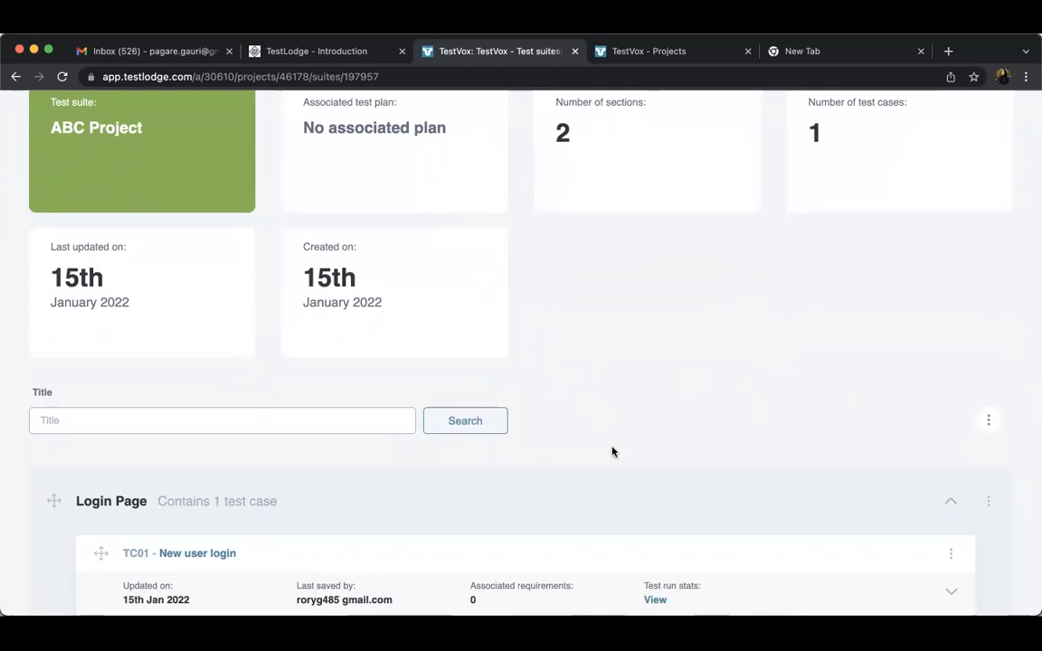
scroll(613, 452, down, 2)
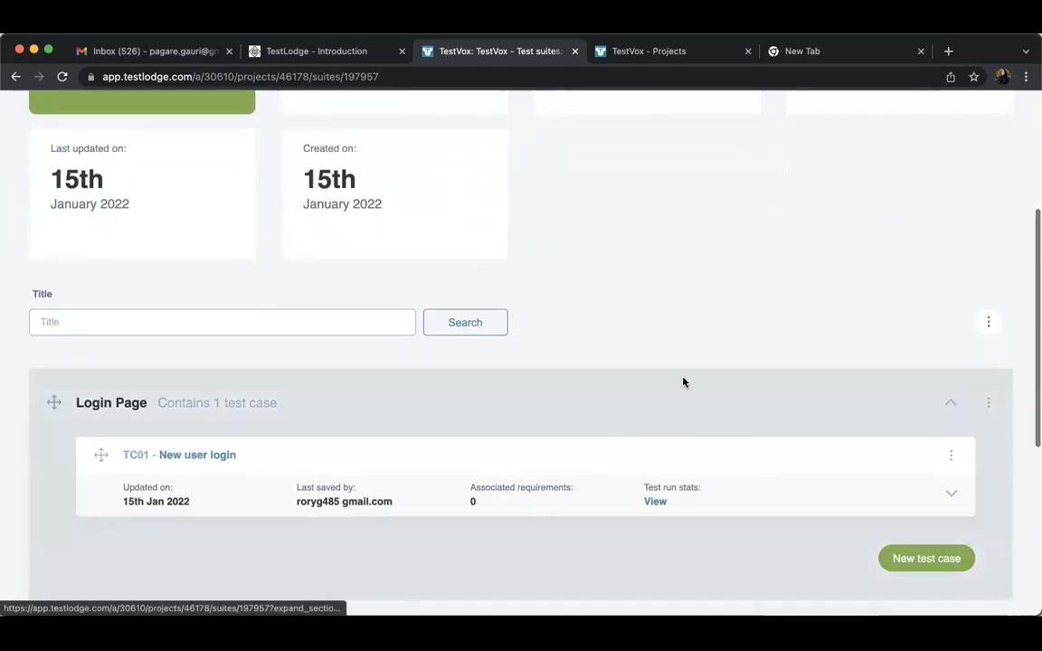
scroll(714, 353, up, 1)
click(988, 376)
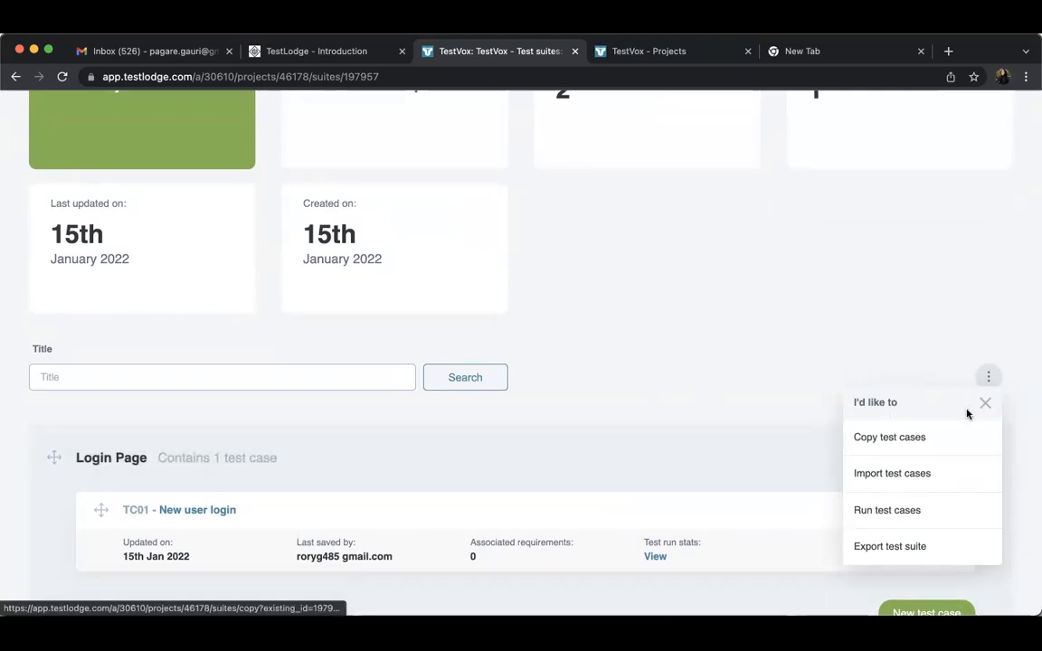
click(982, 404)
Open the New user login test case for editing, check its description, and close the form without changes
click(954, 518)
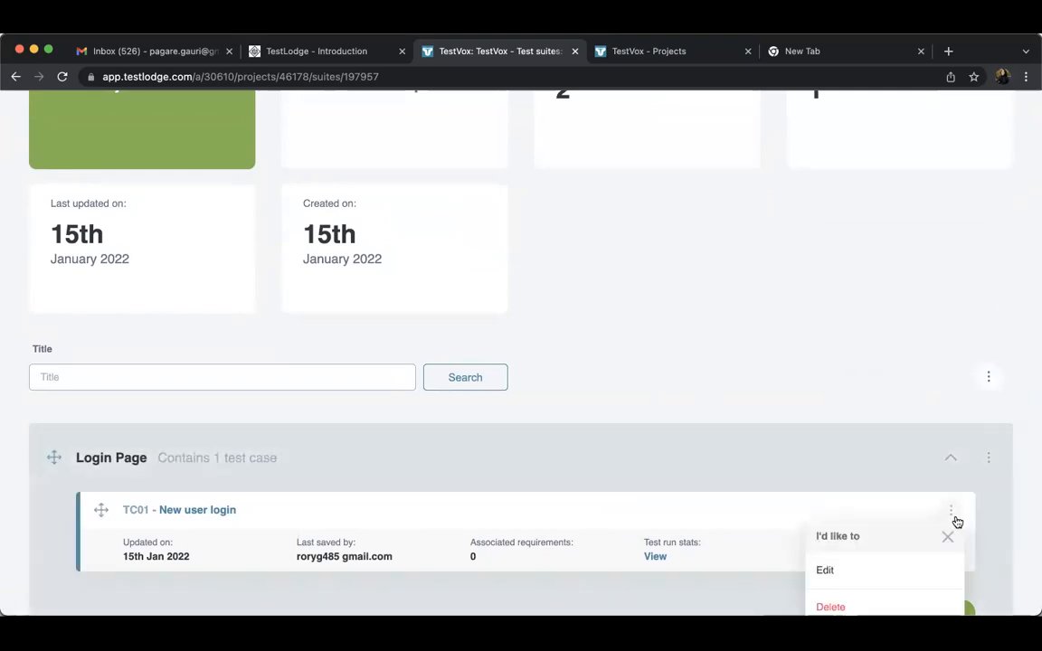
click(842, 570)
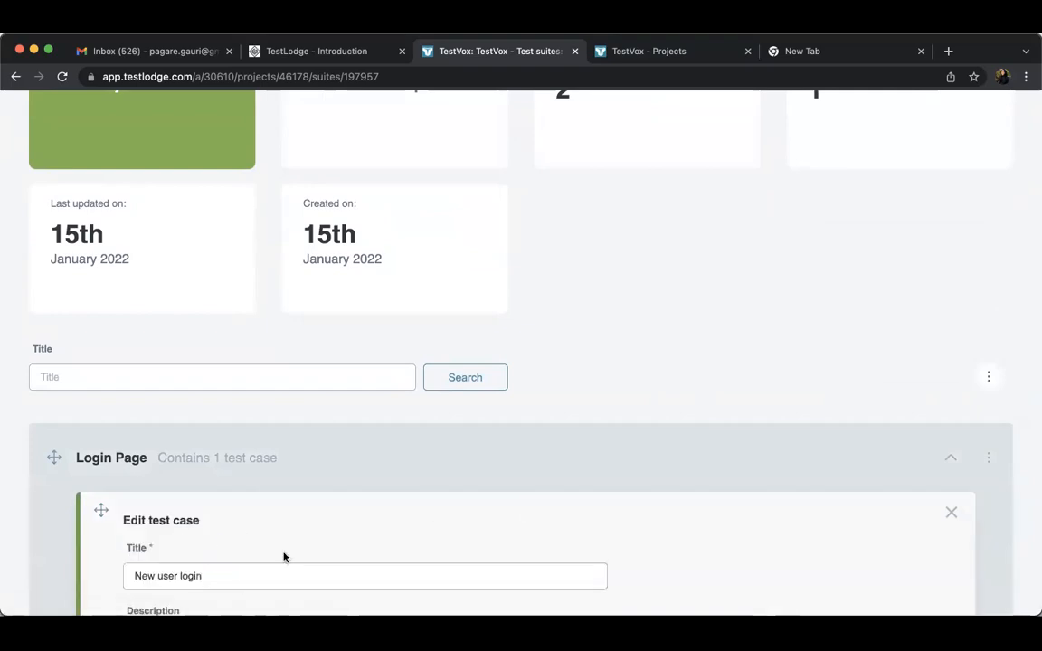
scroll(299, 529, down, 3)
triple_click(282, 495)
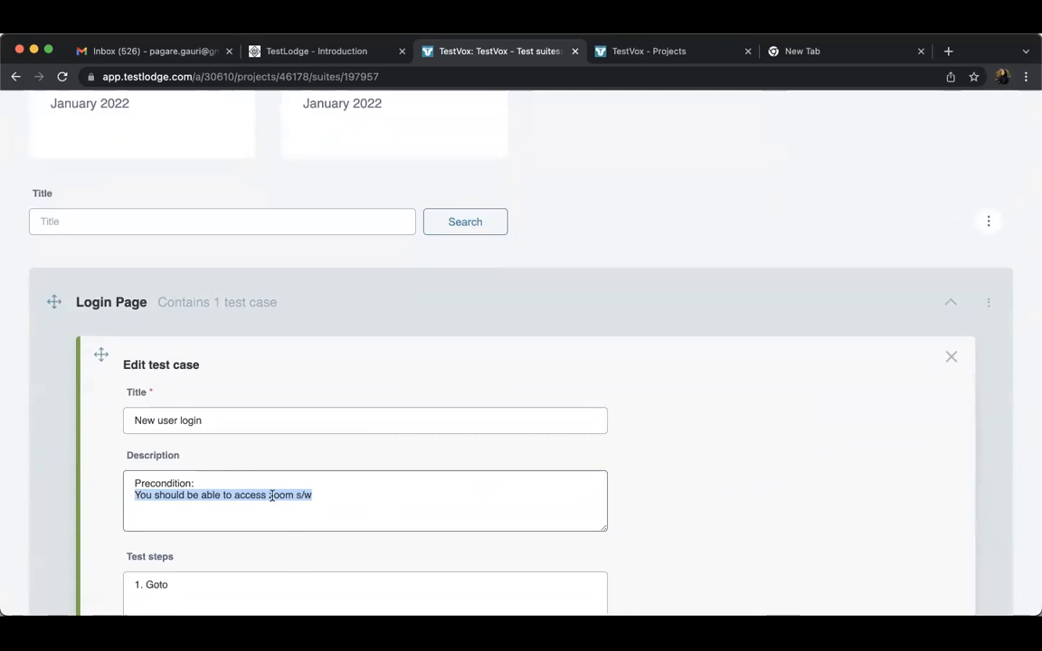
drag(312, 495, 270, 495)
click(952, 359)
Start a test case import for the suite and authorize TestLodge to access the Google account's spreadsheets
scroll(1003, 171, up, 3)
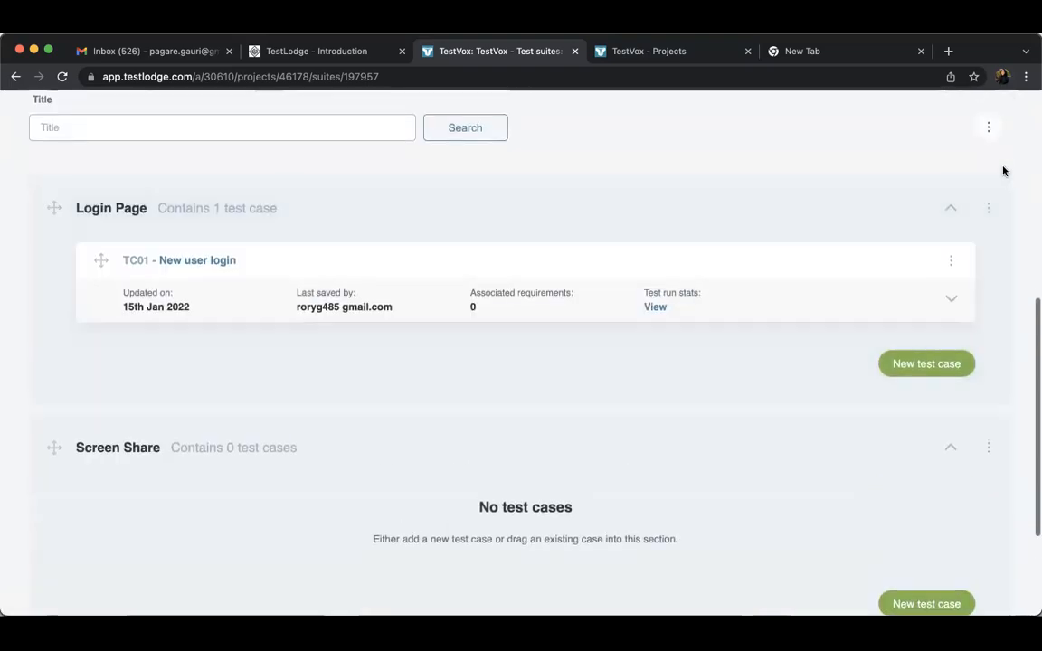
click(987, 128)
click(885, 220)
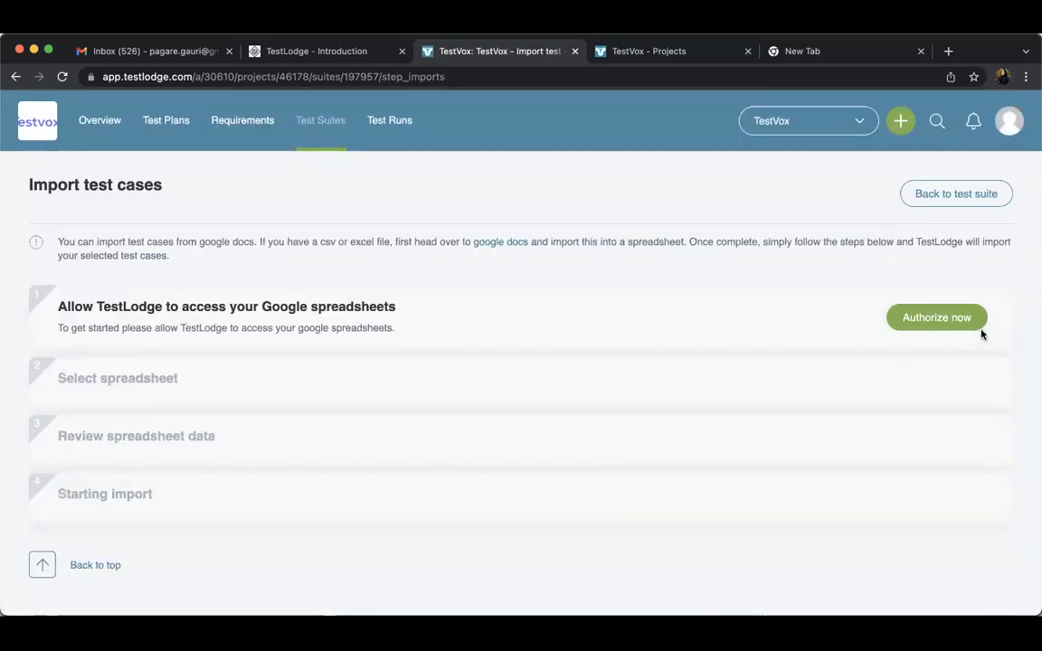
click(933, 326)
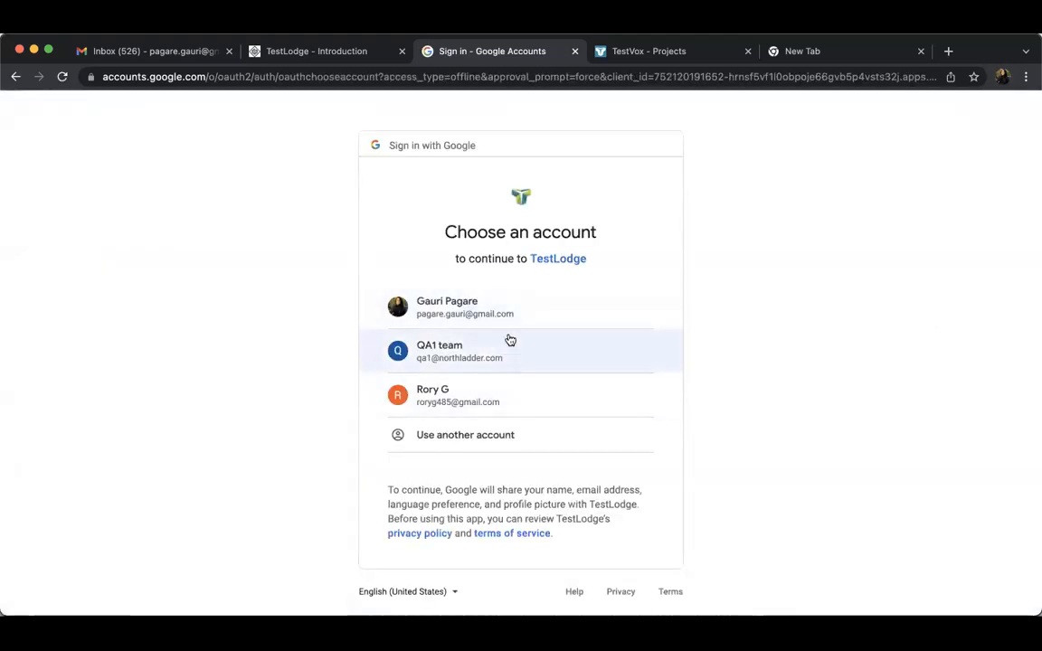
click(511, 326)
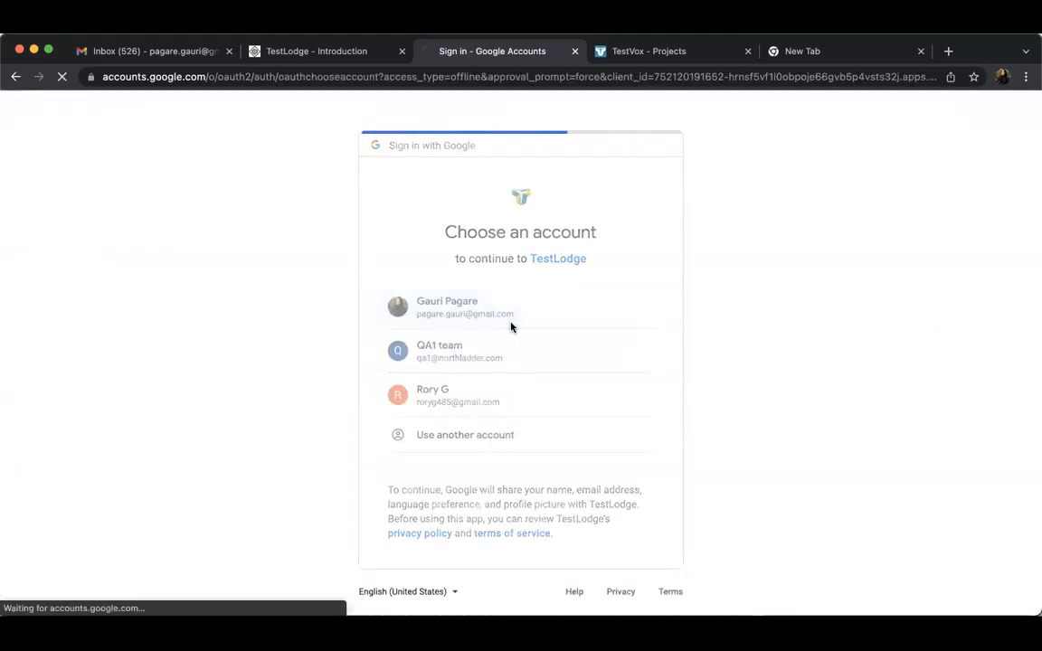
click(621, 568)
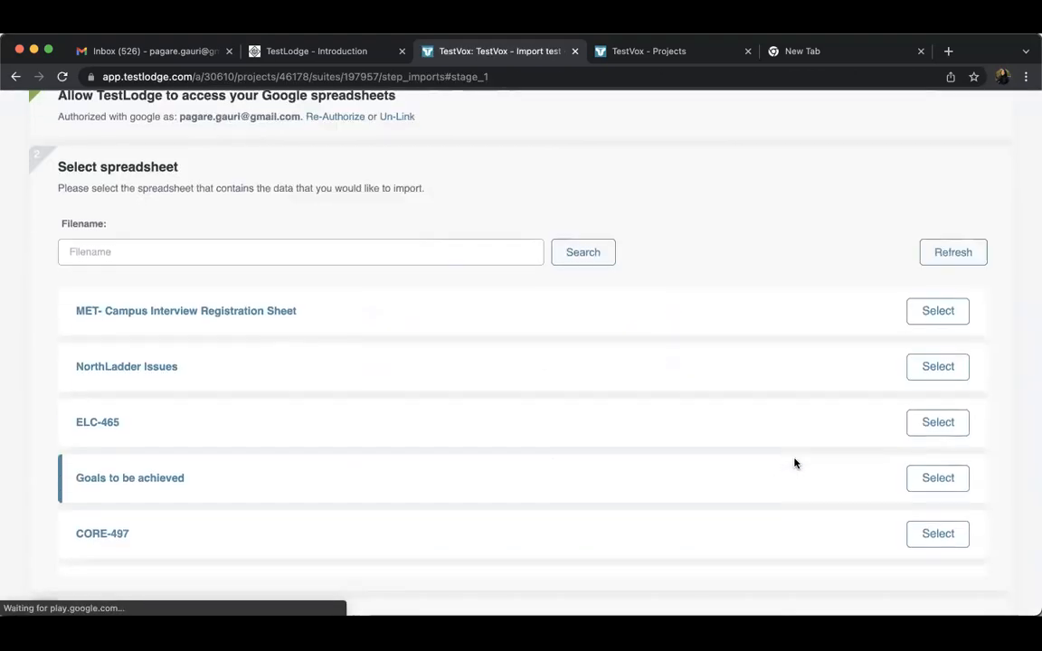
Choose the KSA Logistics testing spreadsheet and its Test Scenarios sheet as the import source
scroll(794, 464, down, 1)
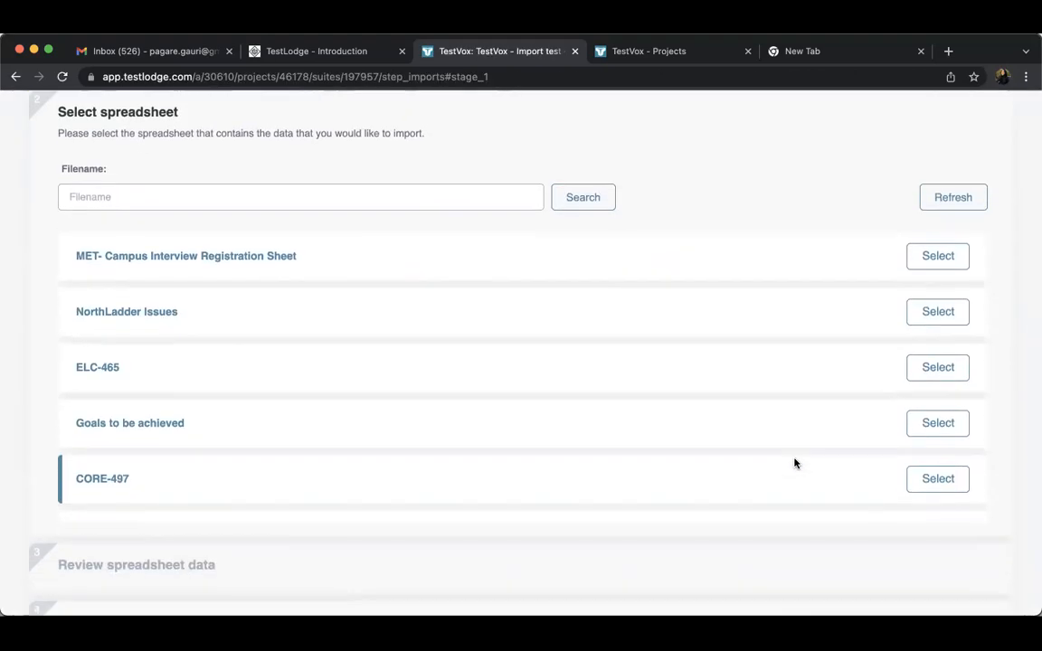
scroll(794, 464, down, 10)
scroll(794, 172, down, 2)
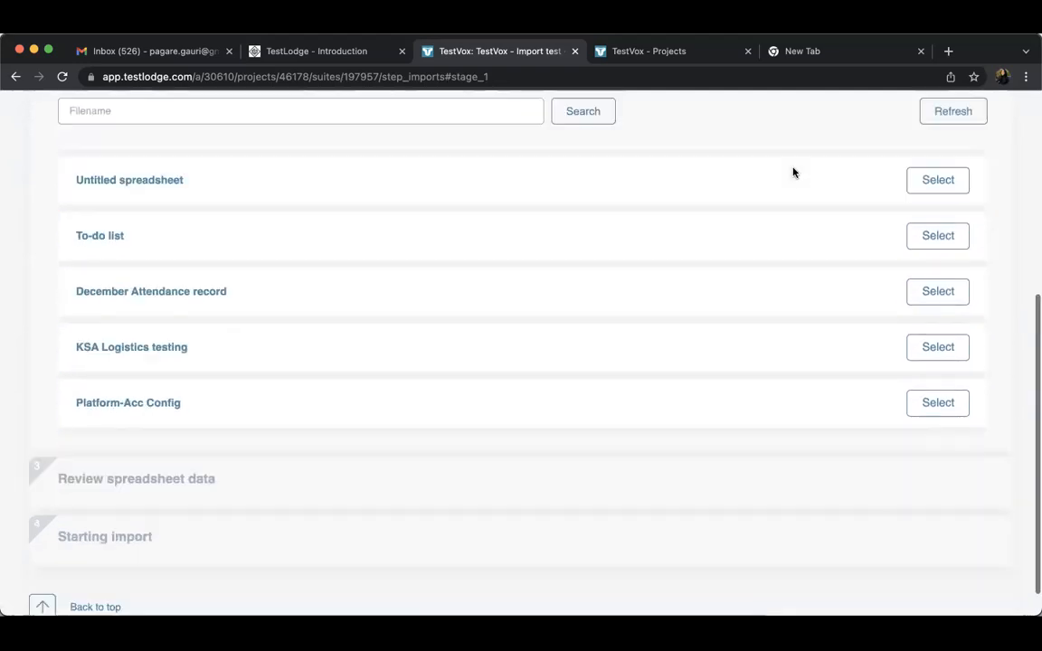
scroll(794, 172, down, 5)
scroll(724, 292, up, 2)
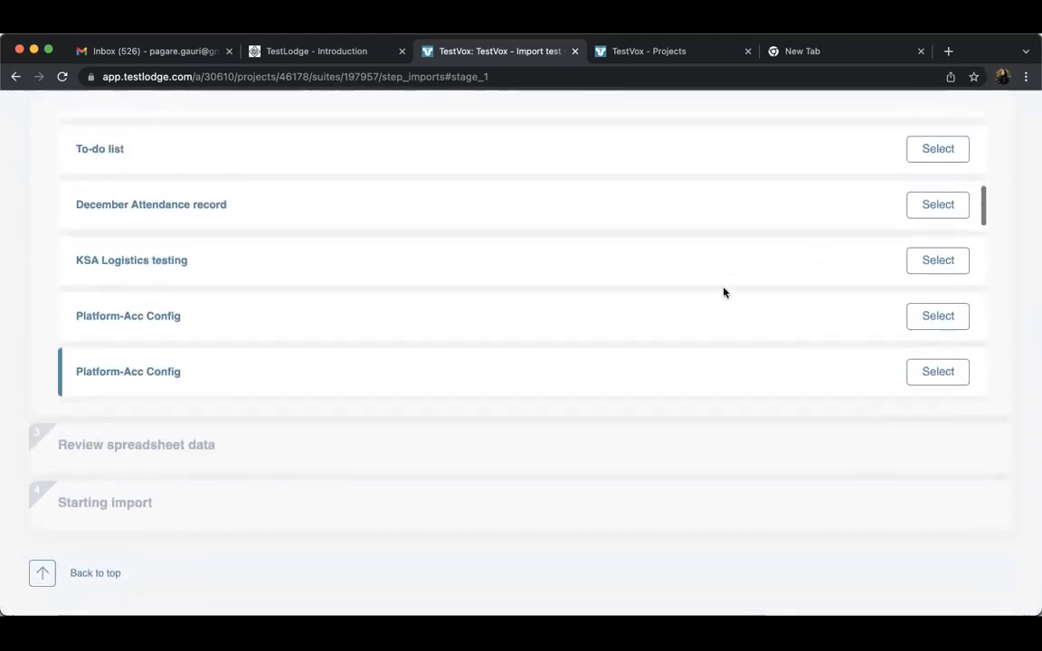
scroll(724, 292, up, 1)
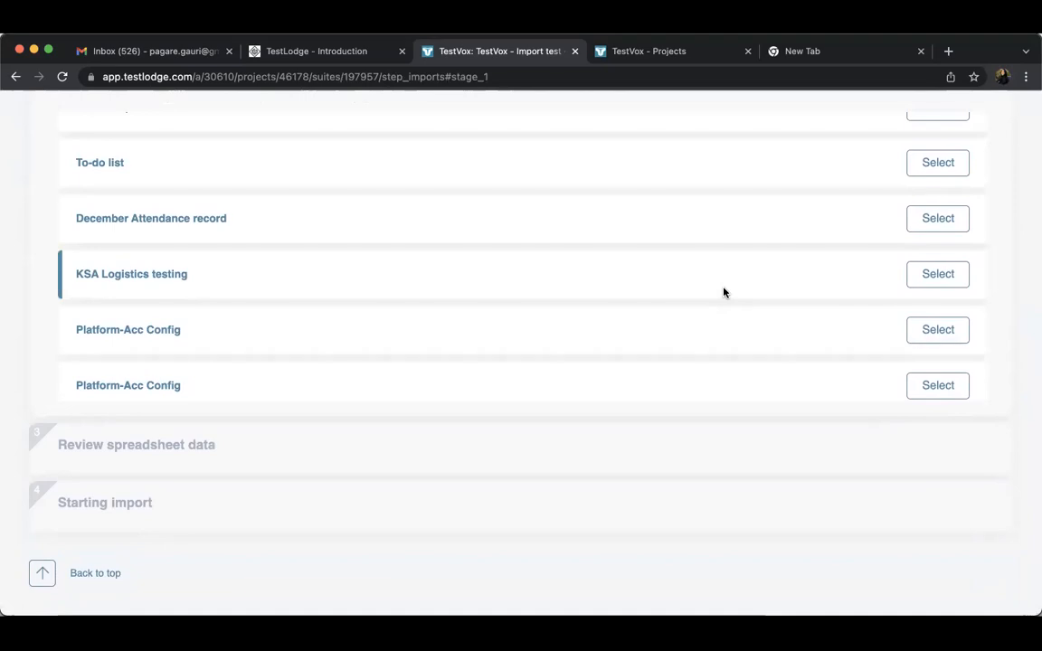
click(916, 278)
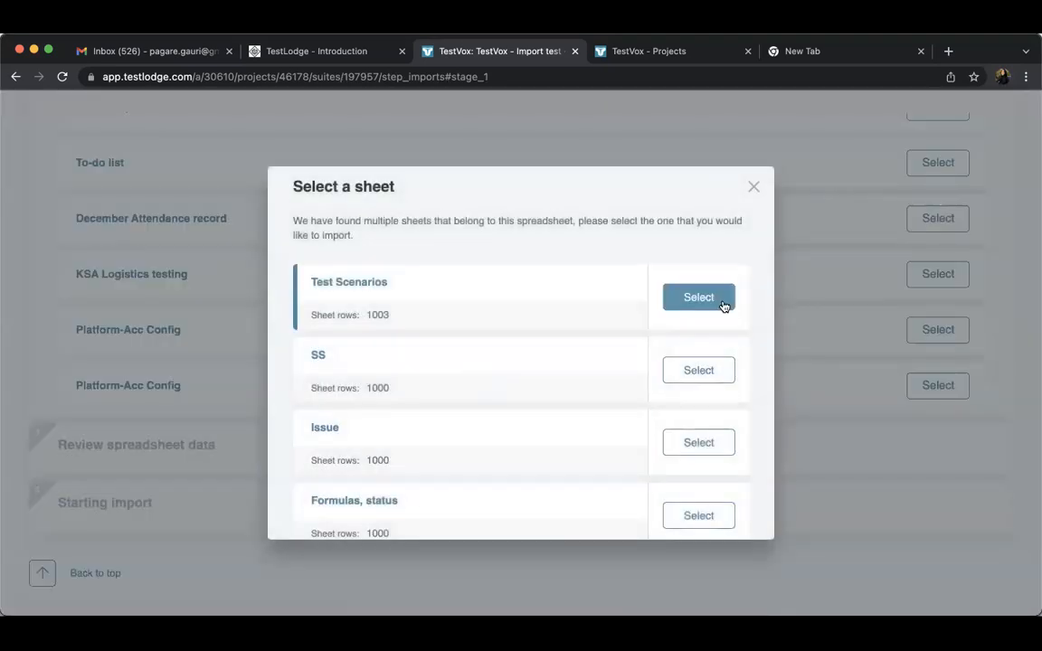
scroll(631, 409, down, 2)
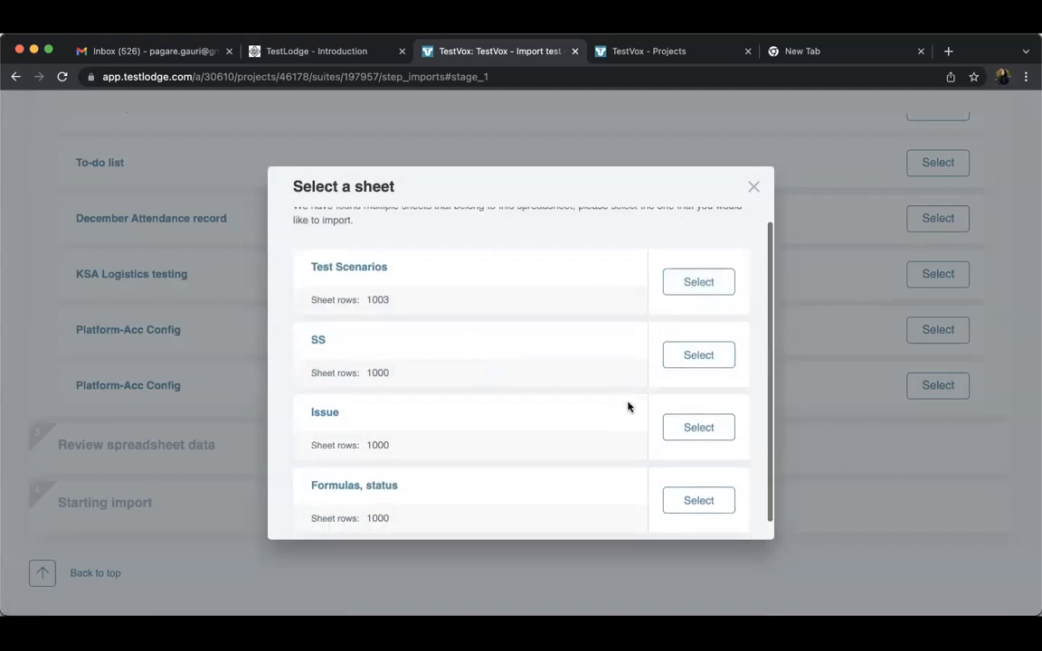
click(713, 267)
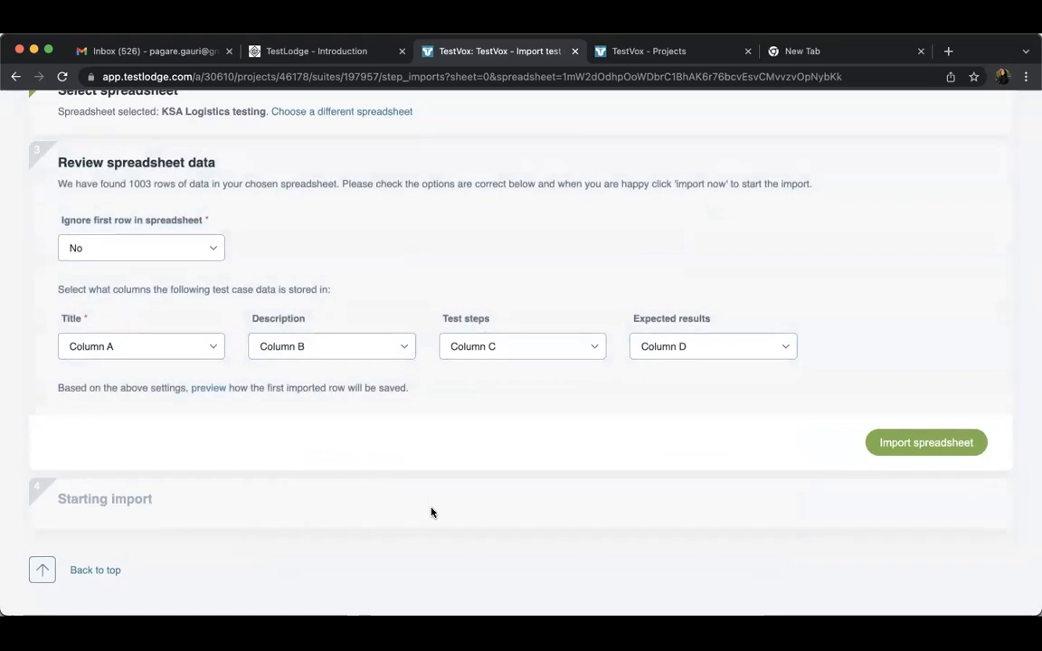
Keep Column A for the title and Column B for the description, and import the spreadsheet
click(140, 348)
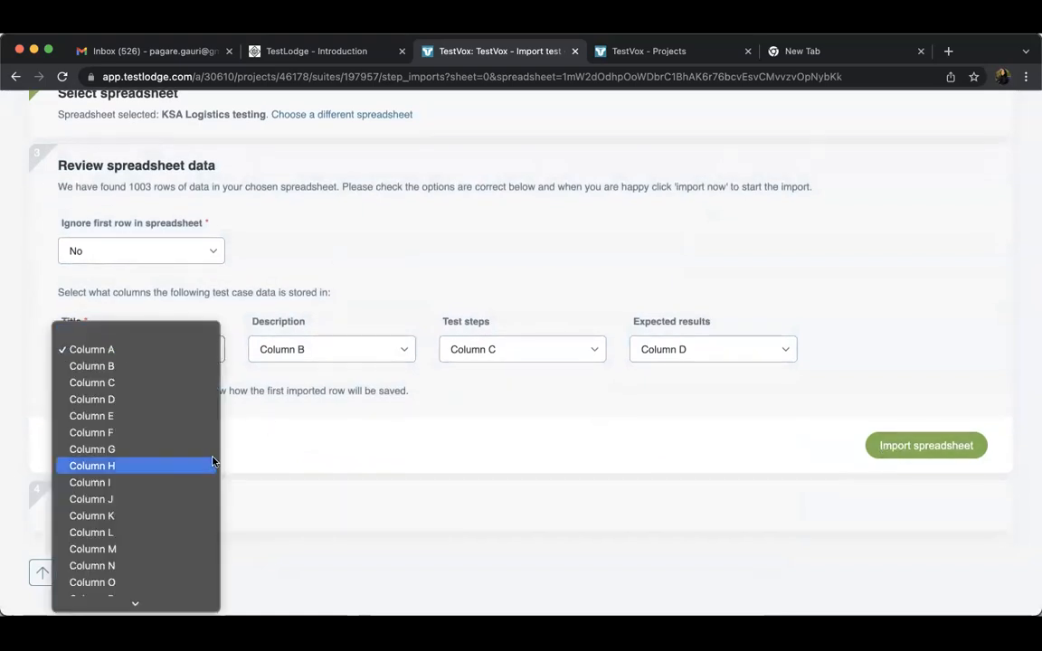
click(162, 349)
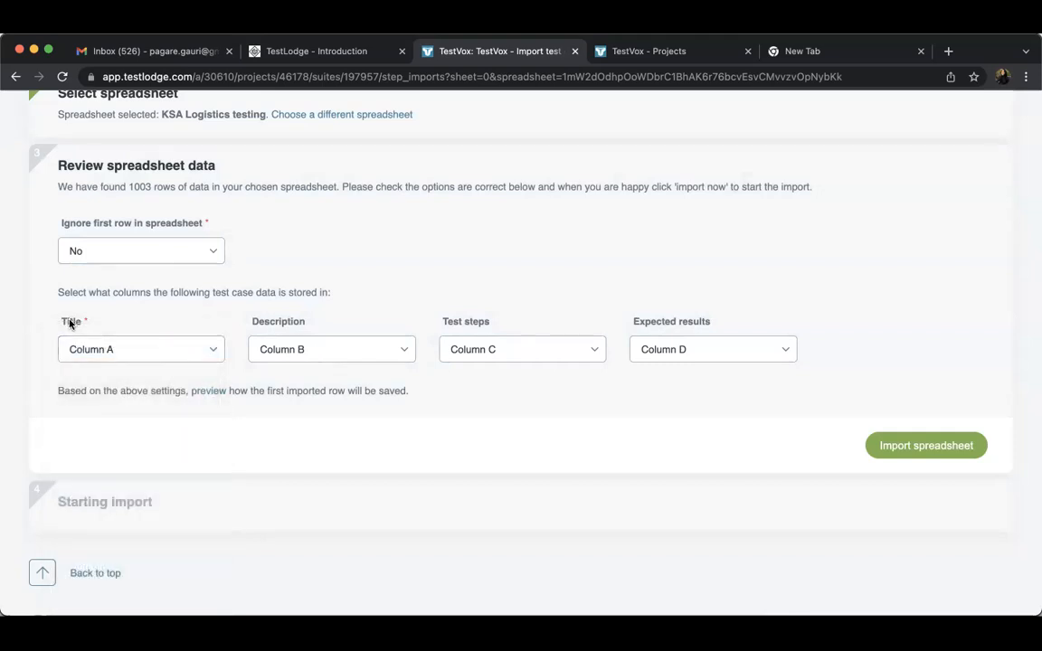
click(305, 350)
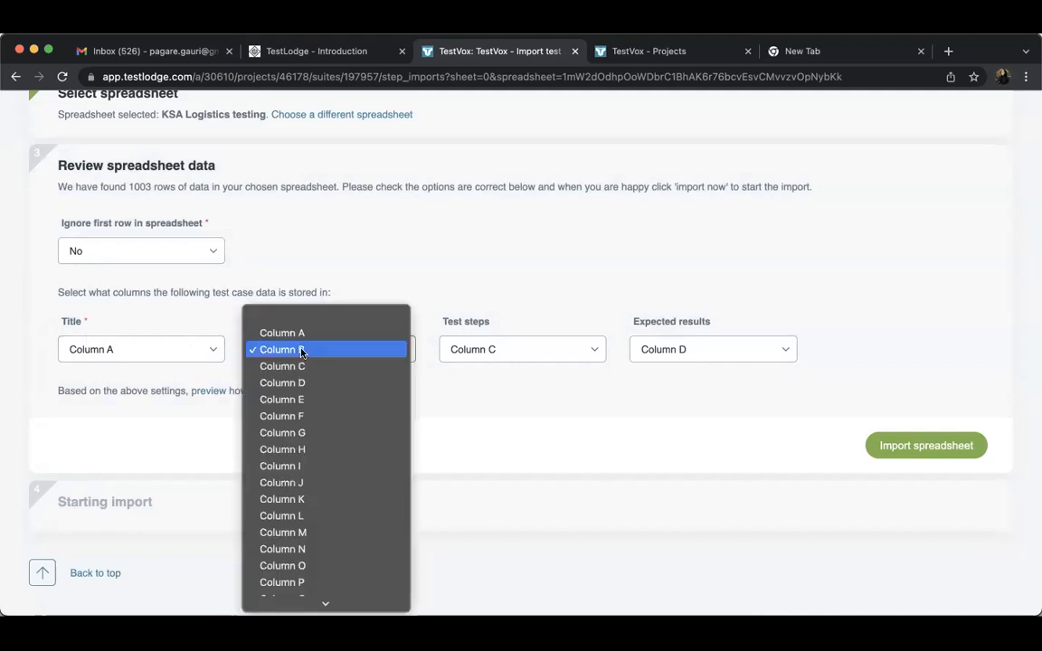
click(436, 276)
click(921, 445)
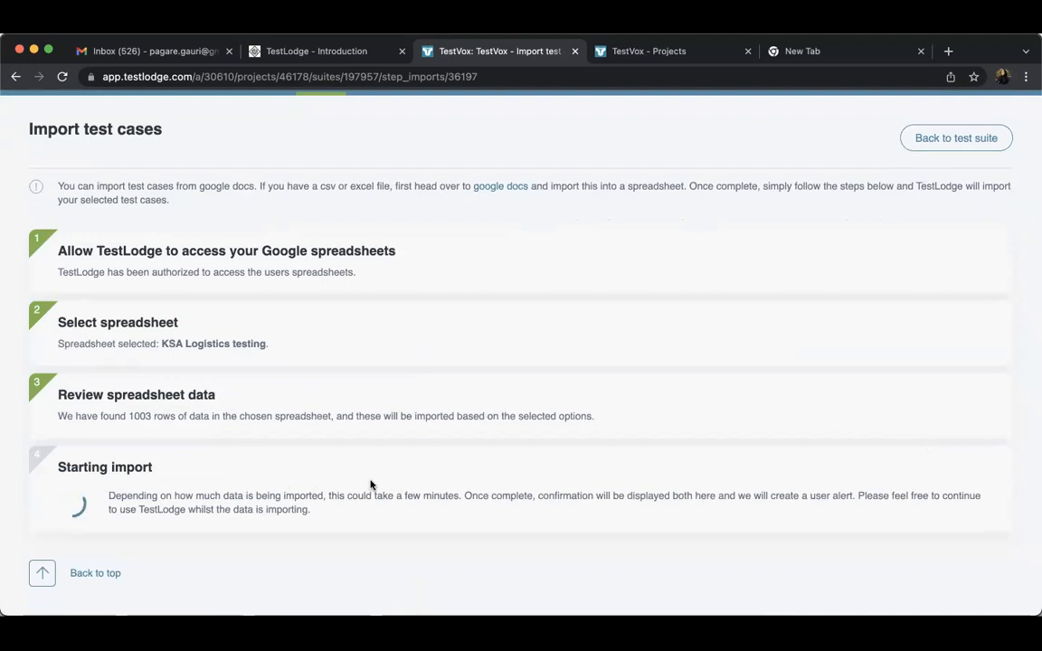
Check the import's progress and review the completed import's results and failed-row details
click(102, 576)
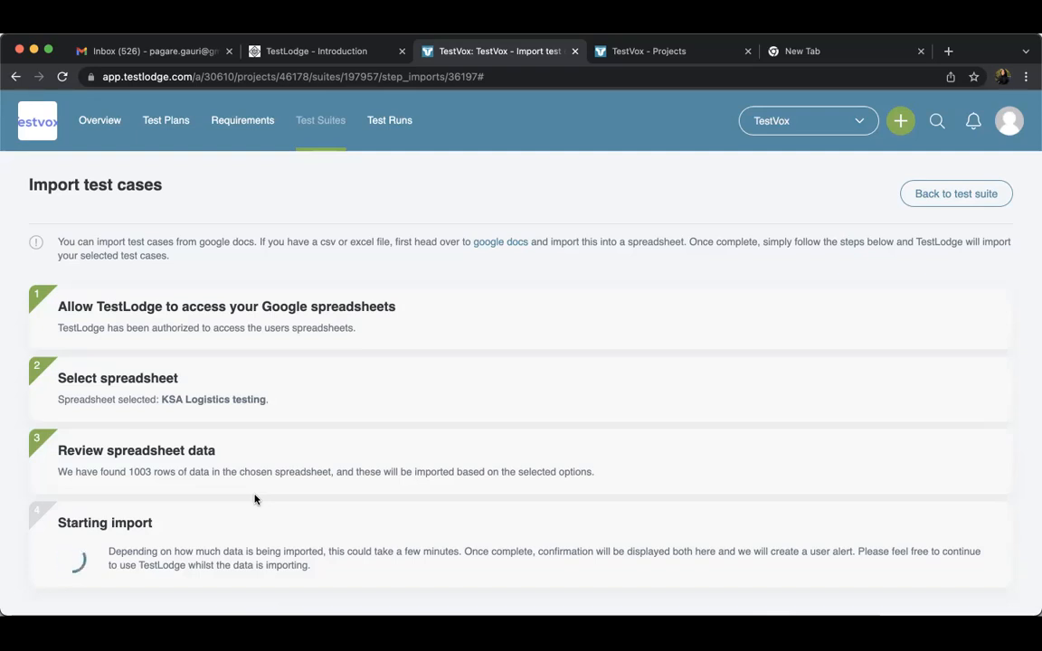
scroll(257, 501, down, 1)
scroll(256, 501, up, 1)
scroll(412, 195, down, 4)
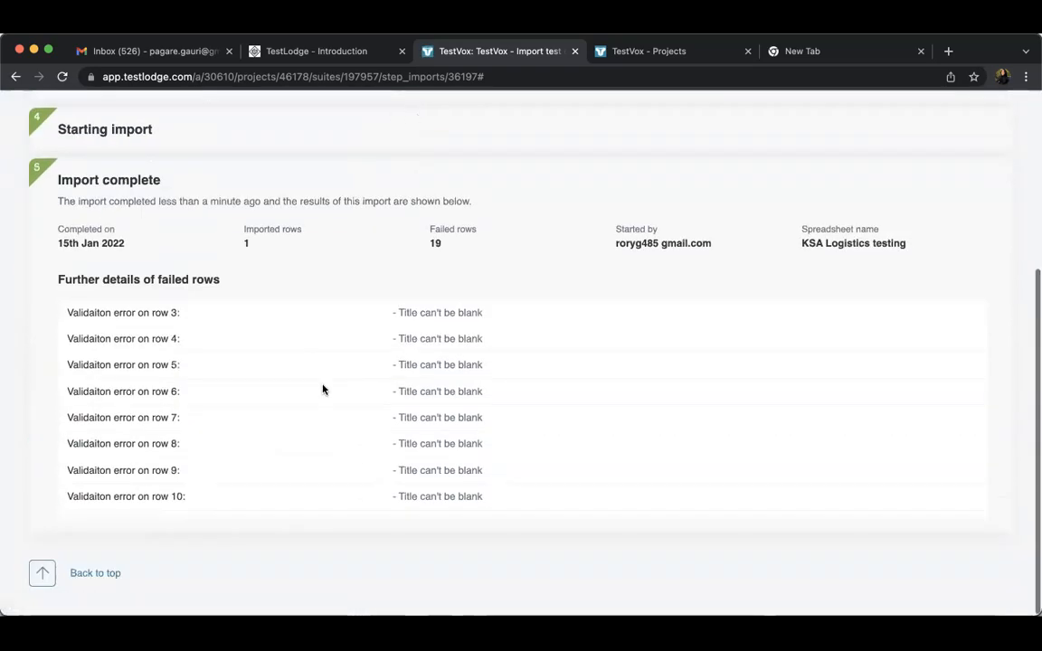
scroll(323, 389, up, 3)
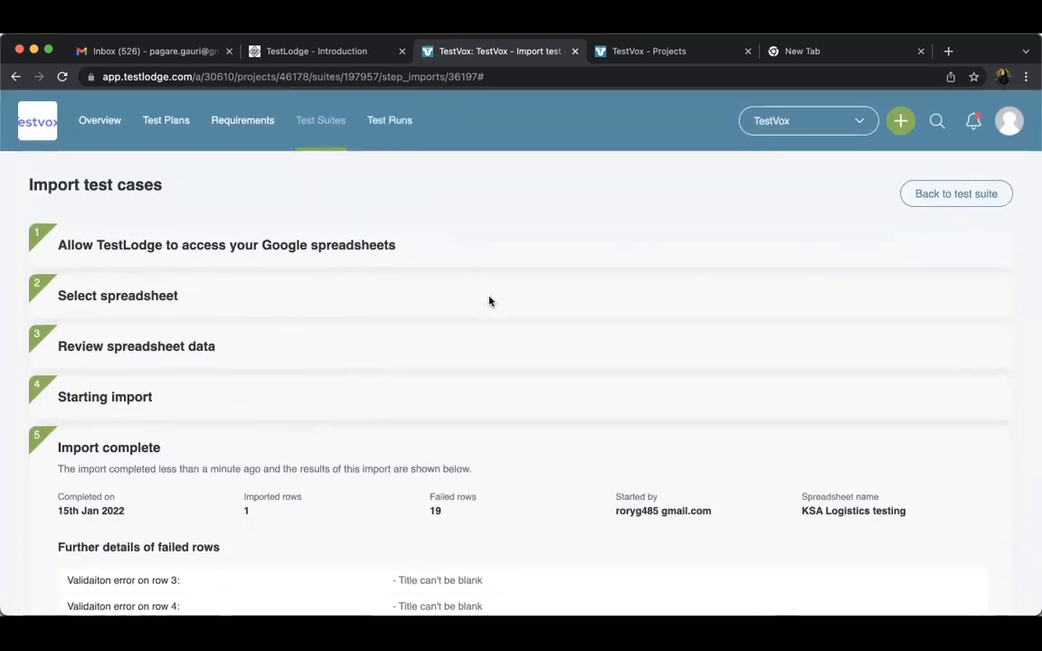
Return to the test suites list, open the ABC Project suite and review its sections
click(267, 122)
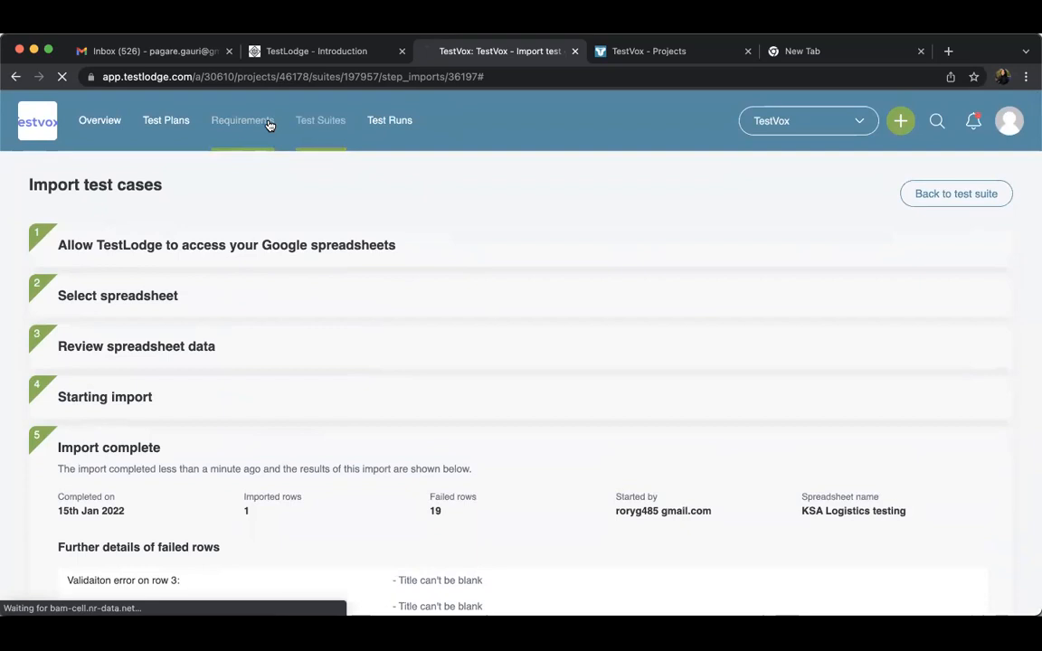
click(326, 132)
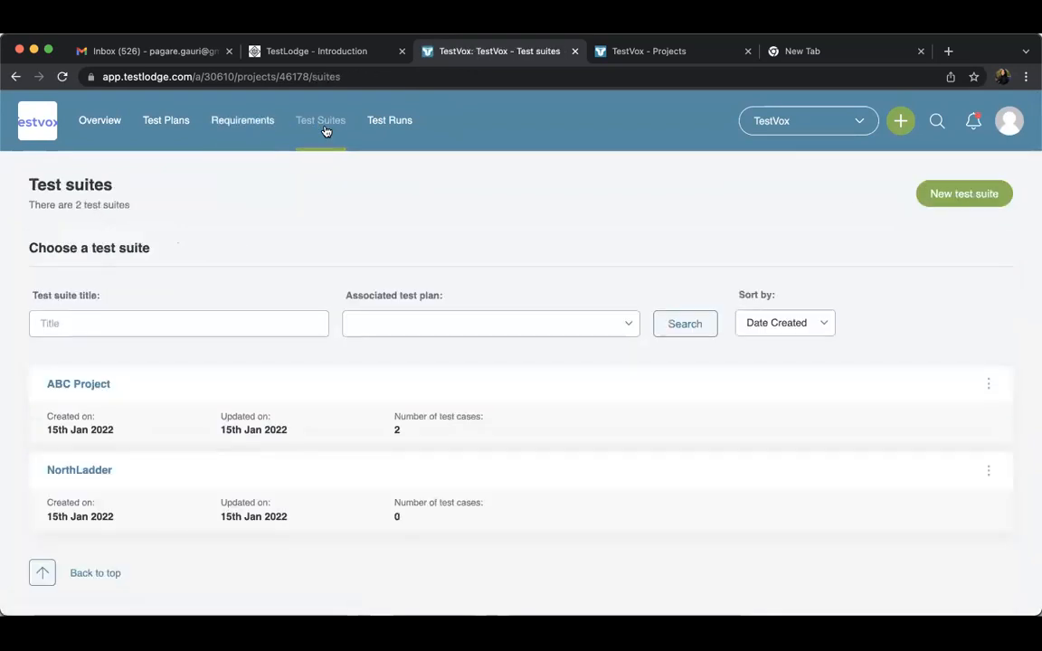
click(95, 387)
scroll(216, 534, down, 10)
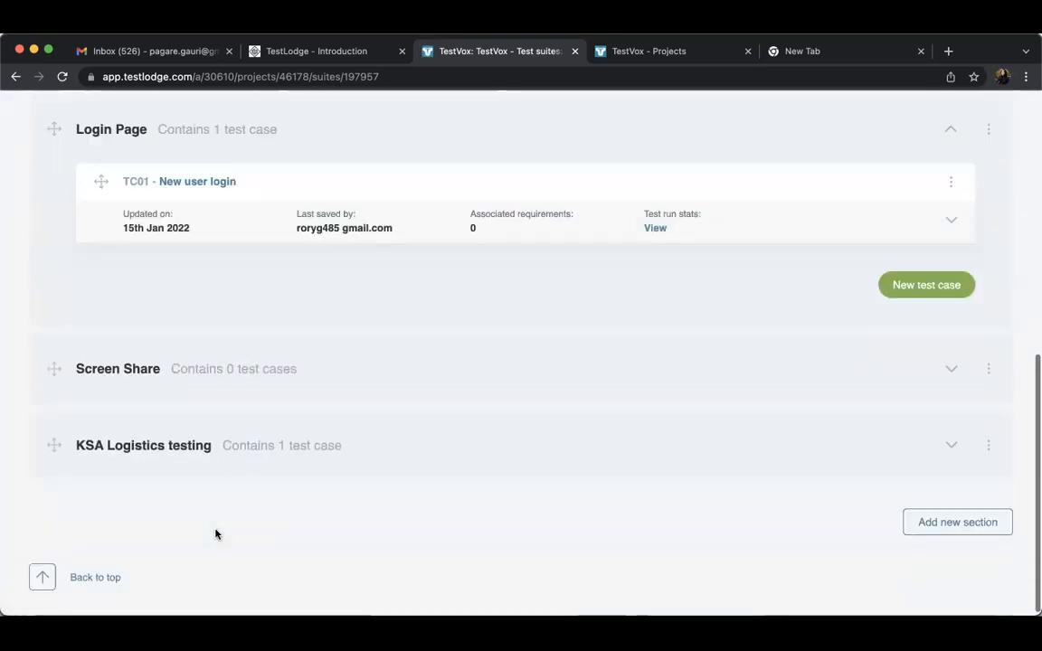
scroll(216, 535, up, 1)
scroll(216, 534, up, 1)
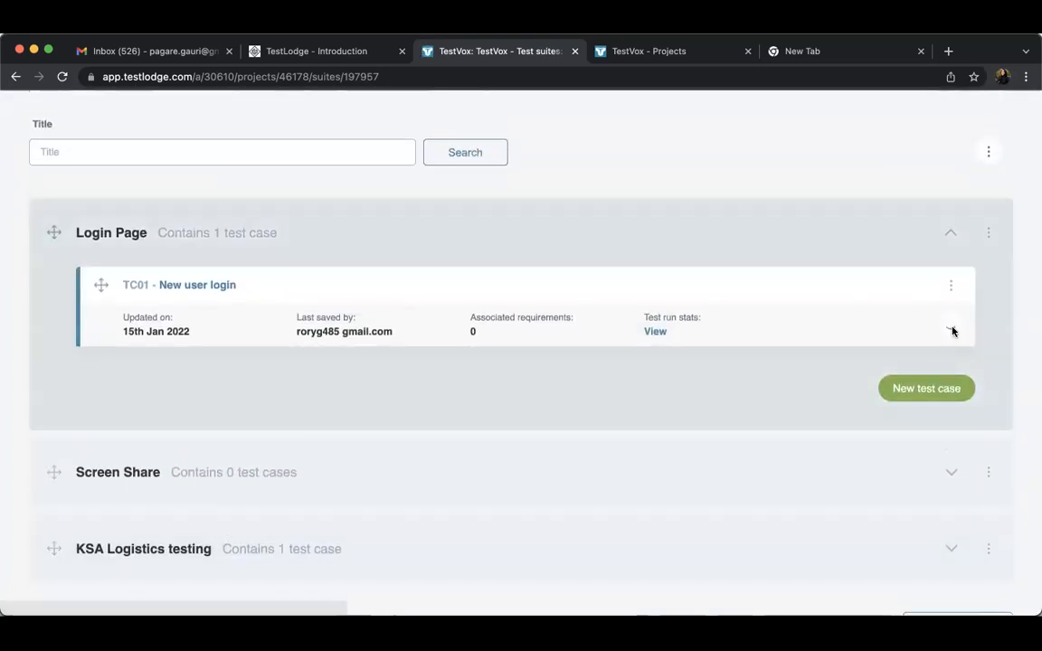
Expand the New user login test case and view its description, test steps and expected result
click(952, 328)
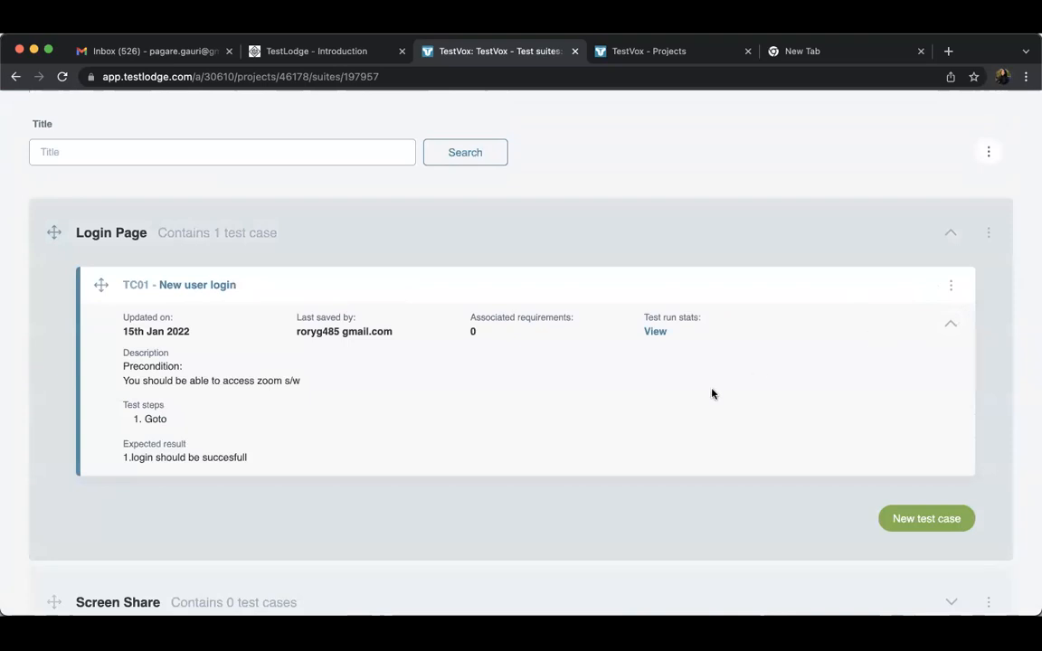
scroll(712, 395, down, 1)
scroll(712, 394, up, 1)
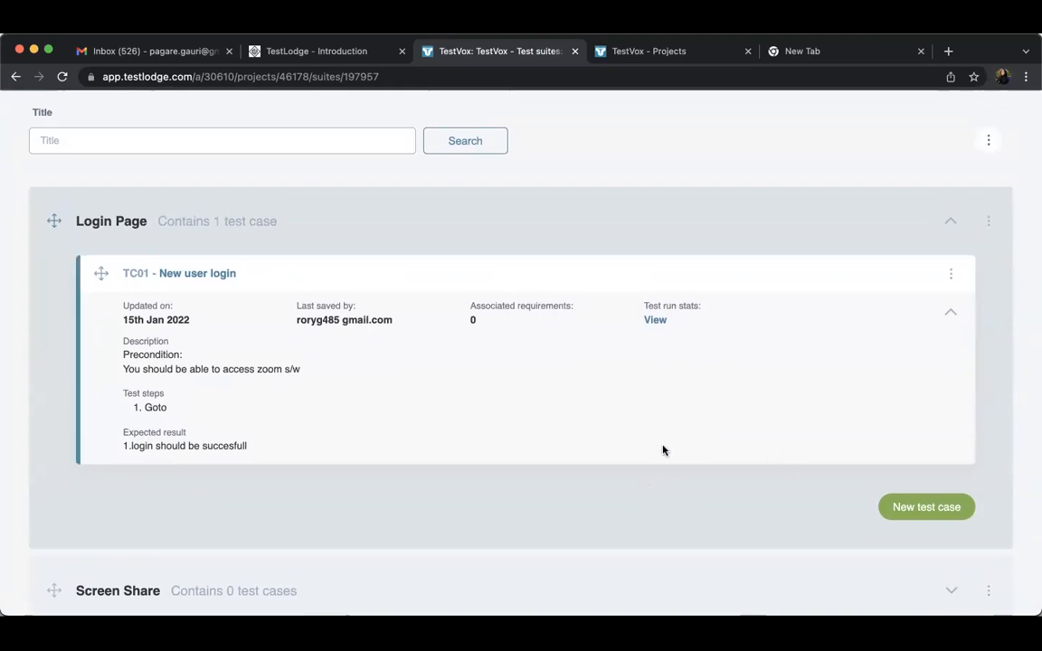
Add a new test case titled "Negative test case: To validate password length" to the Login Page section
click(926, 505)
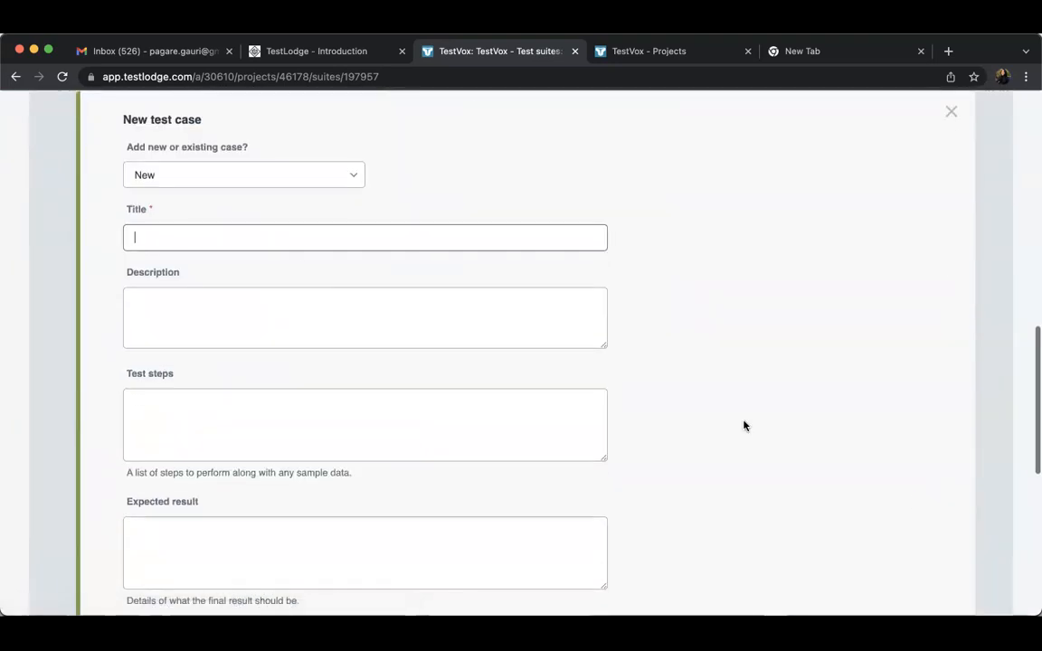
click(304, 246)
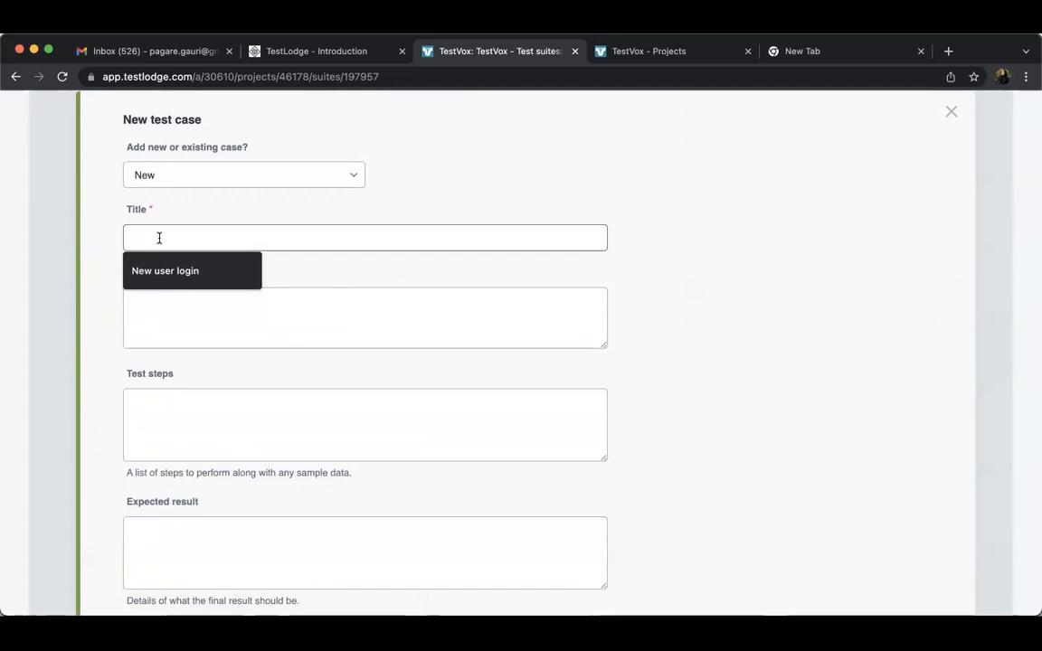
text(Negative test case:)
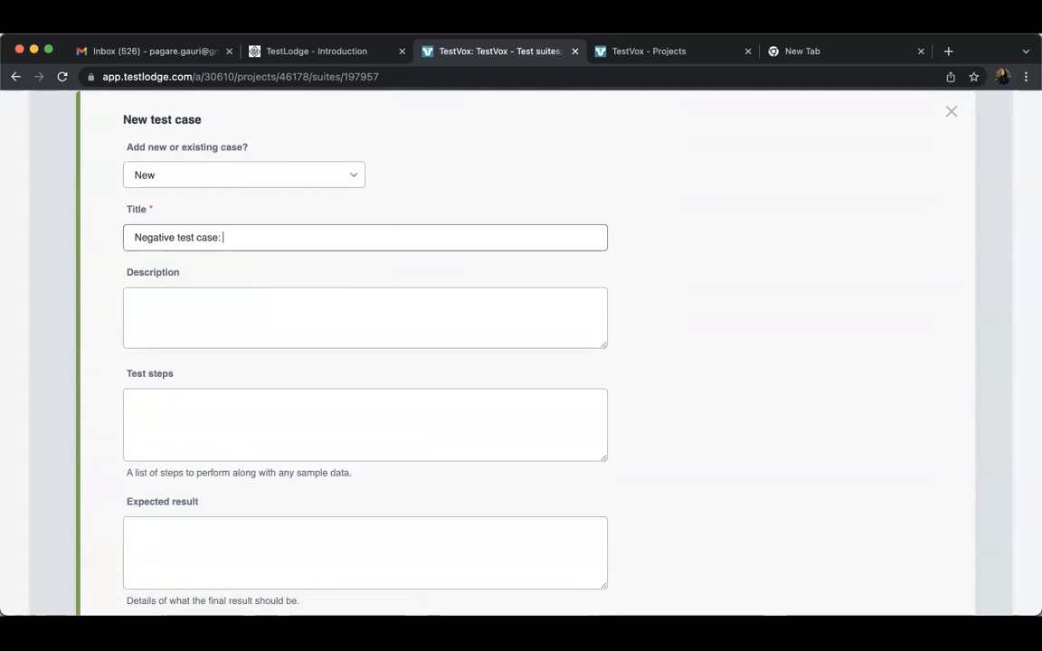
text( To validate pass)
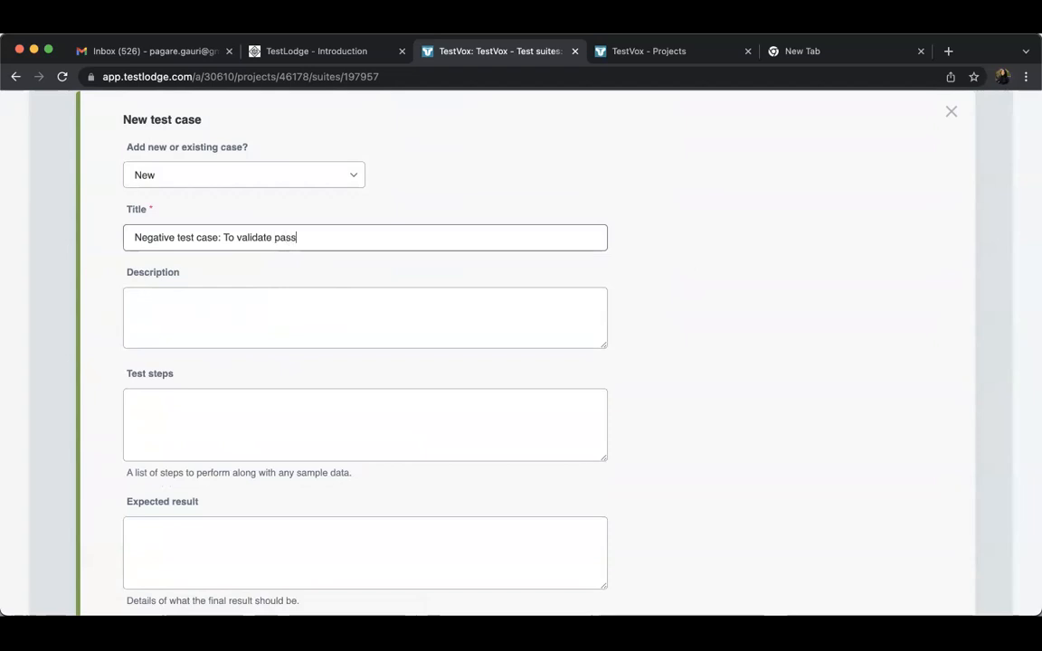
text(word leneg)
key(BackSpace)
key(BackSpace)
text(gh)
text(t)
key(BackSpace)
key(BackSpace)
scroll(362, 362, down, 5)
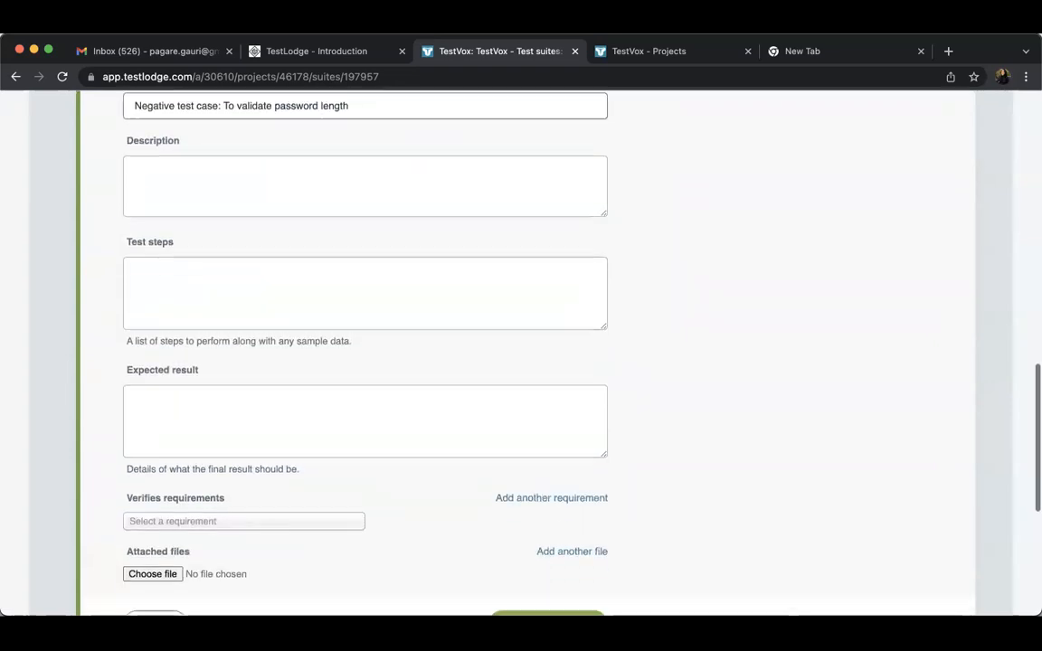
click(525, 551)
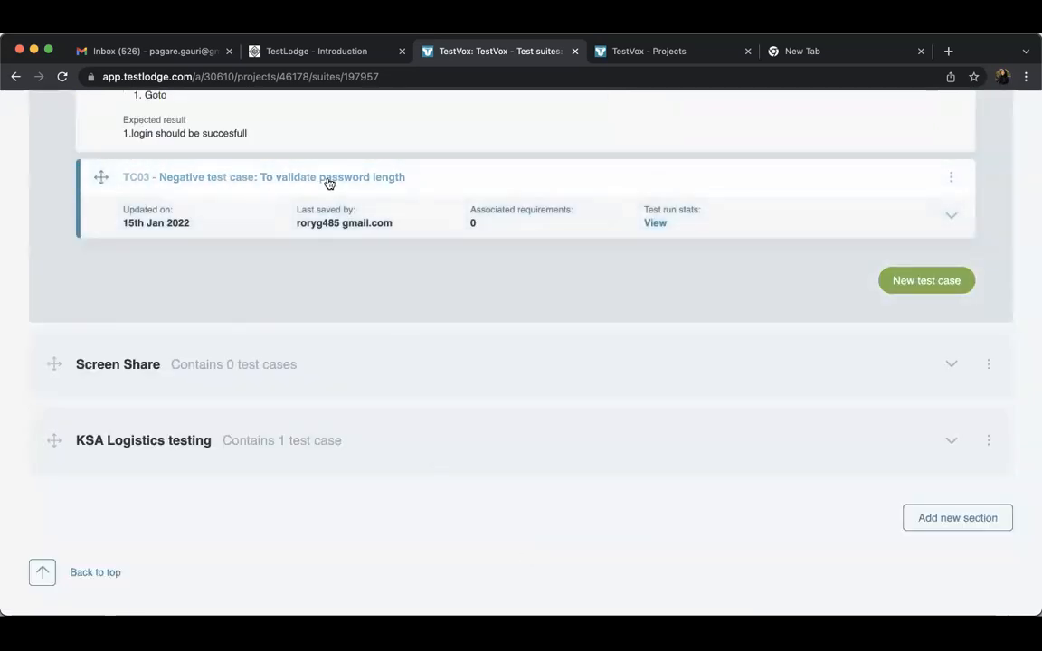
Review the test cases in the Login Page section and collapse the section
click(947, 217)
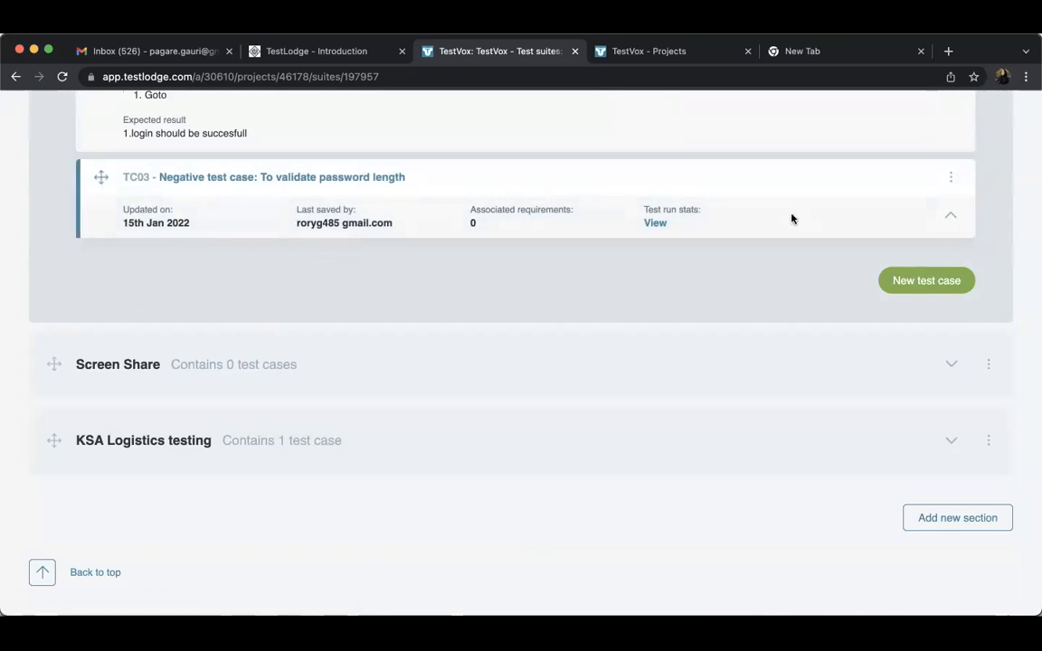
scroll(258, 248, up, 1)
scroll(259, 248, up, 5)
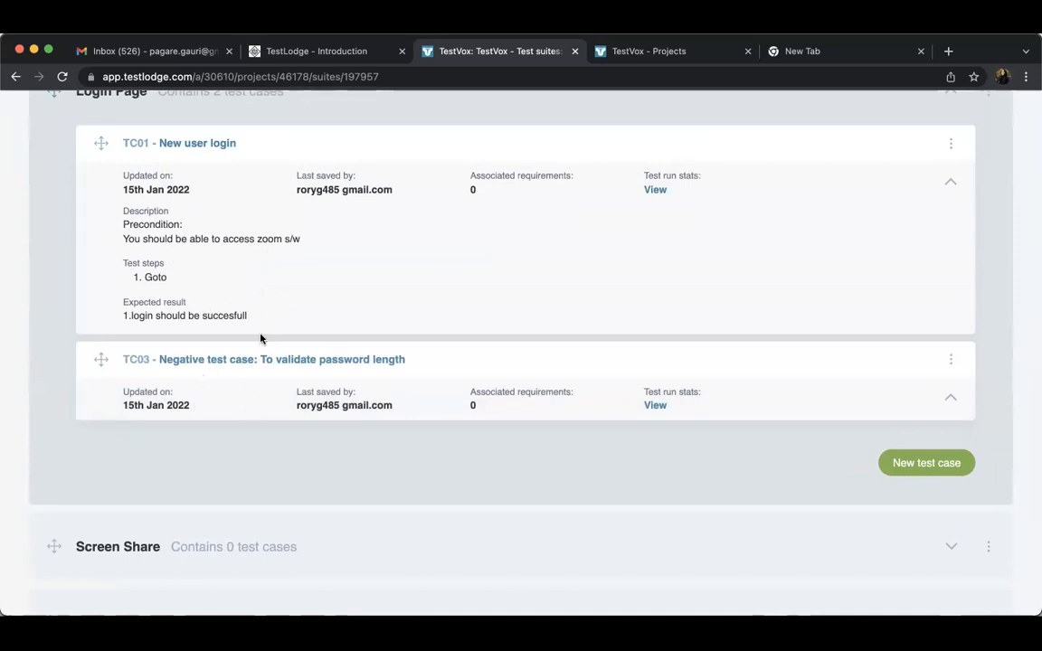
scroll(553, 424, up, 3)
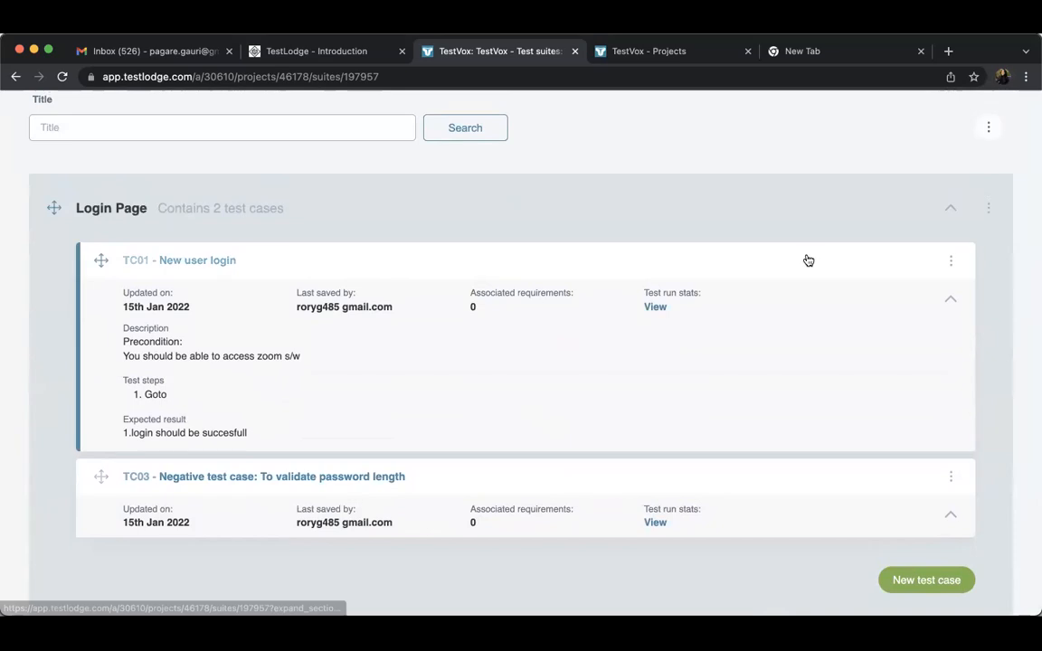
click(947, 204)
click(951, 289)
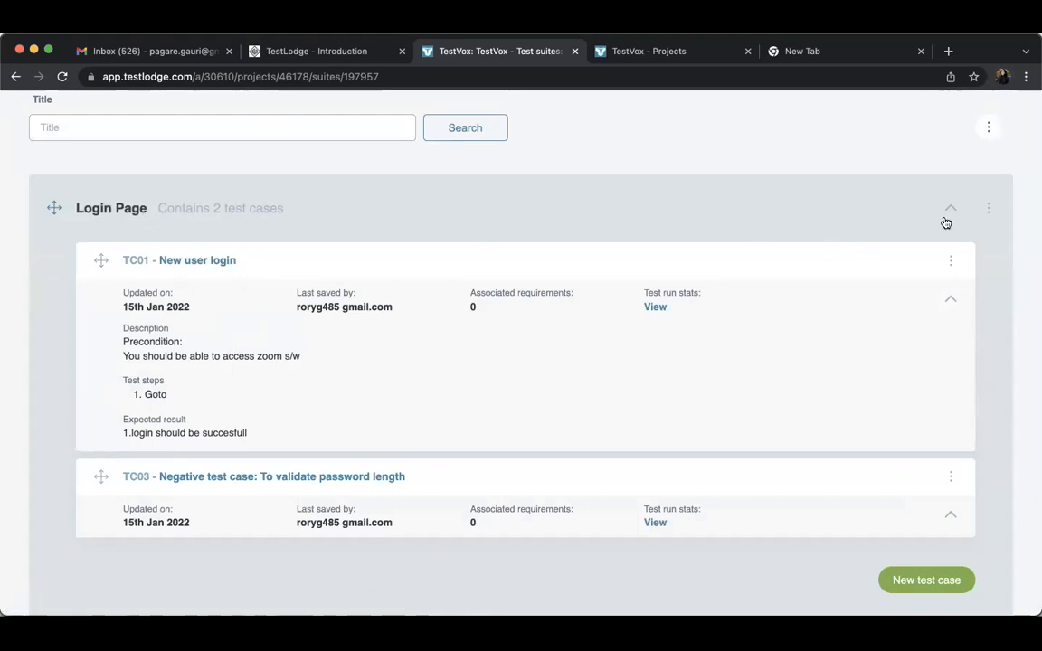
click(949, 209)
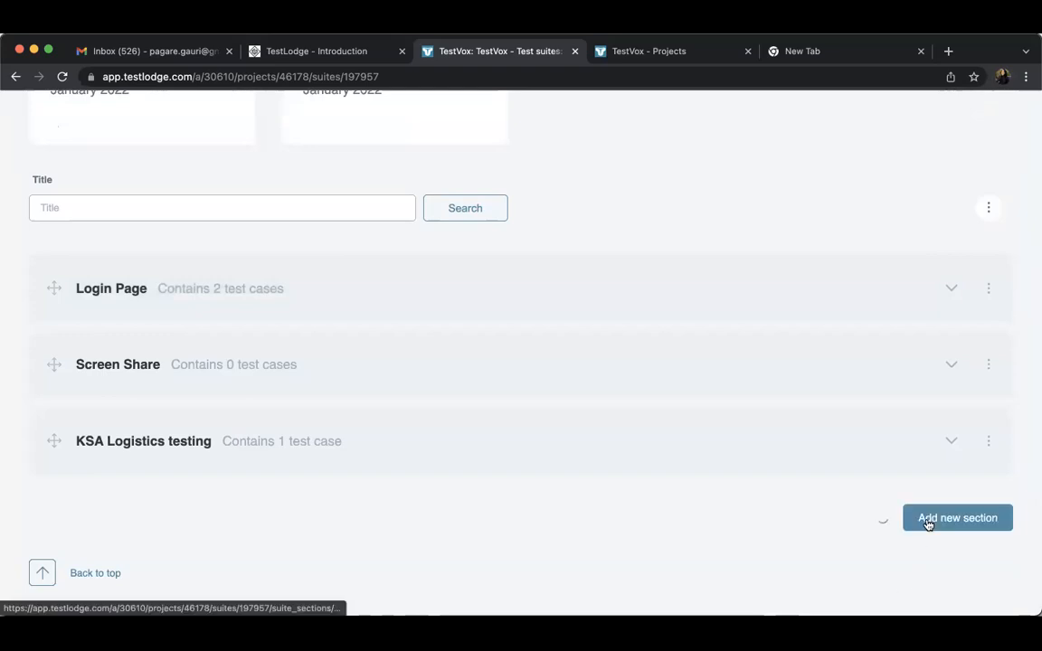
Add a new section titled "Negative -Login screen" to the ABC Project test suite
click(926, 521)
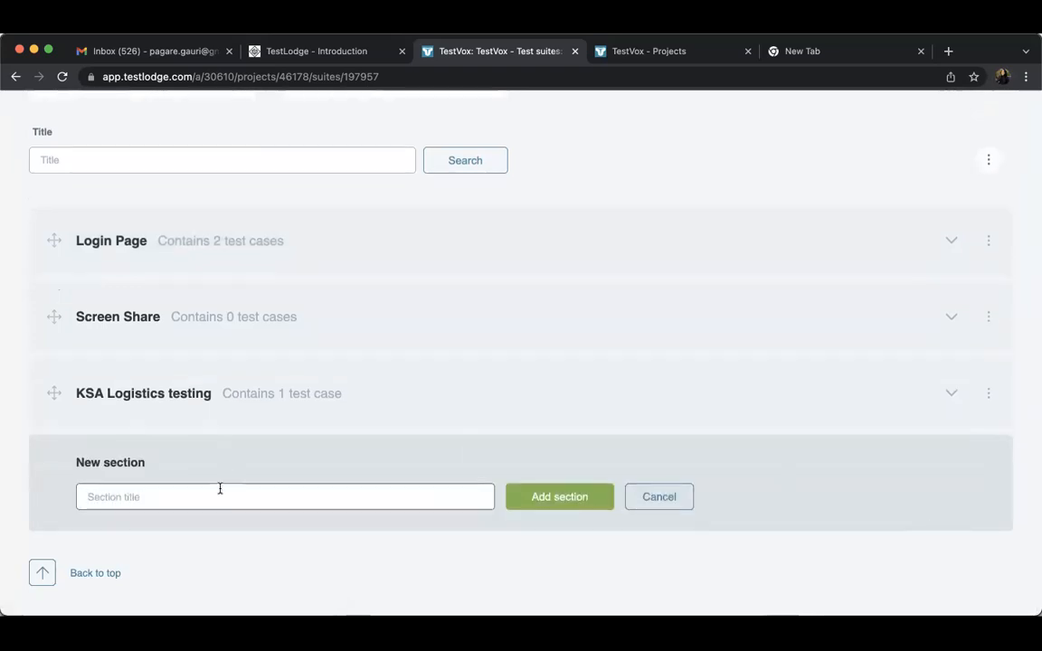
text(Negative -Login screen)
click(554, 510)
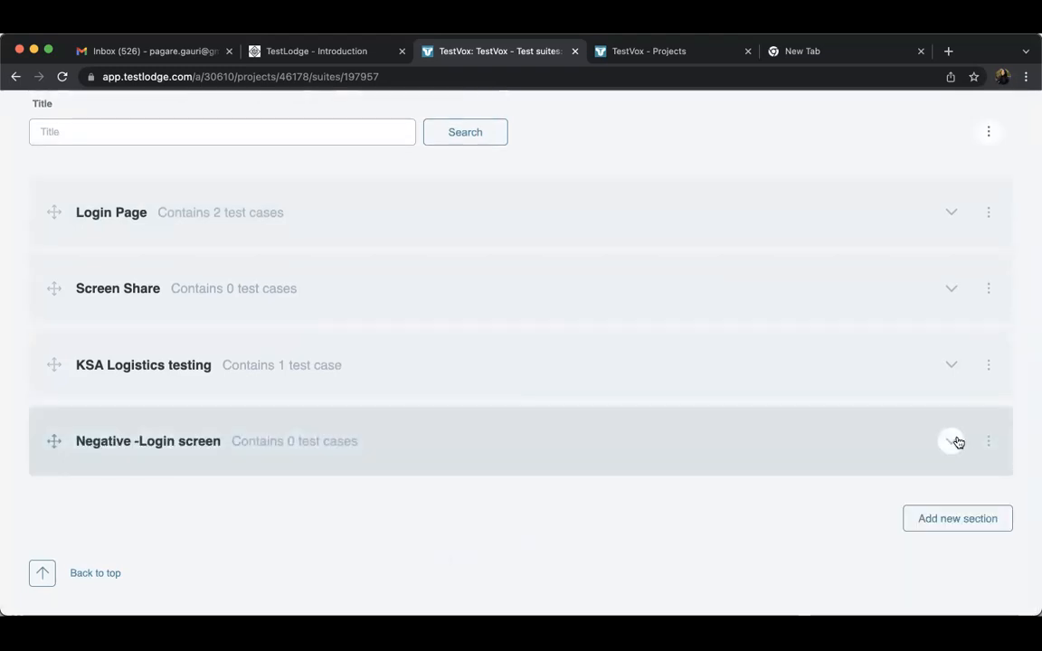
Expand the Negative -Login screen and Login Page sections and compare their contents
click(949, 441)
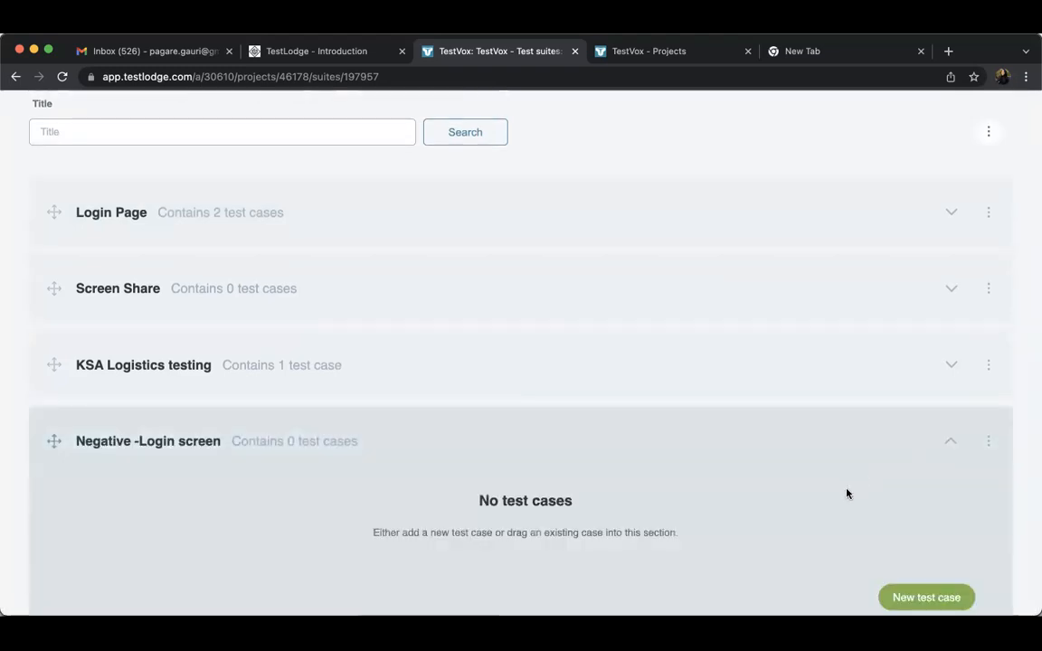
click(955, 211)
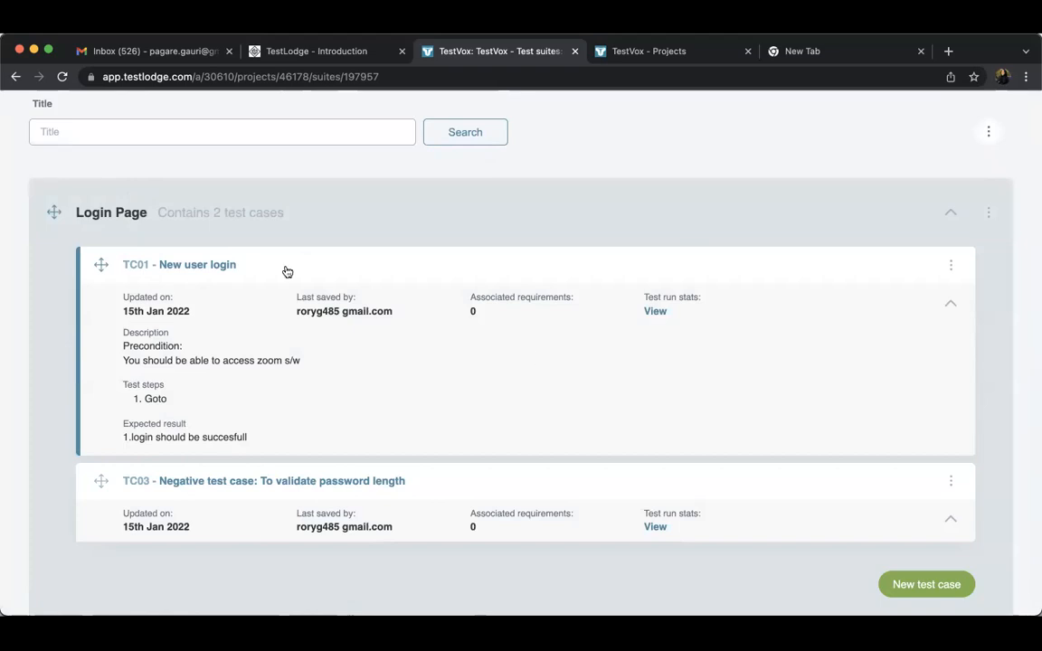
scroll(472, 443, down, 10)
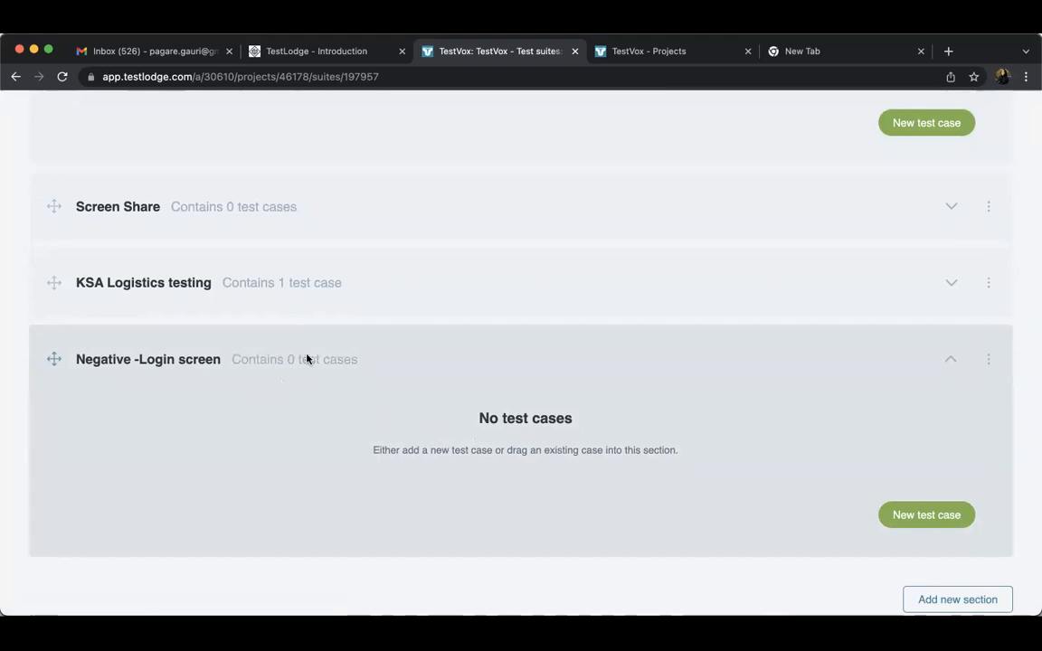
scroll(318, 481, up, 10)
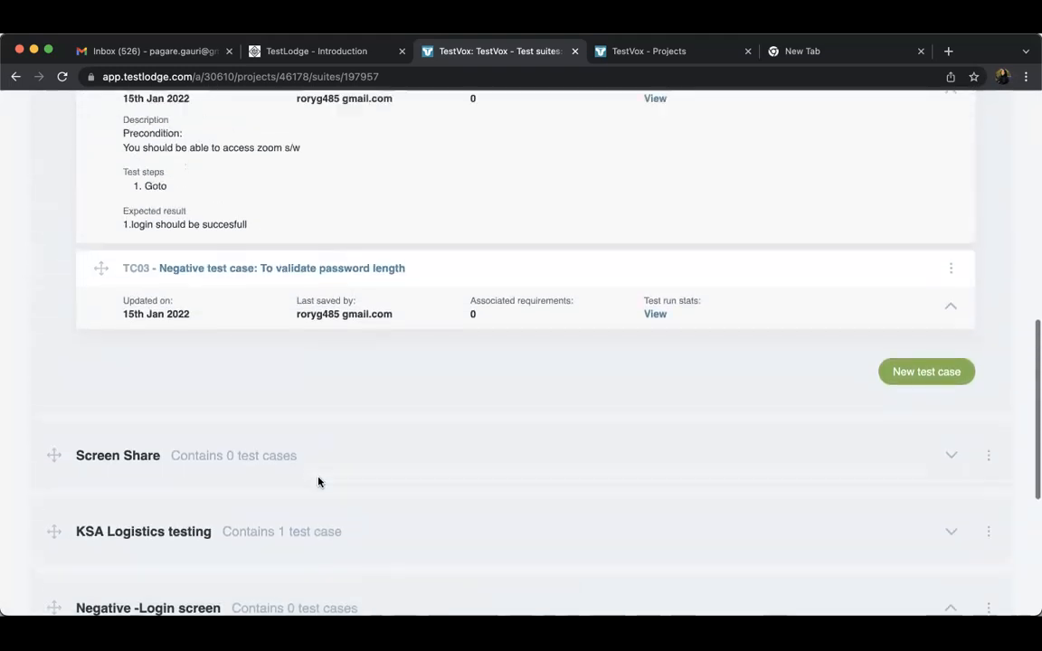
scroll(318, 481, up, 6)
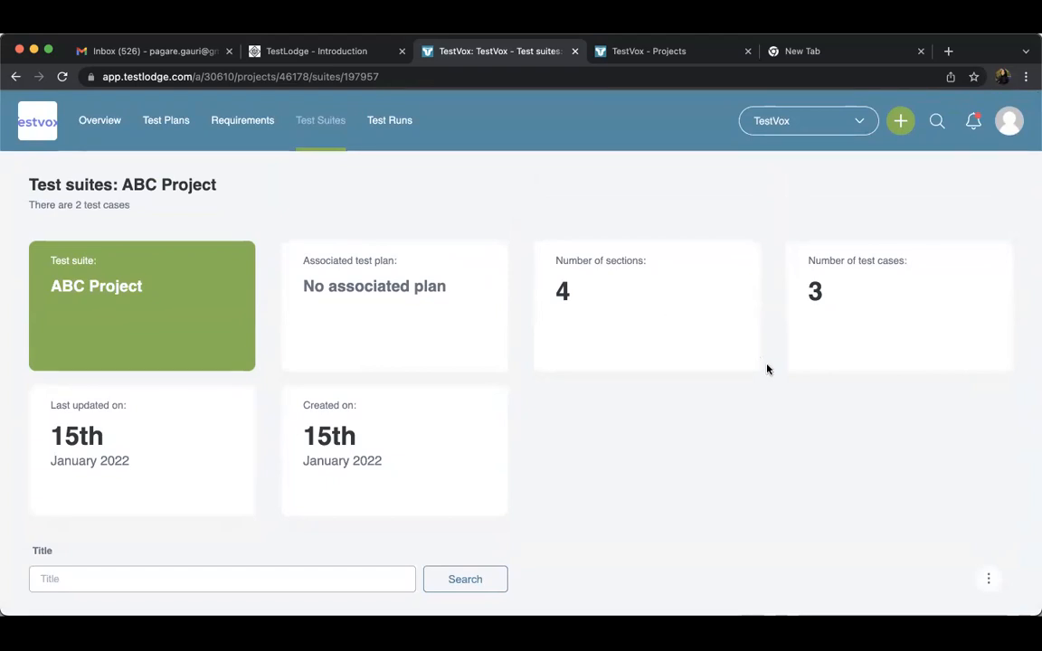
Review the ABC Project suite from its summary details through all of its sections
scroll(767, 369, down, 3)
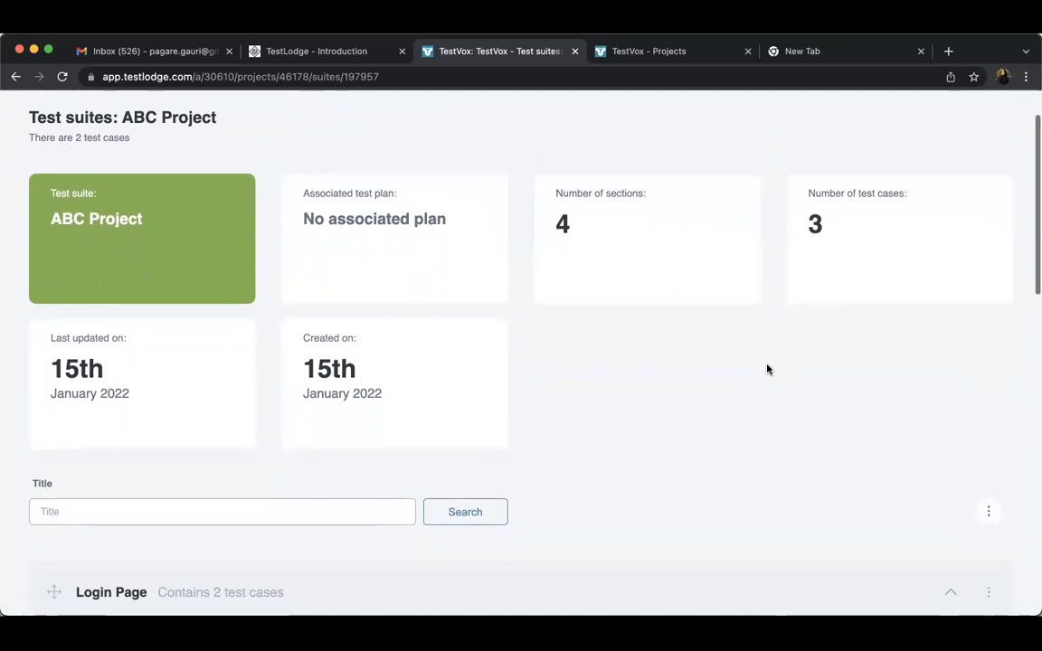
scroll(768, 369, down, 2)
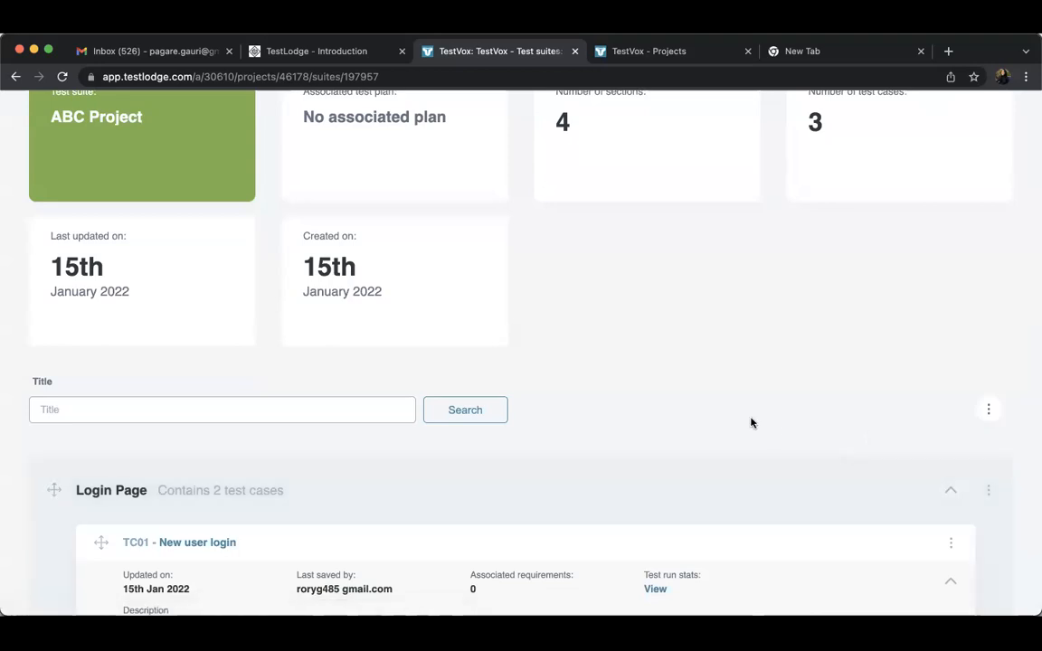
scroll(563, 414, down, 5)
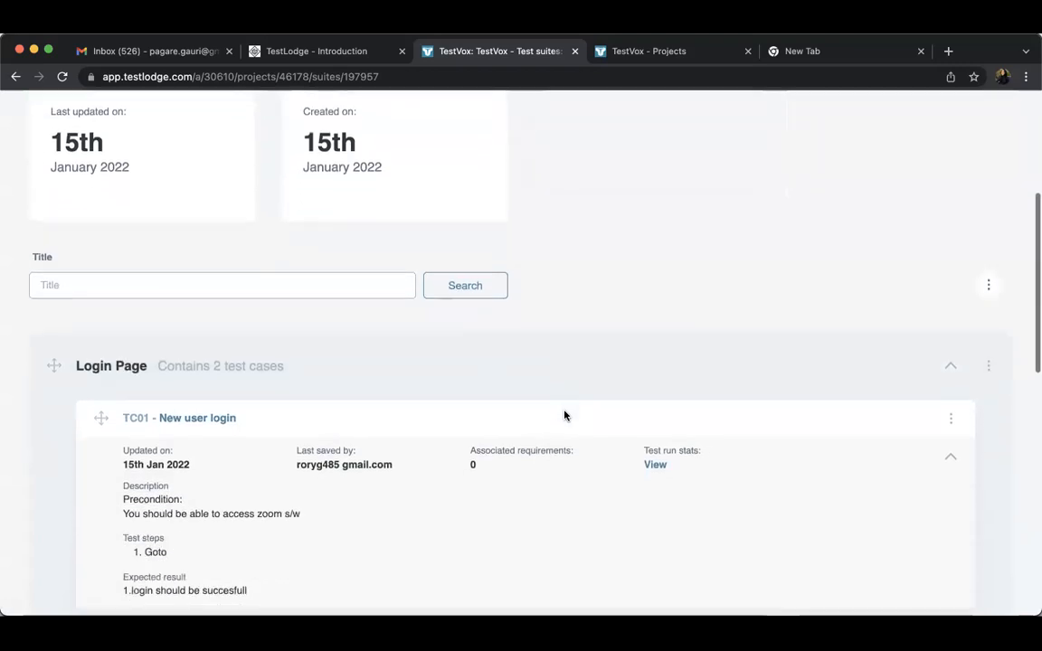
scroll(564, 415, down, 3)
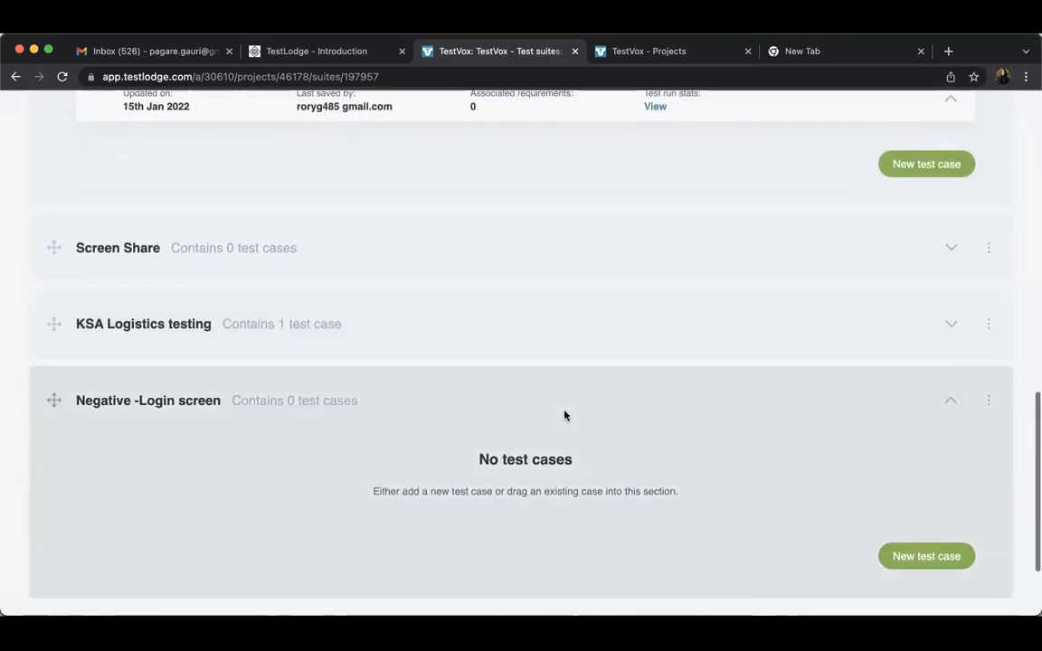
scroll(564, 415, down, 2)
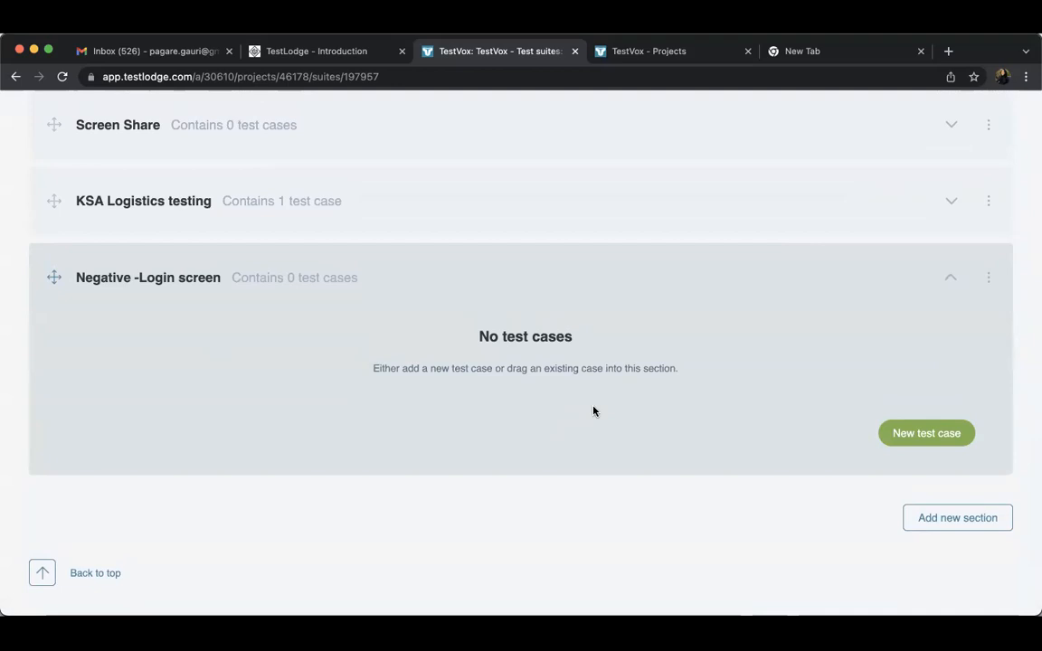
scroll(593, 411, up, 4)
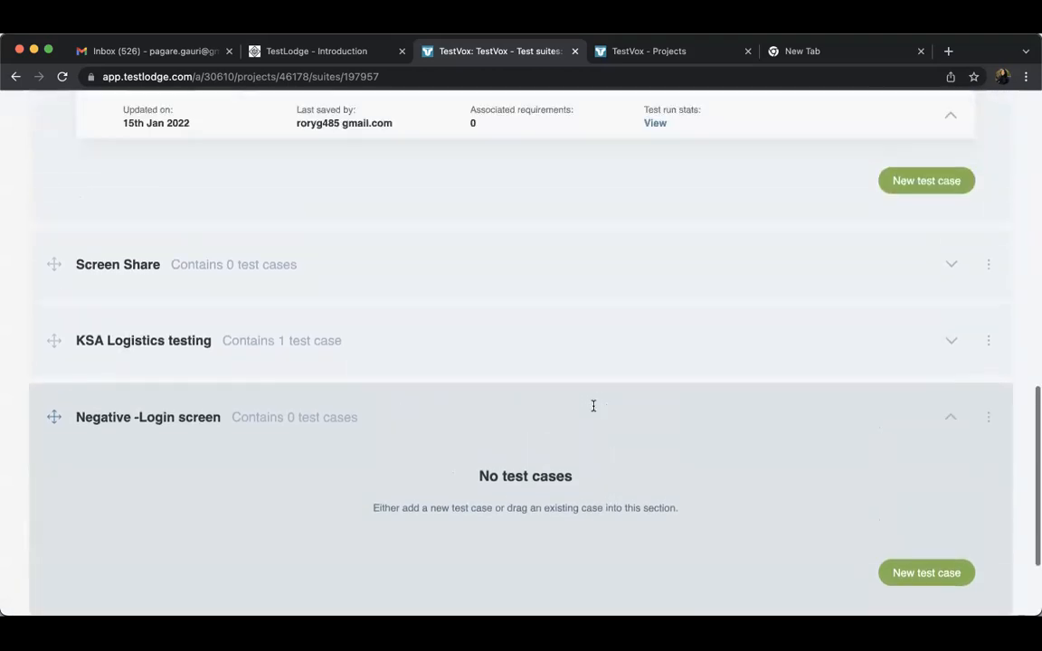
scroll(593, 412, up, 5)
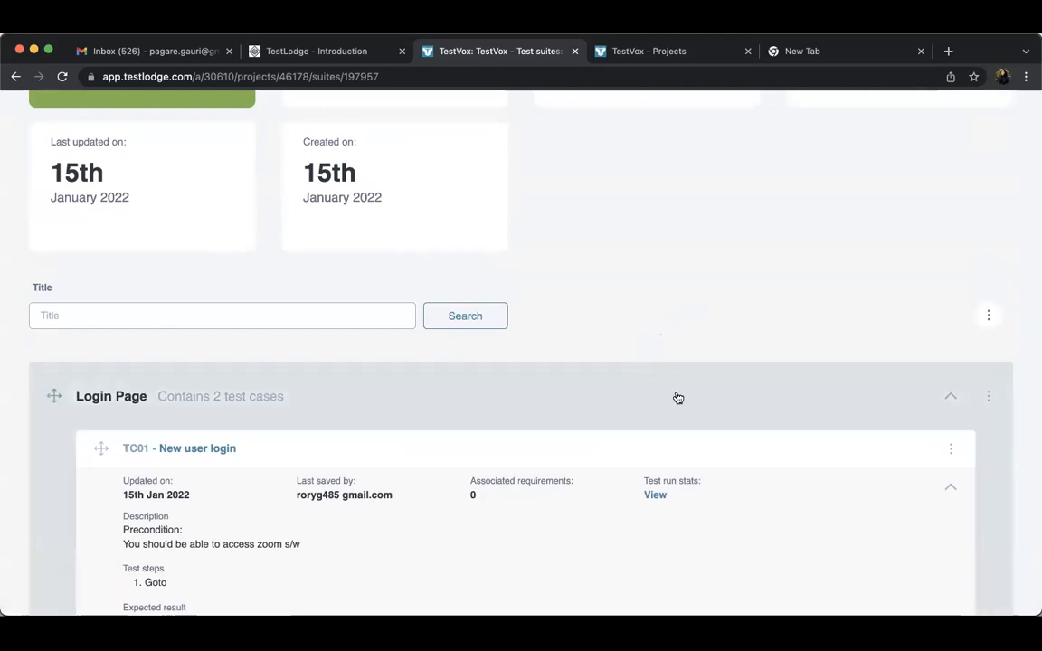
scroll(698, 387, down, 1)
scroll(697, 387, up, 5)
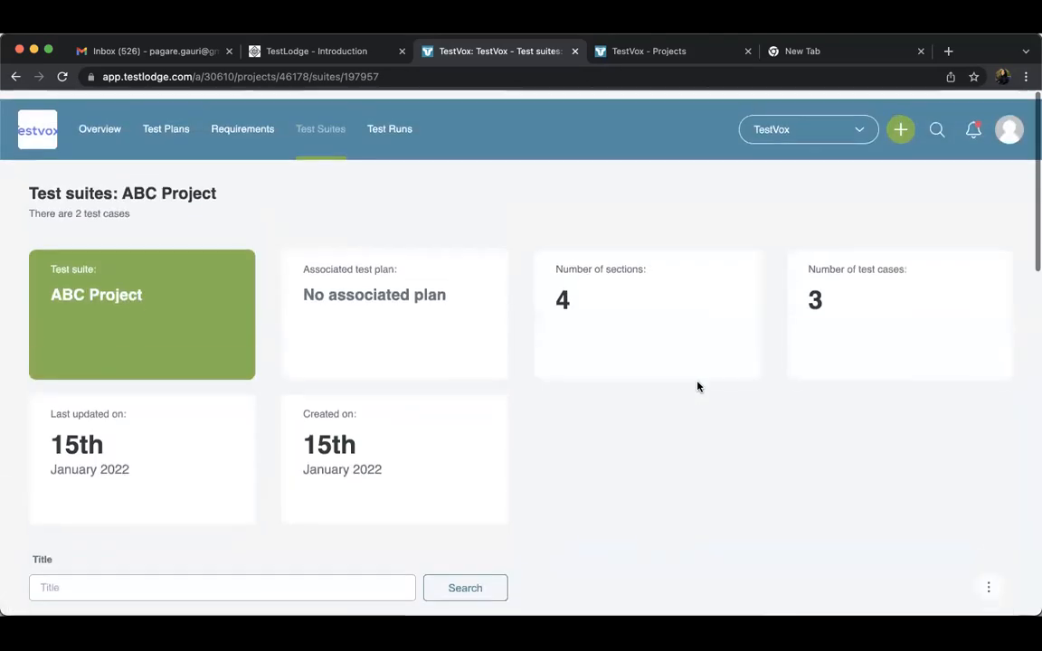
Compare the project's requirement documents list with its test suites list
click(243, 121)
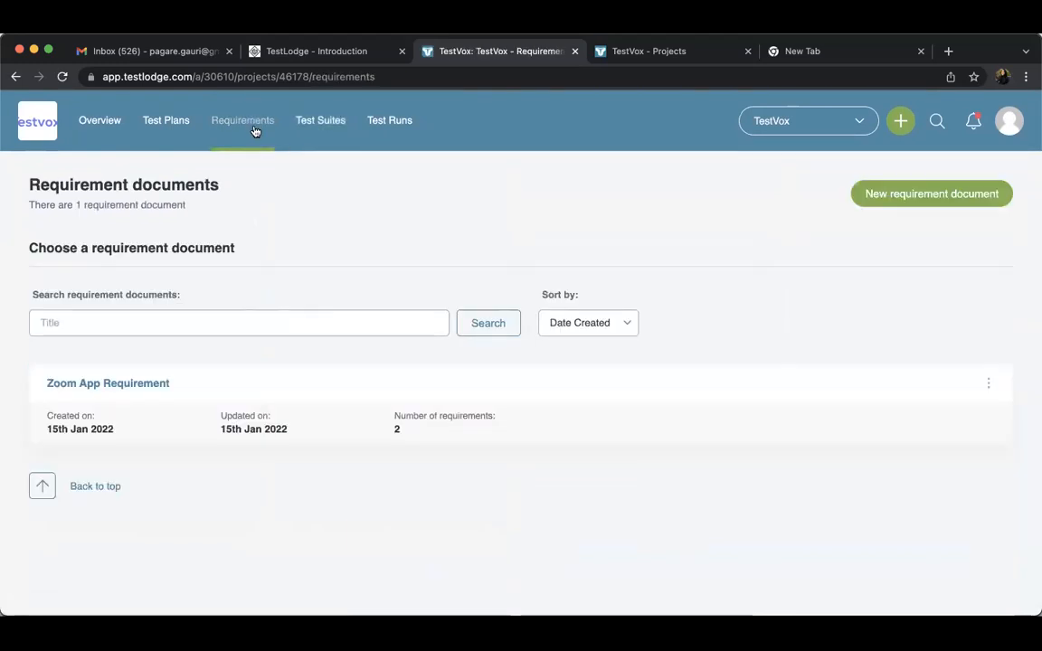
click(326, 128)
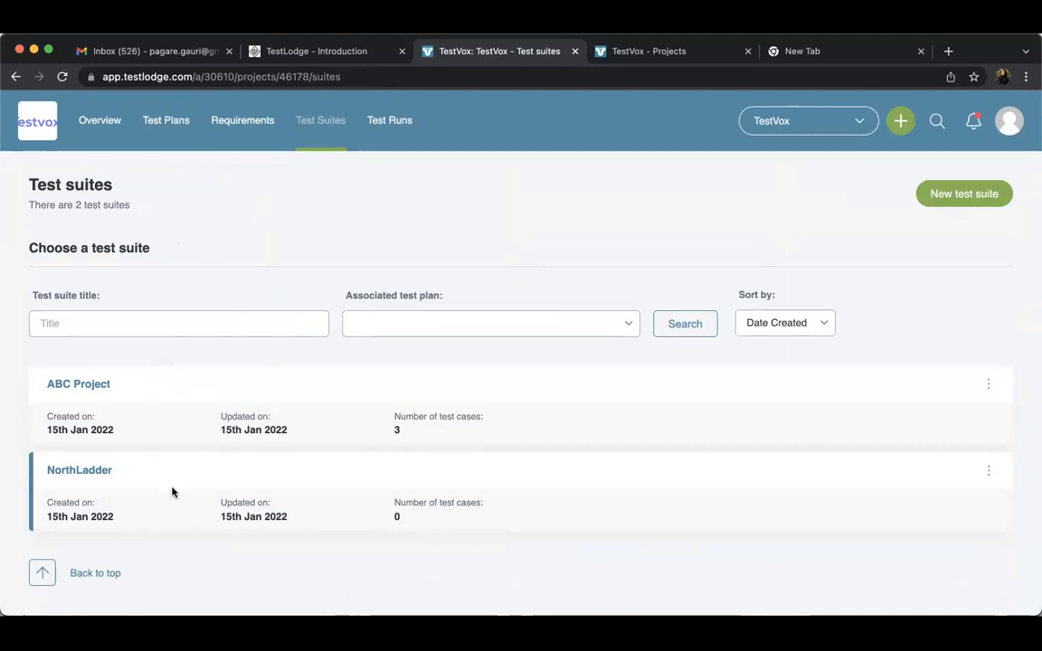
click(241, 136)
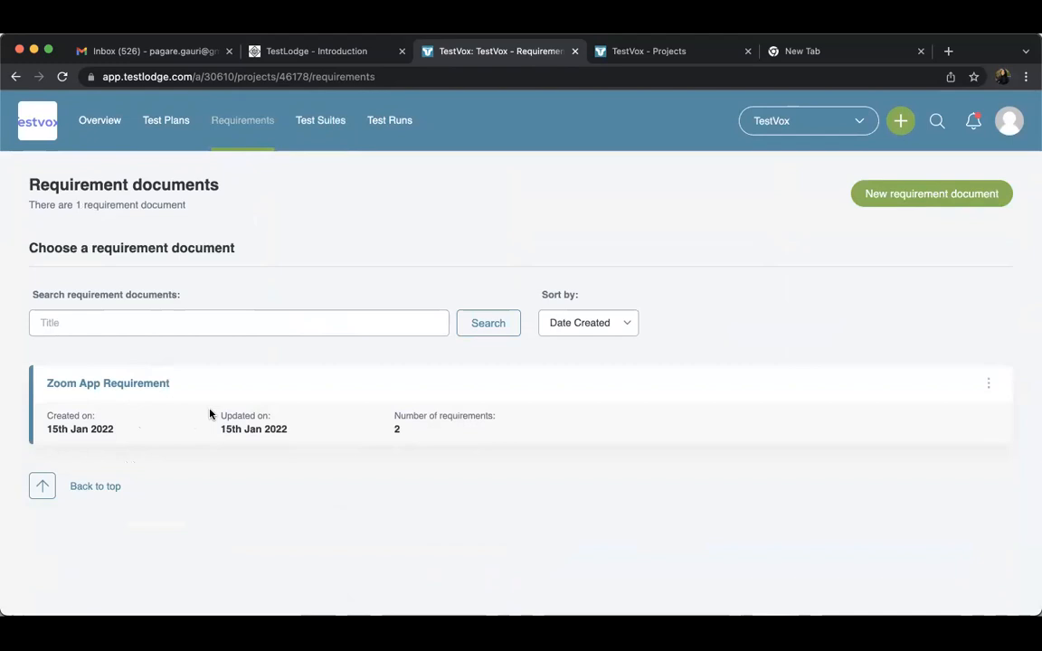
click(325, 127)
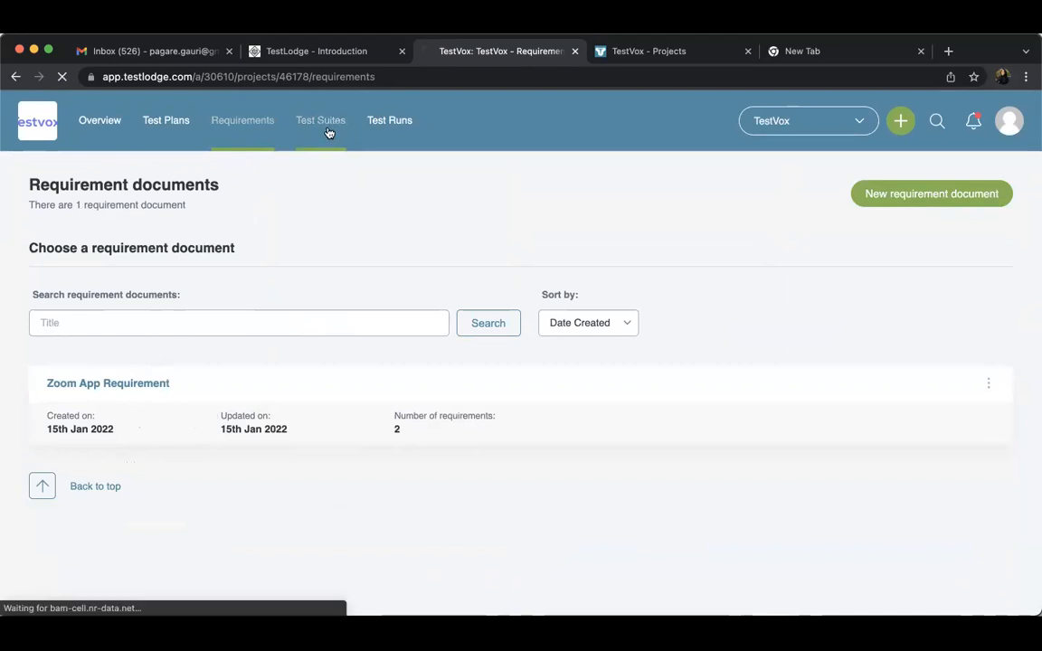
View the Zoom App Requirement document and return to the requirement documents list
click(244, 138)
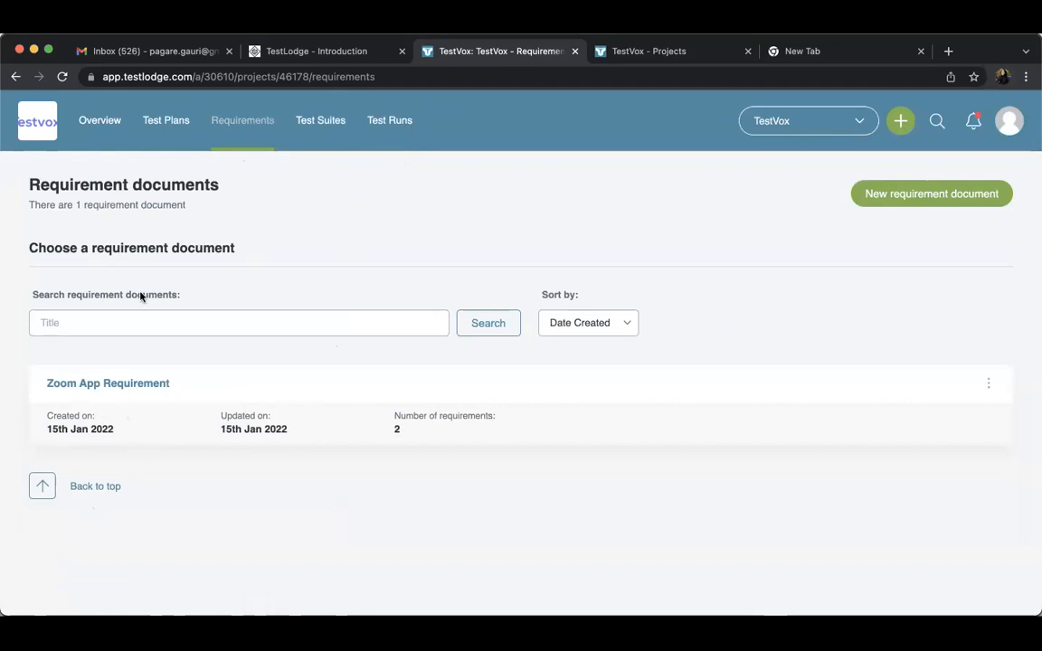
click(151, 385)
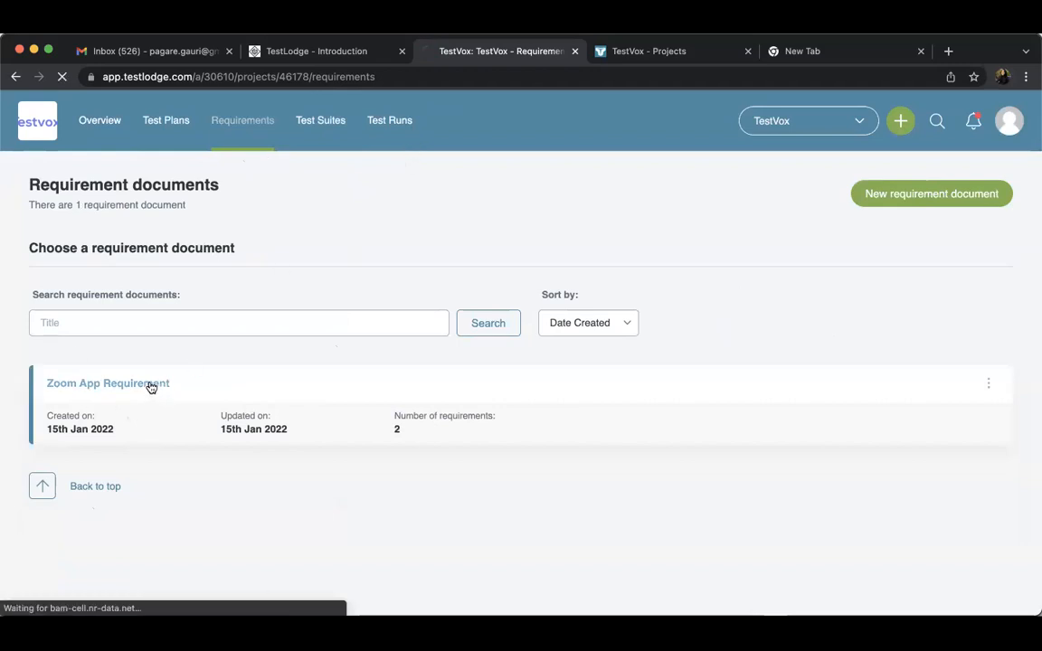
click(253, 130)
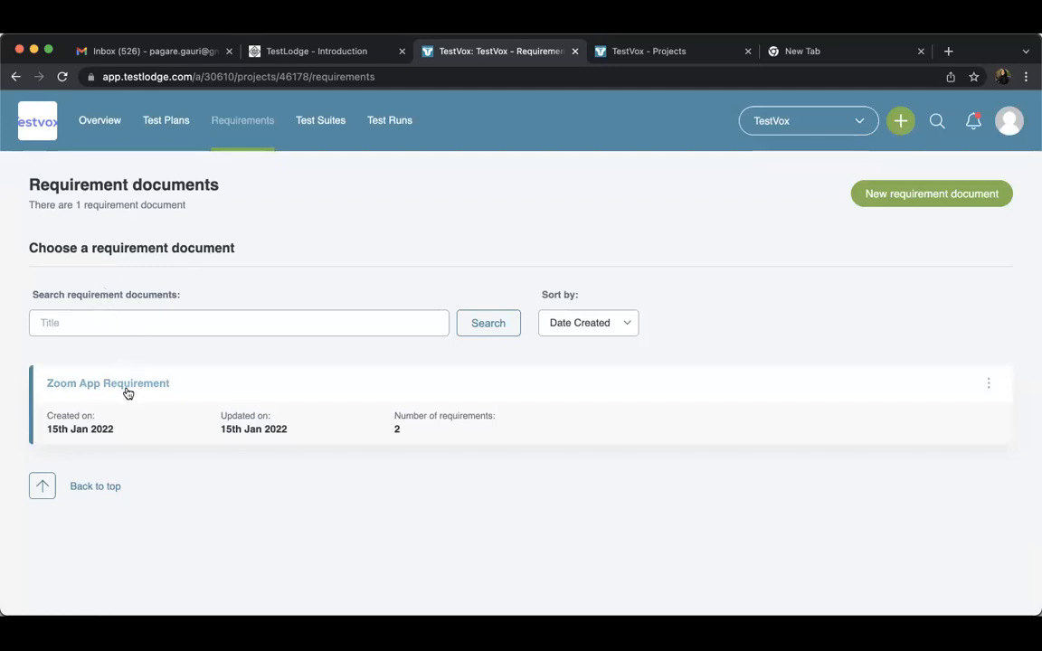
Rename the ABC Project test suite to Zoom App and save the change
click(327, 122)
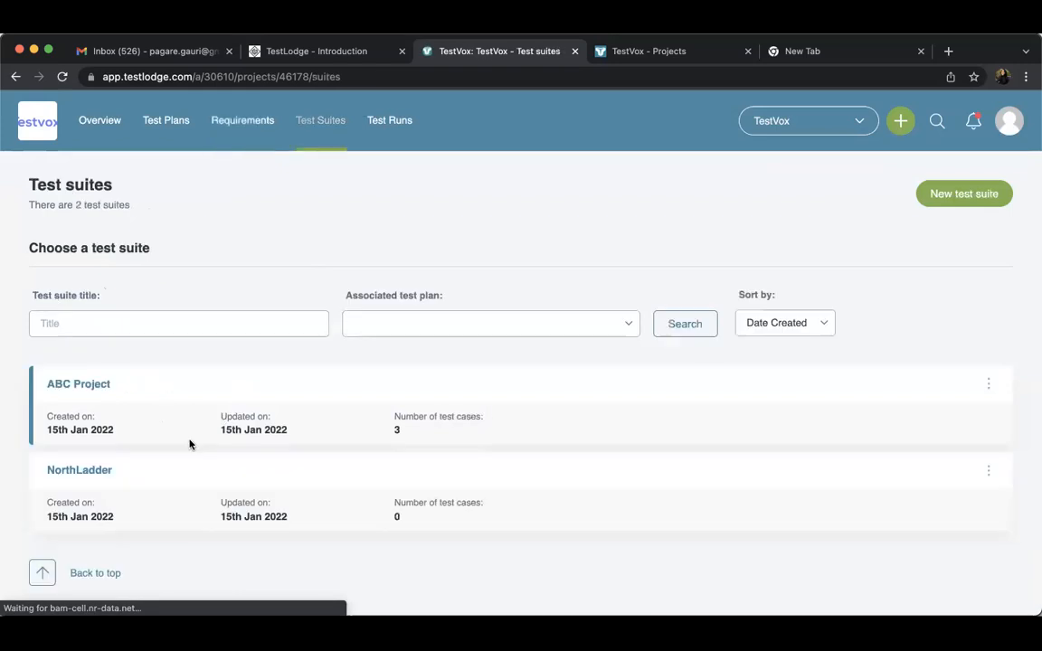
click(988, 384)
click(884, 449)
double_click(84, 450)
key(BackSpace)
key(BackSpace)
key(BackSpace)
key(BackSpace)
key(BackSpace)
text(ZOm)
text(m)
key(BackSpace)
key(BackSpace)
key(BackSpace)
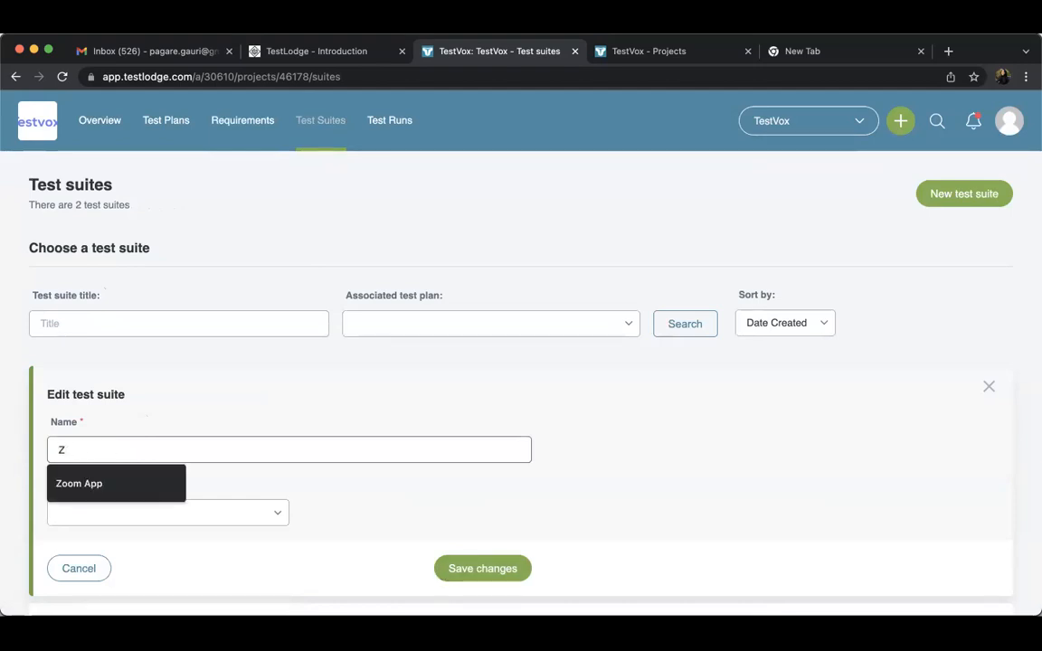
click(142, 490)
click(470, 570)
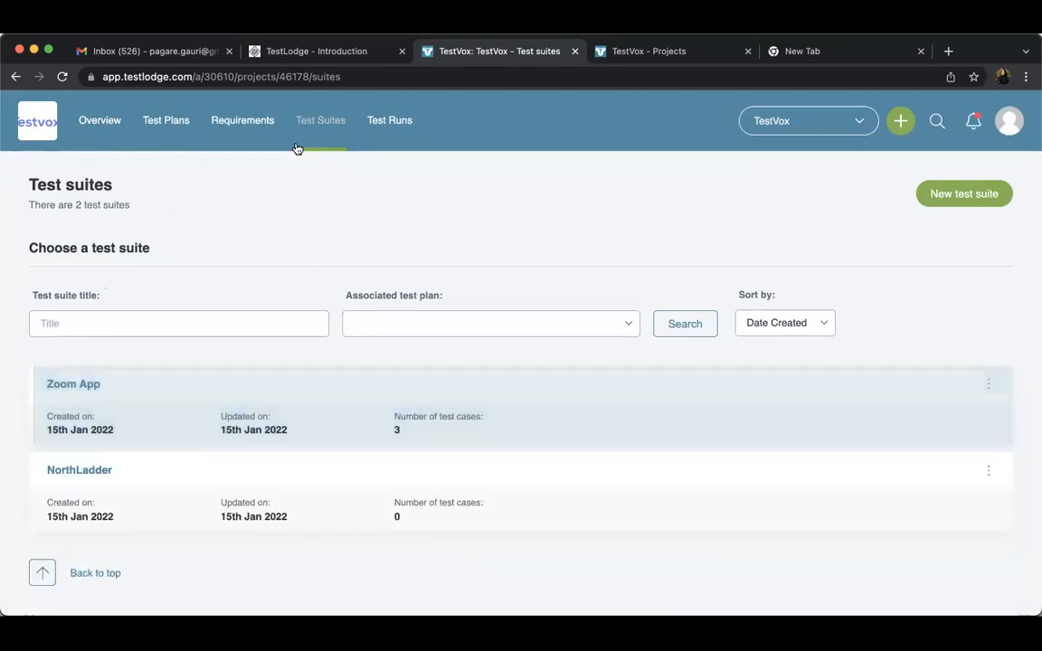
Compare the requirement documents and test suites lists, and examine the requirements inside the Zoom App Requirement document
click(261, 130)
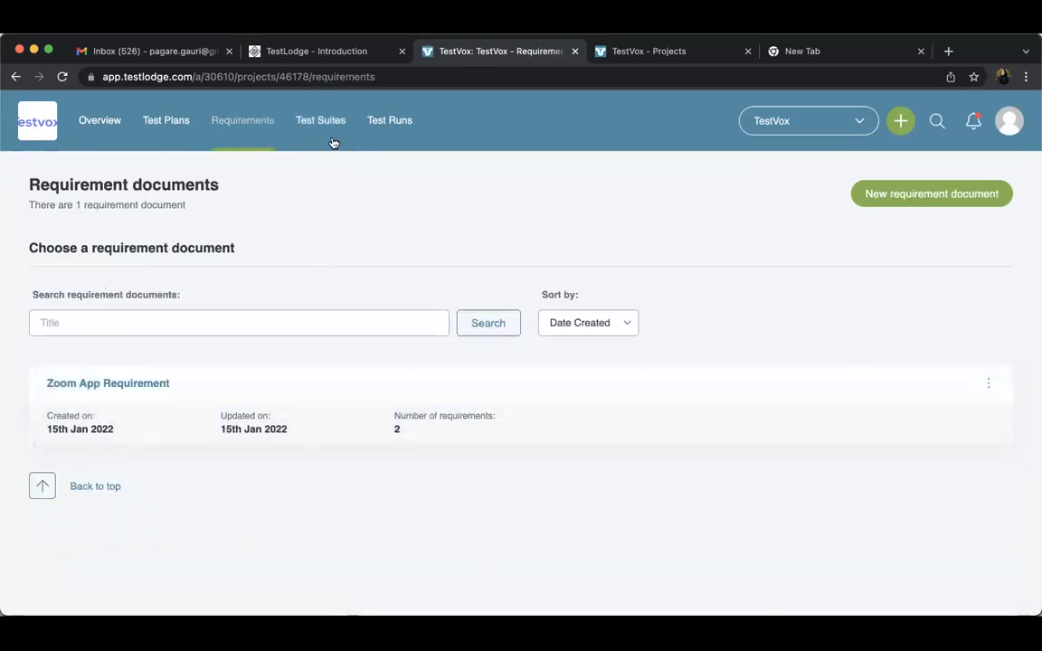
click(332, 138)
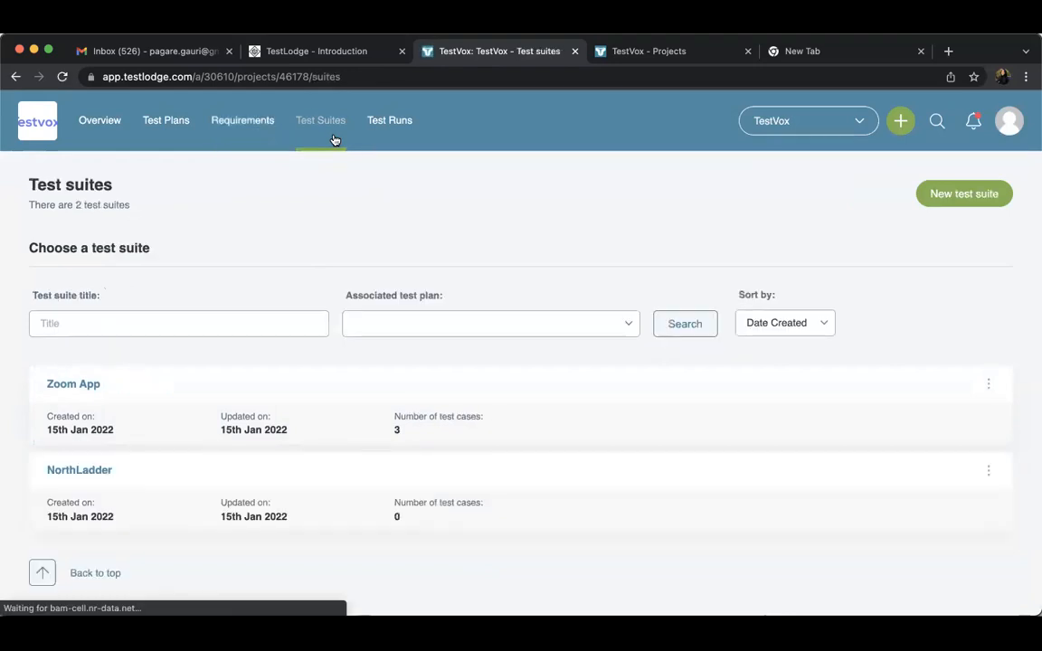
click(253, 135)
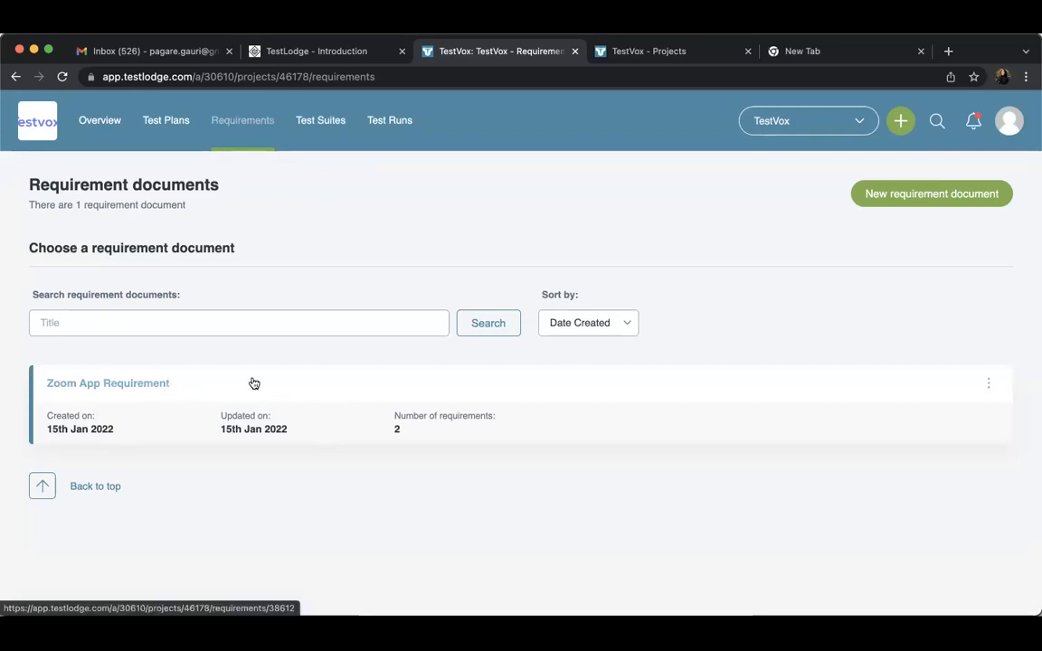
click(141, 385)
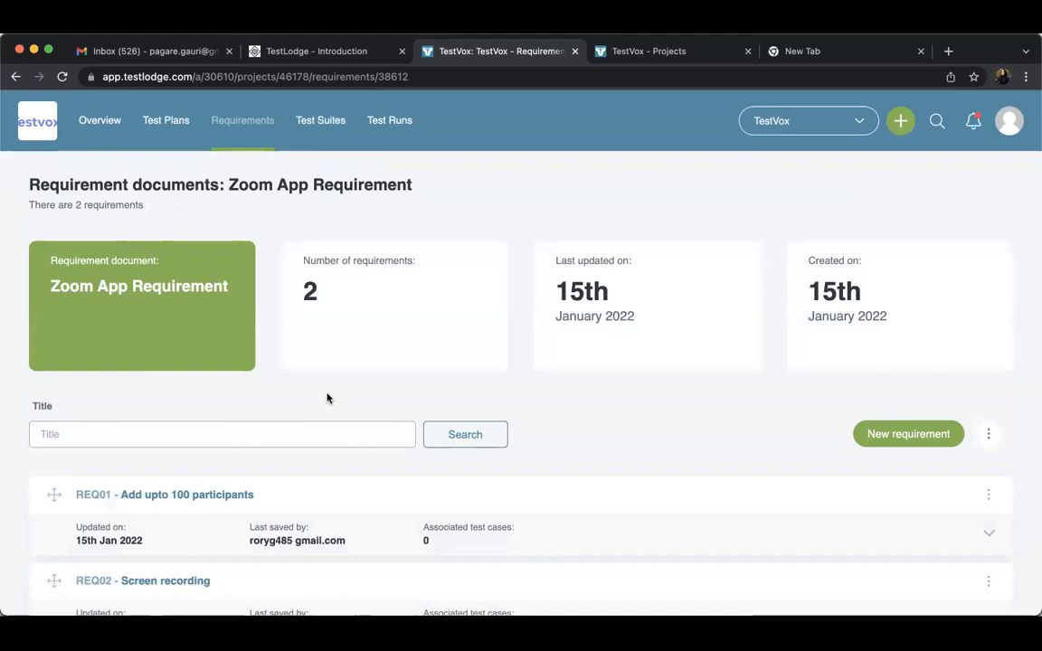
scroll(328, 398, down, 2)
scroll(343, 269, up, 2)
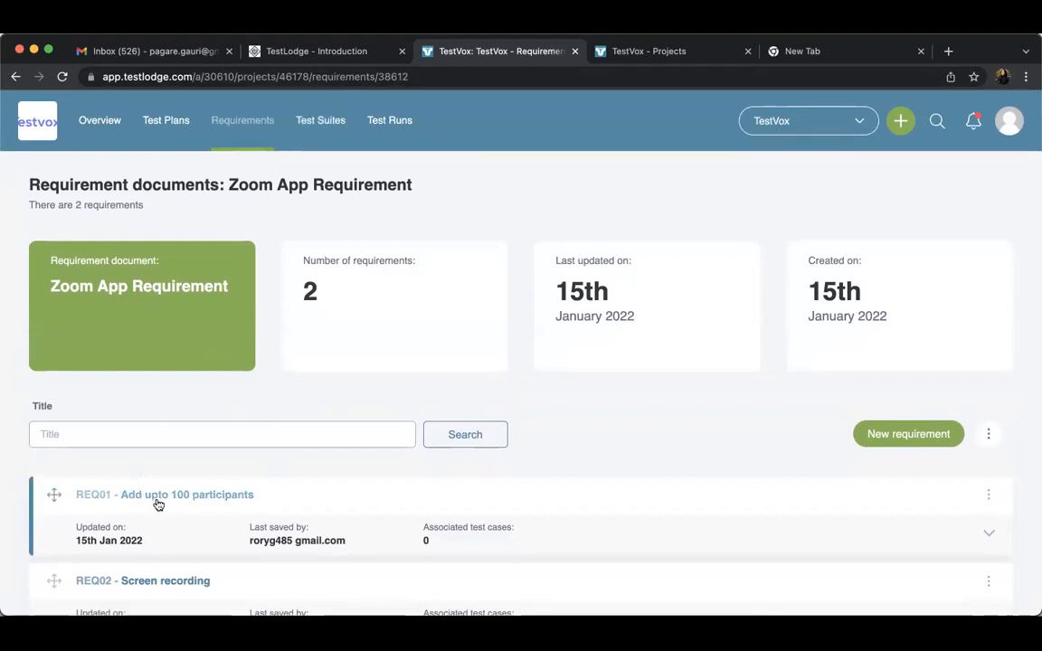
View the test suites list, revisit the Zoom App Requirement document, and return to the requirement documents list
click(321, 135)
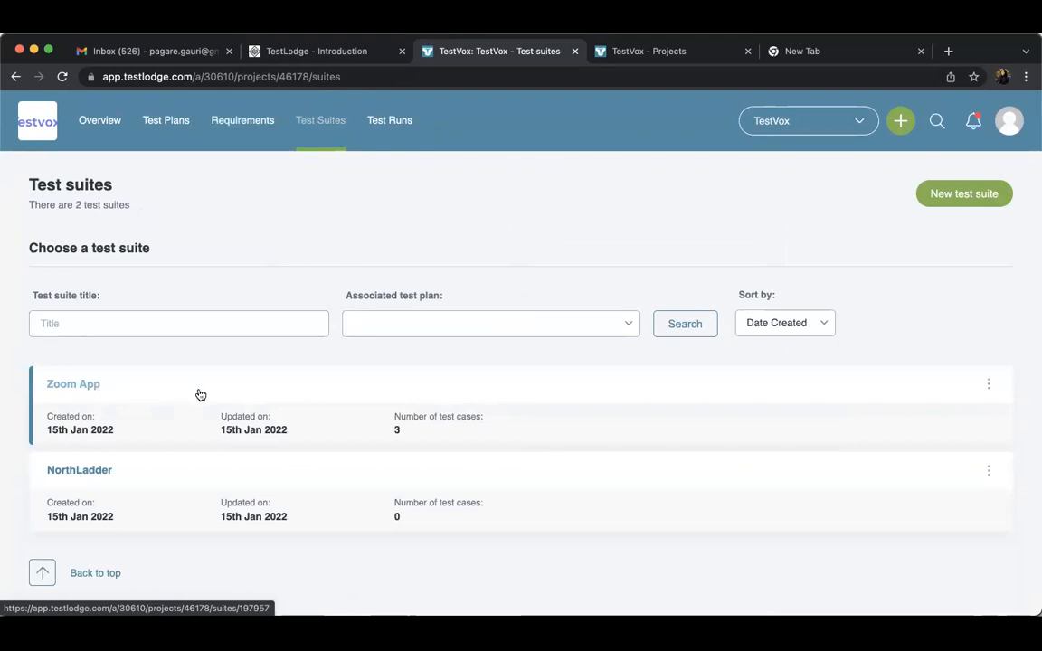
click(242, 131)
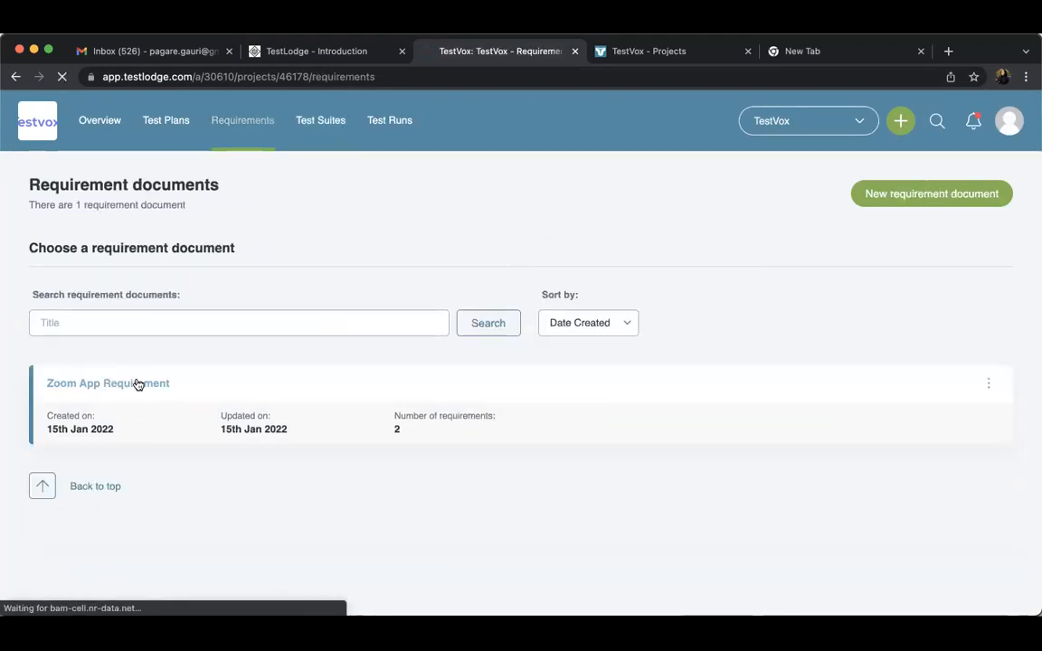
click(138, 384)
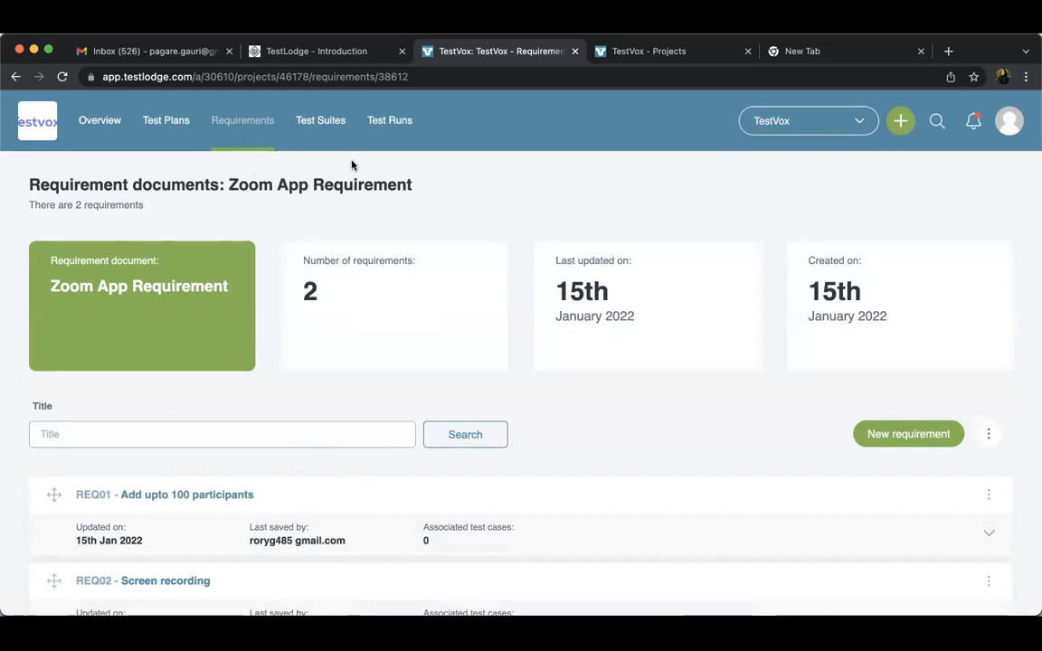
click(320, 125)
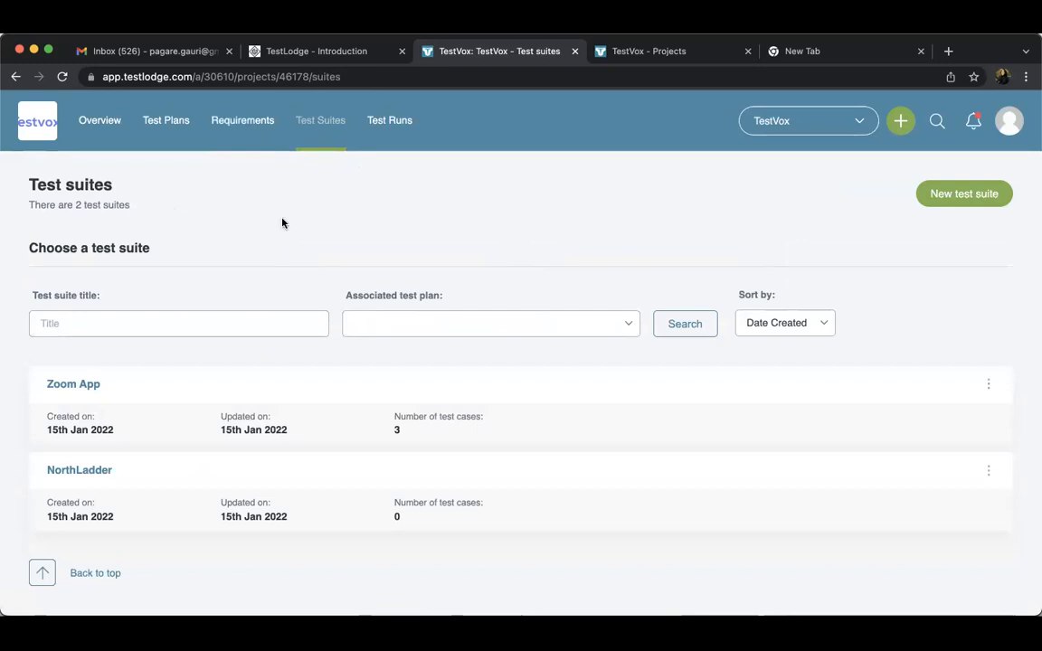
click(244, 128)
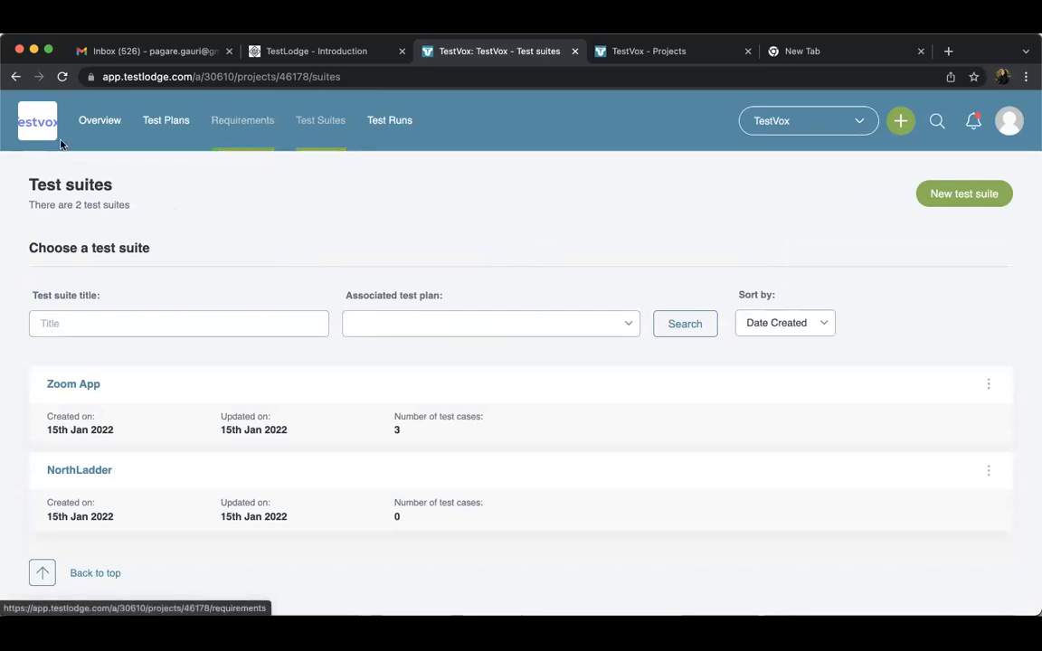
click(268, 132)
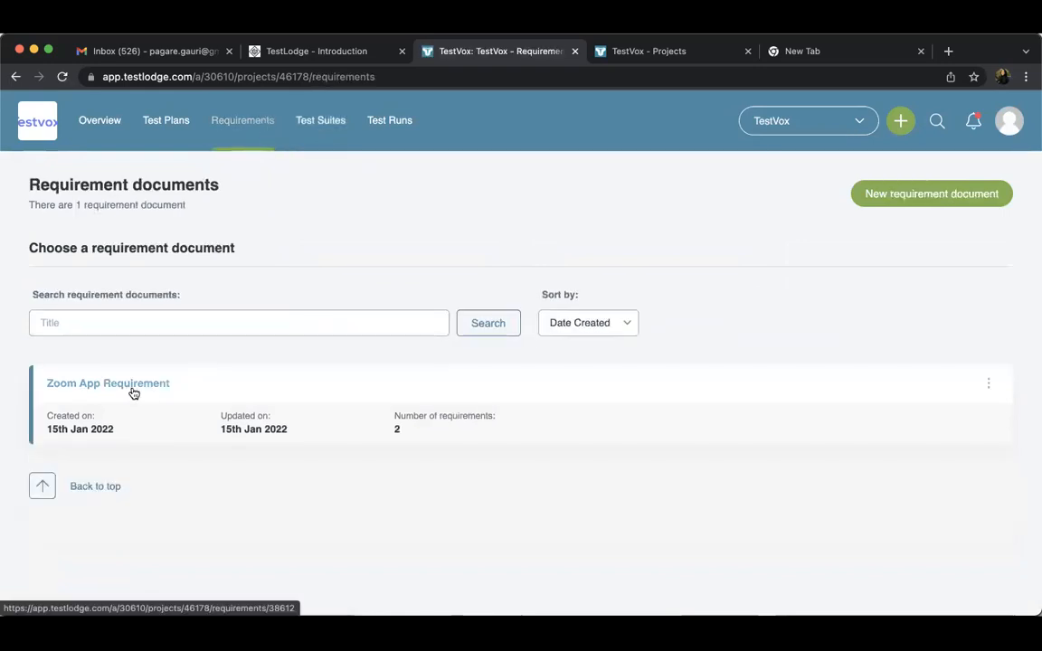
Open the Zoom App test suite and review its summary details and Login Page section
click(327, 121)
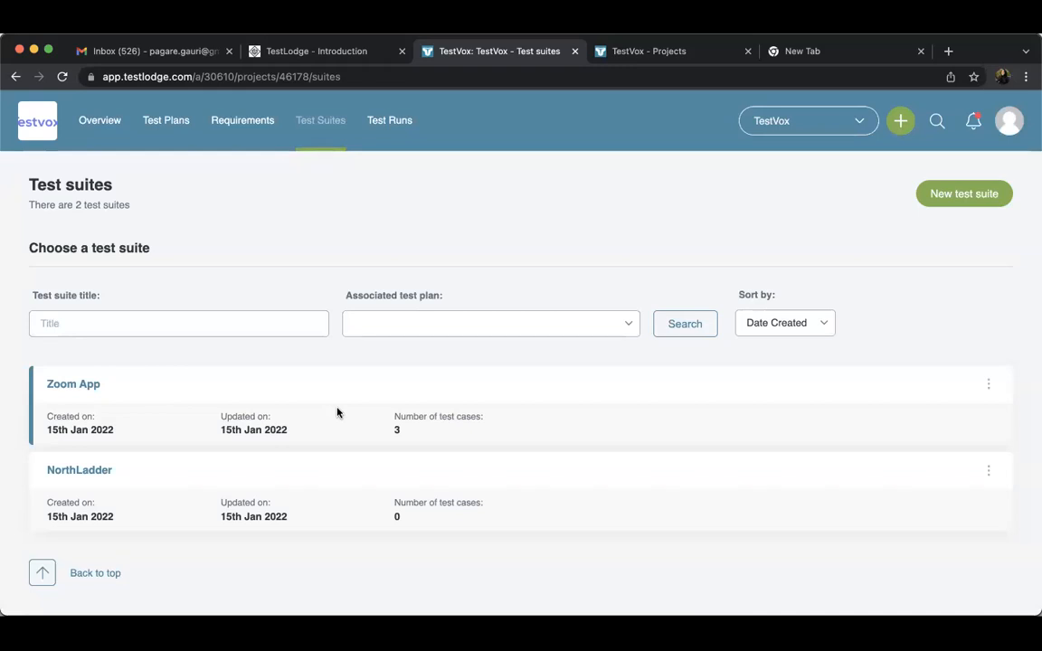
click(64, 390)
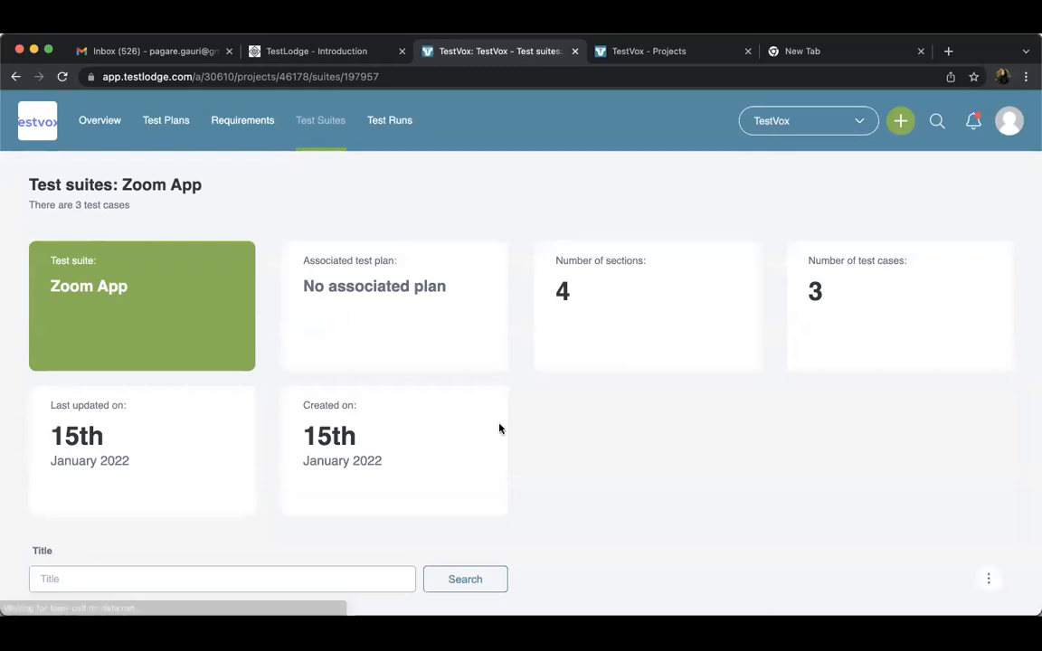
scroll(501, 428, down, 1)
scroll(500, 427, down, 3)
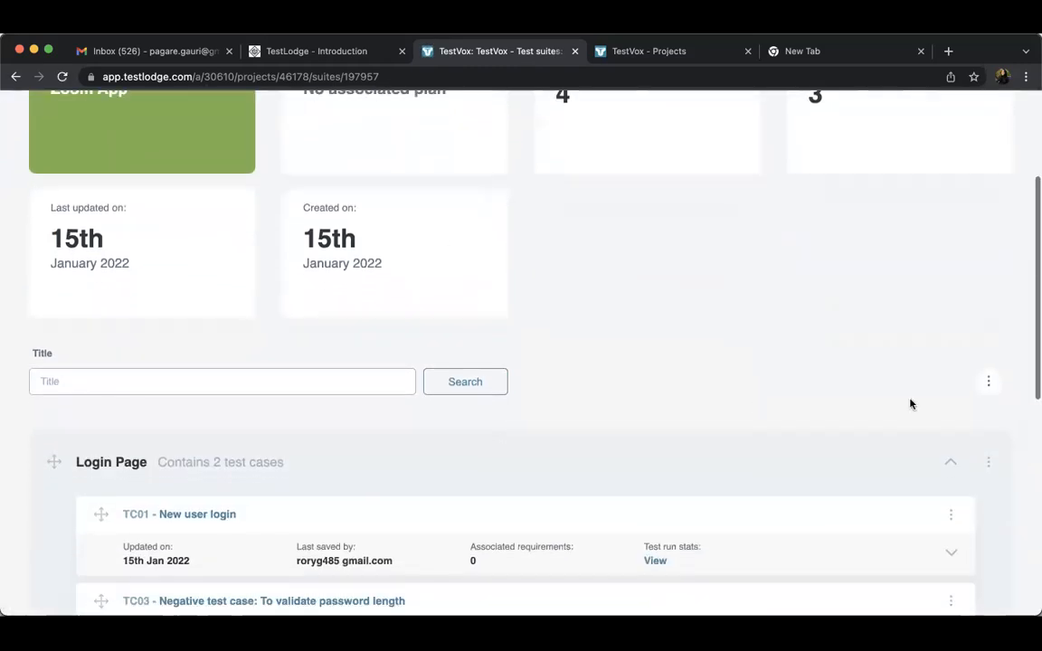
scroll(478, 259, up, 5)
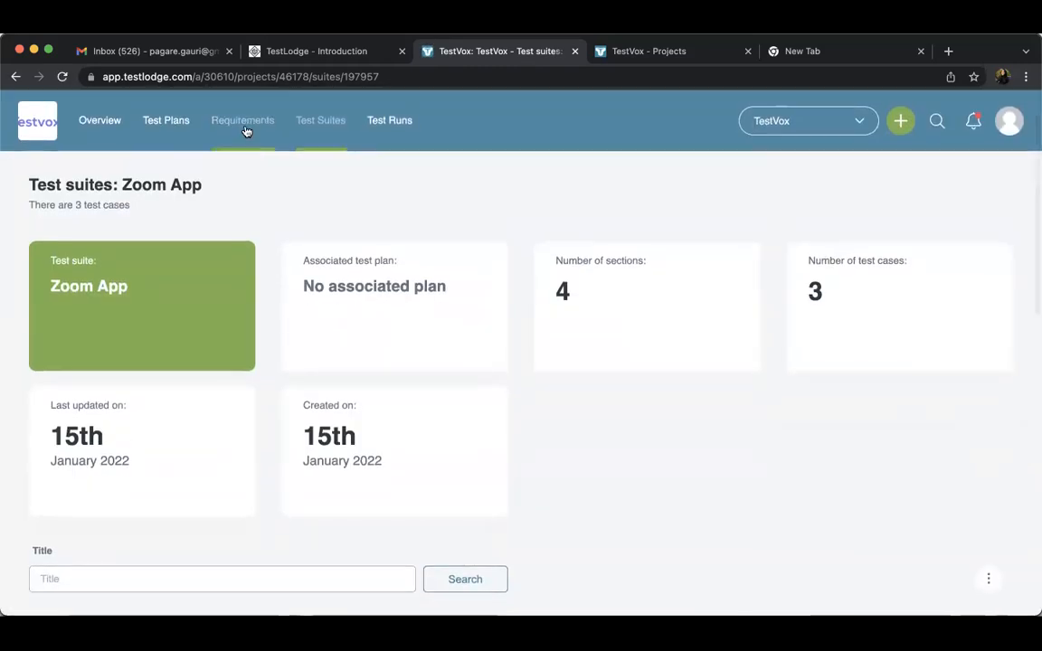
Check the requirement documents list and view the actions available for the Zoom App test suite
click(243, 120)
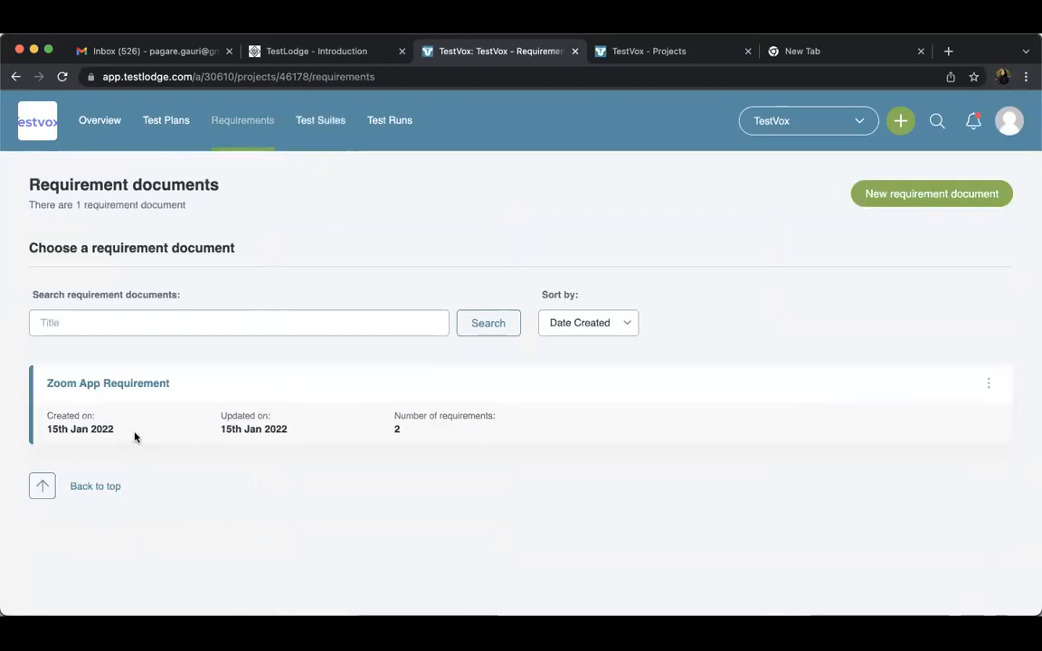
click(317, 119)
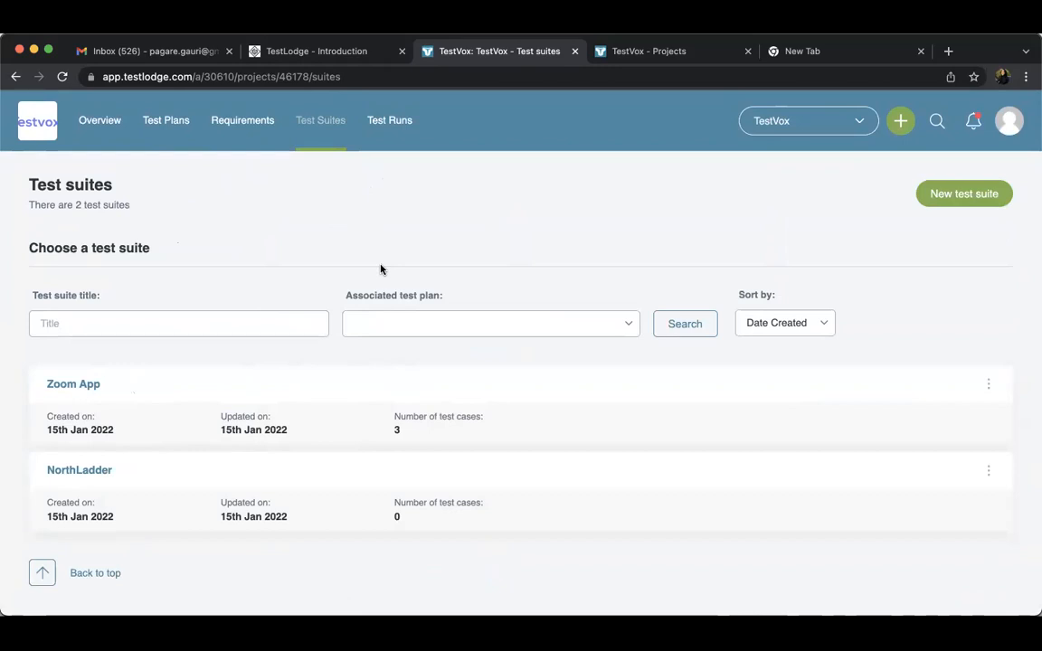
click(988, 385)
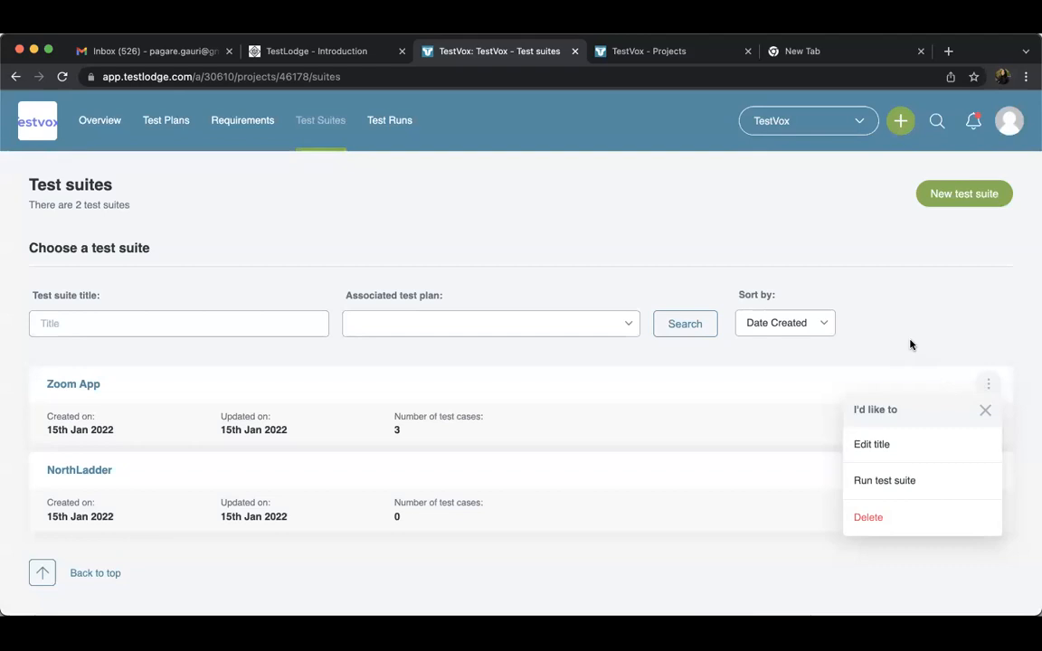
click(258, 132)
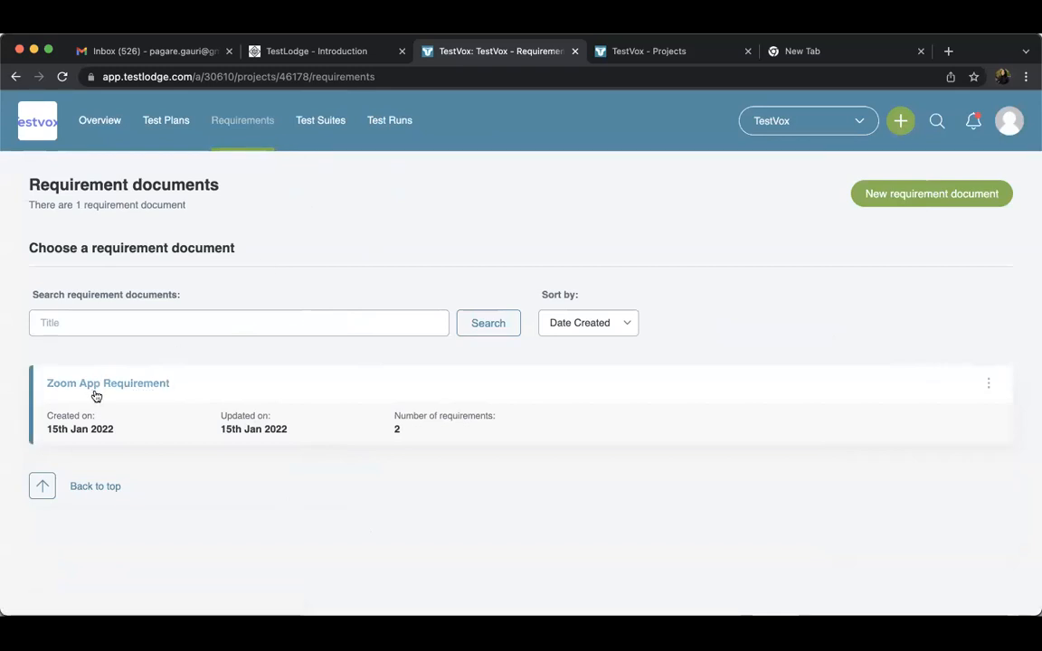
Compare the test suites and requirement documents lists again and redisplay the Zoom App suite's available actions
click(321, 119)
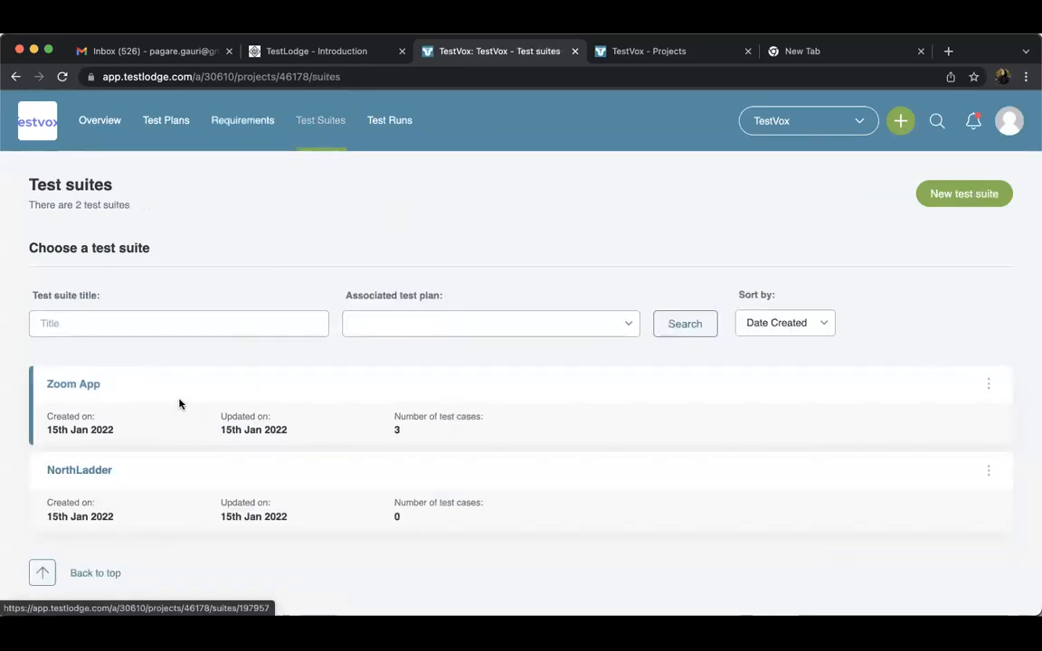
click(242, 122)
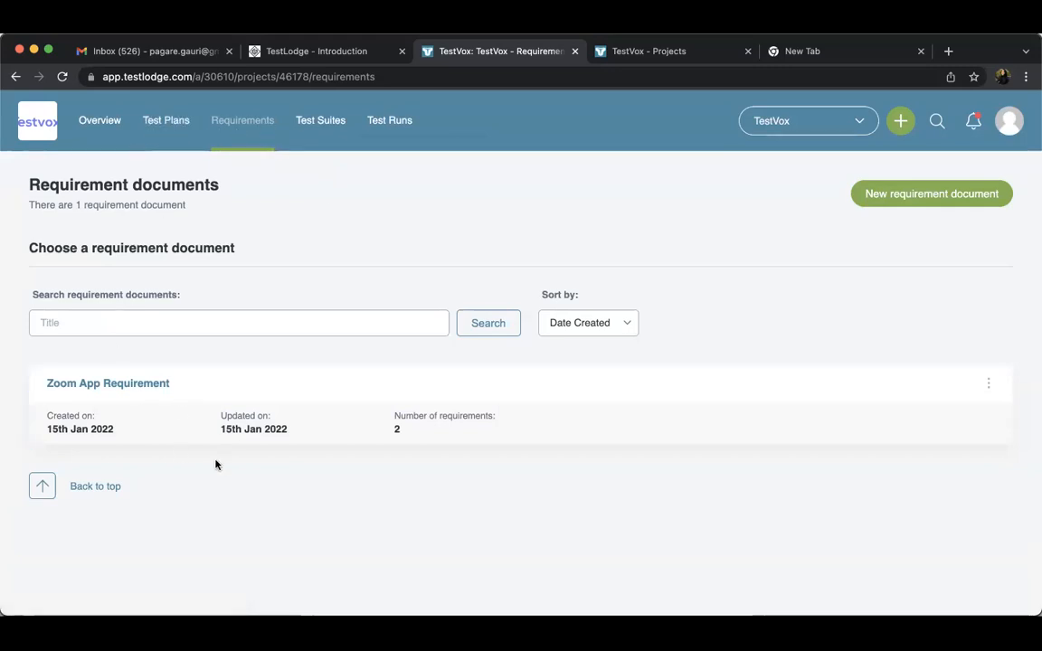
click(323, 124)
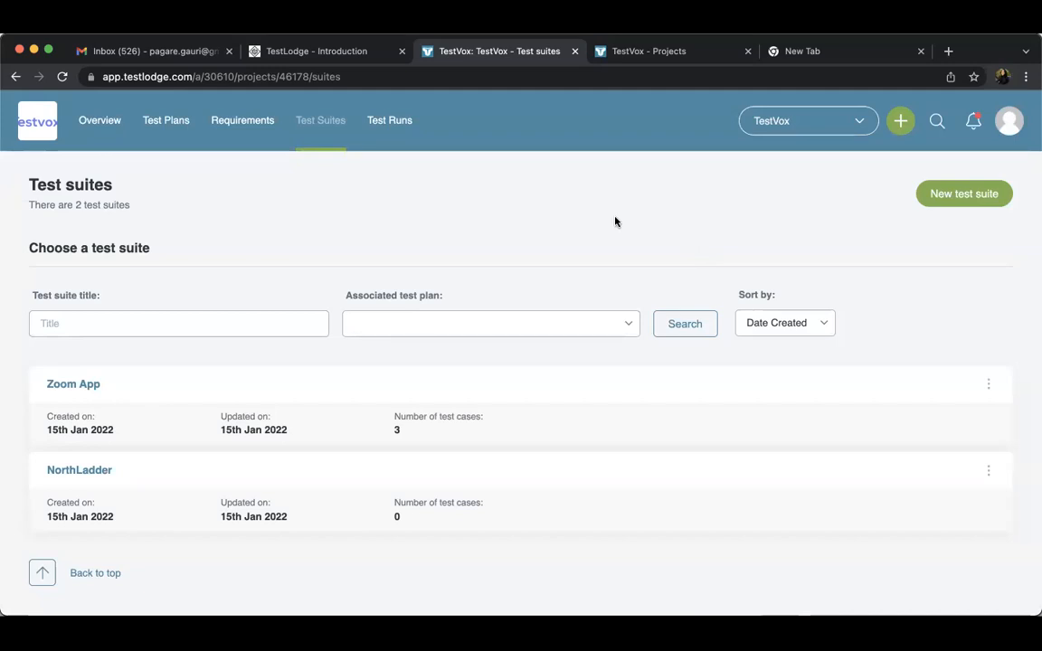
click(989, 384)
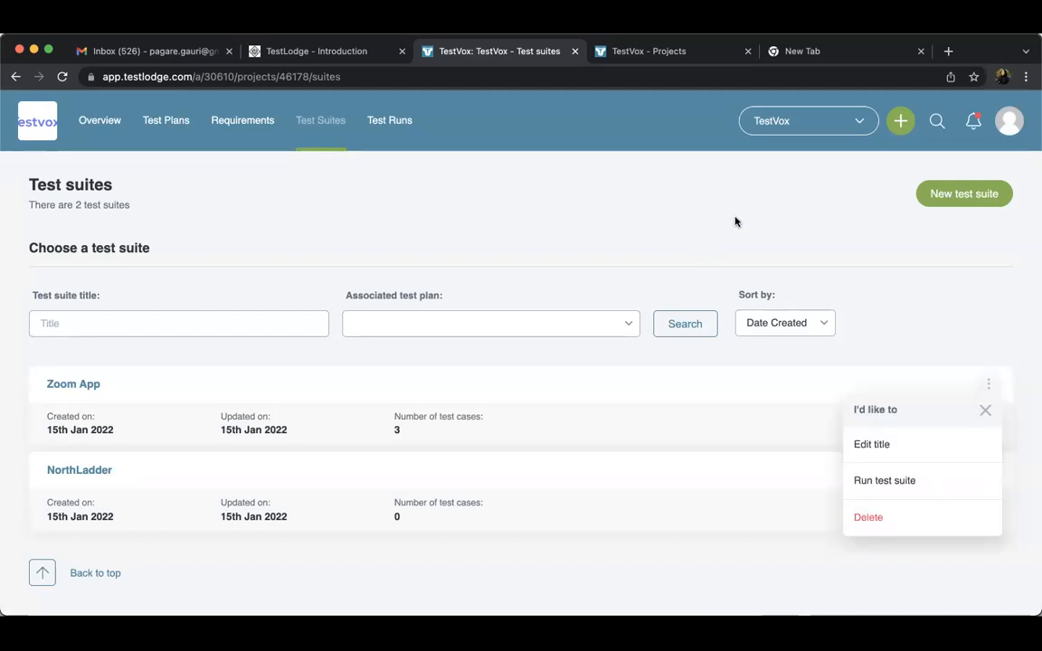
View the TestVox project overview and the account's registered people, and open the custom roles list
click(113, 127)
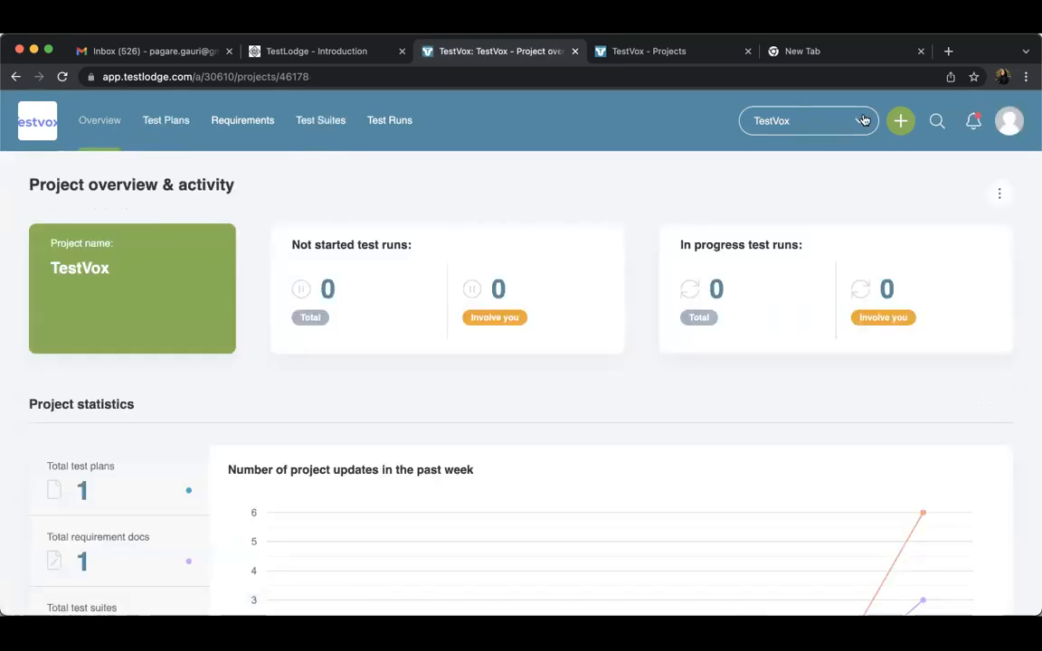
click(1013, 129)
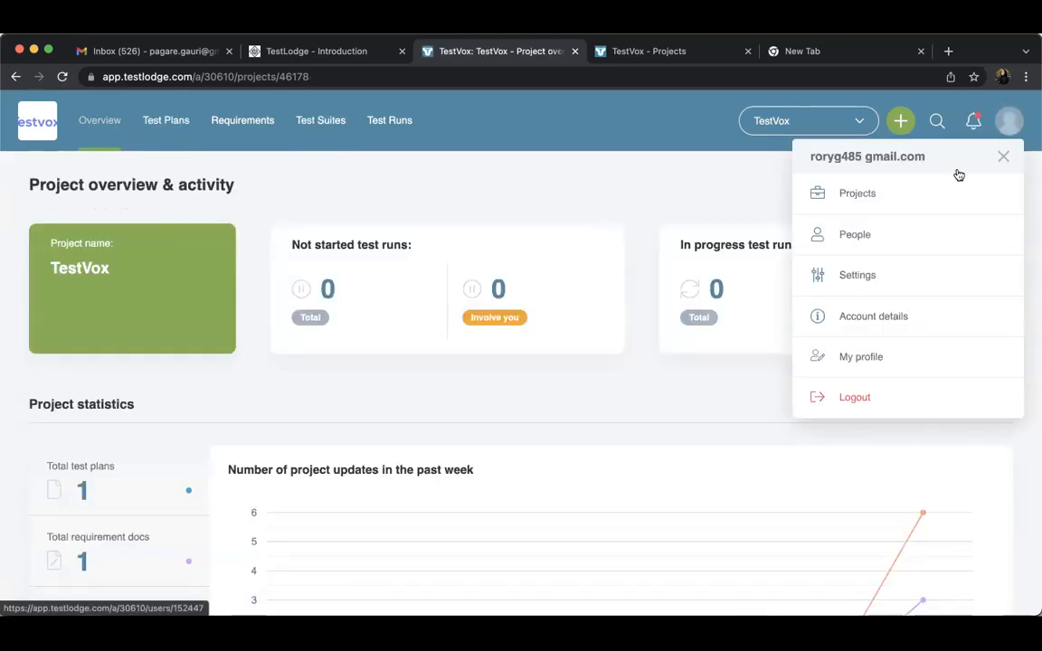
click(864, 235)
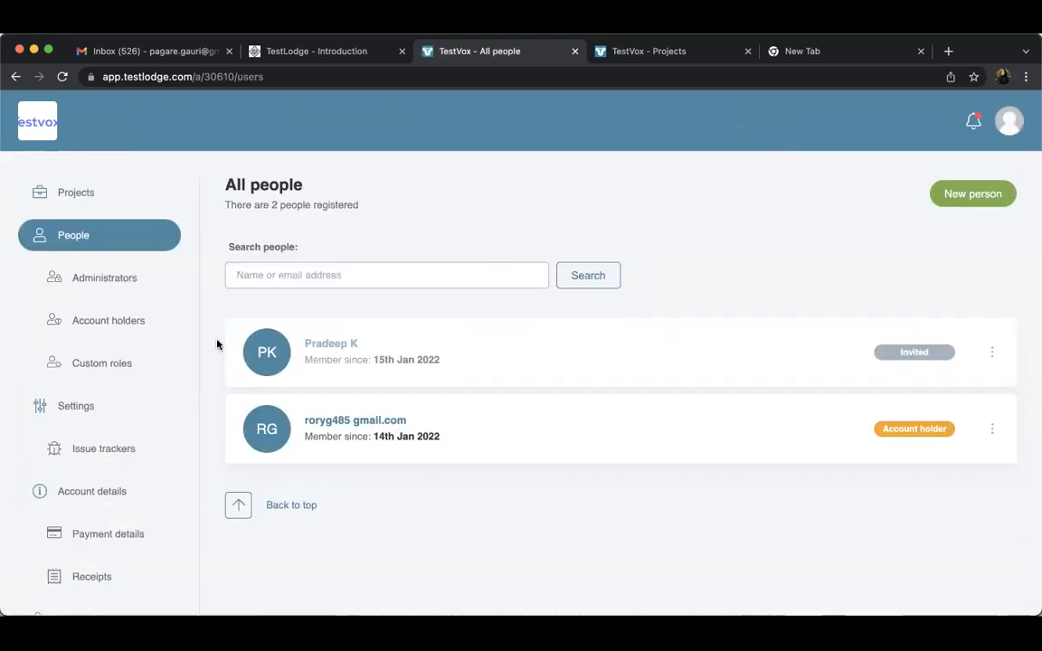
click(105, 371)
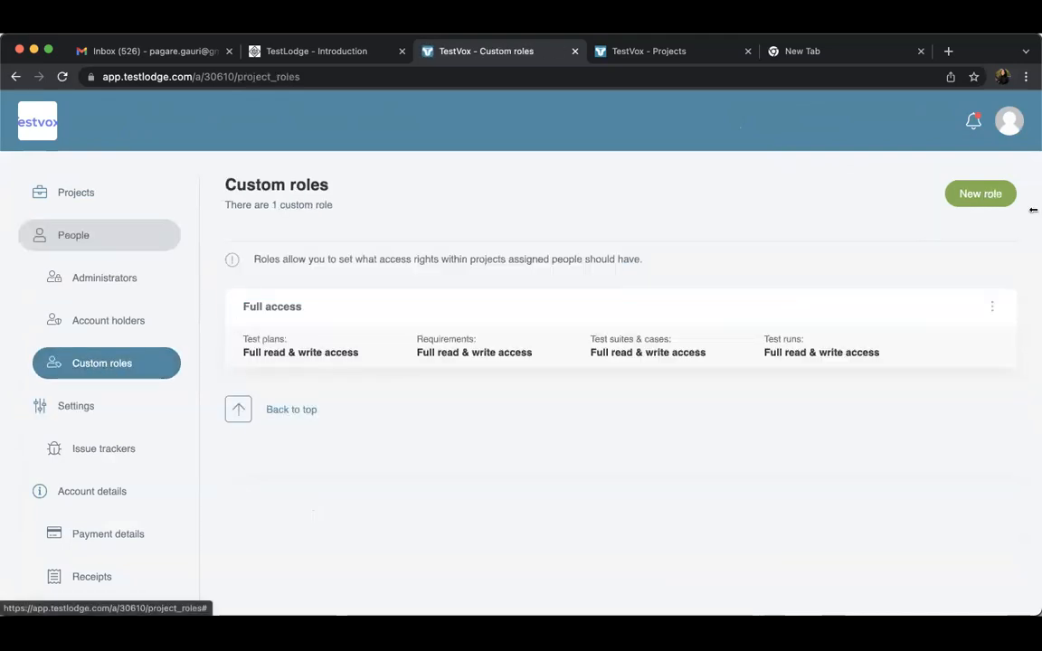
Open a new custom role form and examine the access options for test plans, requirements, test suites and cases, and test runs
click(977, 195)
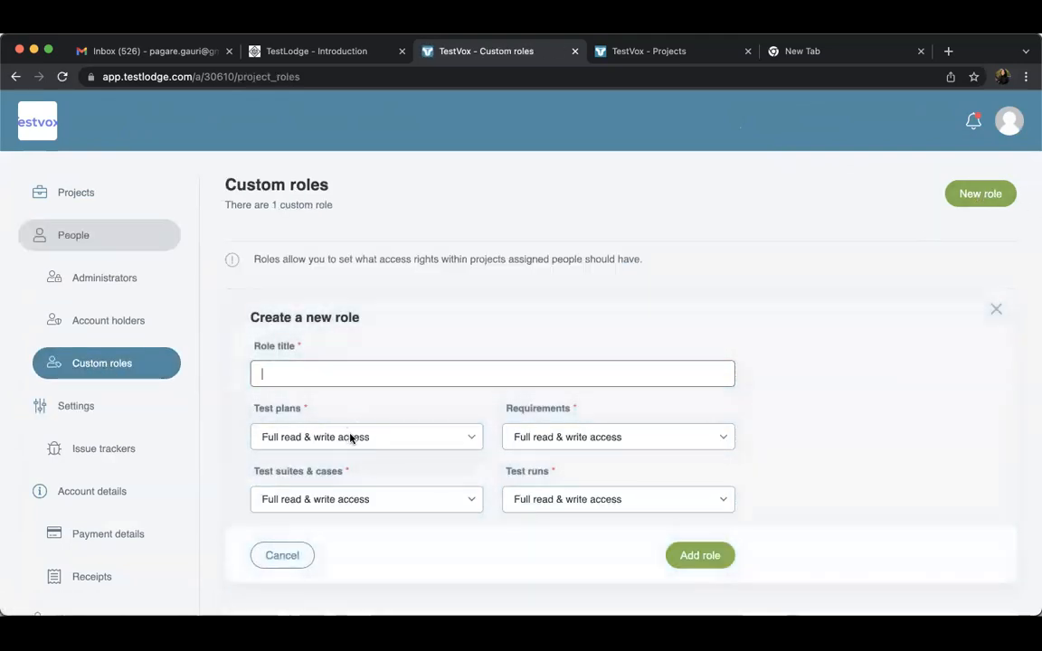
click(351, 437)
click(379, 437)
click(561, 437)
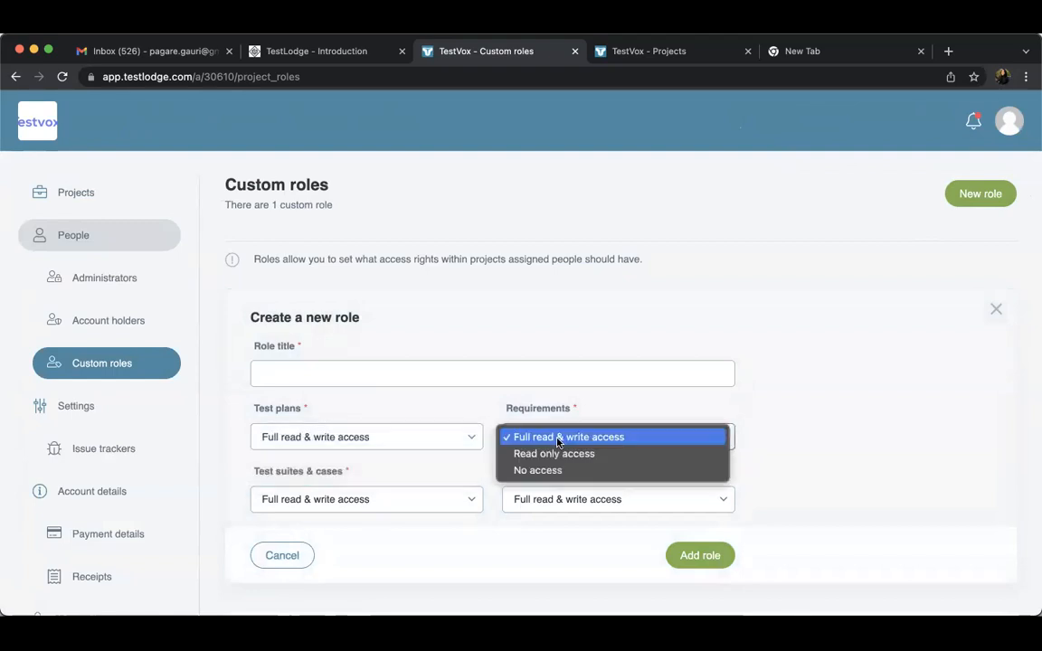
click(367, 513)
click(380, 502)
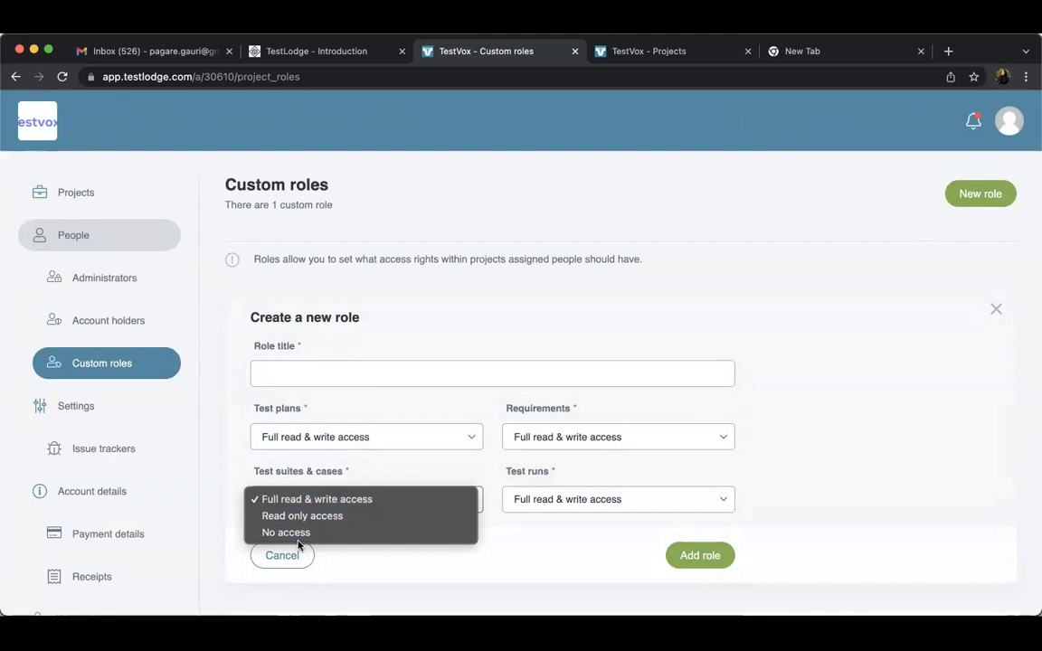
click(572, 506)
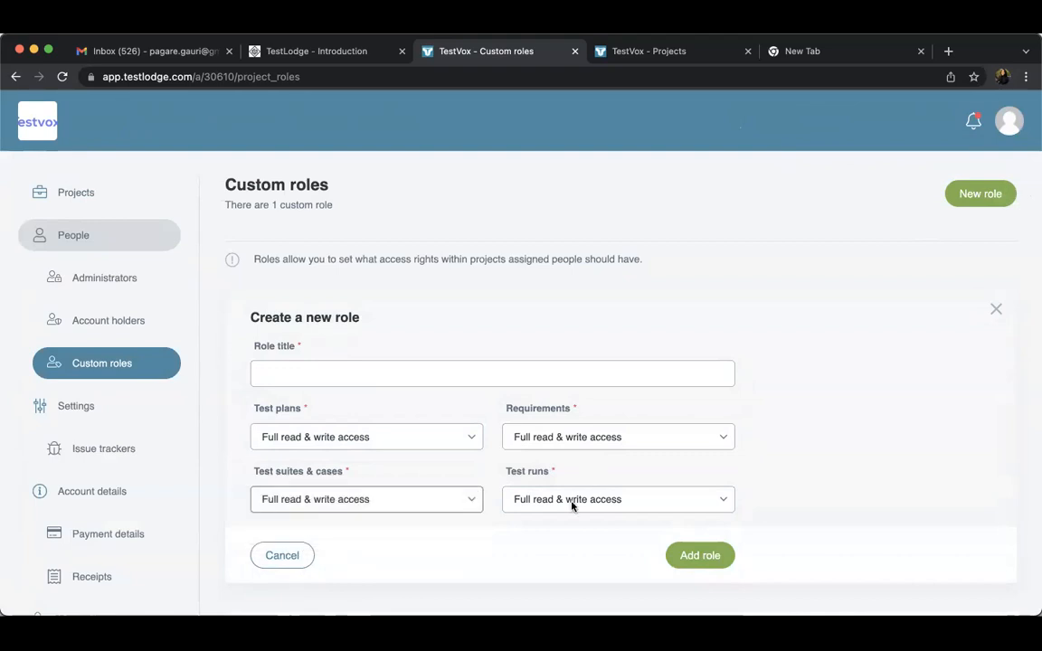
click(572, 503)
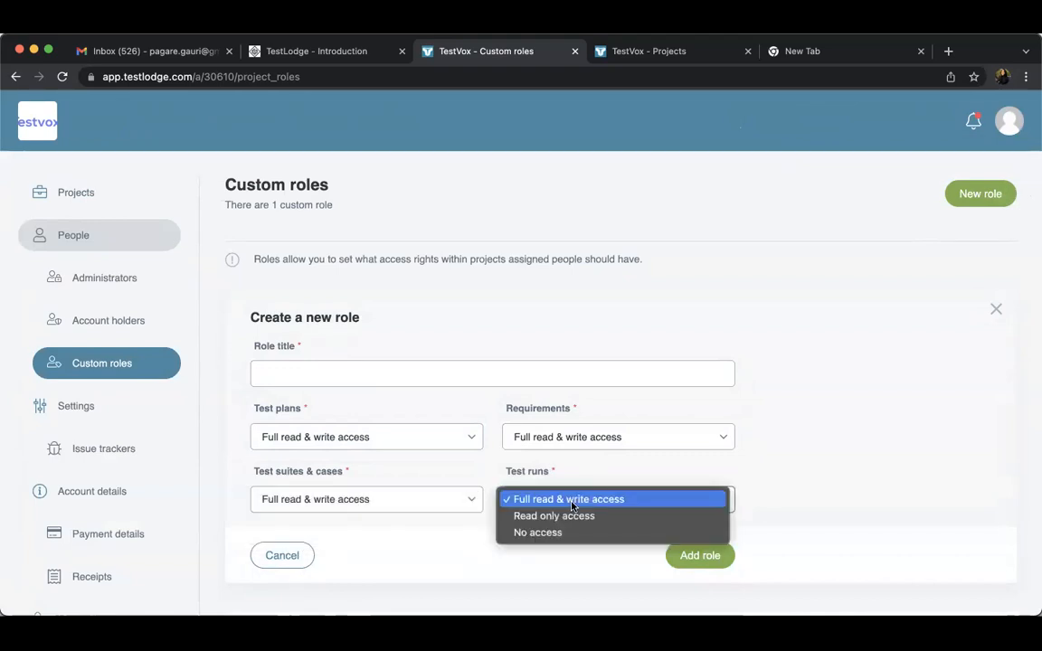
Leave the custom role form, look at the new project form without creating anything, and return to the projects list
click(286, 557)
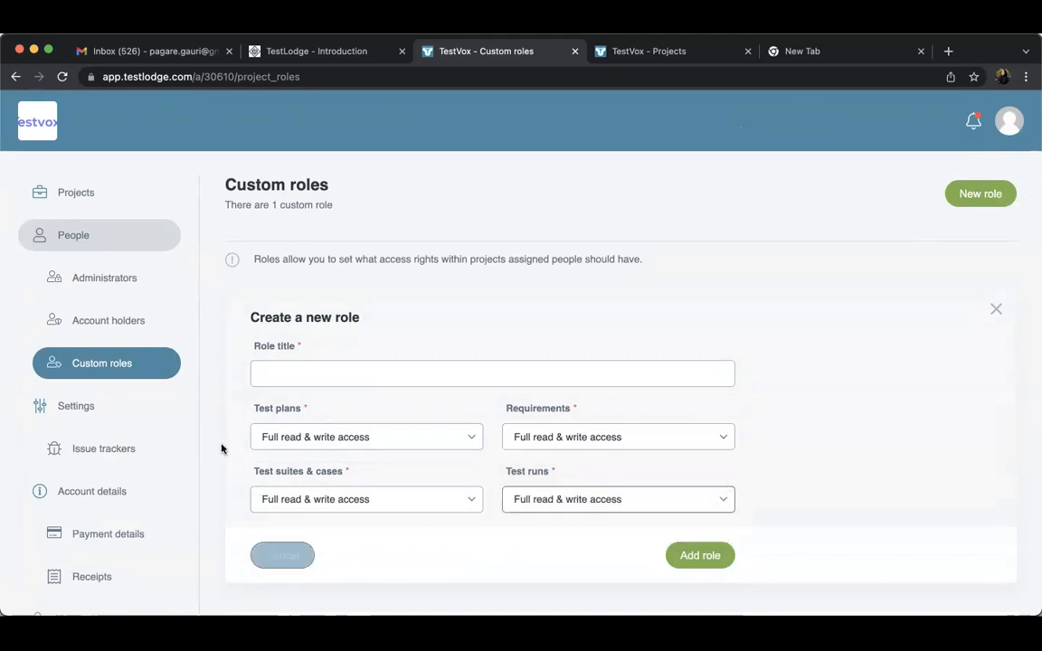
click(67, 201)
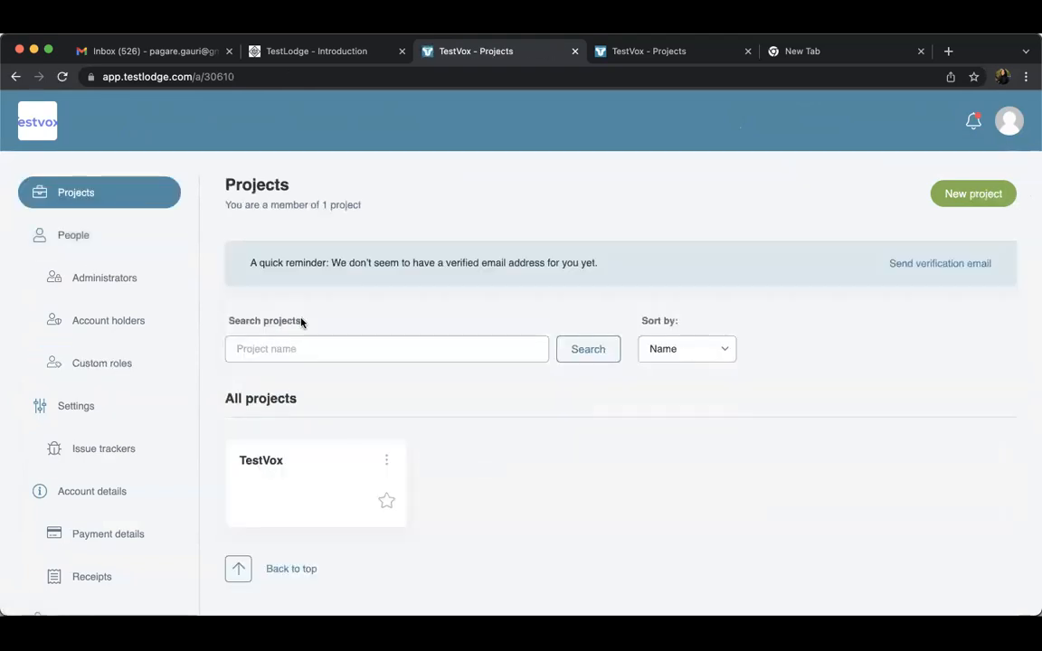
click(981, 195)
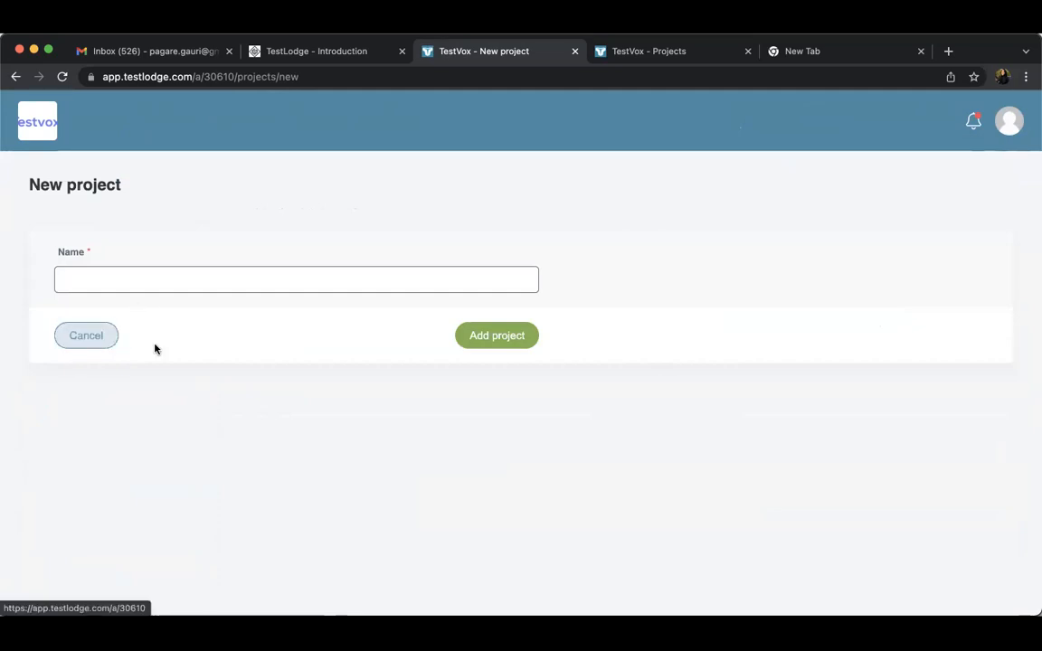
click(88, 342)
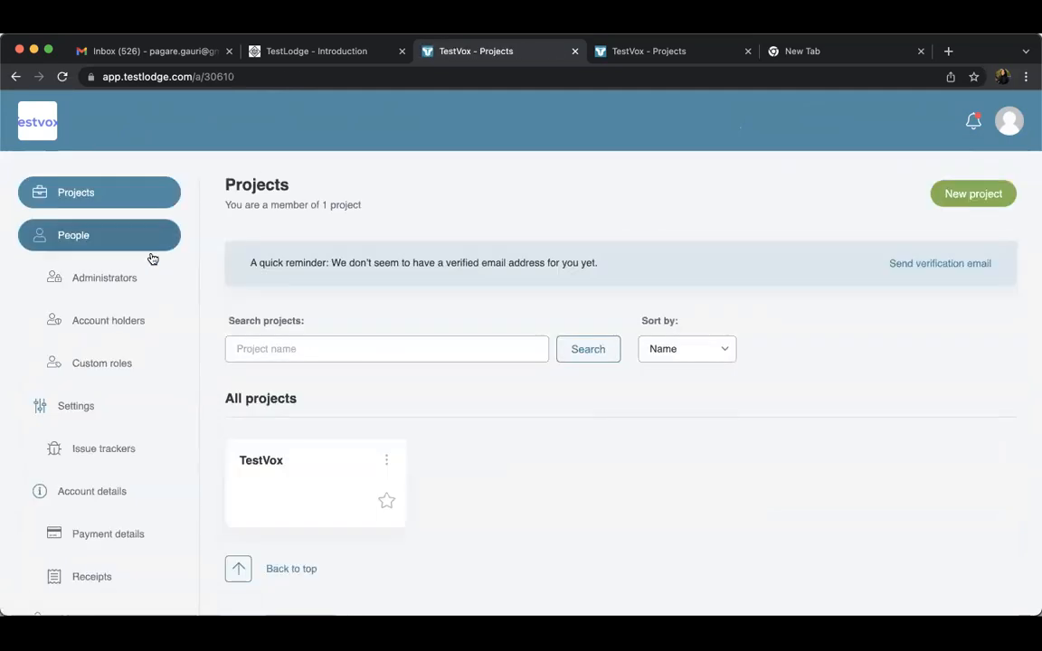
click(120, 199)
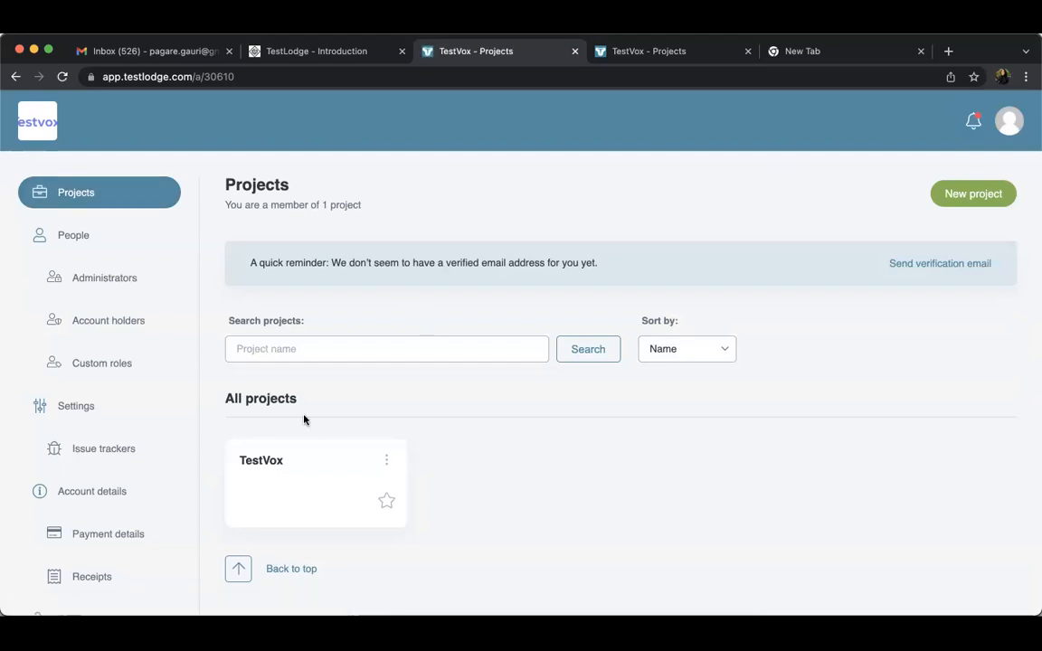
Open the TestVox project, view its test suites list, and go back to its project overview
click(300, 452)
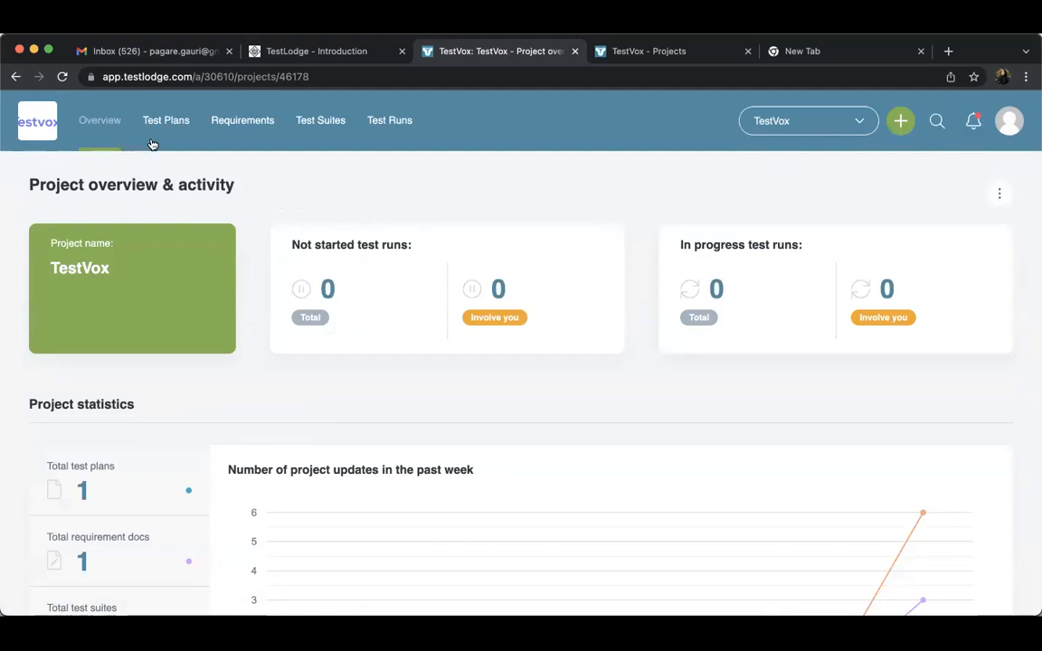
click(328, 133)
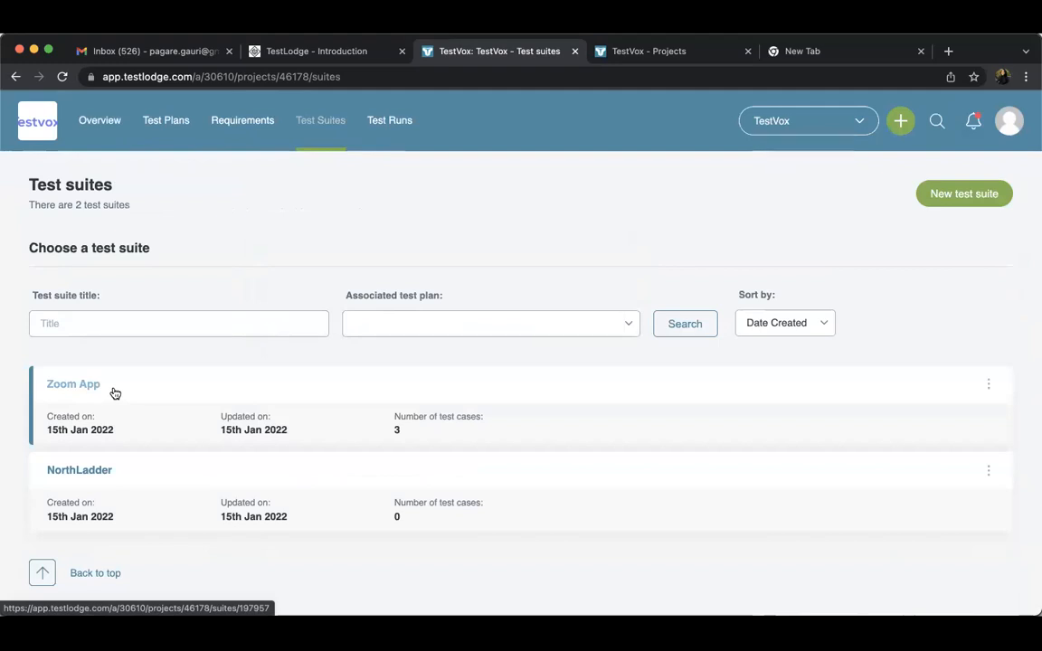
click(116, 121)
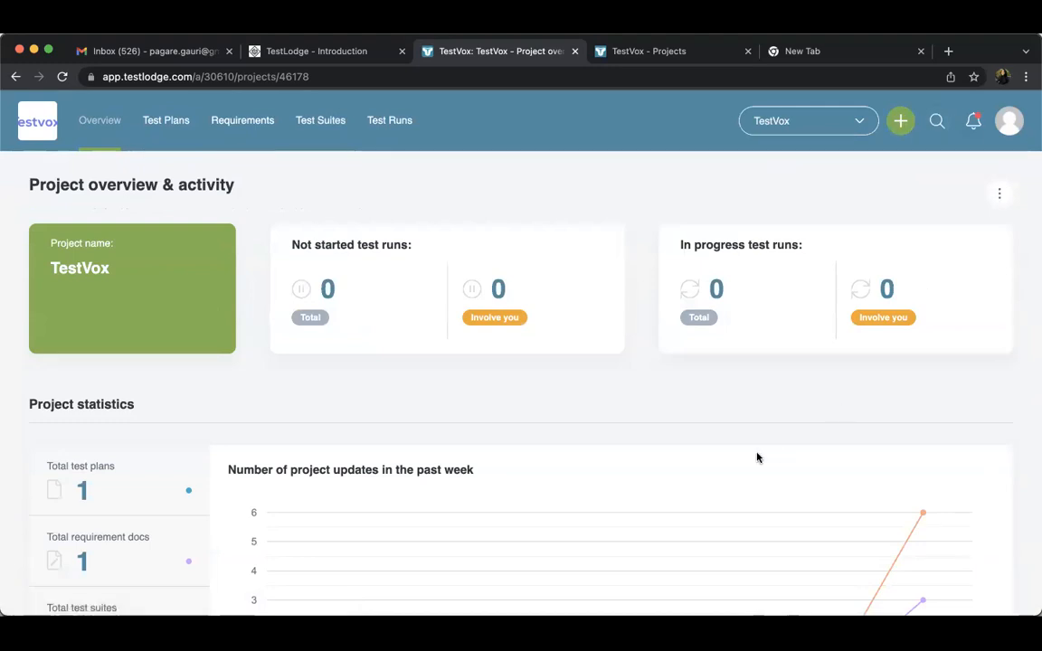
Create a new project named StoryLabs from the projects list
click(36, 120)
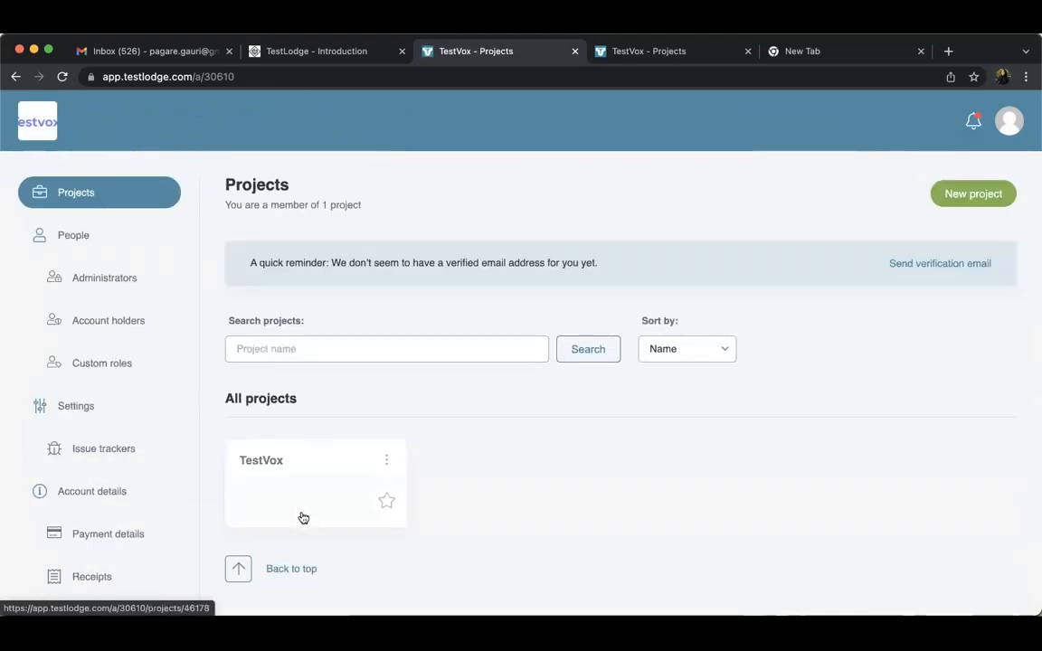
click(966, 199)
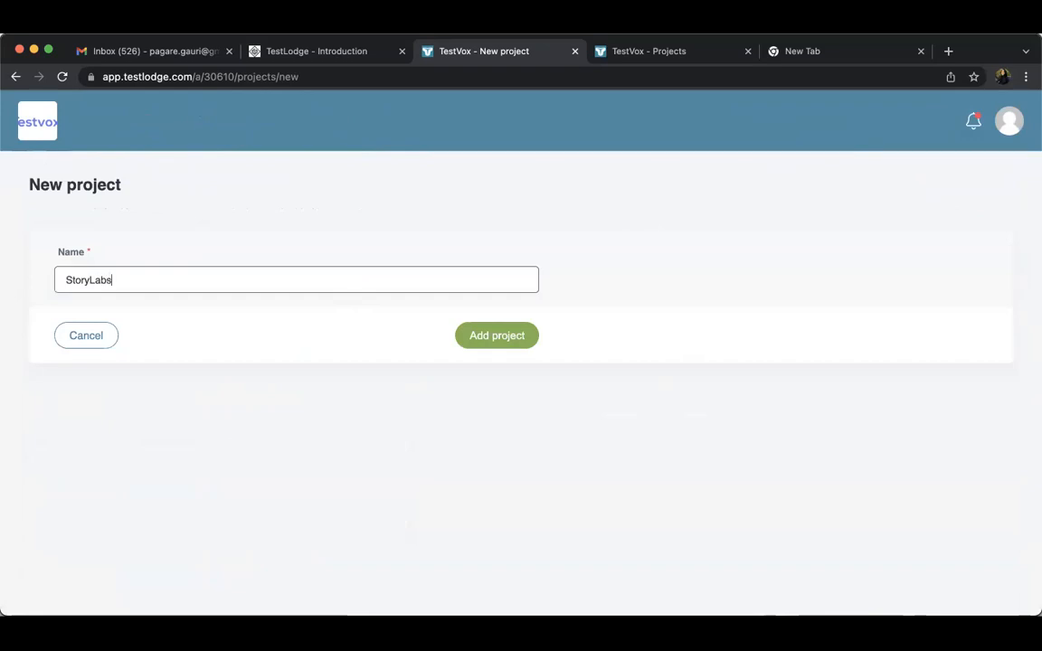
click(463, 335)
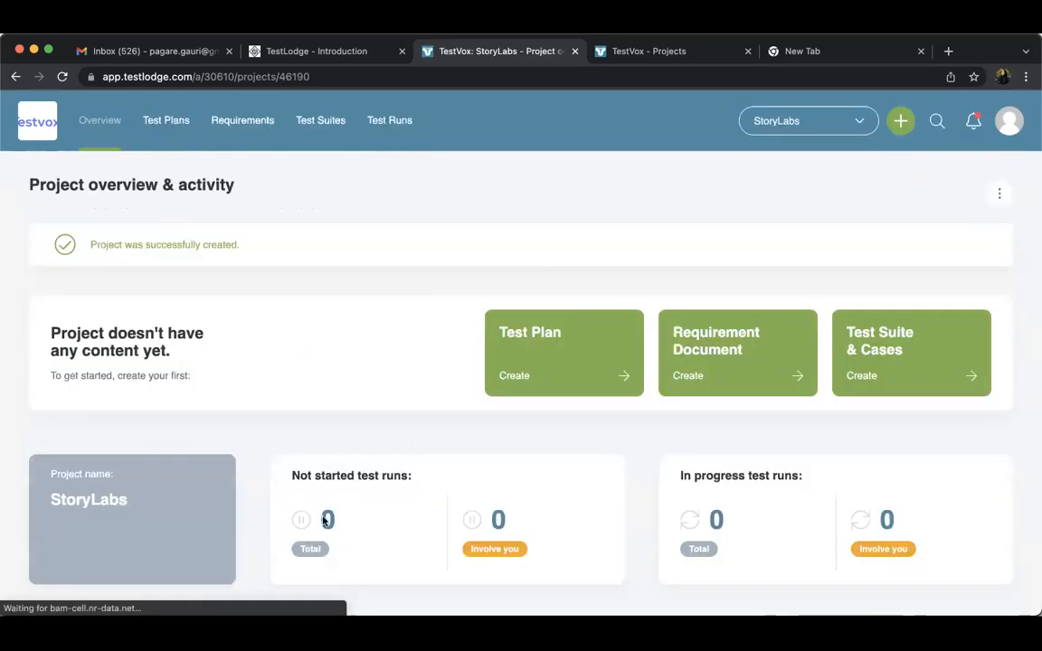
View the StoryLabs project's overview and requirement documents page, and return to the projects list
click(100, 121)
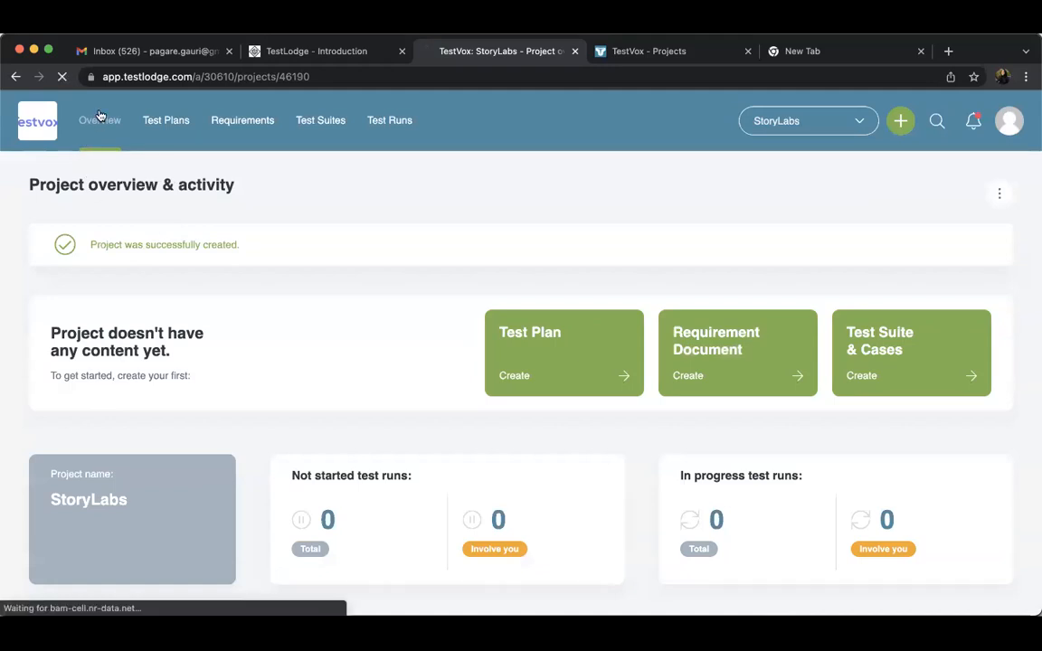
click(263, 119)
click(317, 119)
click(260, 127)
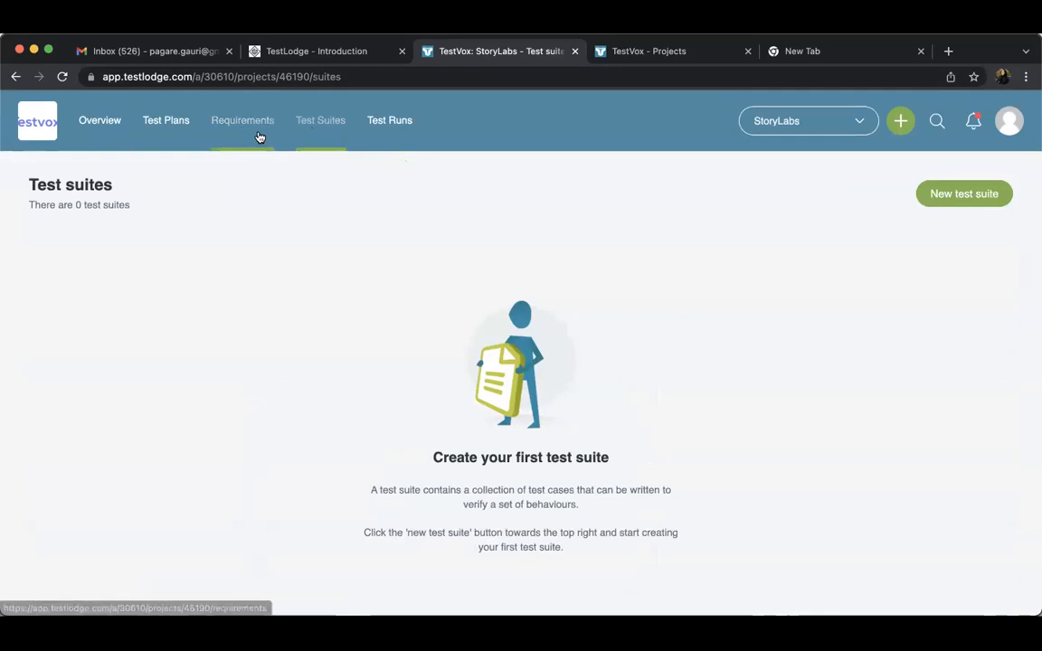
click(87, 136)
click(64, 137)
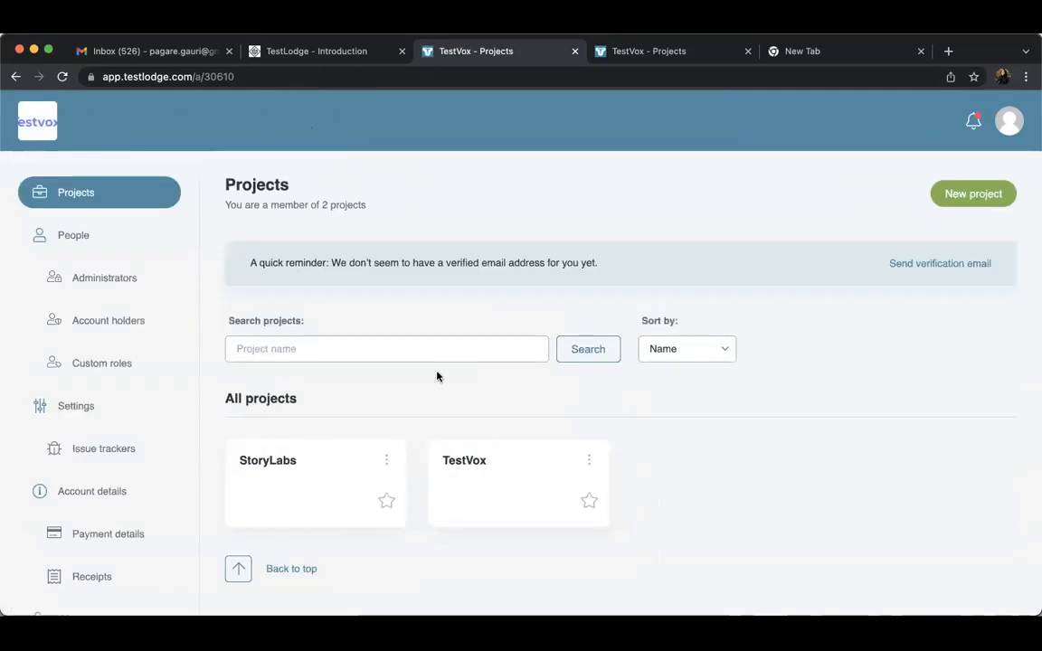
In the TestVox project, check the test plans list and examine the requirements in the Zoom App Requirement document
click(481, 467)
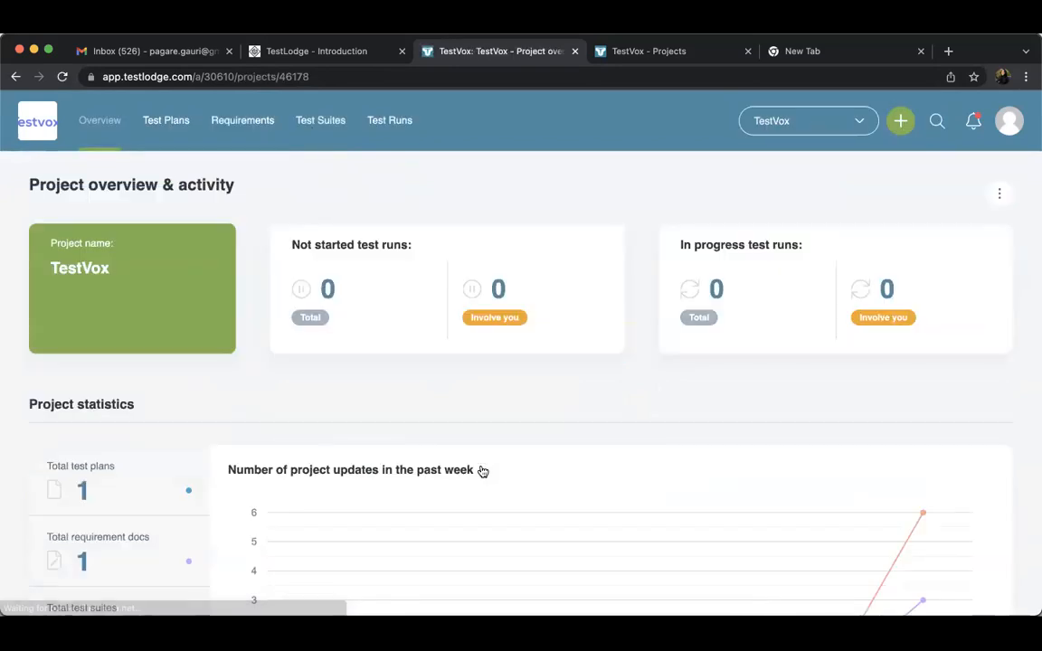
click(178, 143)
click(262, 128)
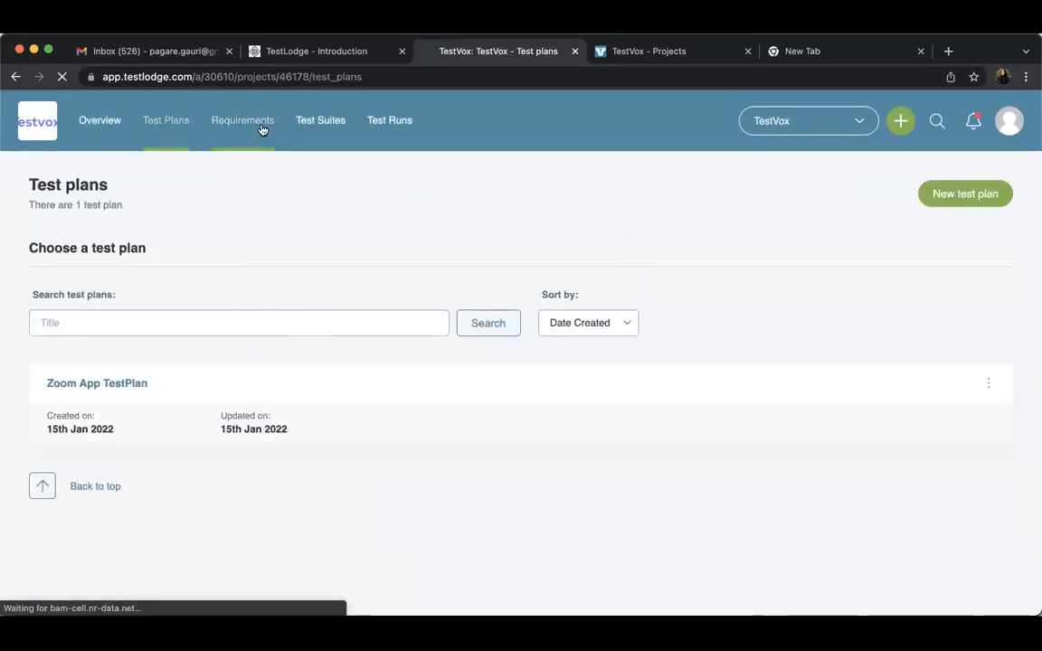
click(160, 142)
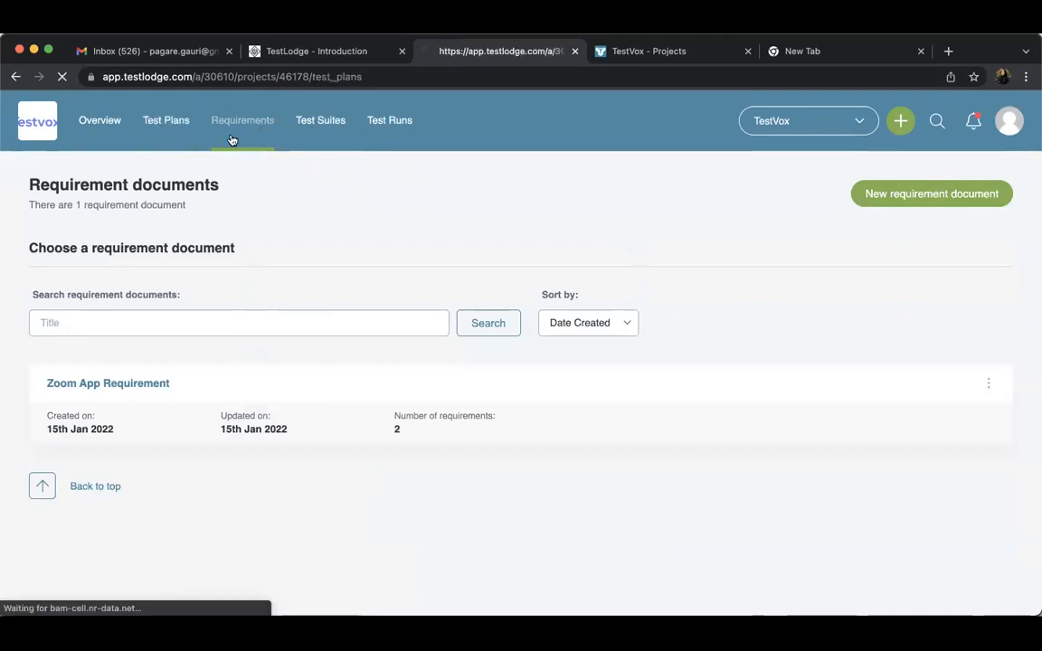
click(243, 121)
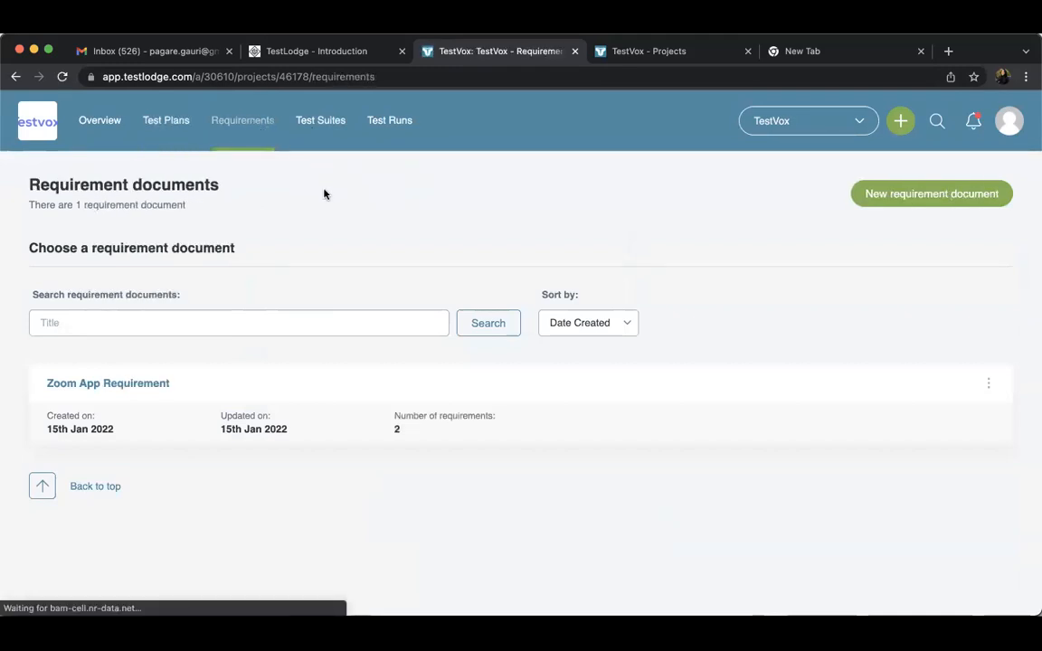
click(151, 383)
scroll(542, 500, down, 3)
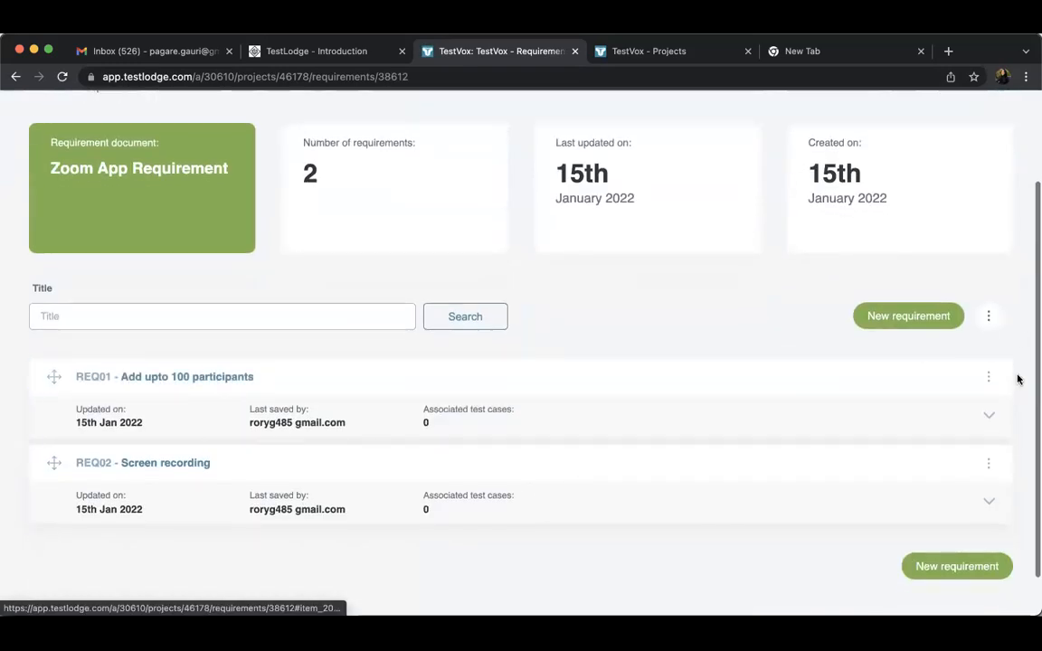
scroll(350, 318, up, 3)
Review the actions available for the Zoom App suite in the test suites list
click(327, 135)
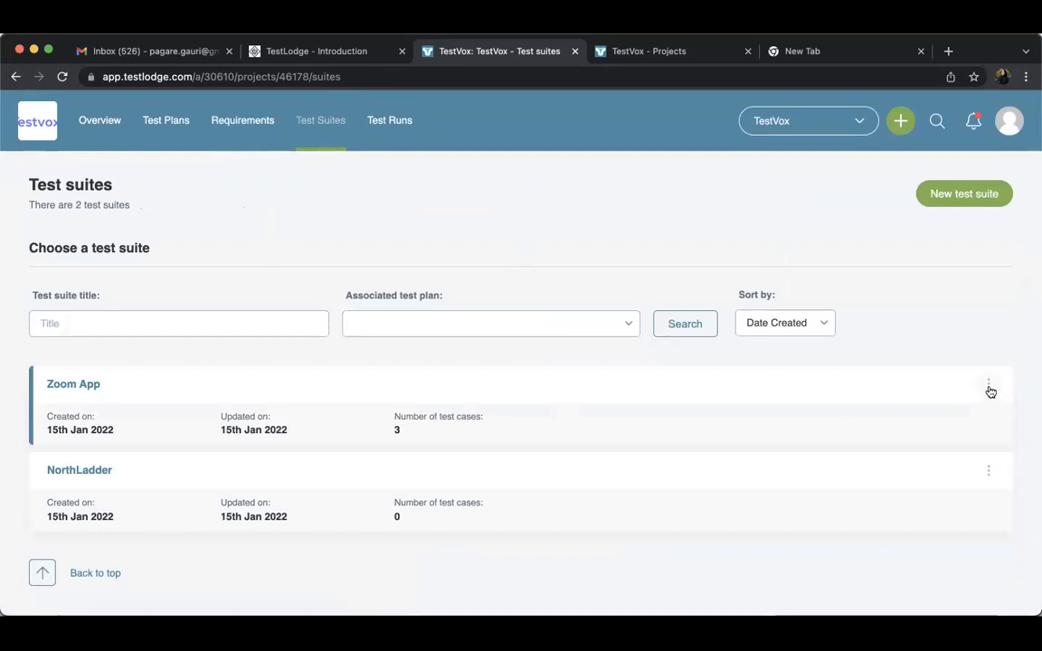
click(989, 386)
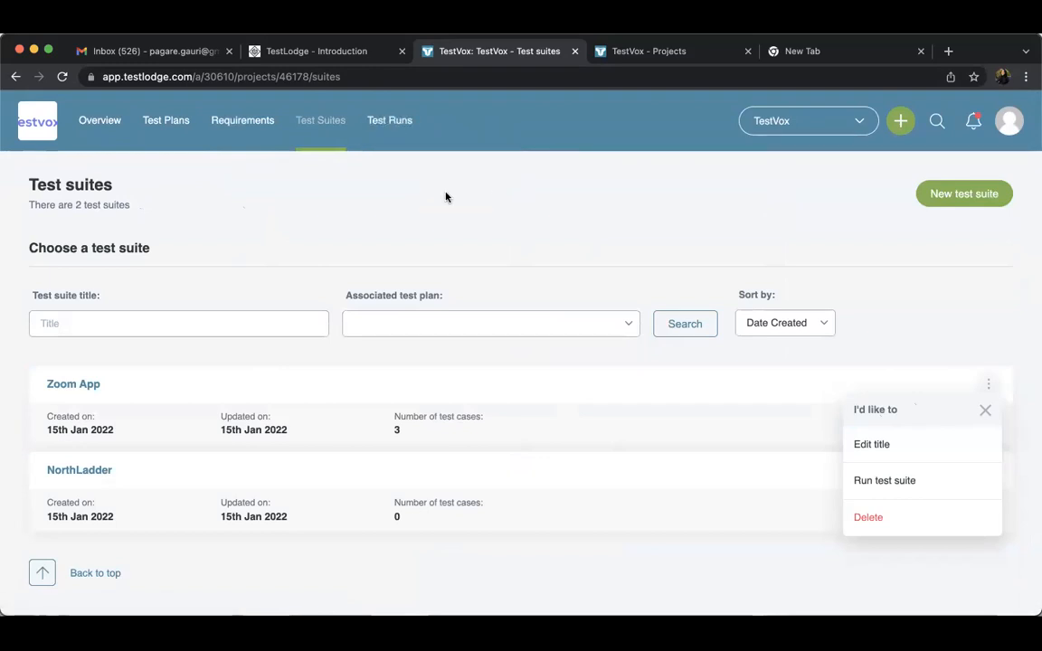
click(986, 412)
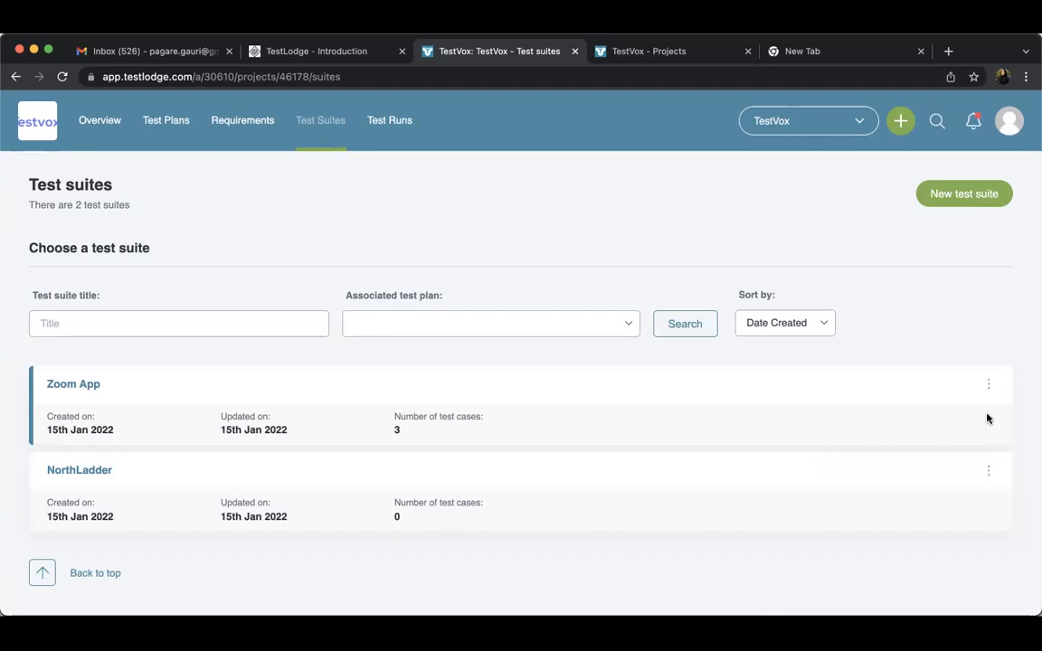
click(989, 386)
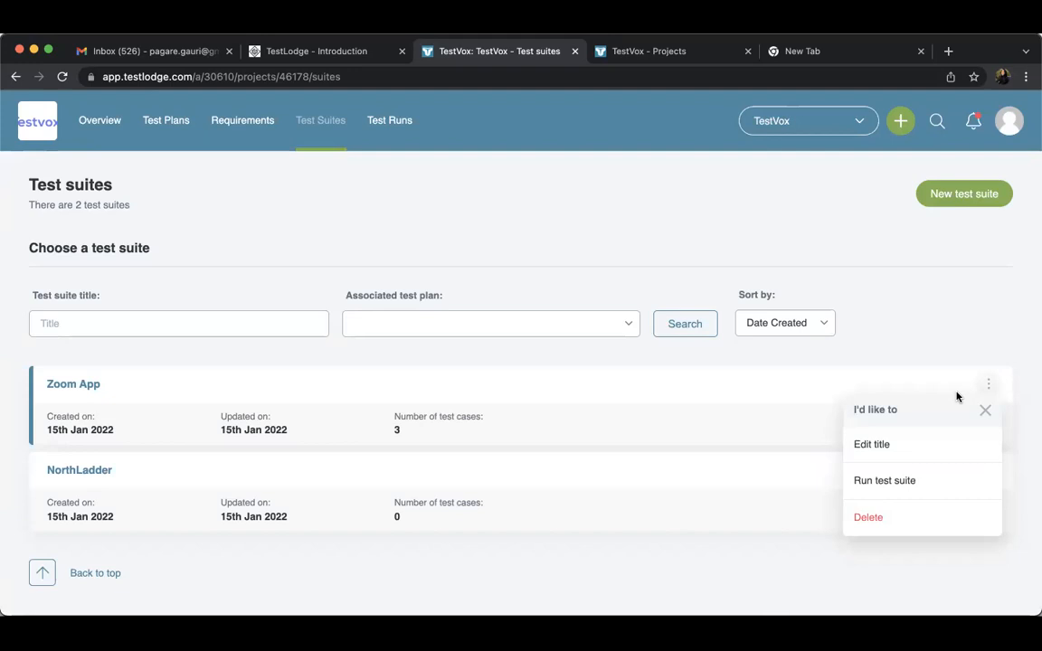
click(384, 134)
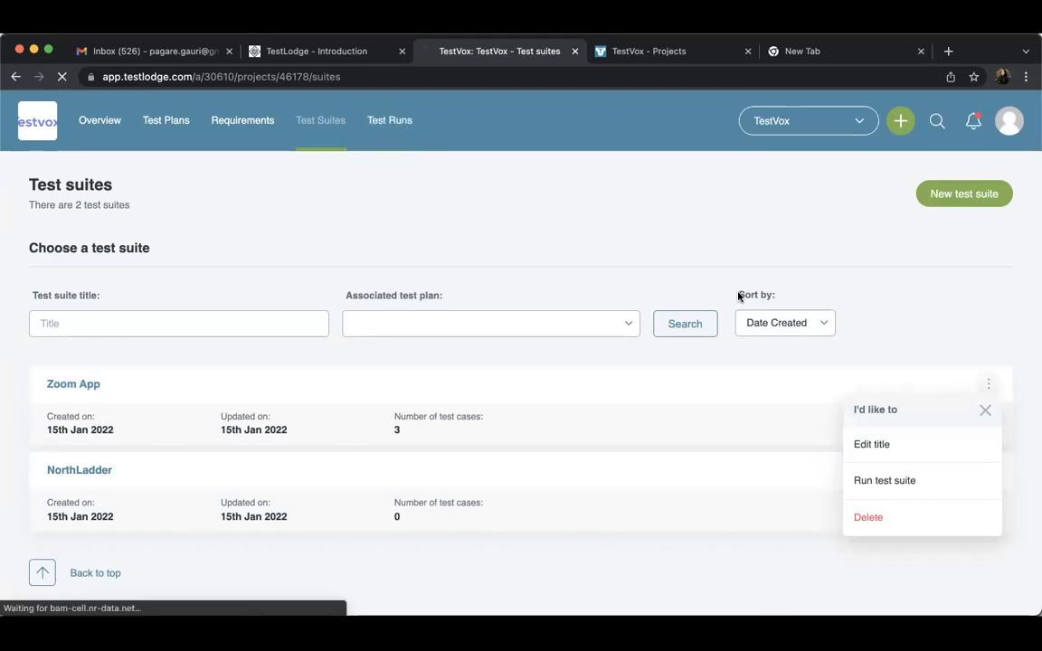
click(319, 138)
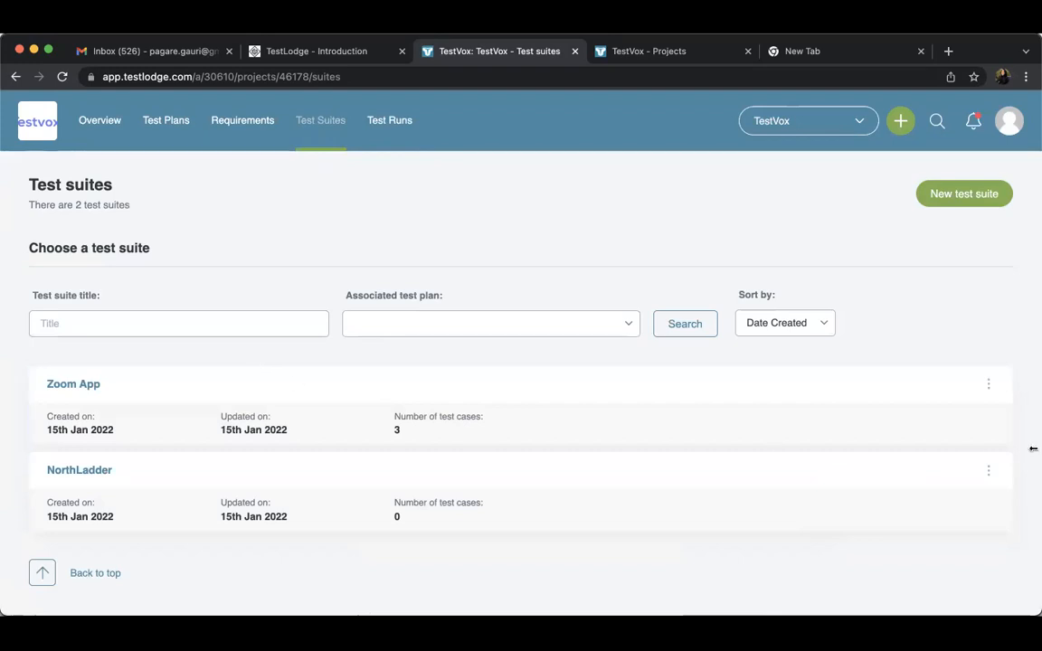
Open the Zoom App test suite and examine its sections and test cases, expanding the KSA Logistics testing section
click(83, 383)
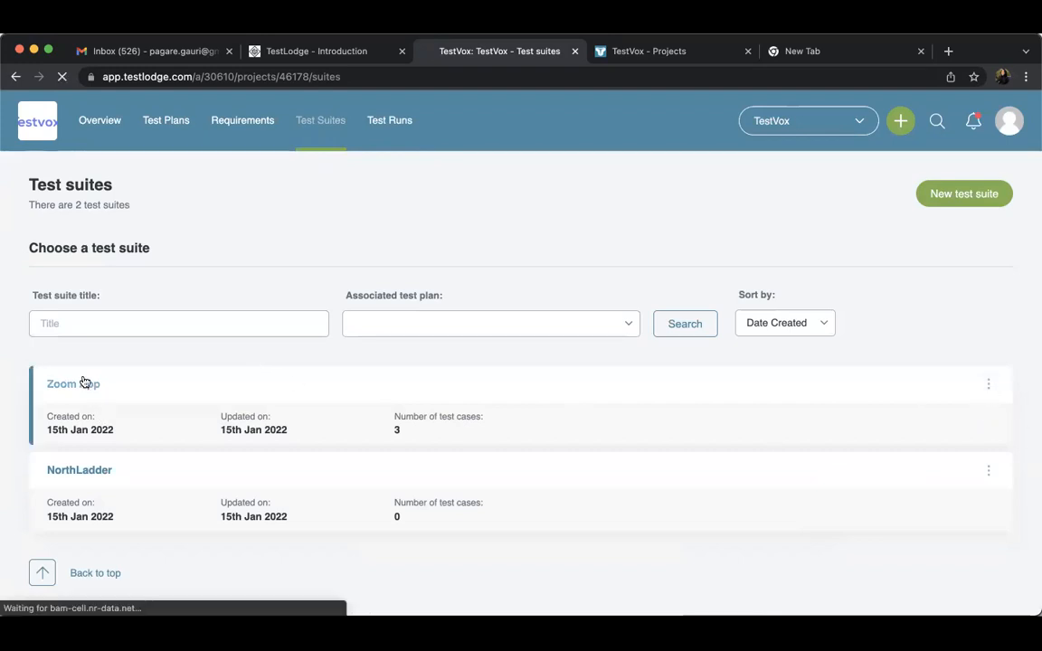
scroll(251, 407, down, 1)
scroll(251, 407, down, 10)
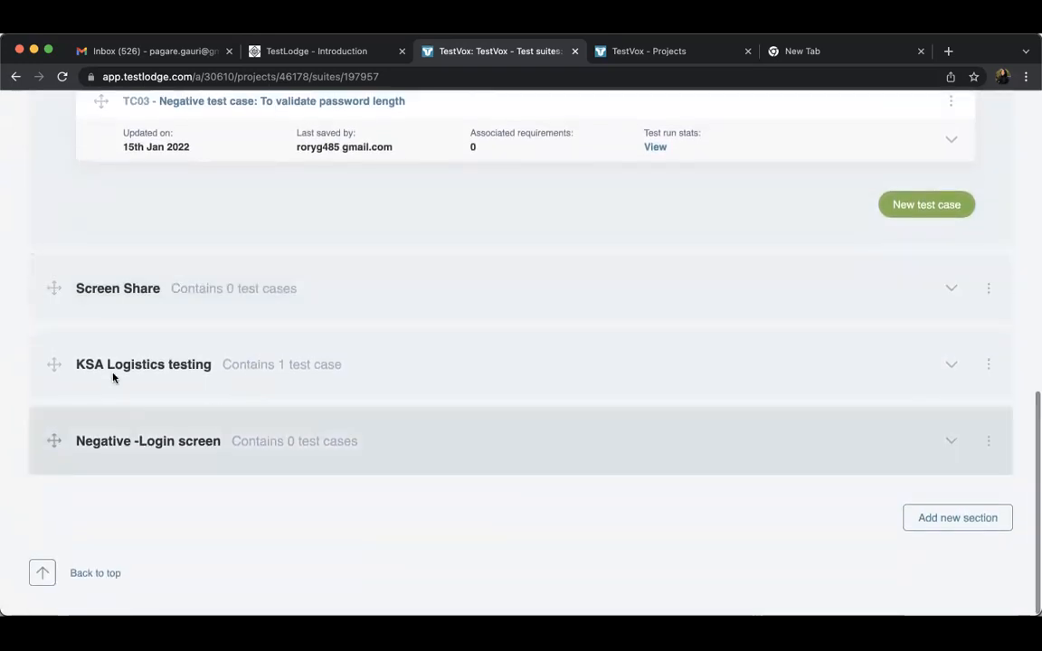
scroll(485, 350, up, 10)
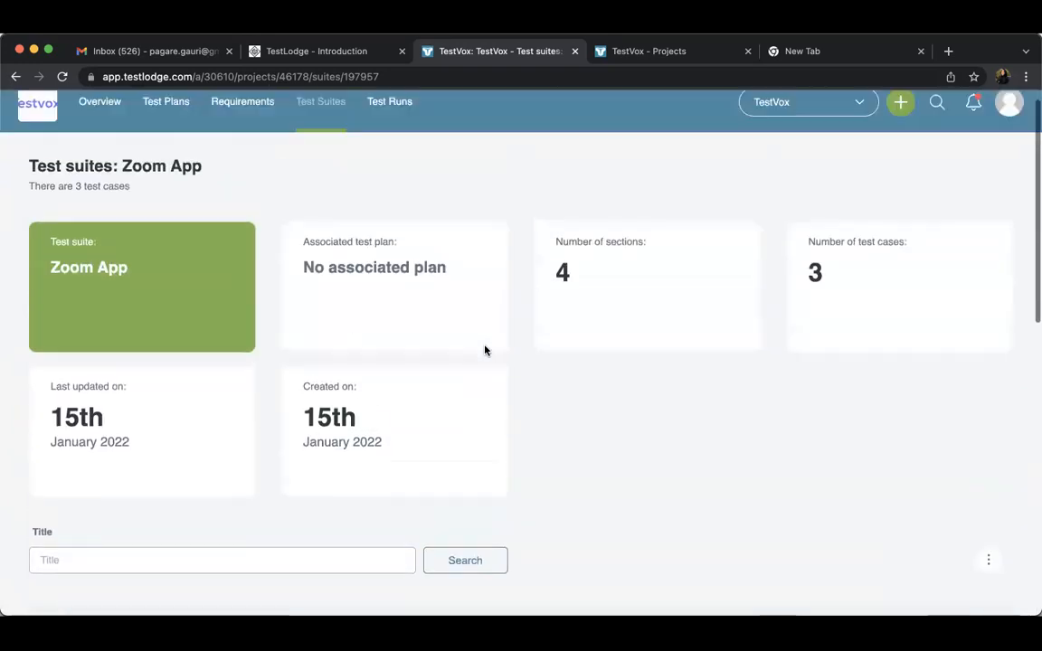
scroll(485, 350, down, 10)
scroll(485, 350, up, 6)
scroll(486, 351, up, 2)
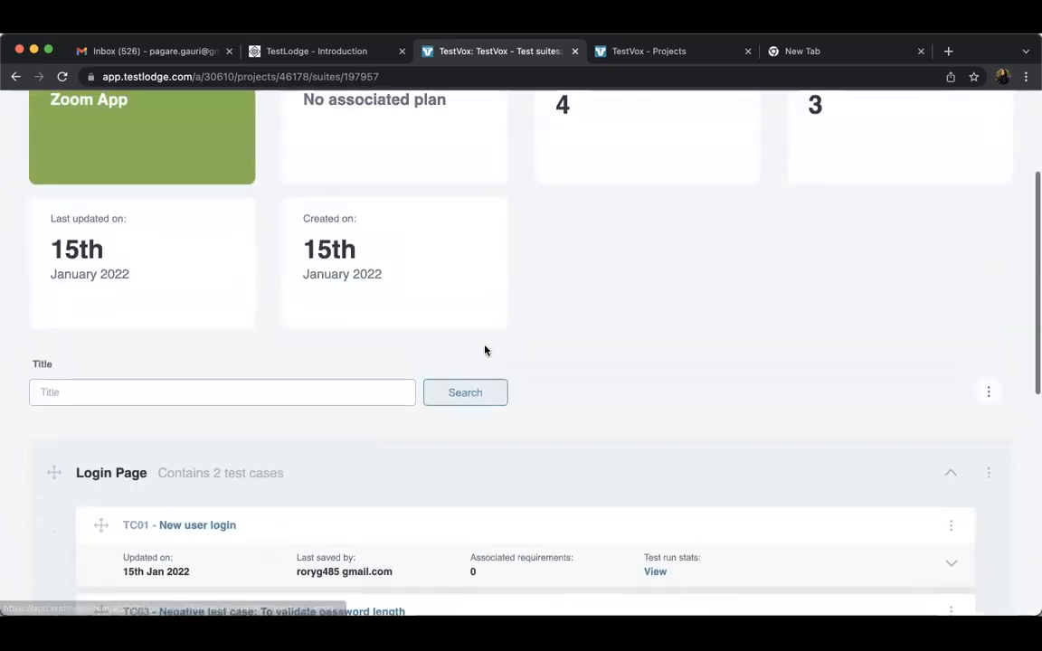
scroll(485, 350, down, 10)
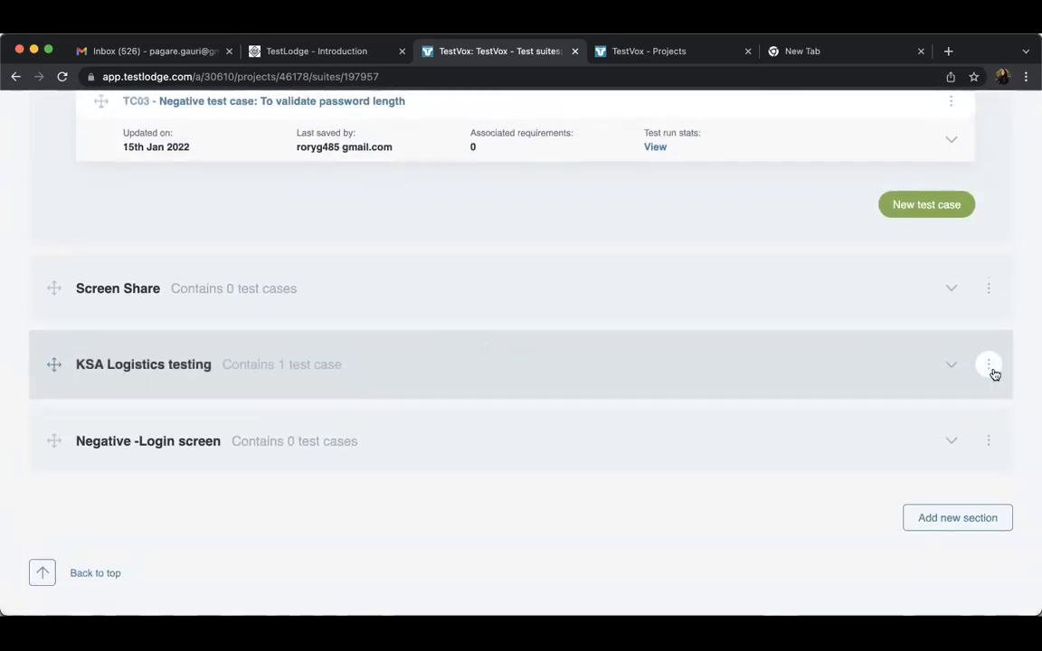
click(950, 364)
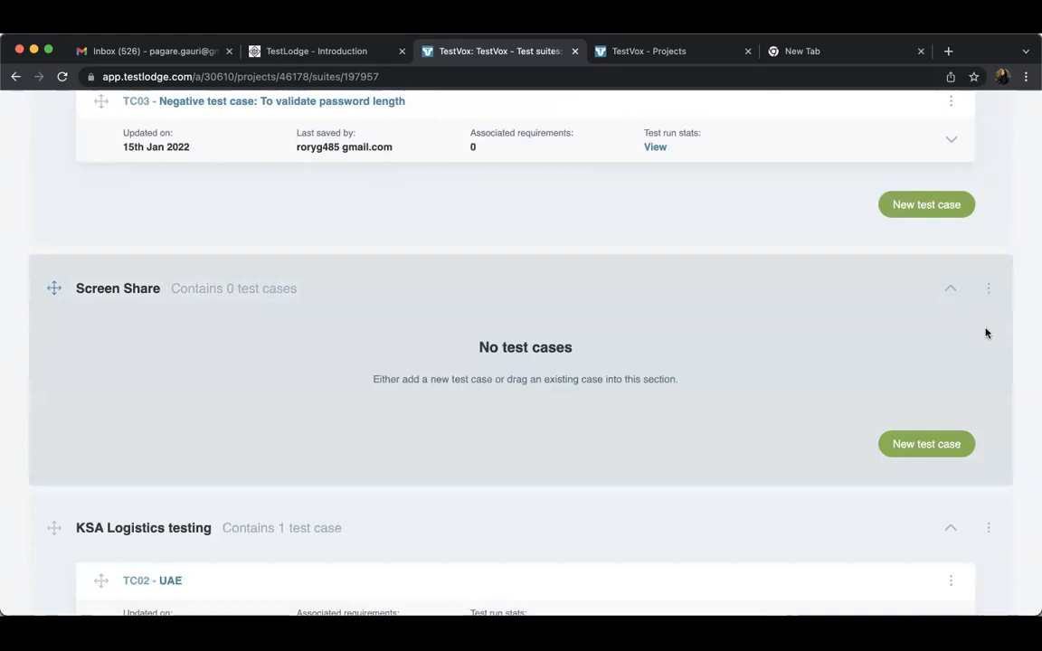
Add a new test case titled "New user login" to the Screen Share section
click(988, 288)
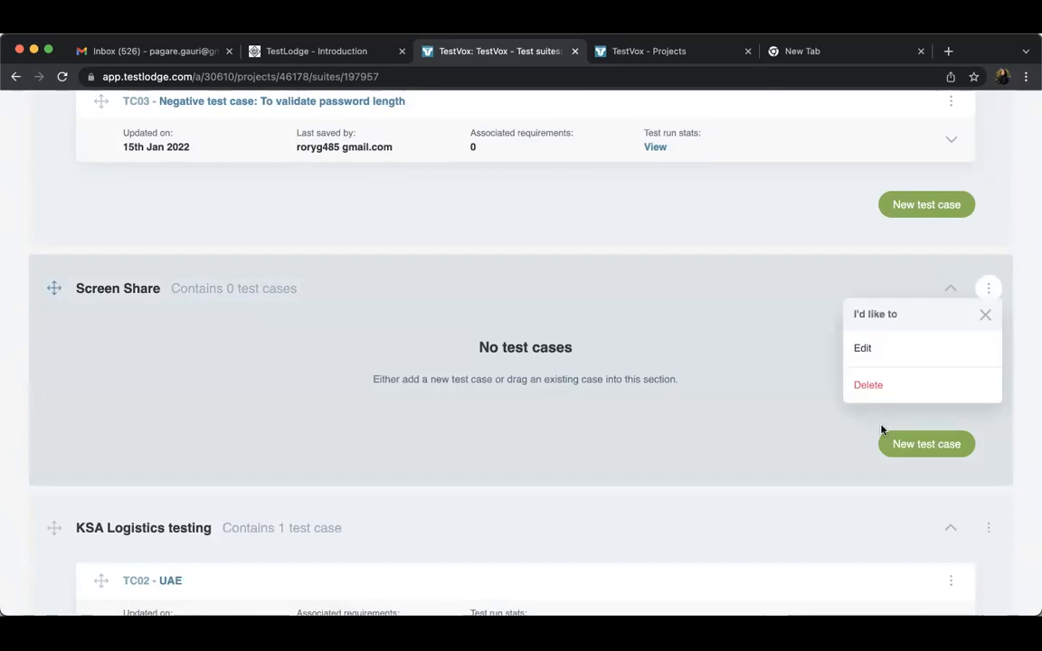
click(900, 446)
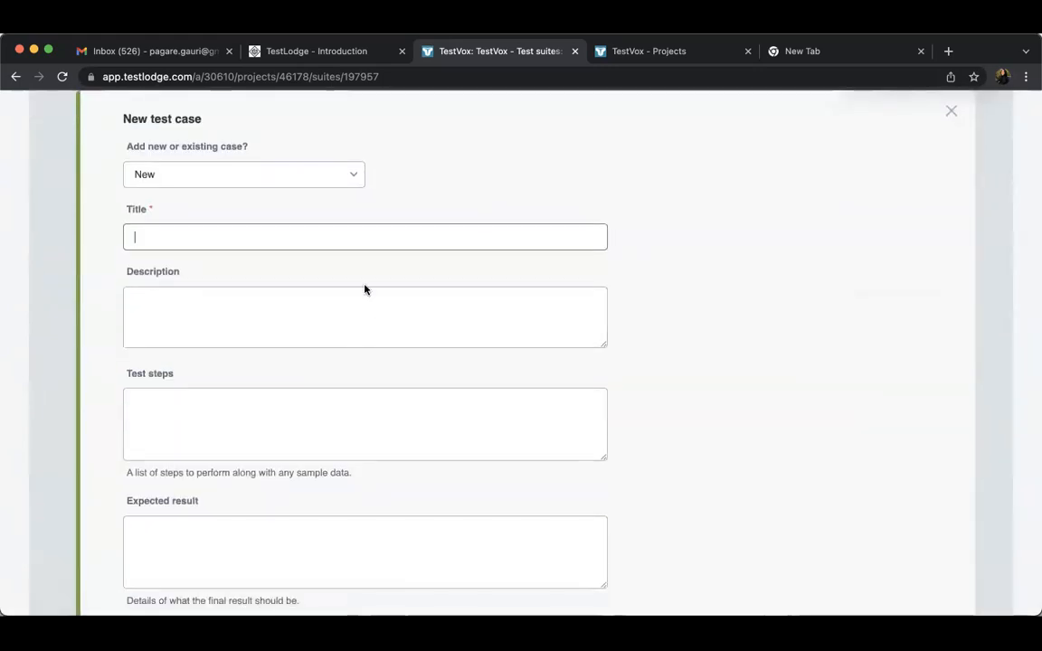
click(359, 239)
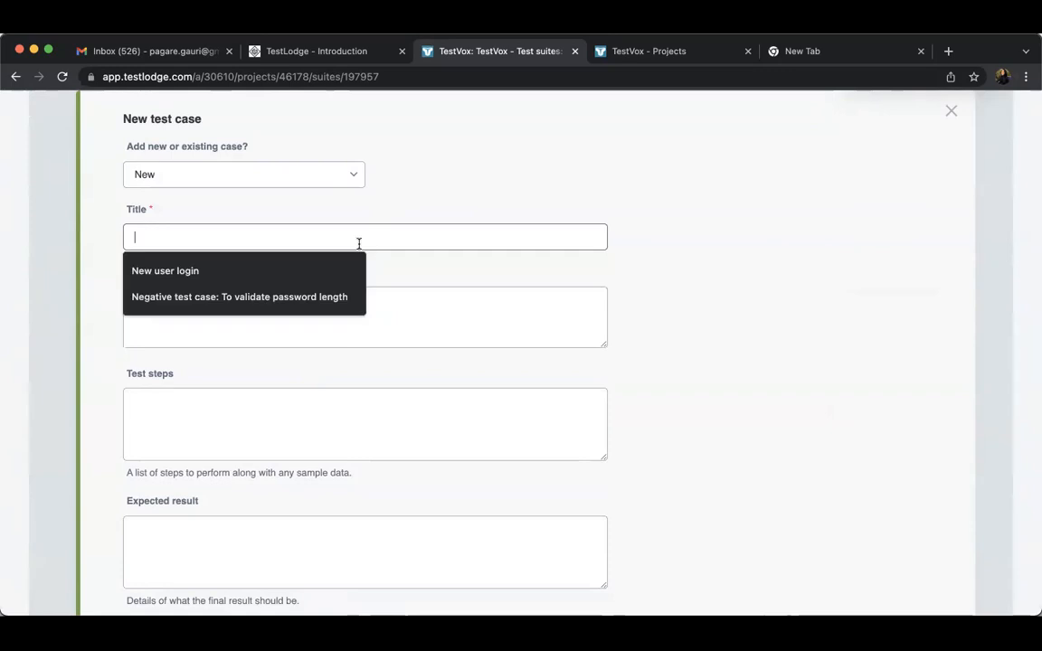
click(210, 270)
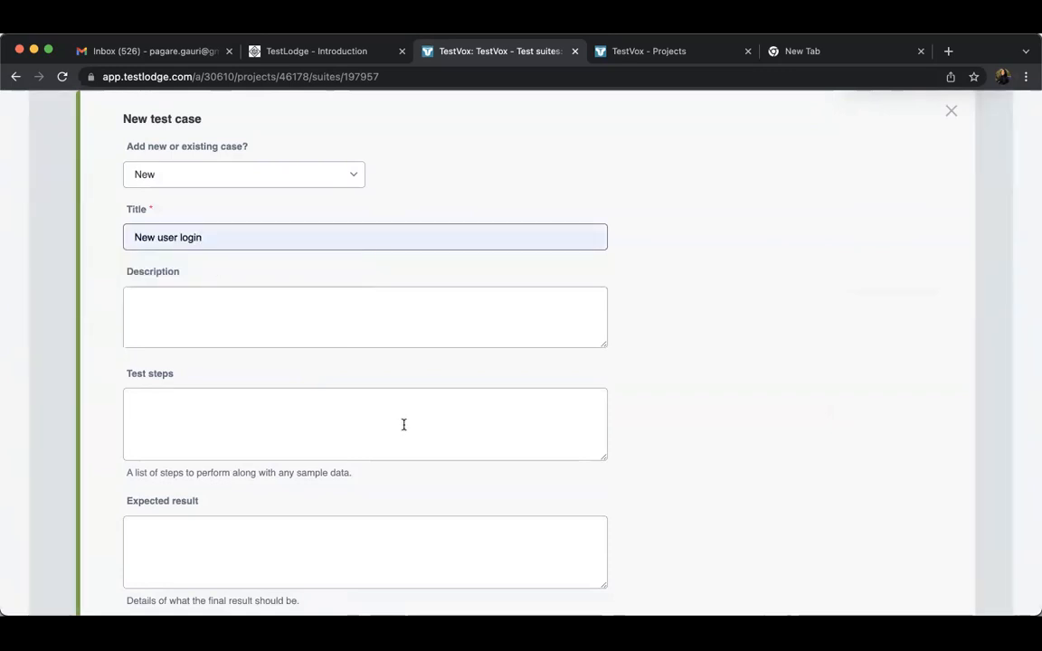
scroll(404, 424, down, 5)
click(552, 535)
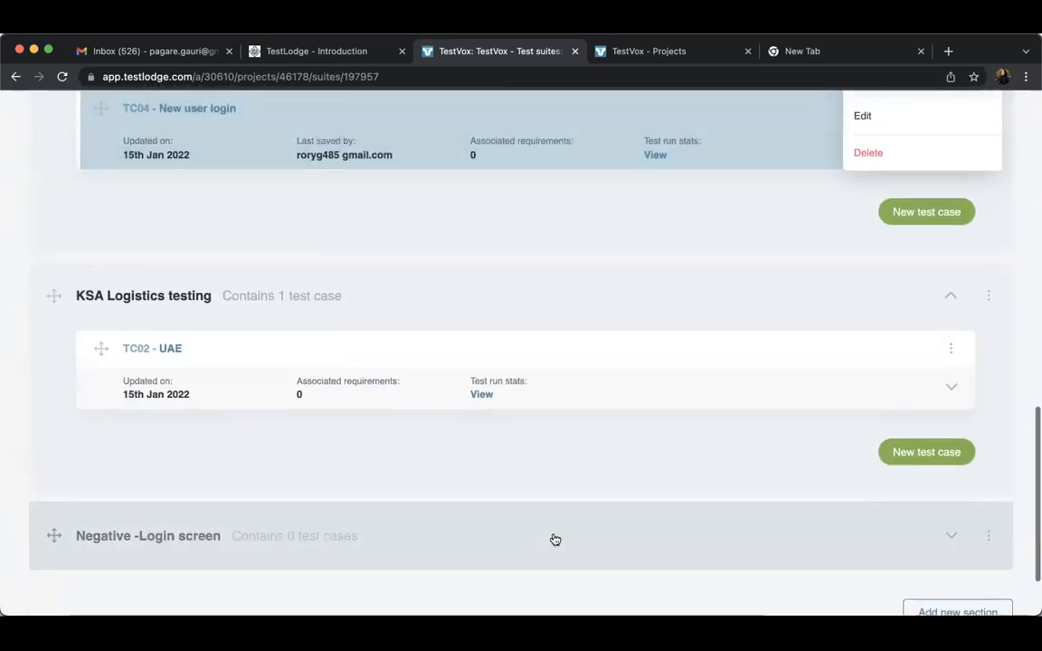
Expand the Negative -Login screen section and add a new test case titled "test1" to it
scroll(551, 540, down, 2)
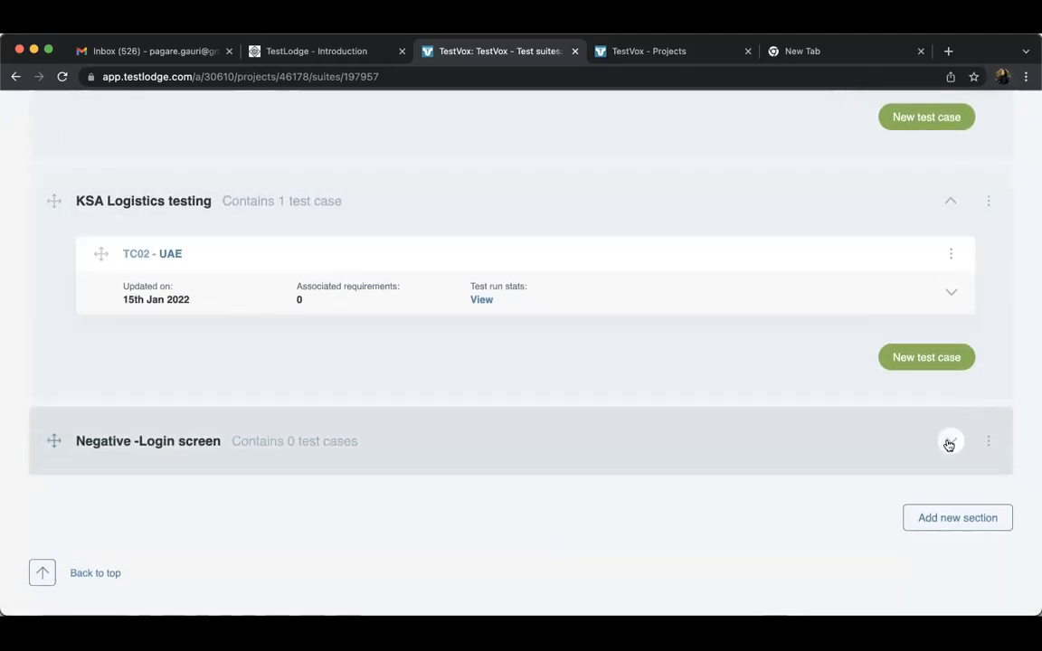
click(948, 443)
scroll(751, 536, down, 2)
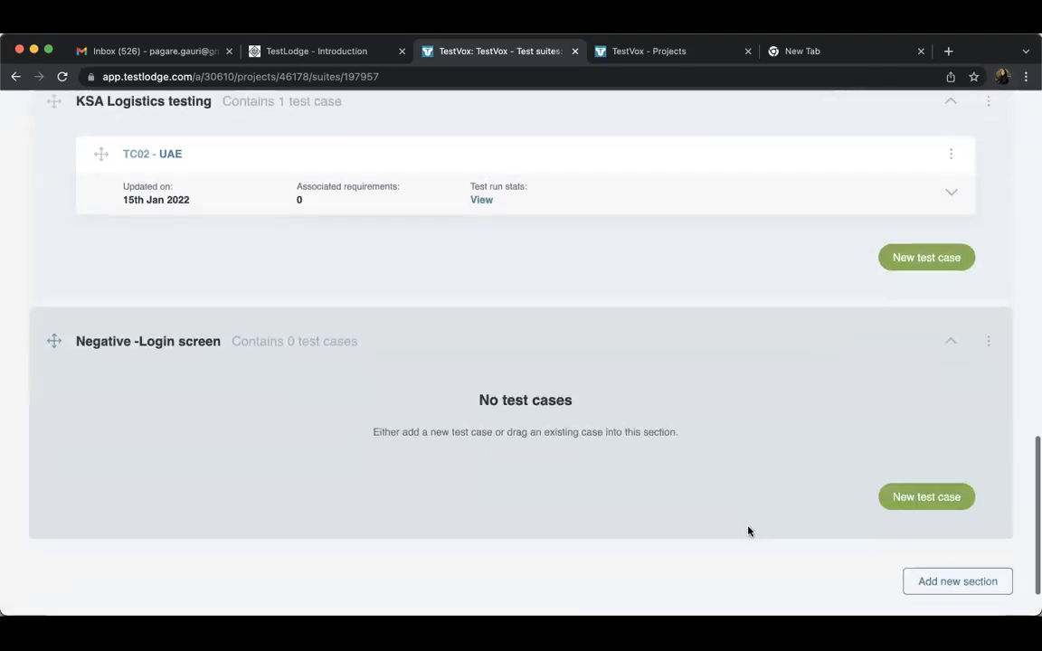
scroll(749, 531, down, 2)
click(903, 432)
text(test1)
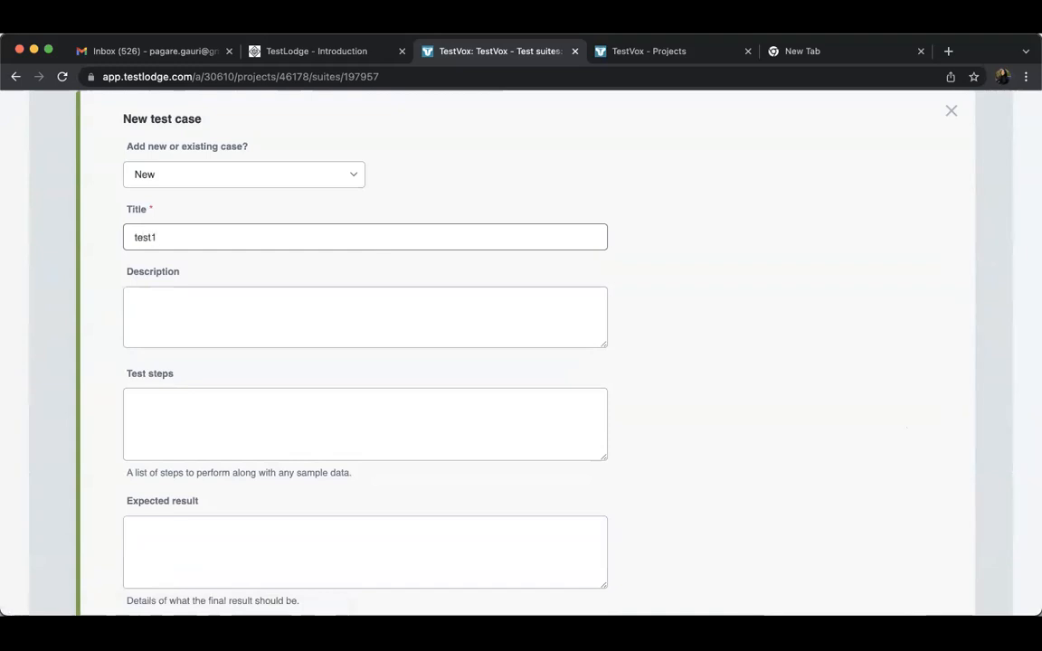
scroll(908, 427, down, 3)
click(545, 606)
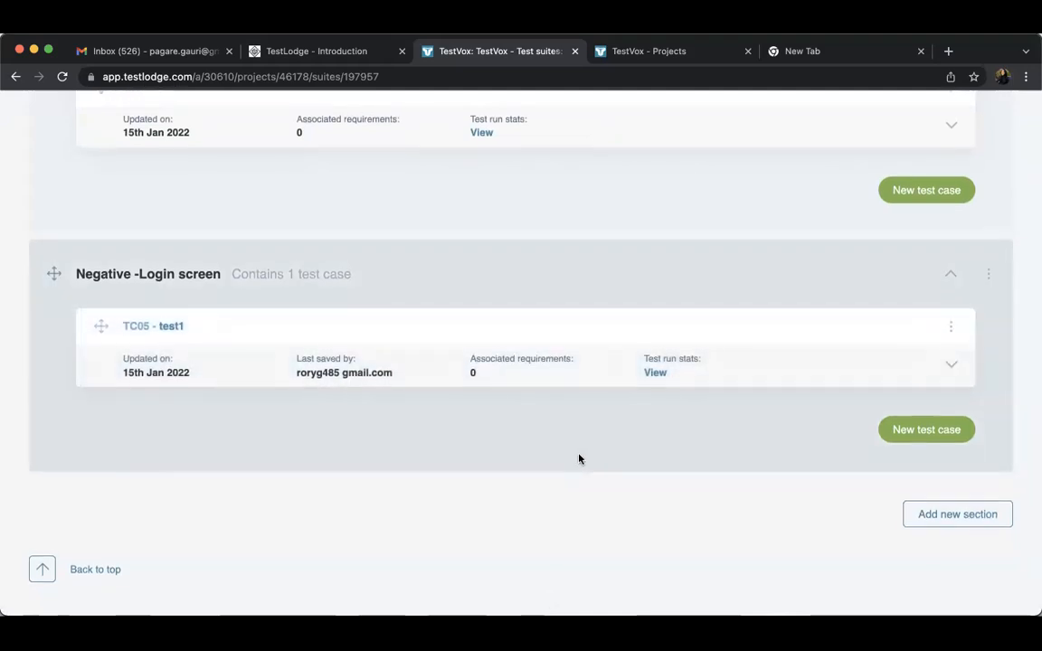
Return to the test suites list, reopen the Zoom App suite and review its summary and sections
scroll(579, 459, up, 6)
scroll(579, 458, up, 10)
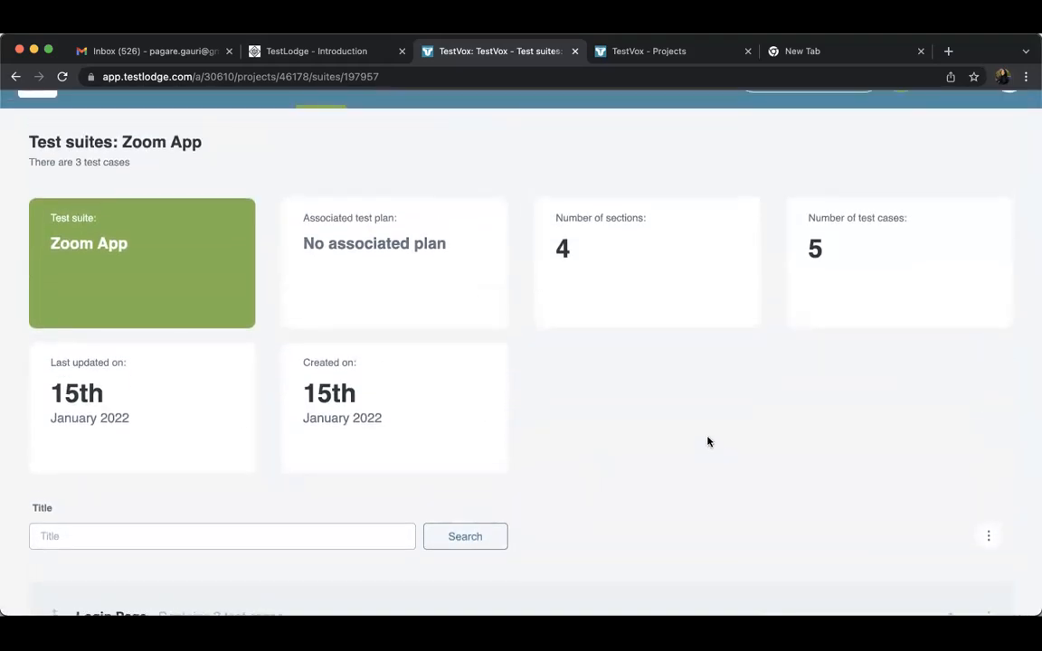
scroll(708, 439, up, 1)
click(333, 135)
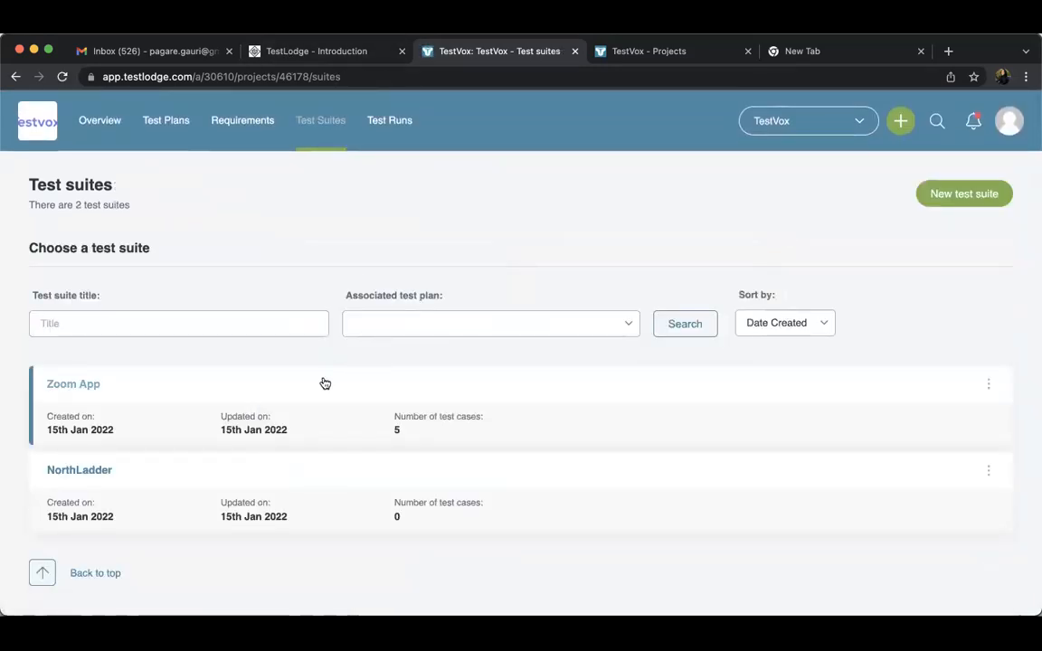
click(82, 386)
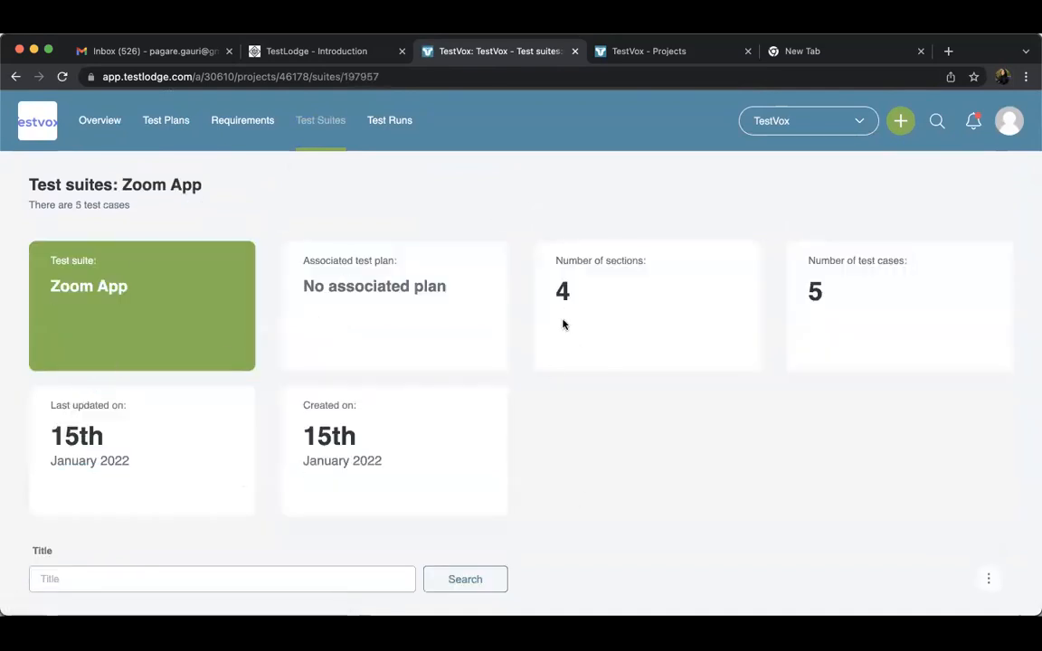
scroll(563, 324, down, 5)
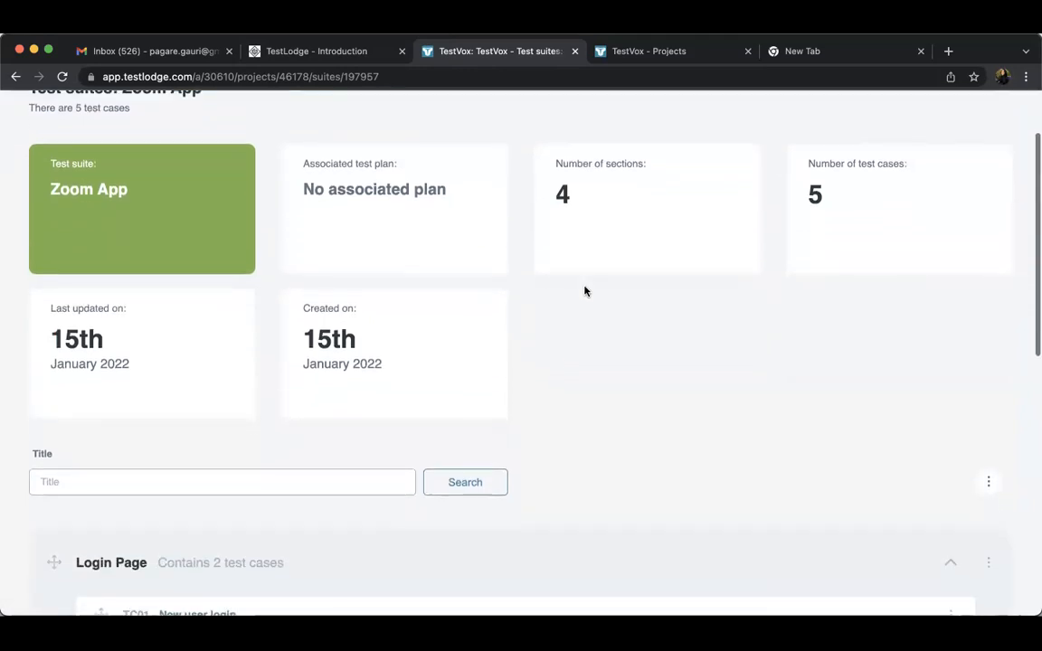
scroll(626, 484, down, 3)
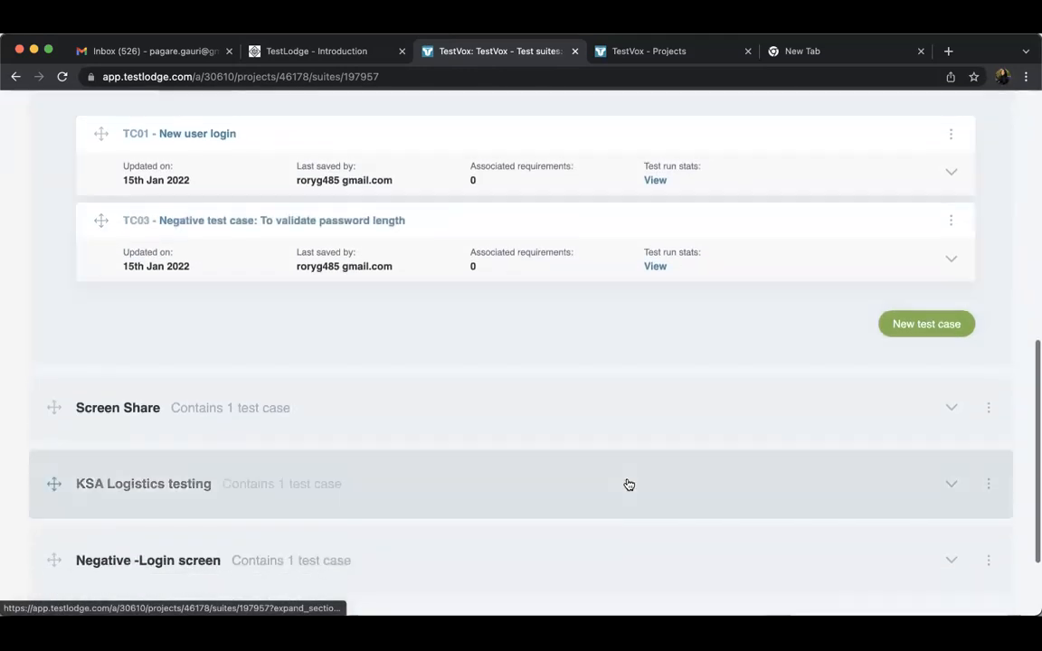
Start a test run named Zoom App from the suite's test cases and associate it with the Zoom App TestPlan
scroll(630, 472, up, 2)
click(987, 139)
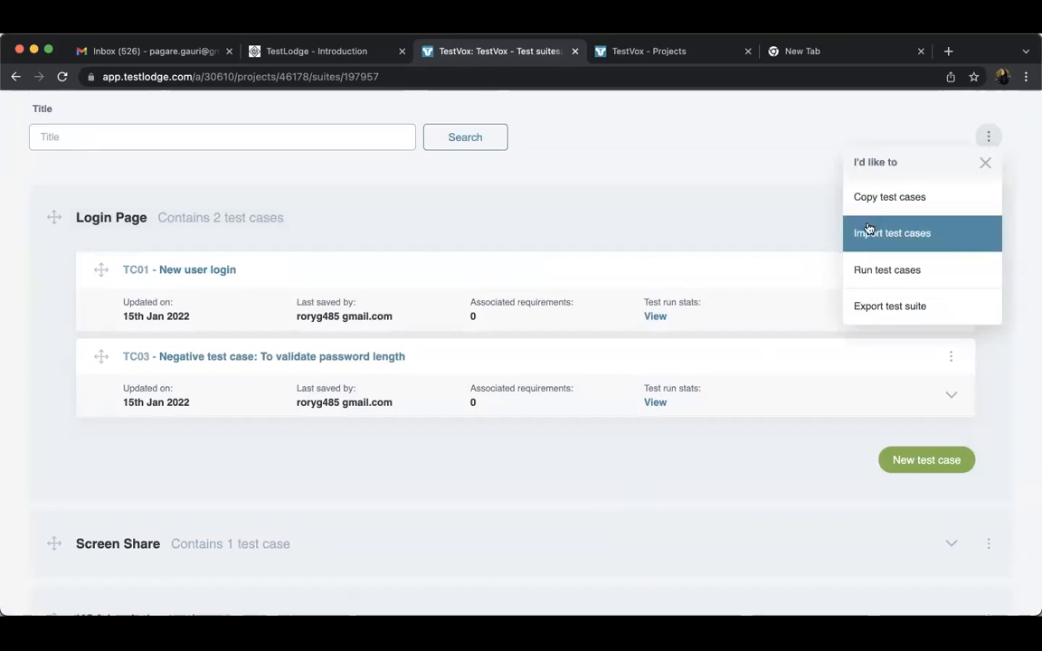
click(878, 268)
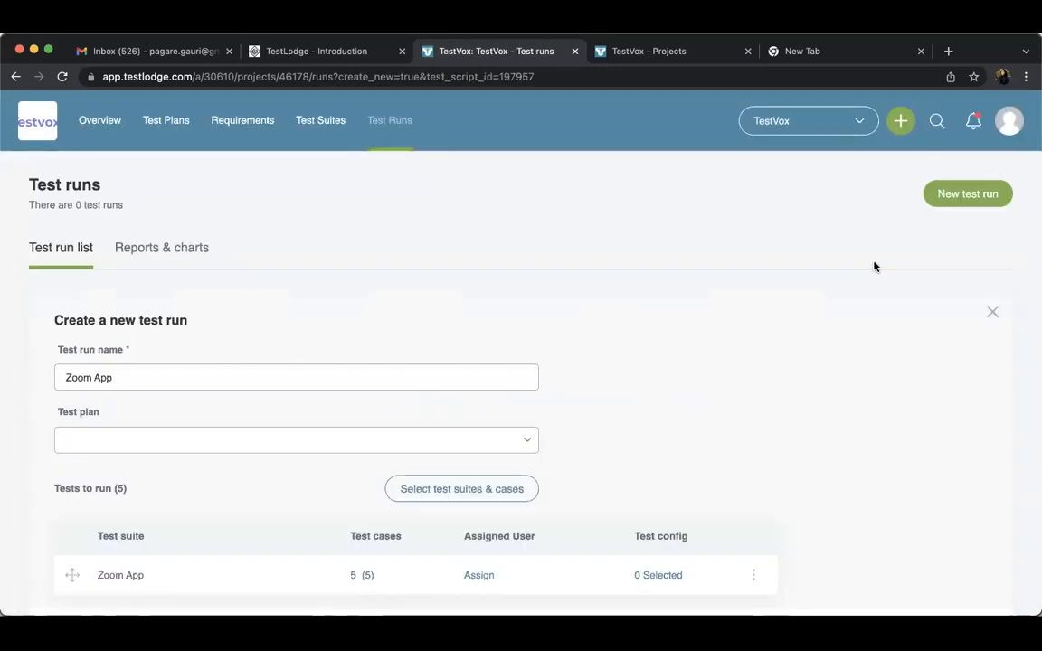
drag(80, 374, 158, 381)
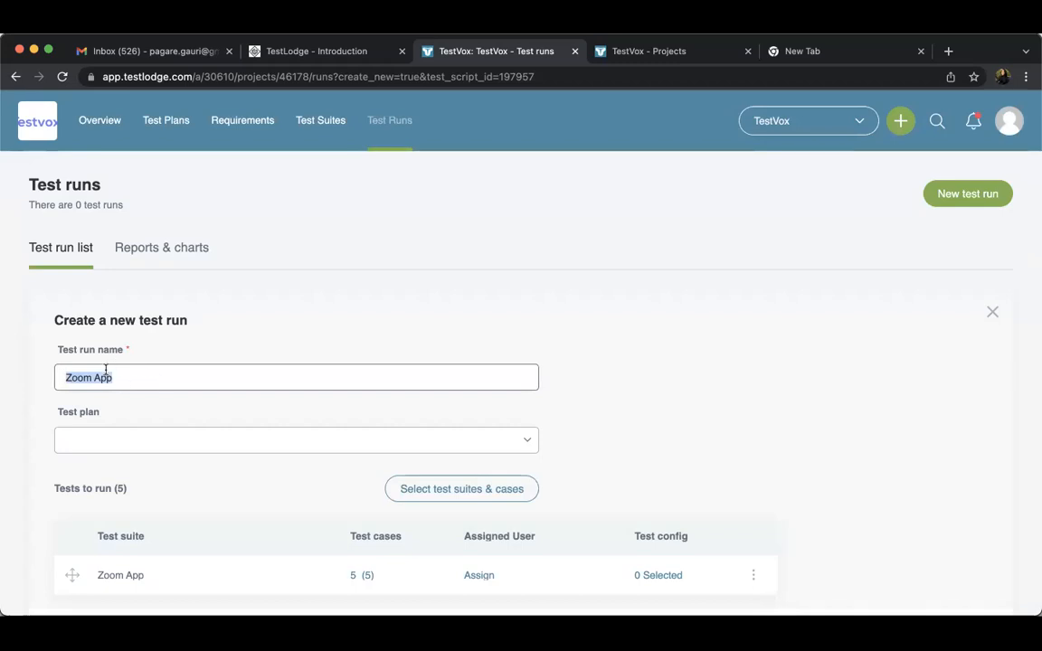
click(102, 440)
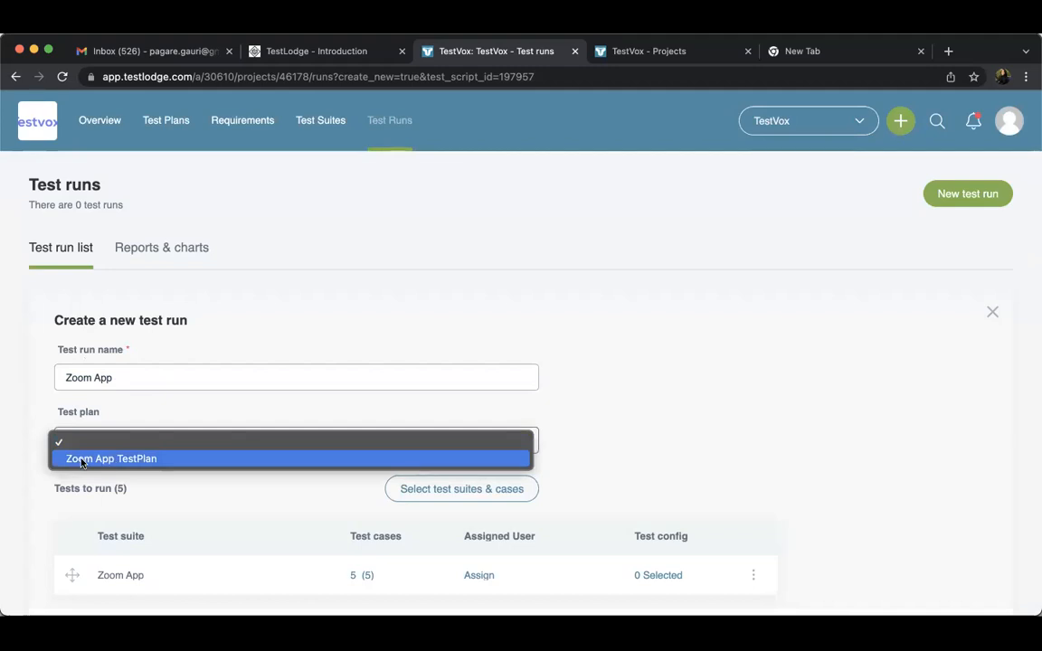
click(81, 459)
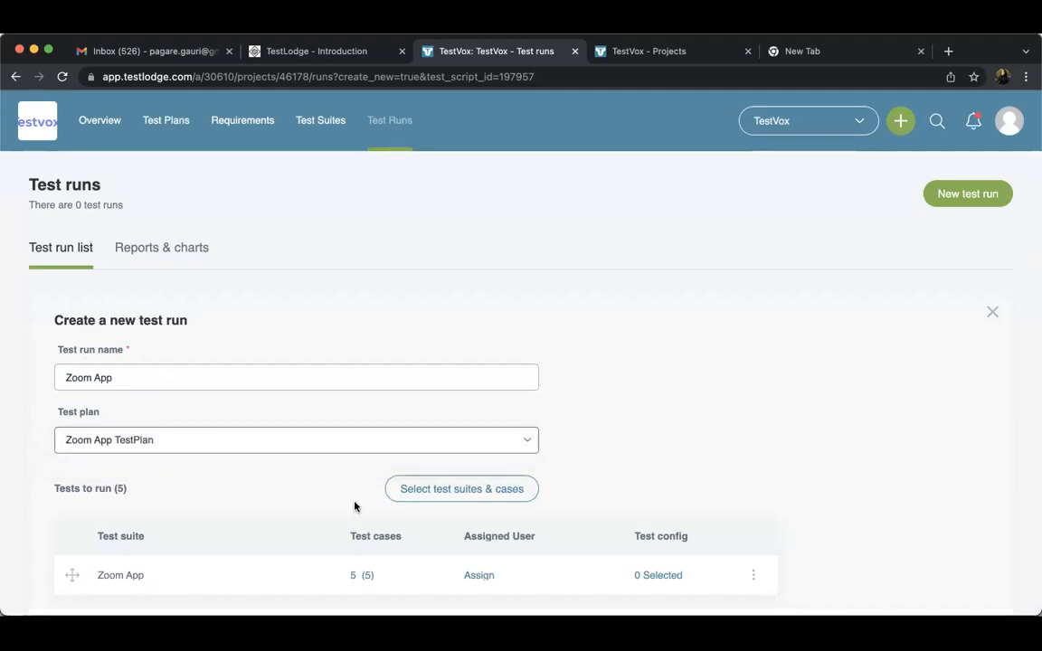
scroll(354, 505, down, 1)
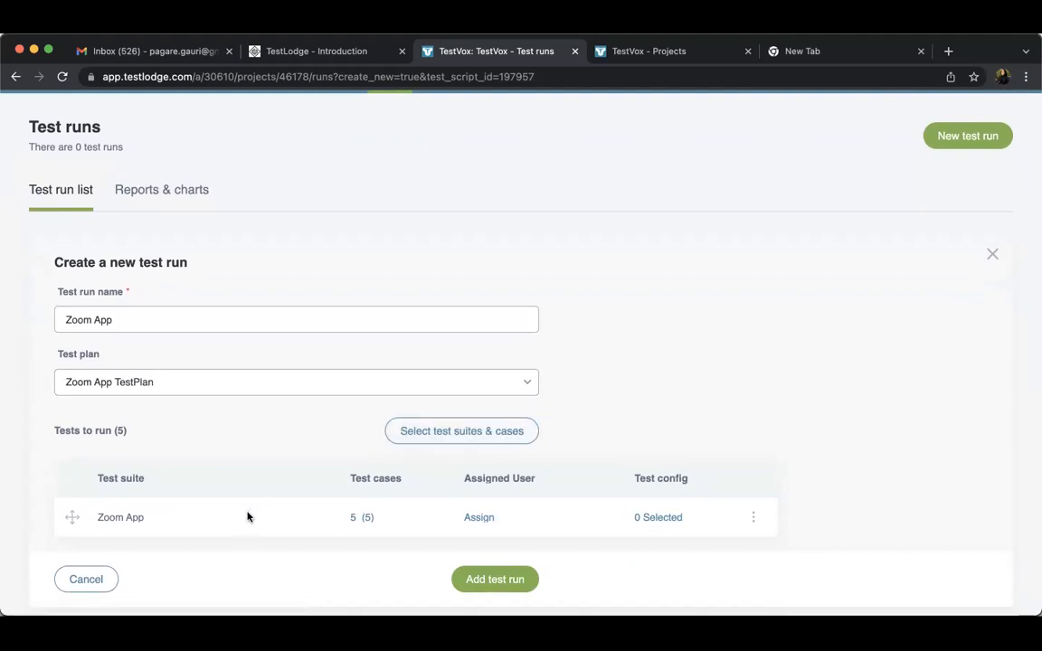
Exclude the TC02 - UAE test case from the tests to run and check the selected tests
click(469, 432)
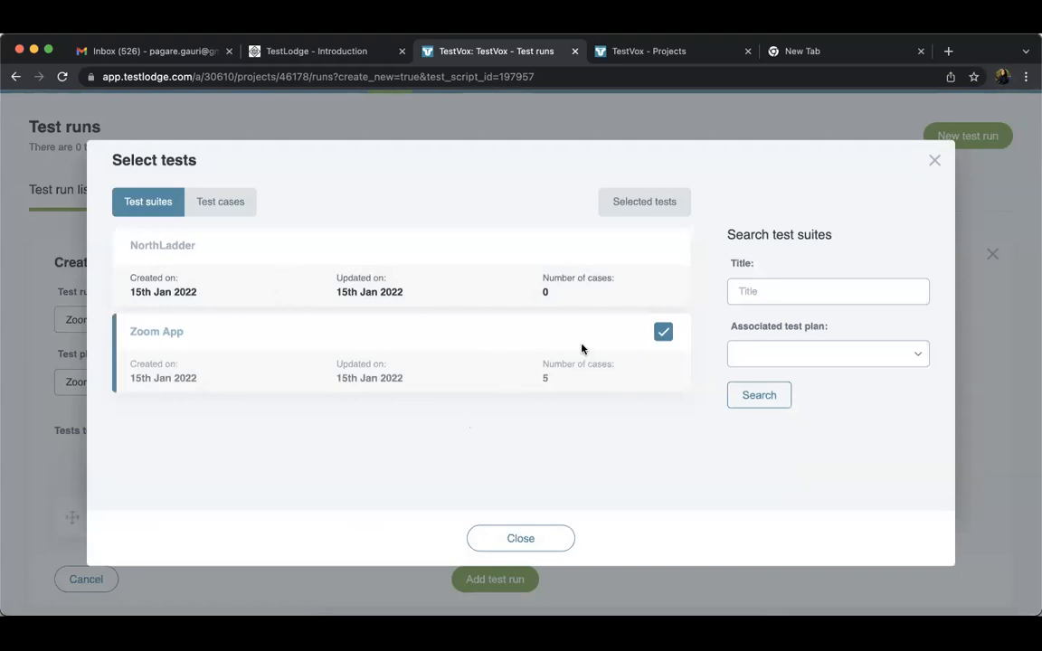
click(222, 198)
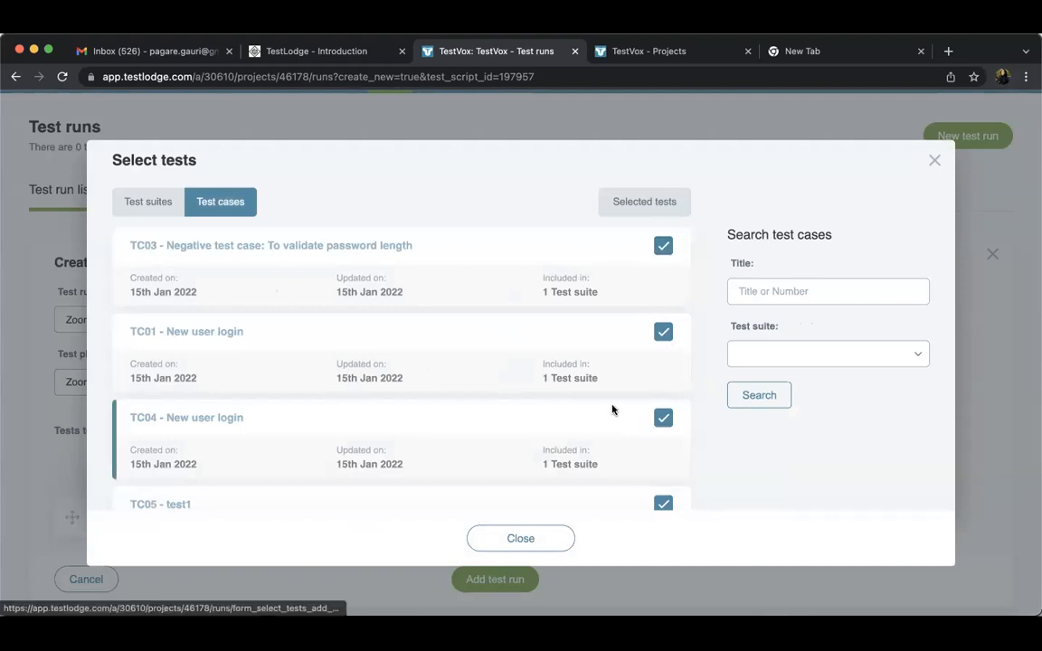
scroll(612, 412, down, 4)
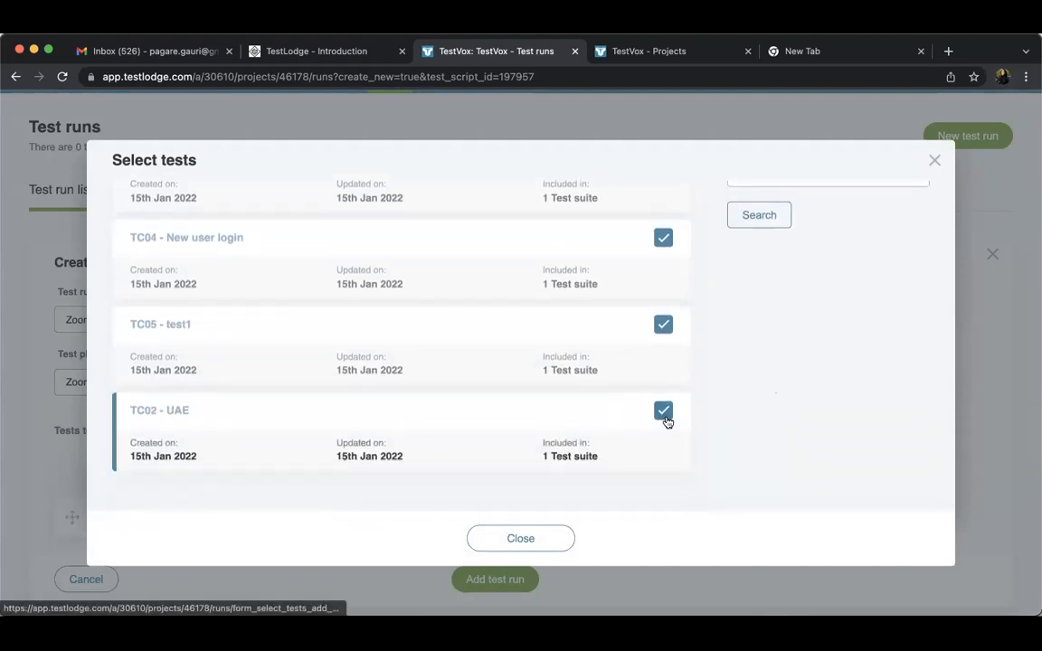
click(666, 411)
click(664, 411)
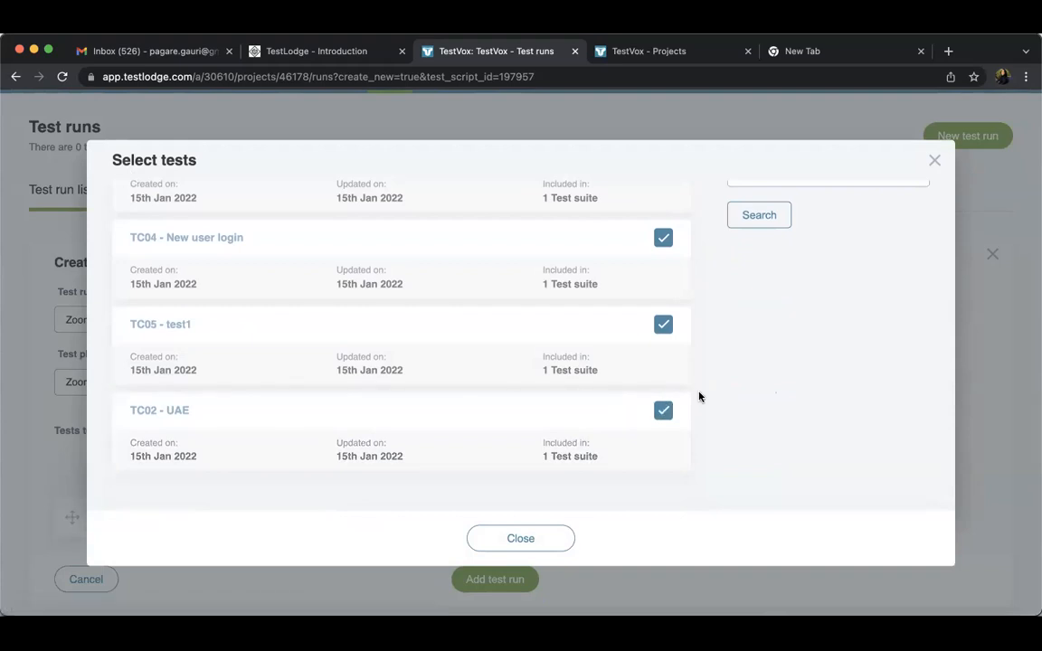
click(664, 411)
scroll(710, 400, up, 5)
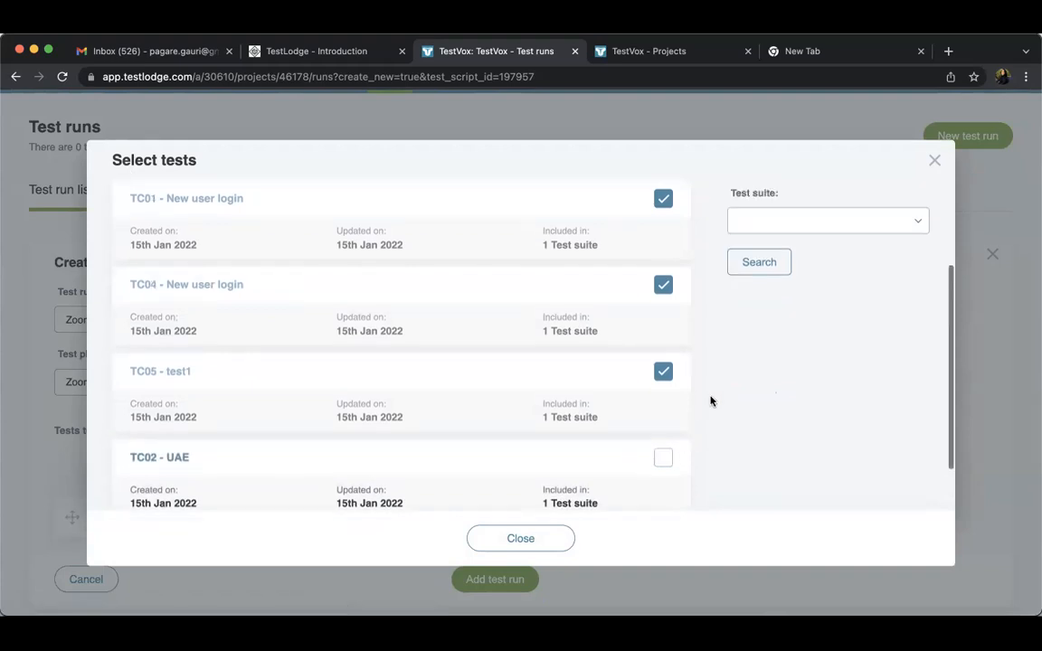
scroll(697, 391, up, 2)
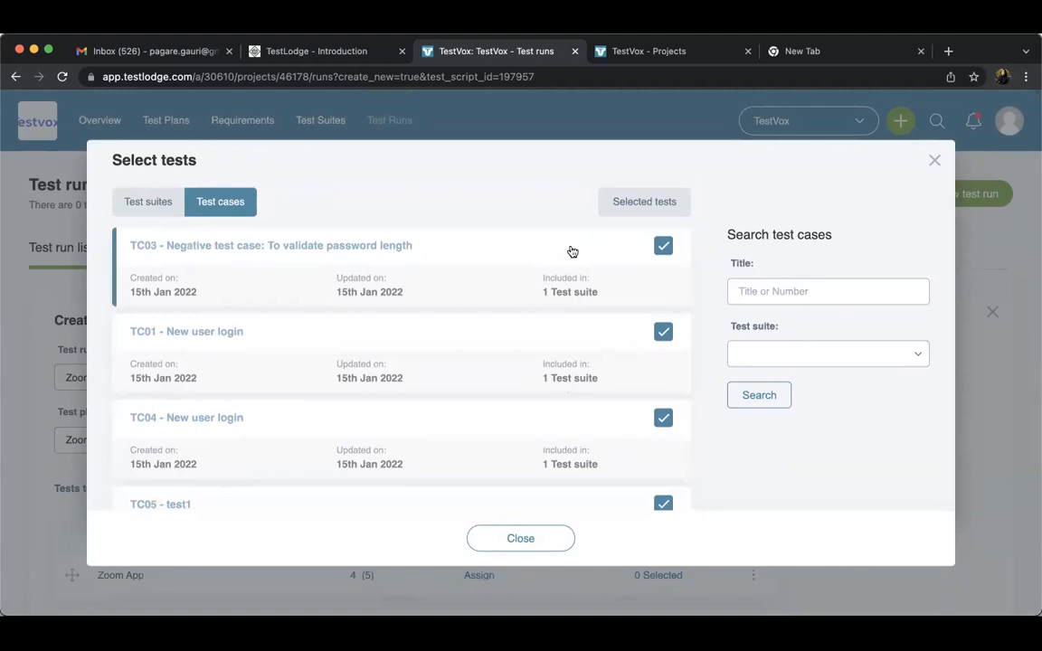
click(658, 201)
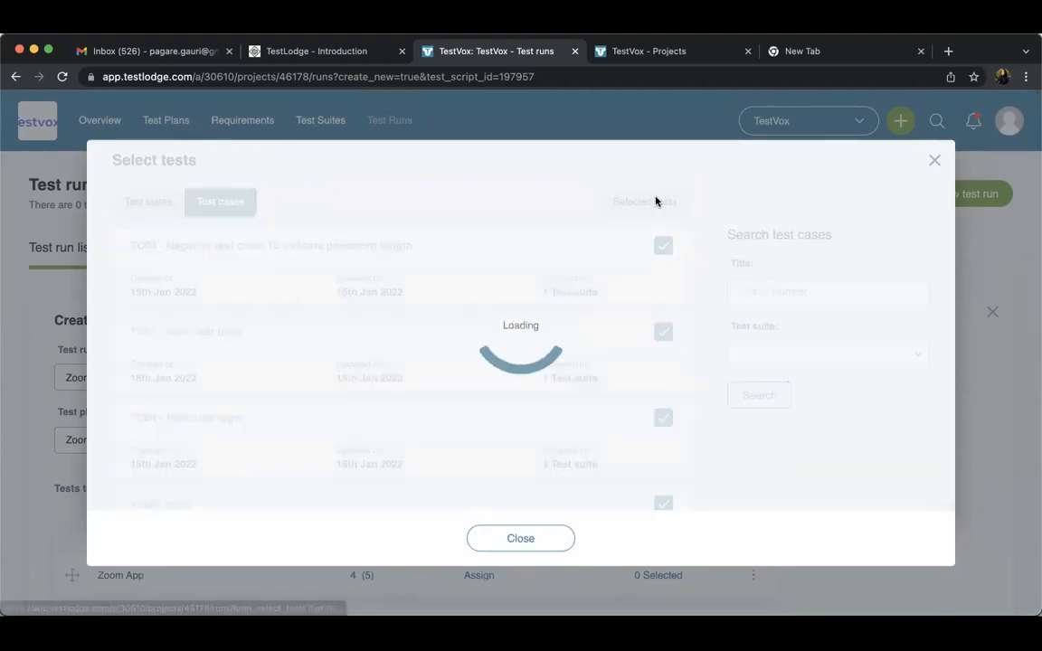
click(539, 539)
Create the Zoom App test run with the chosen test plan and test cases
scroll(538, 543, down, 3)
scroll(538, 543, down, 4)
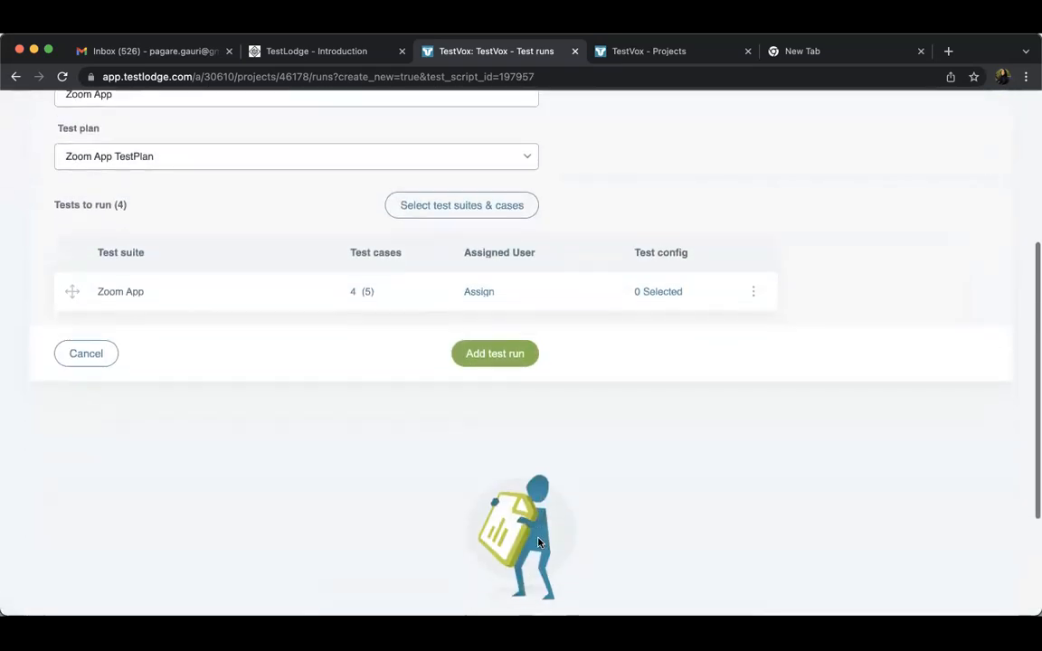
click(492, 358)
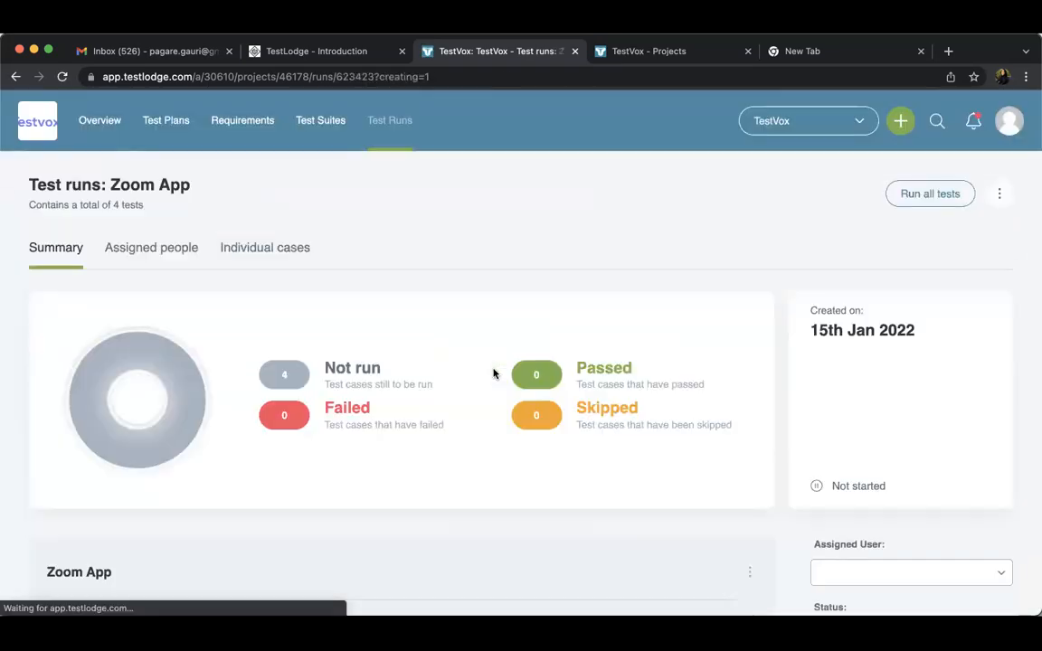
Open the Zoom App run from the test runs list and review its summary, not-run cases and the first case's available actions
click(380, 130)
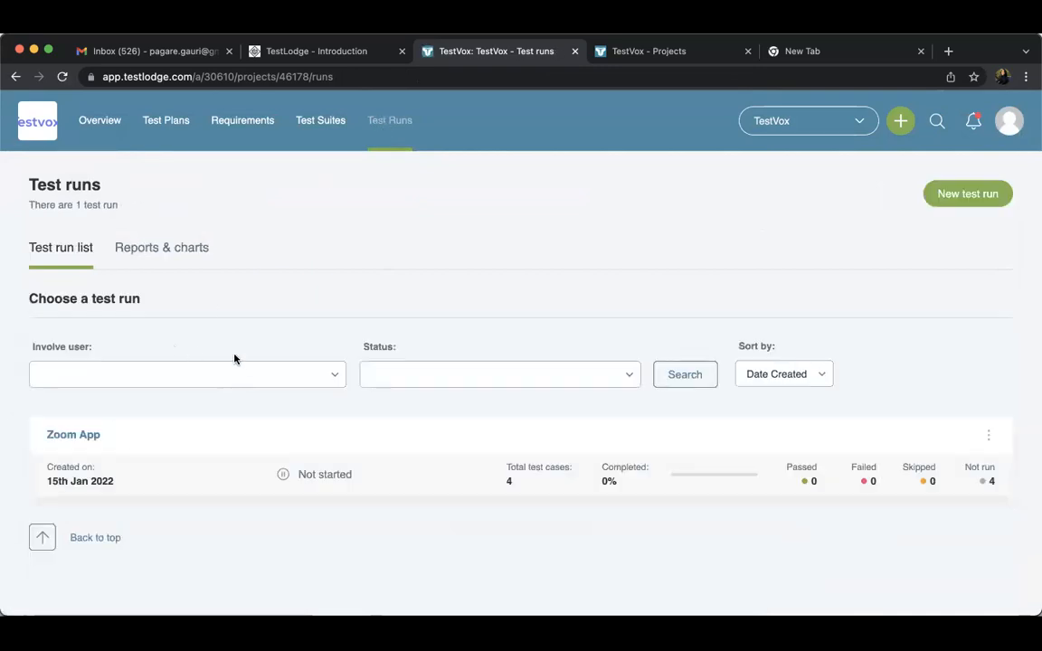
click(86, 443)
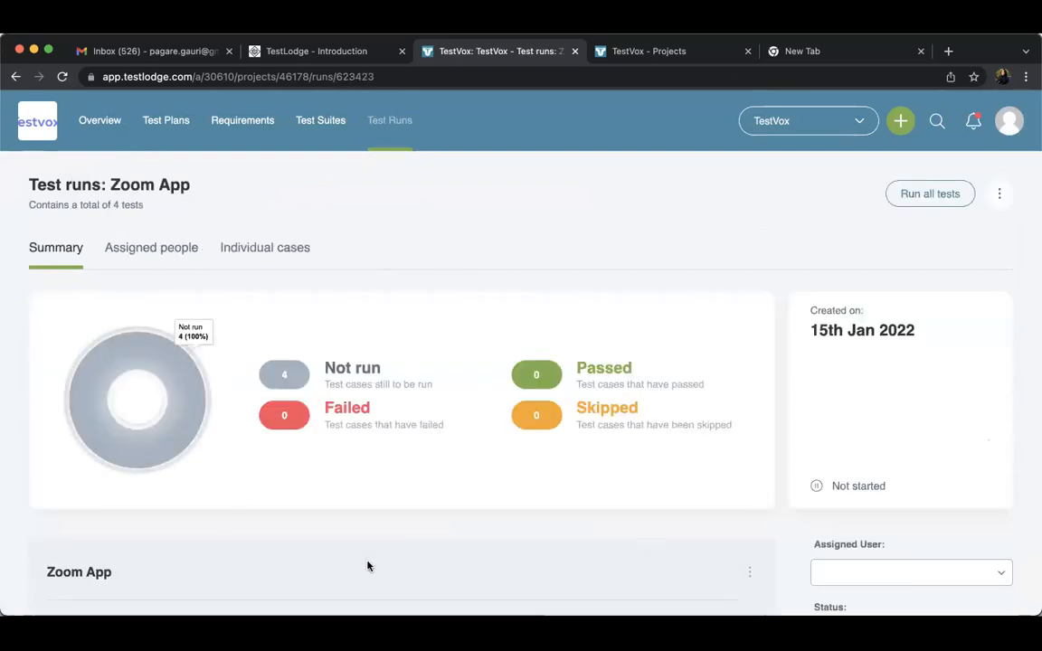
scroll(380, 475, down, 1)
click(353, 330)
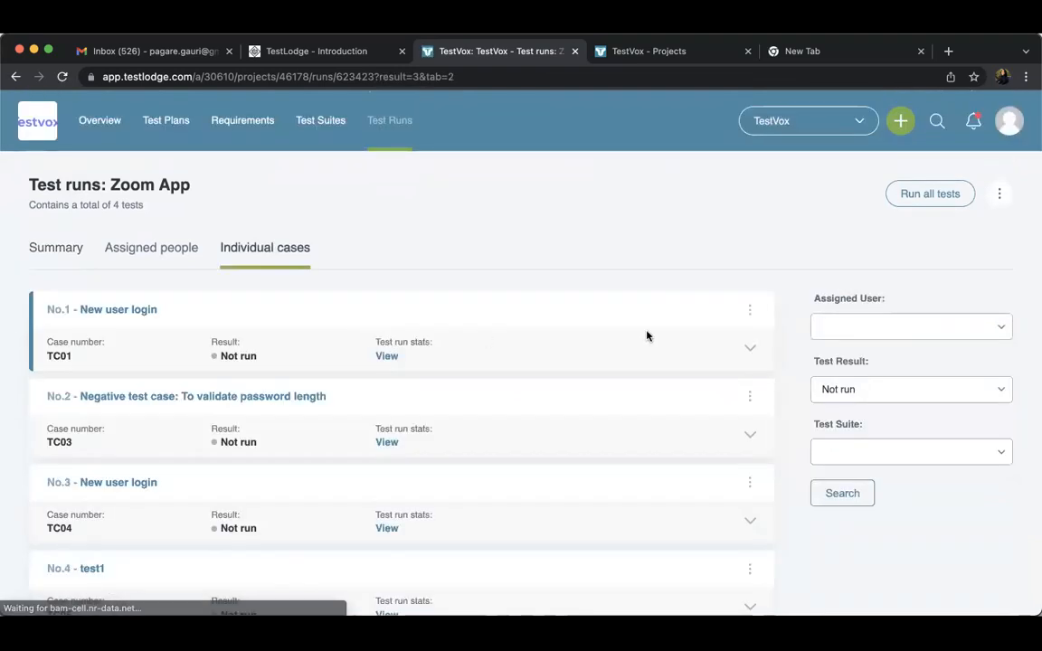
click(44, 246)
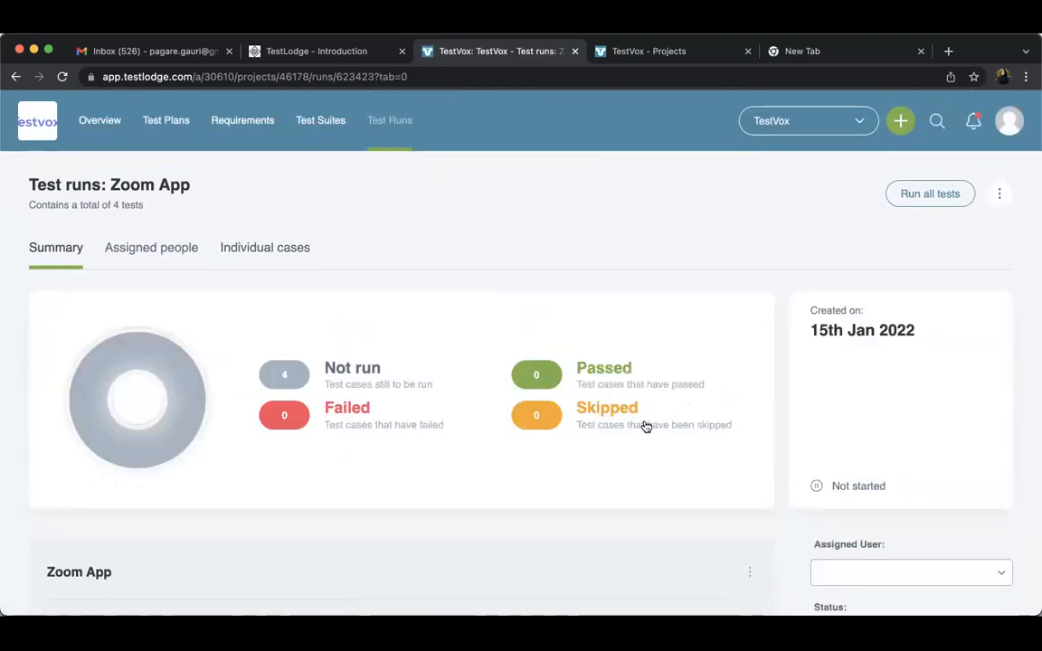
click(371, 383)
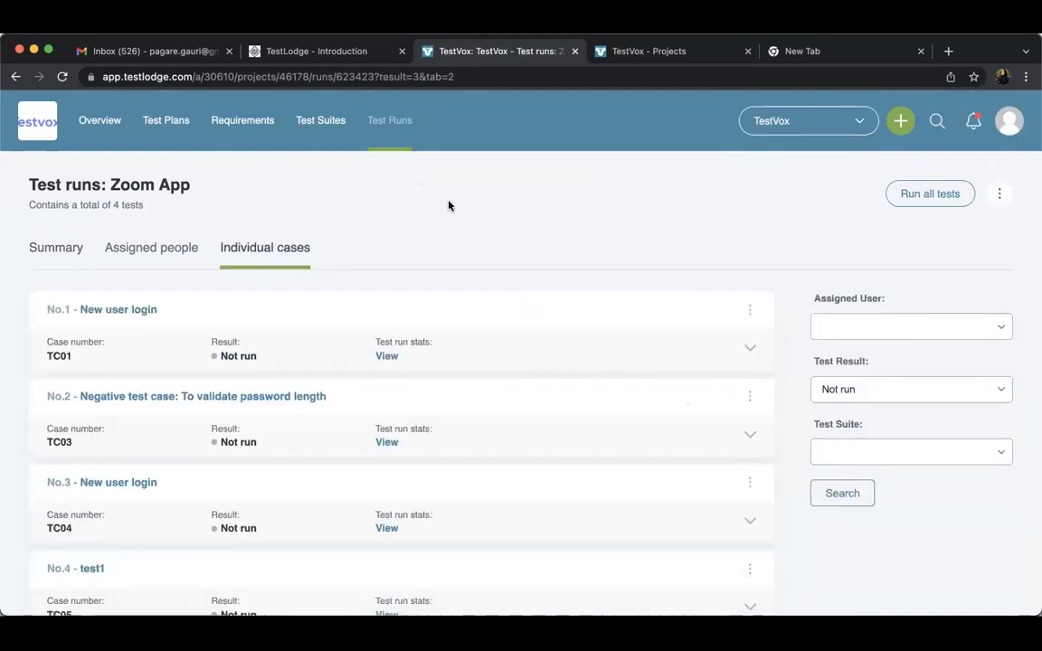
click(752, 313)
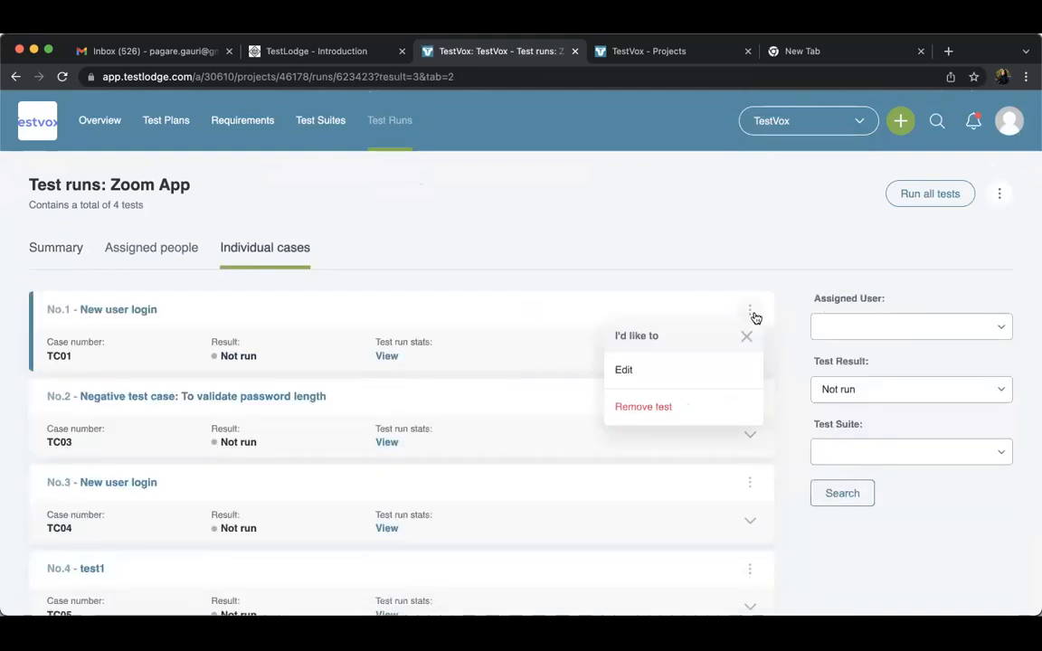
Edit the New user login test: set the result to Passed, comment "Working as expected" and attach image_6487327.JPG
click(659, 368)
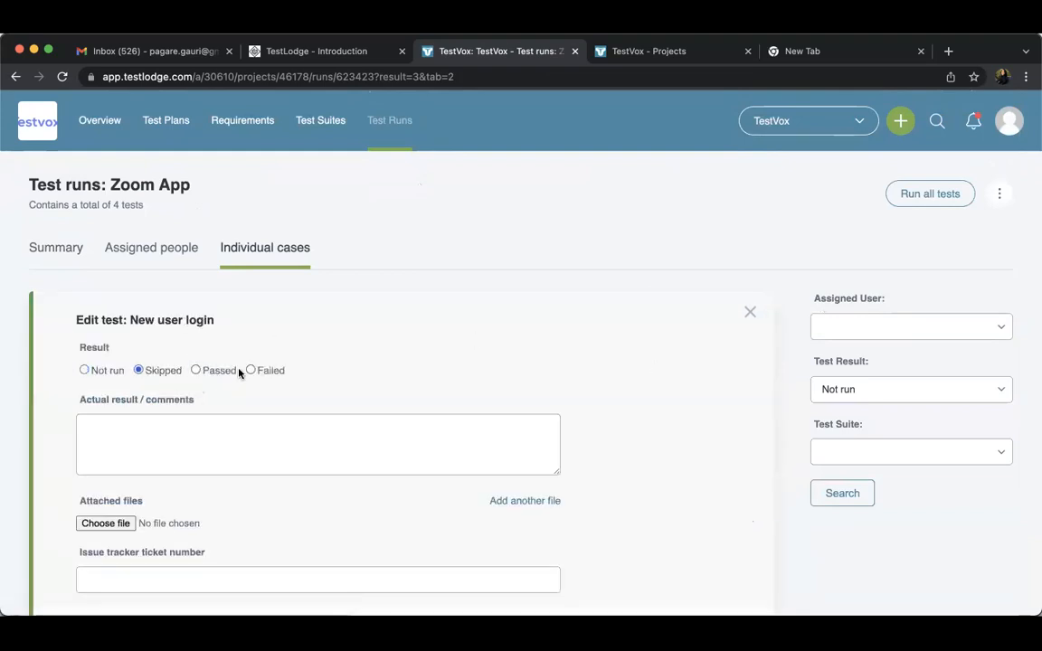
click(99, 376)
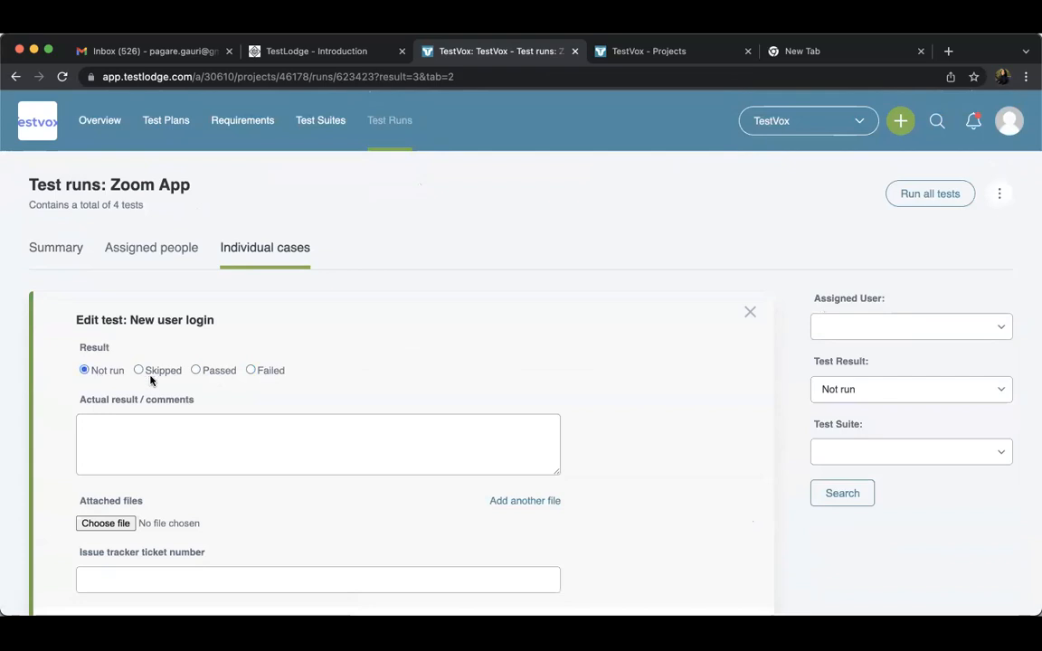
click(201, 371)
click(196, 433)
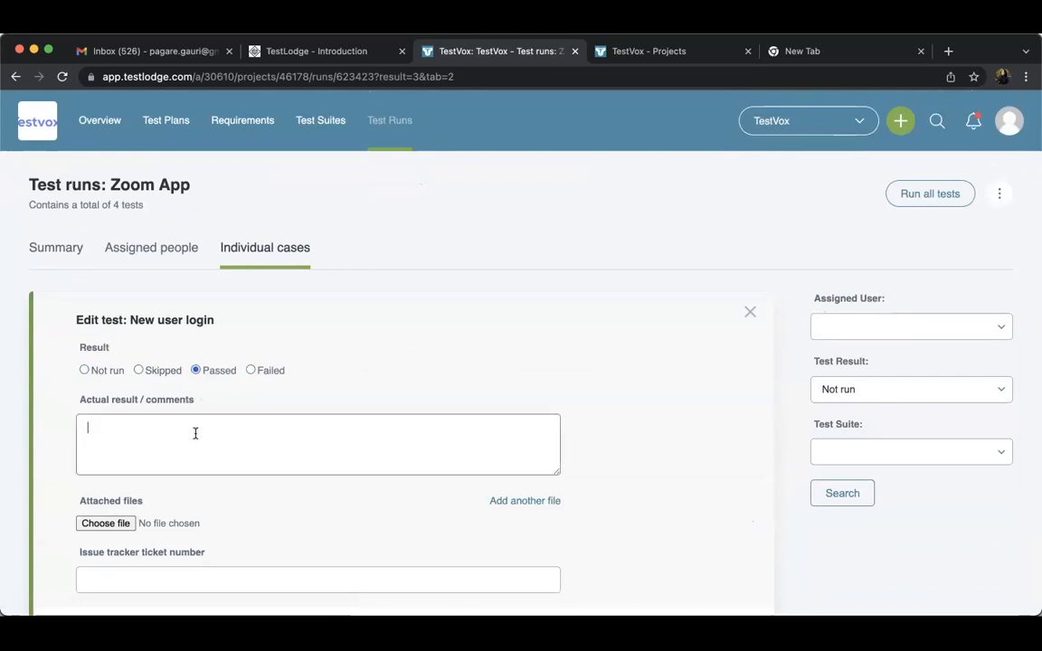
text(Working)
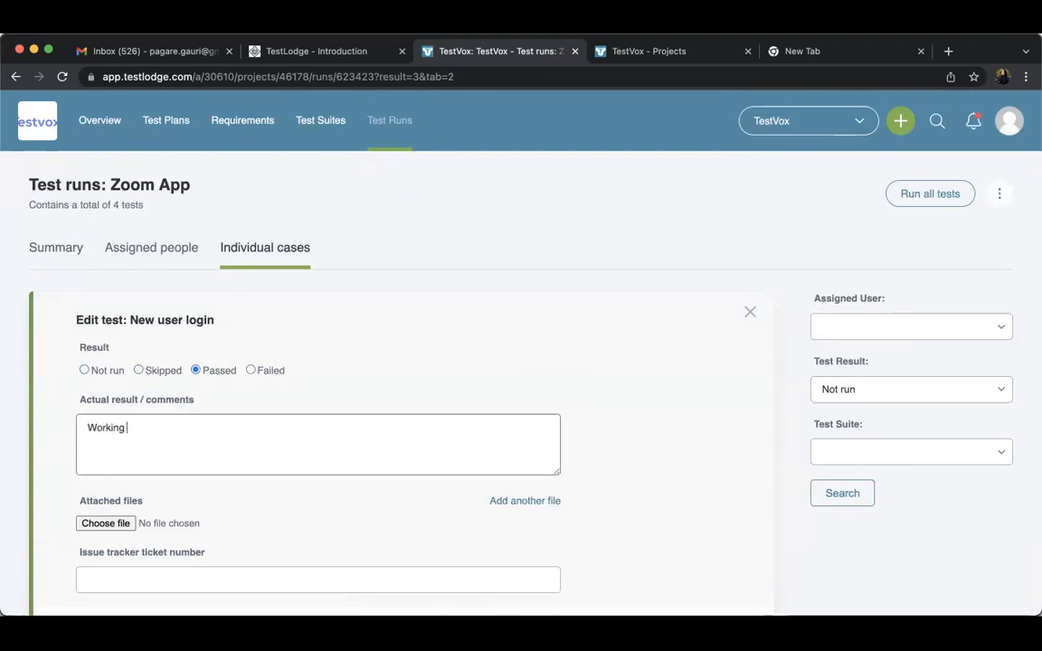
text( as expected)
scroll(201, 462, down, 1)
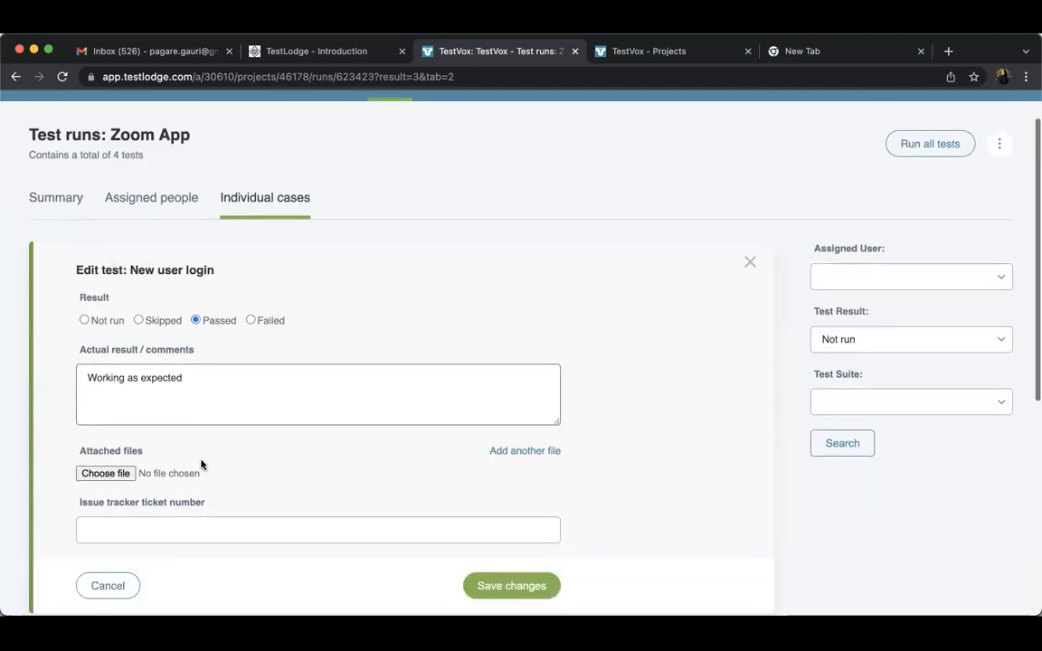
click(119, 475)
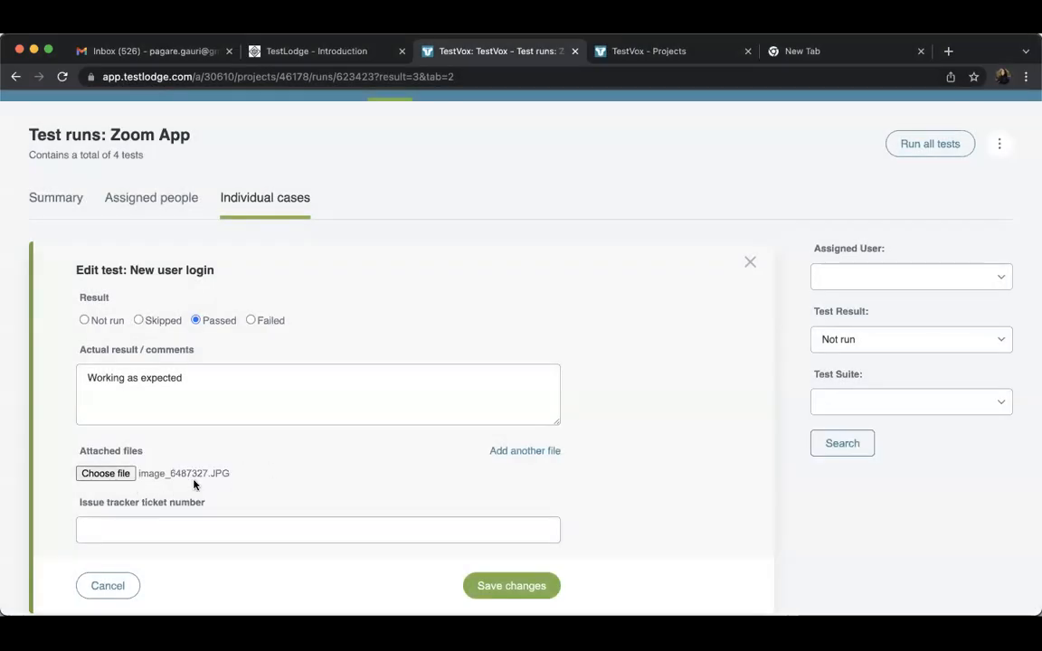
Try the Failed result with issue tracker ticket number DEF-516 and clear the ticket number again
click(144, 524)
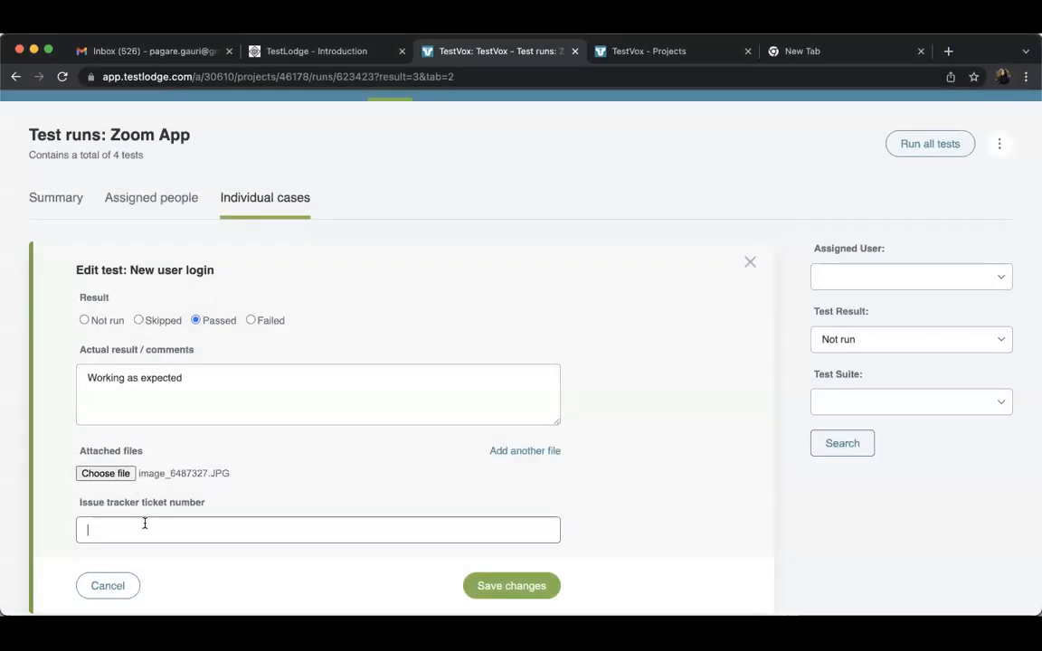
click(250, 320)
click(195, 535)
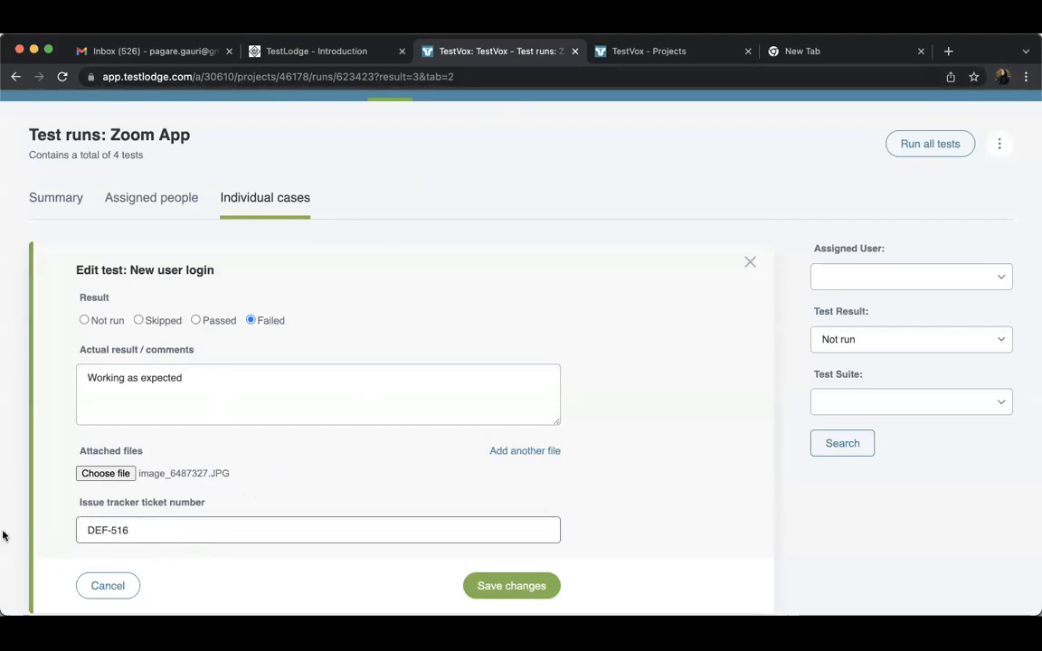
triple_click(124, 529)
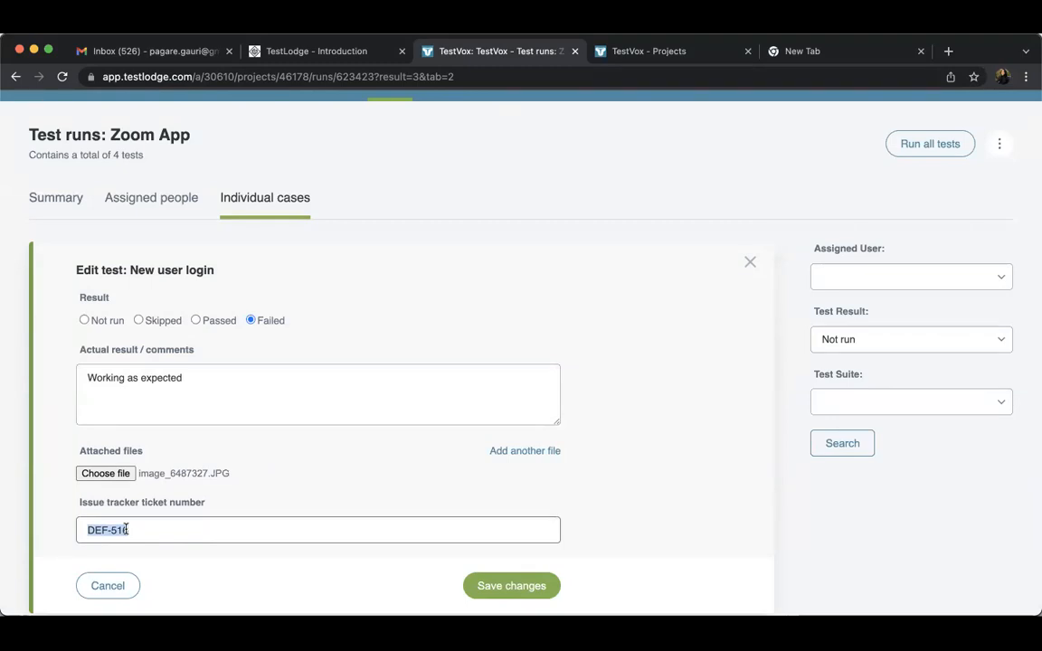
key(BackSpace)
key(BackSpace)
key(BackSpace)
key(BackSpace)
key(BackSpace)
key(BackSpace)
key(BackSpace)
Set the New user login test's result back to Passed and save the changes
click(197, 321)
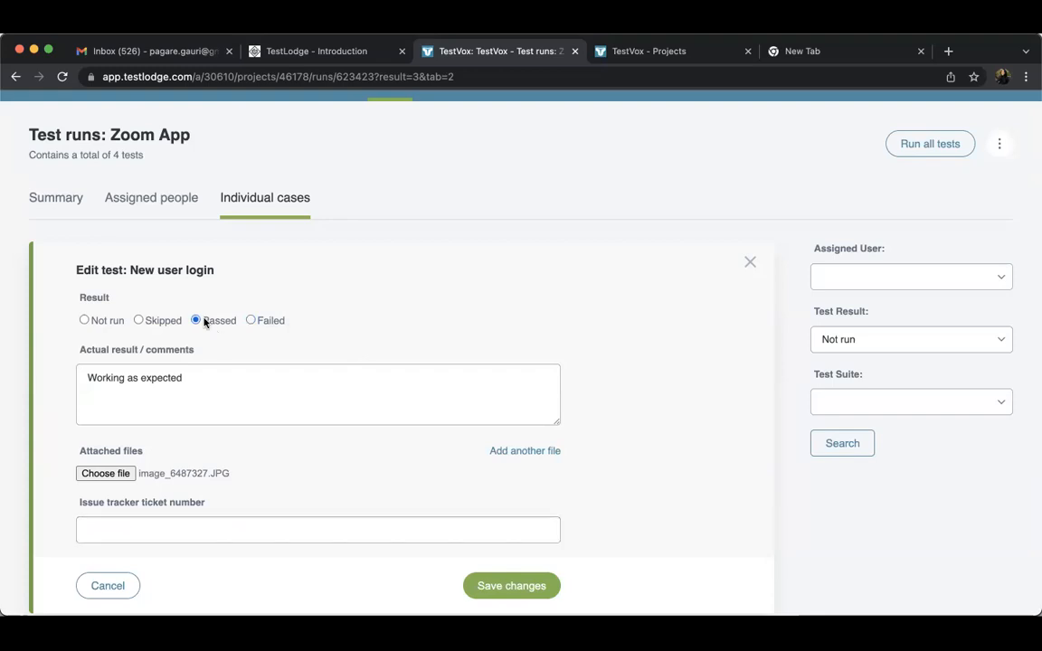
click(496, 593)
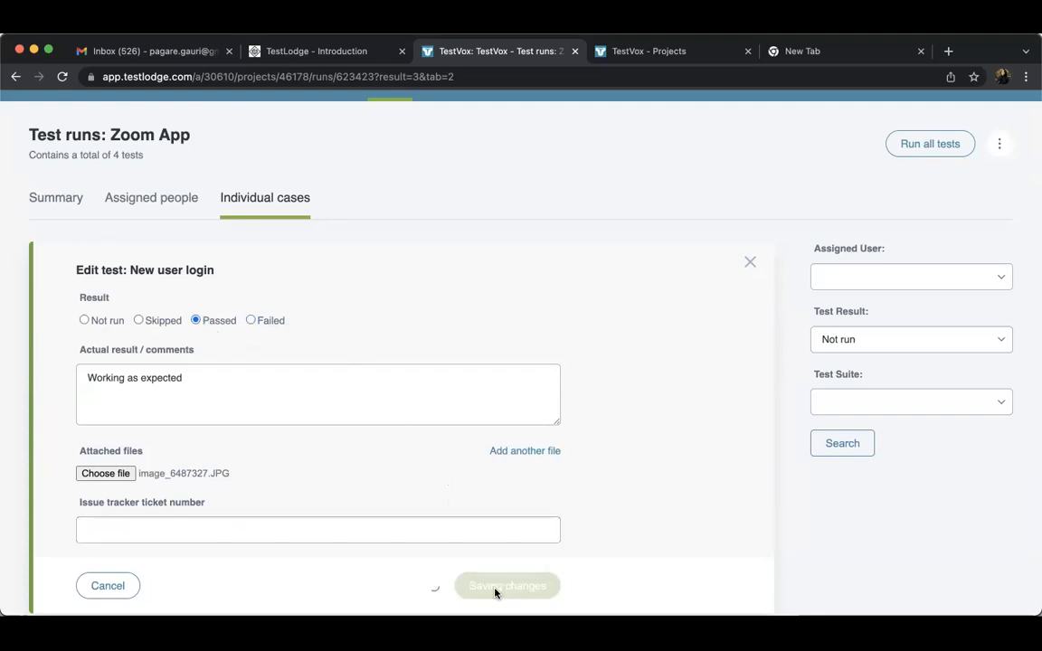
scroll(540, 419, up, 3)
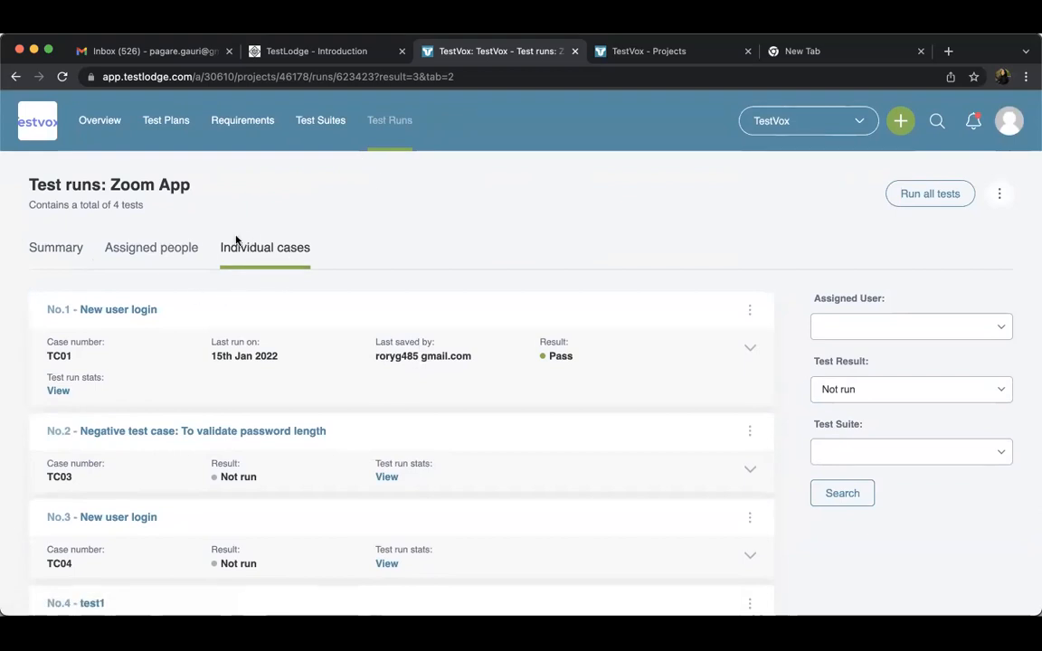
Open the Zoom App run's not-run cases and save the password length negative test case as Failed
click(376, 136)
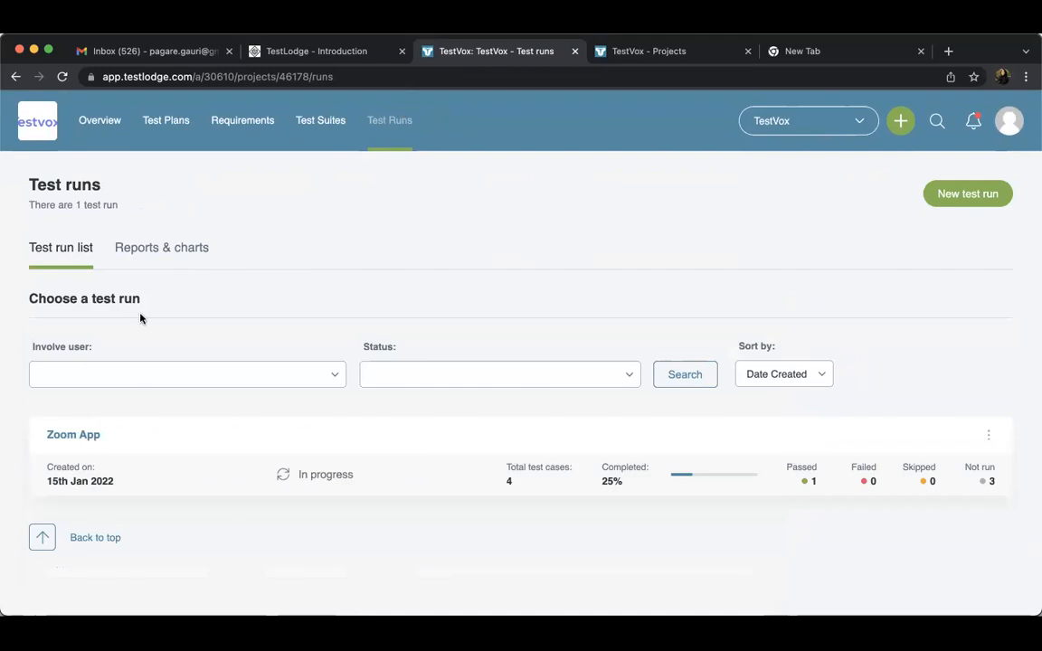
click(86, 436)
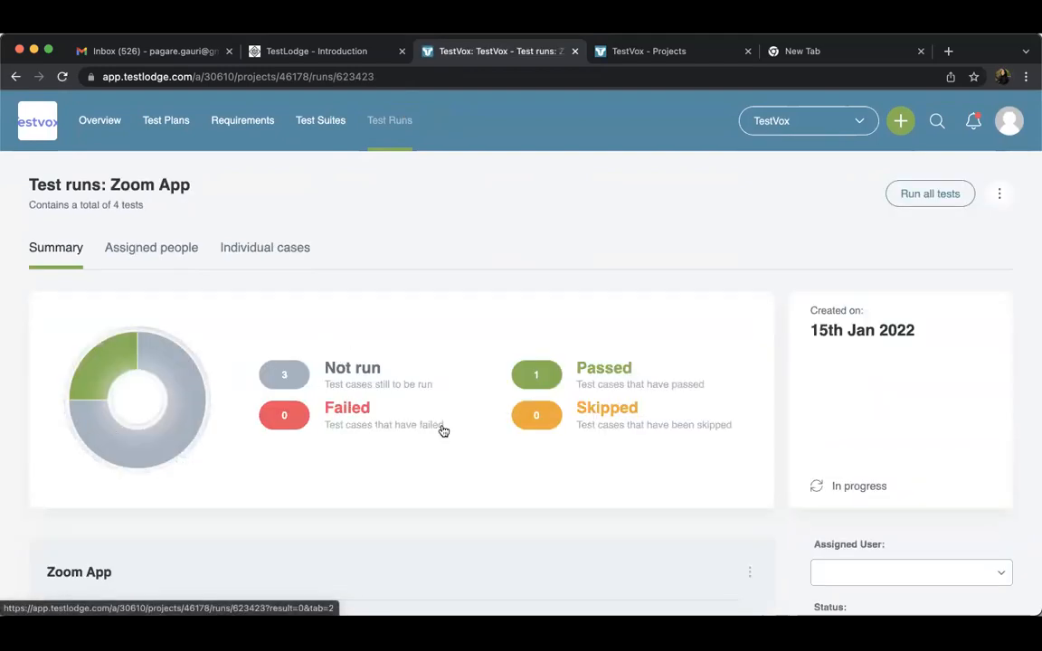
click(296, 376)
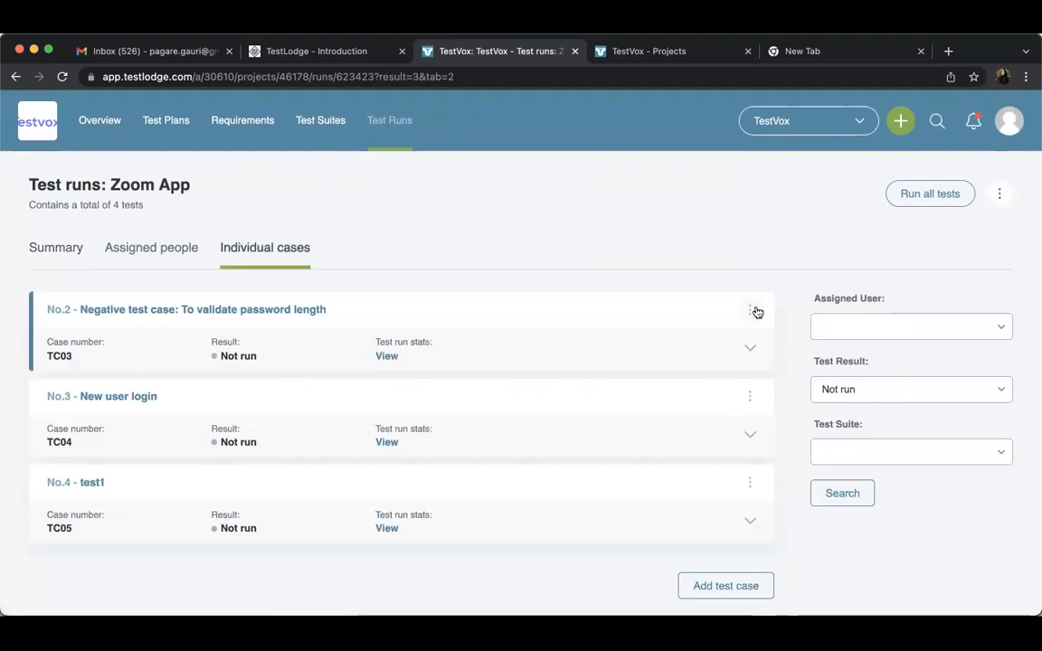
click(753, 309)
click(607, 369)
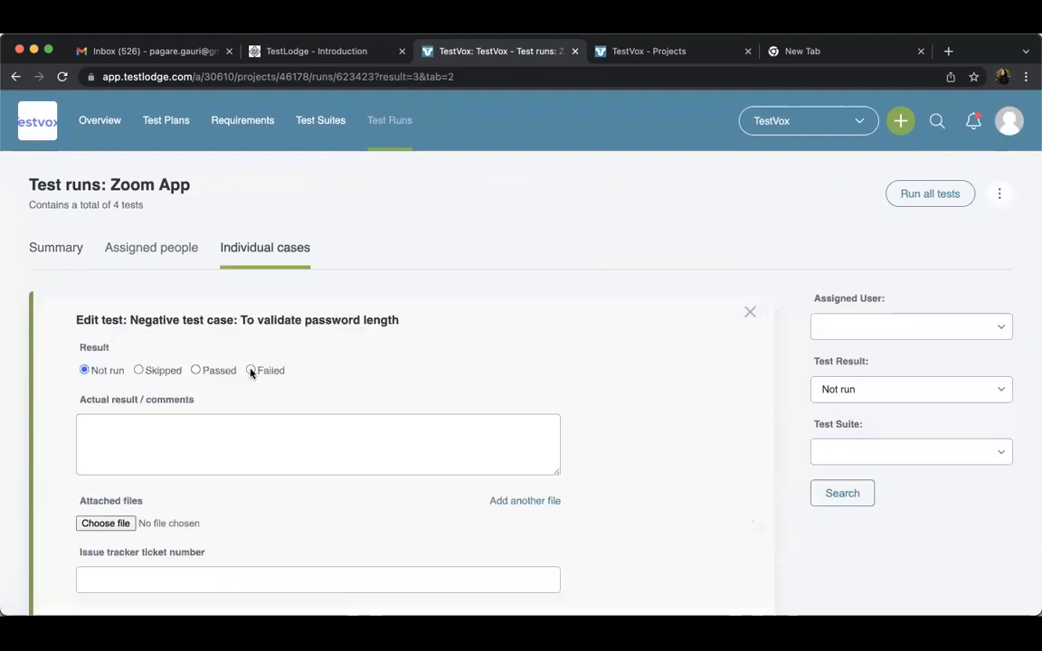
scroll(584, 539, down, 5)
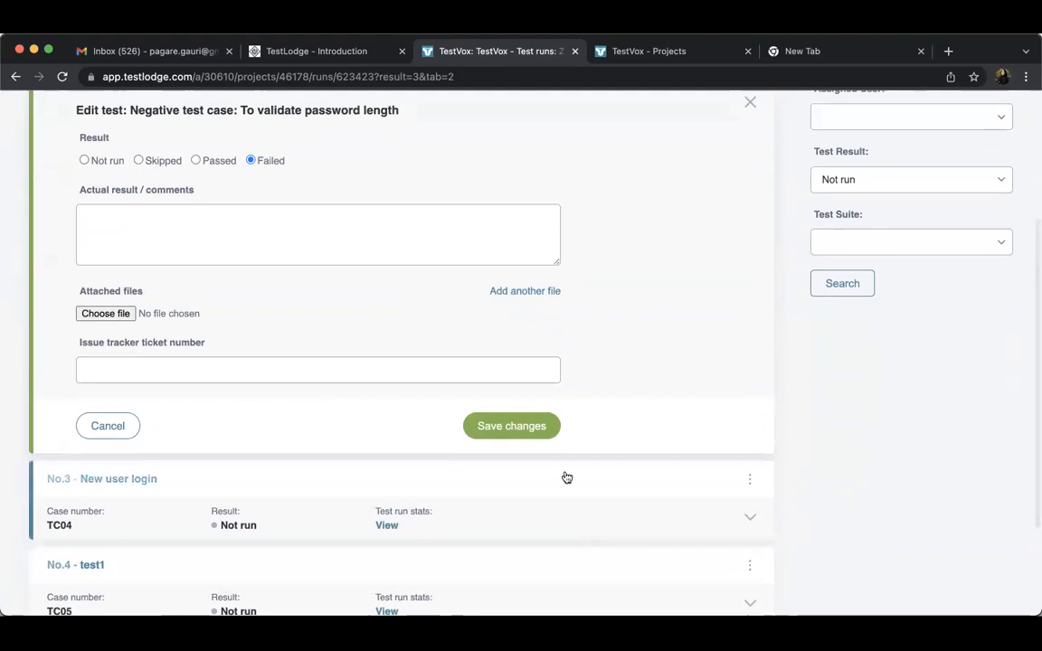
click(531, 431)
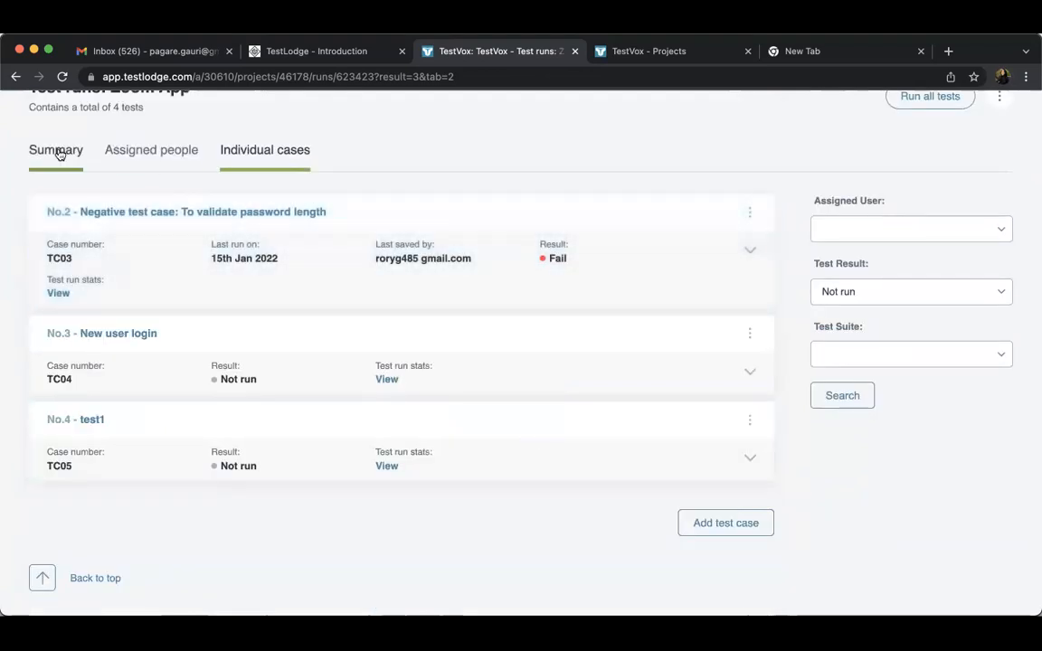
Review the Zoom App run's summary chart and its passed, failed, skipped and not-run figures
click(58, 152)
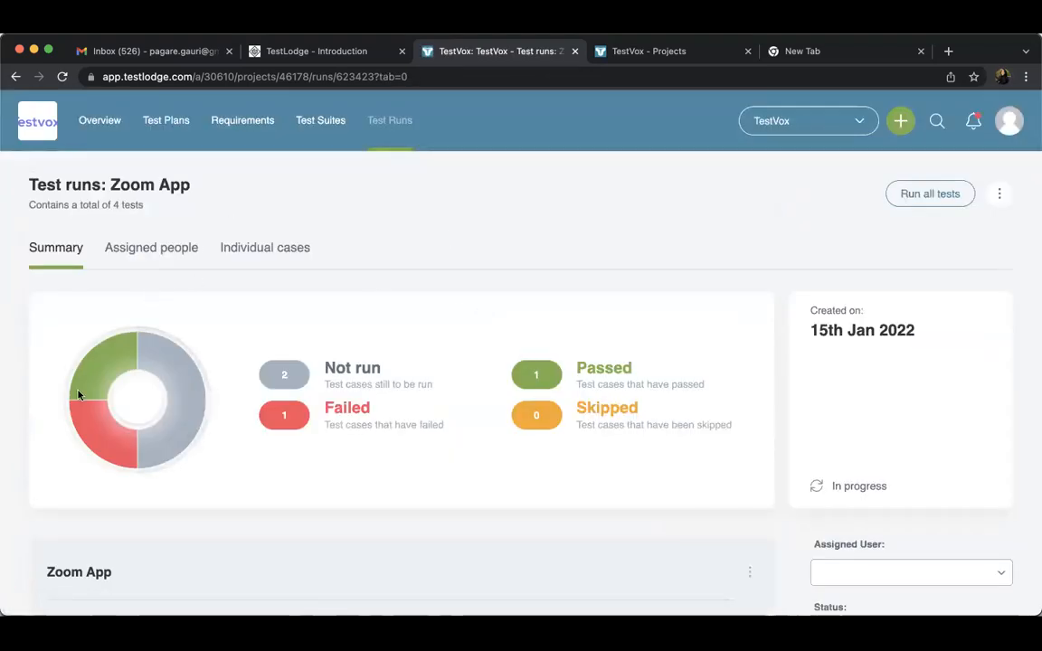
mouse_move(107, 430)
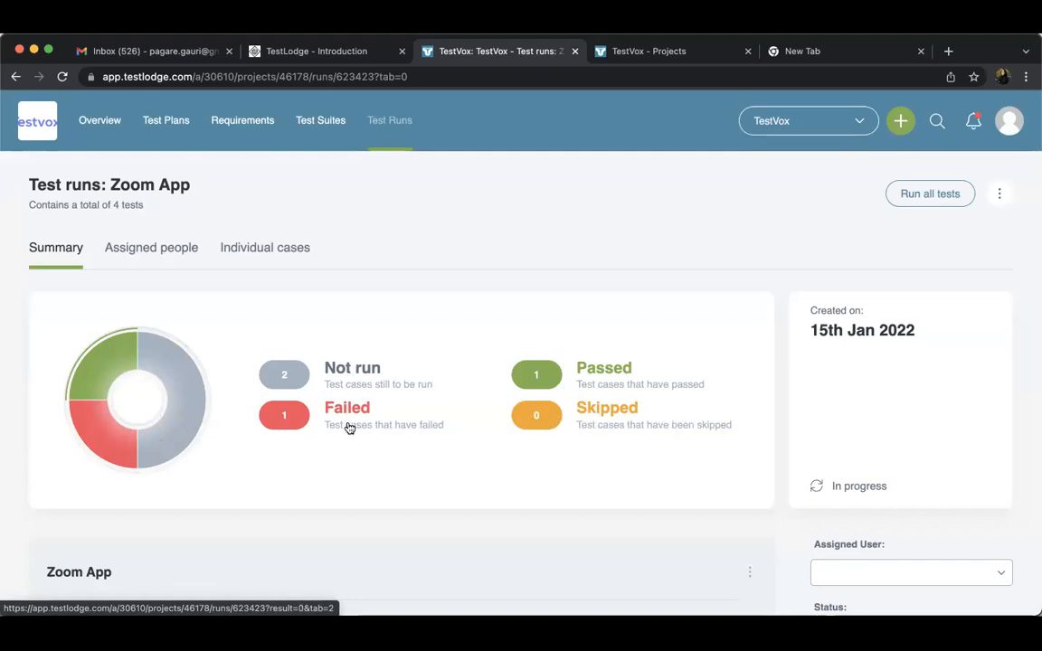
scroll(348, 425, down, 4)
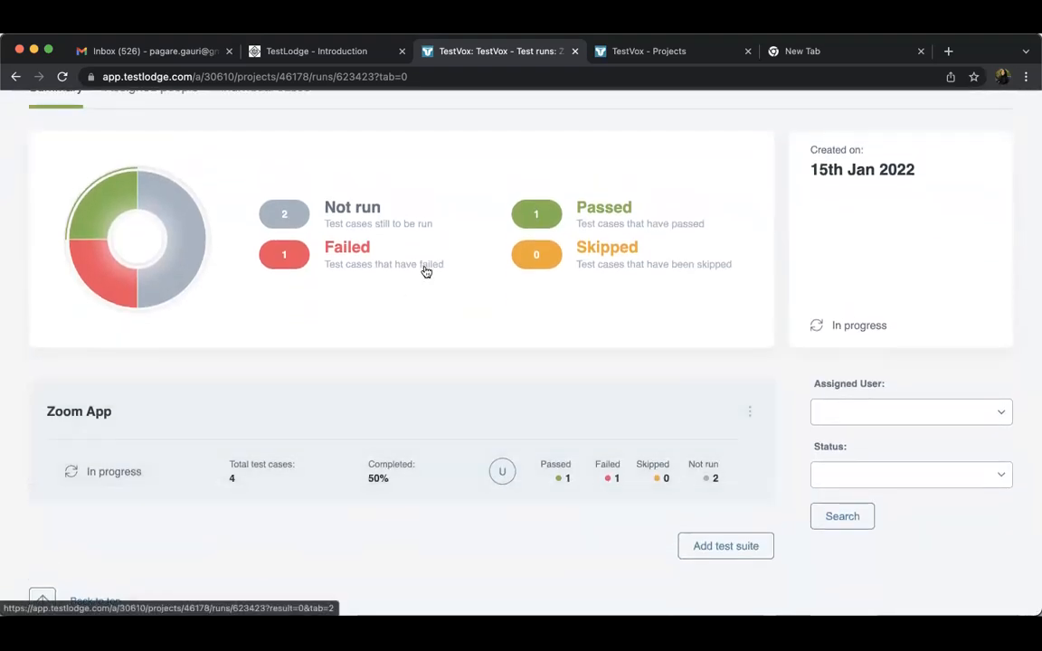
scroll(426, 271, up, 4)
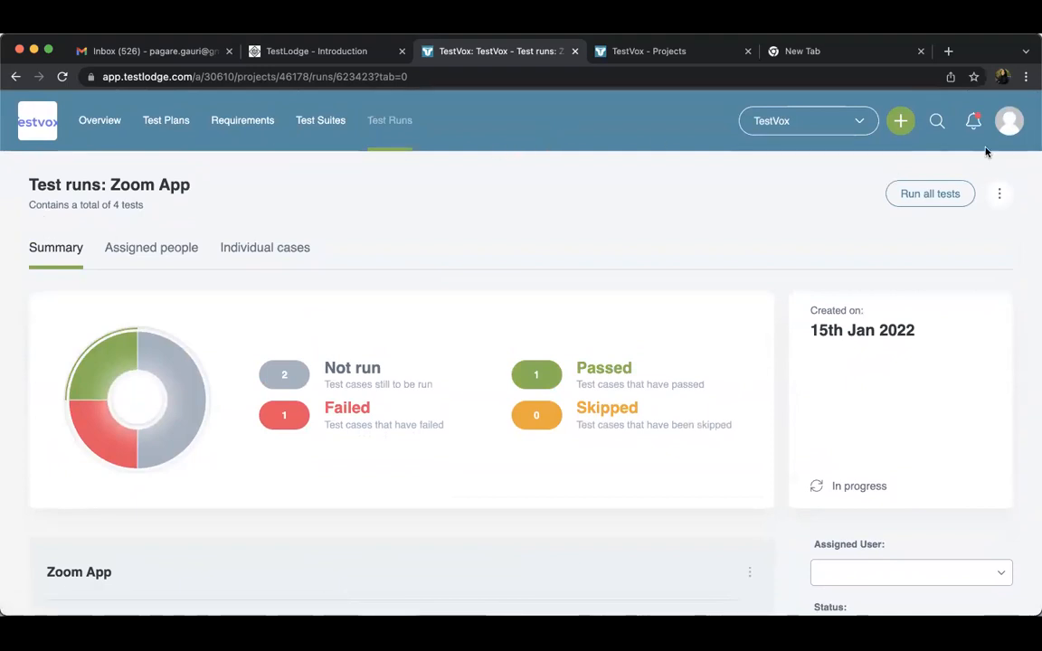
Log out of the current account and log in with the second saved account's e-mail and password
click(1008, 123)
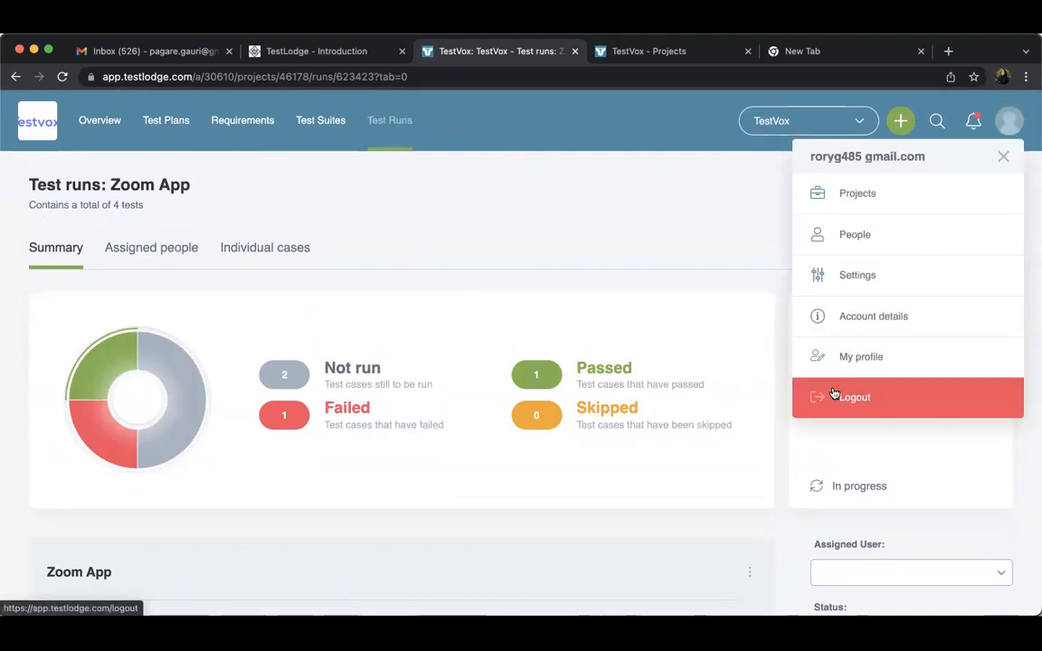
click(924, 405)
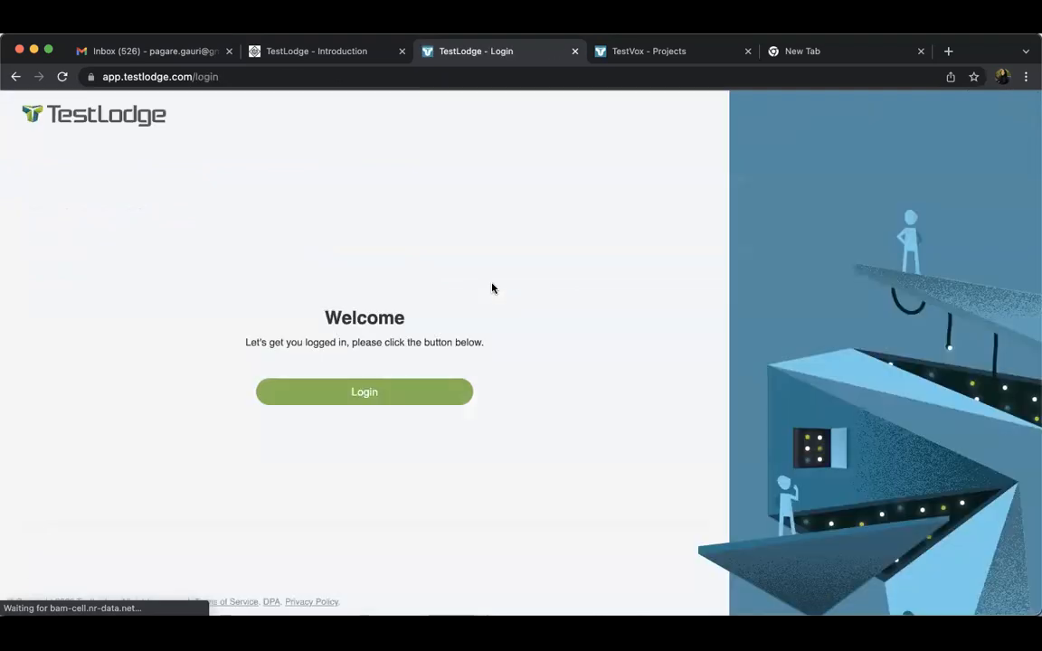
click(405, 398)
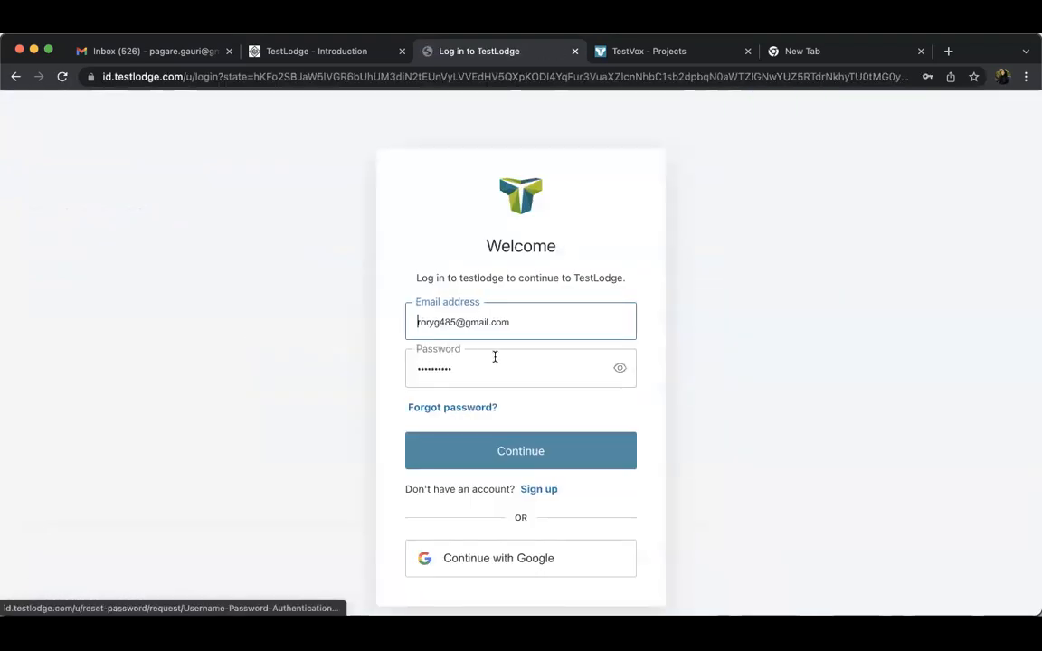
triple_click(516, 330)
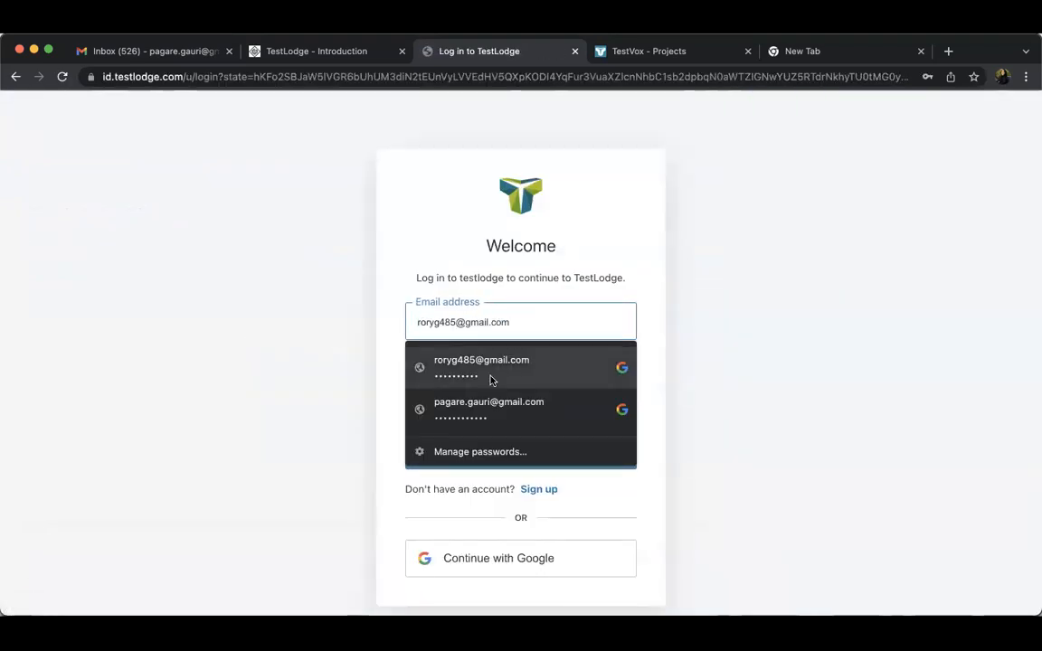
click(489, 407)
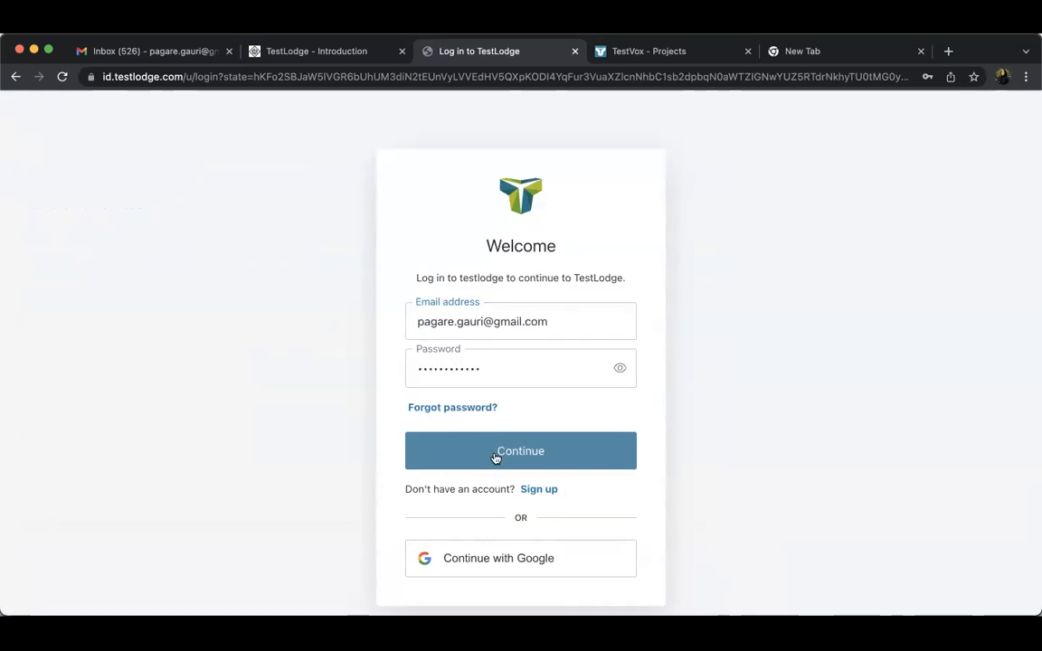
click(496, 457)
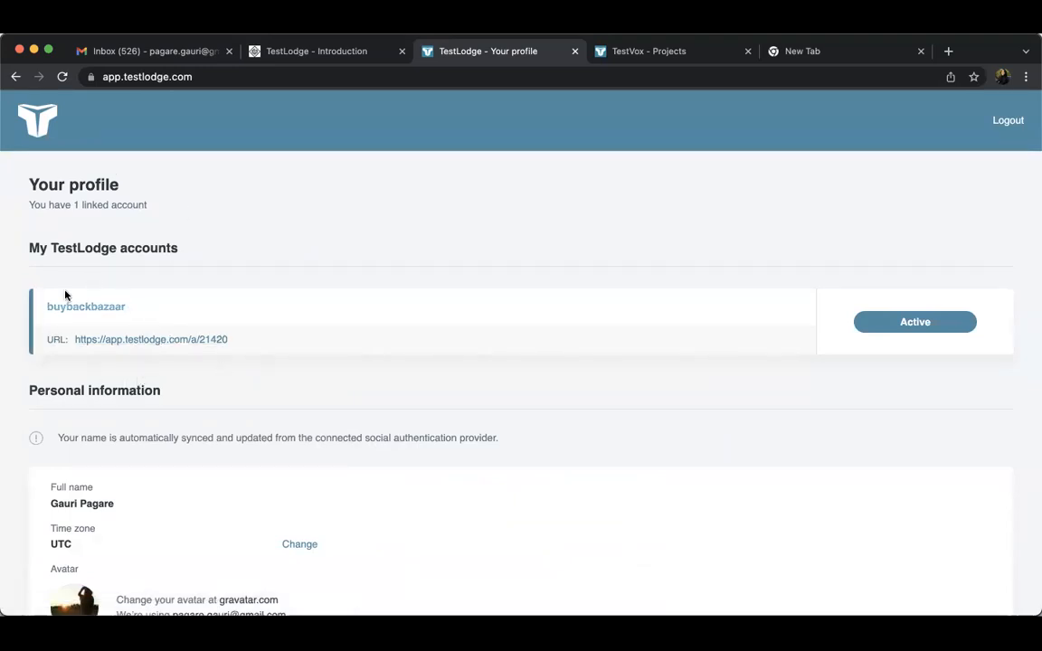
Open the BBB Core project in the buybackbazaar account and view its project overview
click(140, 339)
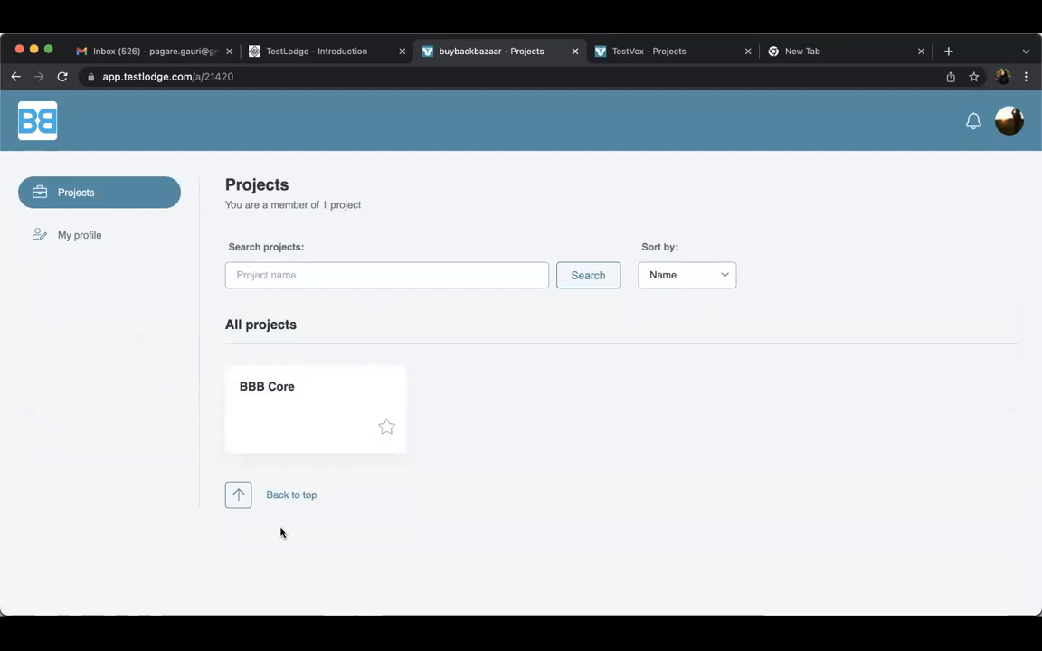
click(308, 401)
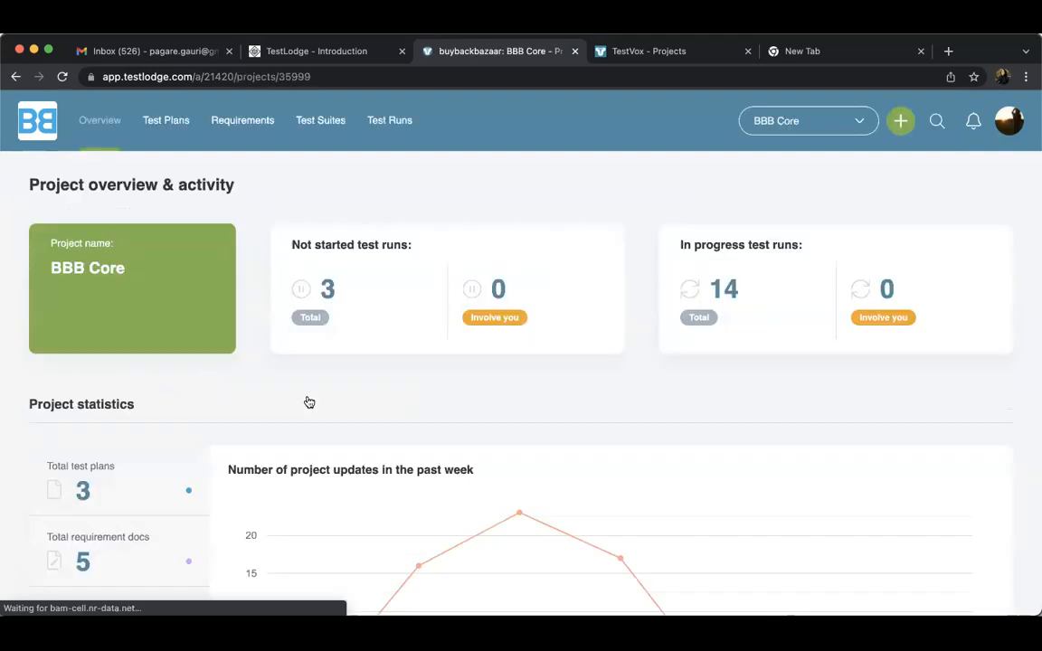
click(104, 133)
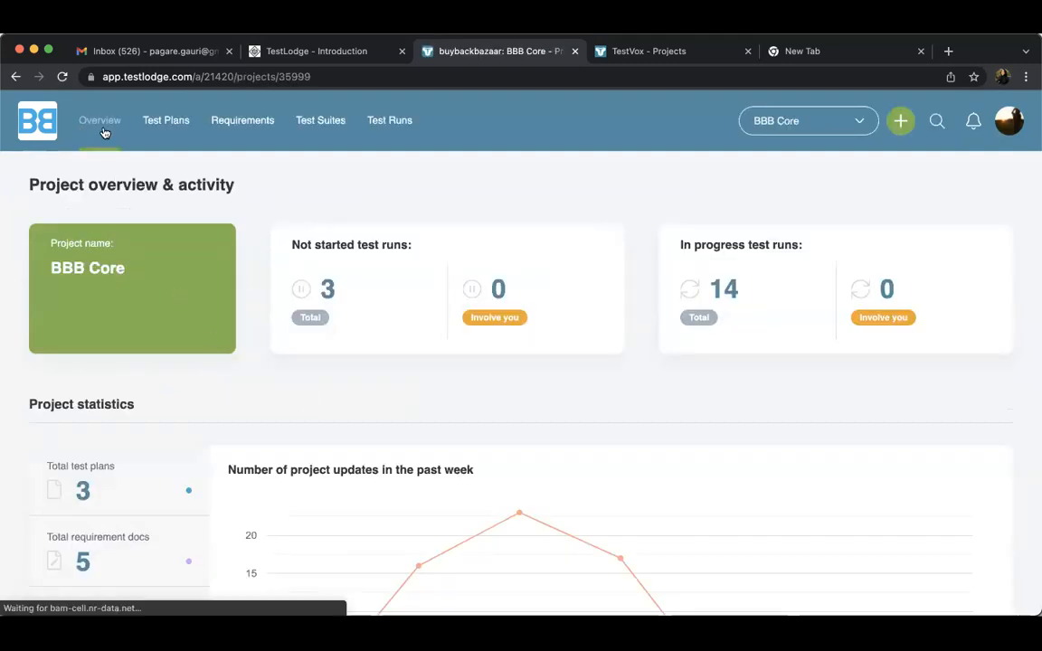
click(15, 76)
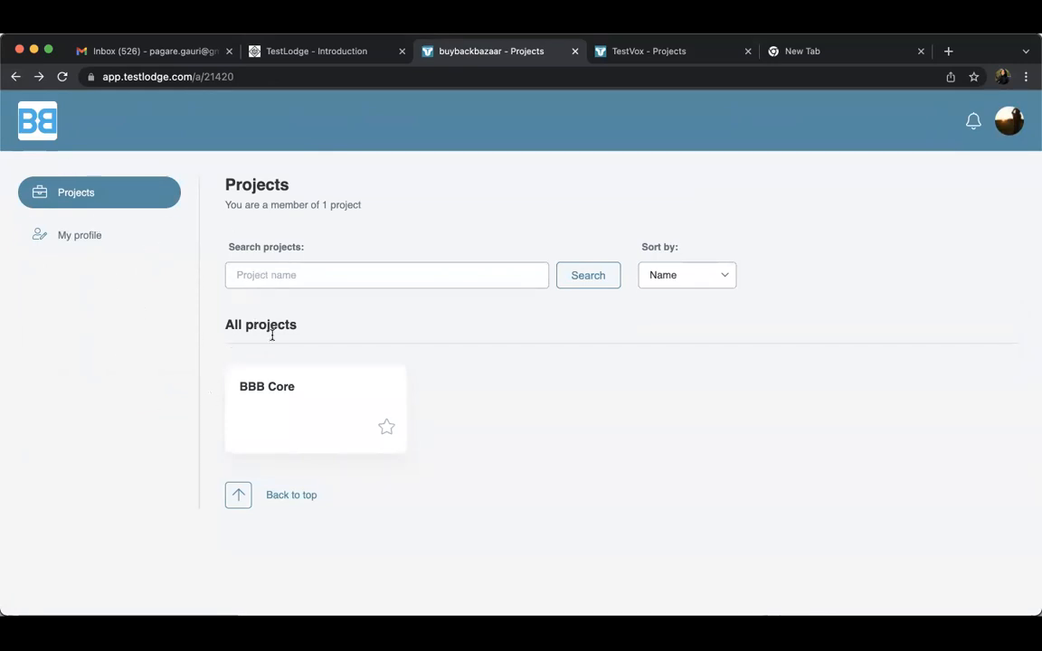
click(267, 410)
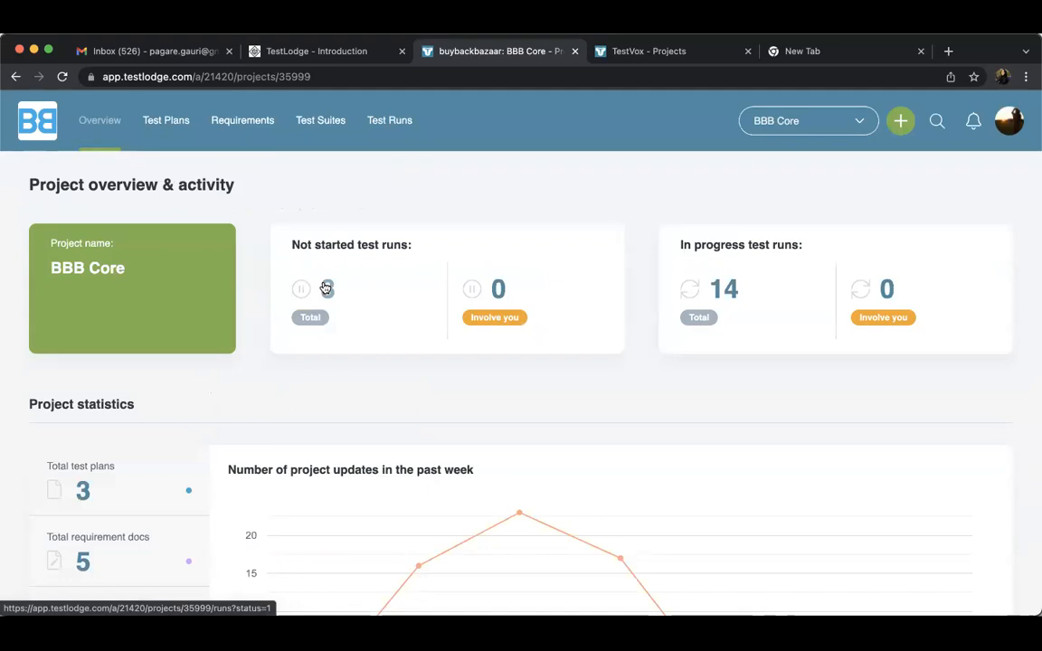
Browse the BBB Core project's test suites and requirement documents
click(317, 120)
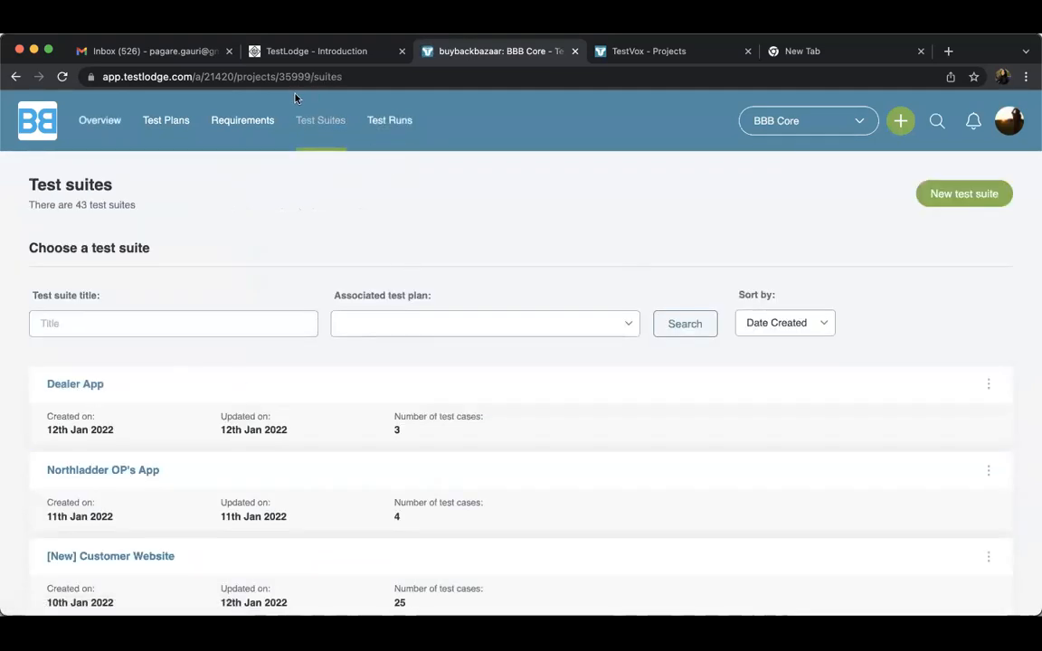
click(248, 128)
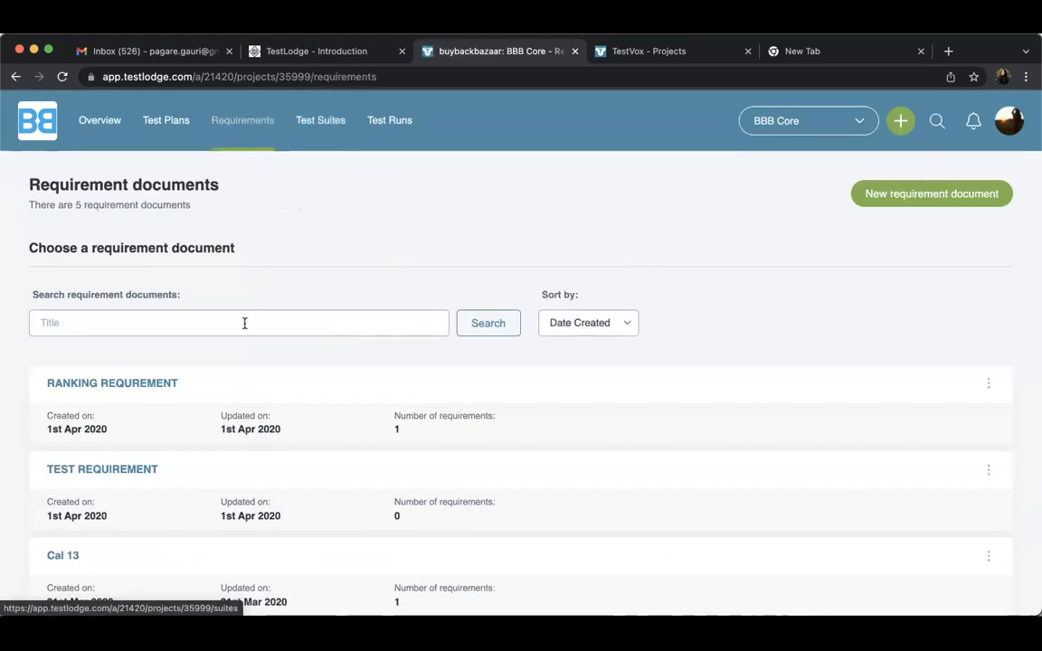
scroll(154, 505, down, 5)
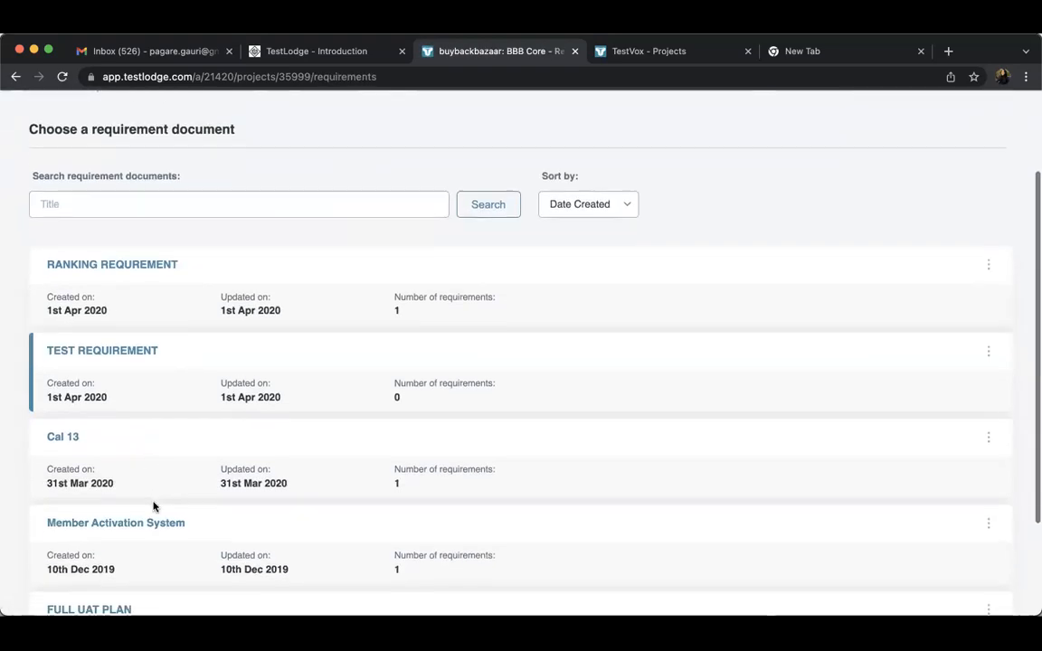
Look through the BBB Core project's list of test suites
scroll(154, 505, up, 5)
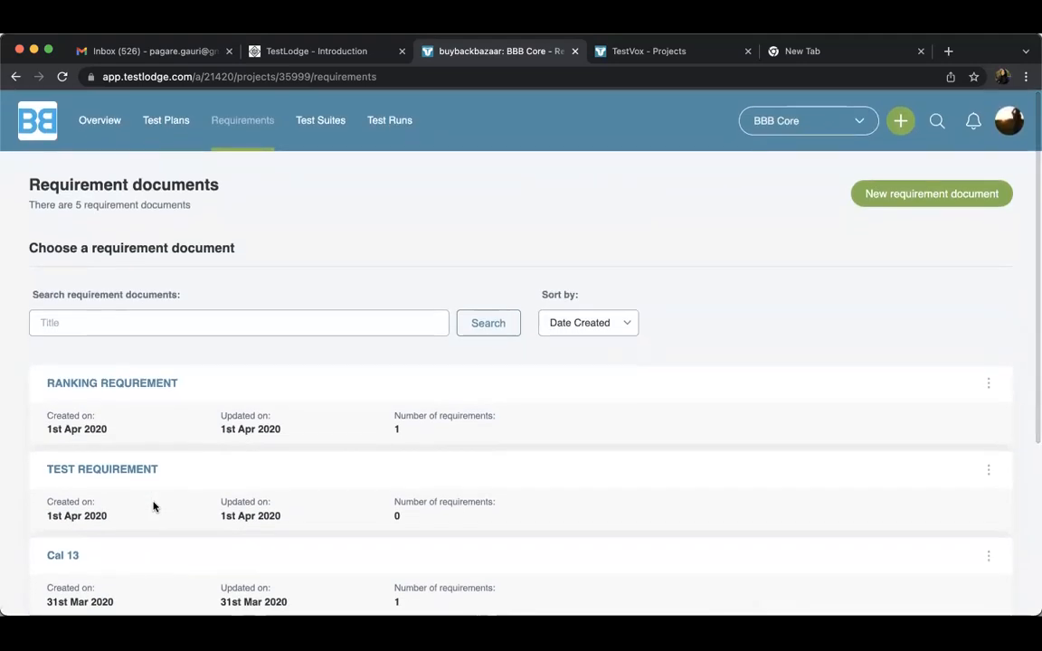
click(322, 133)
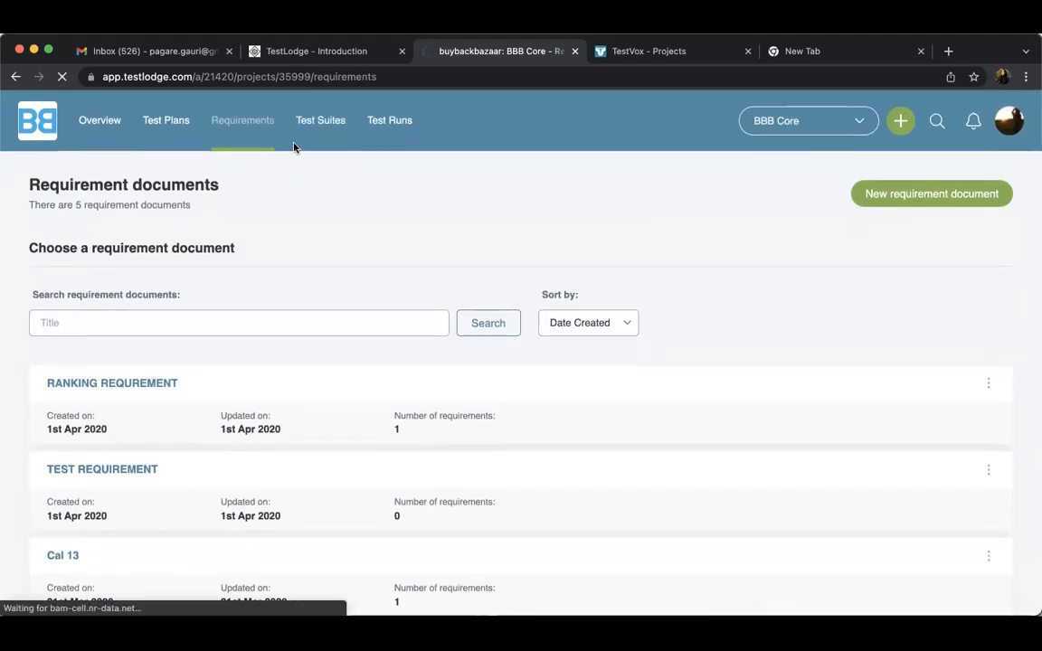
scroll(253, 269, down, 1)
scroll(255, 268, up, 1)
scroll(254, 269, down, 10)
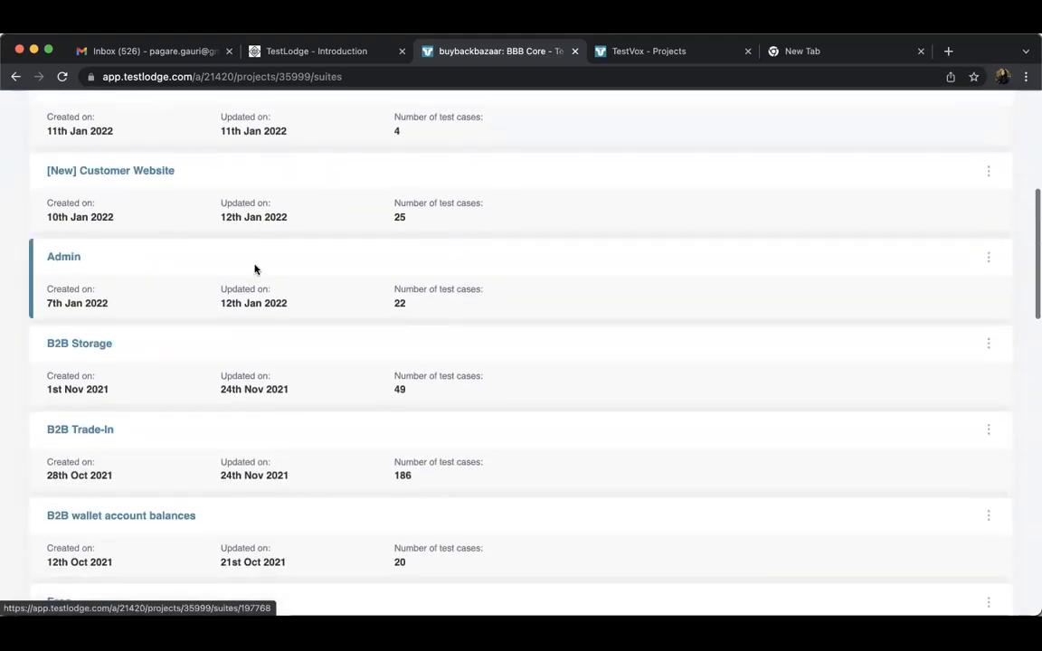
scroll(255, 269, down, 11)
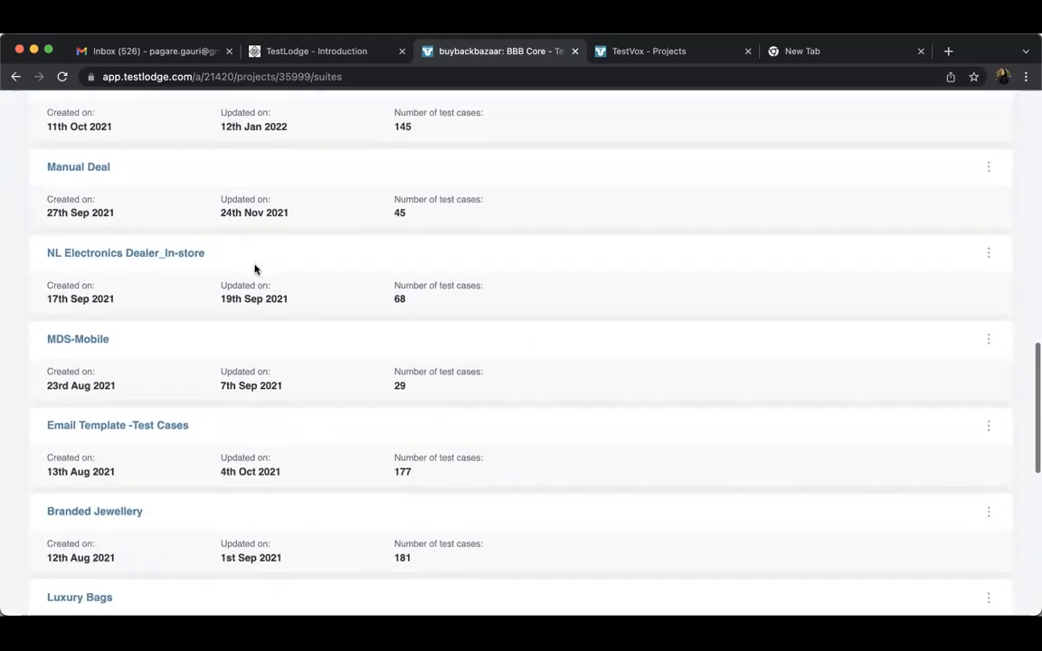
scroll(255, 268, up, 20)
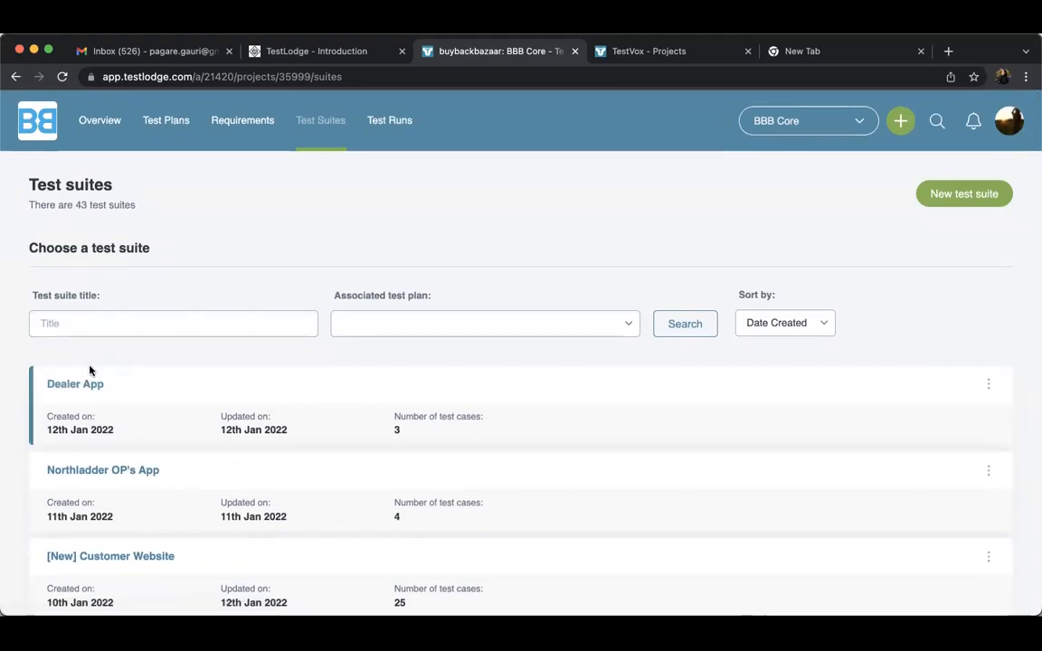
scroll(161, 489, down, 3)
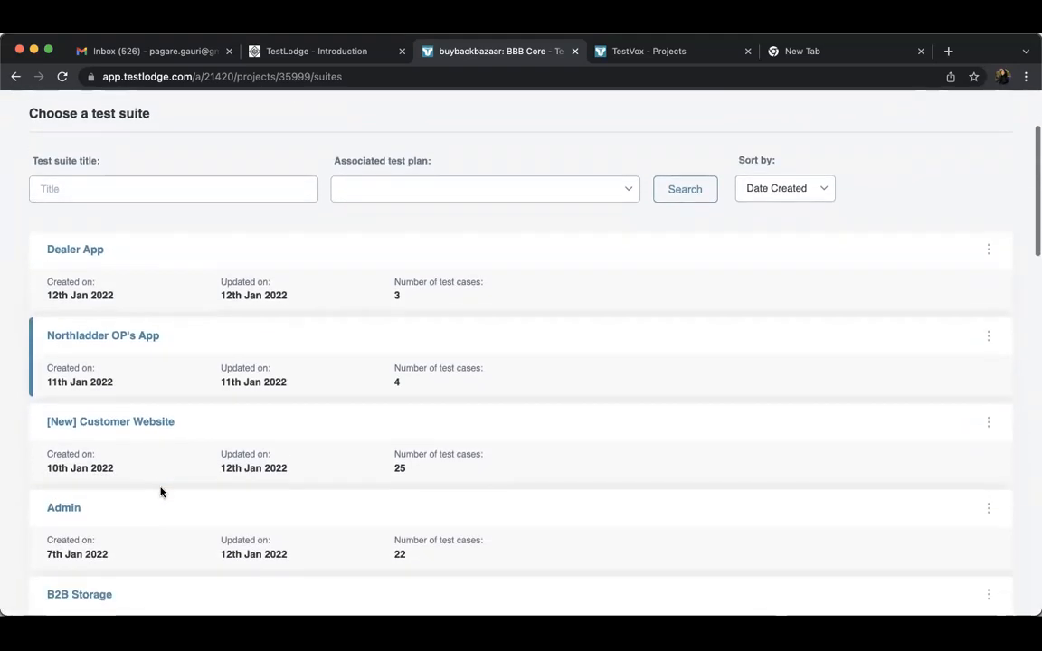
scroll(161, 492, up, 2)
Open the Dealer App test suite, view its Arabic Translation test cases and collapse that section
click(80, 343)
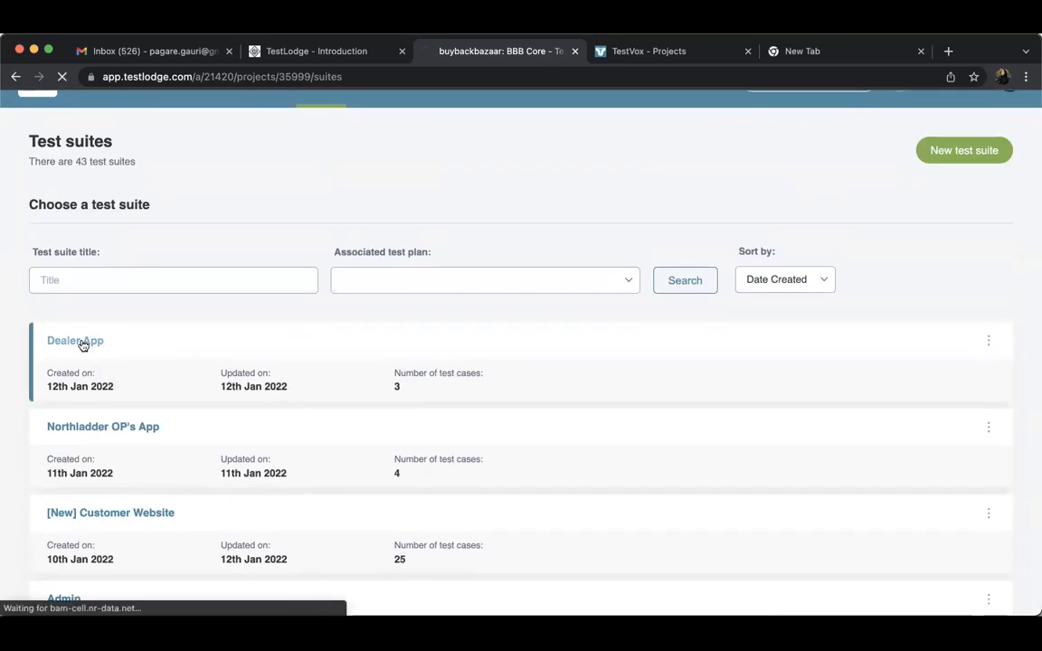
scroll(394, 387, down, 5)
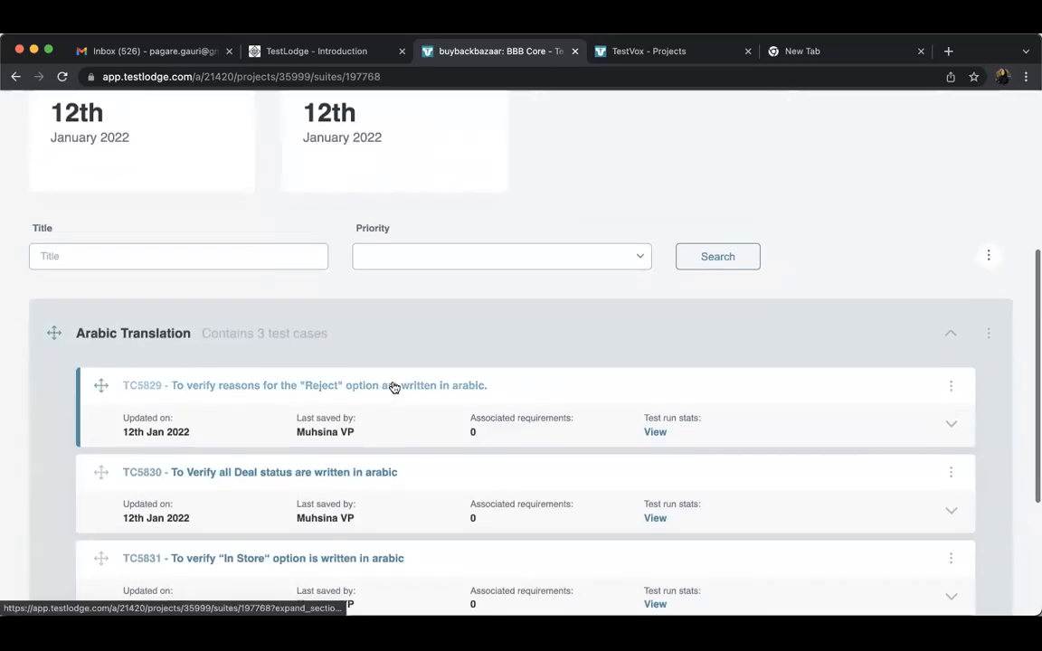
click(957, 331)
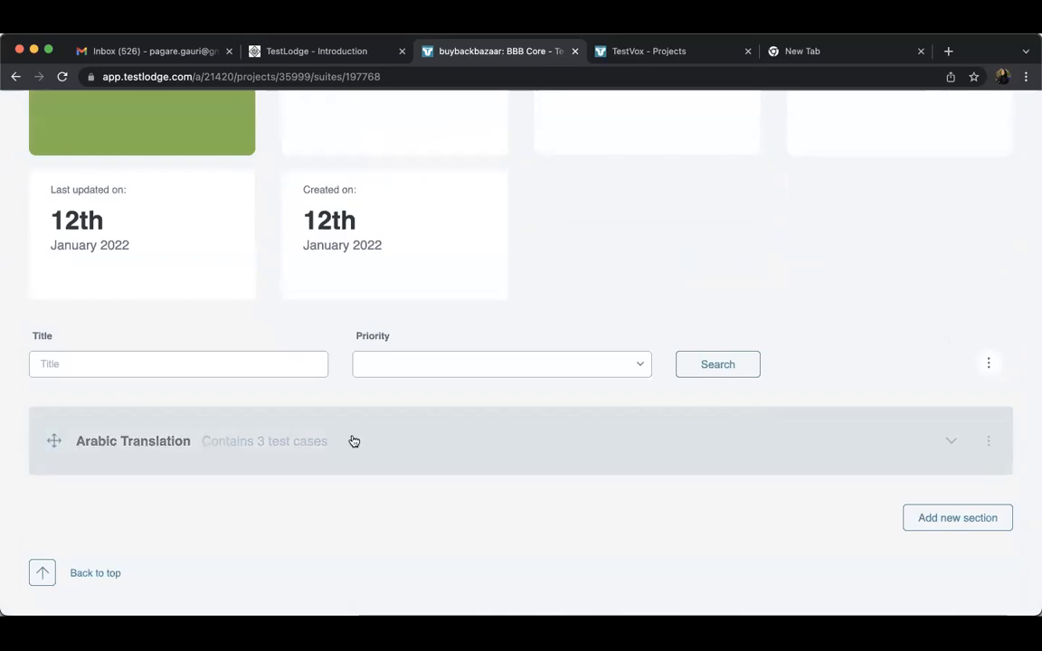
scroll(259, 466, up, 5)
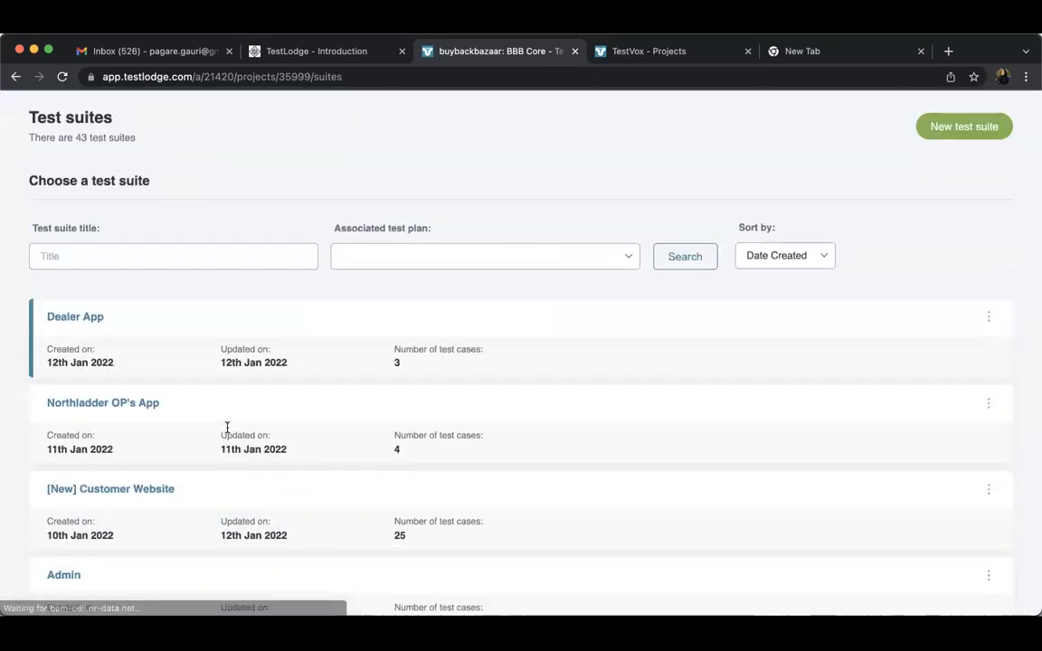
Open the B2B Trade-In test suite, collapse its Login Screen section and look through the suite's remaining sections
scroll(225, 428, down, 5)
click(105, 375)
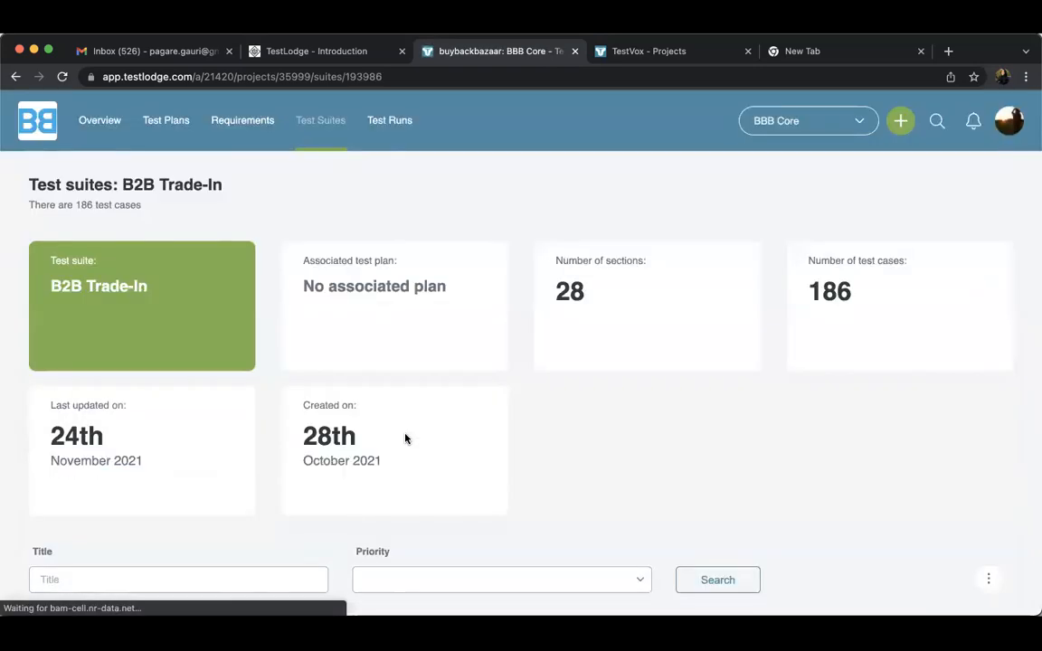
scroll(935, 500, down, 2)
scroll(936, 480, down, 2)
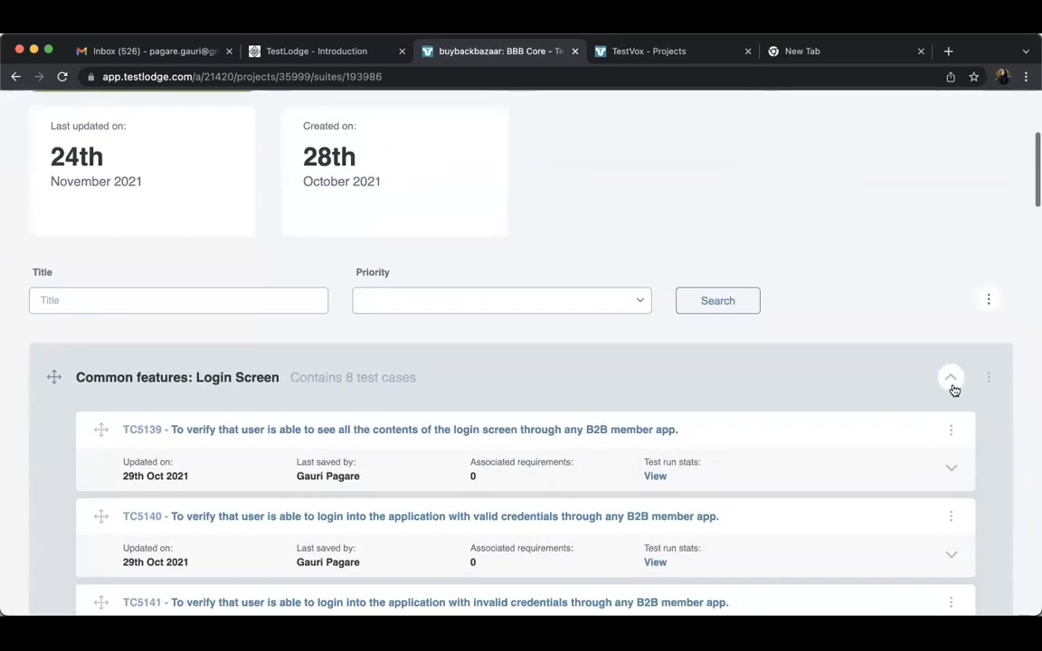
click(950, 388)
scroll(952, 389, down, 5)
scroll(952, 389, down, 5)
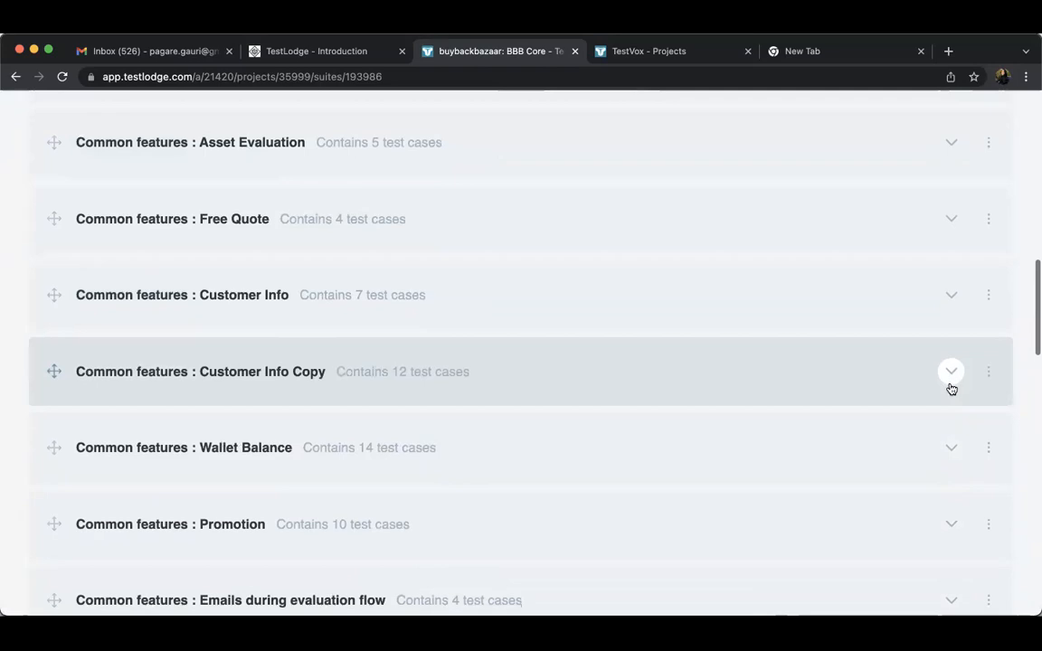
scroll(337, 360, down, 15)
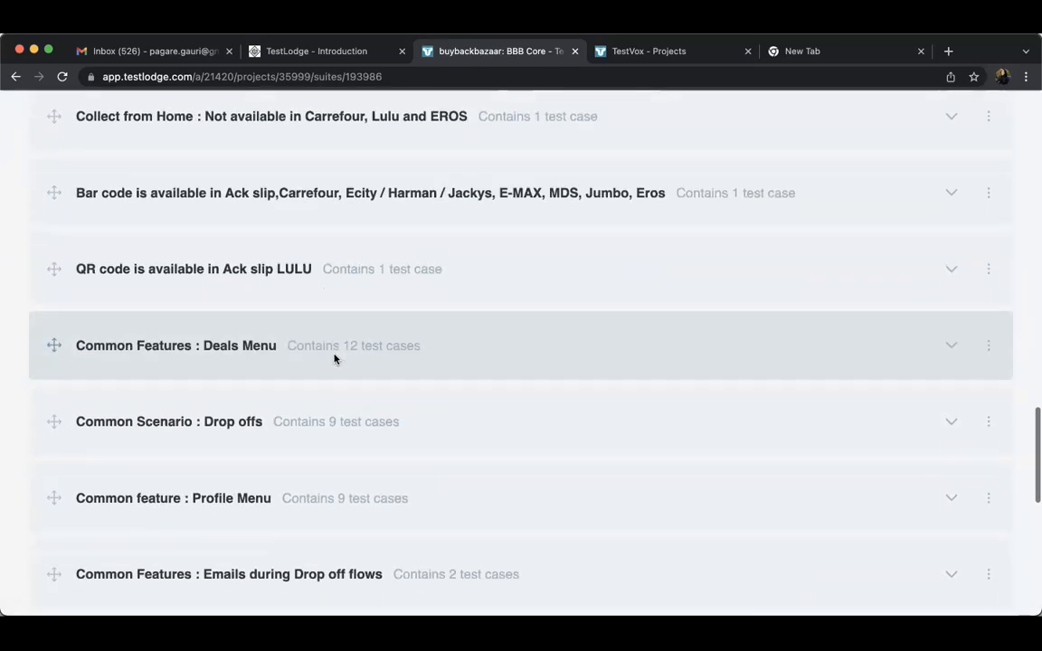
scroll(335, 360, up, 20)
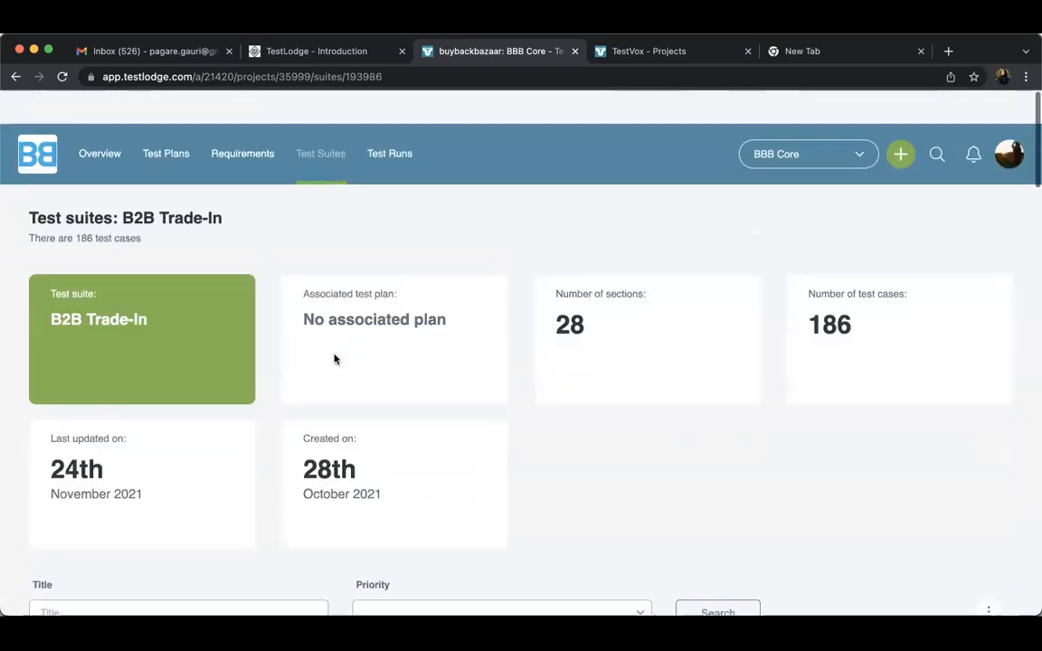
Go to the project's test runs and open the summary of the Admin site [Updated] run
click(403, 121)
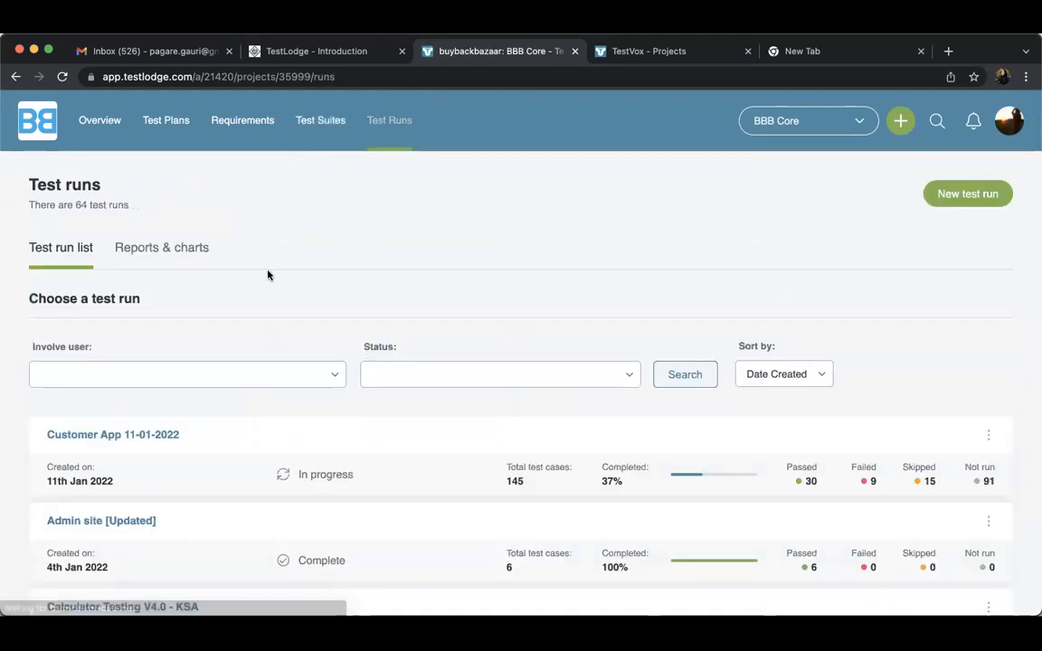
click(331, 124)
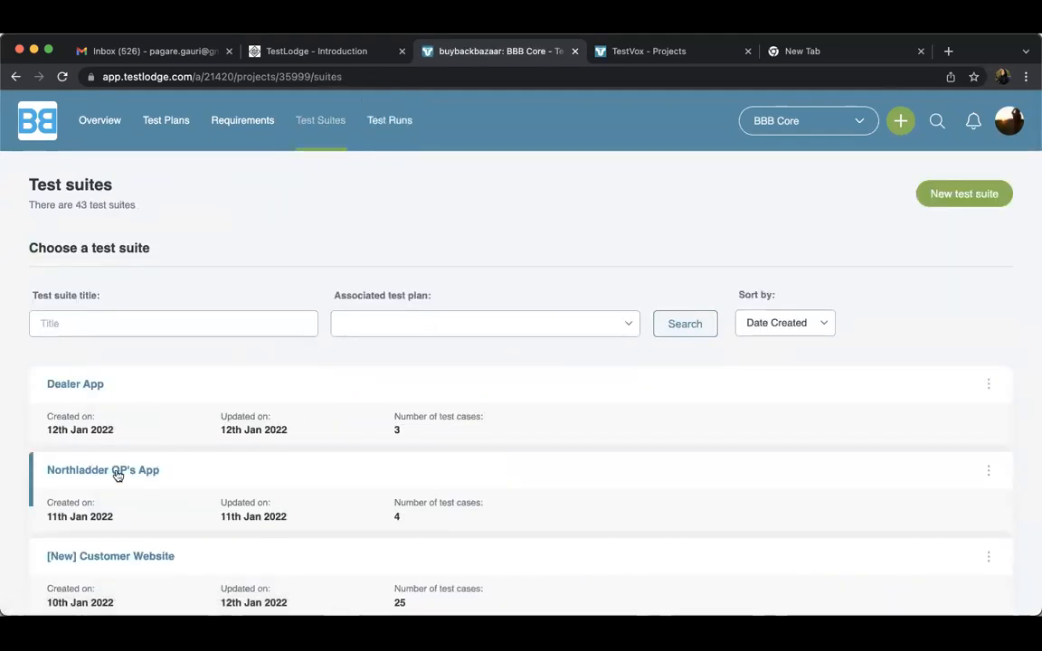
click(387, 127)
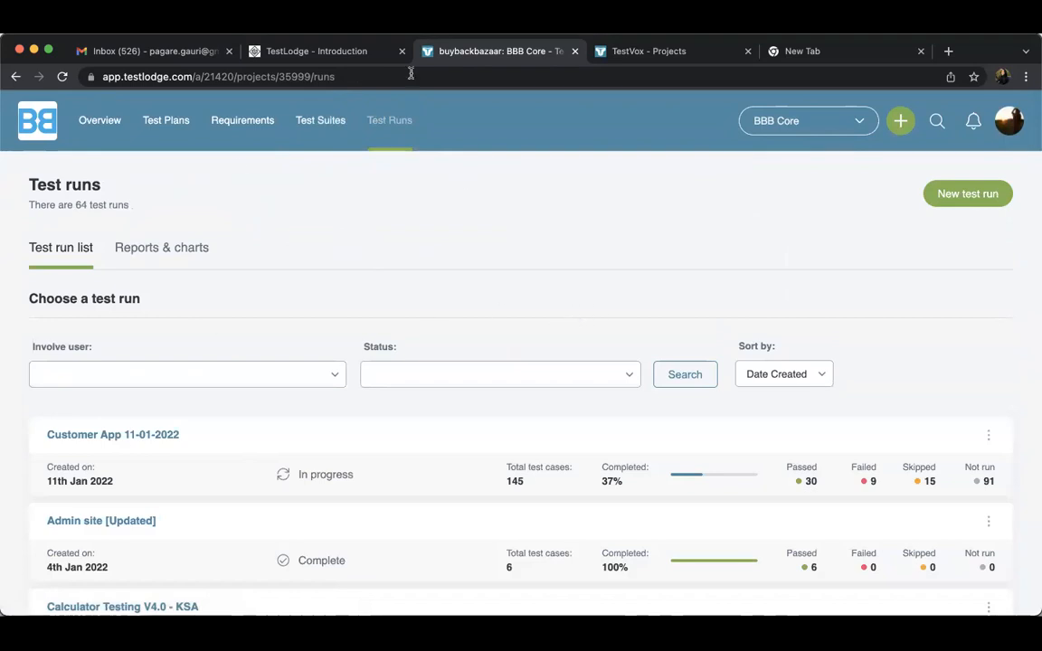
scroll(386, 300, down, 1)
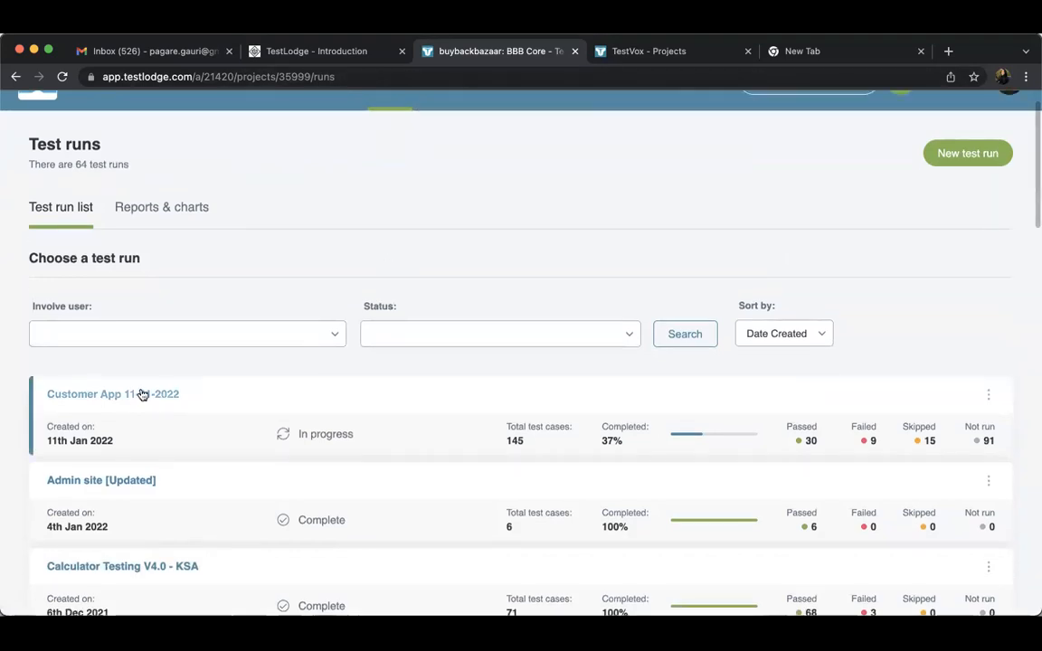
scroll(124, 496, down, 1)
click(141, 433)
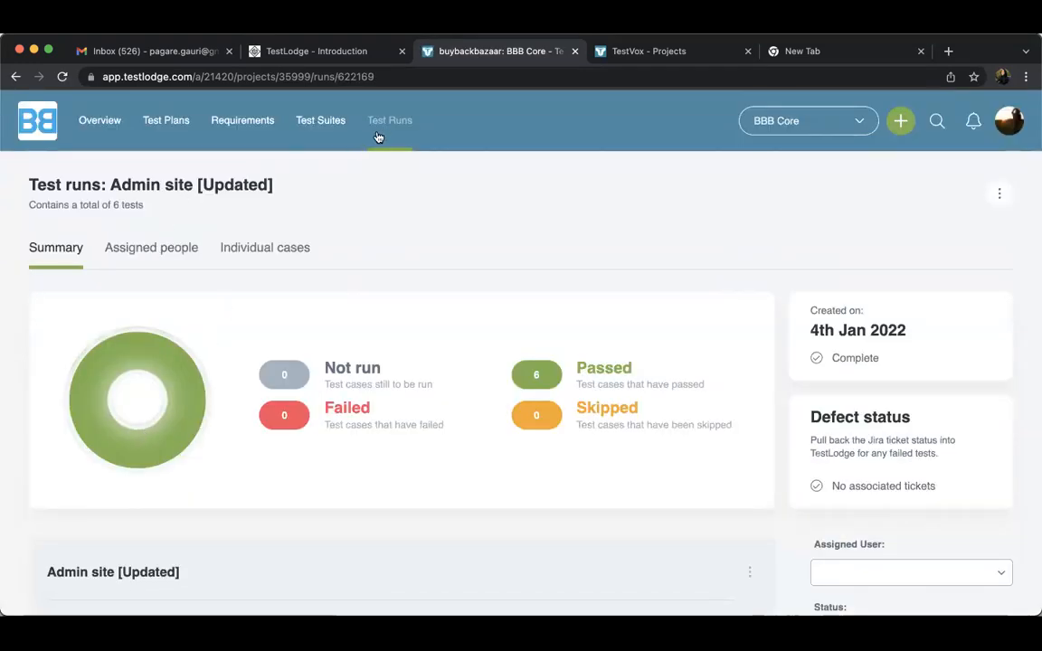
Open the Calculator Testing V4.0 - KSA test run and list only its failed cases
click(378, 137)
scroll(167, 484, down, 2)
scroll(167, 484, down, 2)
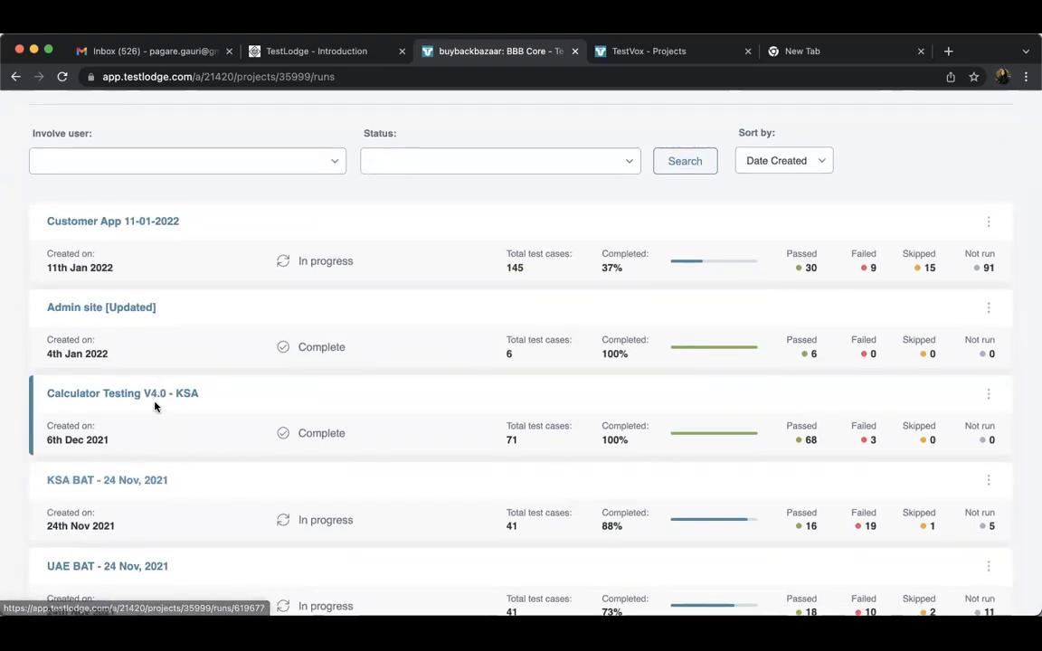
click(167, 393)
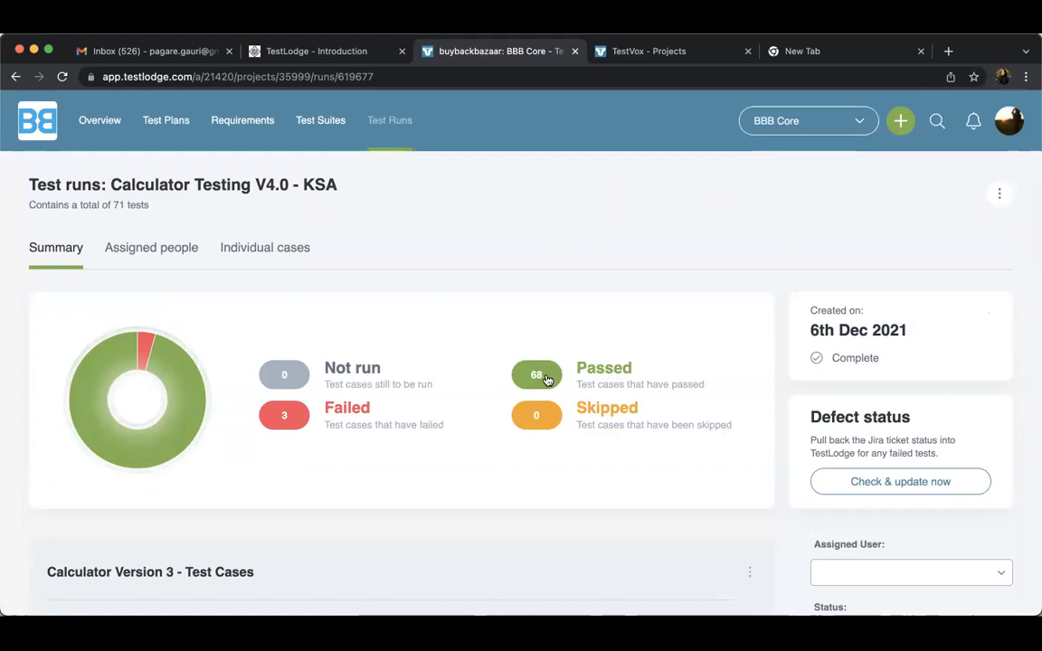
click(314, 409)
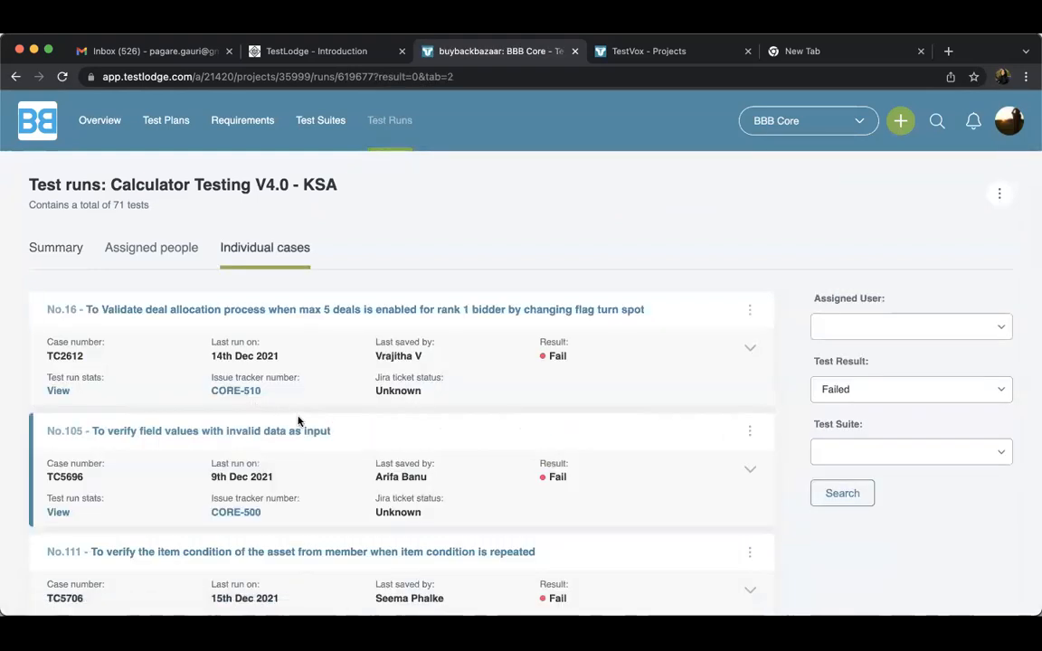
Expand failed case No.16 on deal allocation, read its details and open its linked Jira issue CORE-510
click(747, 352)
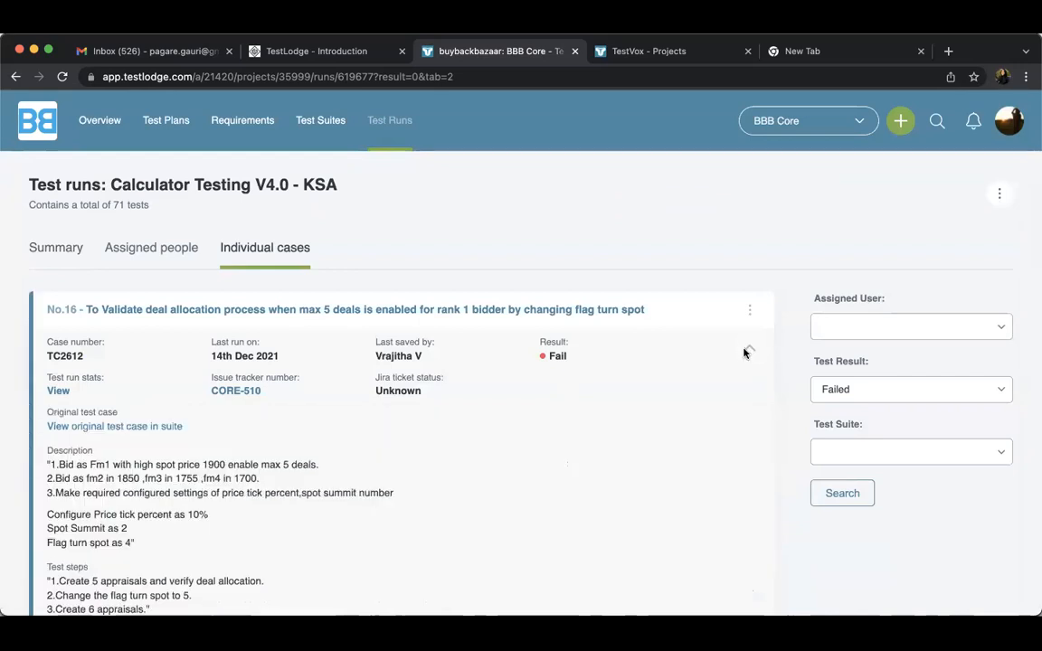
scroll(386, 460, down, 1)
scroll(386, 460, down, 4)
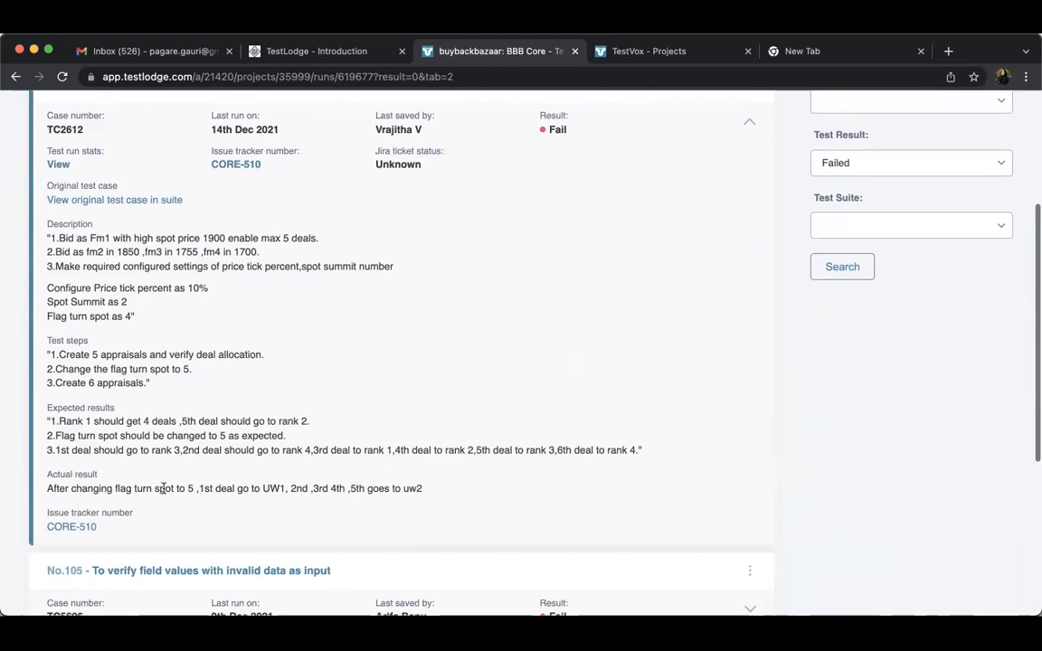
click(78, 528)
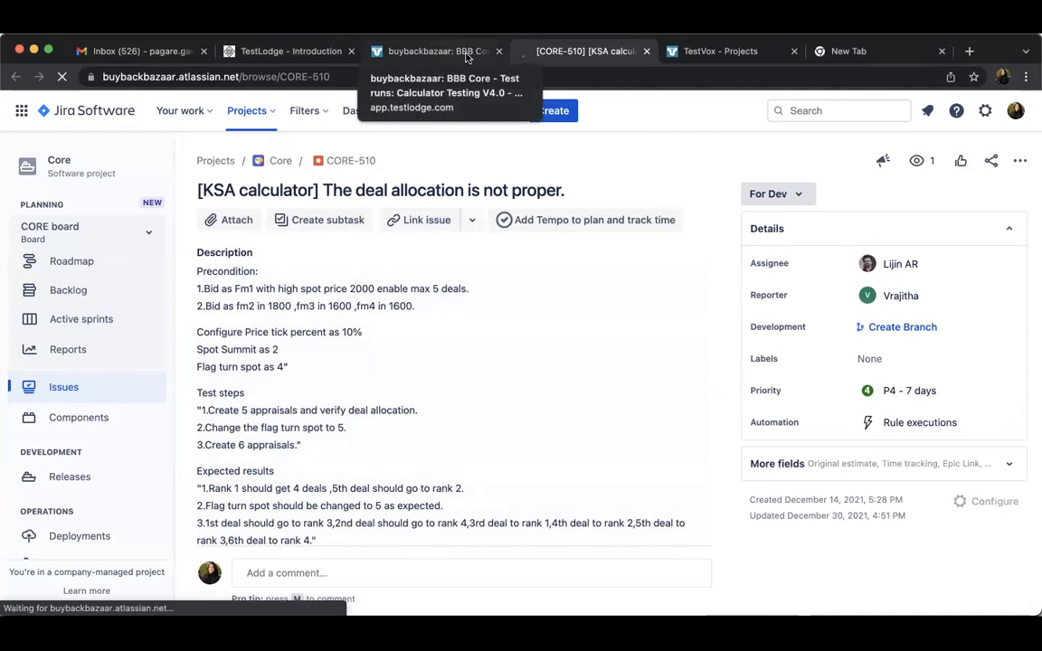
Compare the failed case's details in TestLodge with Jira issue CORE-510, including the issue's attachments and linked issues
click(468, 52)
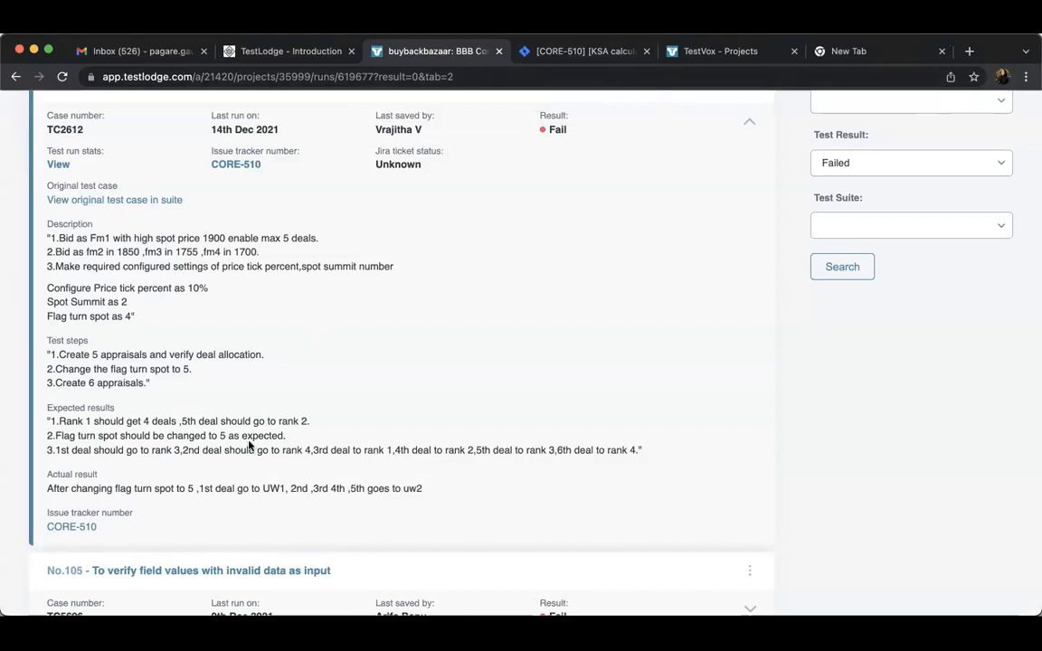
scroll(249, 443, up, 3)
scroll(249, 445, down, 1)
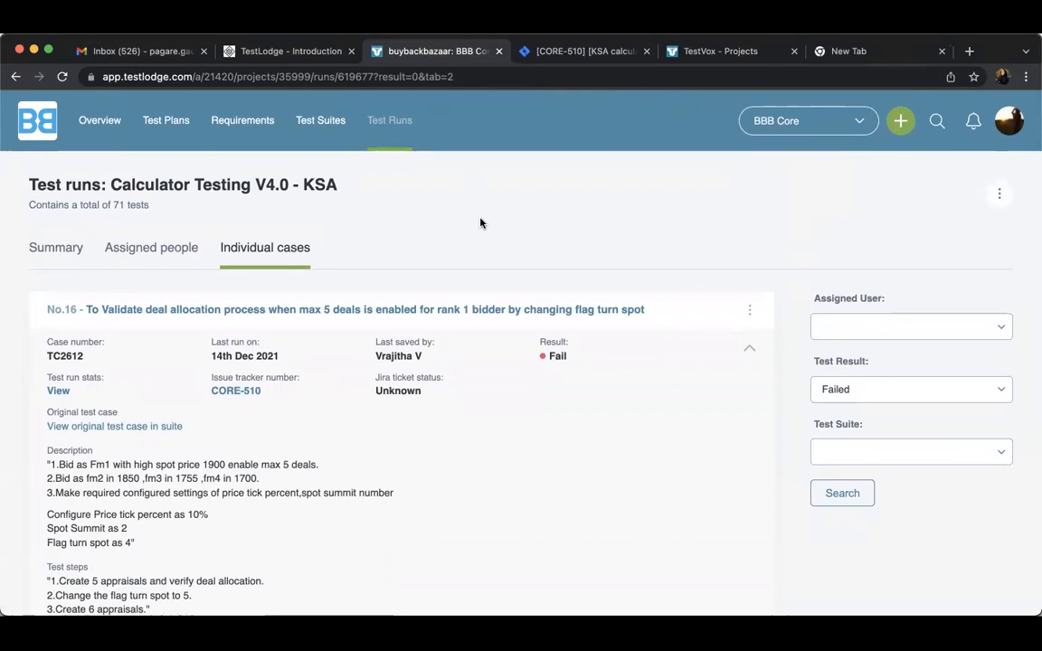
click(569, 53)
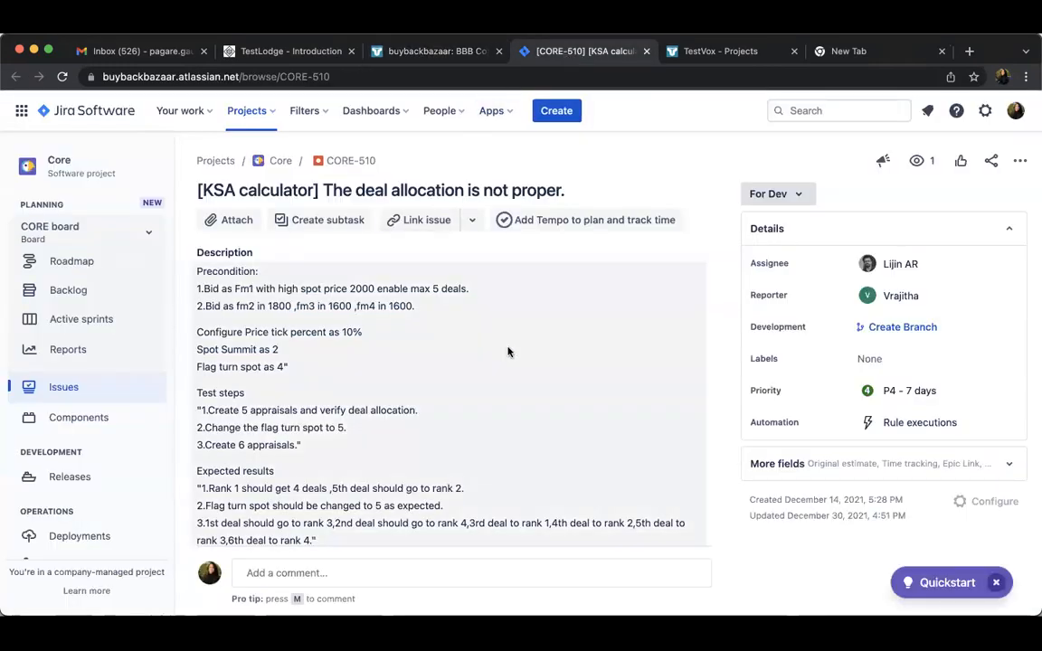
scroll(509, 352, down, 5)
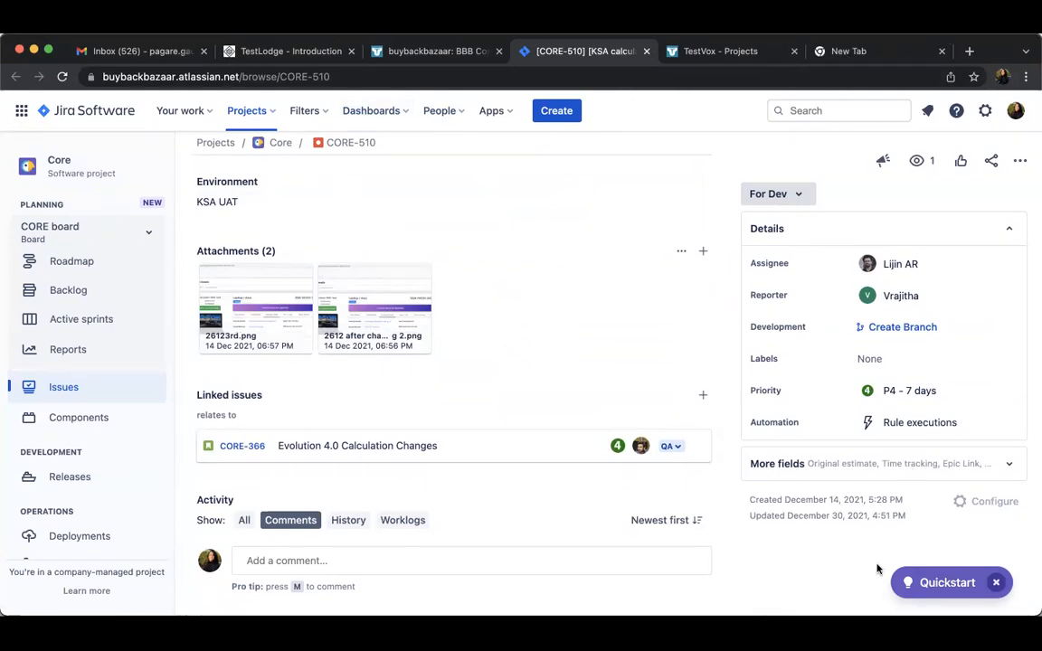
Review the expected and actual results of failed case No.16 in TestLodge again, and close the Jira issue CORE-510 page
click(405, 50)
scroll(331, 396, down, 1)
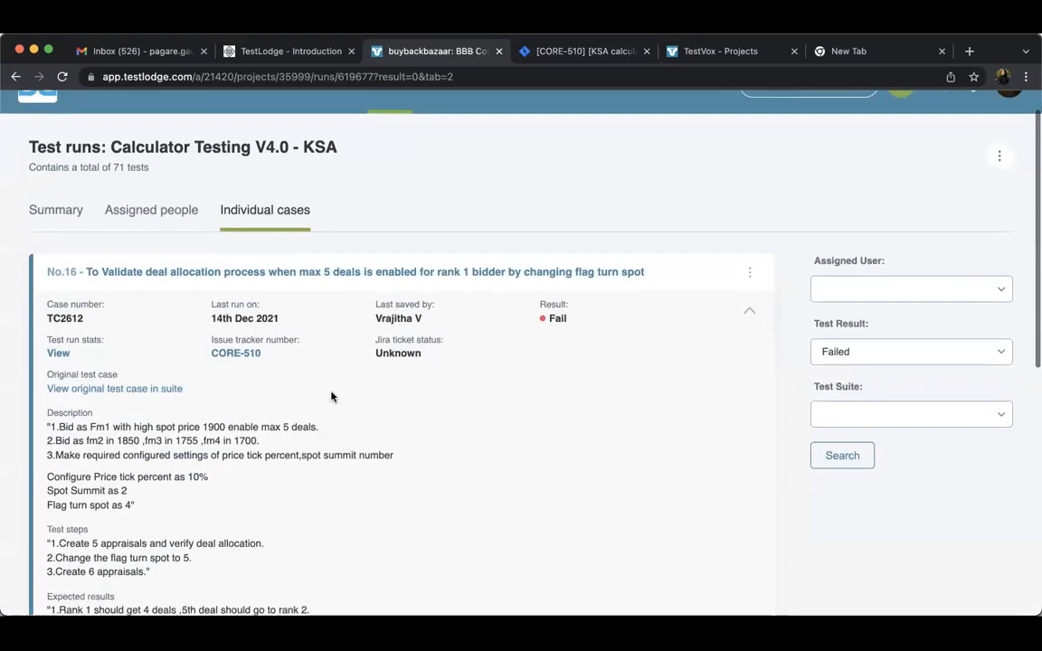
scroll(331, 396, down, 5)
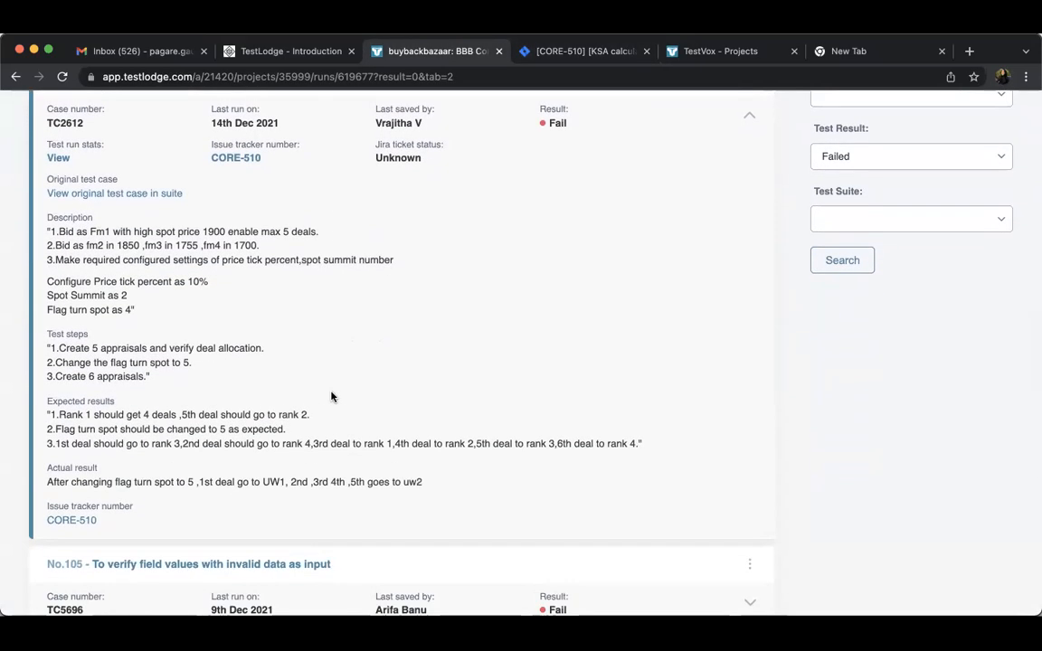
scroll(331, 397, up, 6)
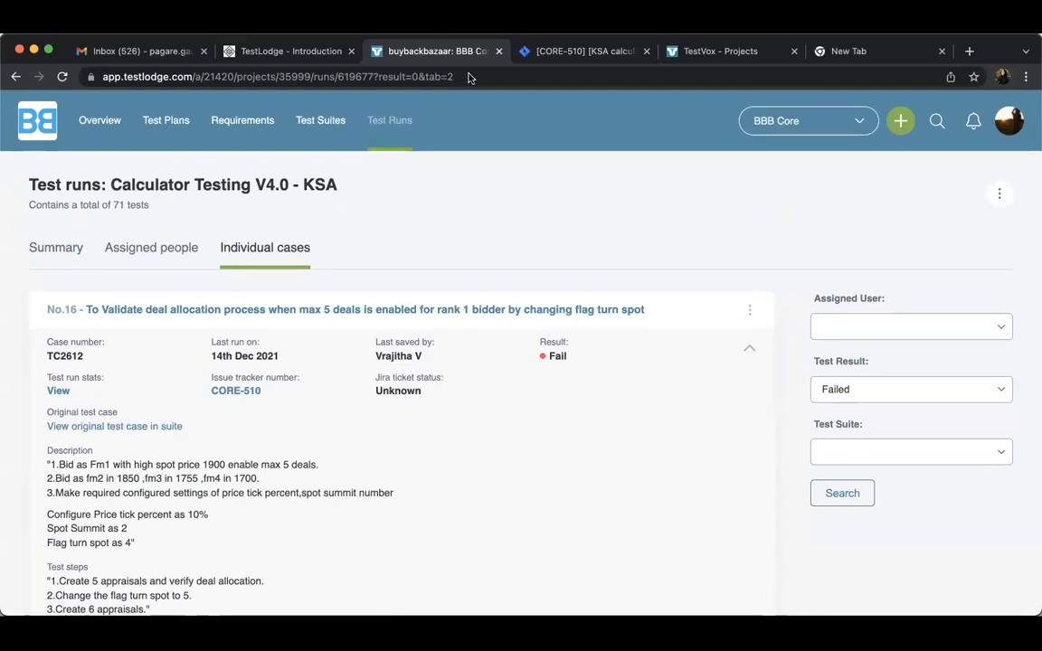
click(620, 58)
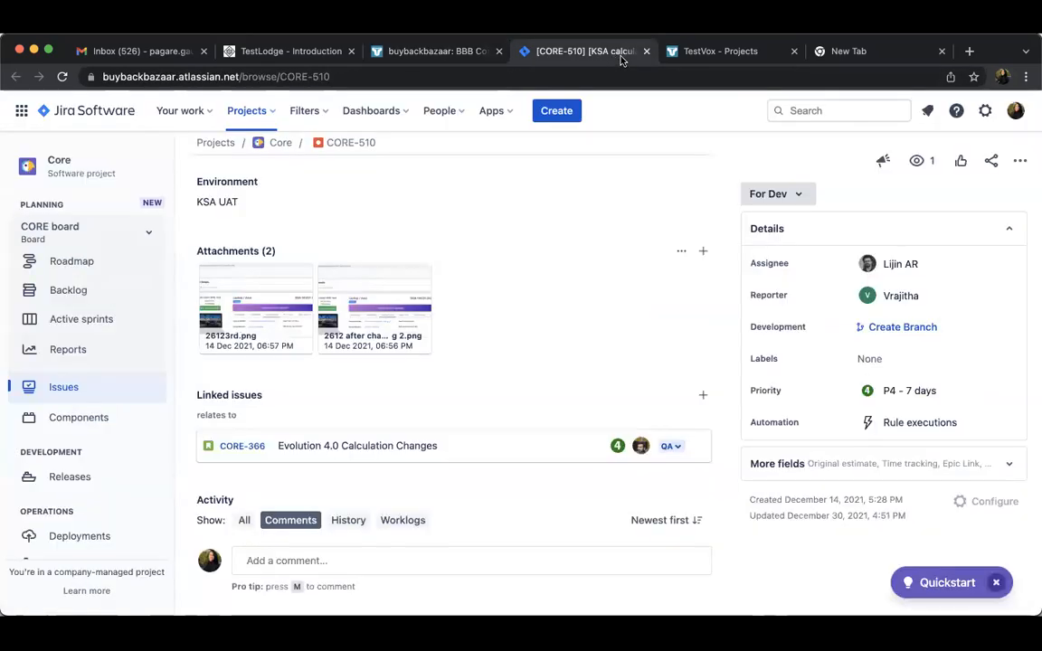
click(647, 52)
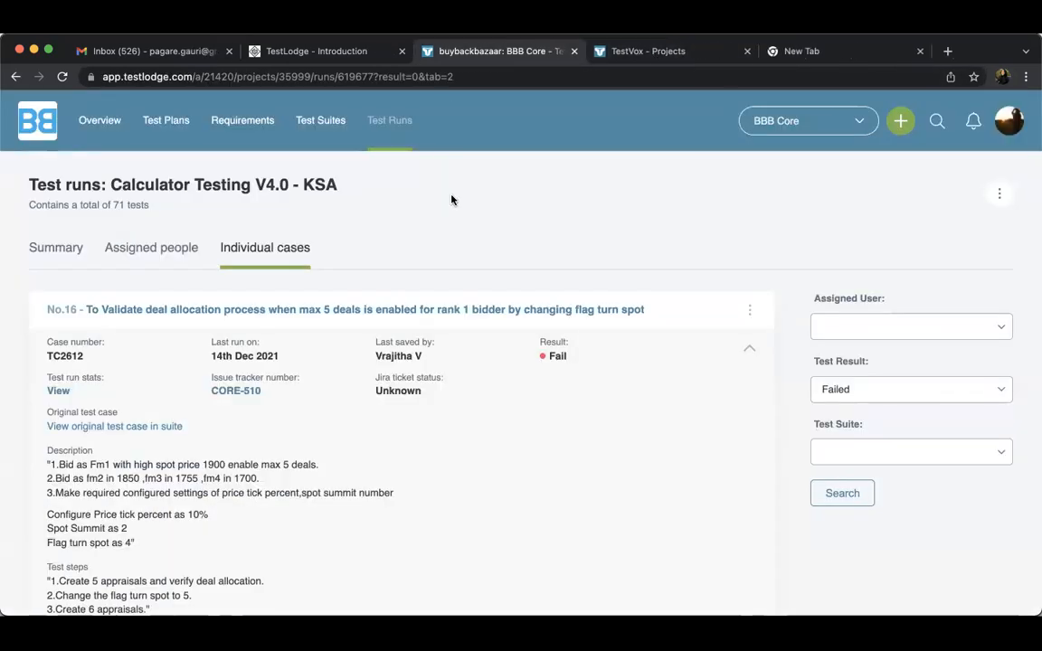
Open the BBB Core project overview and review its test run figures, project statistics and recent activity
click(680, 56)
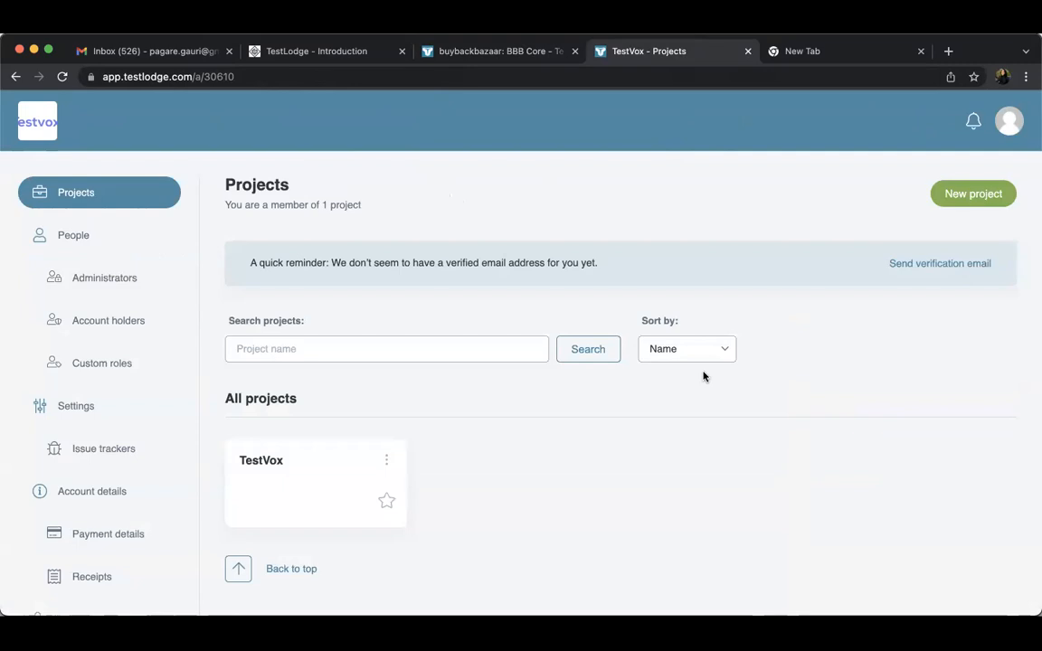
click(524, 63)
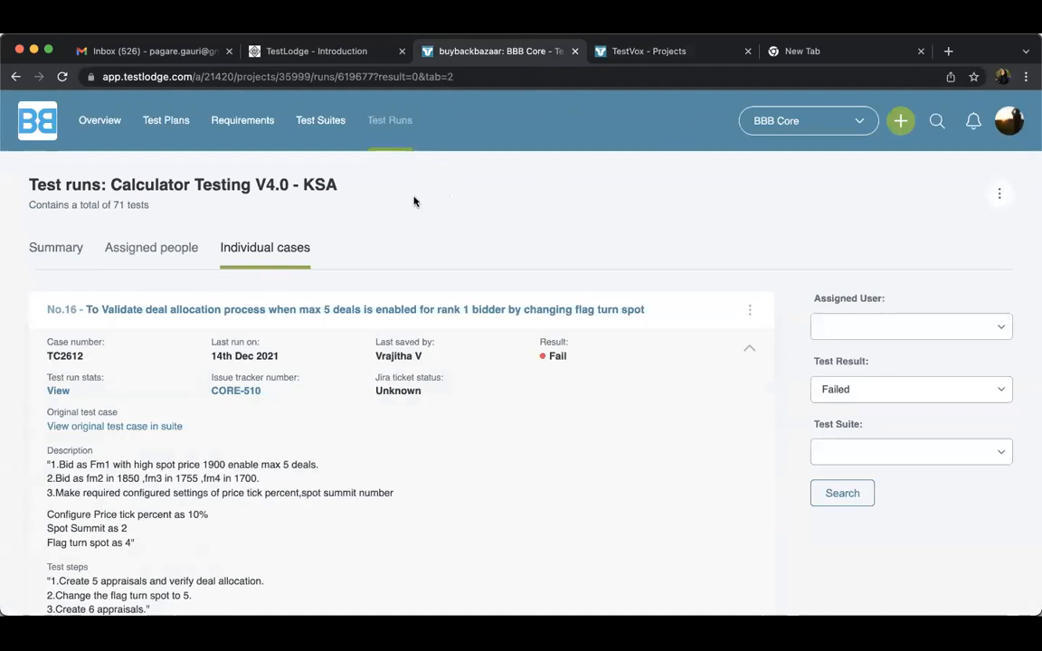
click(73, 245)
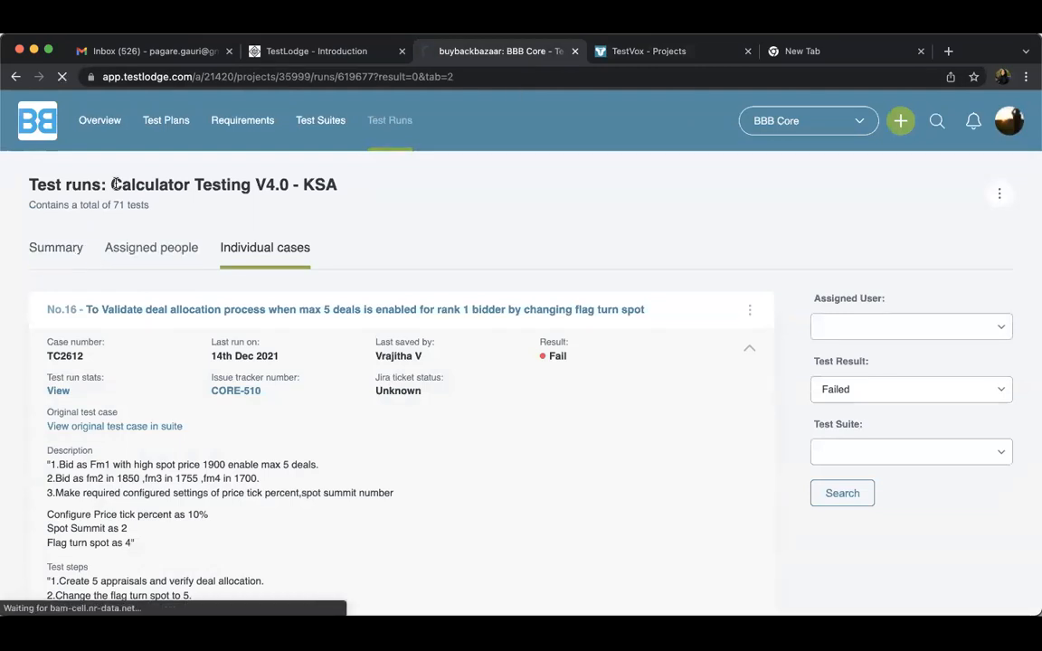
click(98, 121)
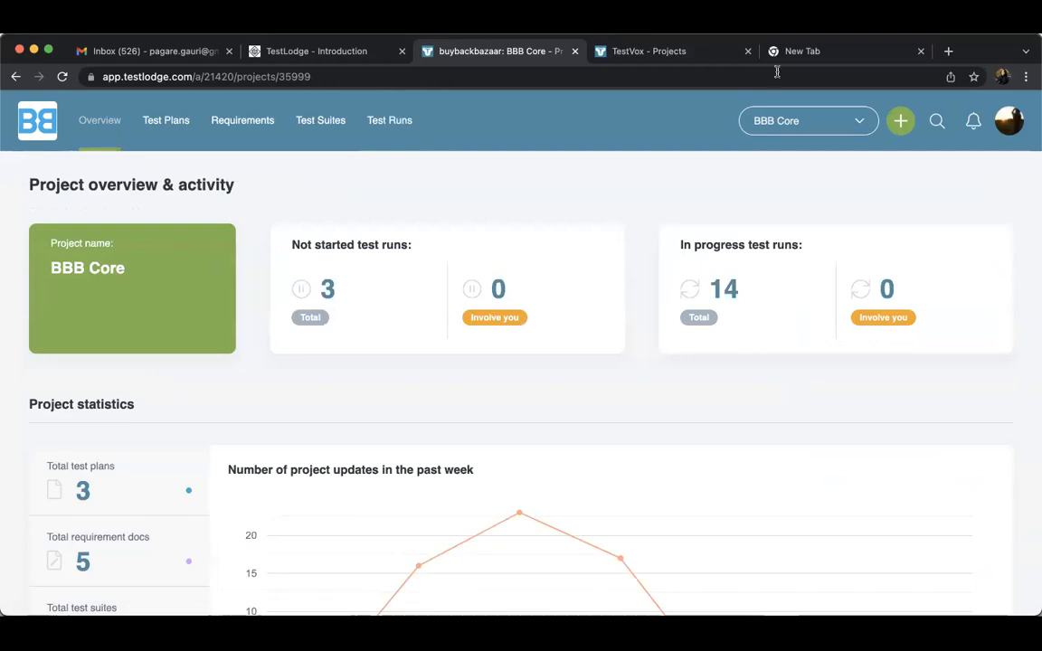
scroll(573, 451, down, 3)
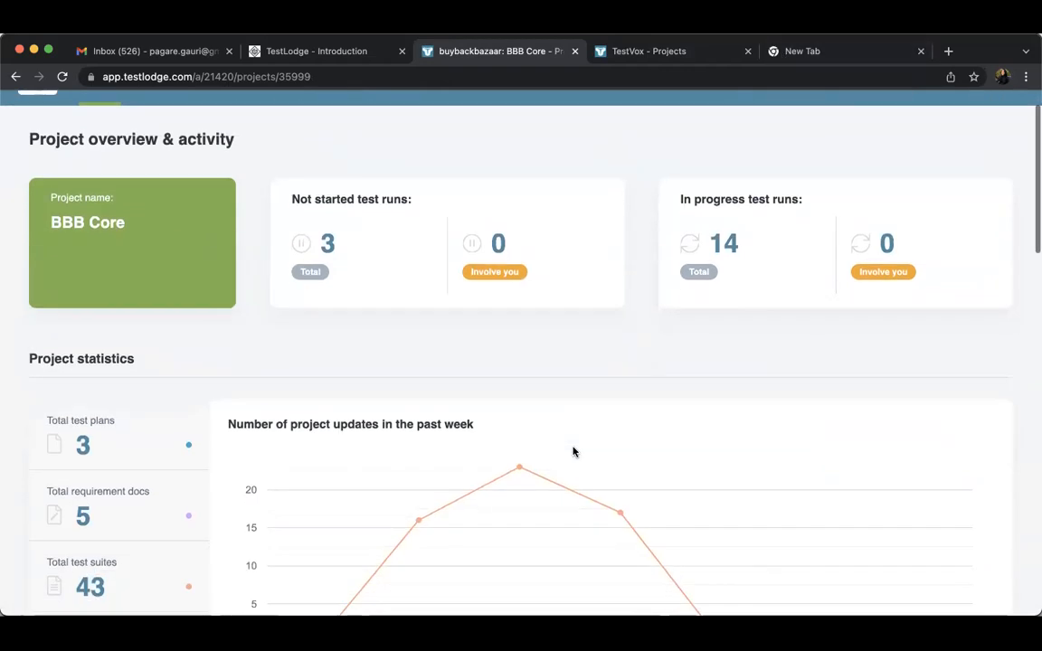
scroll(572, 451, up, 3)
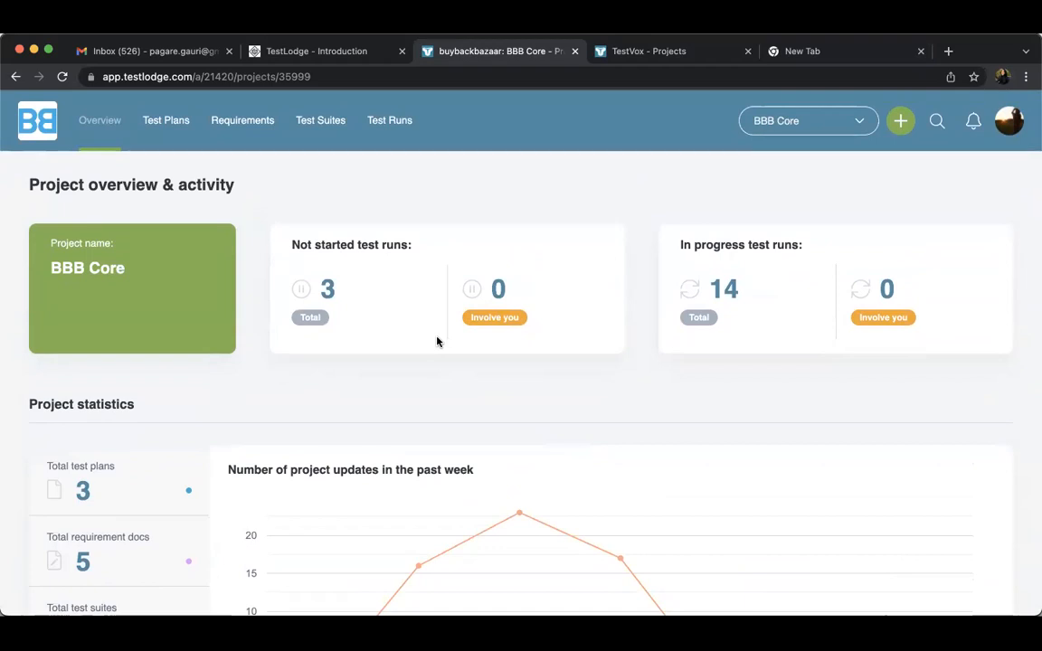
scroll(437, 341, down, 2)
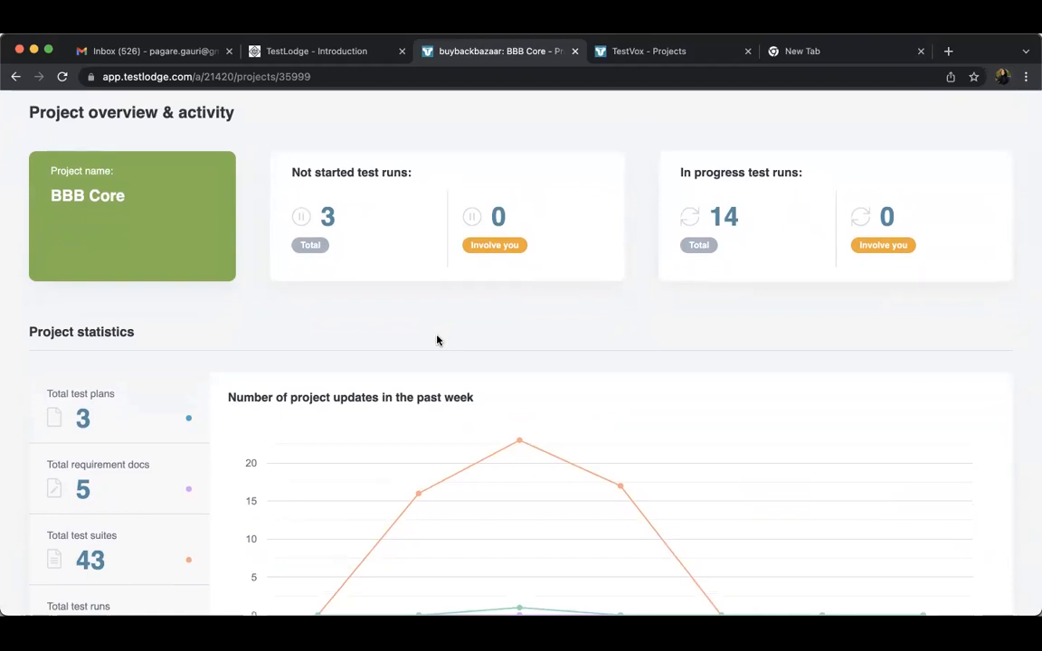
scroll(437, 340, down, 10)
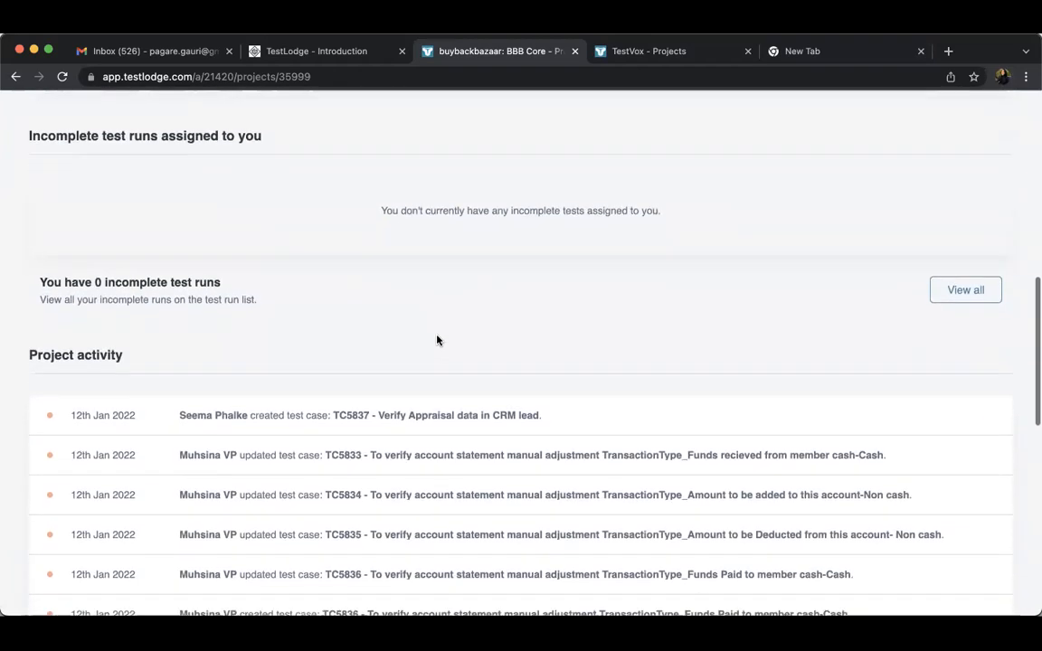
scroll(437, 340, up, 12)
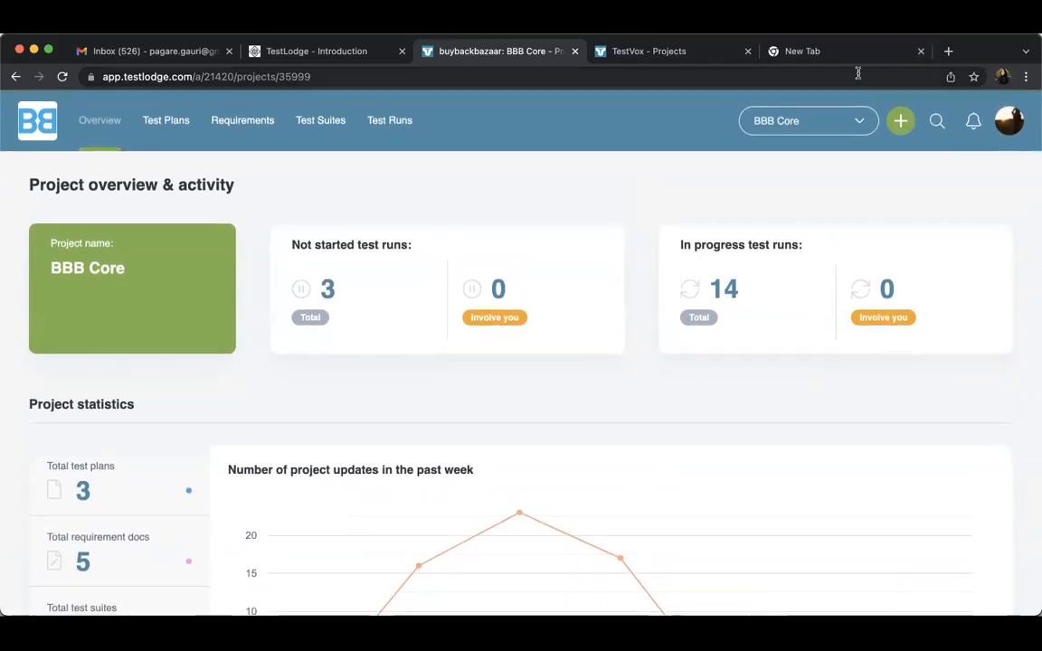
Search the web for testrail, view the QA Touch test management page, and return to the search results
click(836, 54)
text(testr)
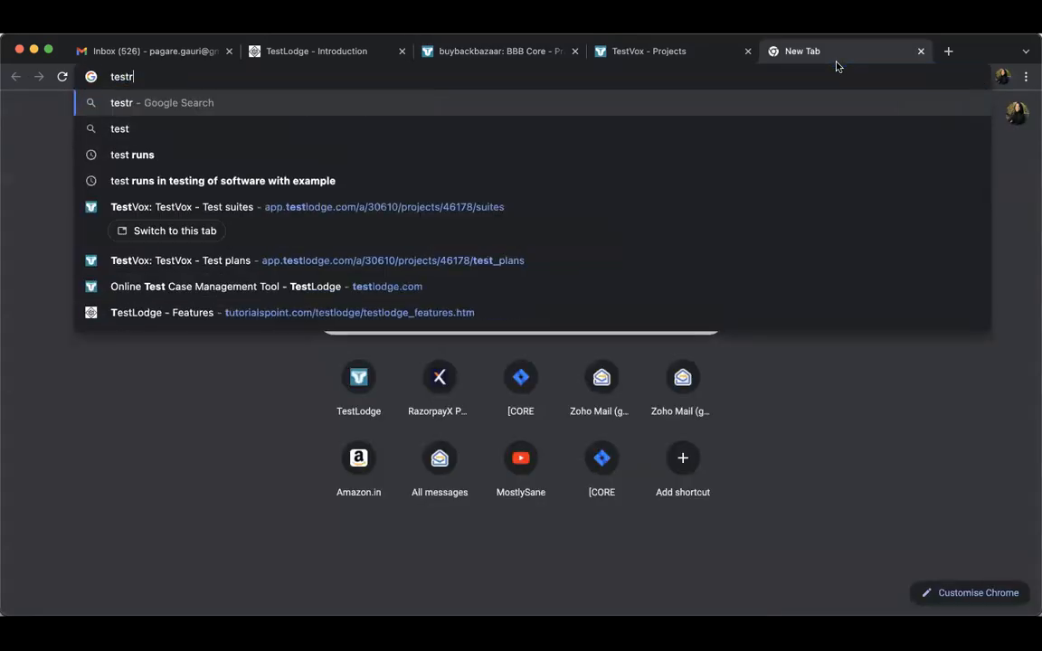
text(ail)
key(Return)
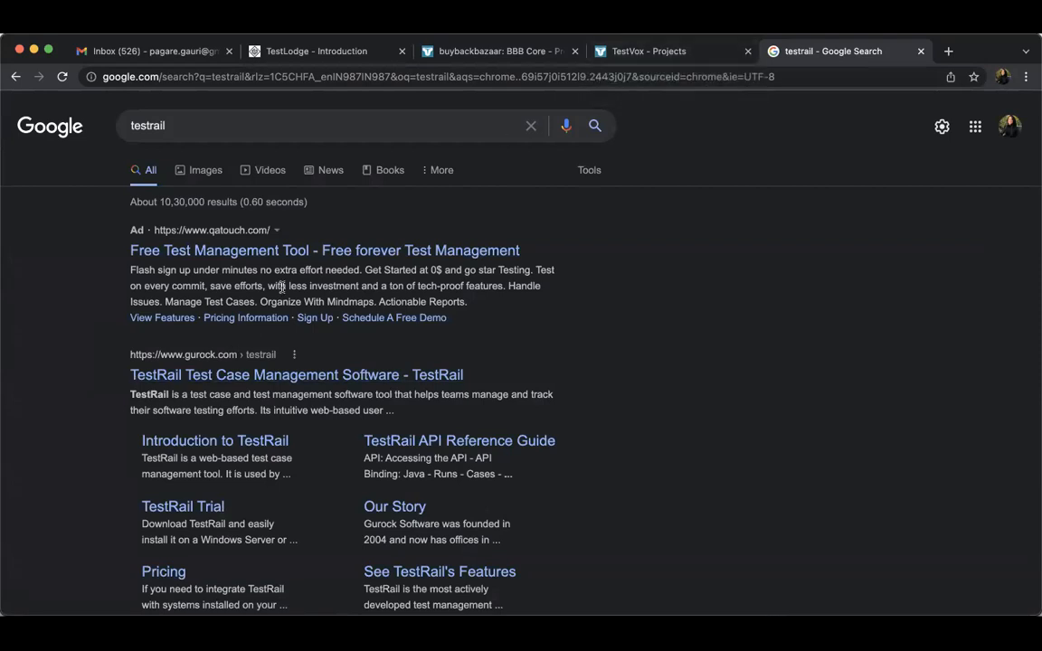
click(312, 258)
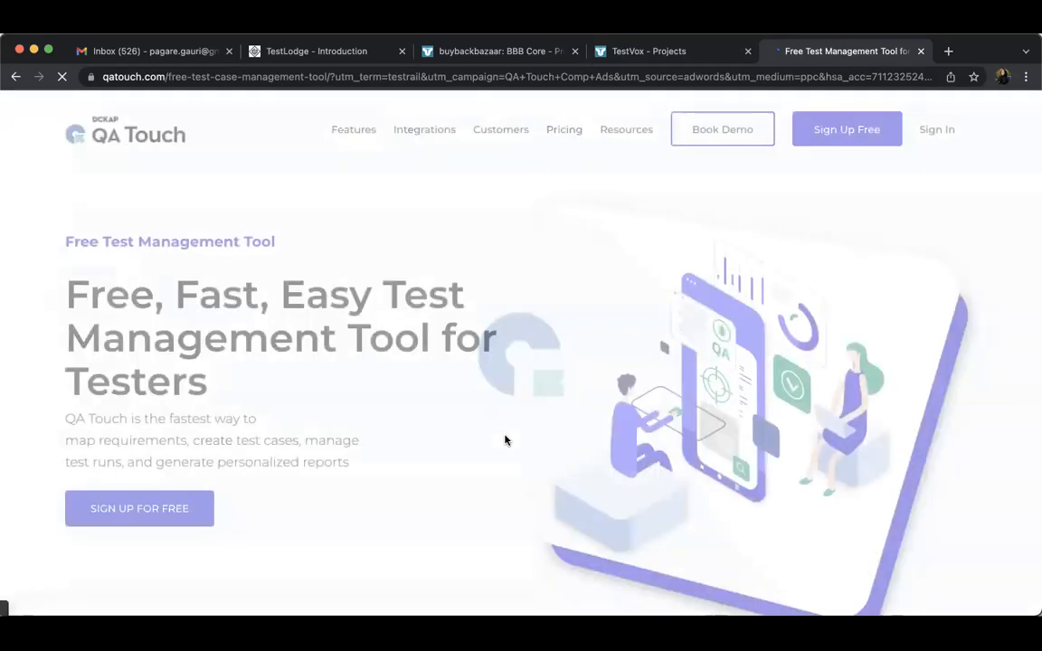
click(15, 77)
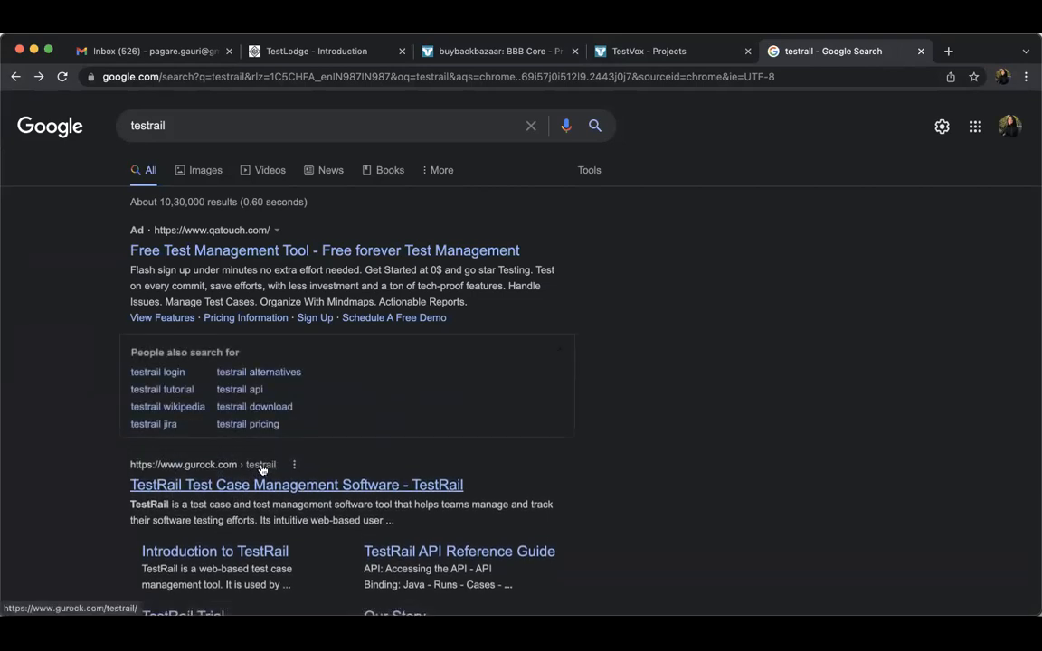
Go back to the BBB Core overview and examine the weekly updates chart, incomplete test runs and project activity log
click(624, 50)
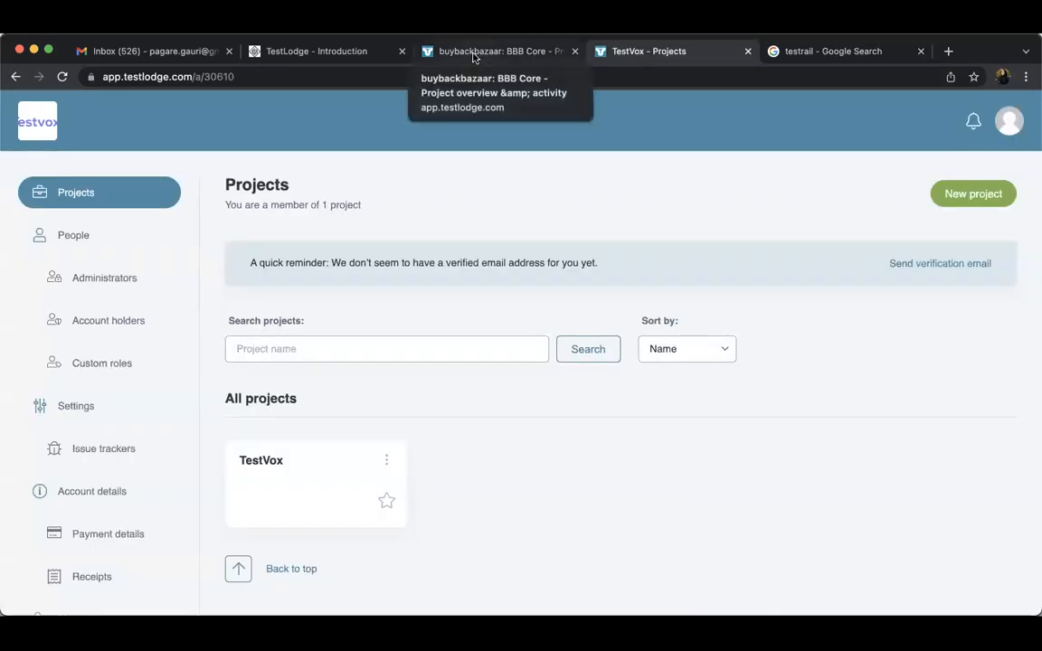
click(474, 54)
scroll(343, 296, down, 3)
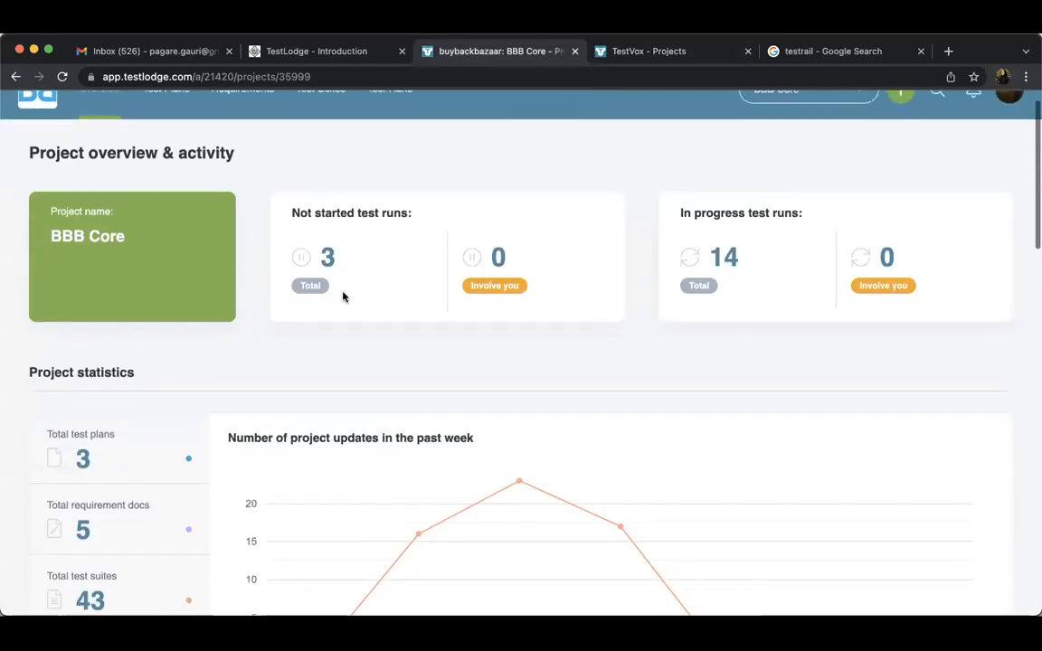
scroll(343, 296, down, 2)
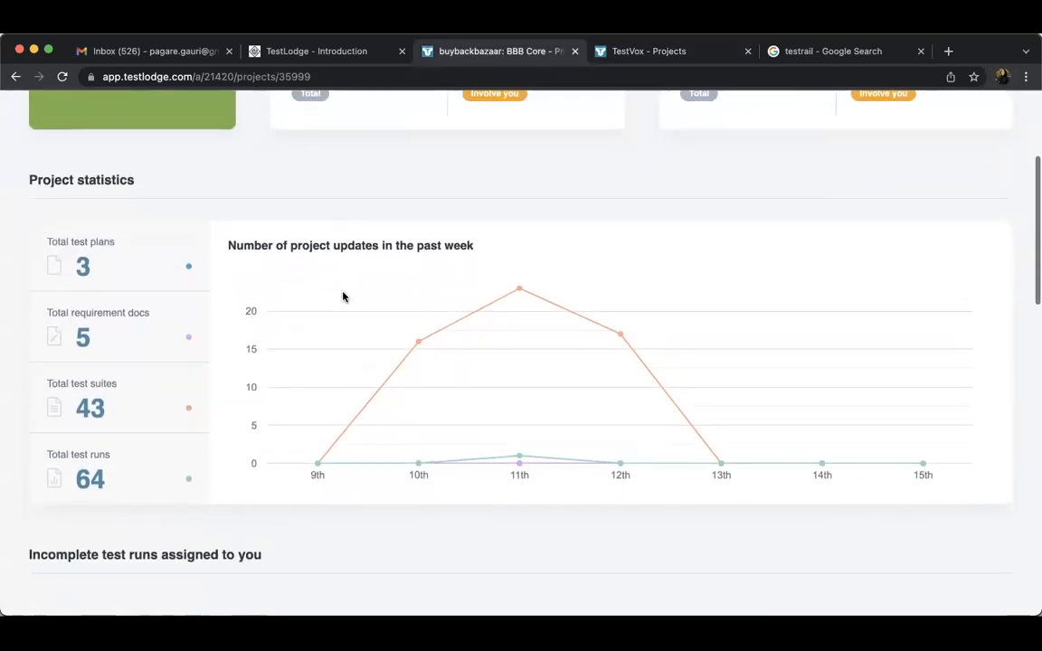
scroll(343, 295, down, 2)
scroll(343, 296, down, 1)
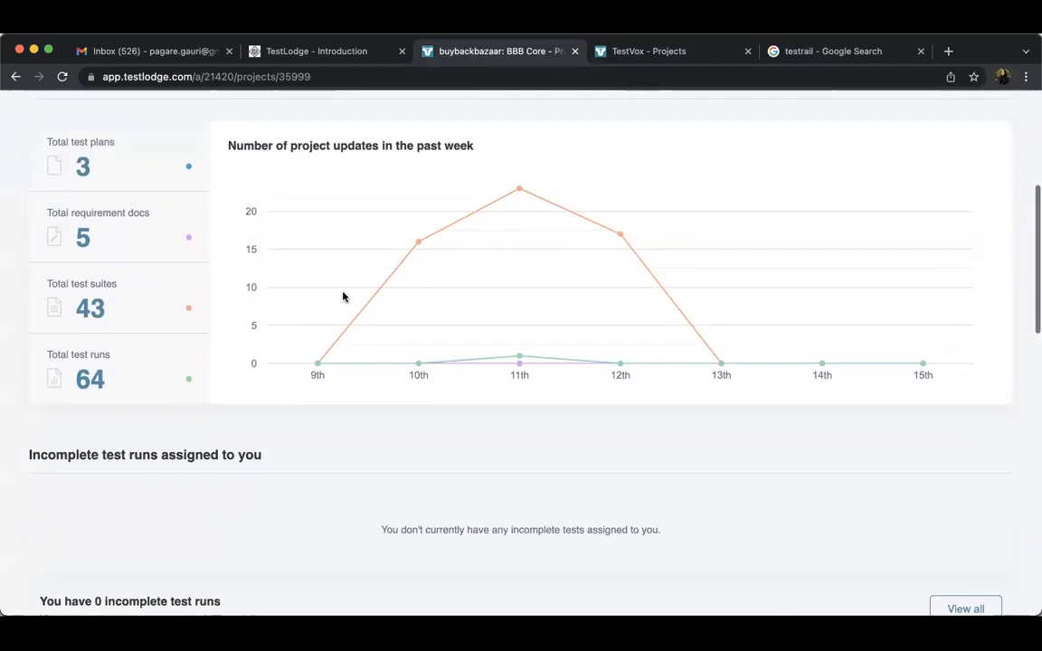
scroll(343, 296, down, 5)
scroll(344, 296, down, 10)
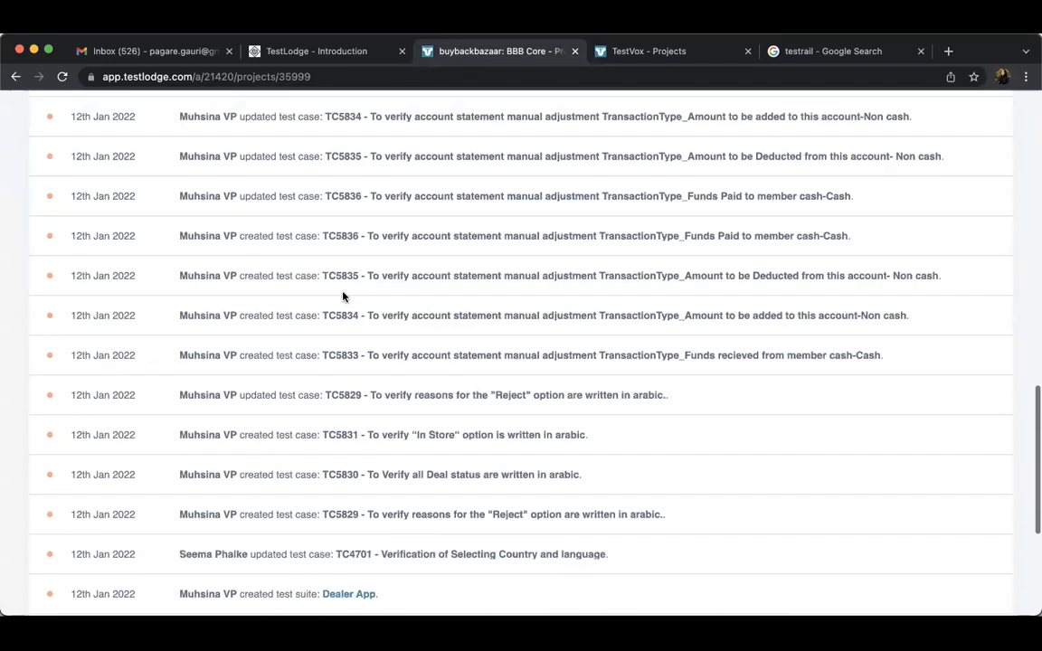
scroll(379, 349, up, 7)
scroll(380, 349, up, 10)
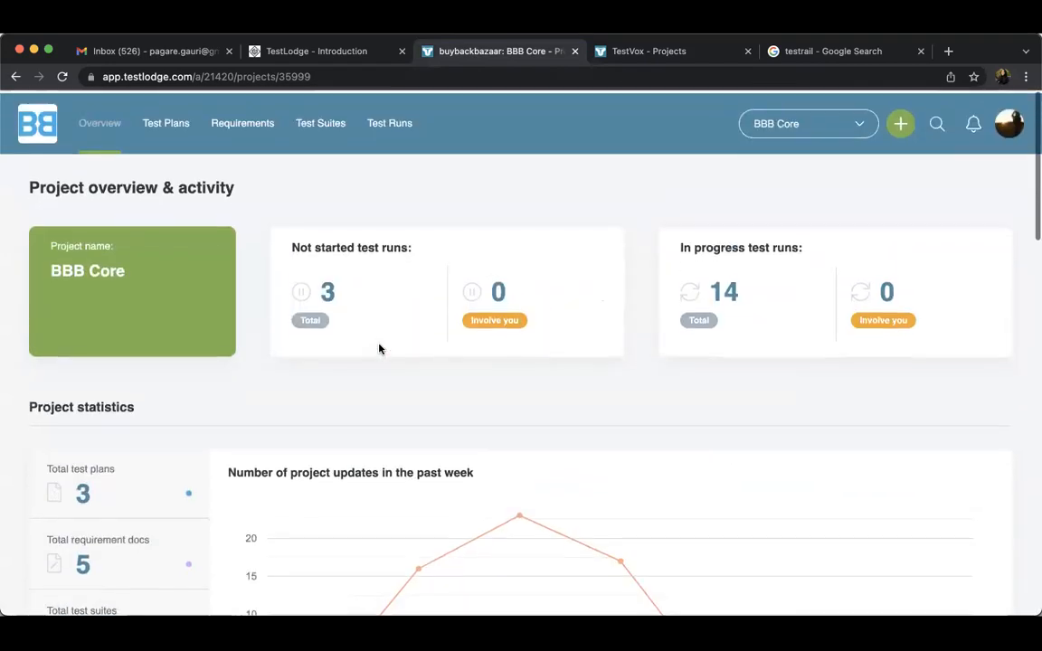
Visit the project's test plans, requirements and test suites, and view the Dealer App suite's details
click(166, 120)
click(246, 125)
click(325, 131)
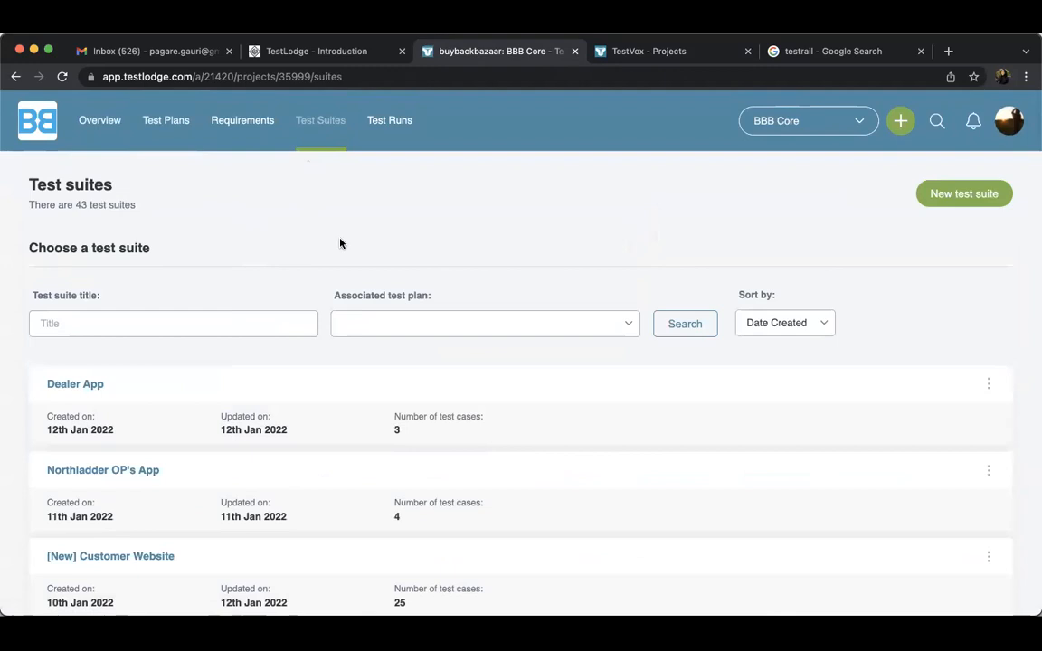
click(81, 387)
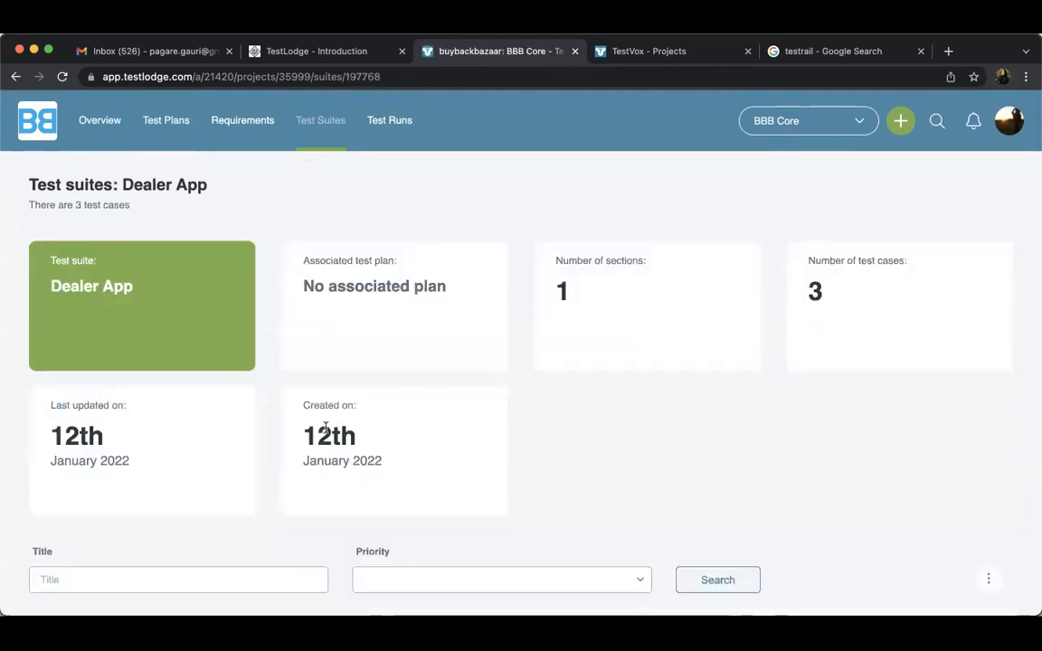
scroll(325, 428, down, 4)
scroll(328, 433, up, 5)
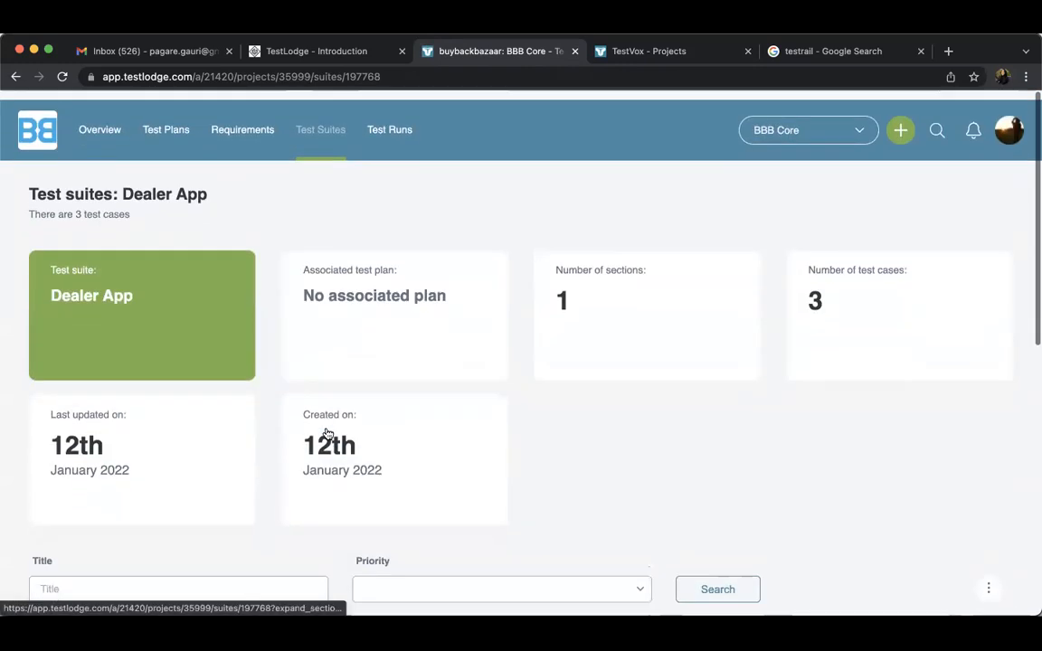
Open the BBB Core test run list without filters and review each run's completion status and results
click(395, 132)
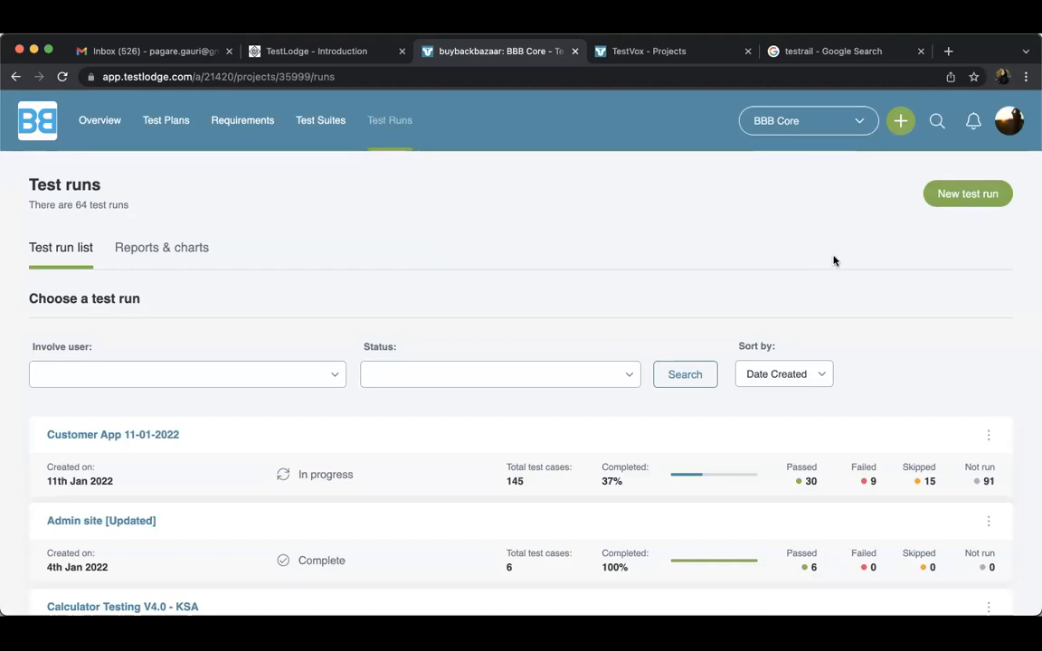
click(677, 374)
scroll(688, 277, down, 3)
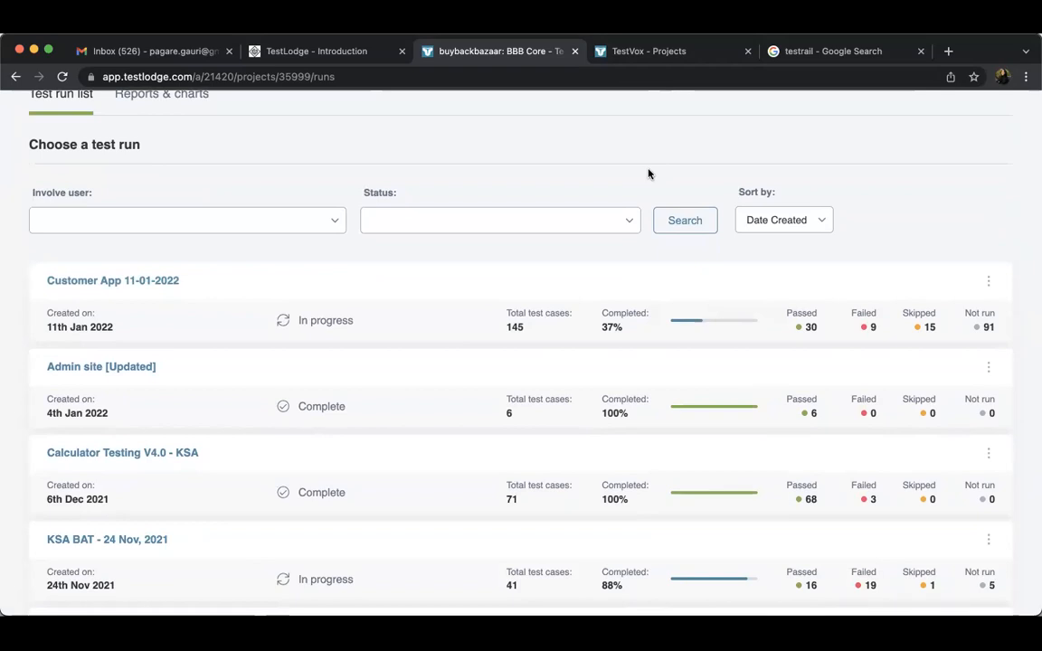
scroll(647, 173, up, 1)
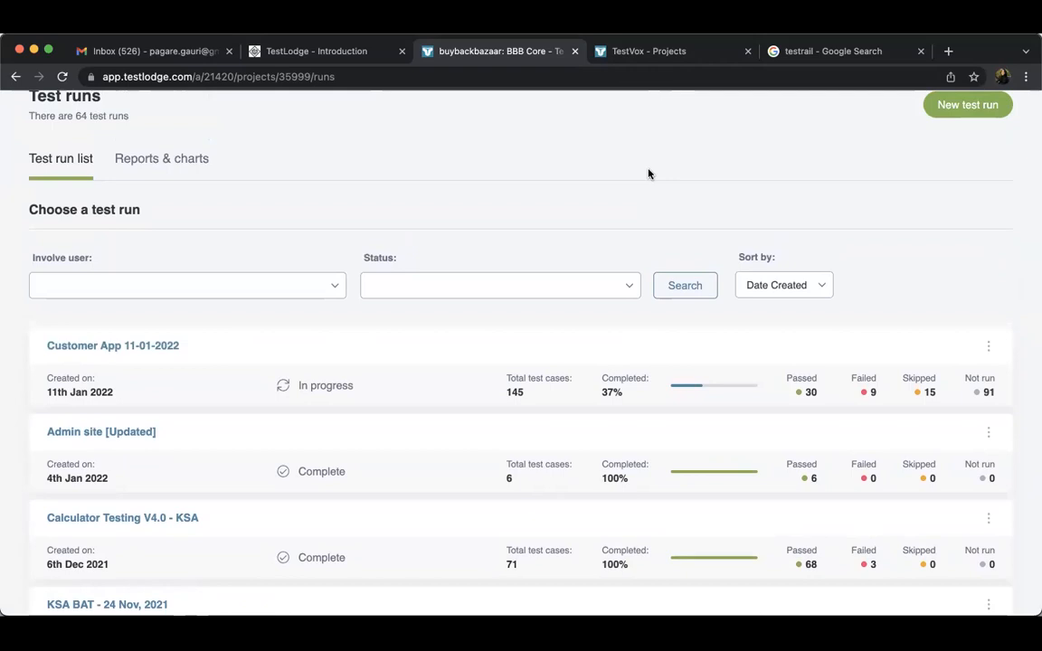
scroll(637, 197, up, 2)
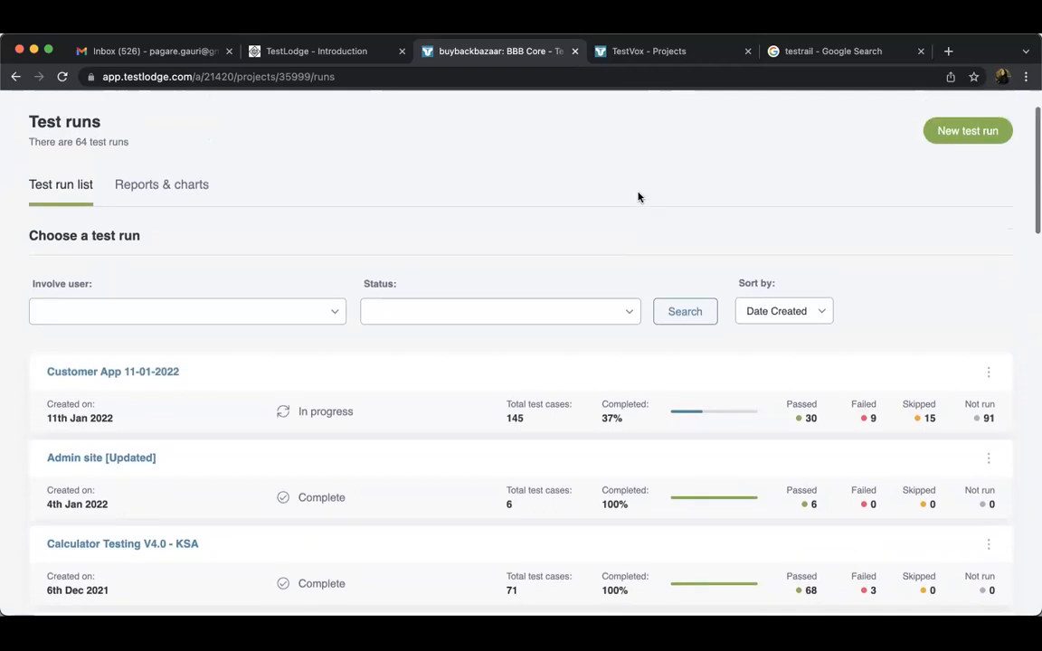
Look through the web search results for testrail again
click(796, 50)
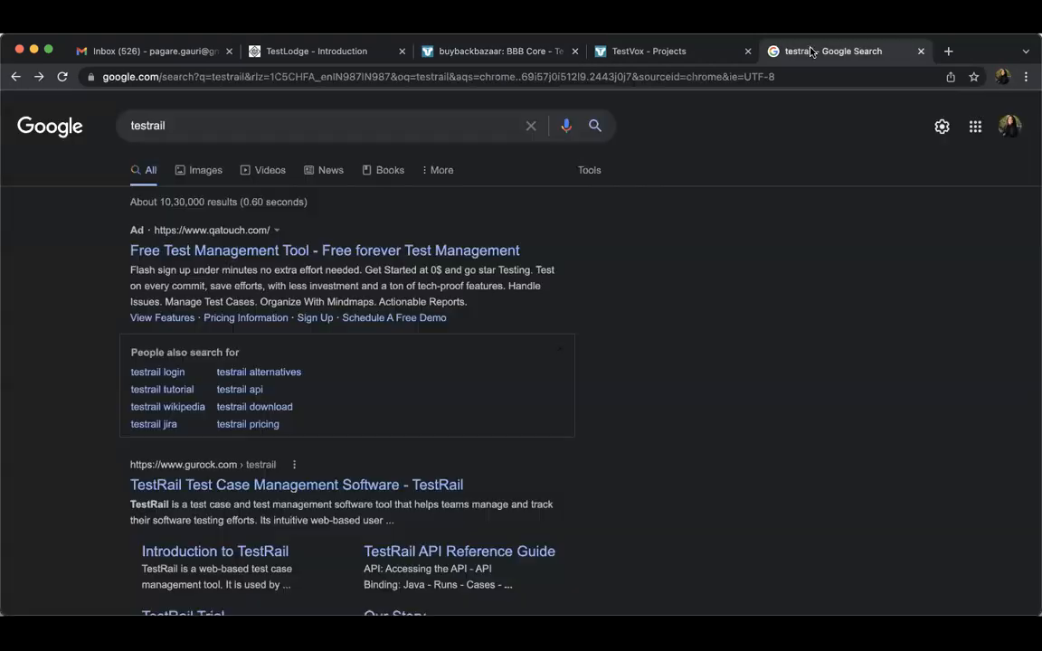
scroll(481, 307, down, 1)
scroll(480, 307, down, 1)
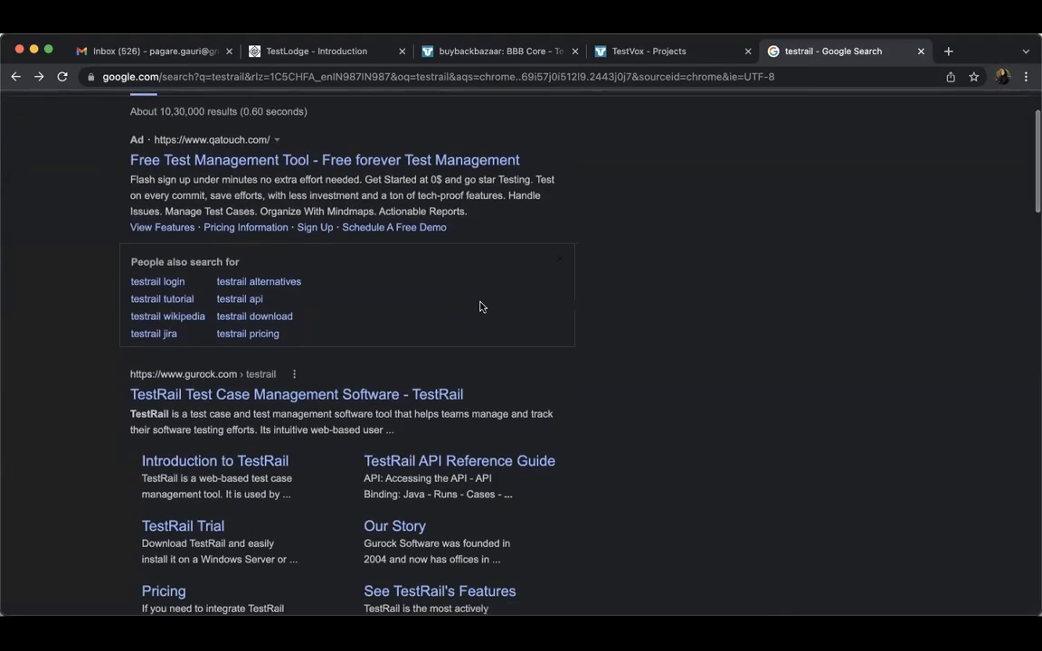
Return to TestLodge and look through the older runs in the BBB Core test run list
click(499, 54)
scroll(470, 368, down, 5)
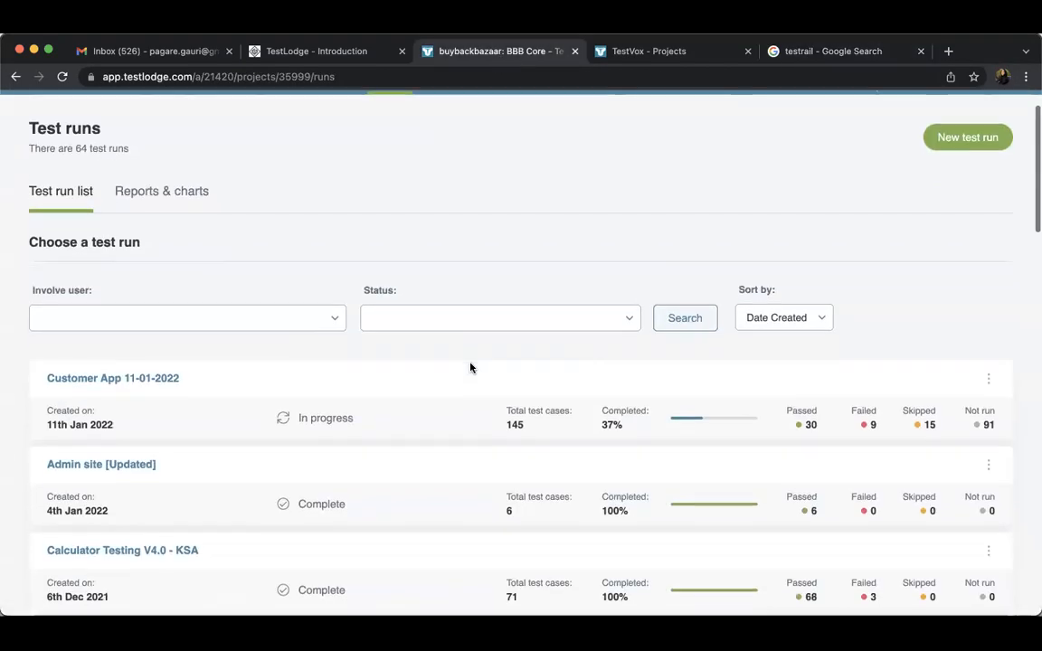
scroll(470, 367, down, 15)
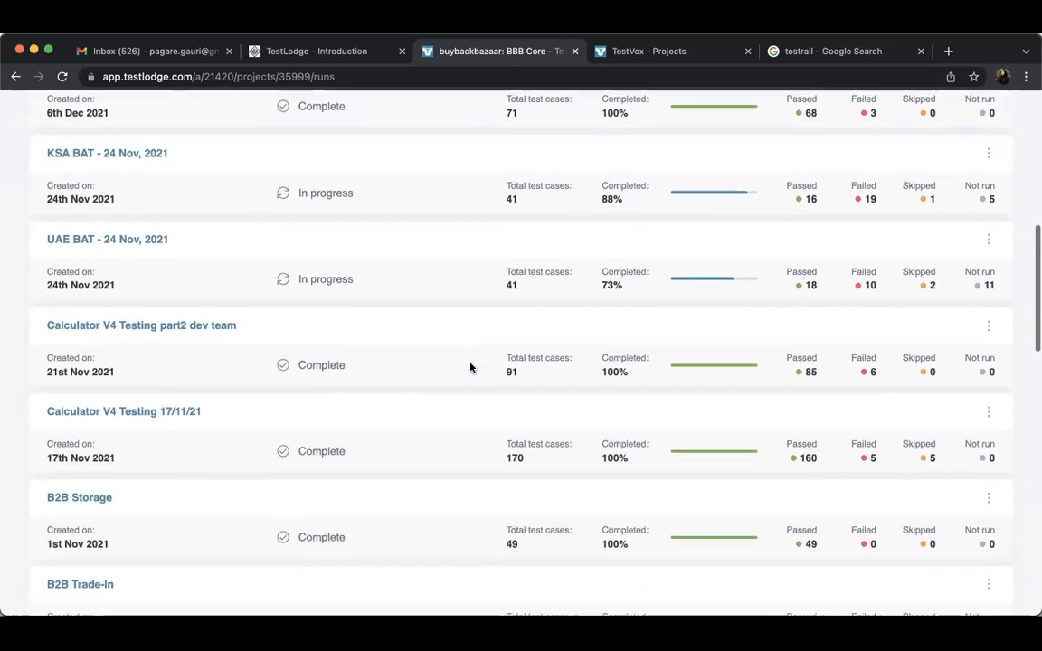
scroll(472, 369, up, 20)
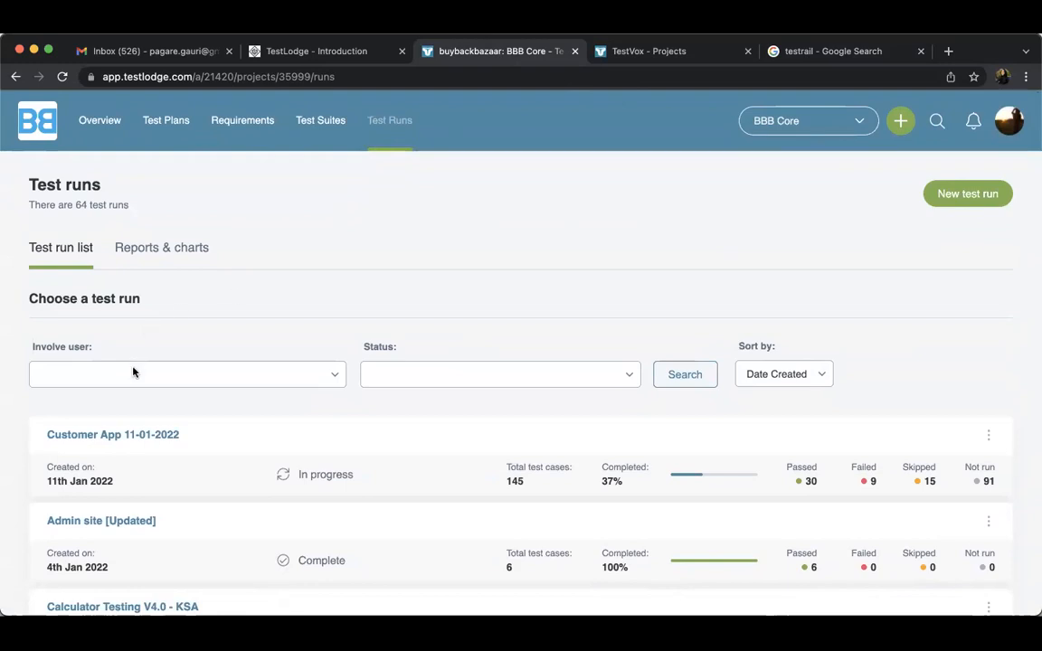
List and review the failed cases of the Customer App 11-01-2022 test run, and return to the test run list
click(133, 432)
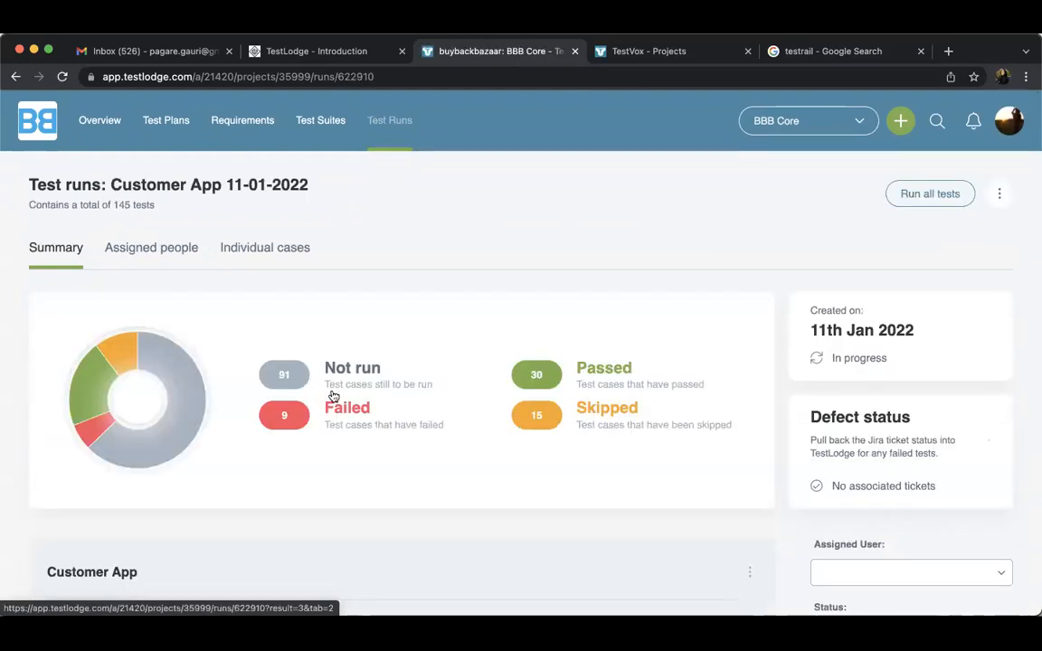
click(335, 425)
scroll(333, 425, down, 1)
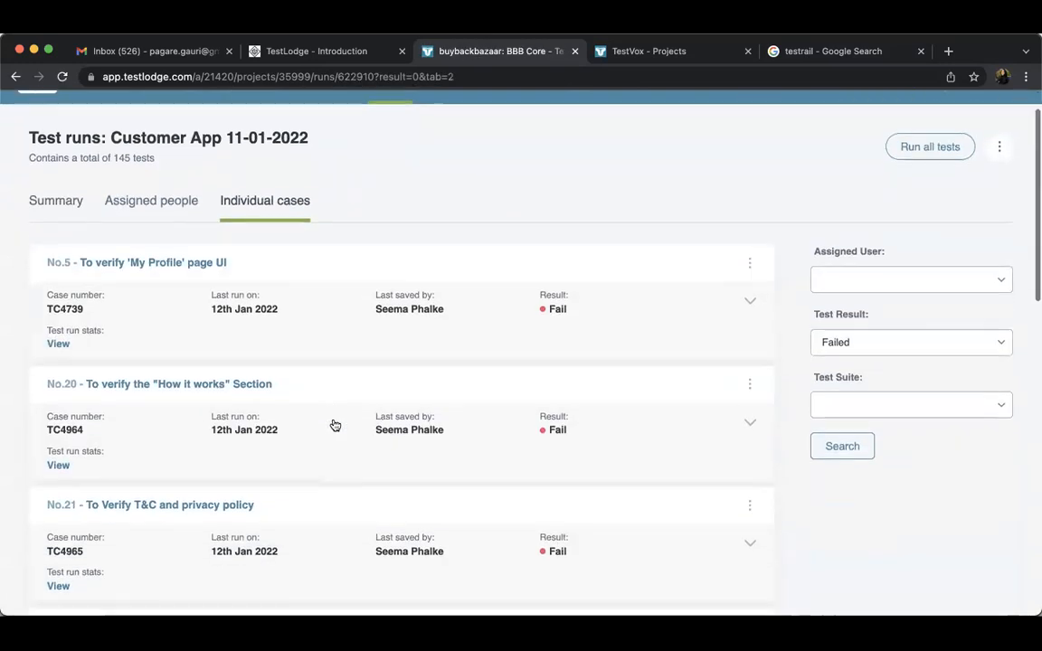
click(65, 197)
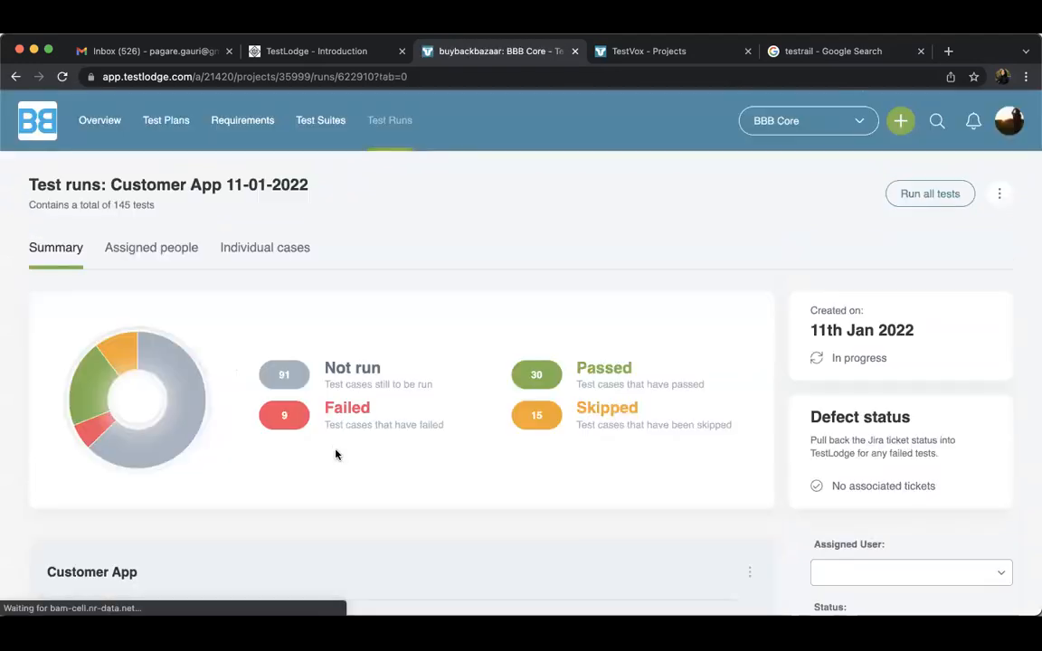
click(338, 421)
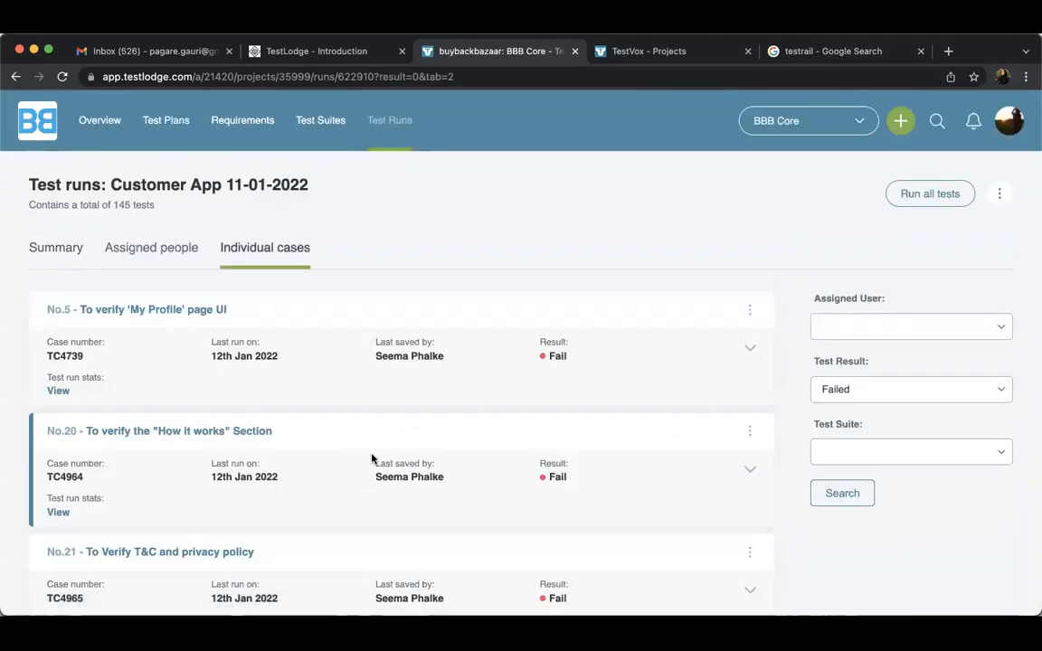
scroll(372, 459, down, 1)
scroll(372, 458, down, 10)
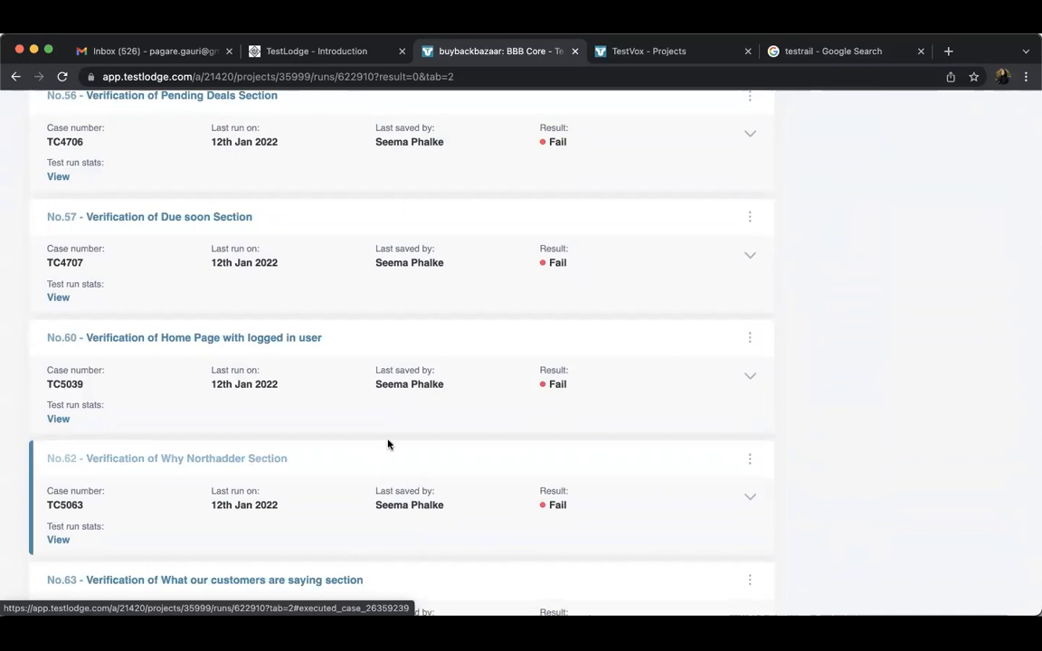
scroll(589, 298, up, 15)
click(396, 126)
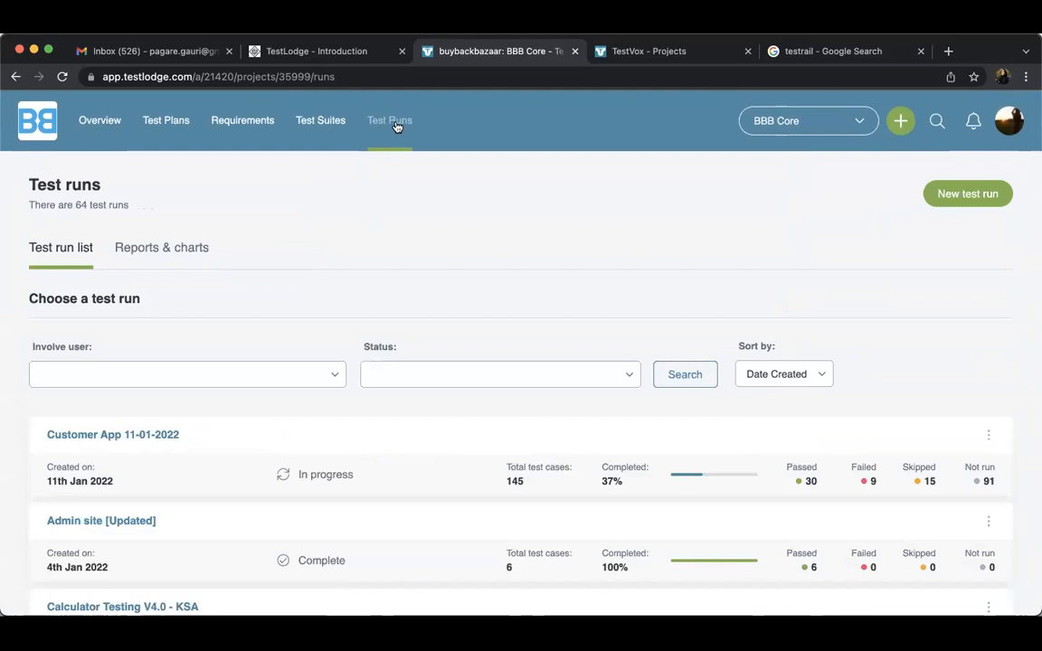
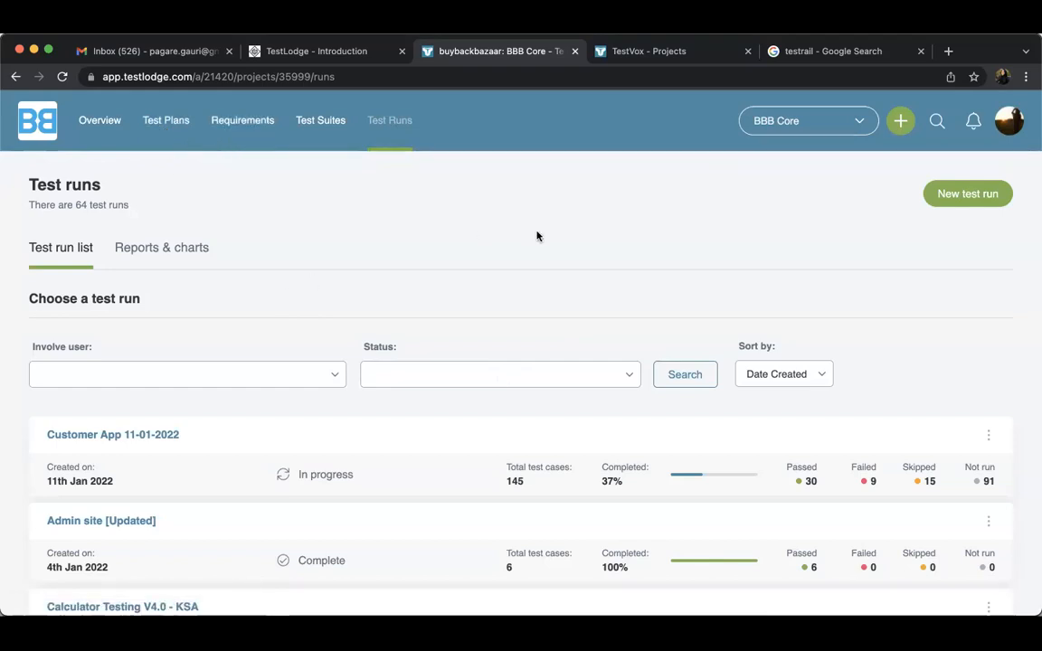
Go back through BBB Core's project sections to the overview and examine its test run totals and project statistics
click(315, 122)
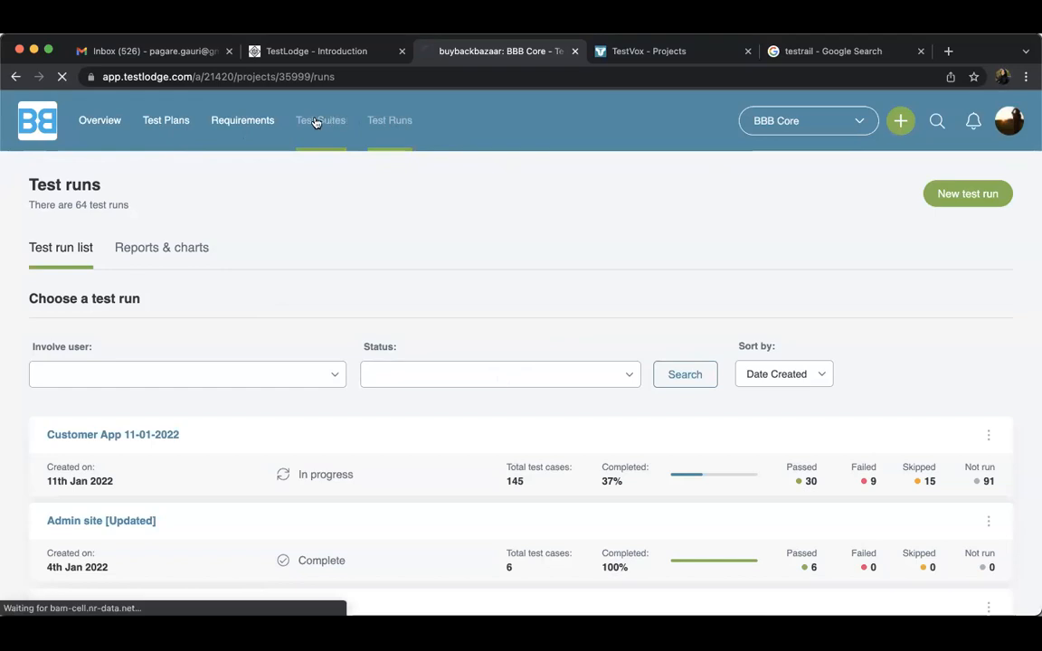
click(243, 127)
click(160, 132)
click(85, 136)
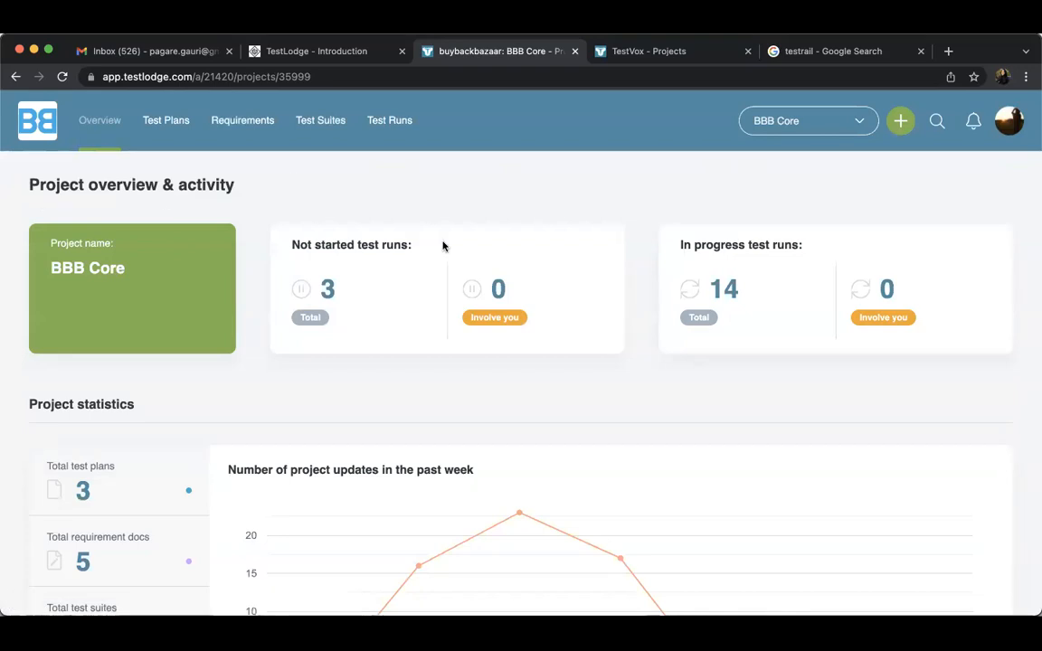
scroll(412, 401, down, 3)
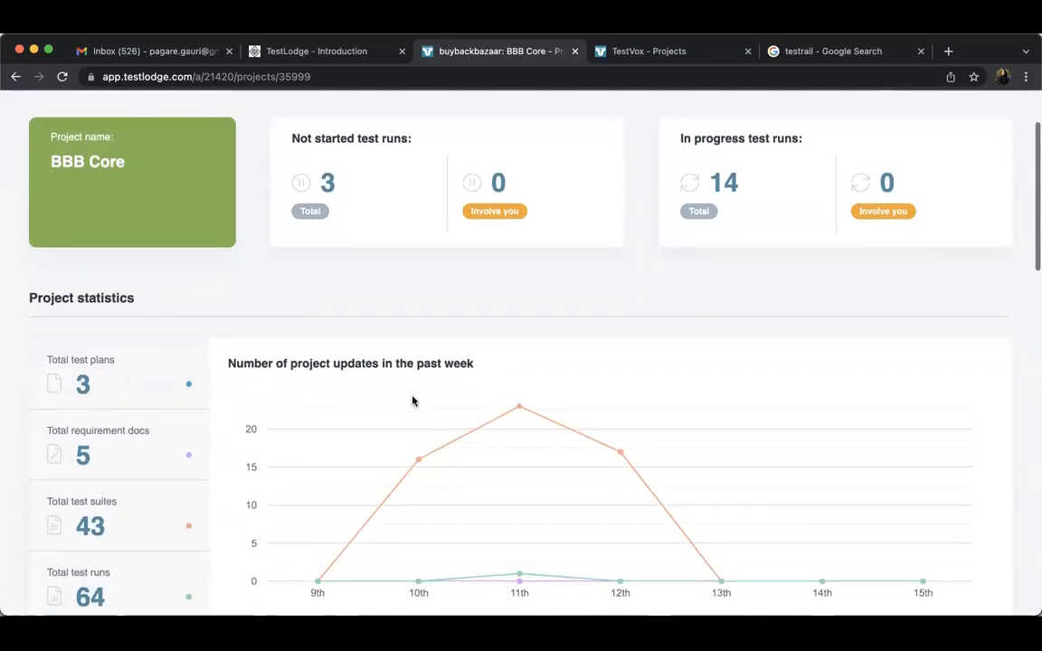
scroll(412, 401, up, 3)
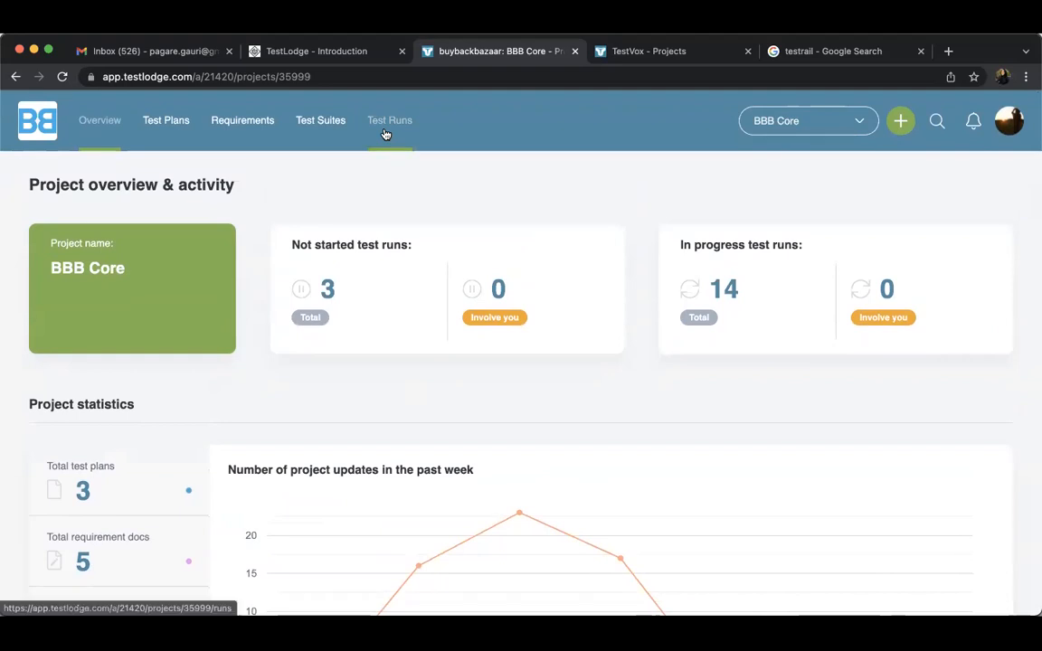
Open the BBB Core test run list and look over the most recent runs' status and results
click(388, 126)
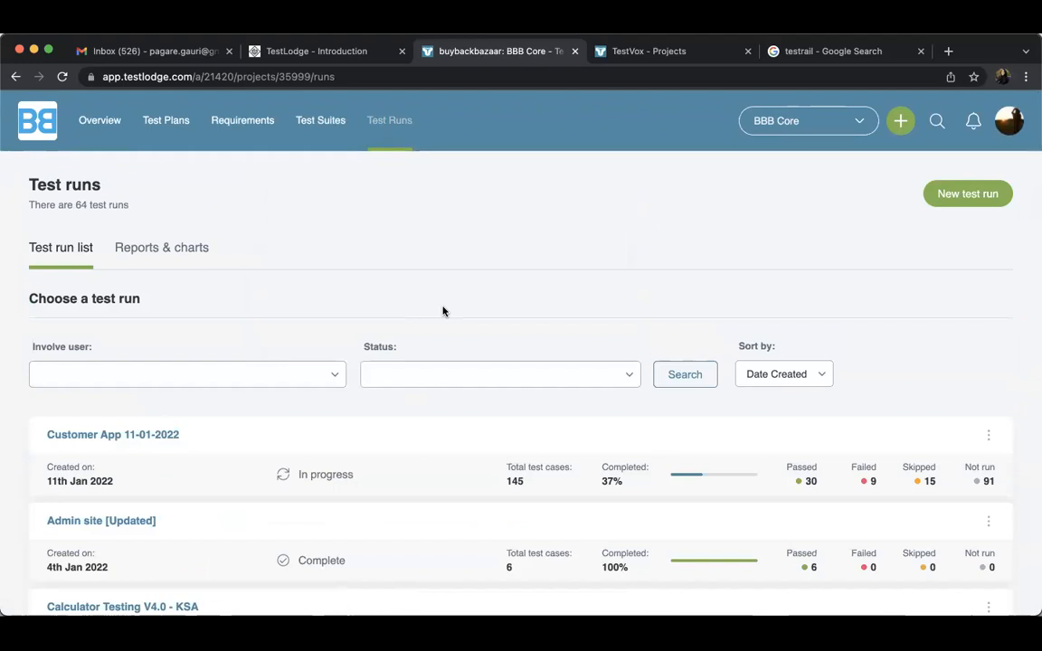
scroll(442, 311, down, 2)
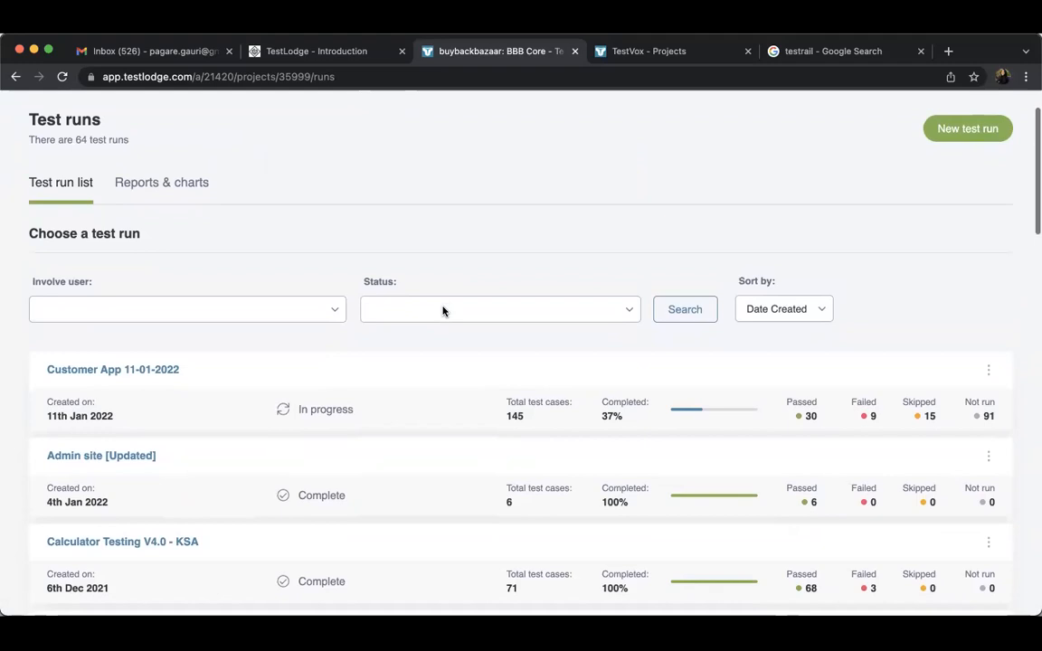
scroll(442, 311, up, 2)
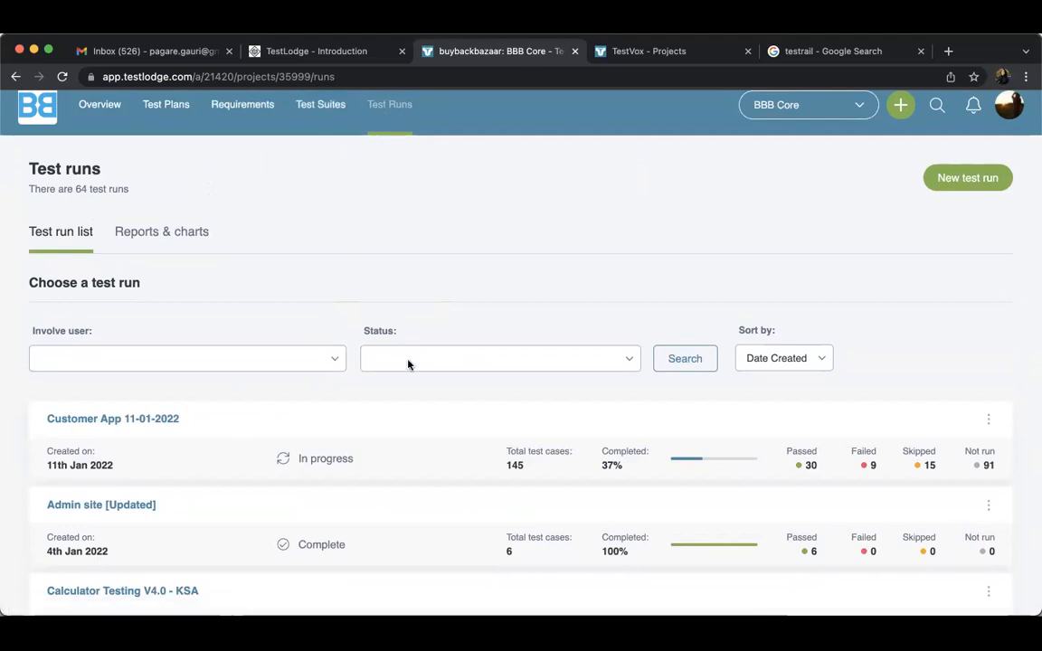
scroll(408, 365, down, 10)
scroll(361, 334, up, 12)
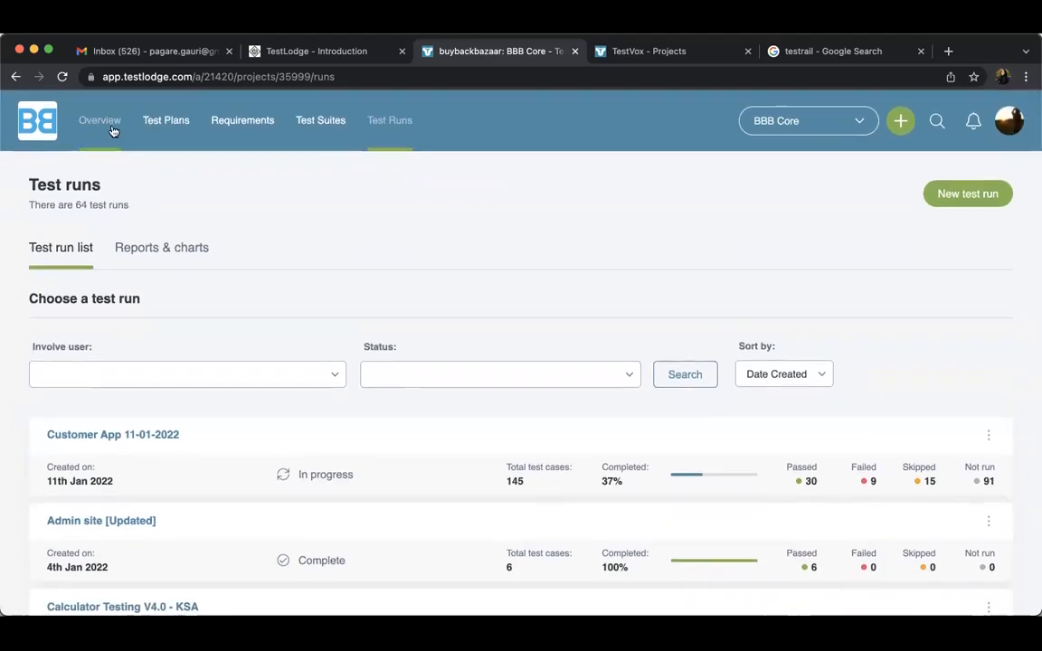
Review the BBB Core overview down to its project activity, and return to the test run list
click(113, 131)
scroll(418, 379, down, 10)
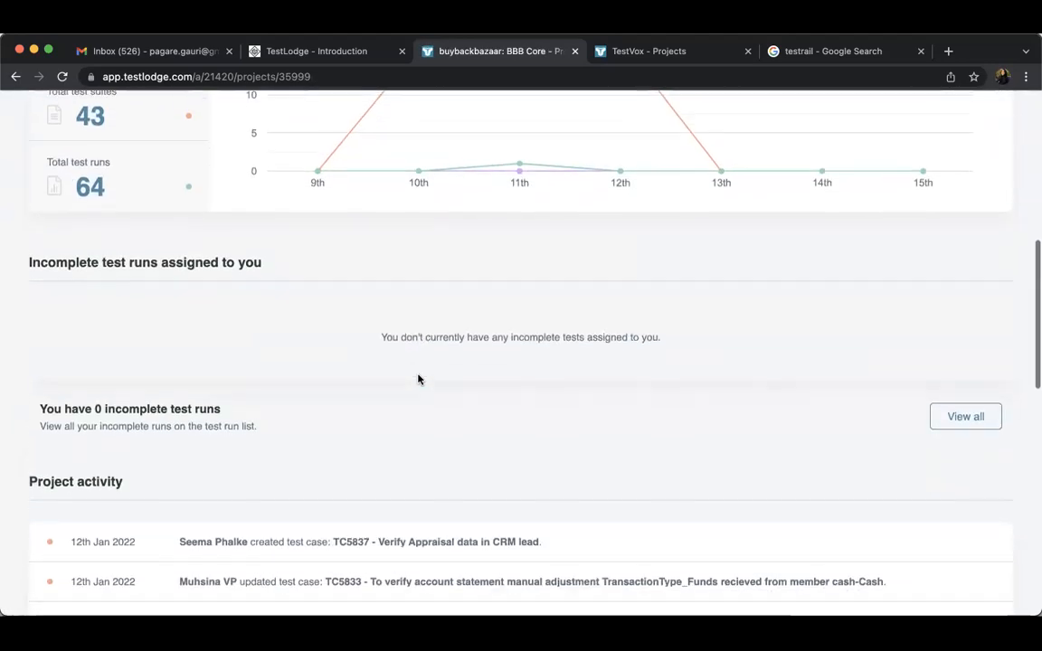
scroll(419, 378, down, 6)
scroll(419, 378, up, 15)
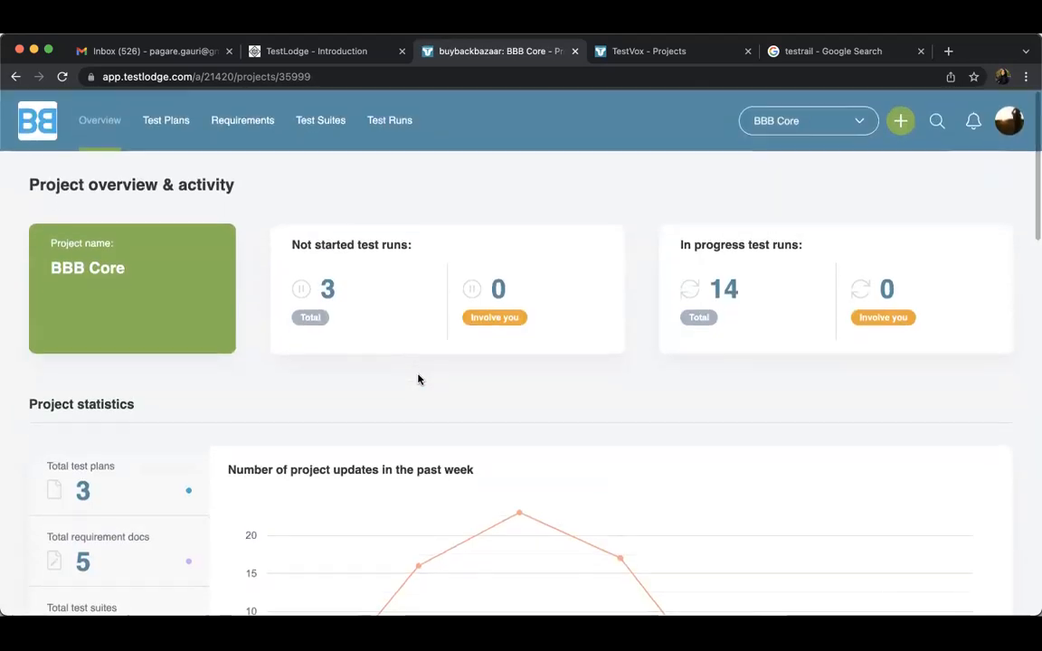
click(389, 121)
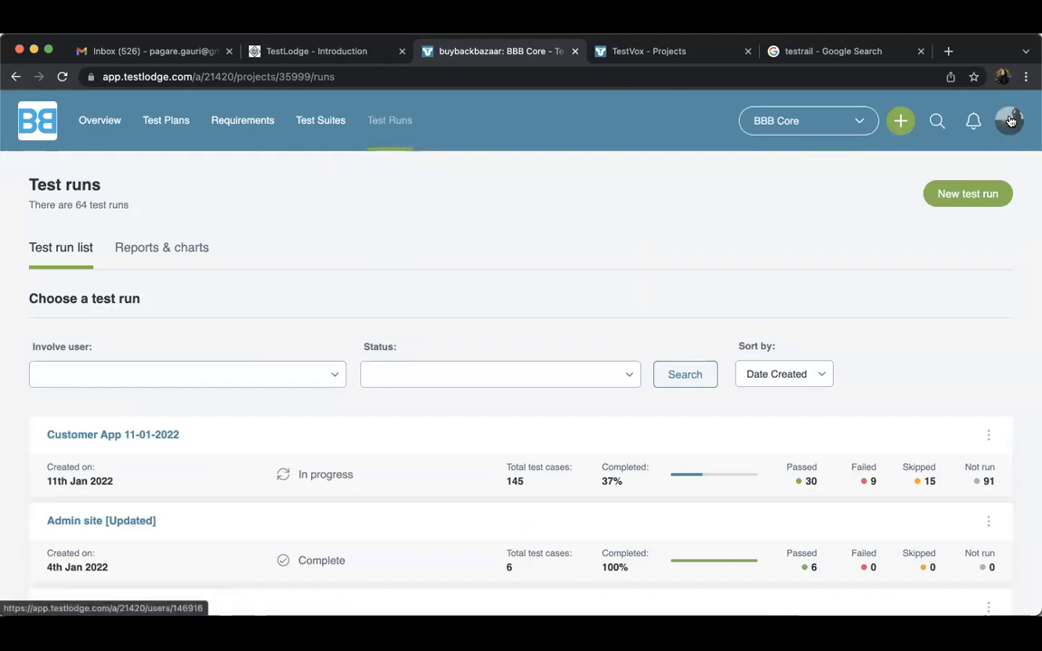
Switch to the TestVox projects page, try to open the TestVox project, and log out of the buybackbazaar profile
click(643, 45)
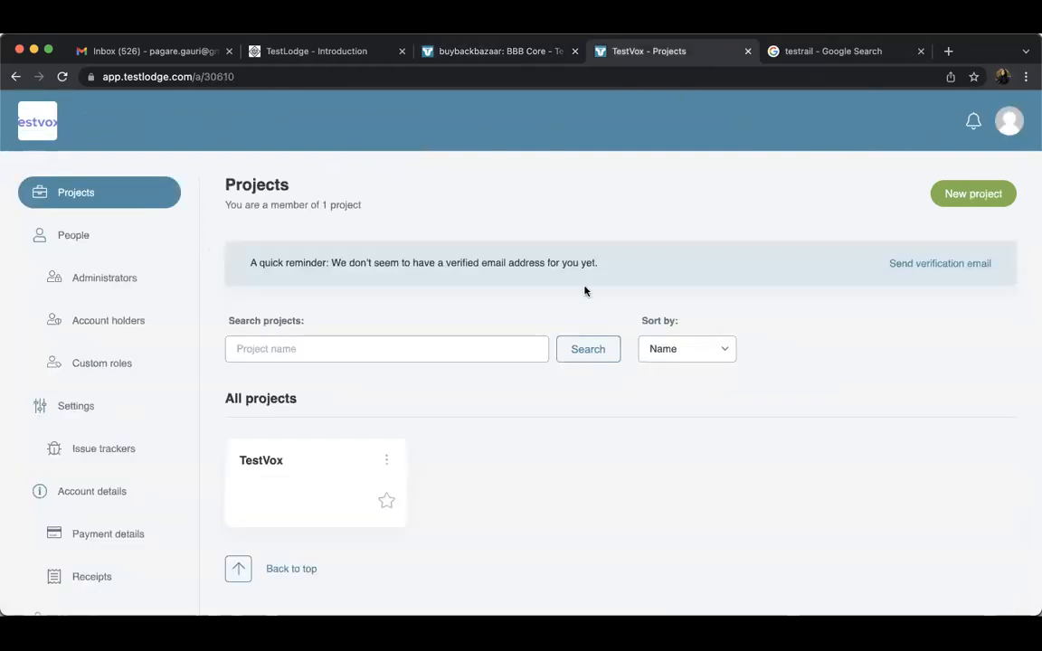
click(284, 490)
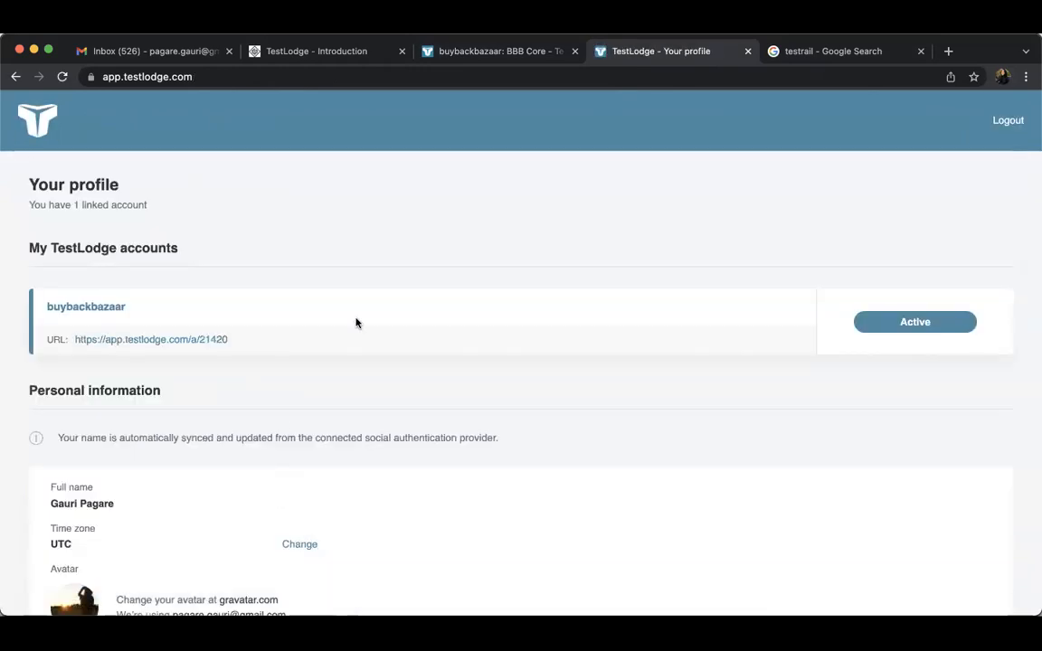
click(1006, 120)
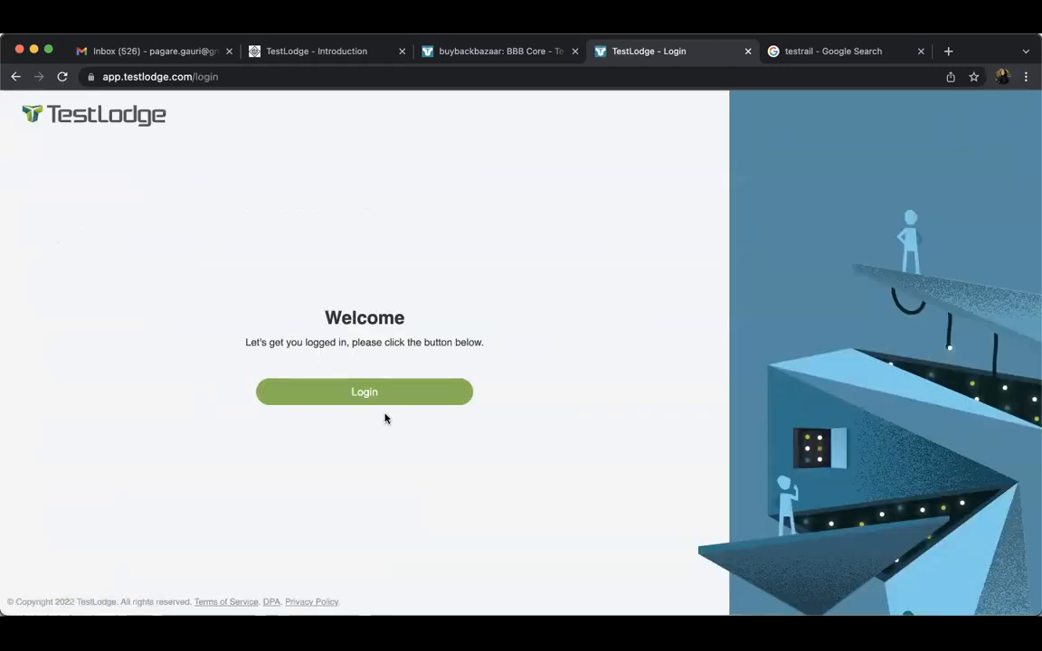
Log in to TestLodge with the saved e-mail address and password of the TestVox account
click(412, 391)
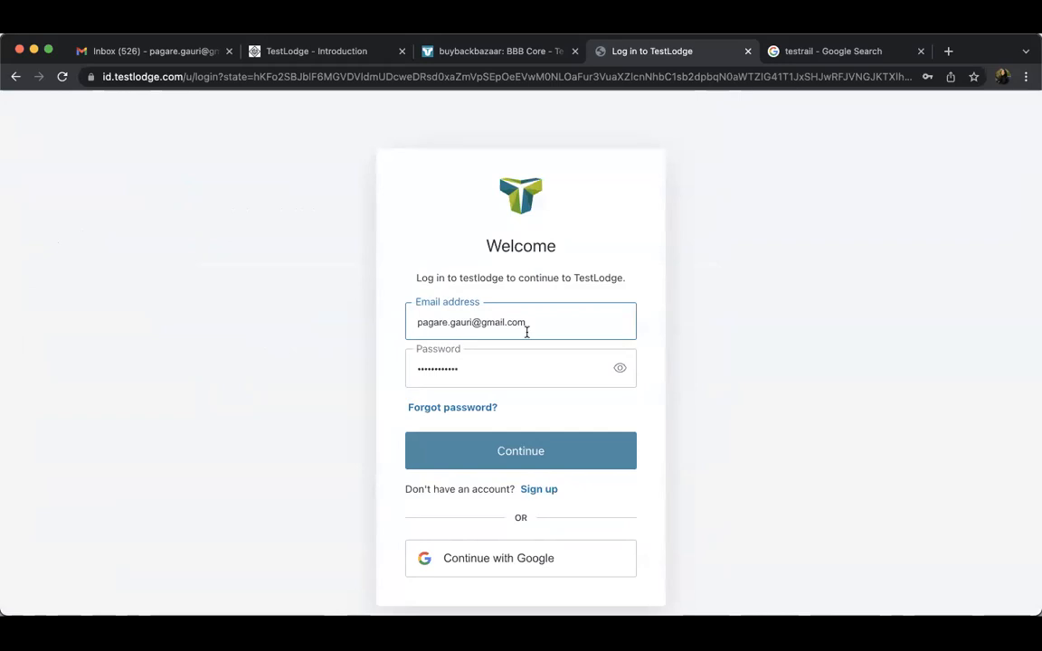
click(529, 324)
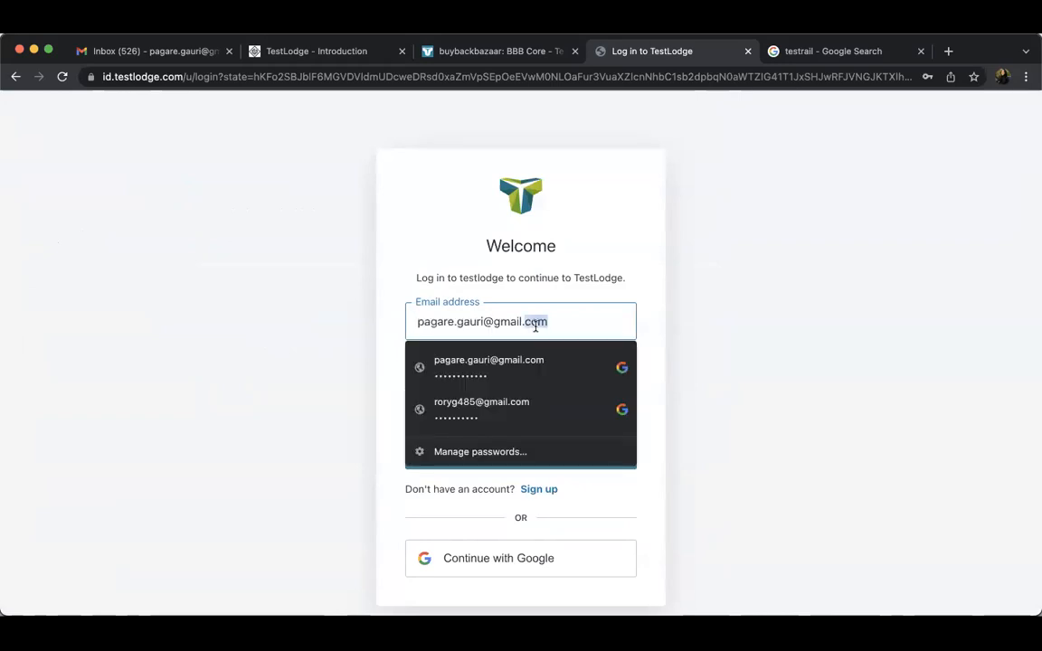
click(499, 400)
click(502, 464)
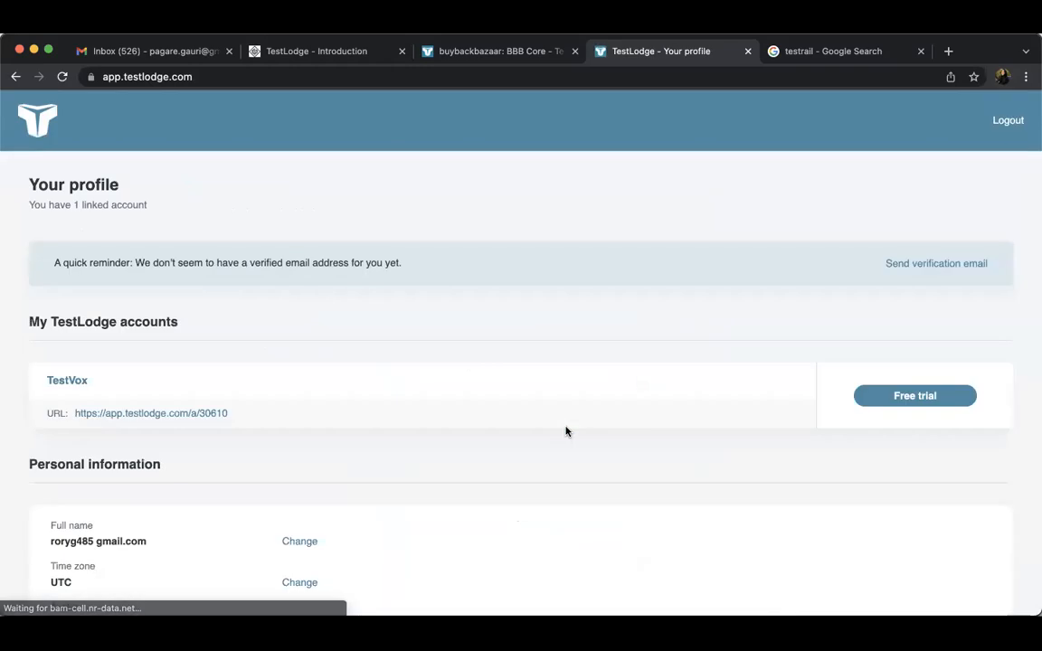
Open the TestVox project from the TestVox account and display its test run list
click(184, 415)
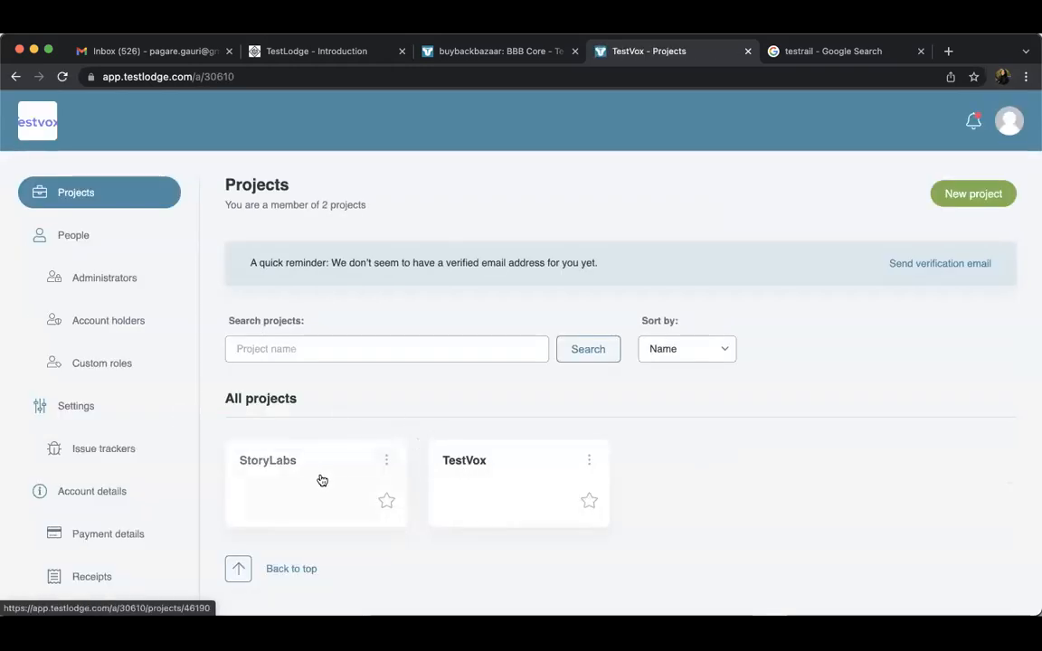
click(488, 472)
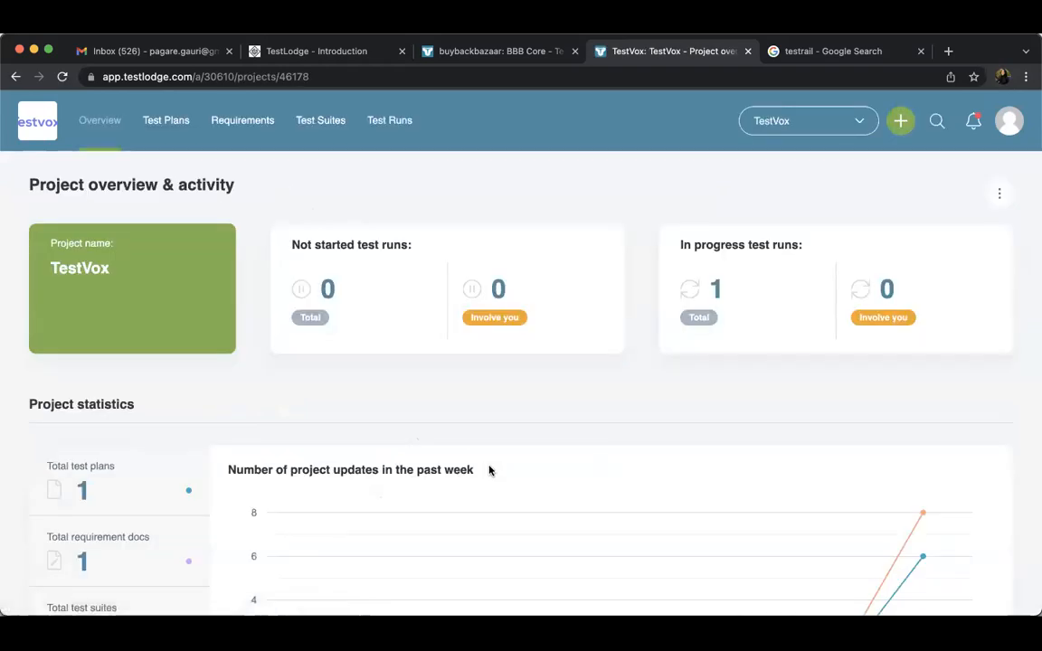
click(385, 129)
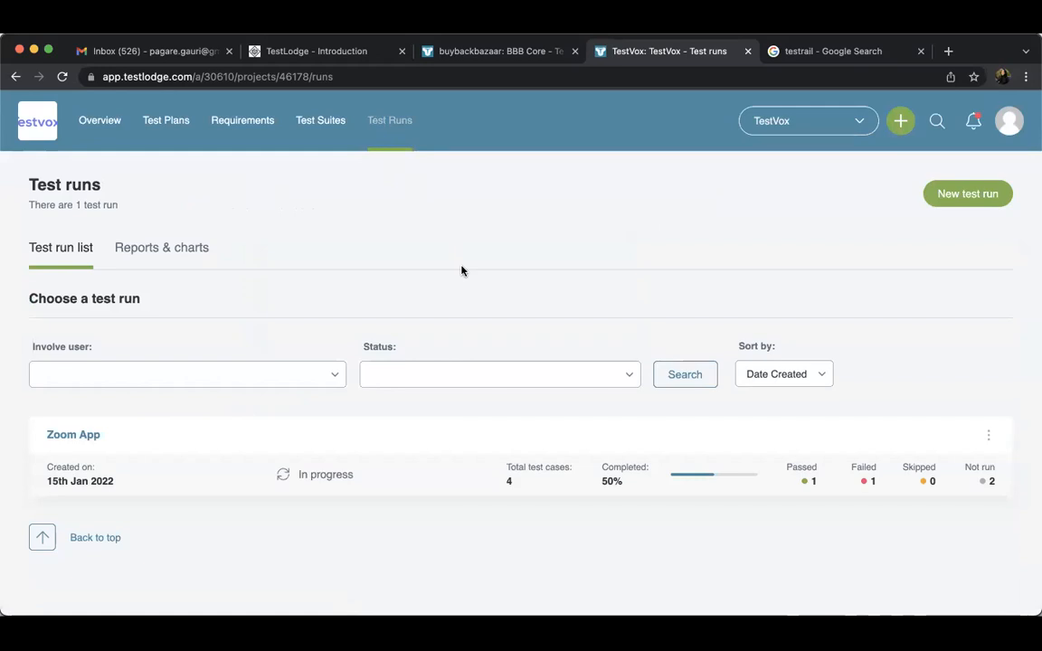
Review the TestVox project overview, including its management options, statistics, incomplete test runs and project activity
click(117, 122)
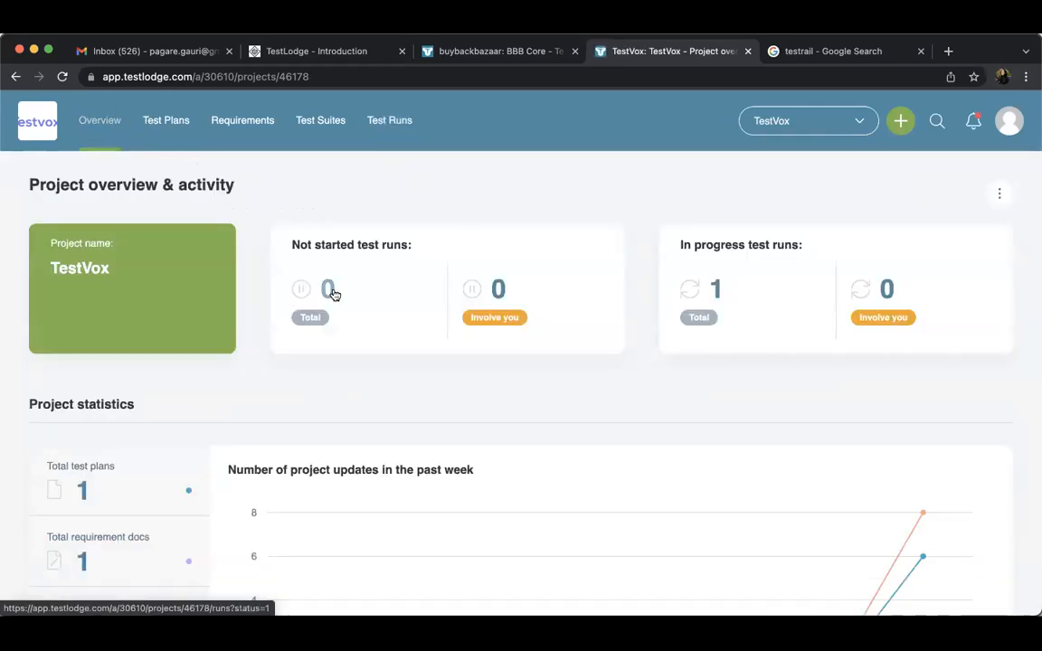
scroll(332, 294, down, 2)
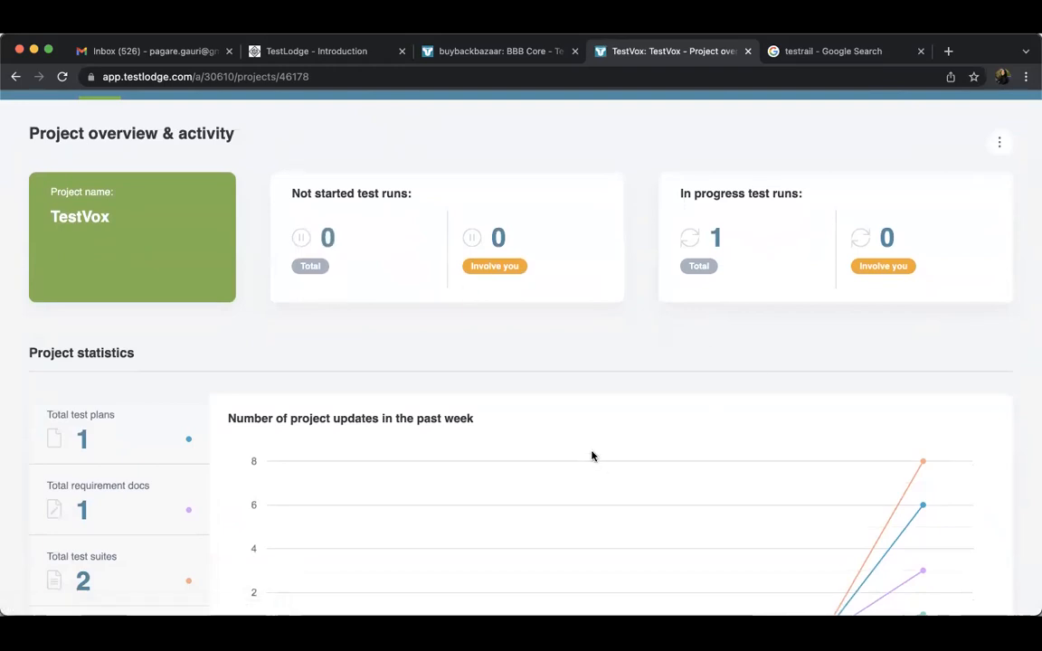
click(999, 143)
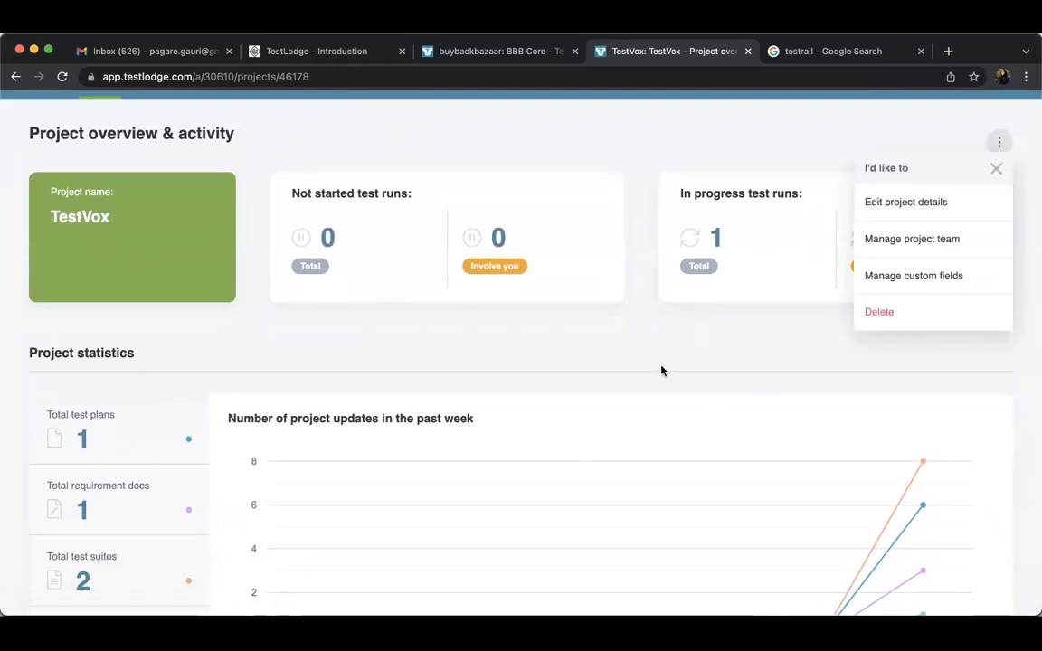
scroll(663, 370, down, 5)
scroll(661, 370, down, 3)
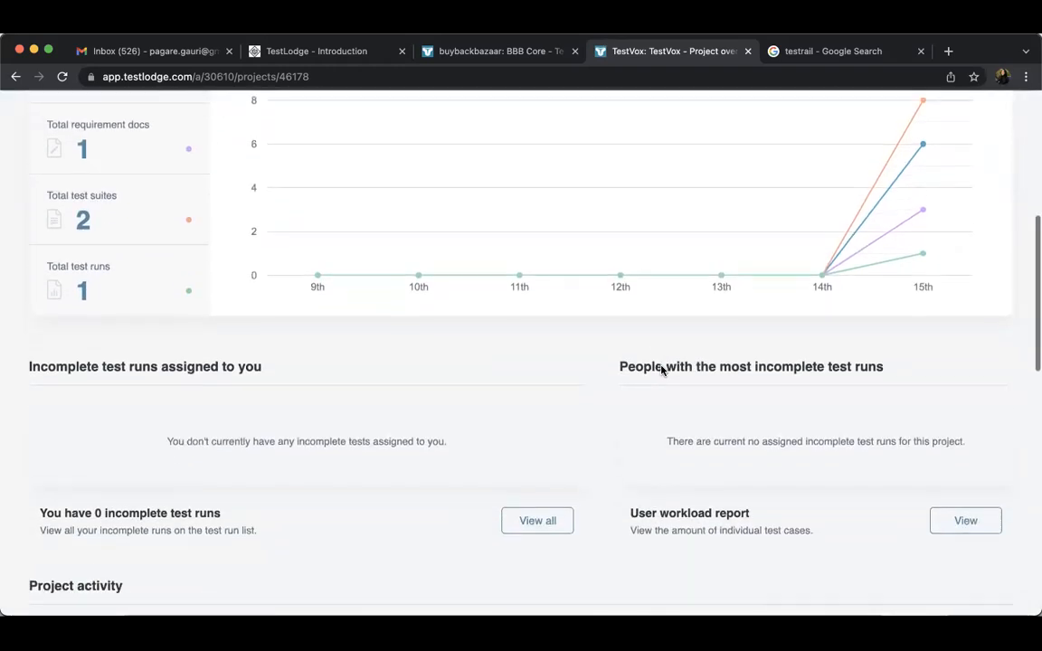
scroll(661, 370, up, 8)
scroll(662, 370, down, 8)
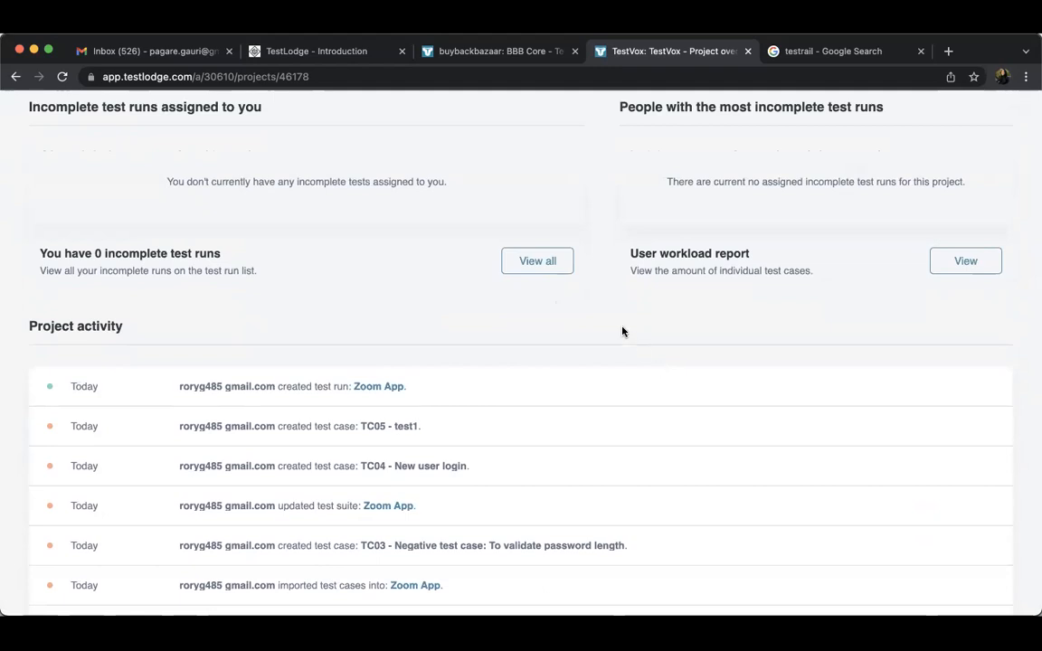
scroll(600, 312, up, 8)
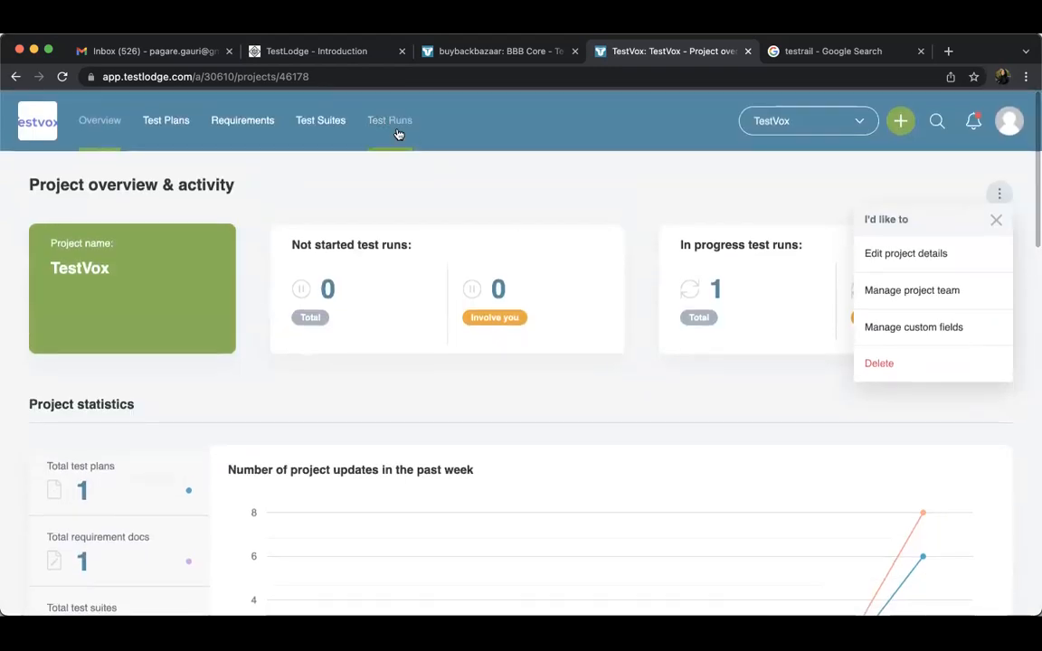
Check the available actions for the Zoom App test run and the Zoom App test suite, and return to the test run list
click(380, 122)
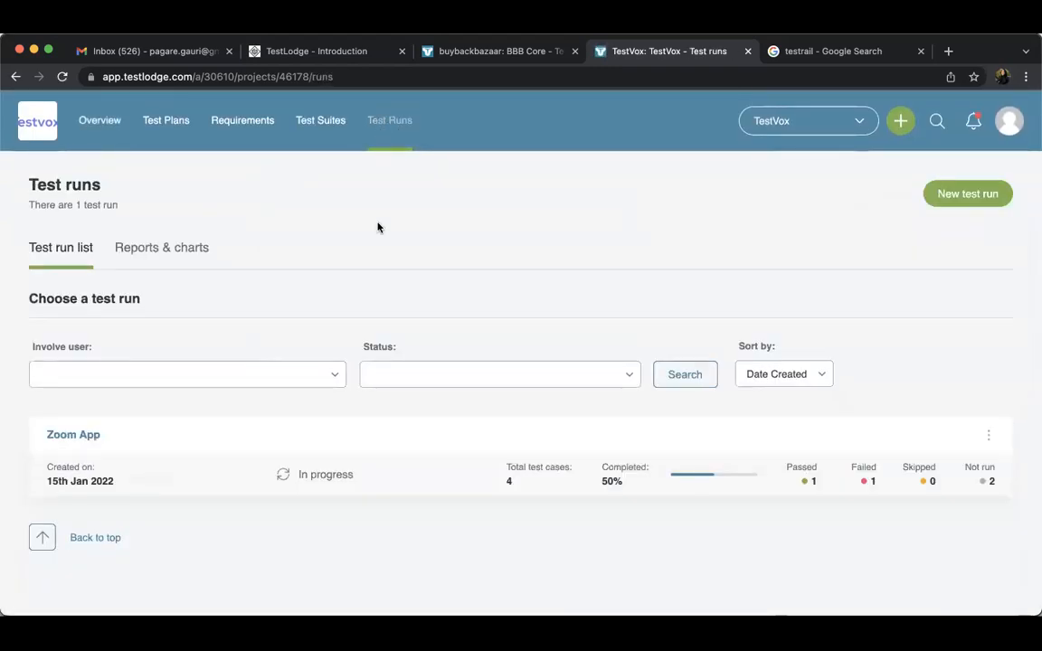
click(989, 437)
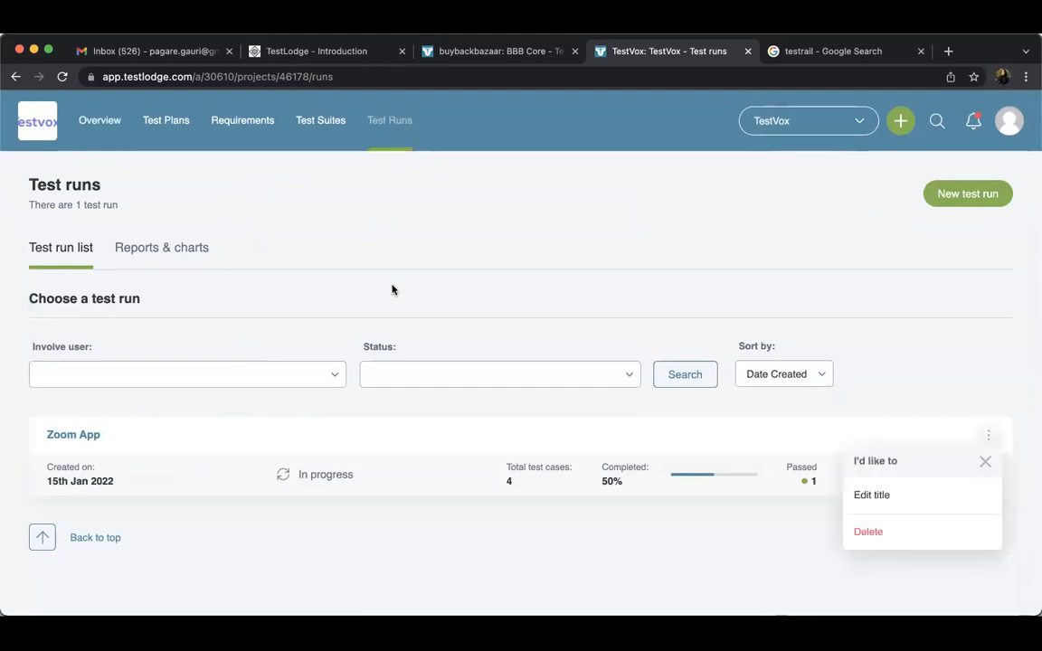
click(313, 125)
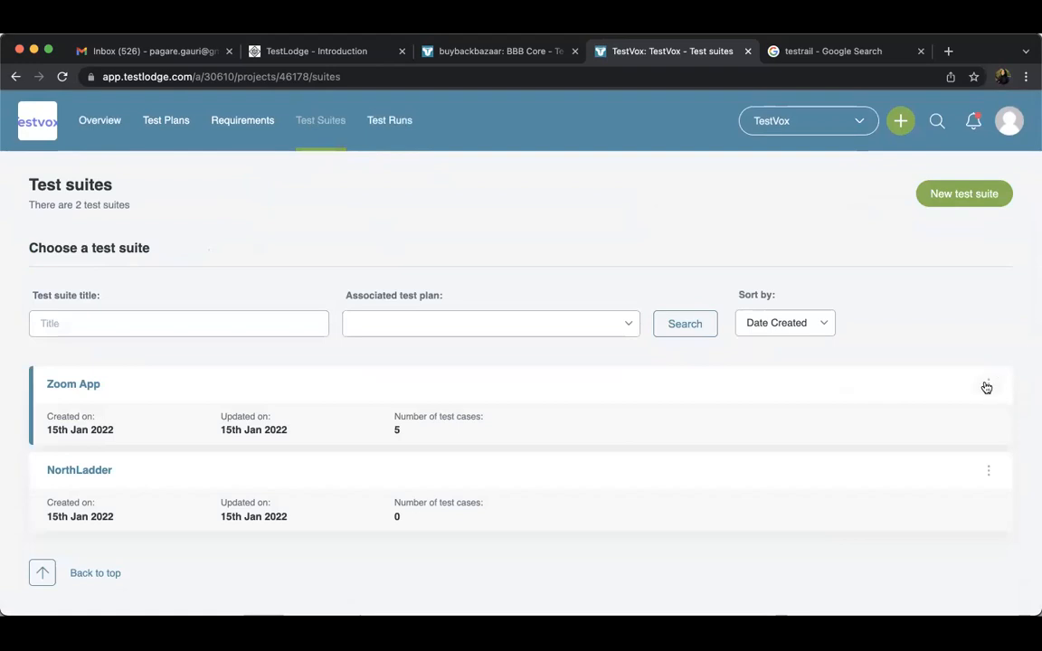
click(988, 386)
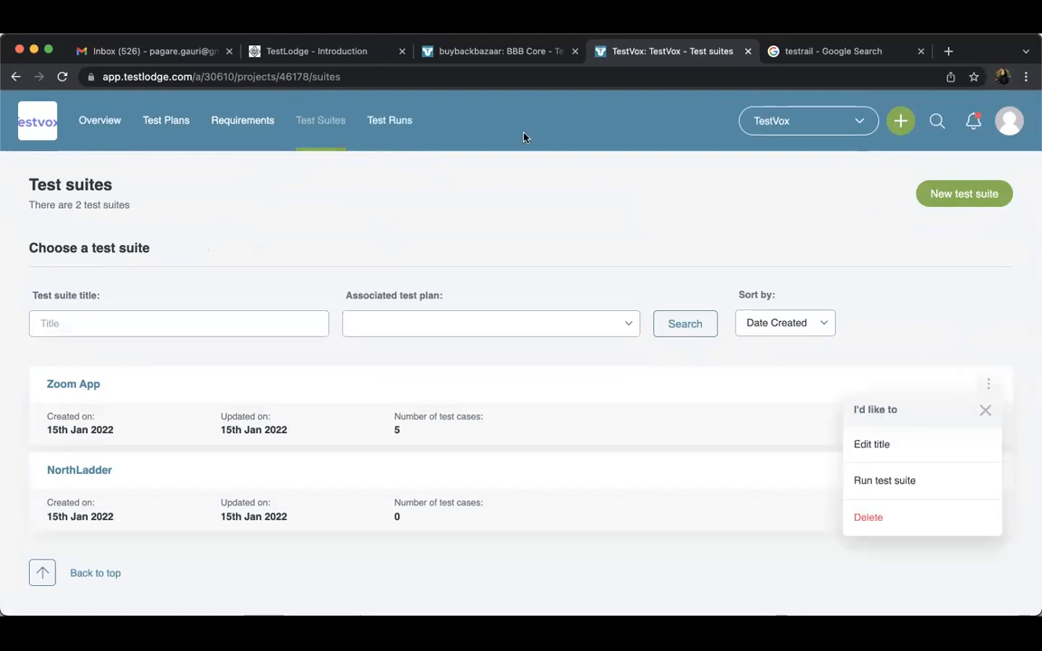
click(402, 124)
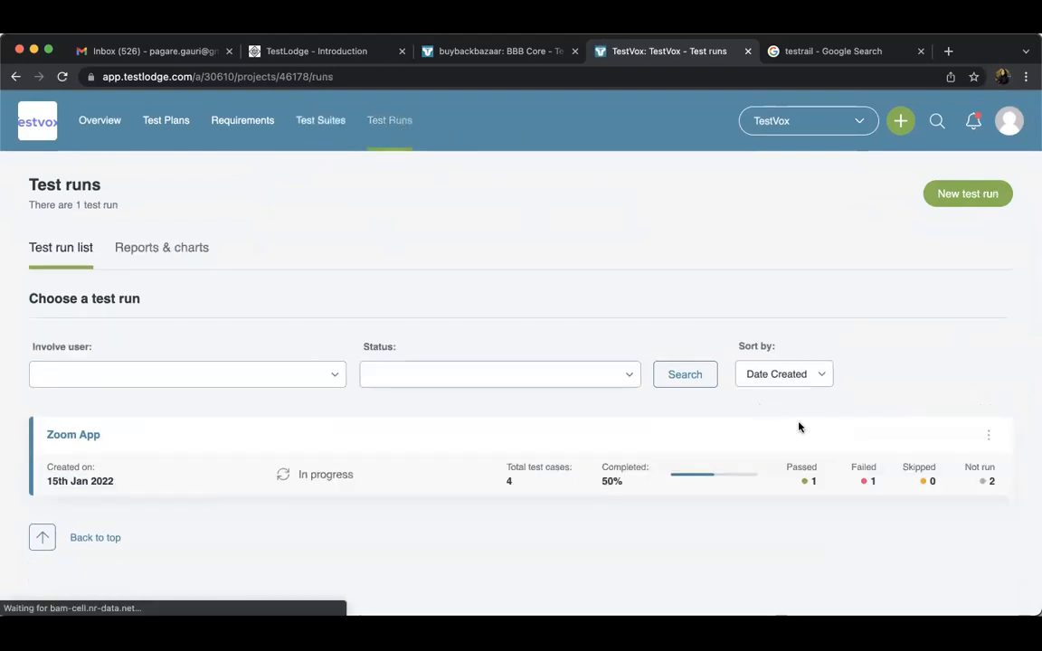
Open the Zoom App test run, view its export format choices, and close them without exporting
click(83, 442)
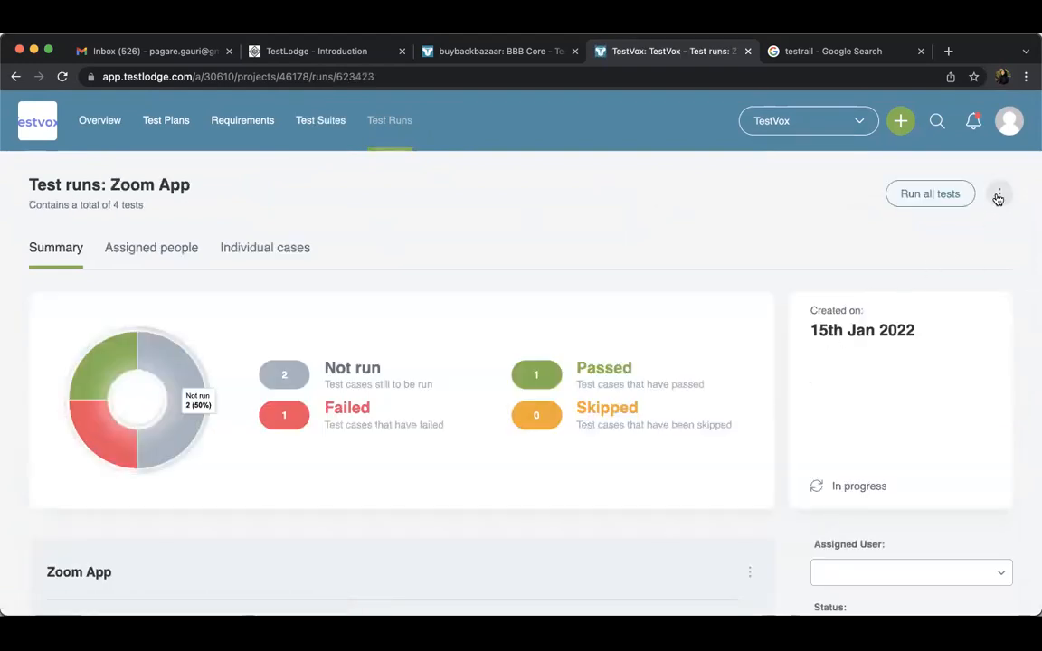
click(998, 196)
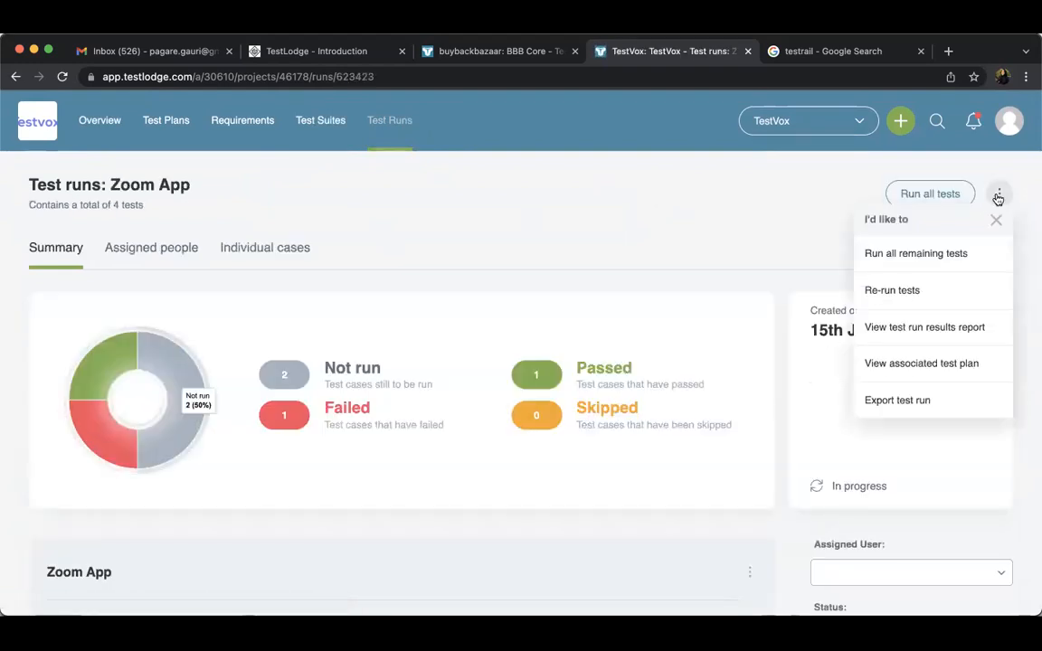
click(909, 402)
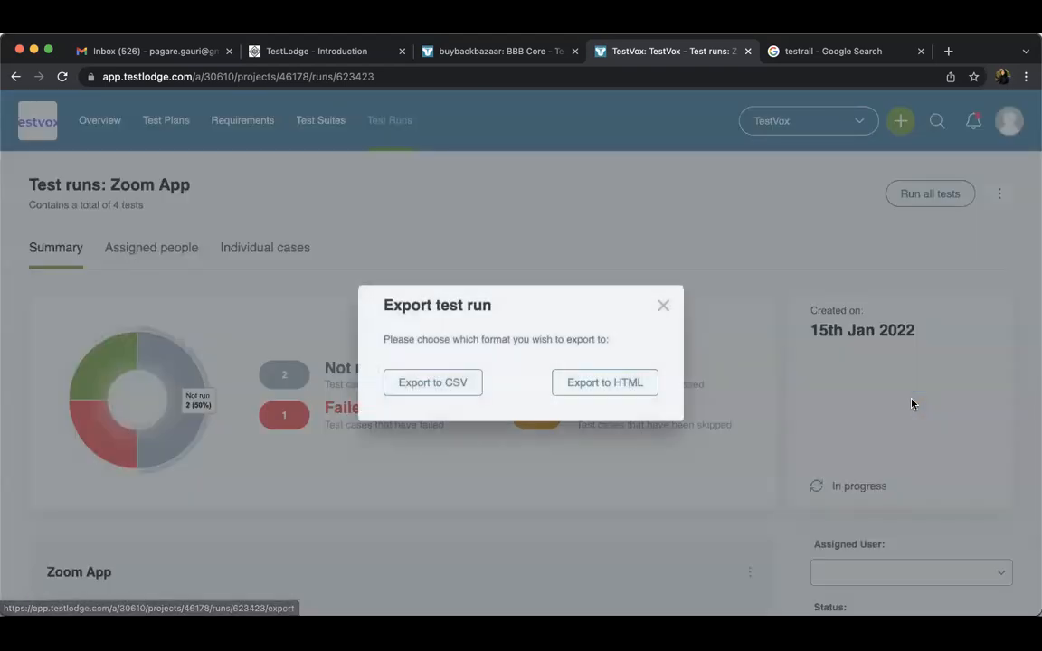
click(662, 307)
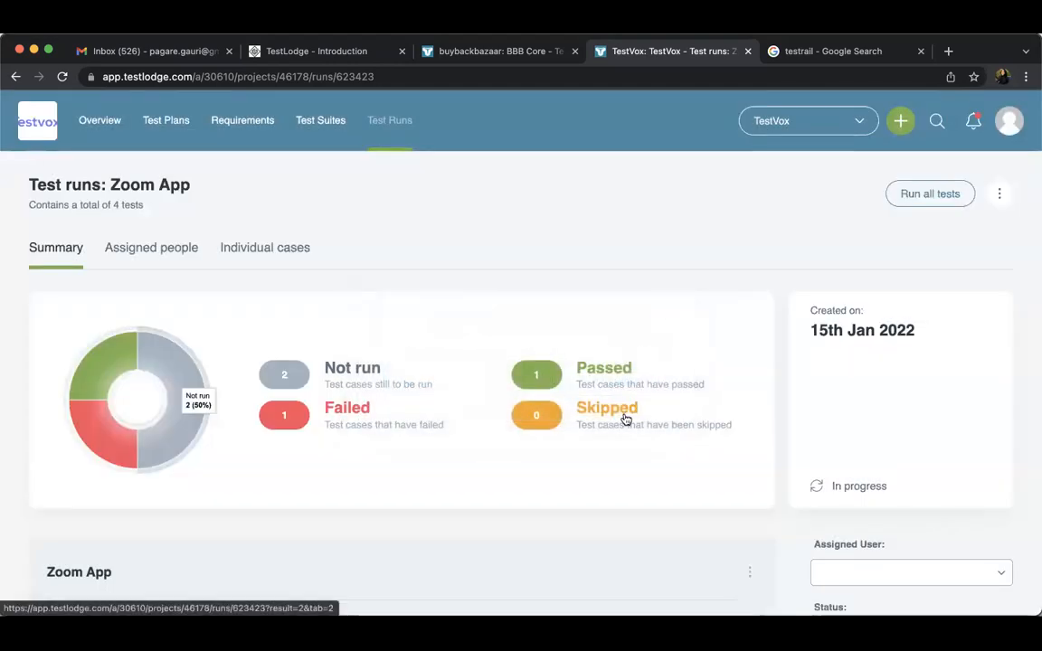
scroll(625, 419, down, 3)
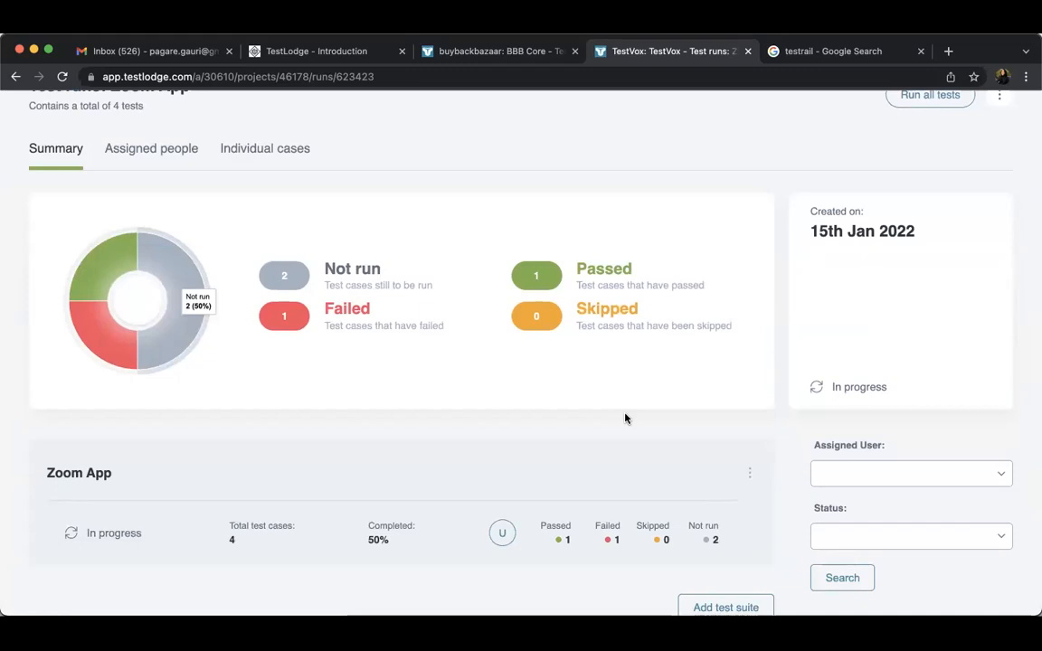
scroll(625, 419, up, 3)
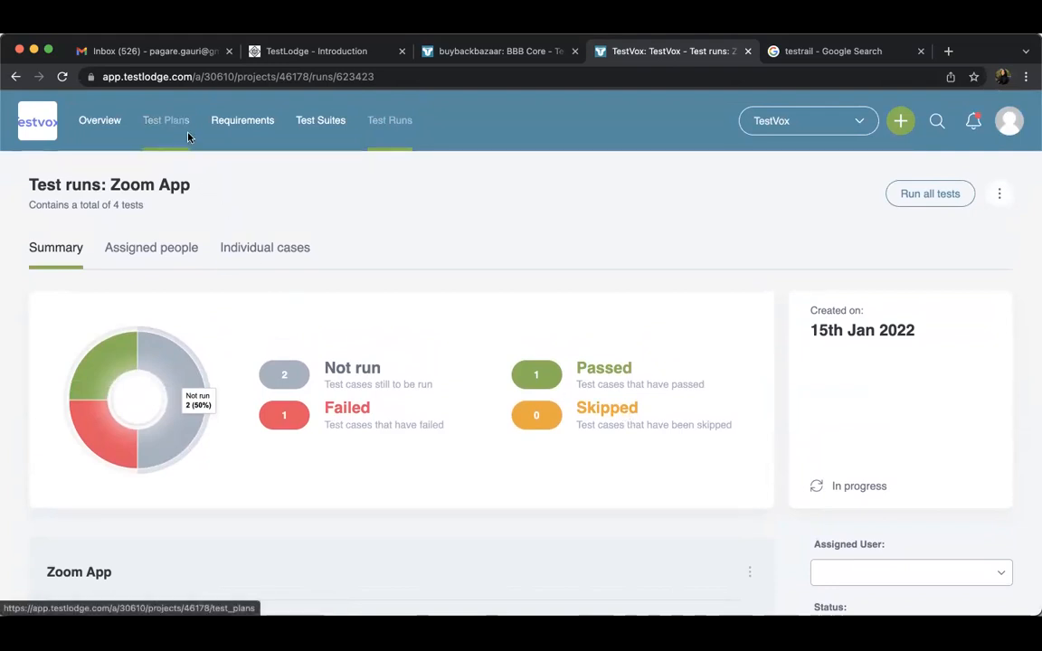
Open the TestRail Test Case Management Software page from the Google results for testrail and examine its introduction and sample test run
click(817, 55)
scroll(428, 423, down, 2)
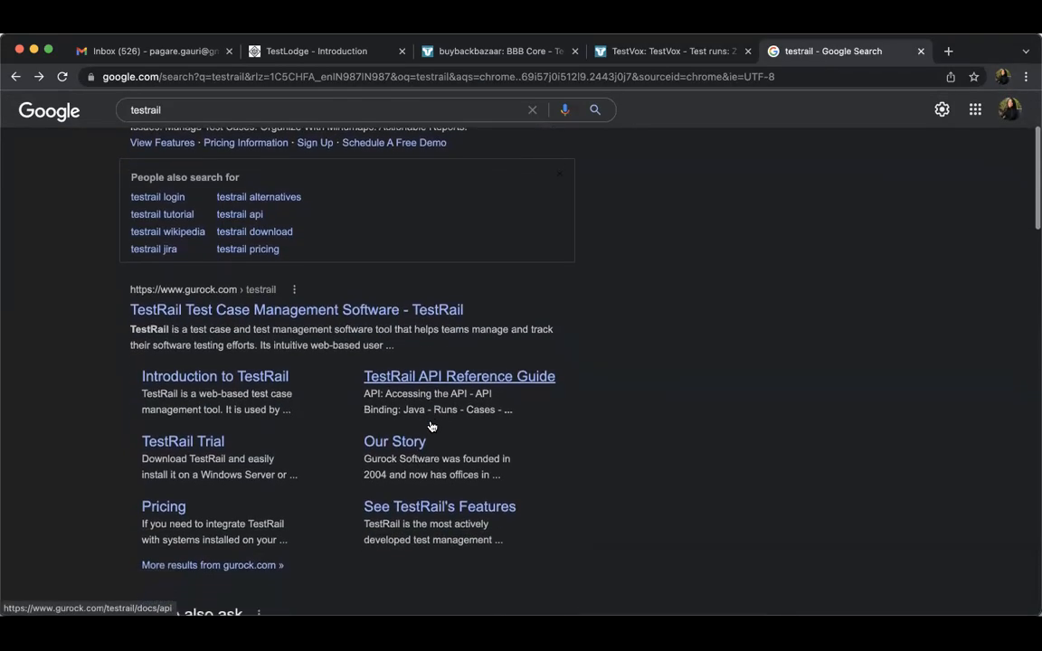
click(424, 312)
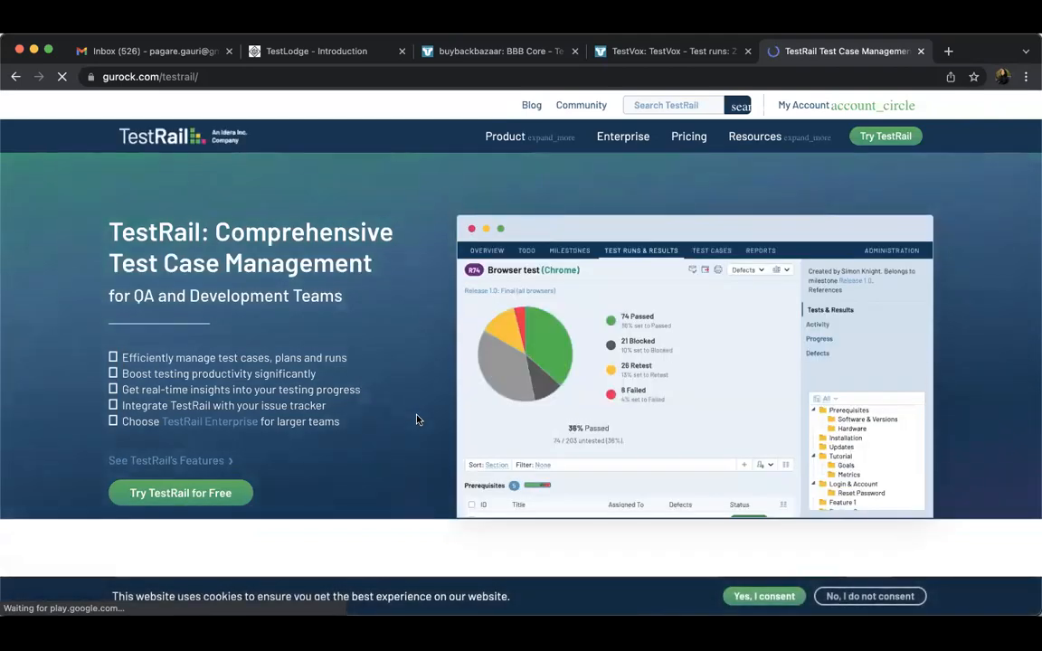
scroll(417, 419, down, 2)
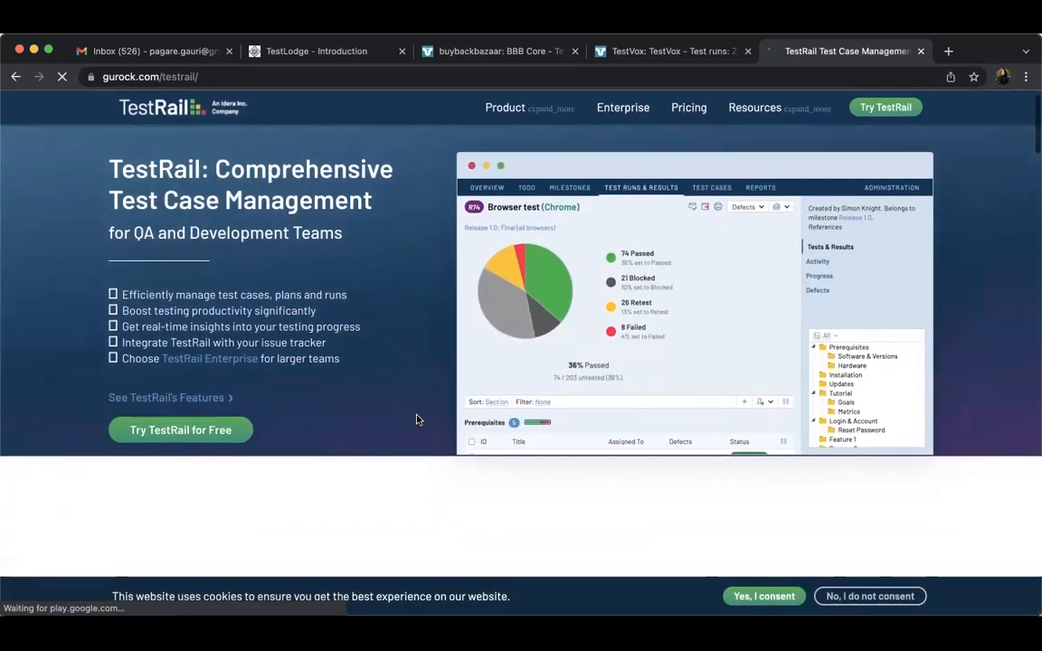
scroll(417, 418, up, 2)
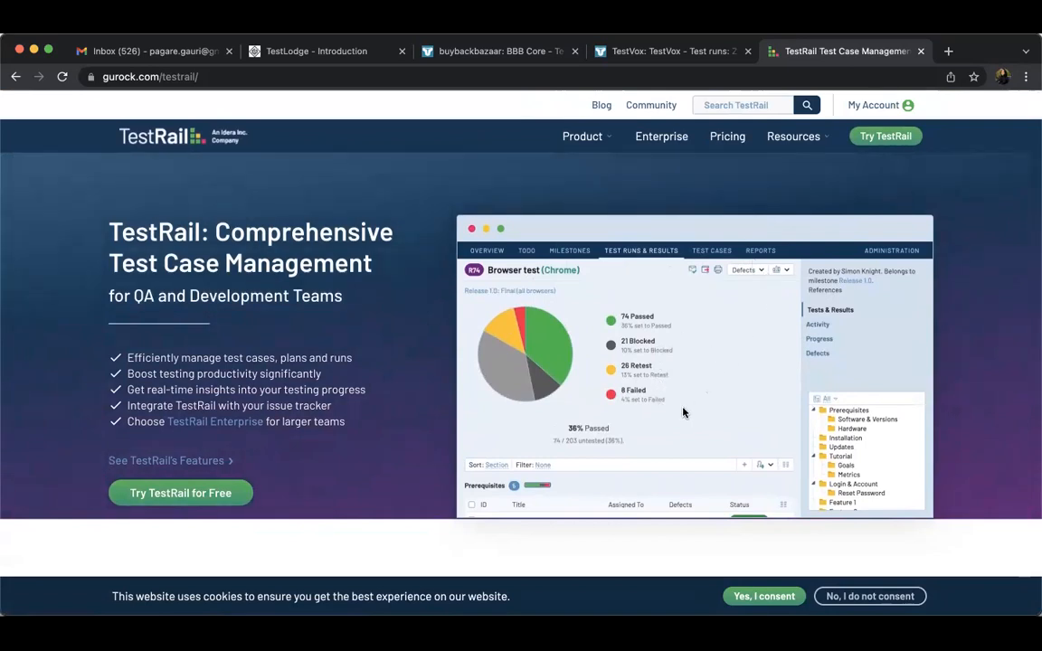
scroll(627, 420, down, 2)
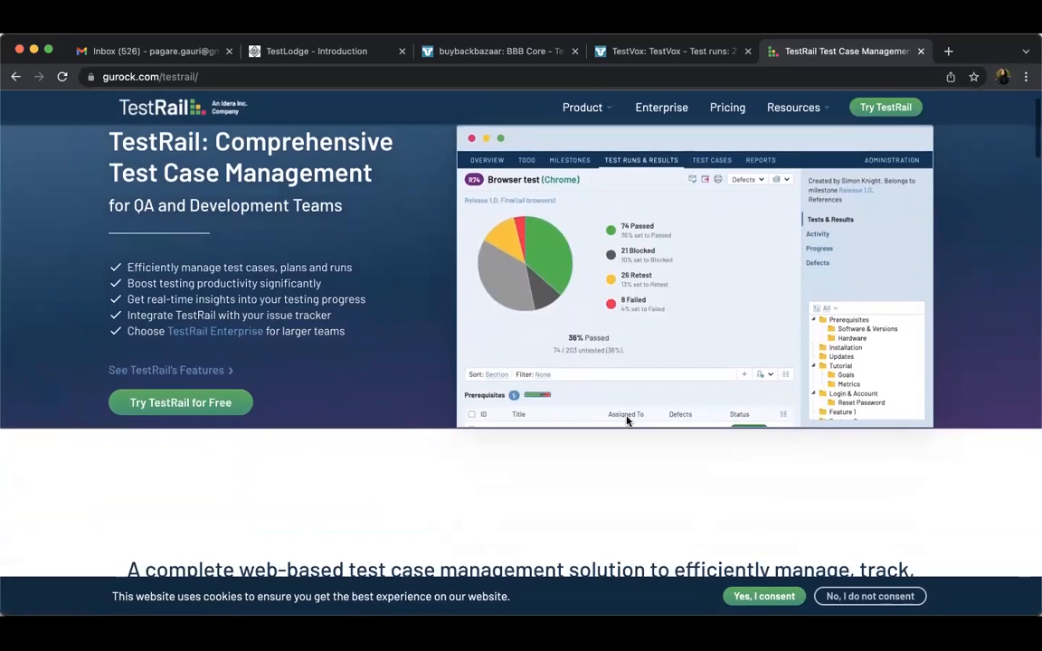
scroll(626, 420, up, 2)
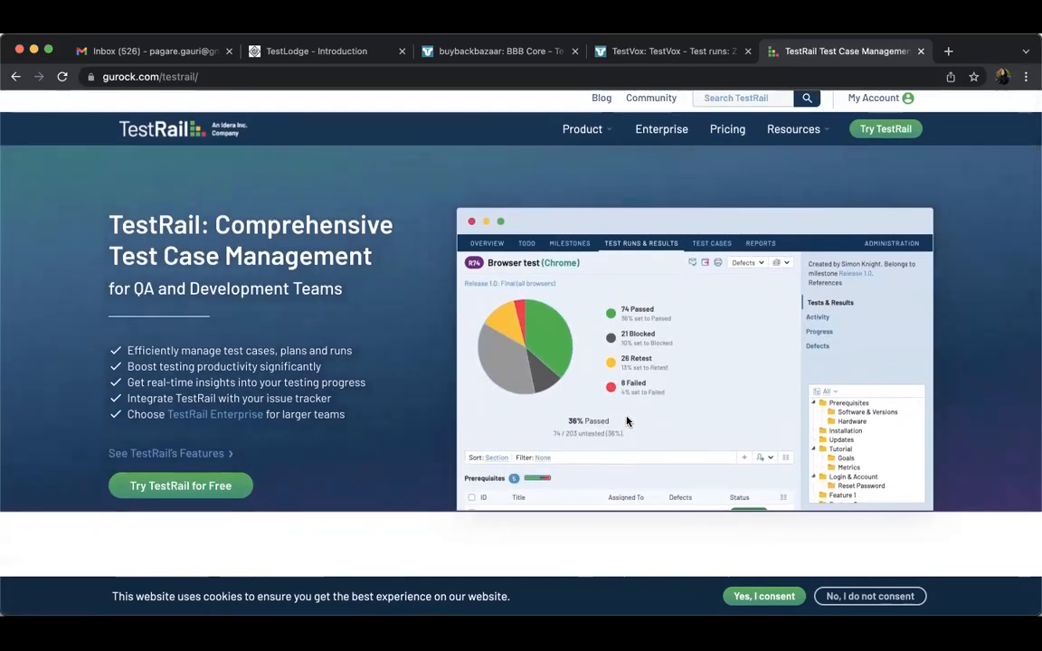
scroll(627, 421, down, 1)
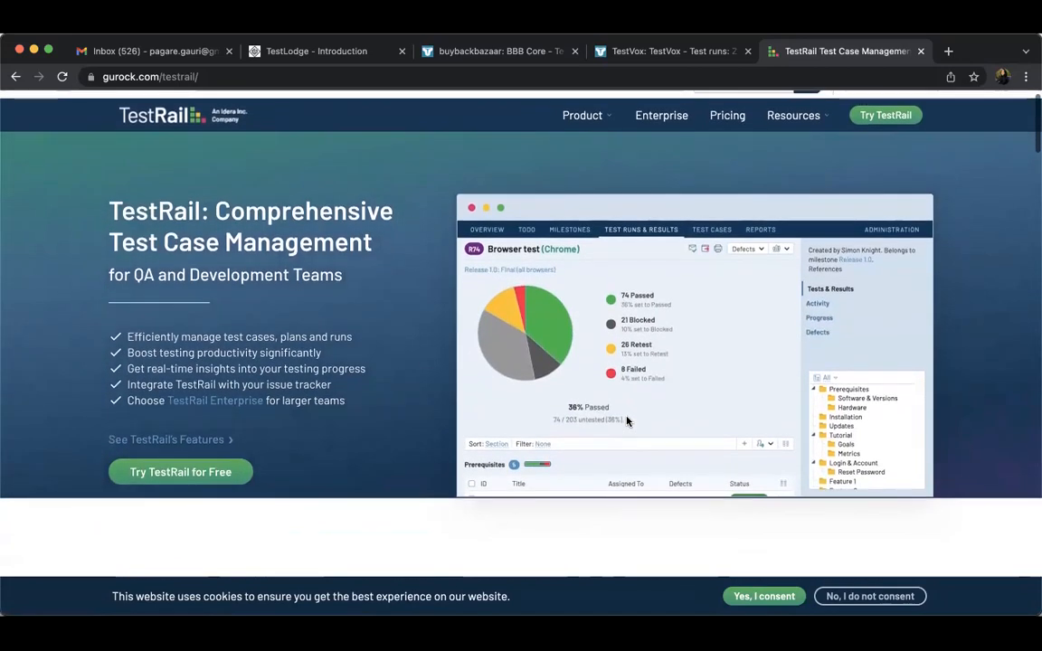
scroll(627, 421, up, 1)
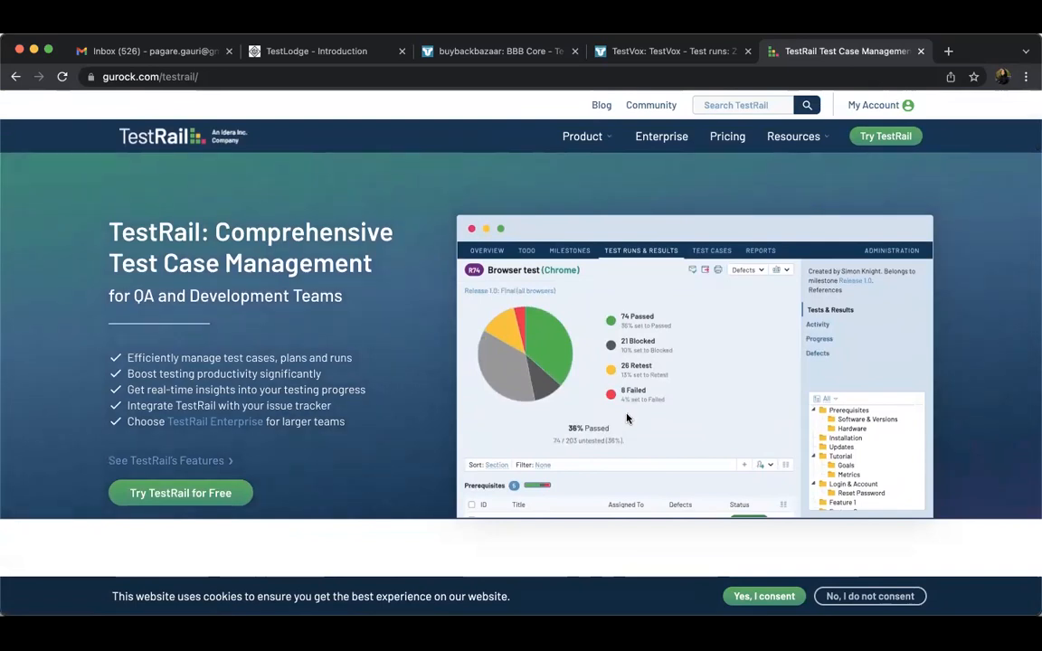
Switch to the TestVox project in TestLodge, view its overview and test plan list, and return to the project overview
click(652, 51)
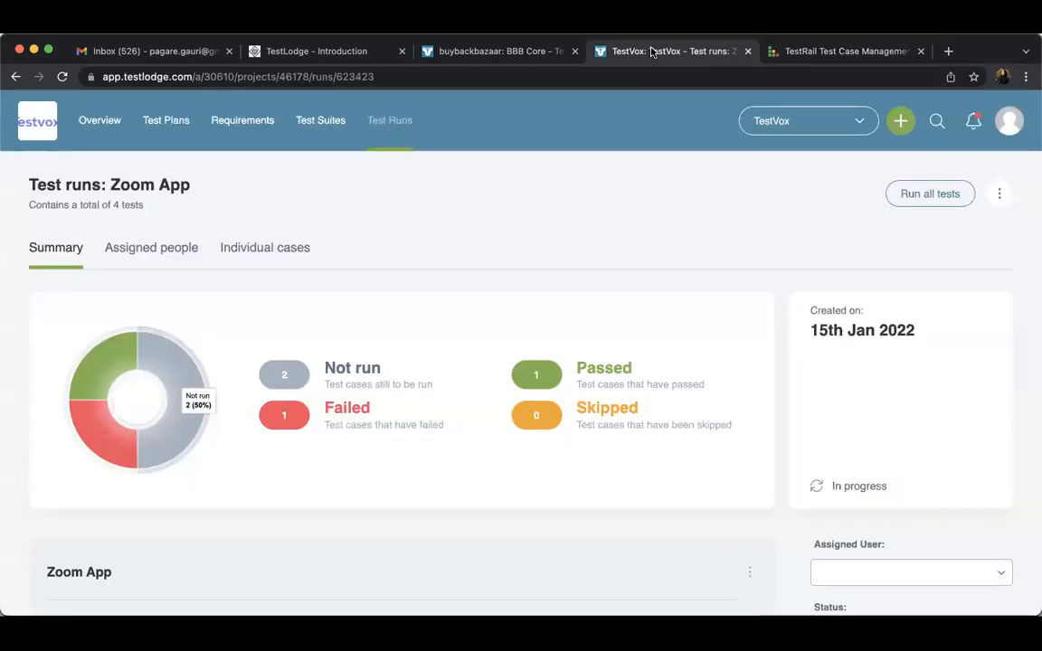
click(102, 126)
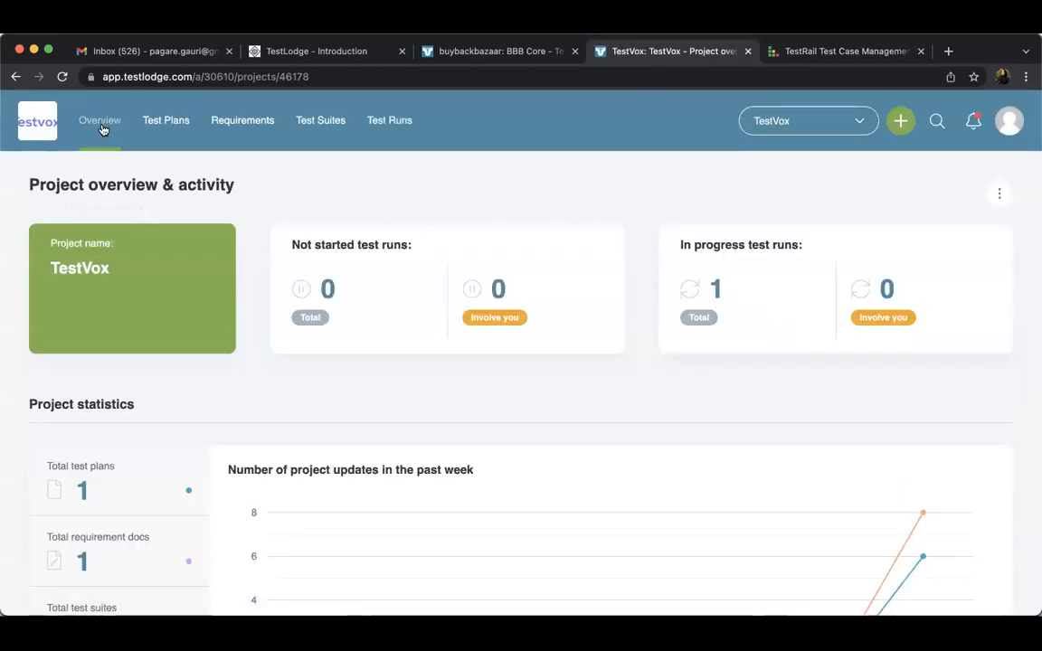
click(169, 130)
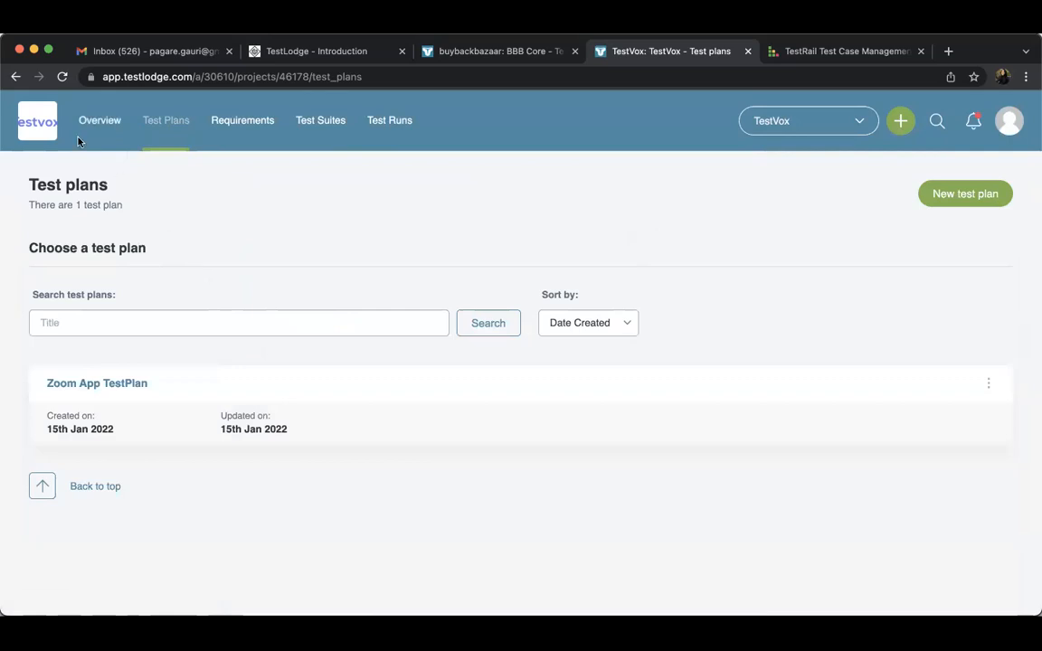
click(110, 121)
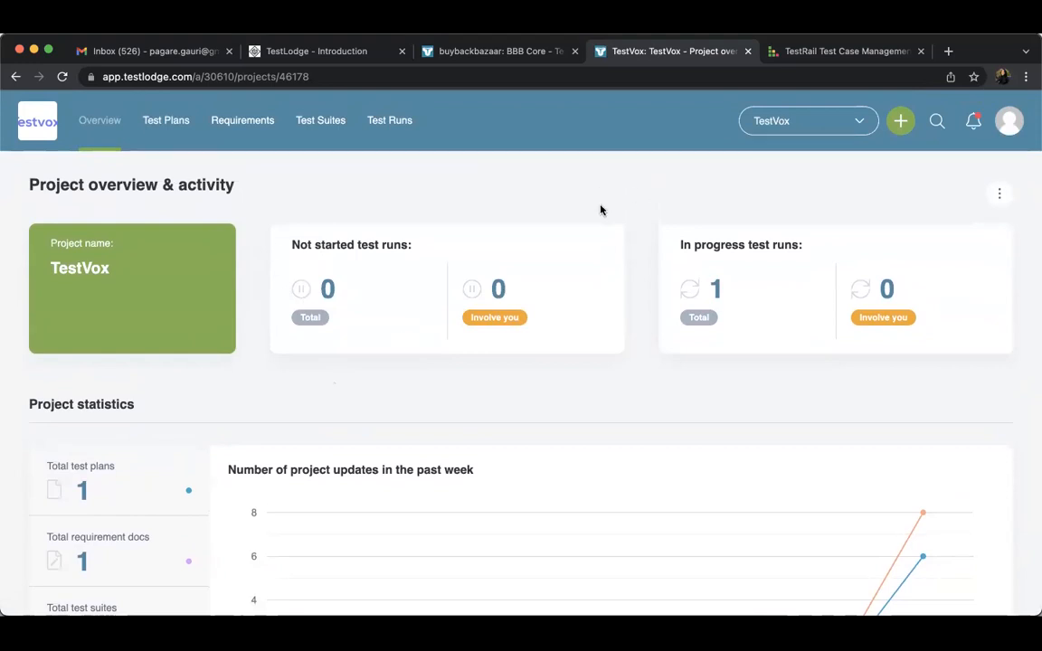
Switch to the TestRail website and review its feature highlights and Jira integration section, returning to the page's introduction
click(798, 54)
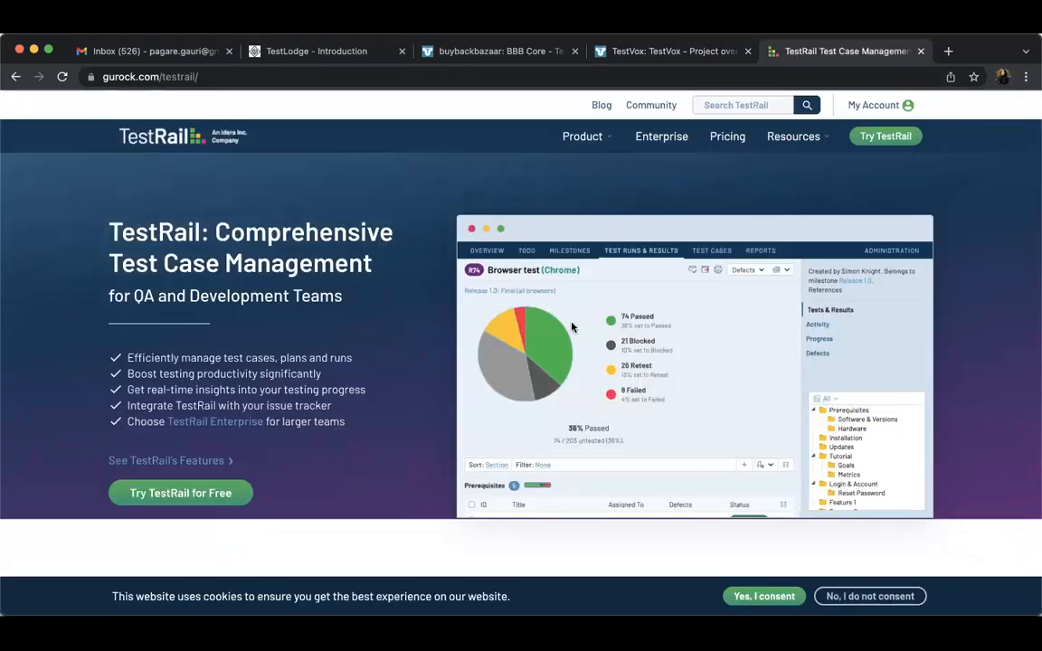
scroll(572, 327, down, 5)
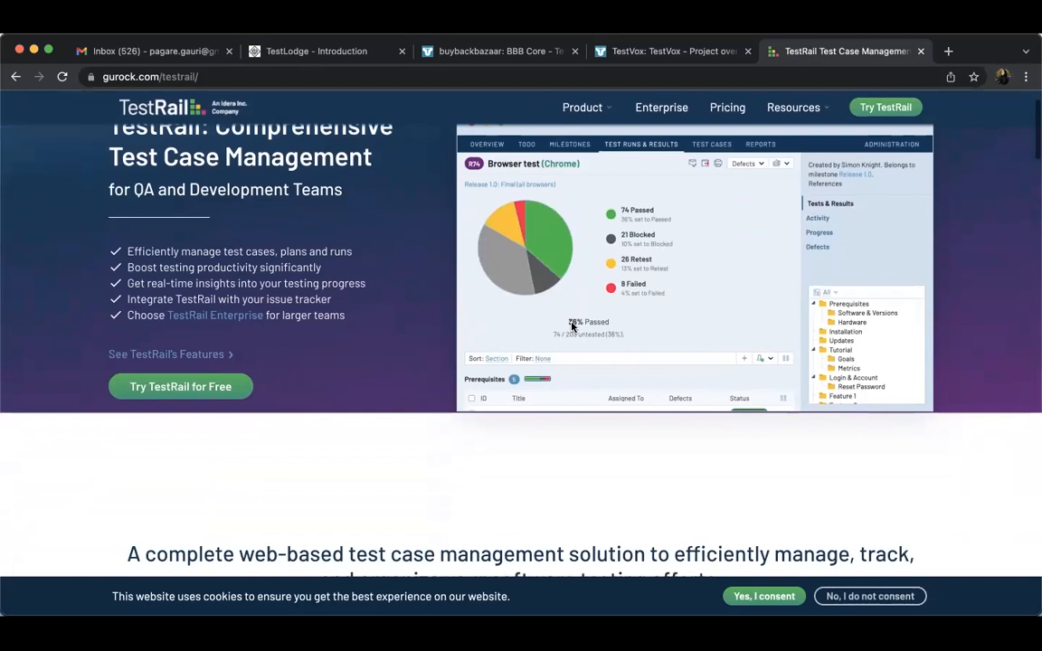
scroll(572, 328, down, 7)
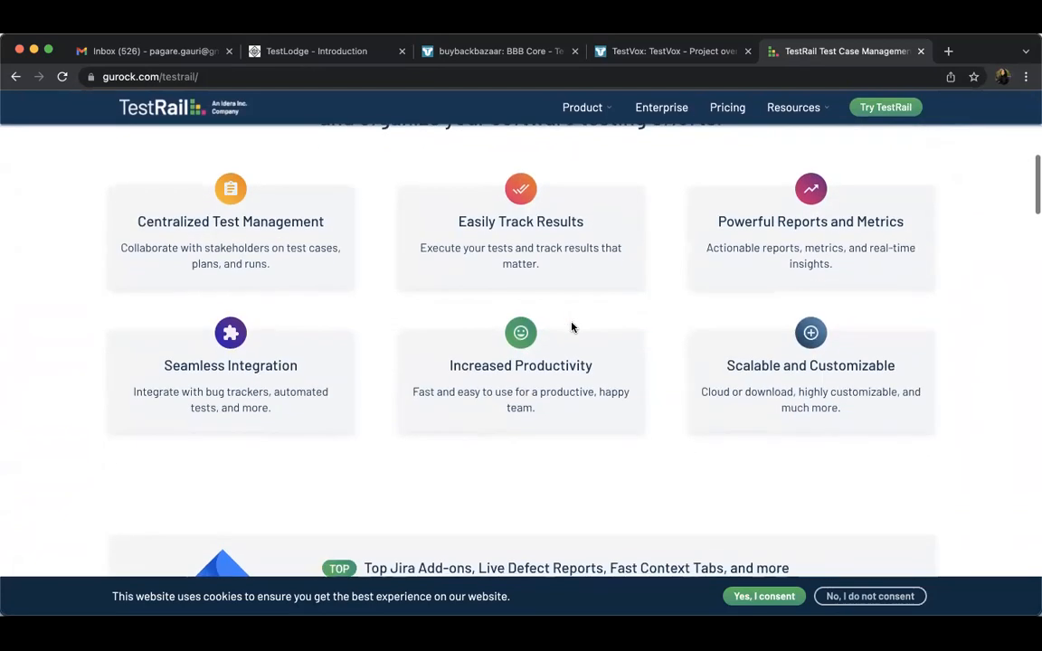
scroll(572, 328, down, 4)
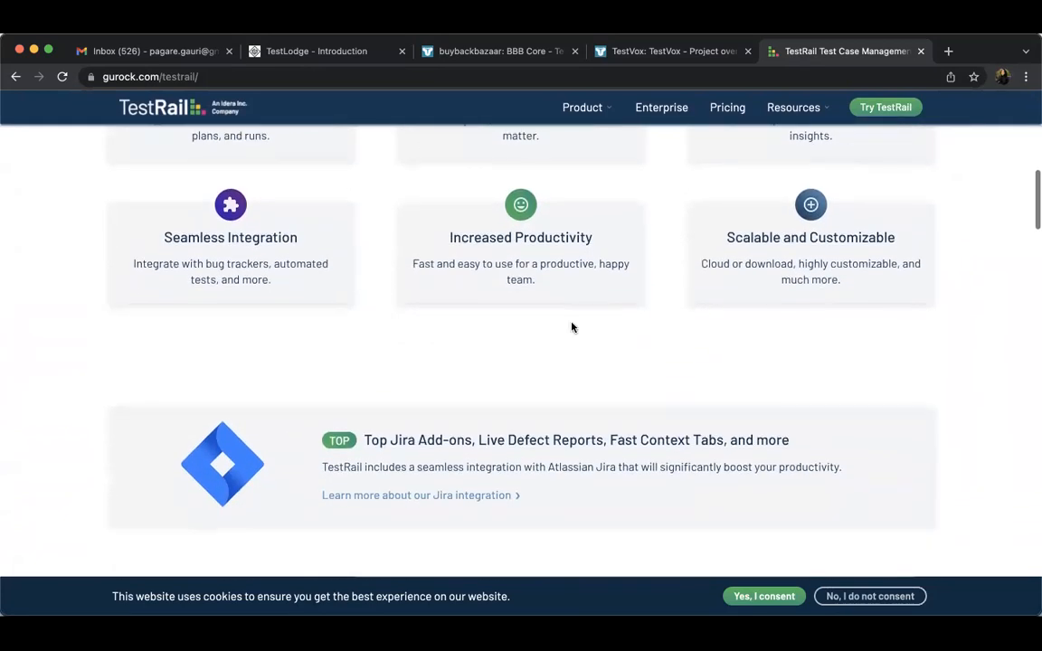
scroll(572, 327, up, 7)
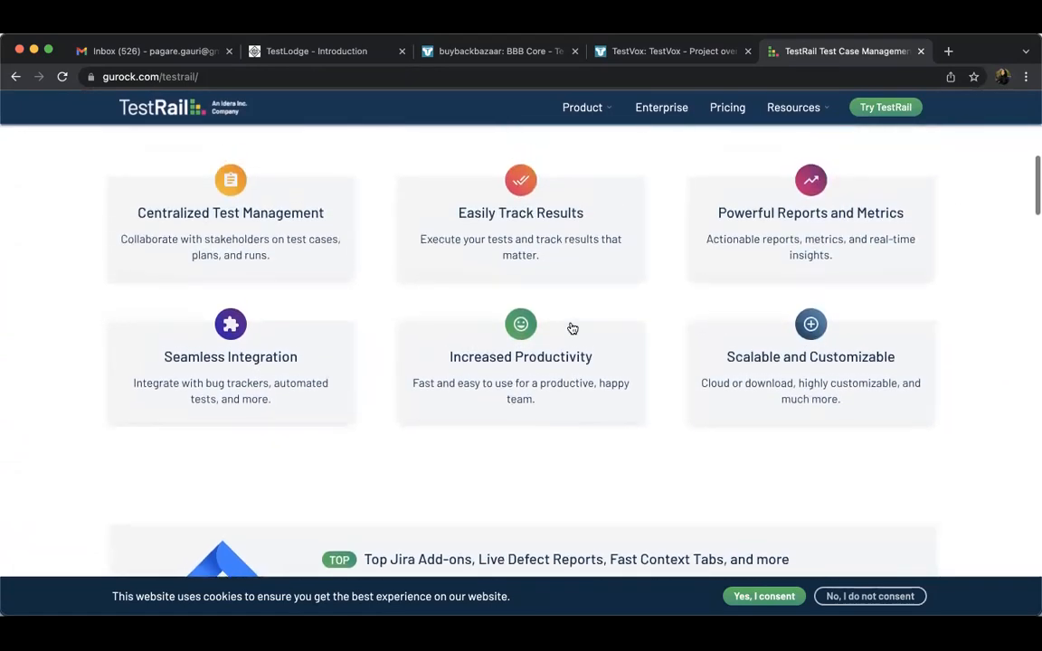
scroll(572, 328, up, 6)
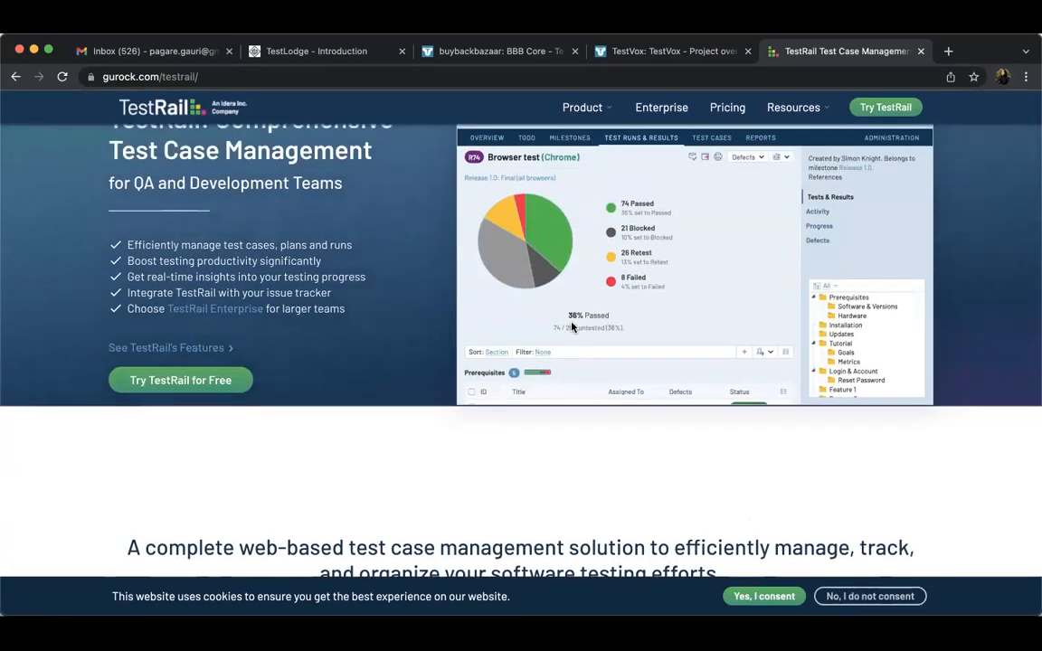
scroll(572, 327, up, 3)
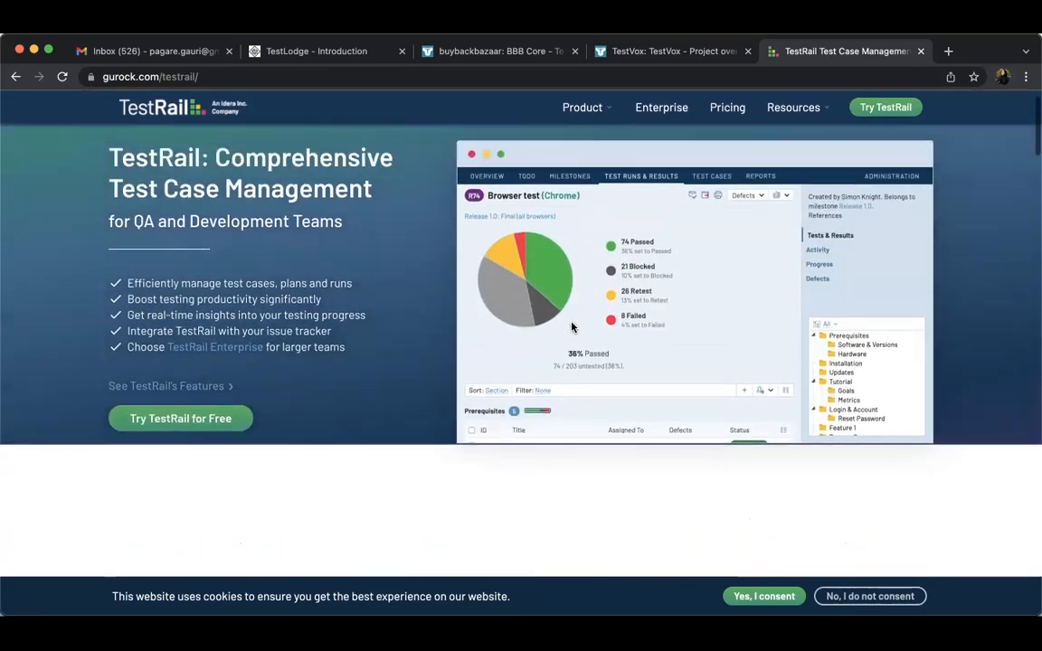
Compare the TestRail page with the TestVox project overview in TestLodge and display the project's test run list
click(674, 51)
click(837, 52)
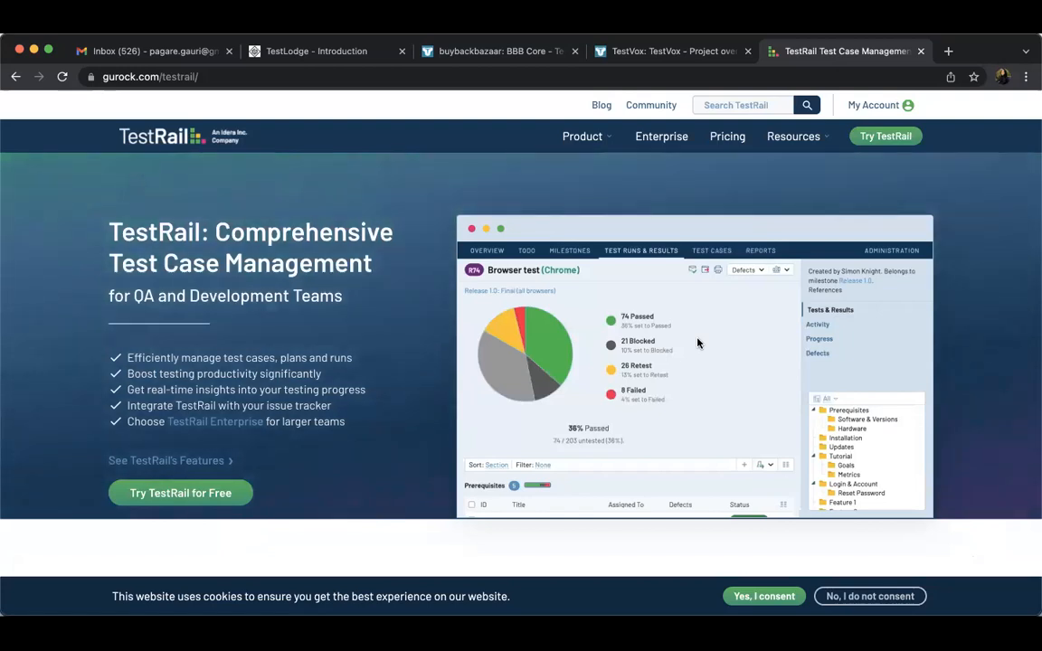
scroll(697, 343, down, 2)
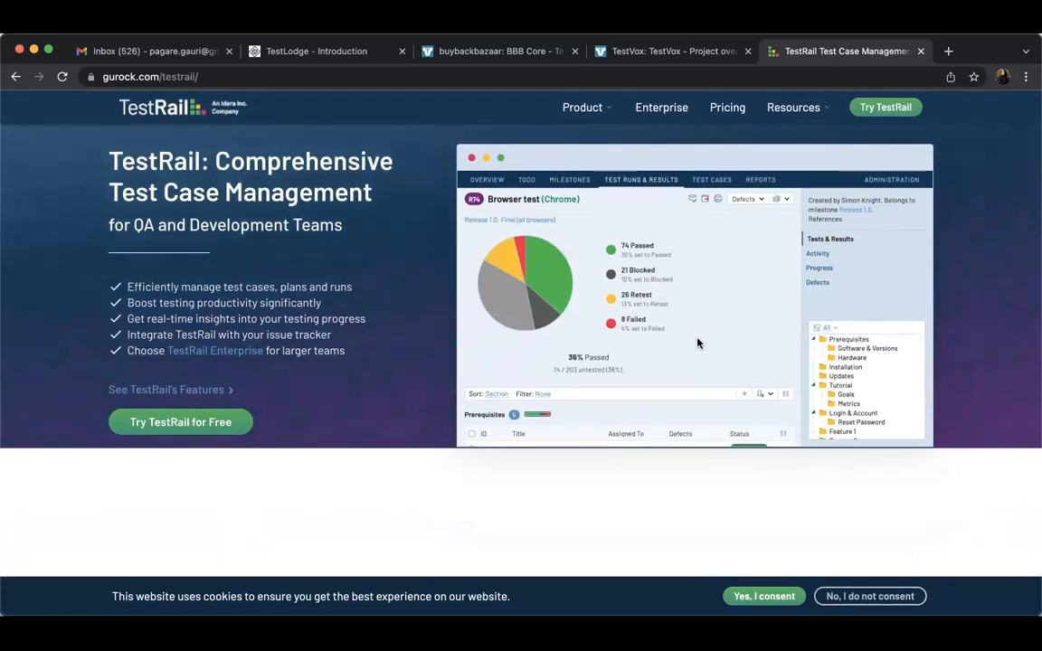
click(692, 54)
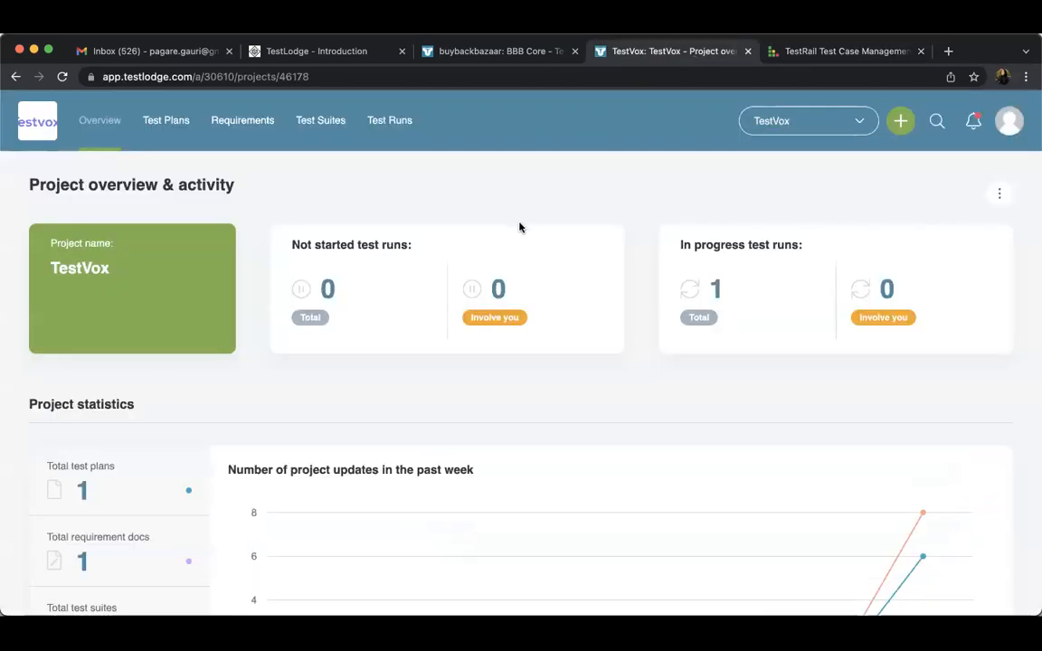
click(390, 120)
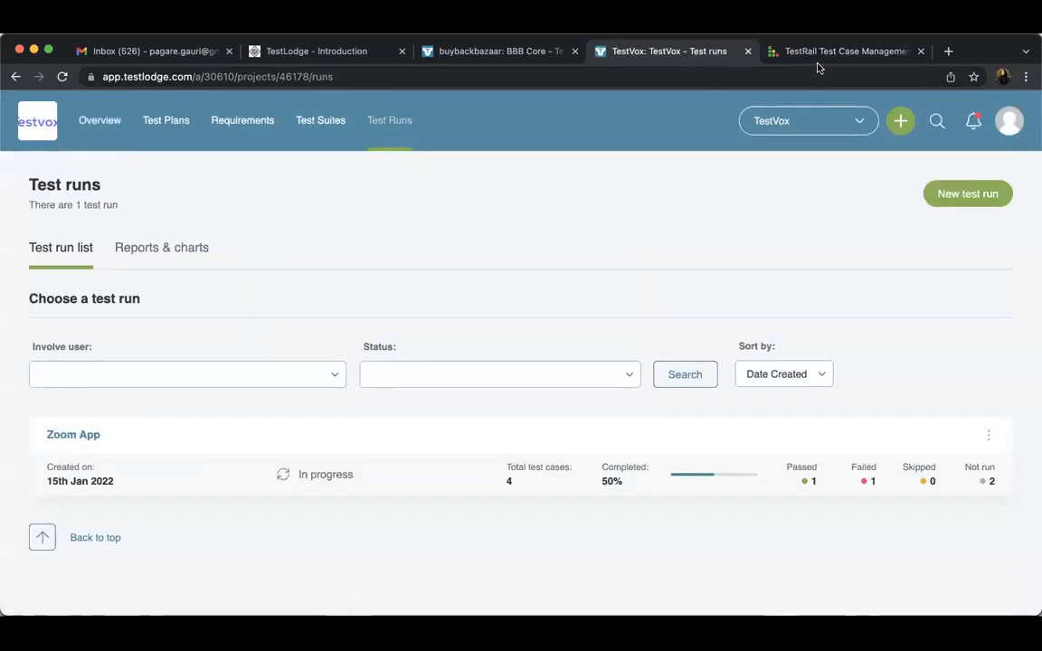
Switch to the TestRail website and examine the test runs and results shown in its product preview
click(846, 50)
scroll(554, 284, up, 1)
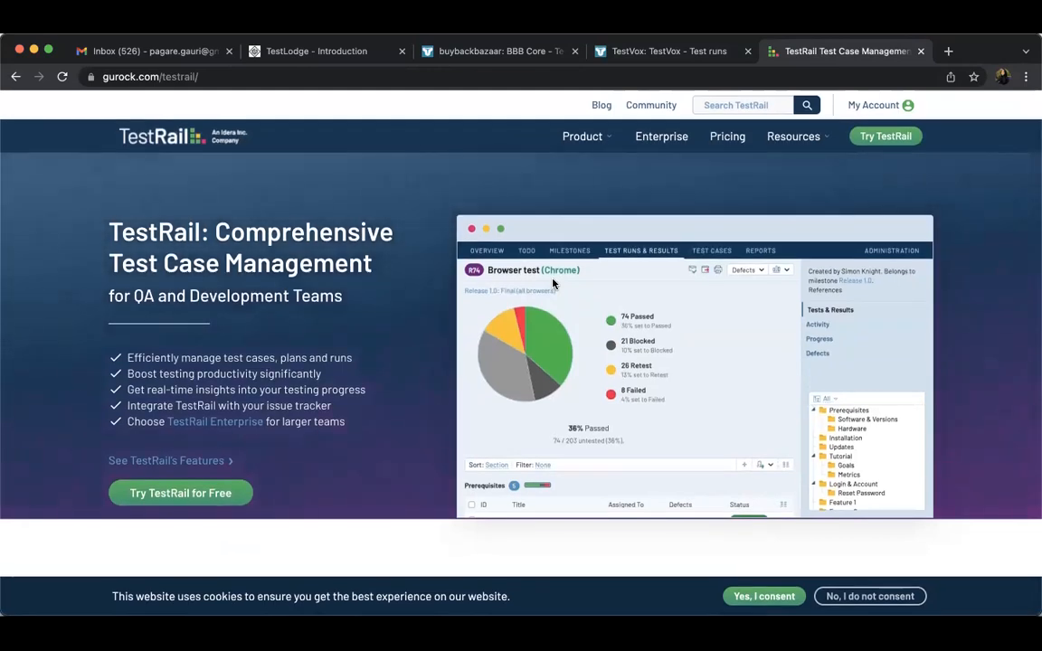
scroll(554, 284, down, 2)
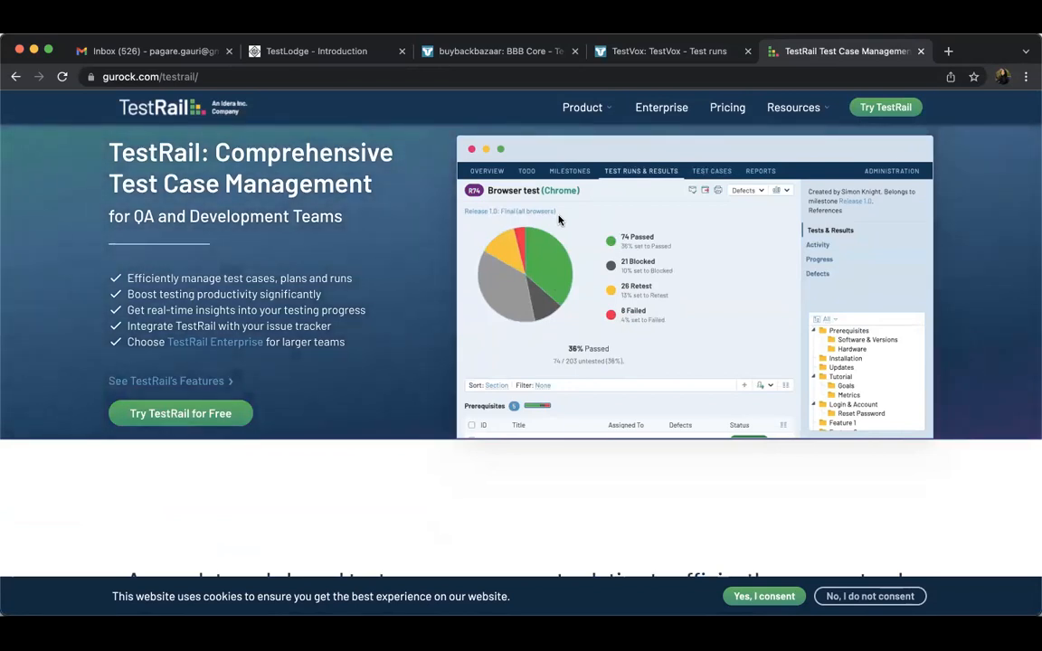
scroll(559, 219, up, 2)
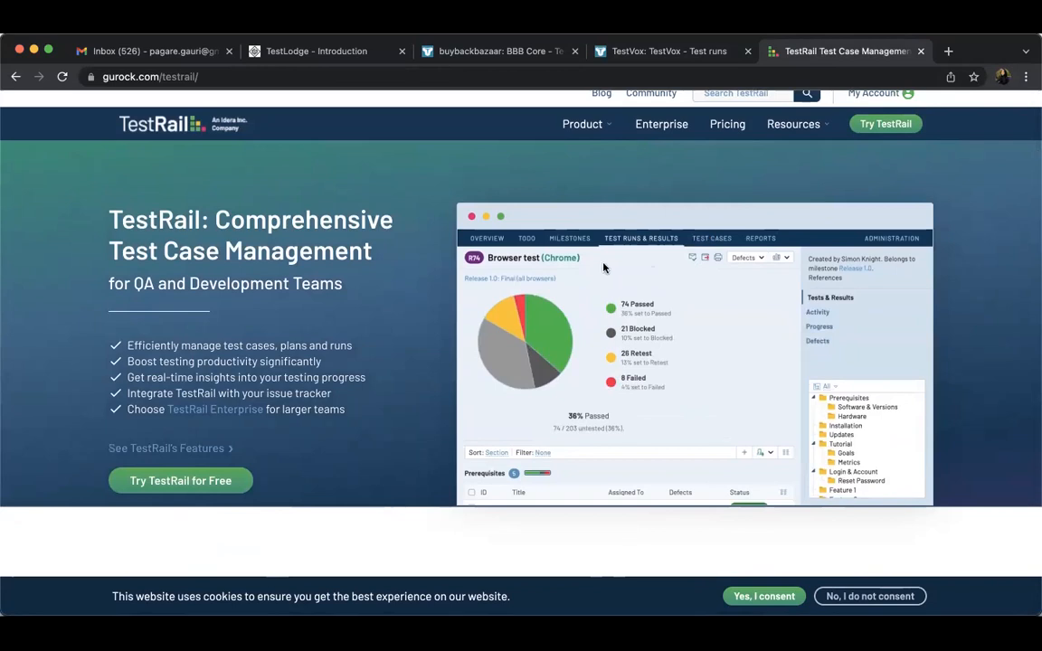
Return to TestVox's test run list in TestLodge and review the project overview from its statistics down to the project activity
click(651, 51)
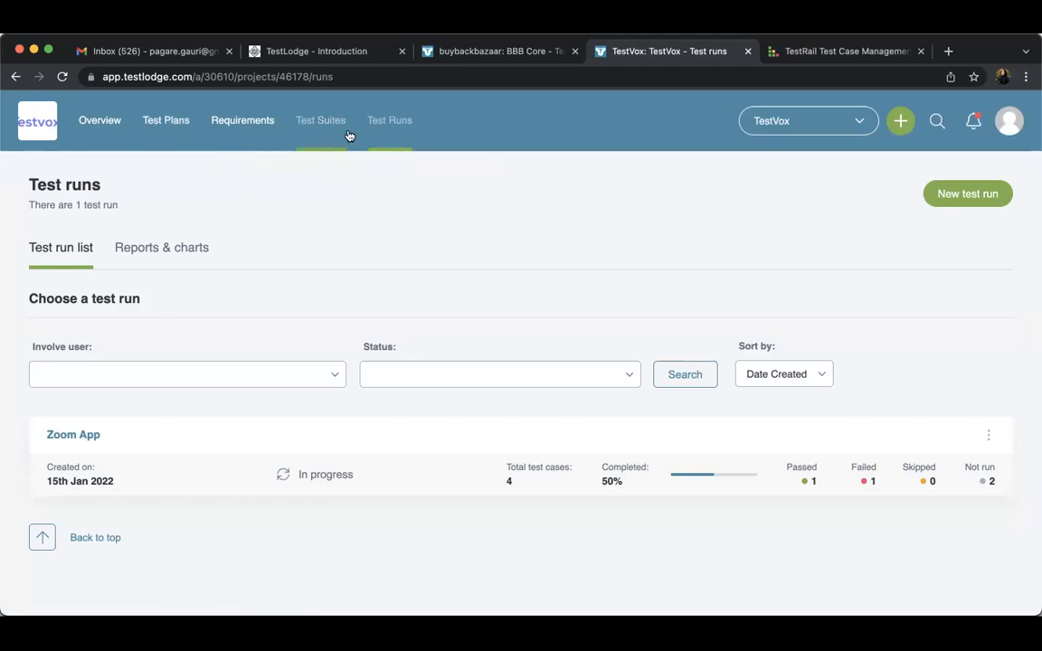
click(381, 127)
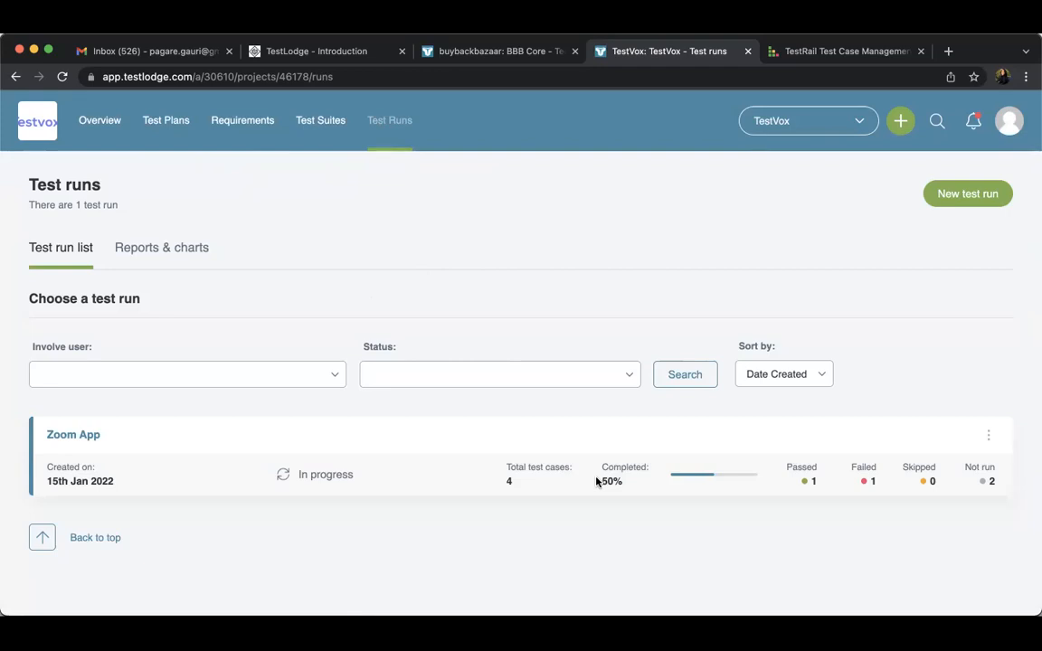
click(113, 122)
scroll(369, 278, down, 5)
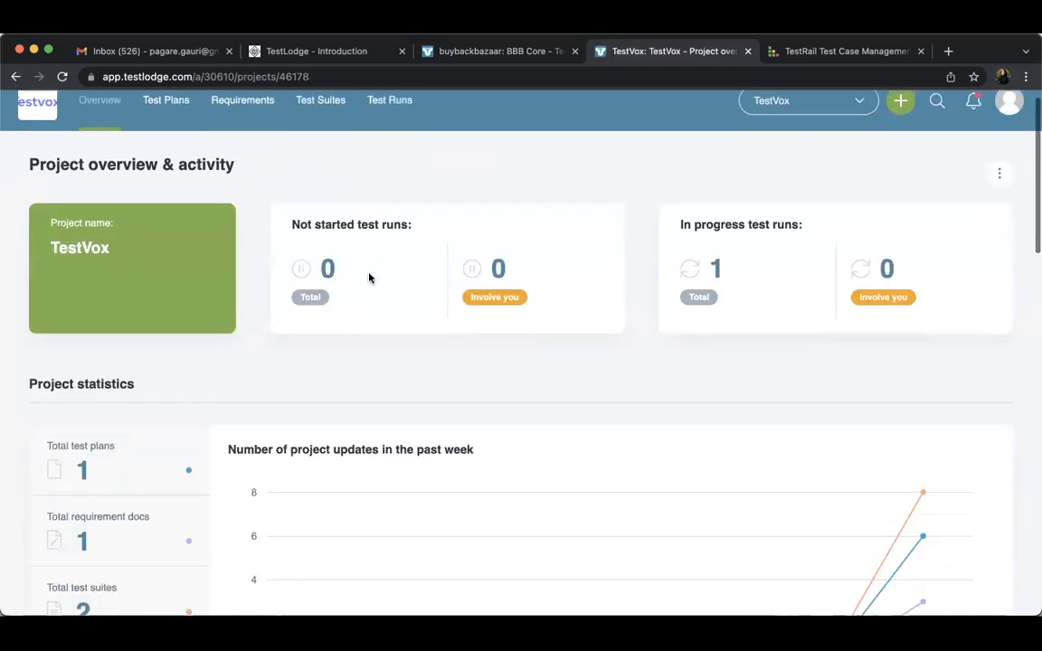
scroll(370, 278, down, 4)
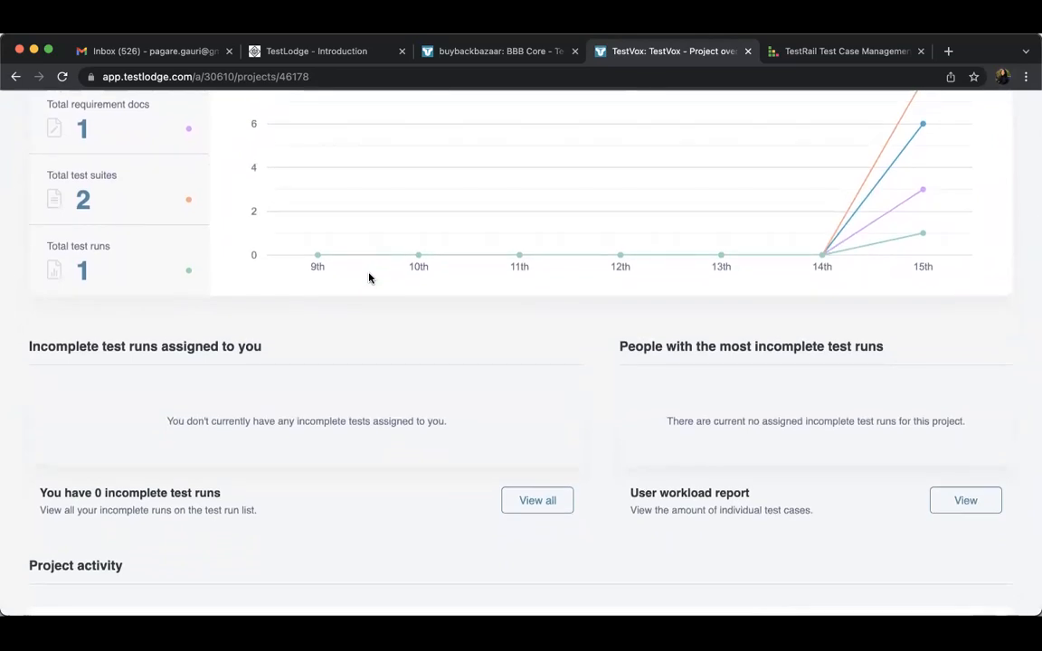
scroll(369, 277, down, 1)
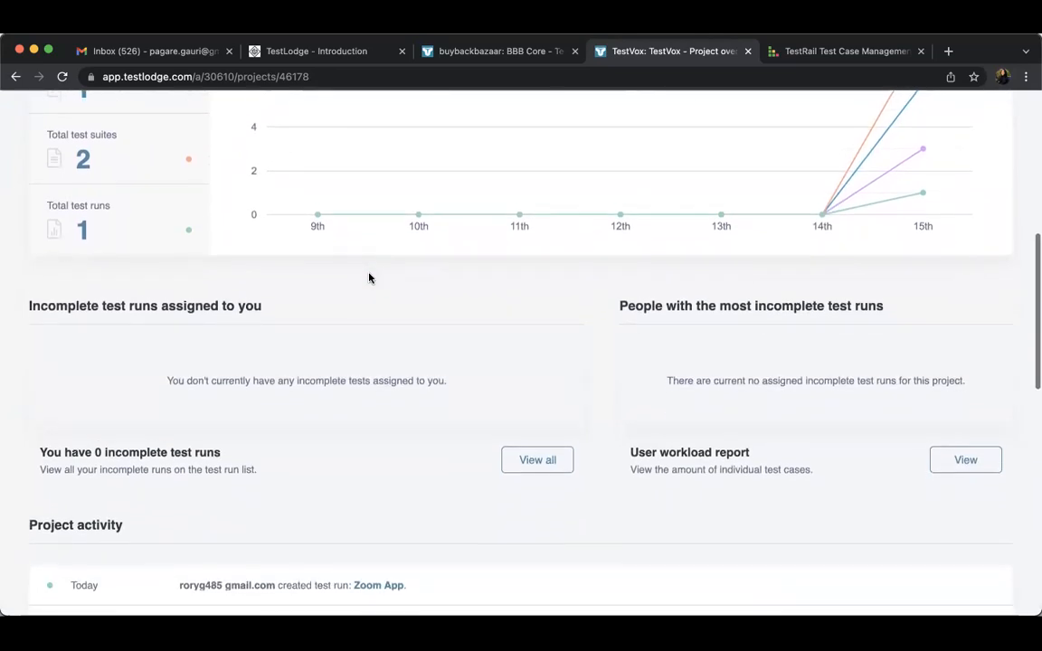
scroll(369, 278, down, 2)
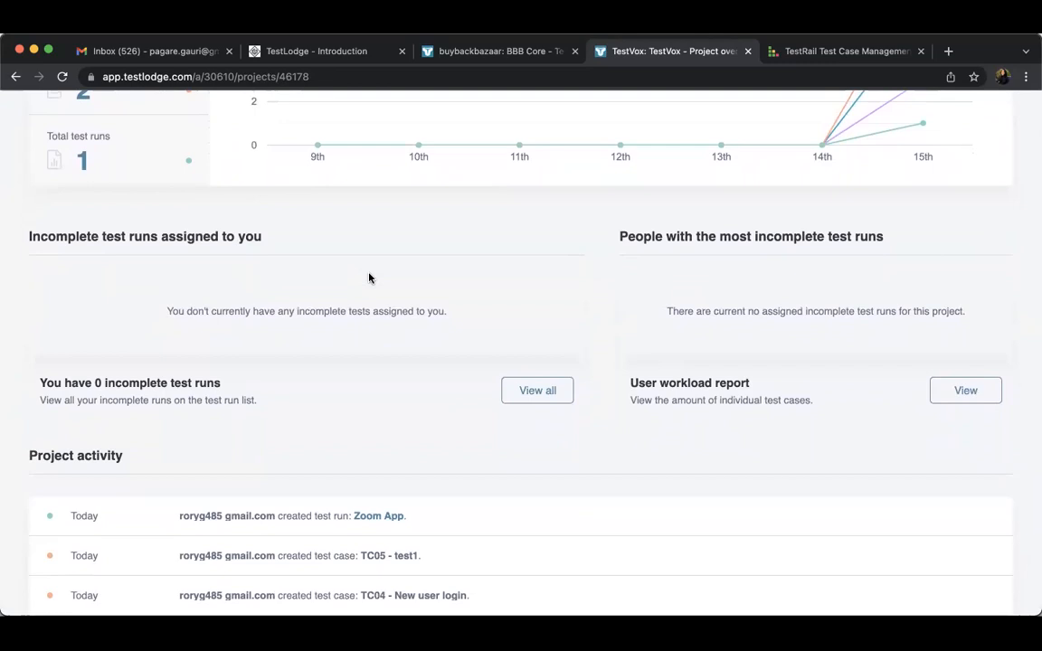
scroll(367, 274, up, 10)
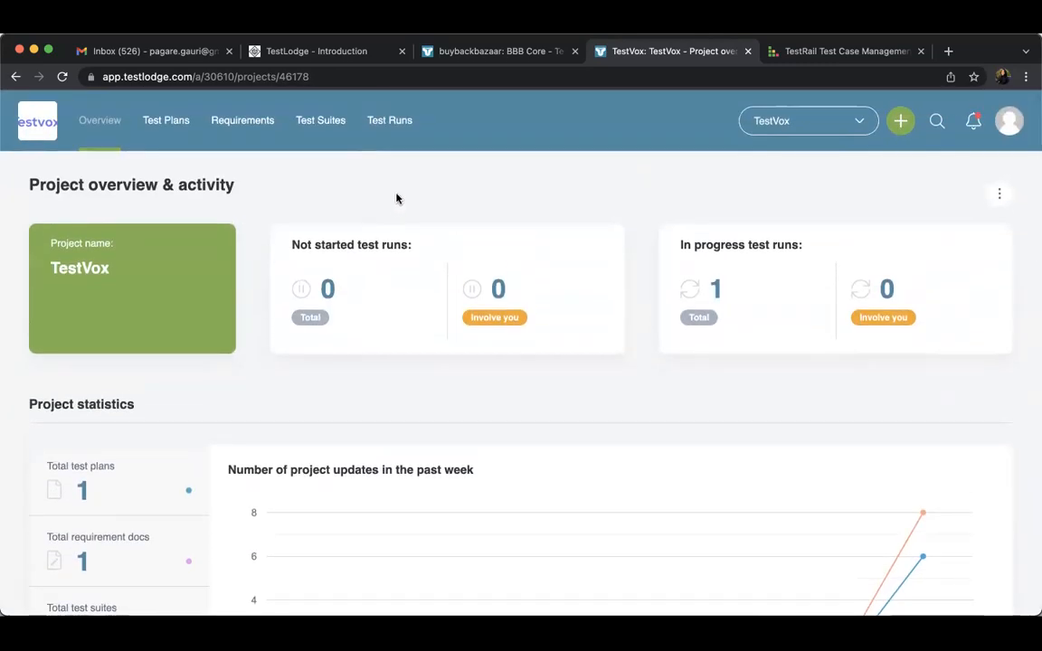
Check the Zoom App test run's summary and review TestVox's project overview from its statistics to the incomplete test runs
click(390, 124)
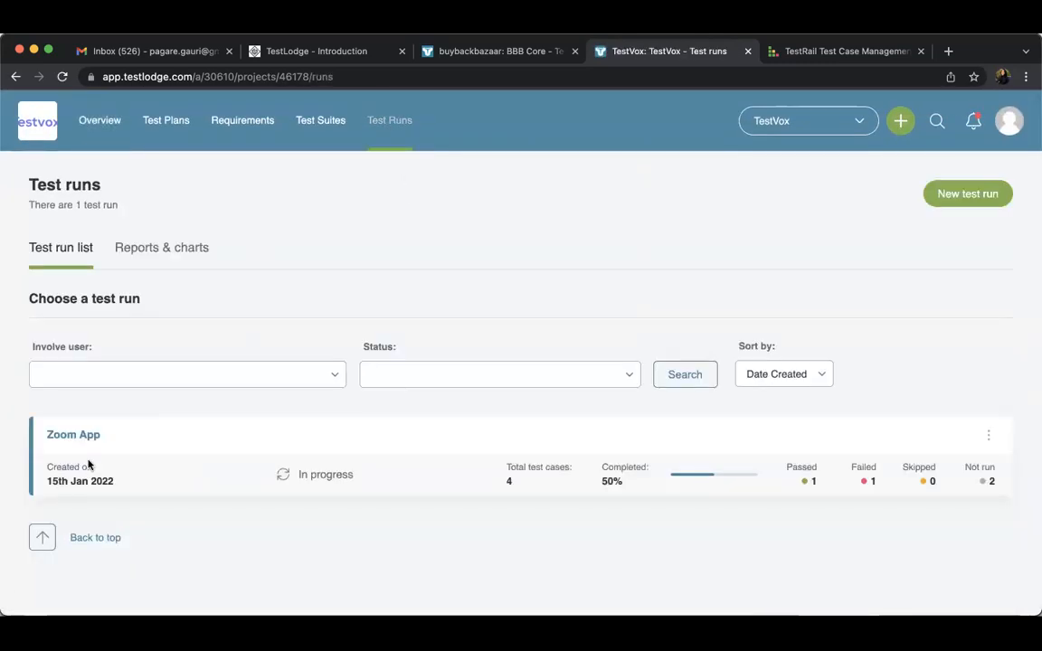
click(83, 435)
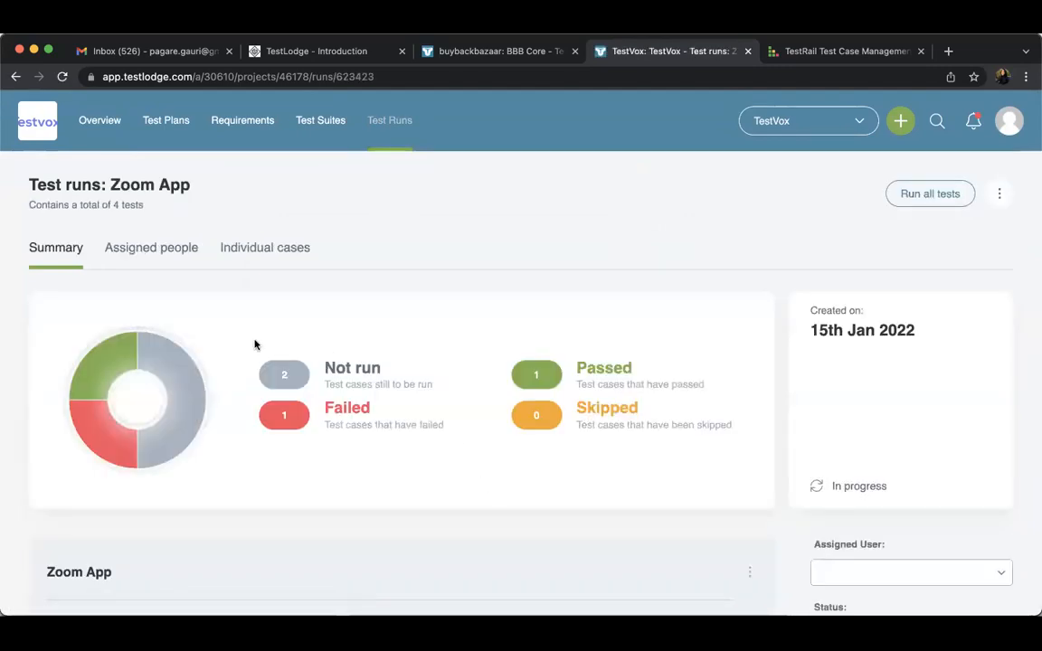
click(116, 124)
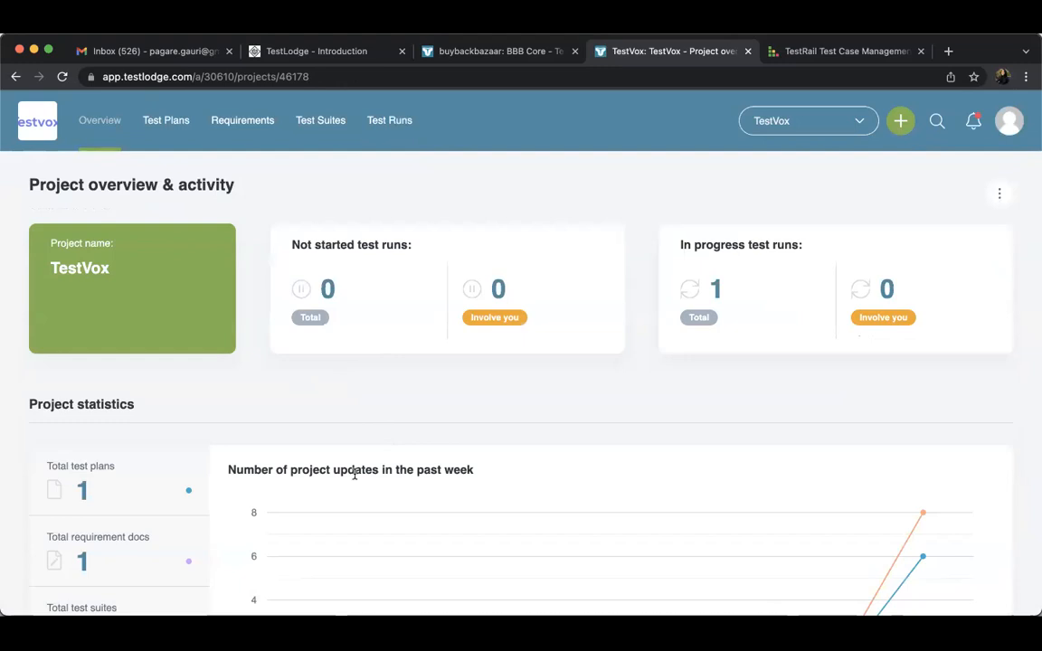
scroll(354, 474, down, 5)
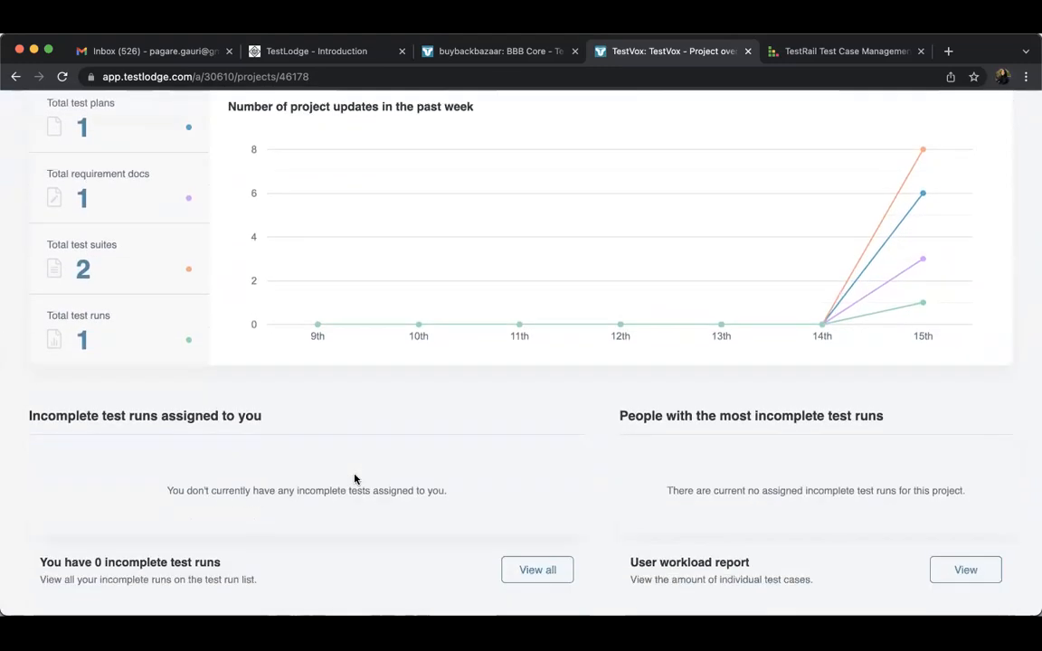
scroll(355, 479, down, 2)
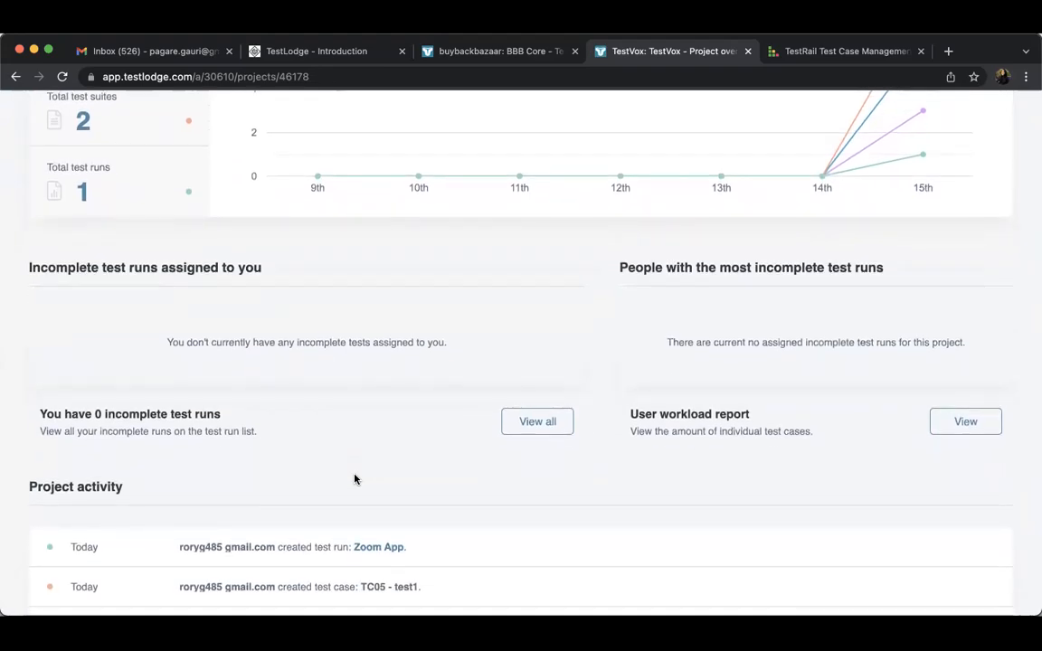
scroll(354, 480, up, 3)
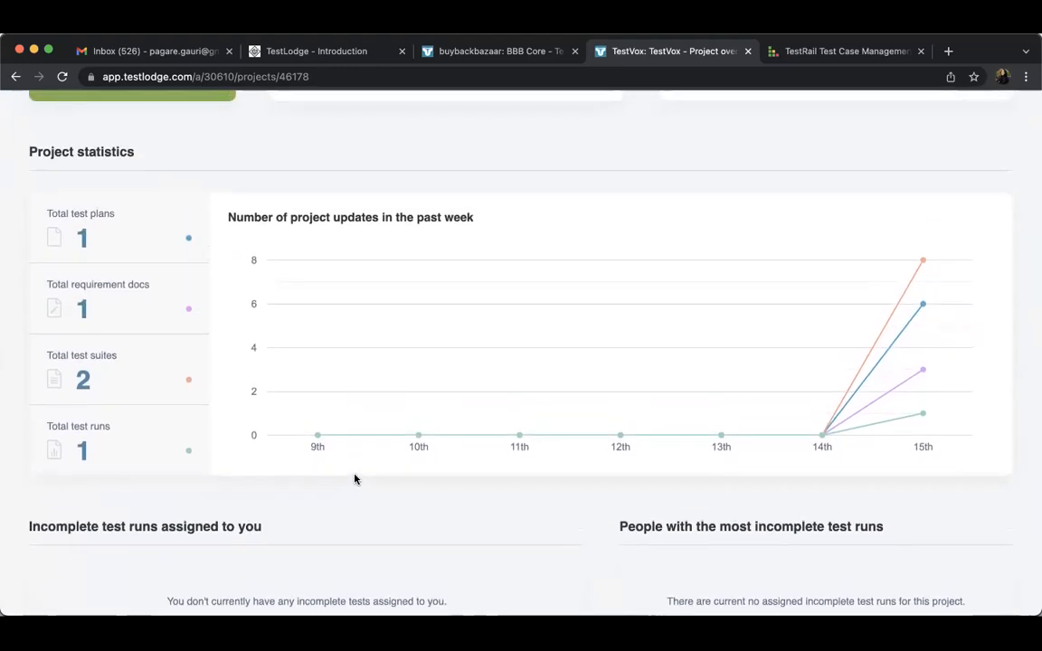
scroll(355, 480, up, 3)
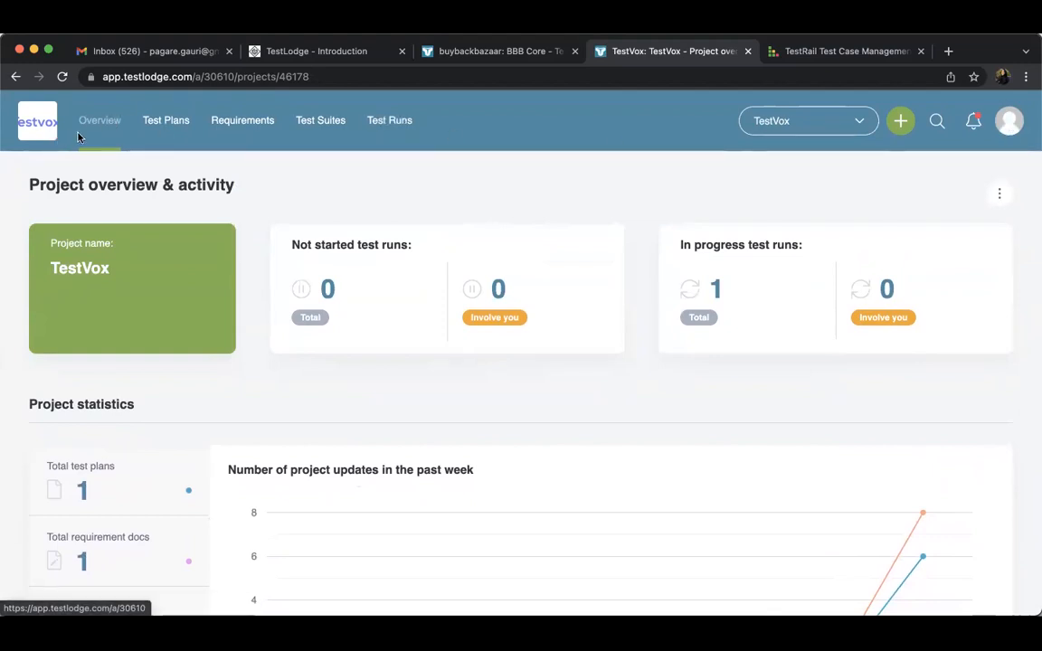
Look at the test plan list and review the results summary of the Zoom App test run
click(178, 119)
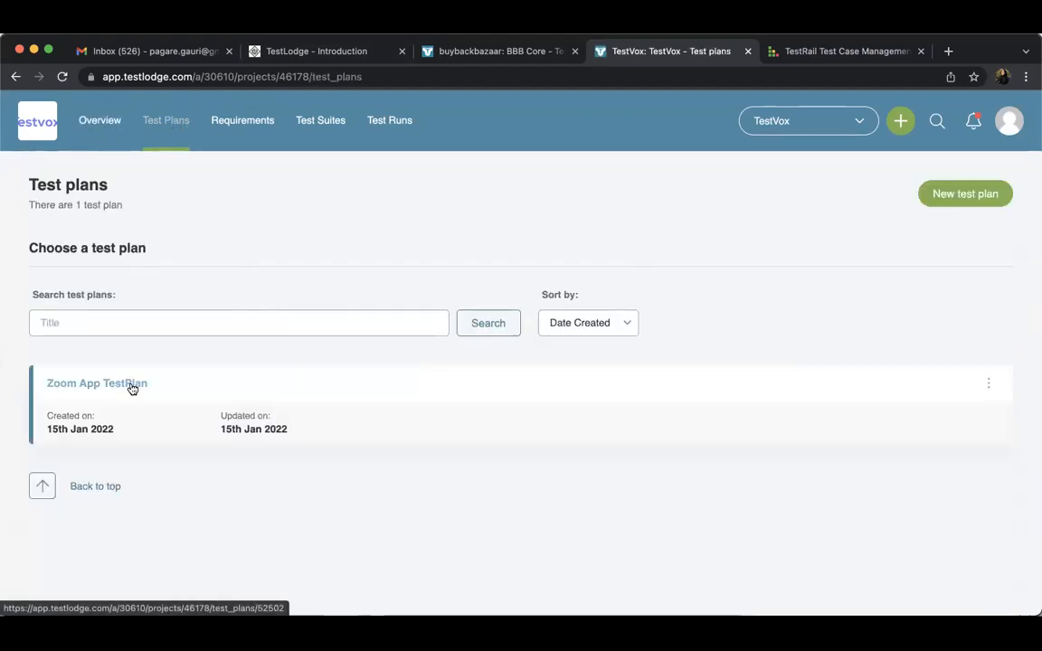
click(398, 119)
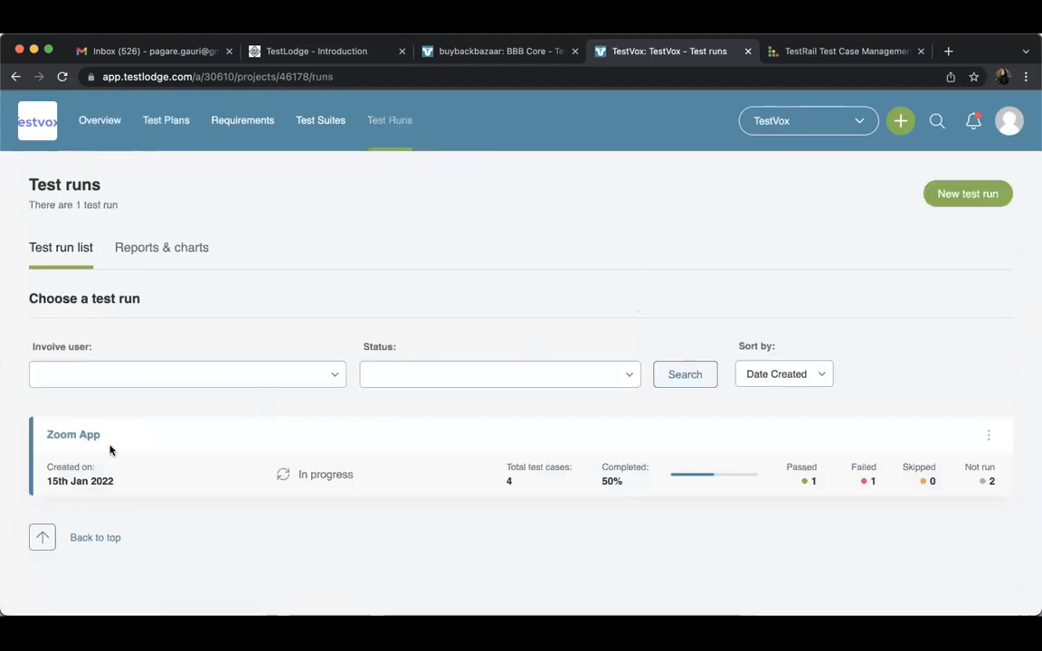
click(86, 438)
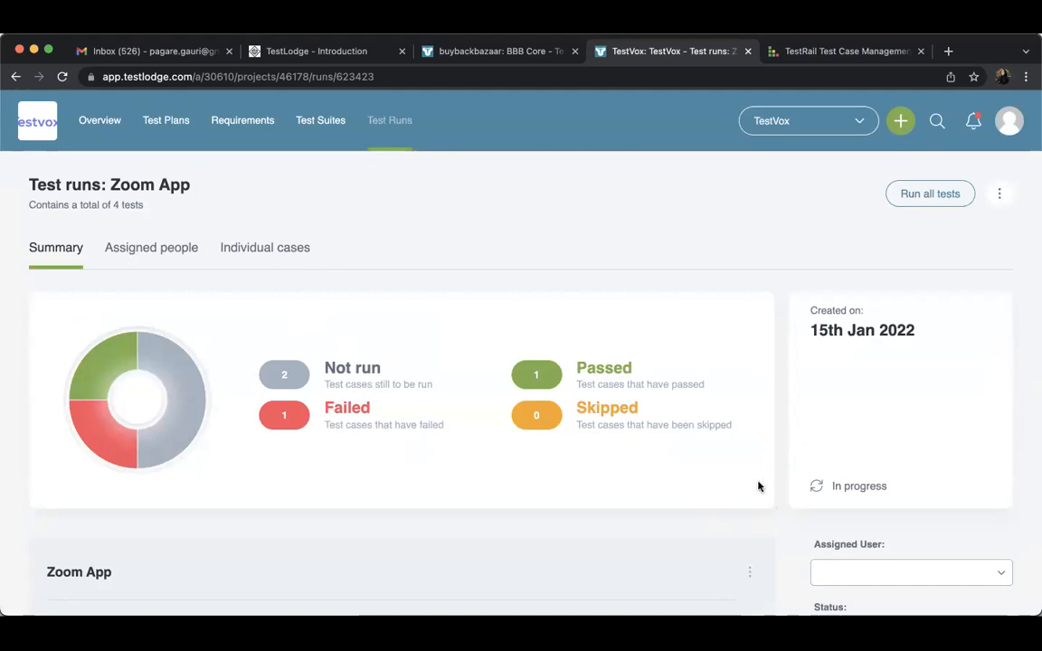
scroll(759, 487, down, 3)
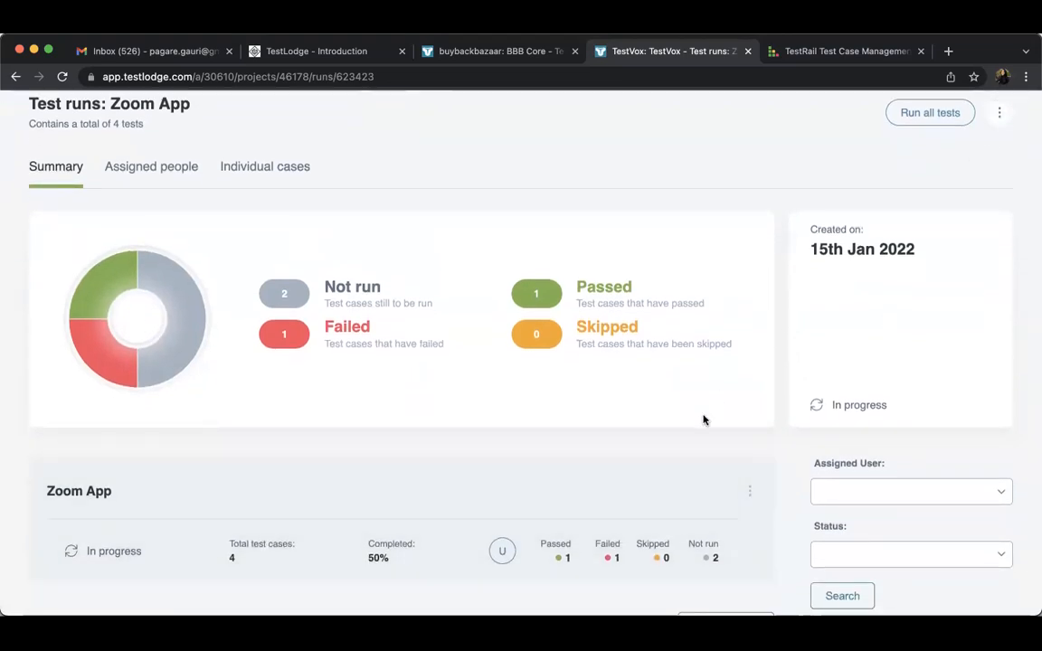
scroll(704, 419, down, 3)
scroll(661, 398, up, 5)
Return to the project overview, look through its sections and show the actions available for the project
click(90, 128)
scroll(386, 338, down, 6)
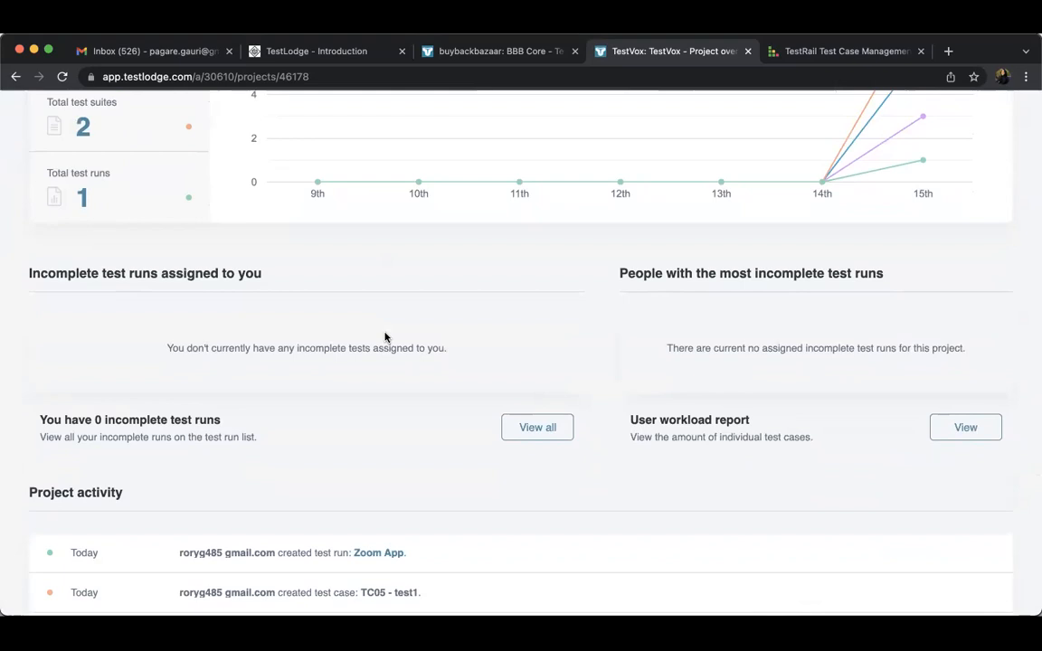
scroll(802, 305, up, 6)
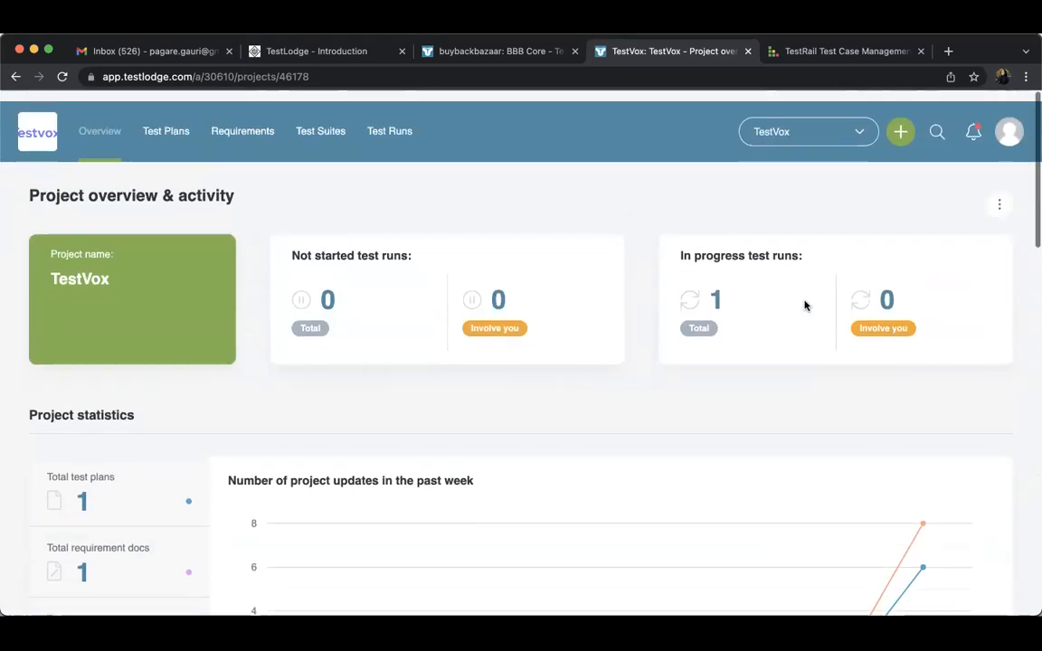
click(1001, 194)
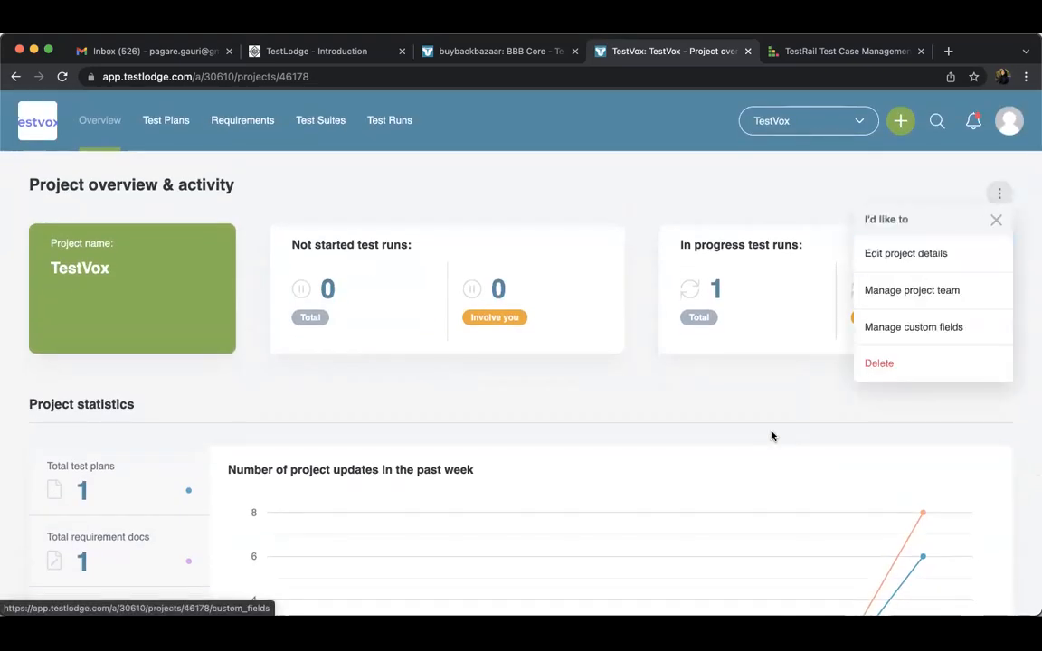
Find the user workload report in the overview, highlight its description and open the report
scroll(772, 432, down, 6)
scroll(773, 427, down, 1)
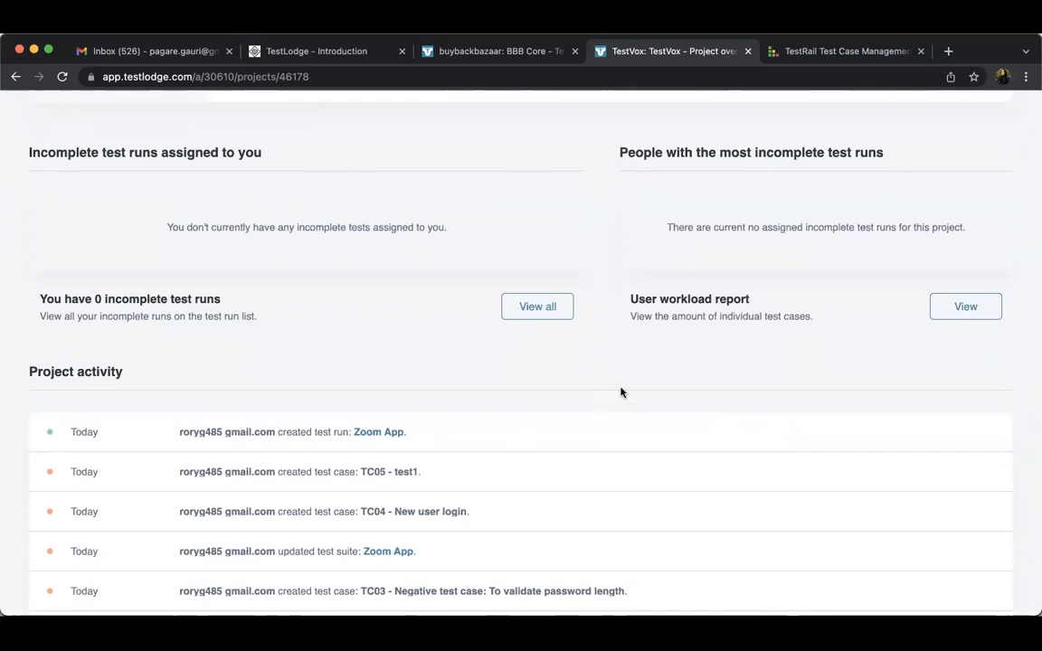
triple_click(649, 298)
triple_click(651, 314)
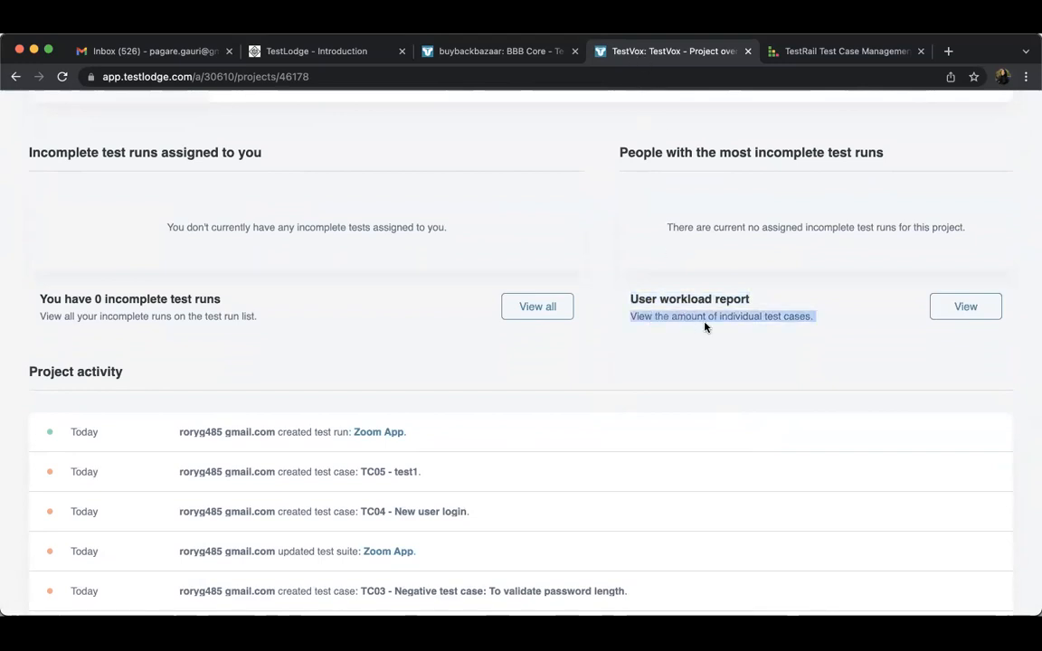
click(934, 309)
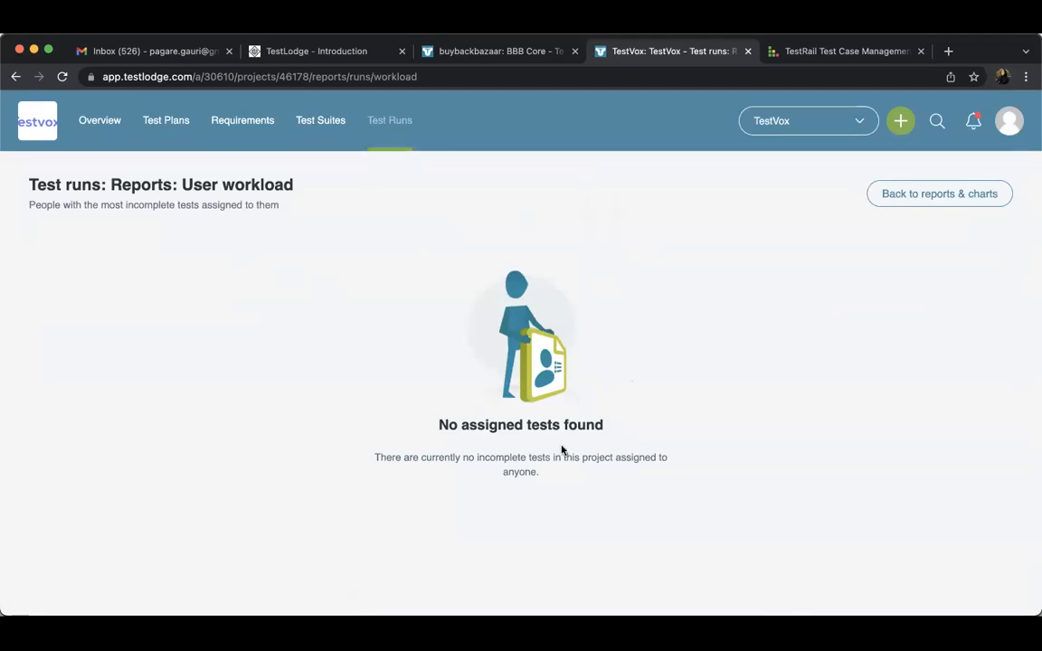
Return to the project overview and examine it from the project statistics through the project activity log
click(104, 131)
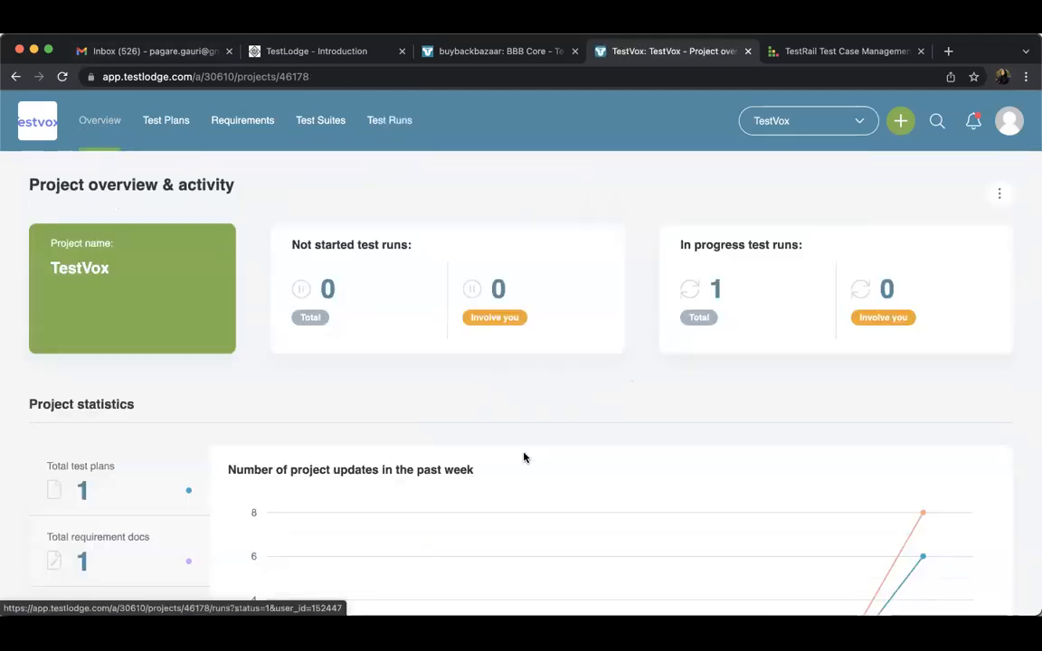
scroll(547, 438, down, 2)
scroll(546, 440, down, 4)
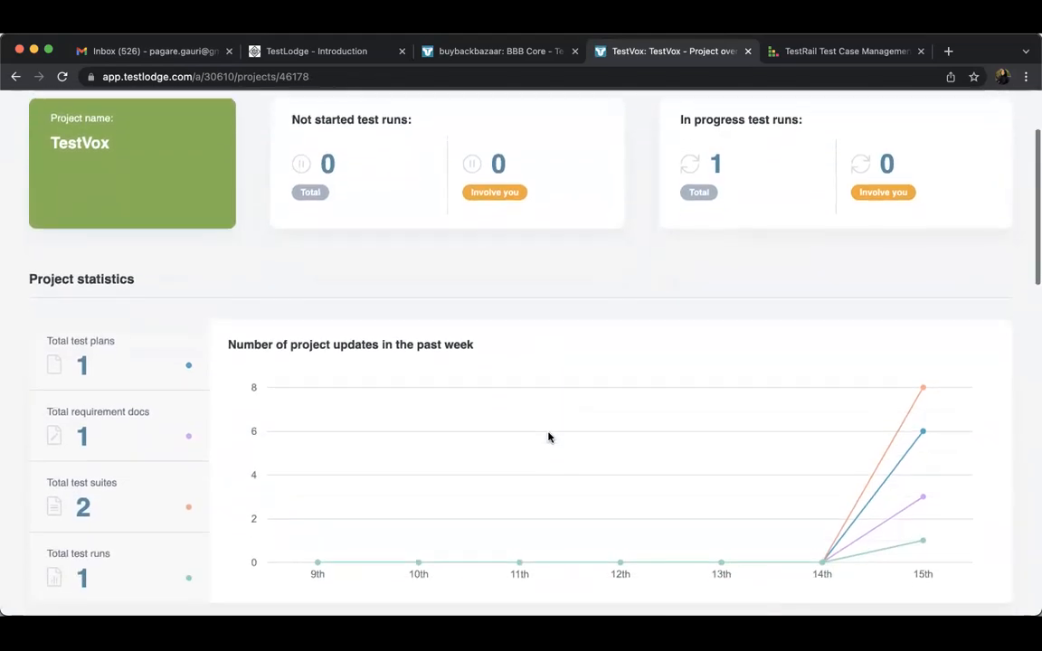
scroll(548, 438, down, 8)
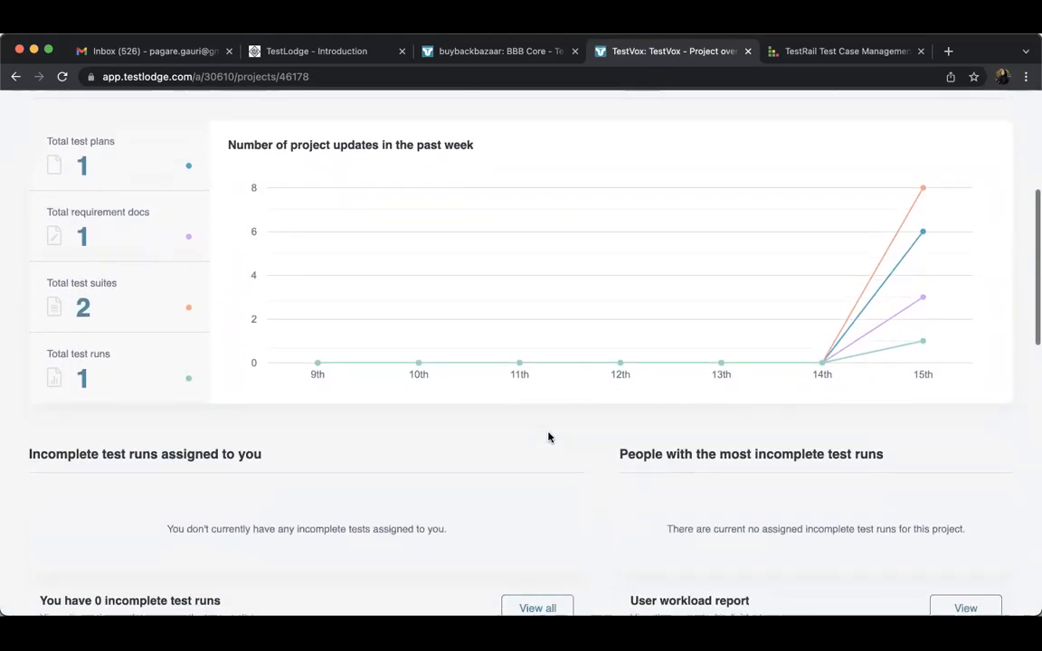
scroll(547, 438, down, 1)
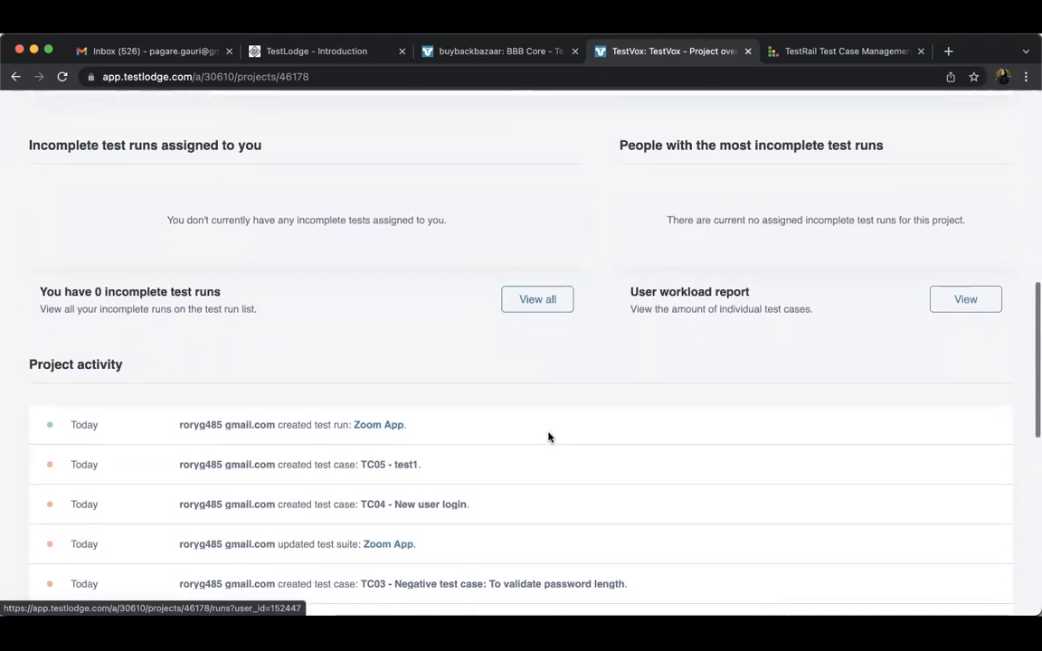
scroll(547, 437, down, 8)
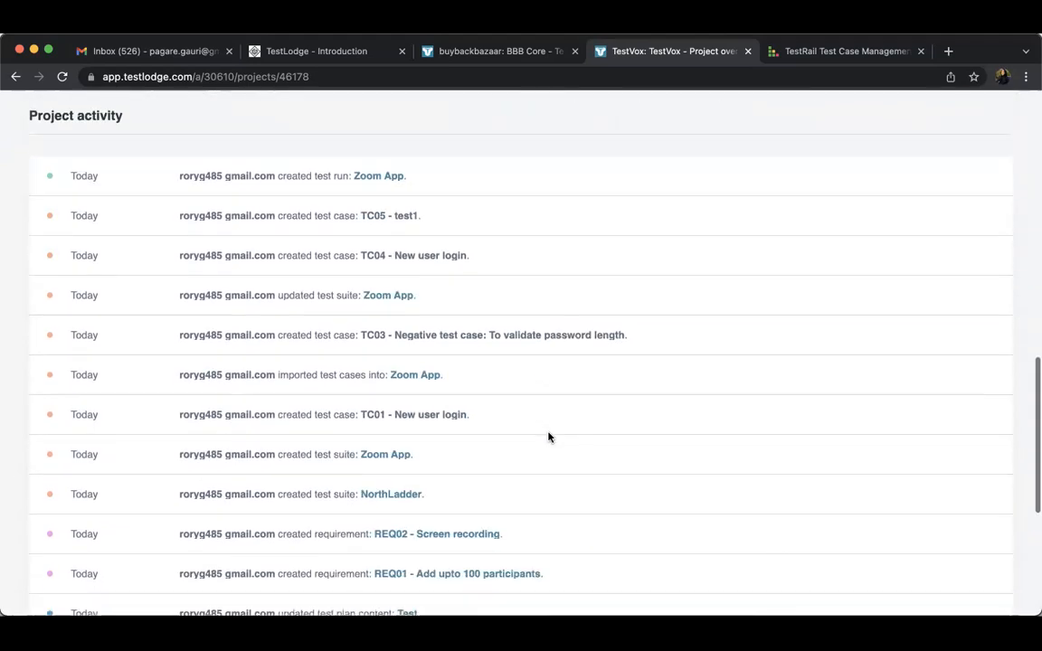
scroll(547, 437, up, 3)
scroll(547, 438, up, 12)
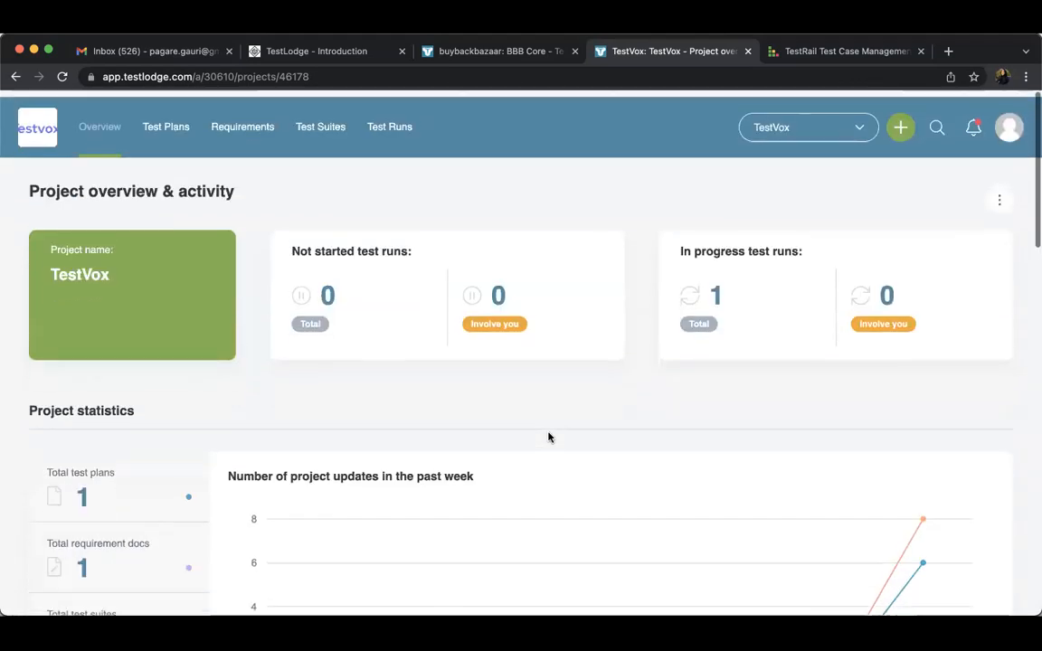
Open the Zoom App test suite, expand the KSA Logistics testing section and show the actions for test case TC02 - UAE
click(320, 120)
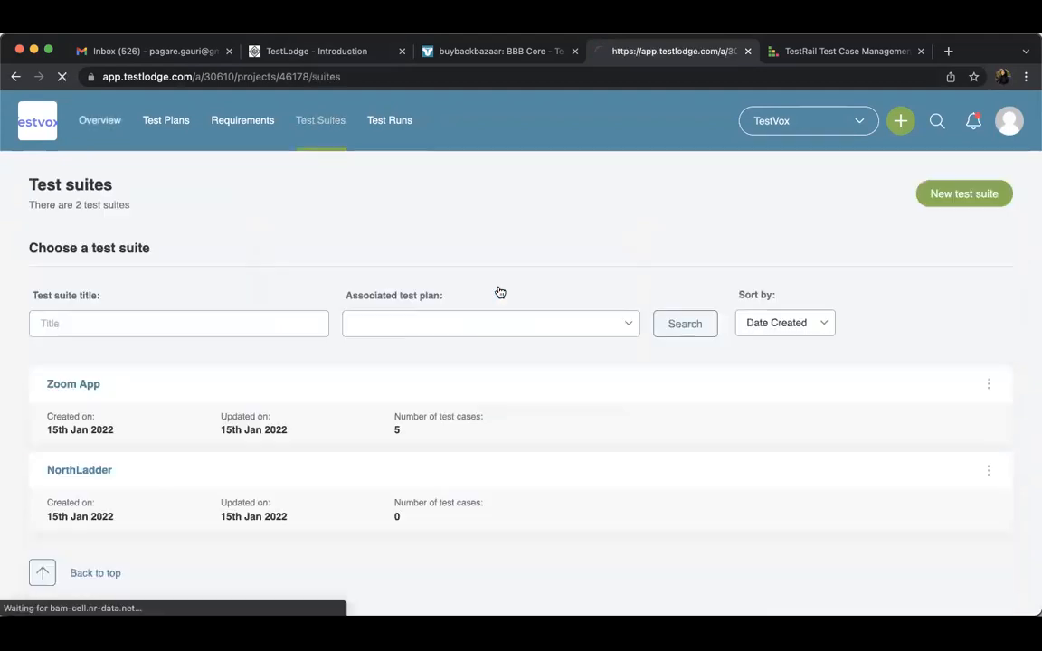
click(75, 385)
scroll(288, 414, down, 15)
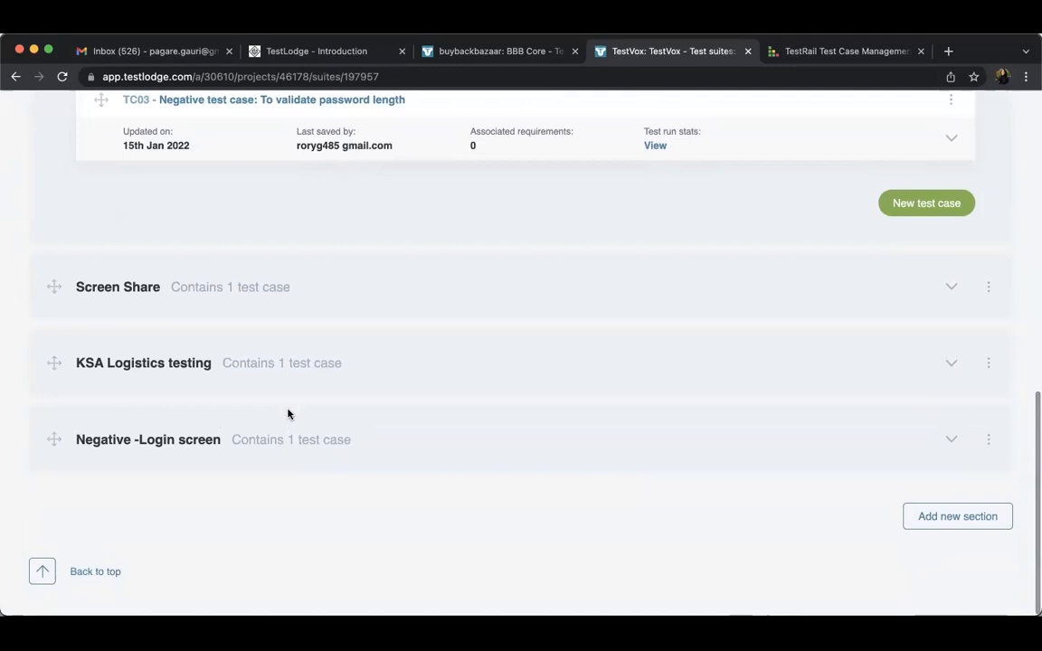
click(988, 365)
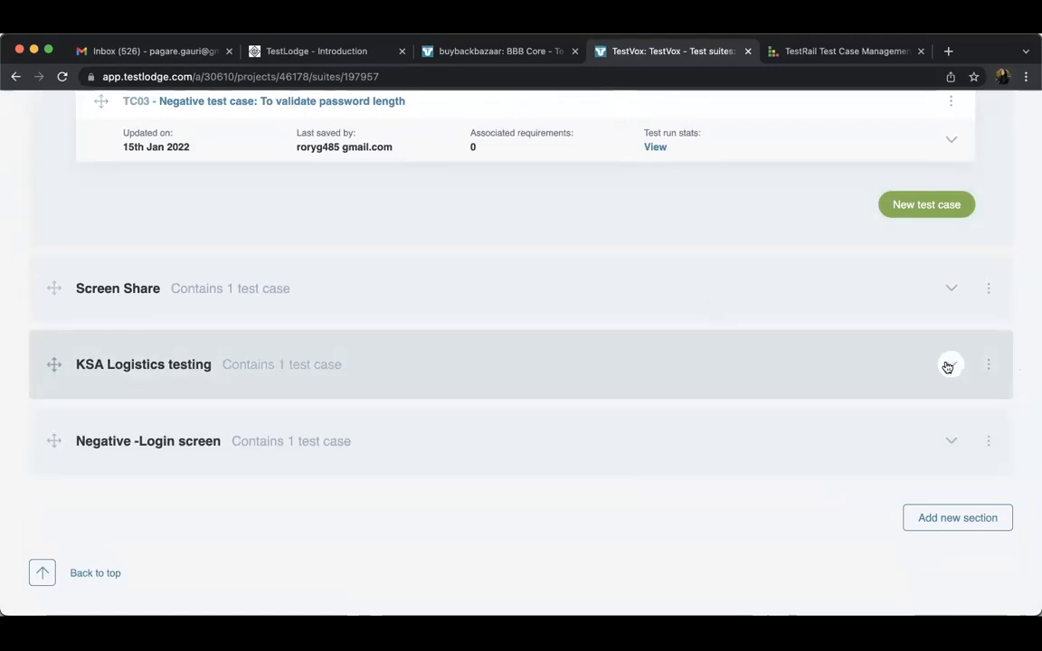
click(988, 365)
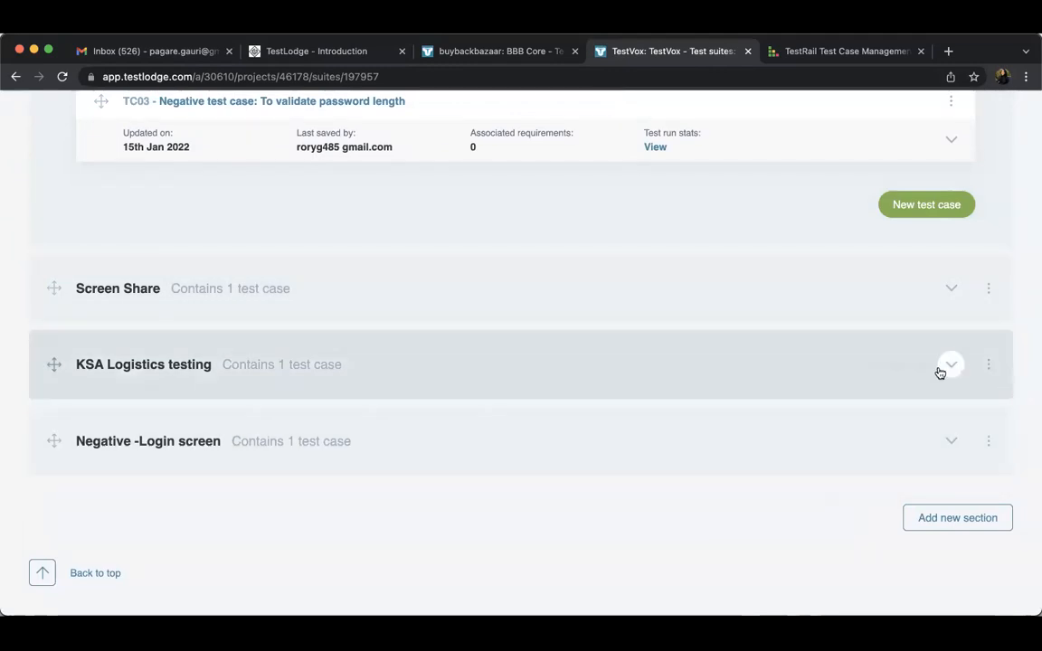
click(950, 364)
click(951, 419)
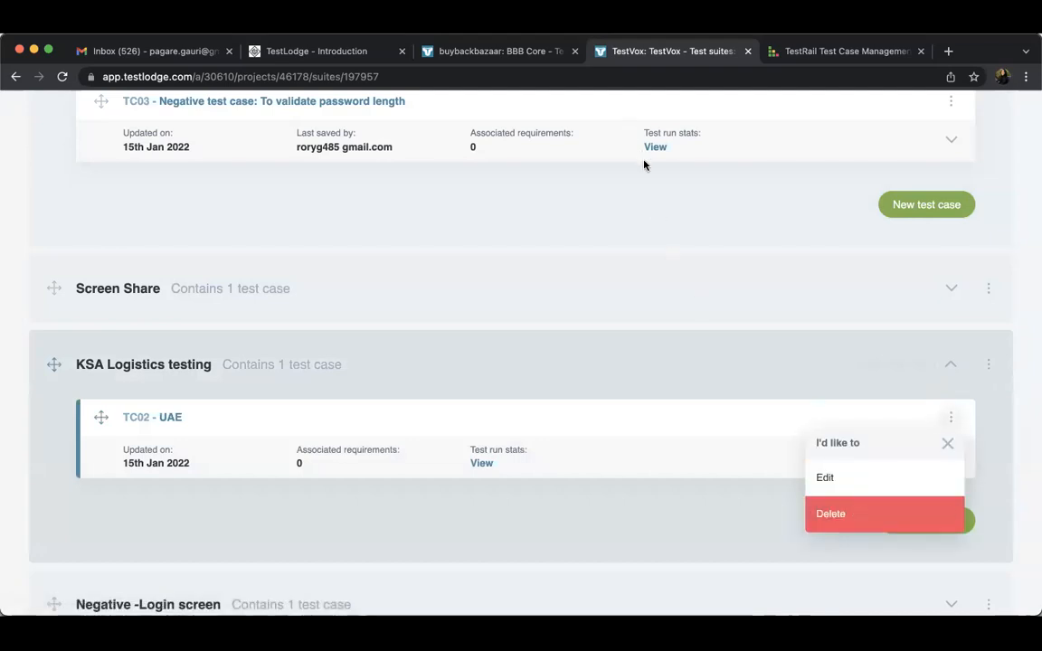
Switch to the TestRail website and review its feature highlights, Jira integration, test run preview and customer section
click(797, 52)
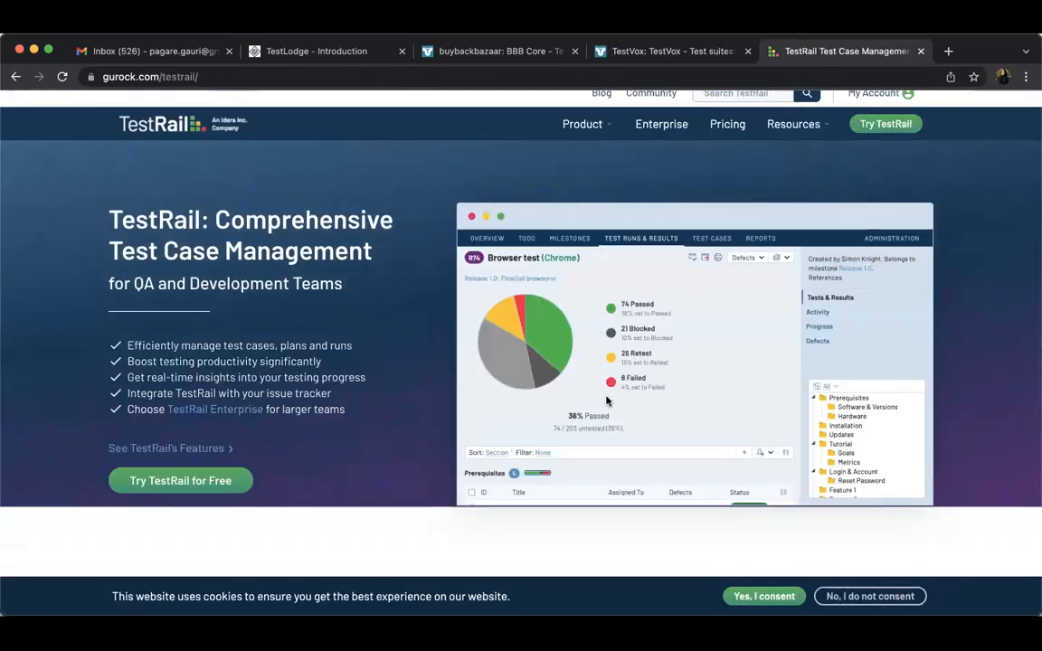
scroll(606, 401, down, 4)
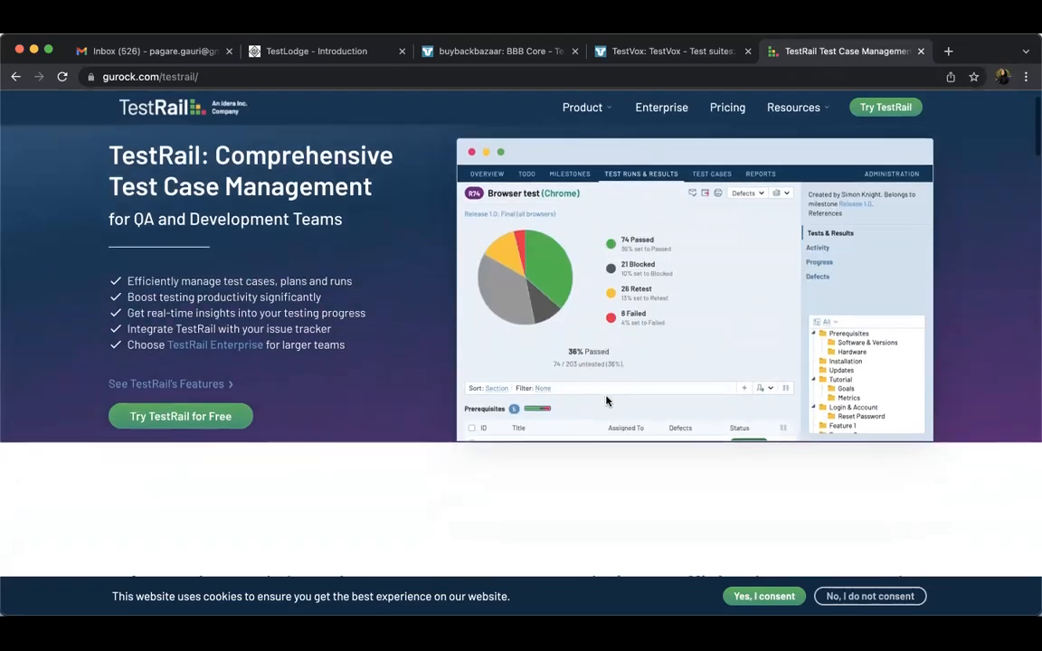
scroll(608, 398, down, 4)
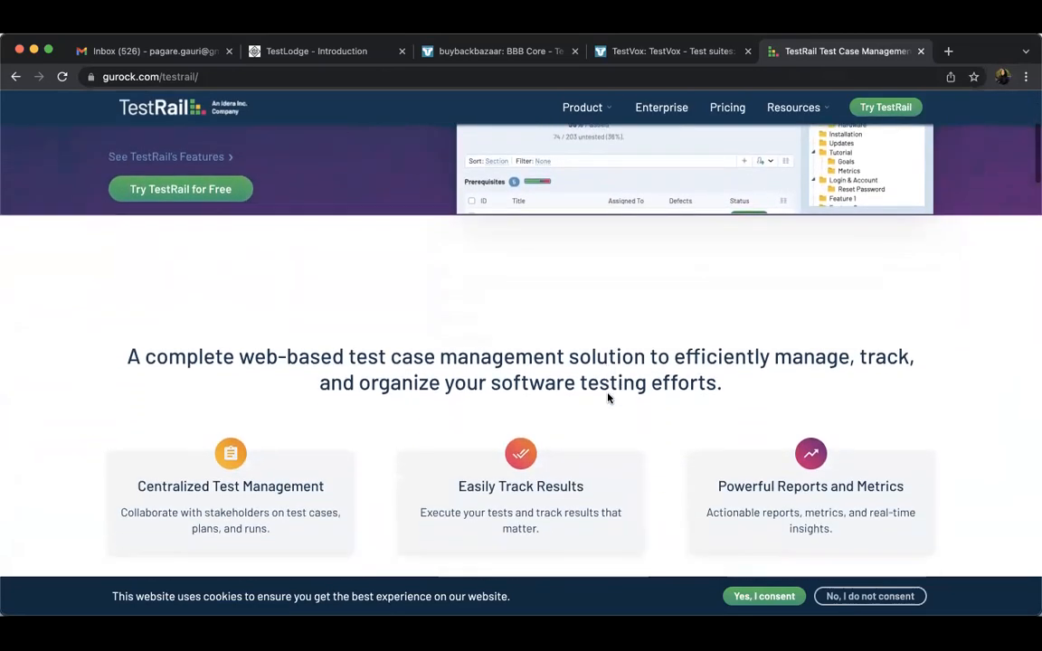
scroll(608, 398, down, 3)
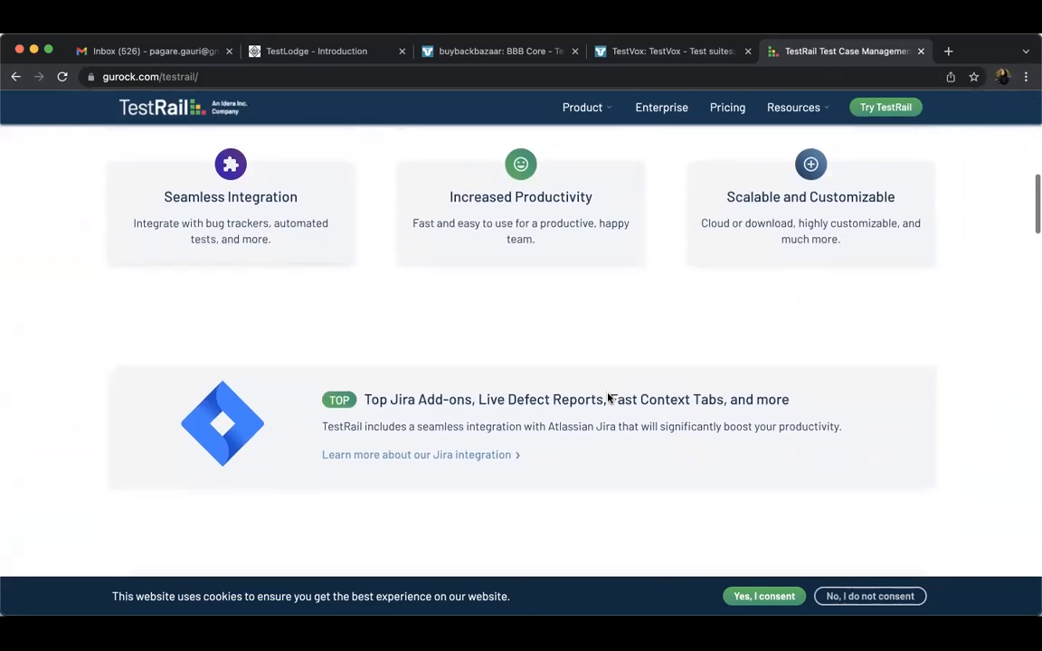
scroll(608, 398, down, 5)
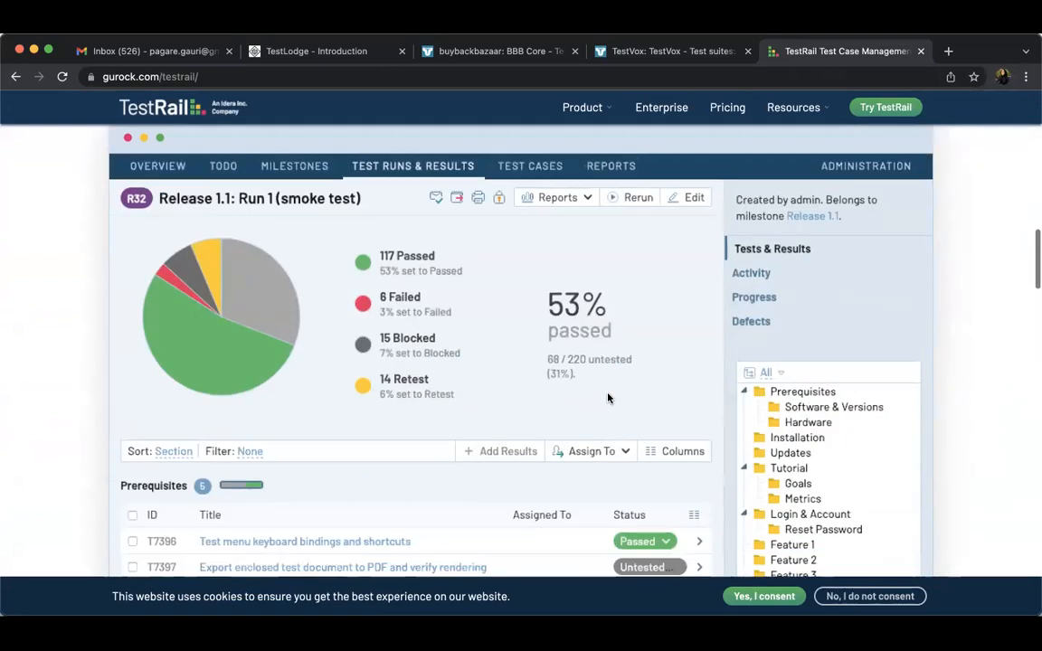
scroll(608, 398, down, 4)
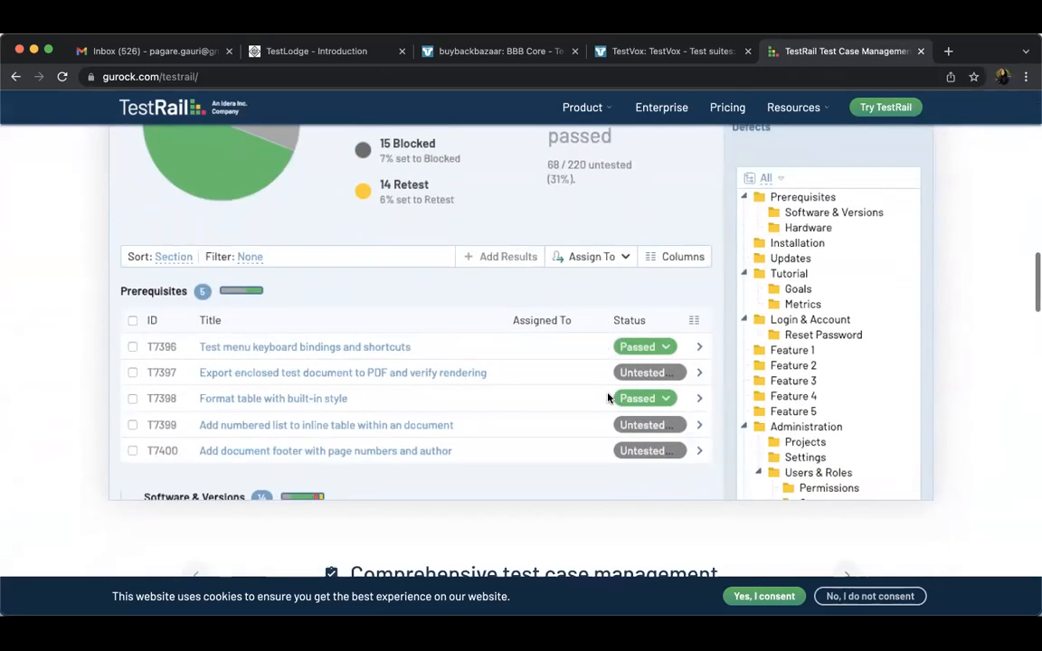
scroll(608, 399, down, 3)
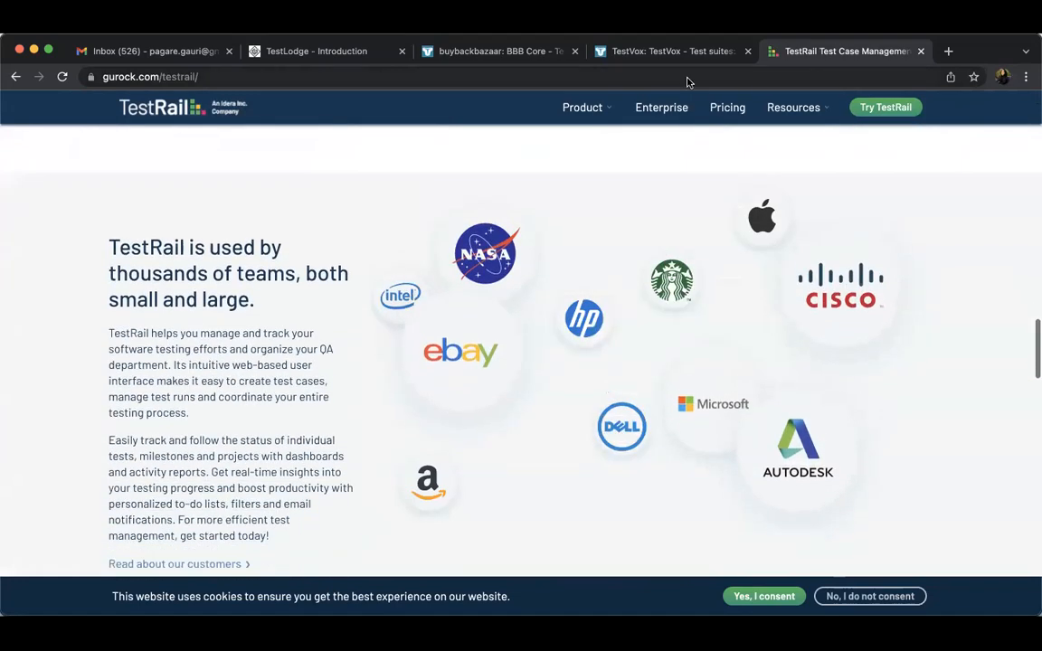
Switch back to TestLodge and delete the empty KSA Logistics testing section from the Zoom App test suite
click(608, 48)
scroll(620, 306, up, 10)
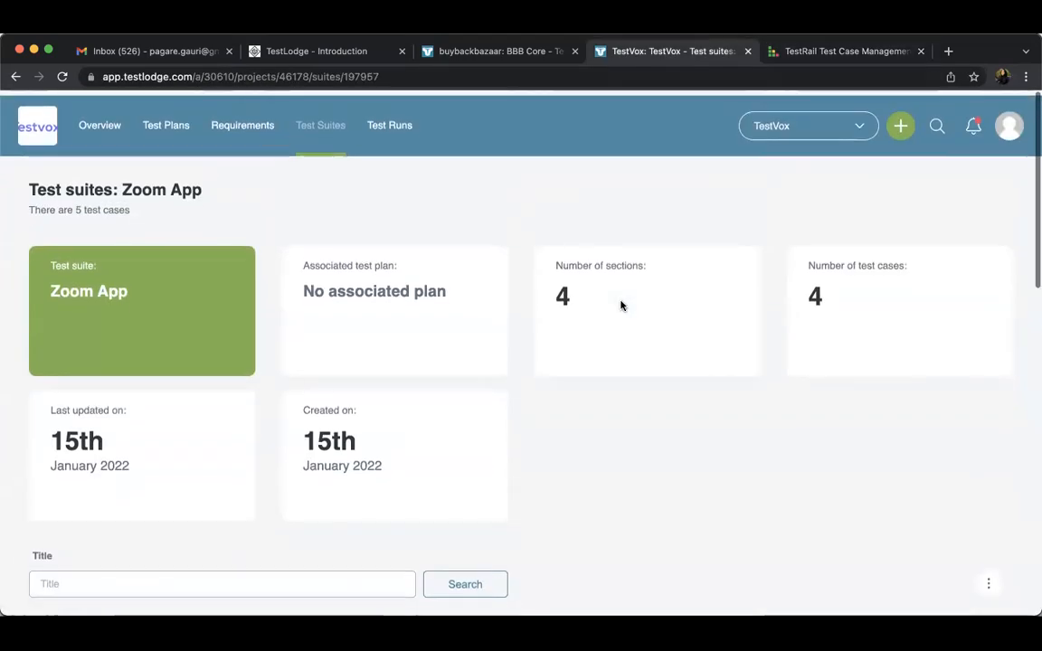
scroll(621, 306, down, 2)
scroll(621, 306, down, 3)
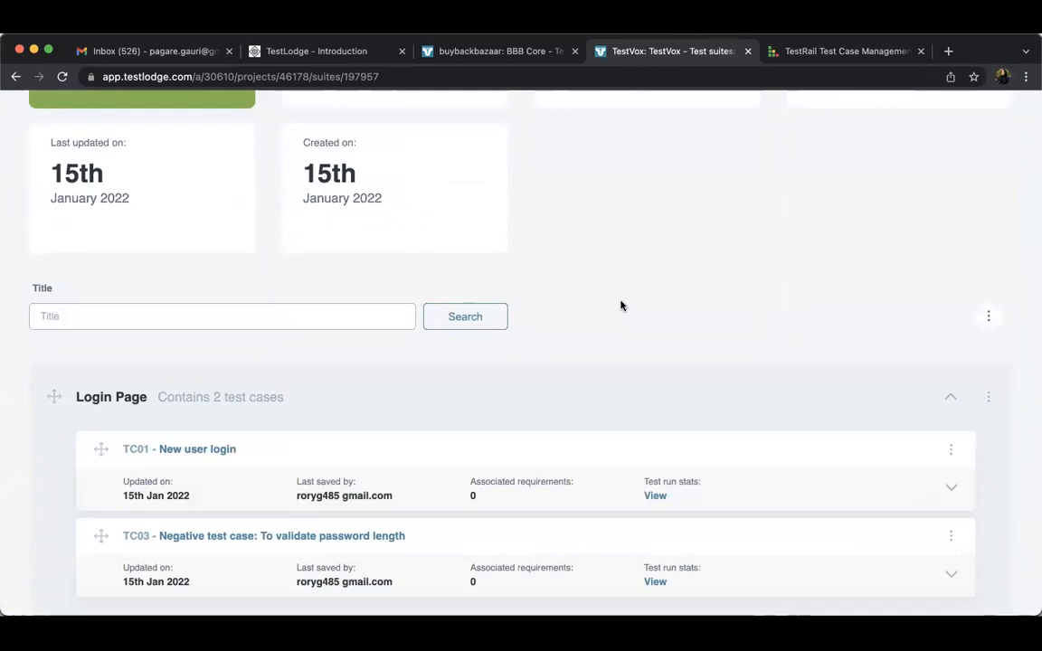
scroll(621, 307, down, 3)
scroll(621, 306, down, 7)
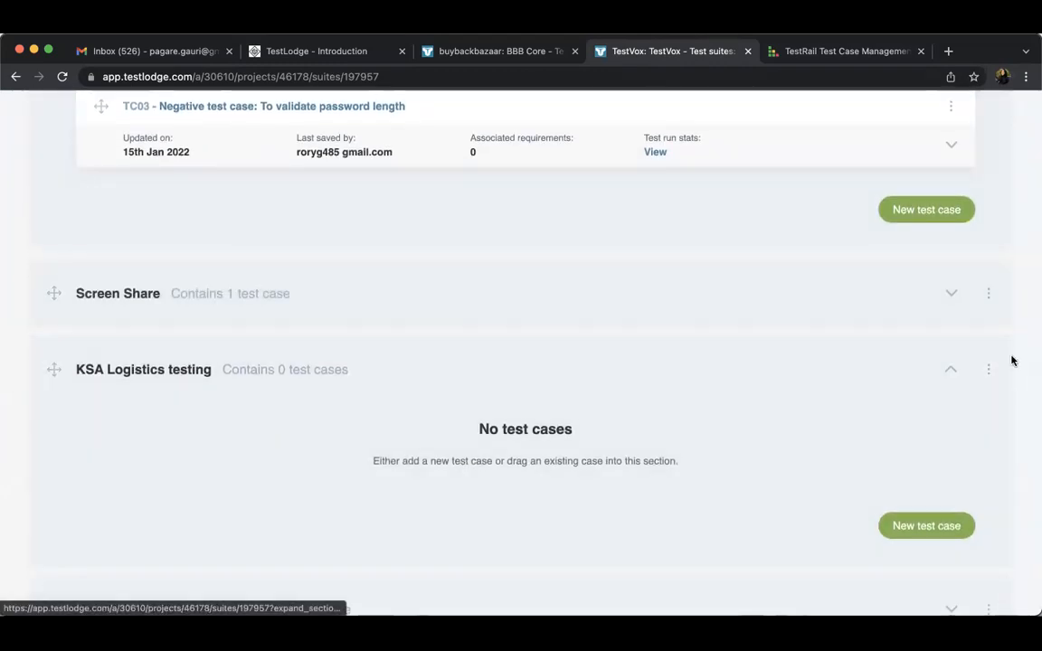
click(989, 369)
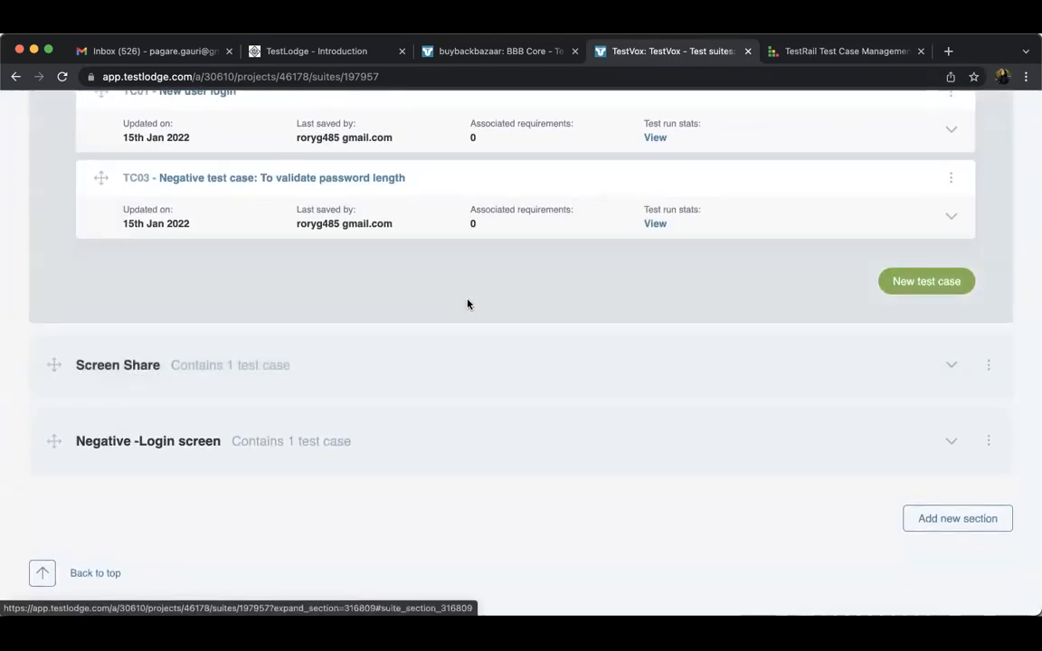
Leave the Zoom App suite and open the TestVox project's list of test runs
scroll(463, 307, up, 1)
scroll(463, 307, up, 10)
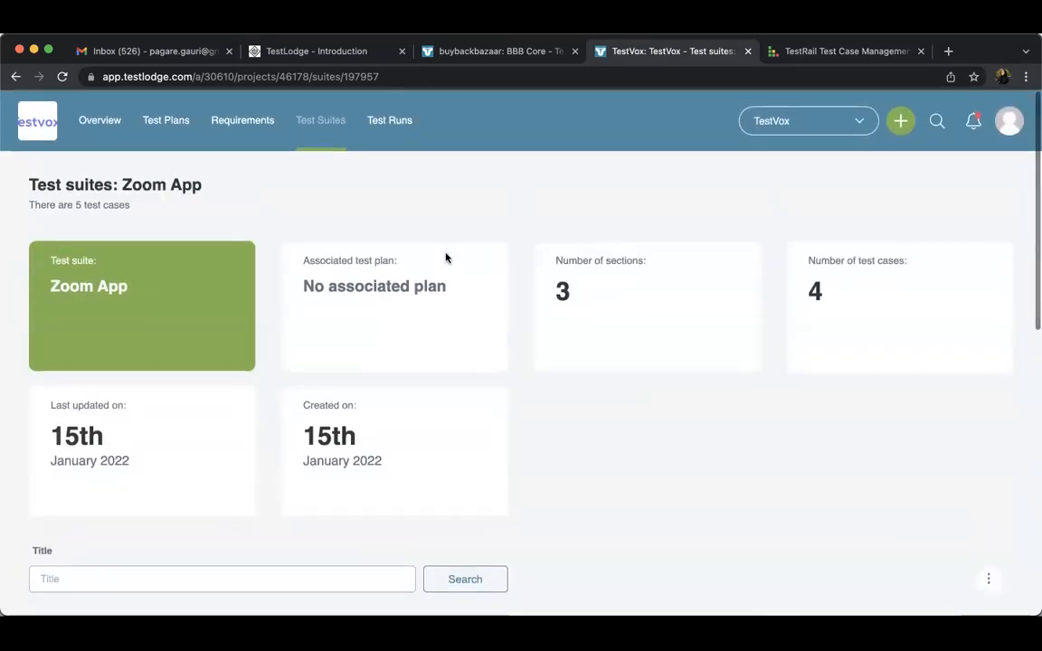
click(395, 134)
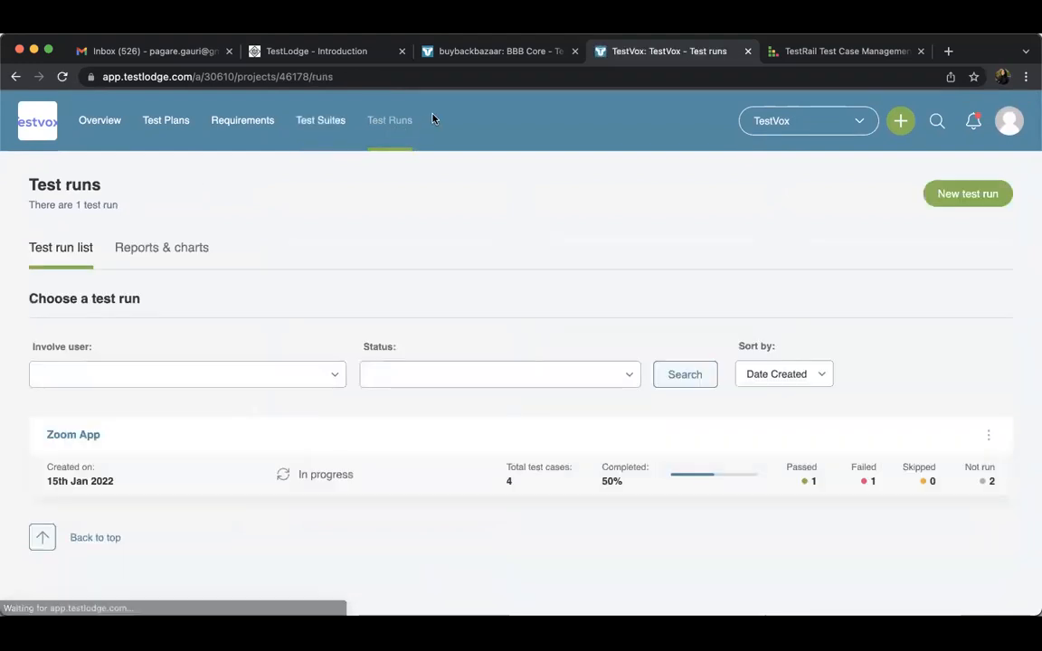